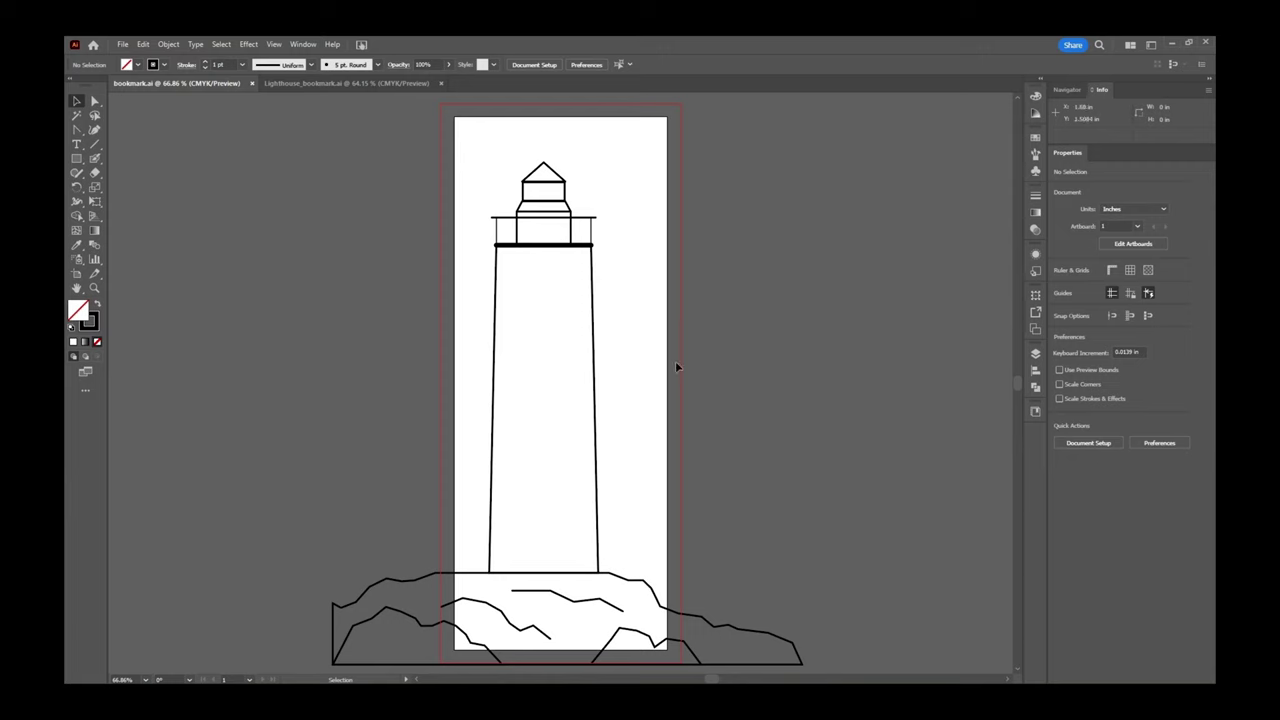
Compare the bookmark.ai line drawing with the finished Lighthouse_bookmark.ai artwork, and close the finished file.
click(336, 85)
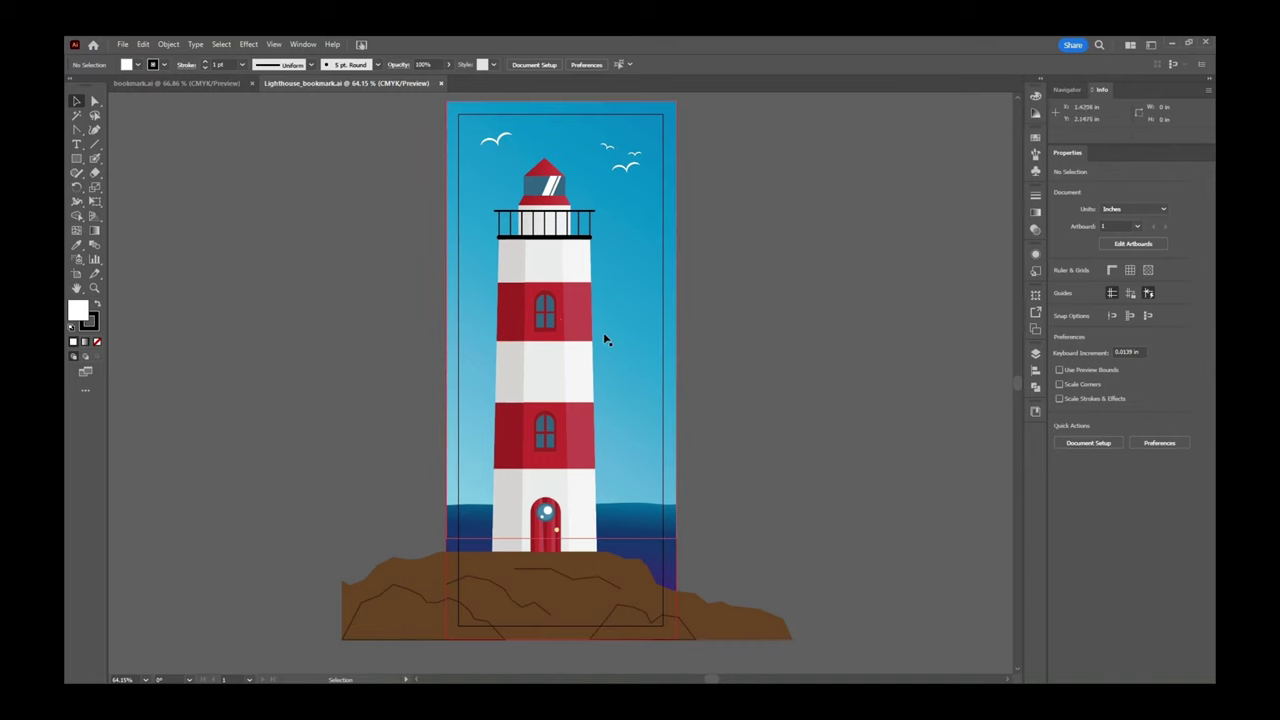
click(228, 84)
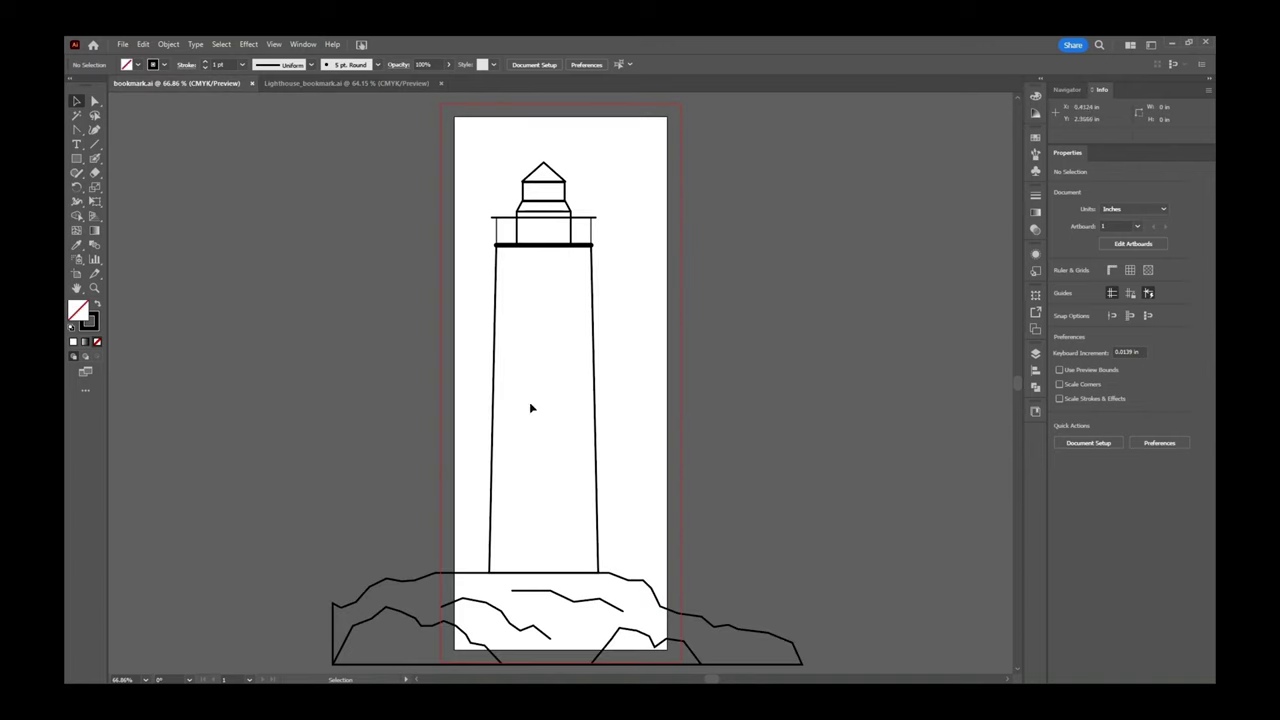
click(362, 84)
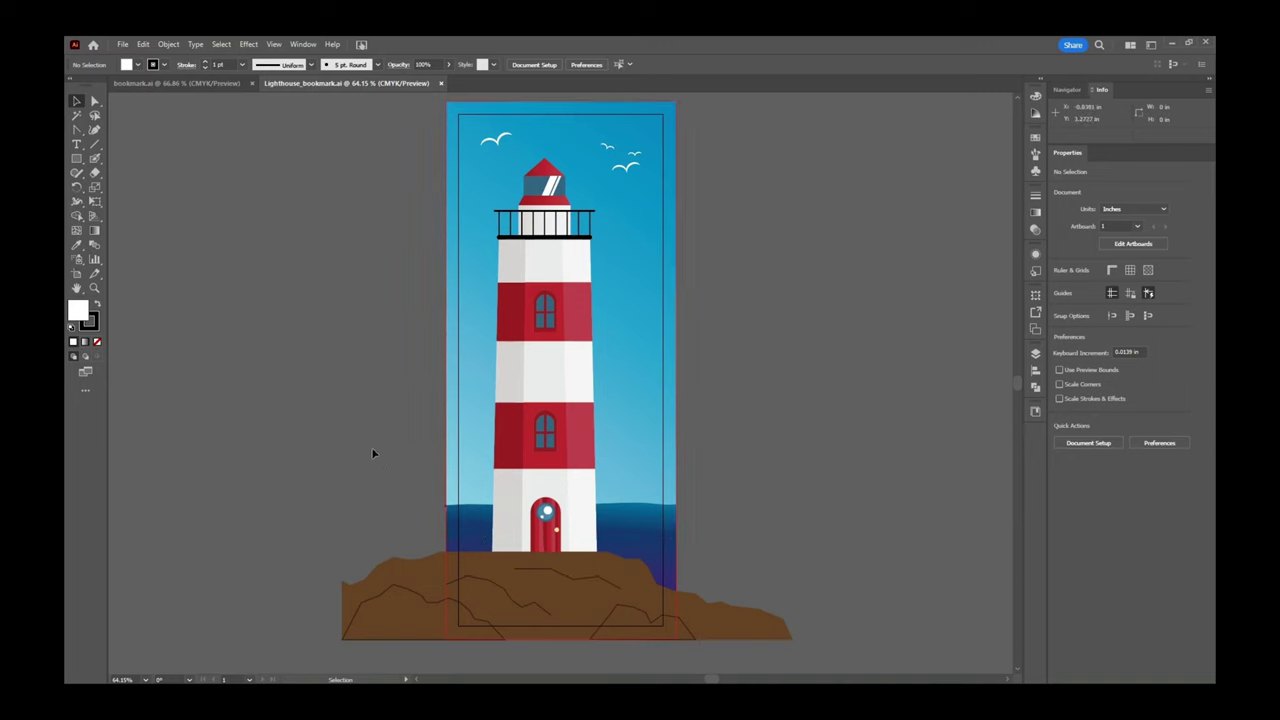
key(ctrl+w)
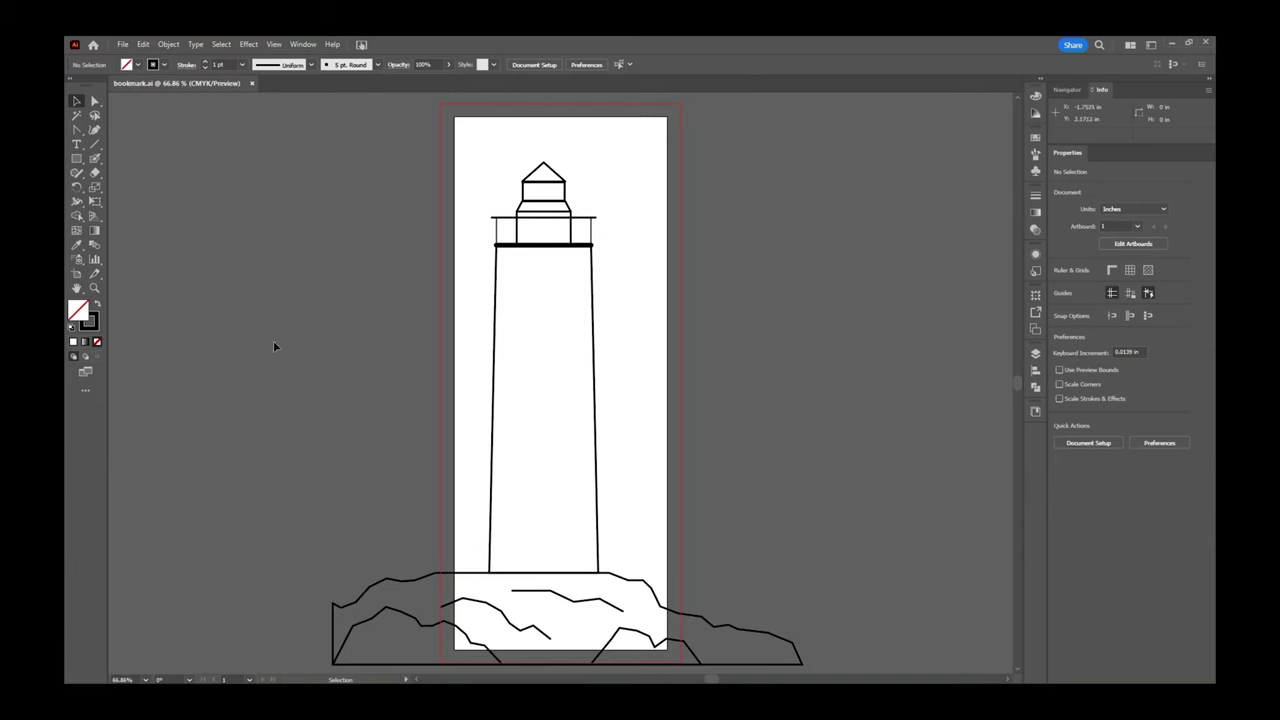
Check which workspace is active and fit the bookmark artboard to the window.
click(299, 48)
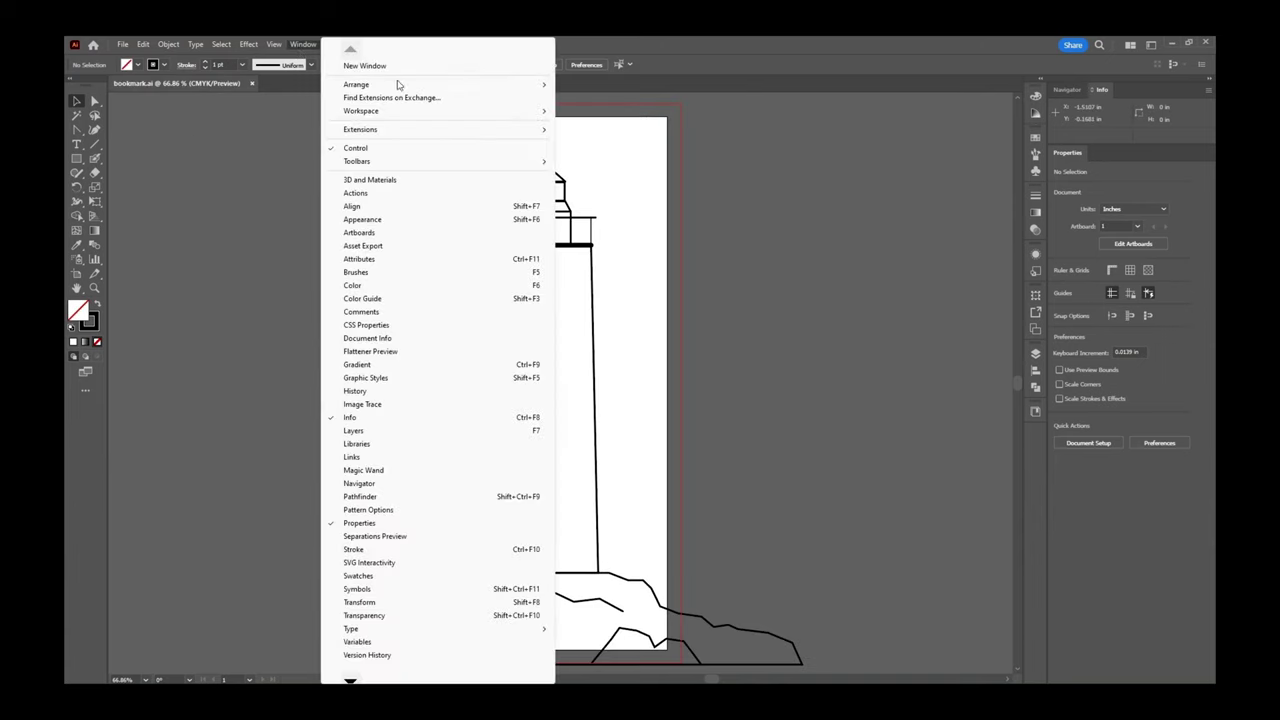
mouse_move(440, 113)
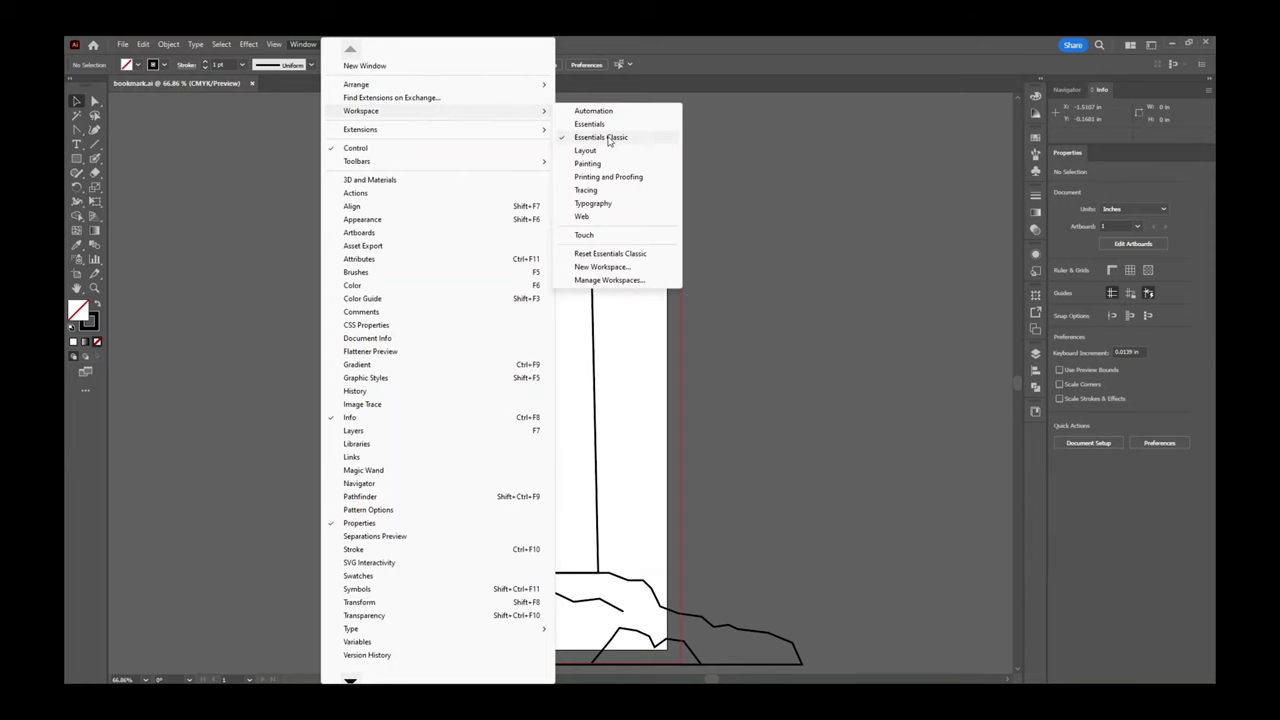
click(774, 165)
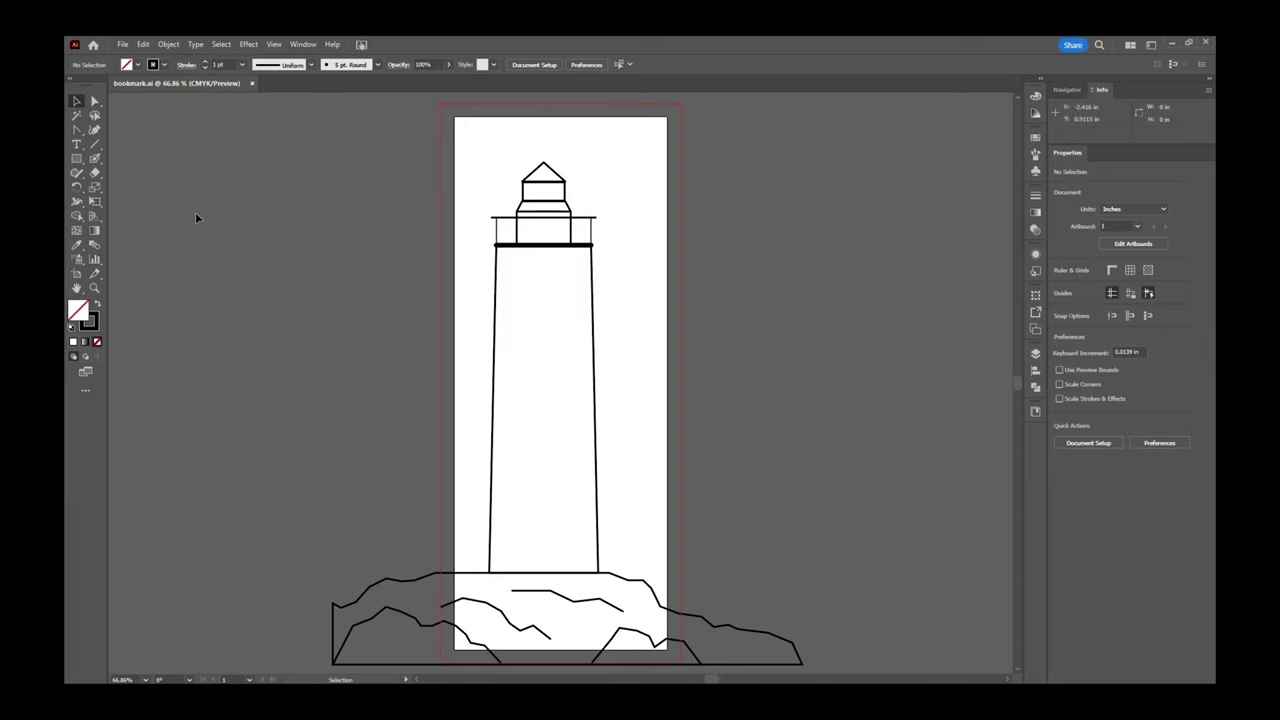
key(ctrl+0)
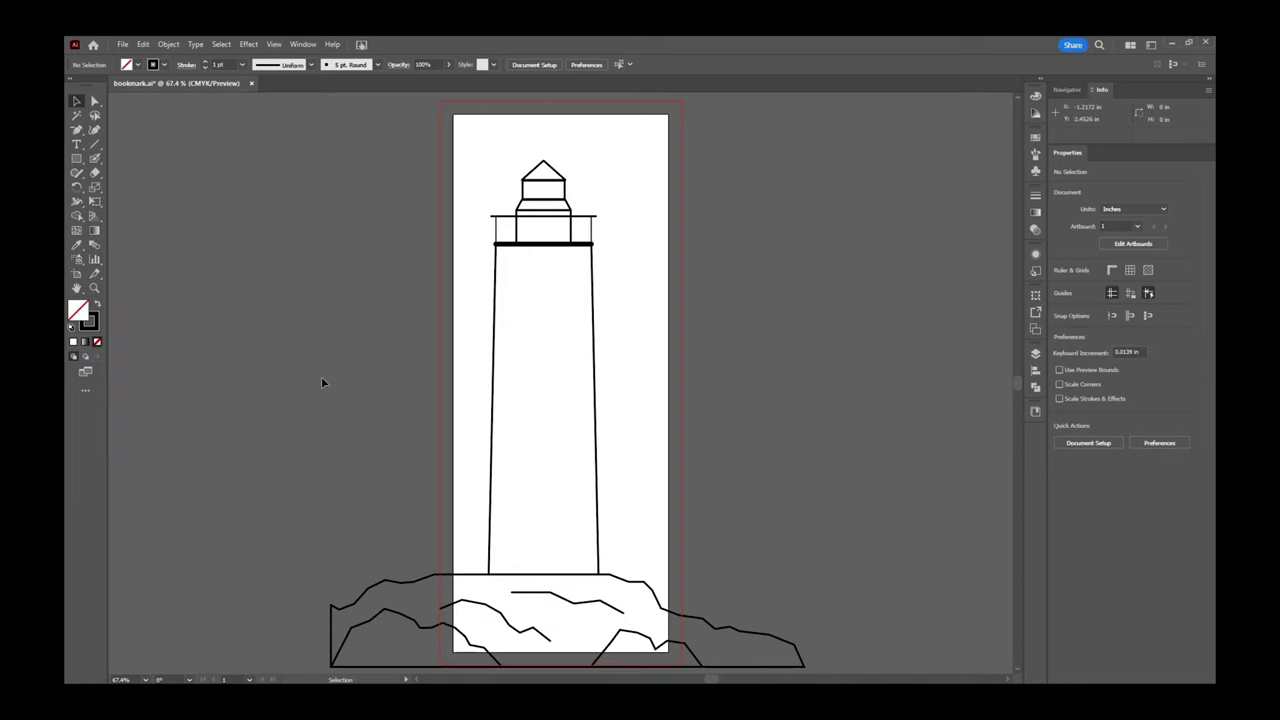
Isolate the lighthouse tower outline and exit isolation mode back to the full artwork.
click(594, 345)
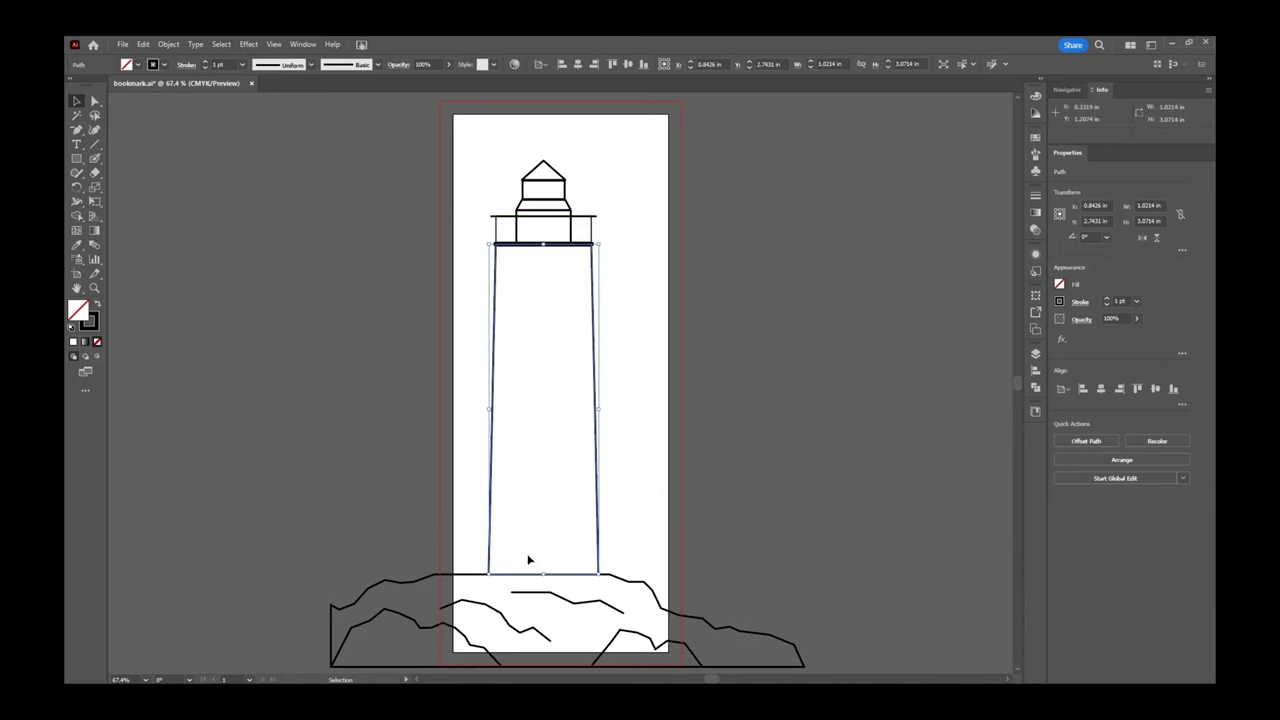
double_click(594, 318)
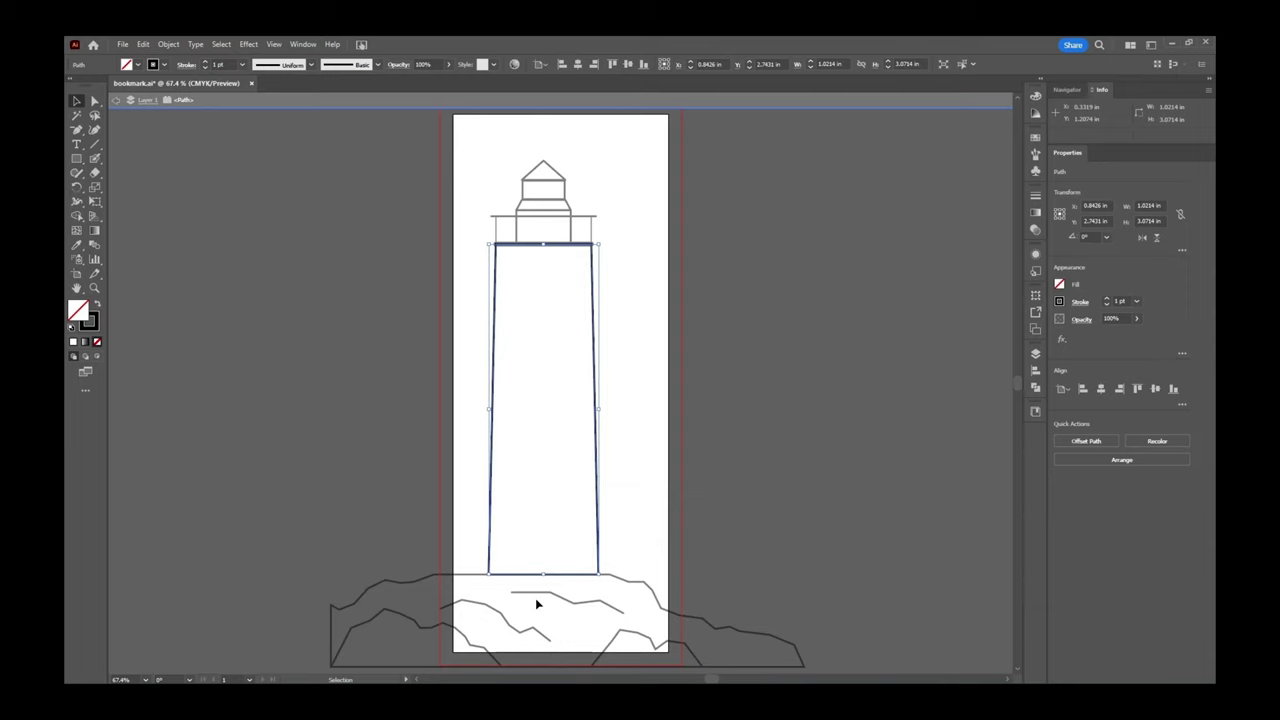
click(116, 104)
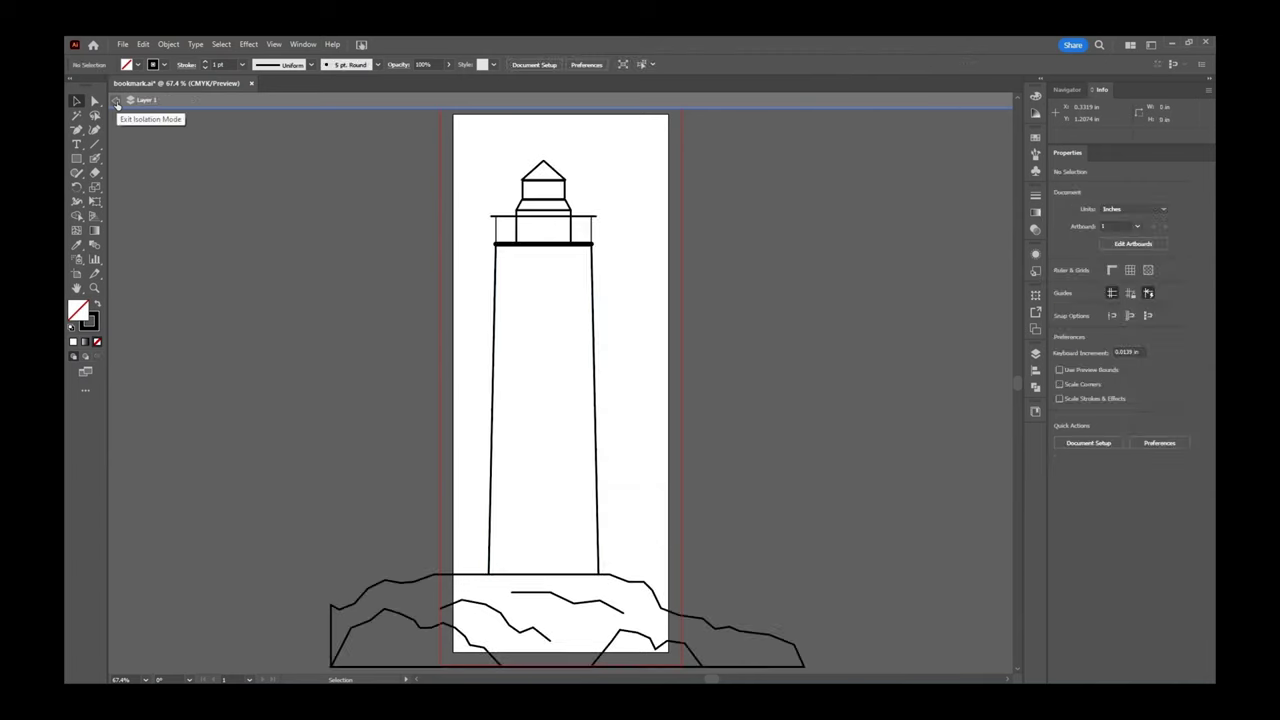
click(116, 104)
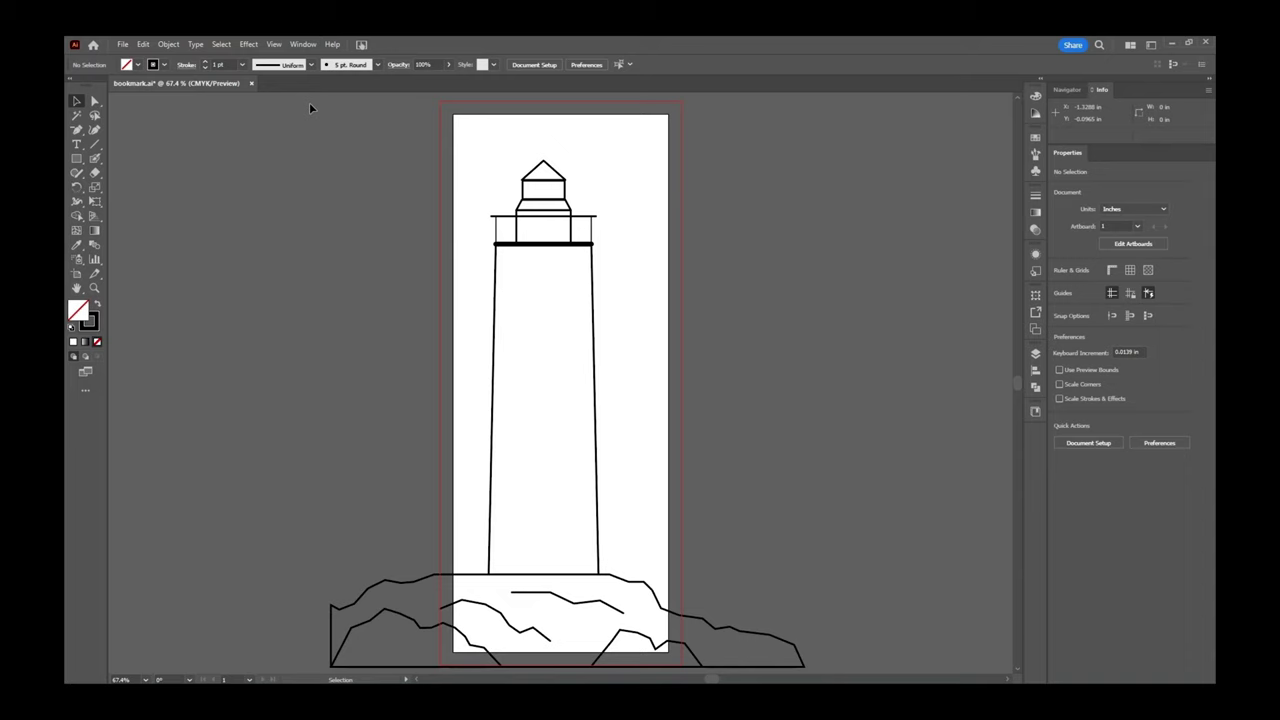
Isolate the lighthouse tower outline and look through the eraser tool group and the full tool list.
double_click(593, 277)
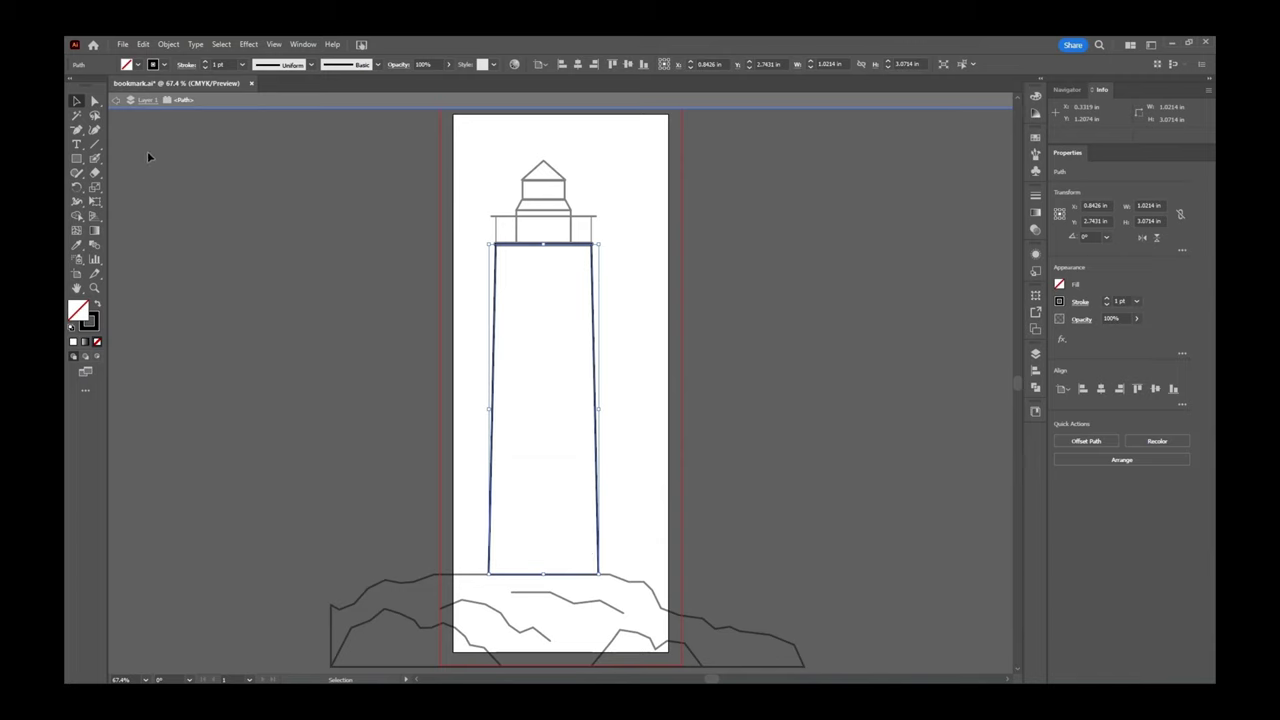
click(96, 174)
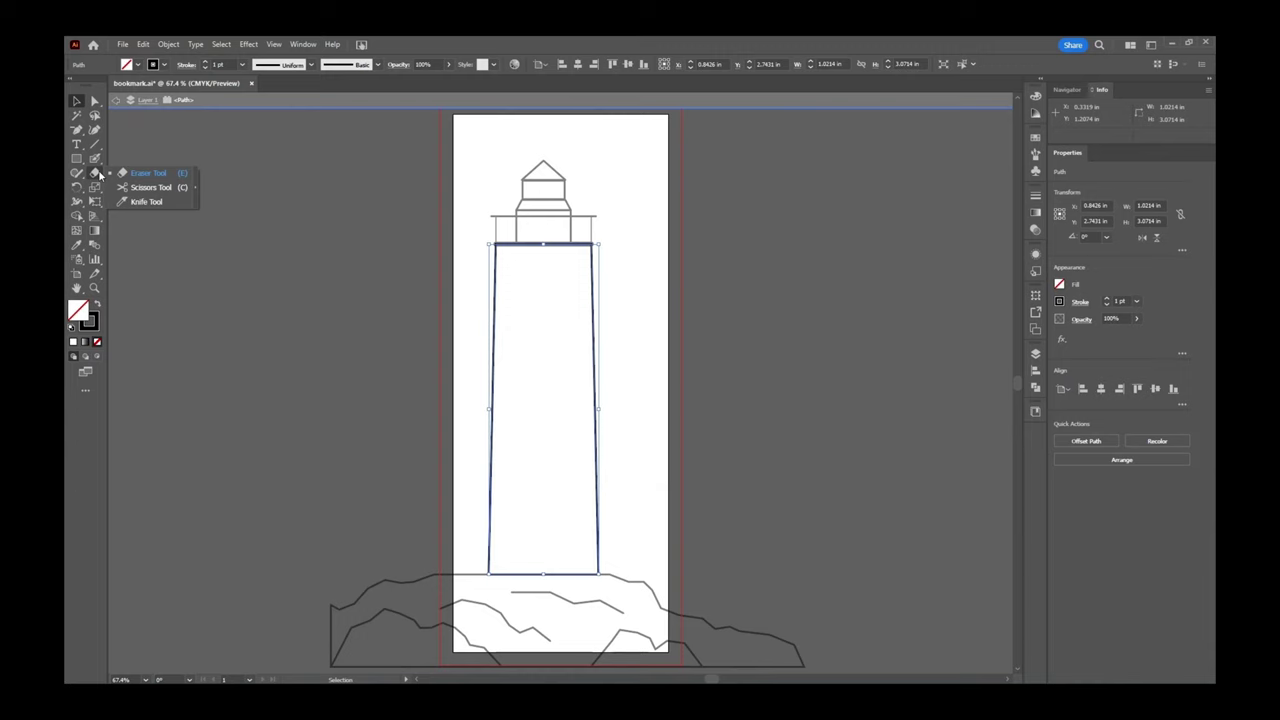
click(86, 392)
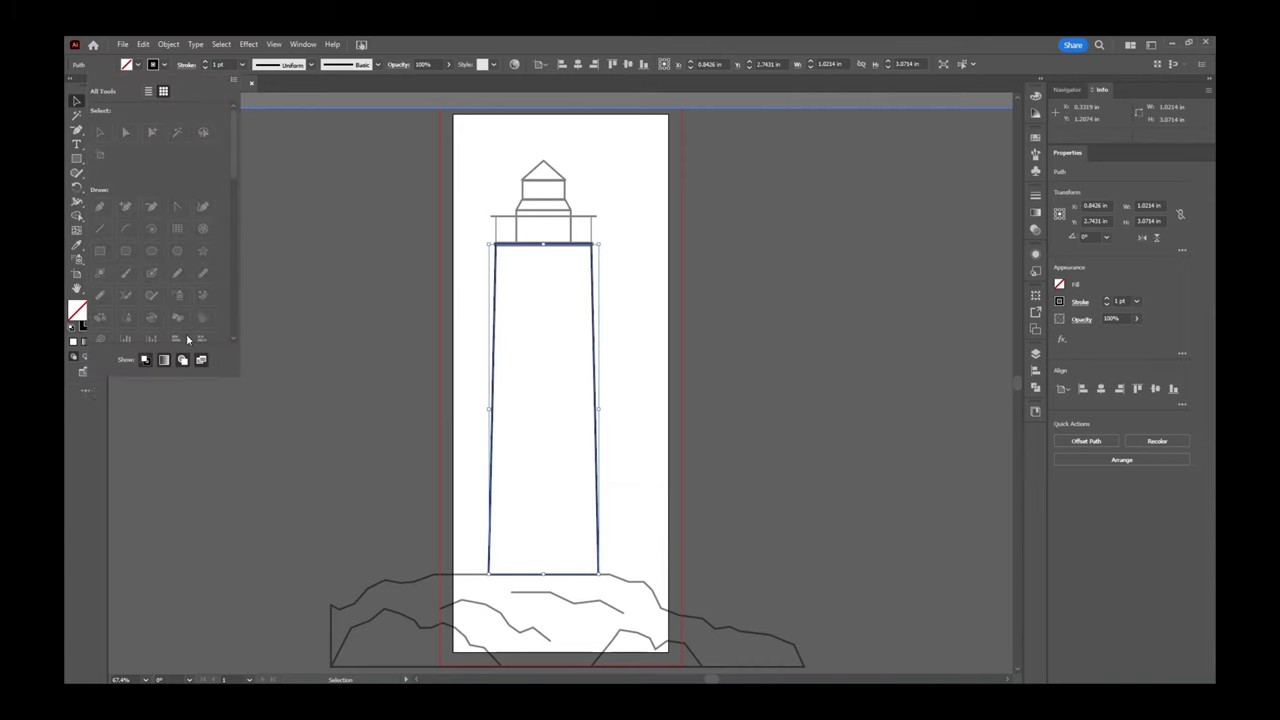
mouse_move(235, 148)
mouse_down()
mouse_move(235, 281)
mouse_move(236, 265)
mouse_up()
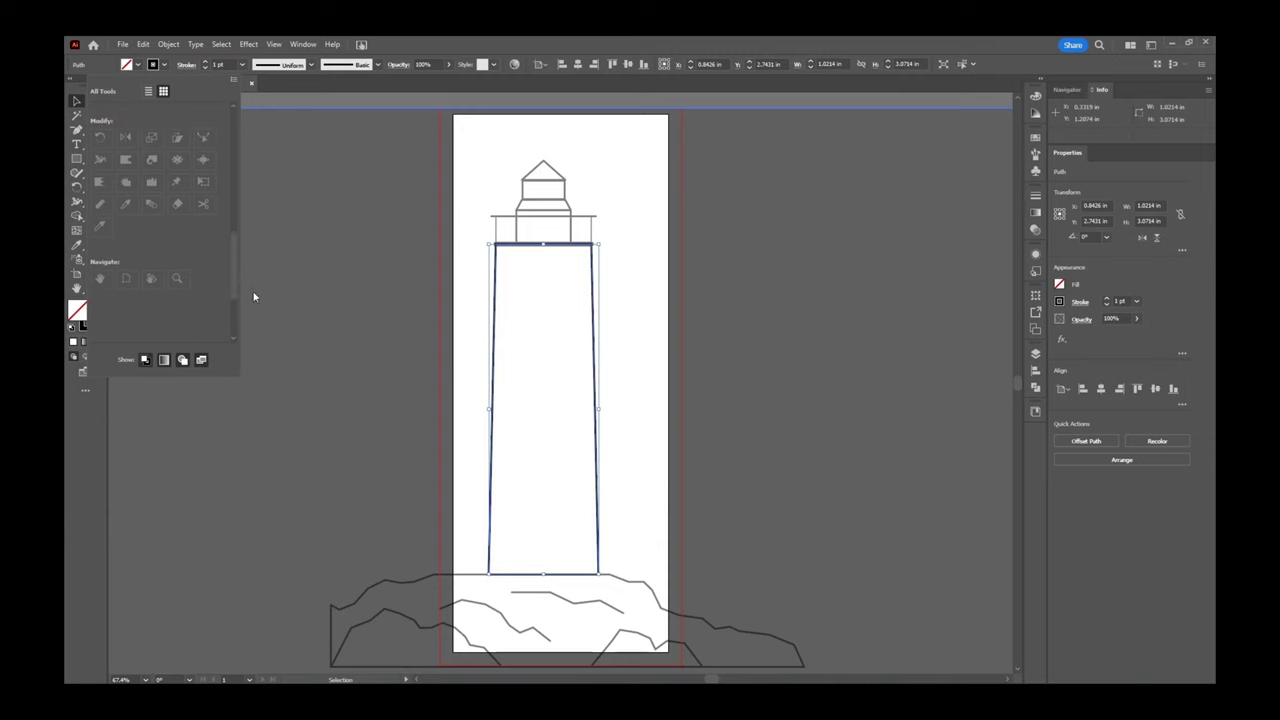
drag(239, 283, 223, 132)
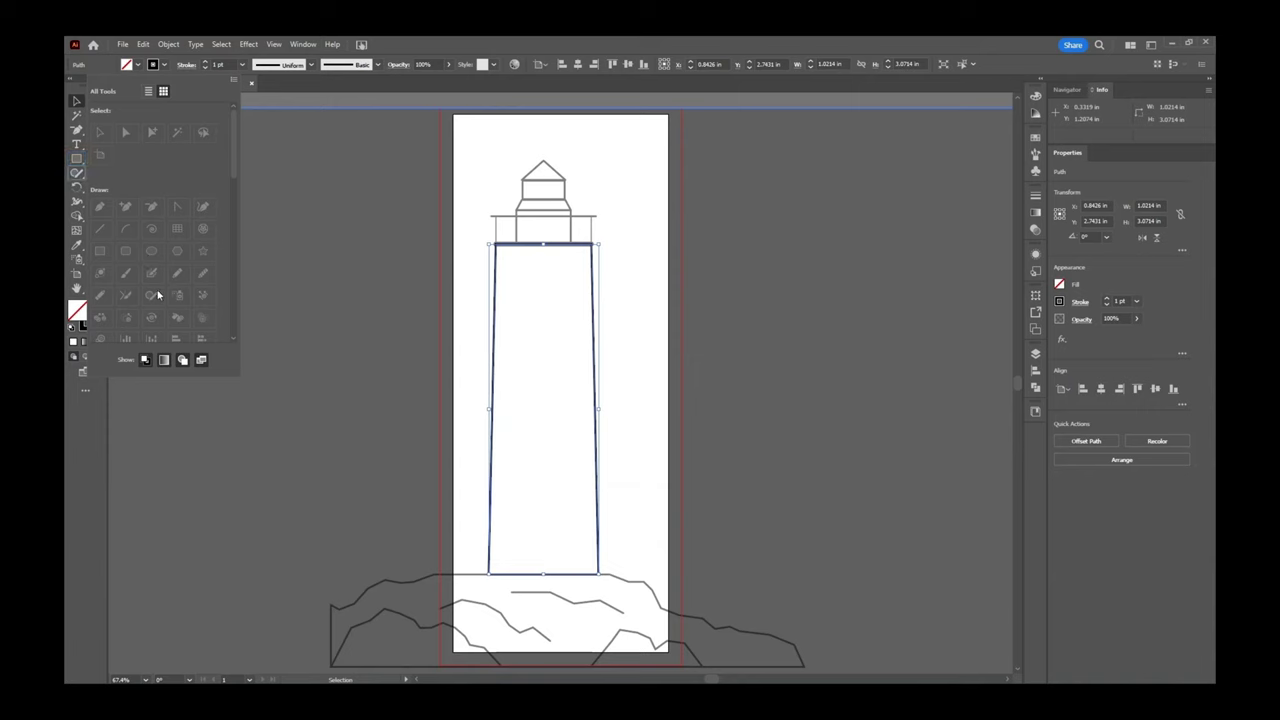
Switch the workspace to Essentials.
click(303, 44)
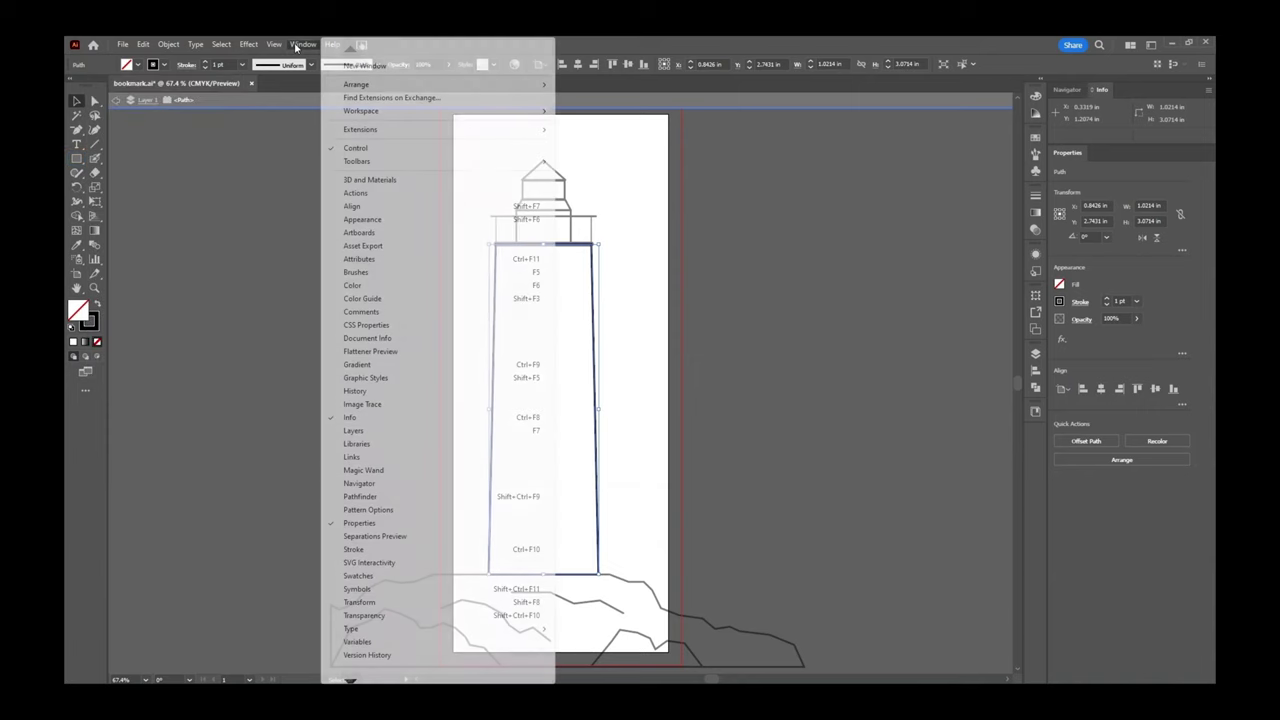
mouse_move(473, 112)
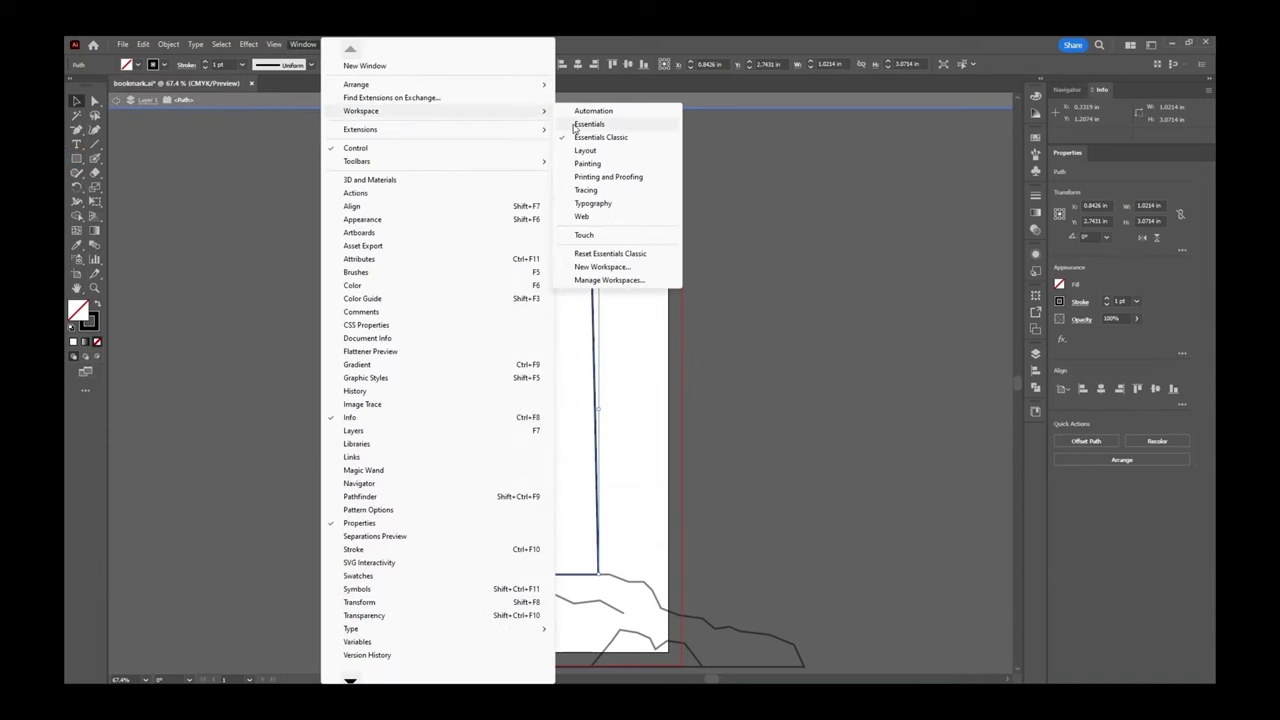
click(577, 125)
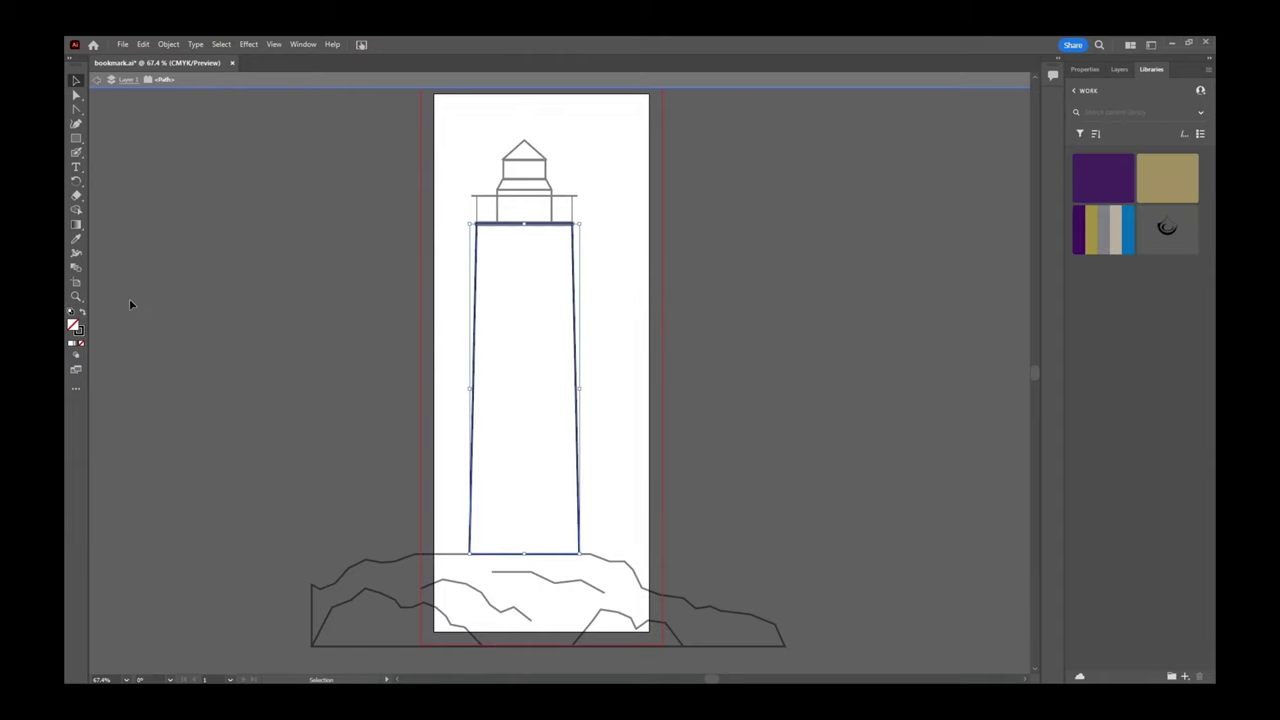
Add the Knife tool from the full tool list to the group holding the Eraser and Scissors tools.
click(76, 196)
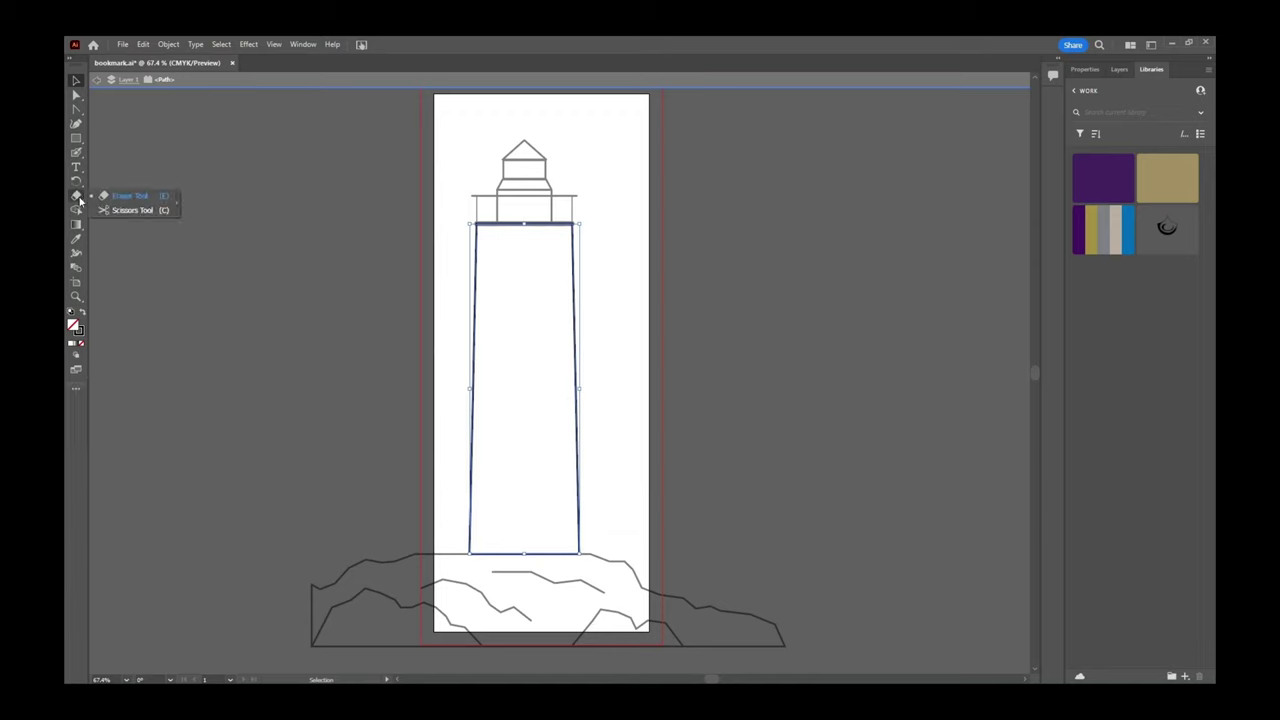
click(77, 388)
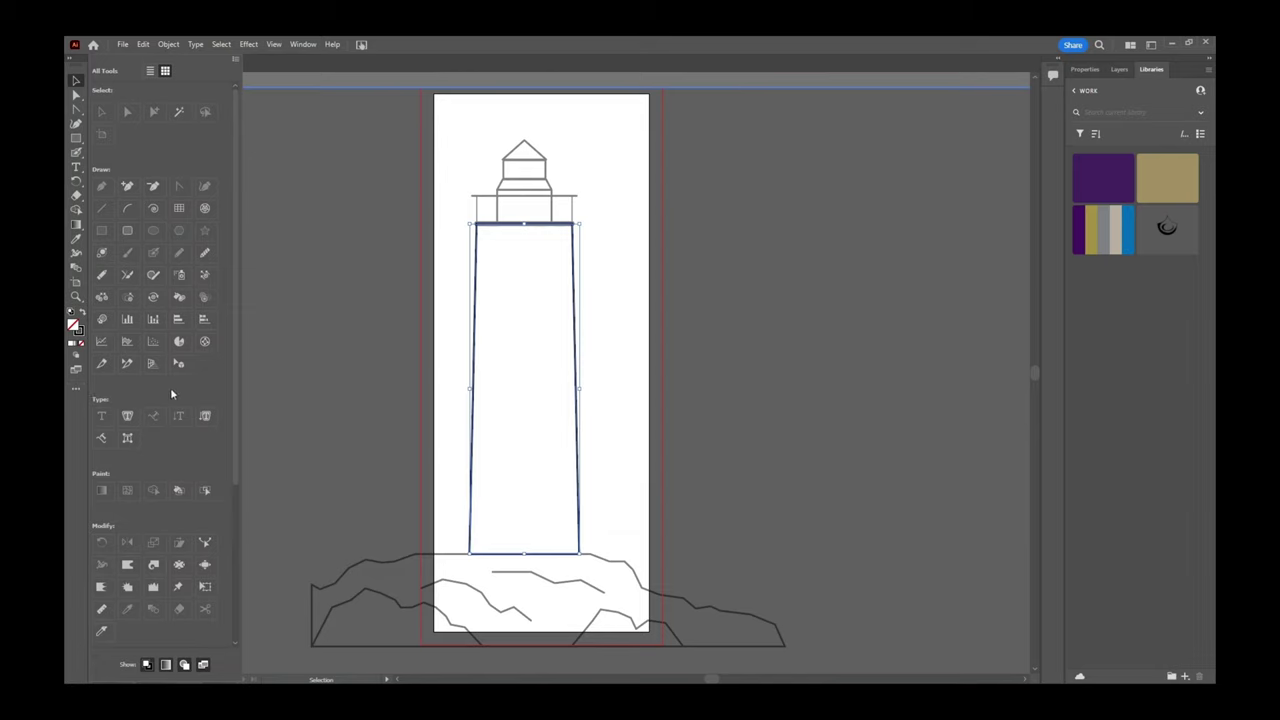
scroll(174, 388, down, 3)
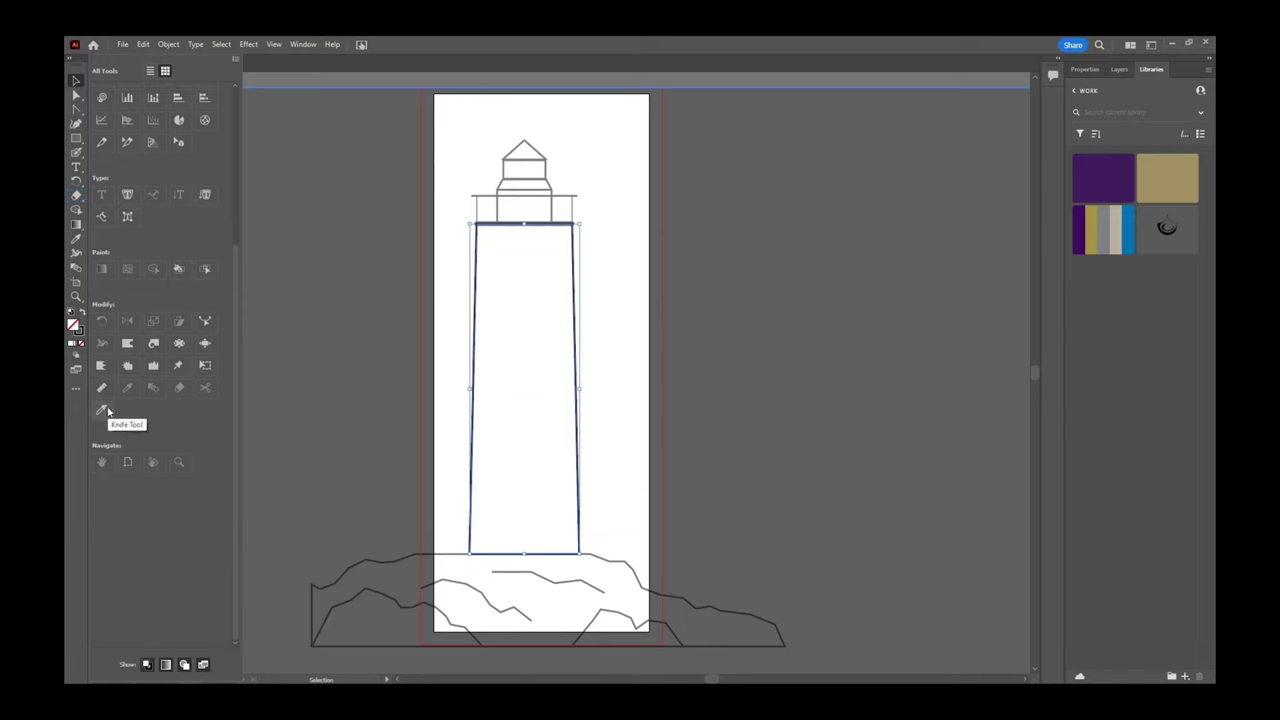
click(102, 411)
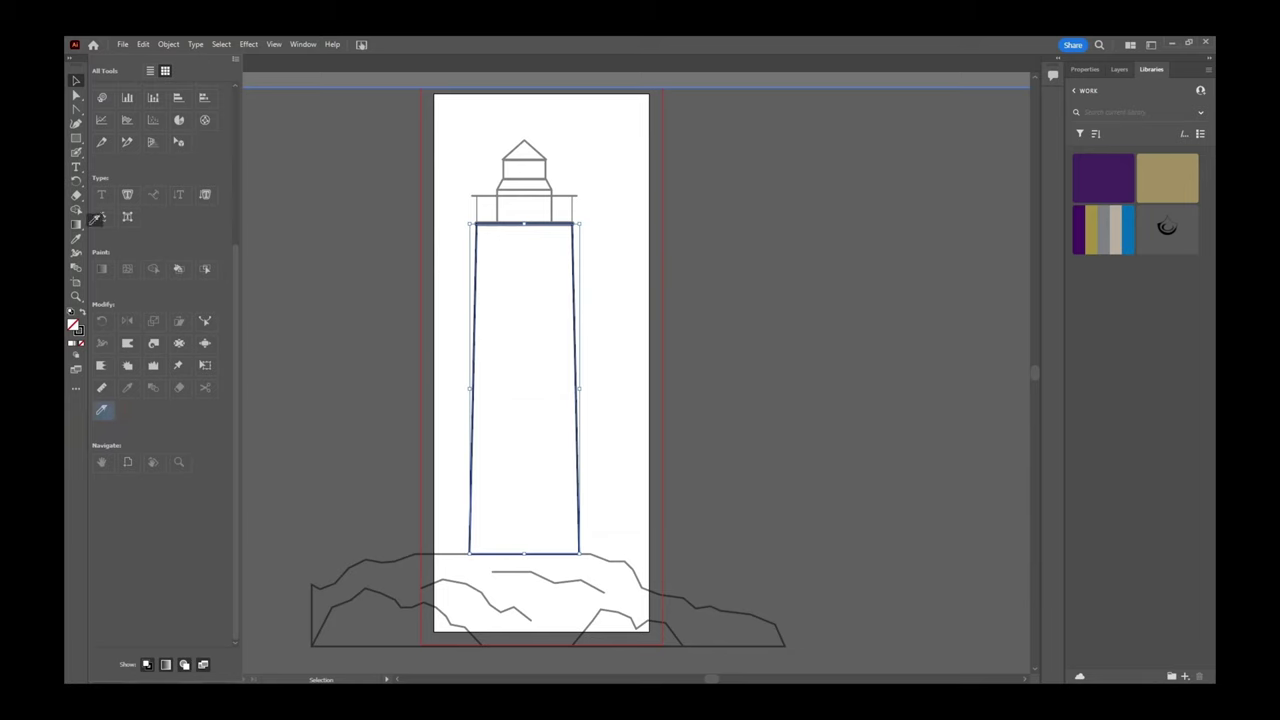
drag(78, 147, 82, 213)
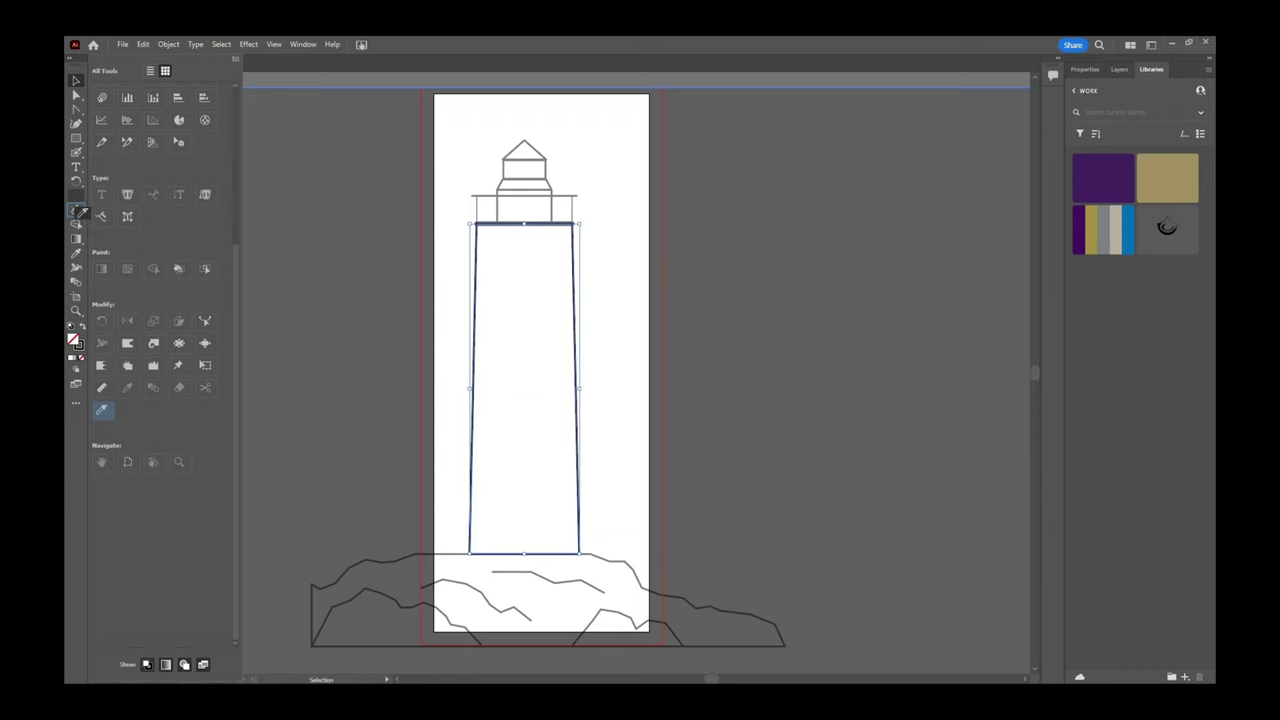
drag(82, 213, 82, 212)
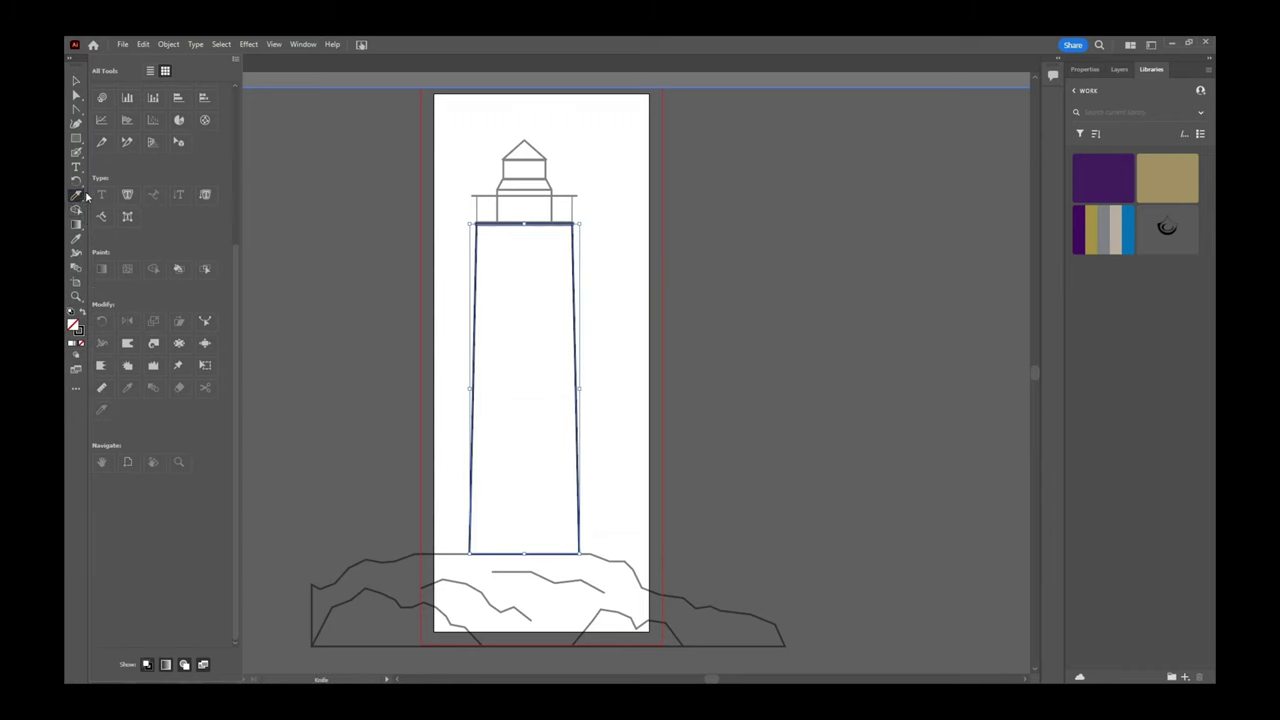
click(77, 197)
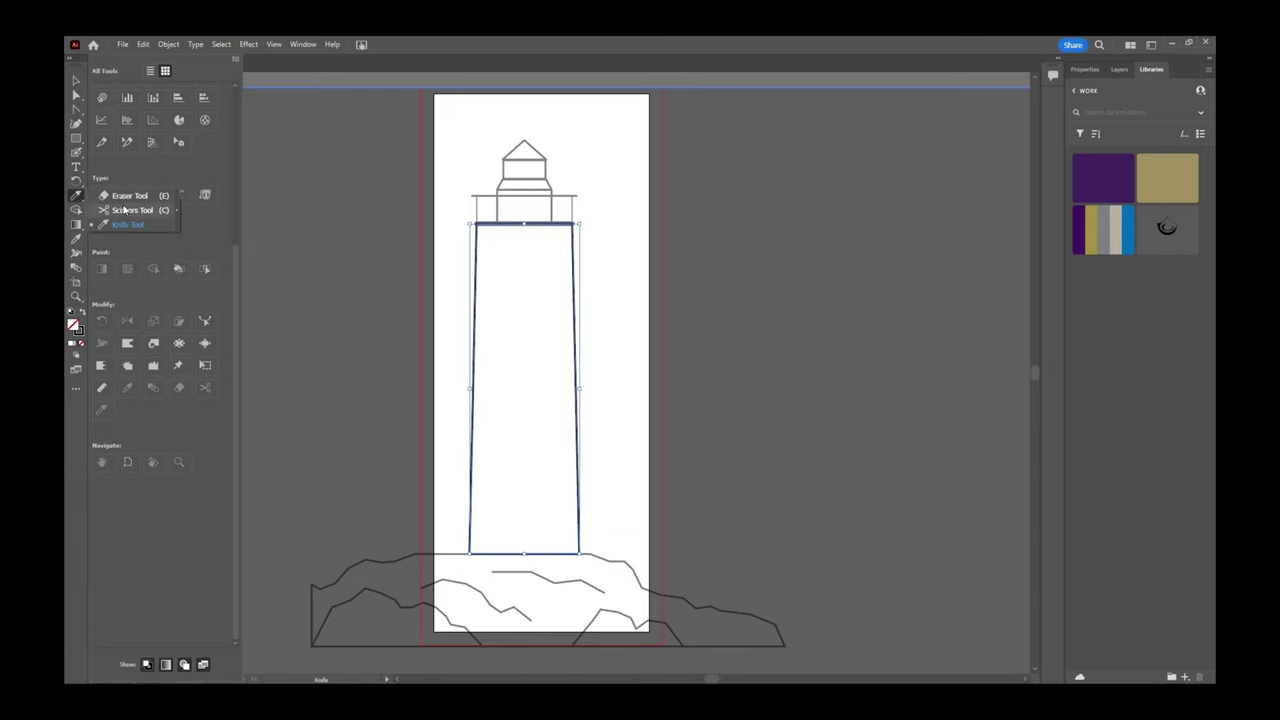
Switch the workspace back to Essentials Classic.
click(303, 44)
mouse_move(530, 111)
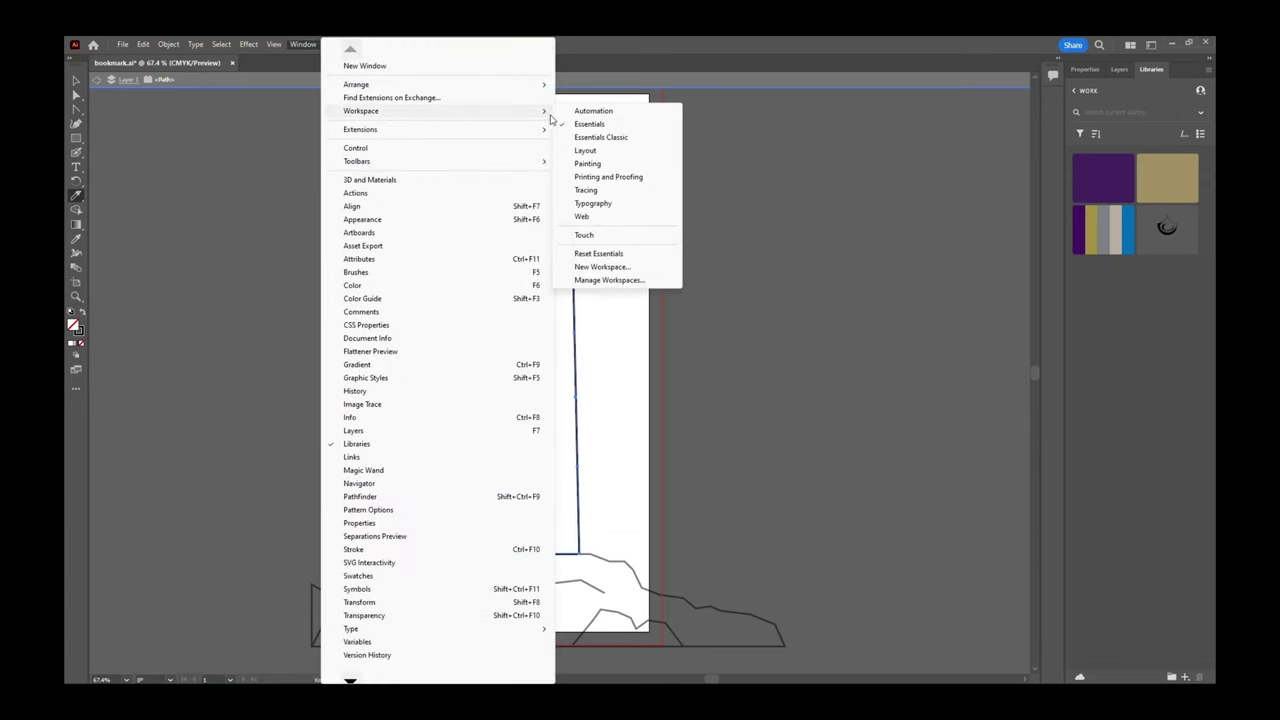
click(585, 144)
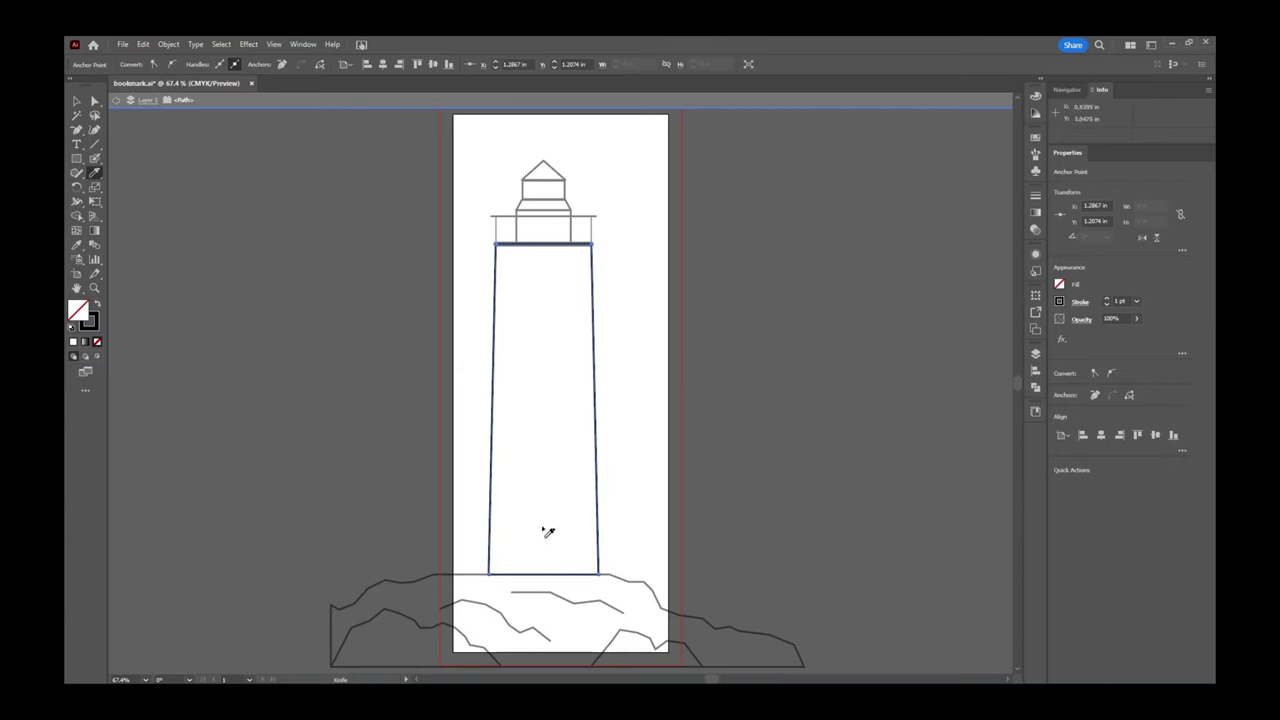
Try a freehand and a straight vertical Knife cut down the left part of the tower, undoing each one.
drag(517, 245, 514, 582)
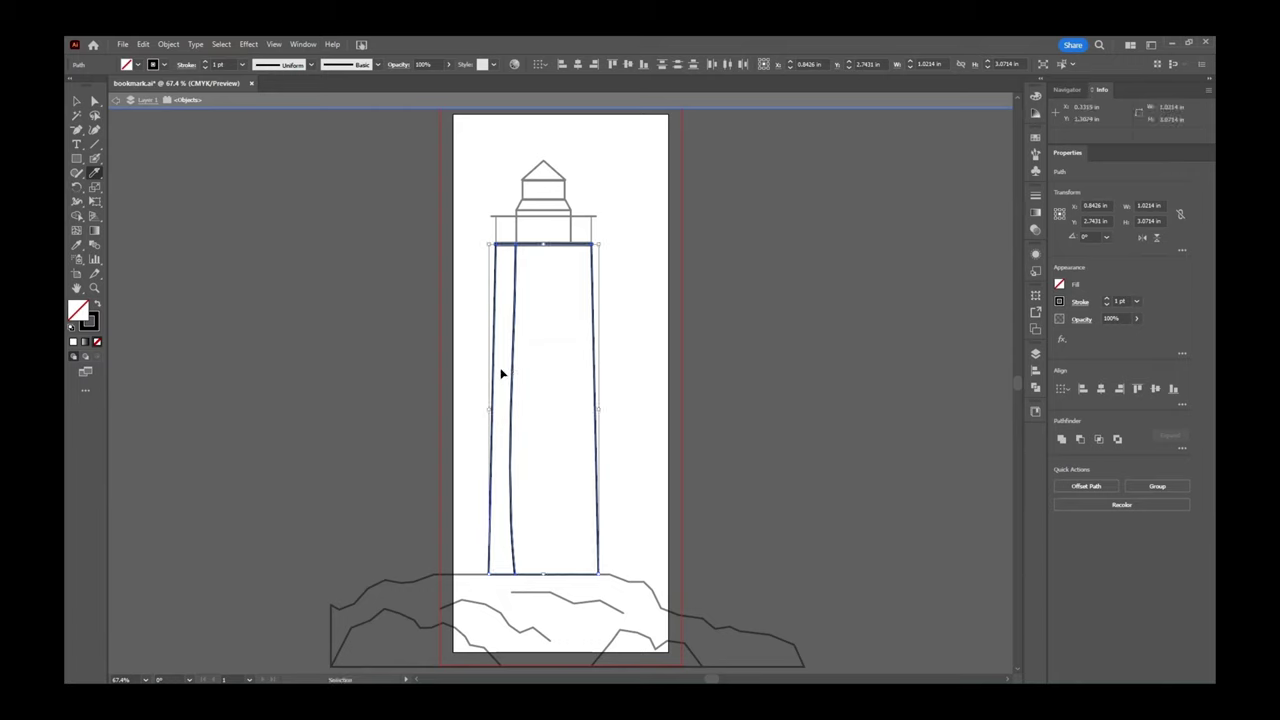
key(ctrl+z)
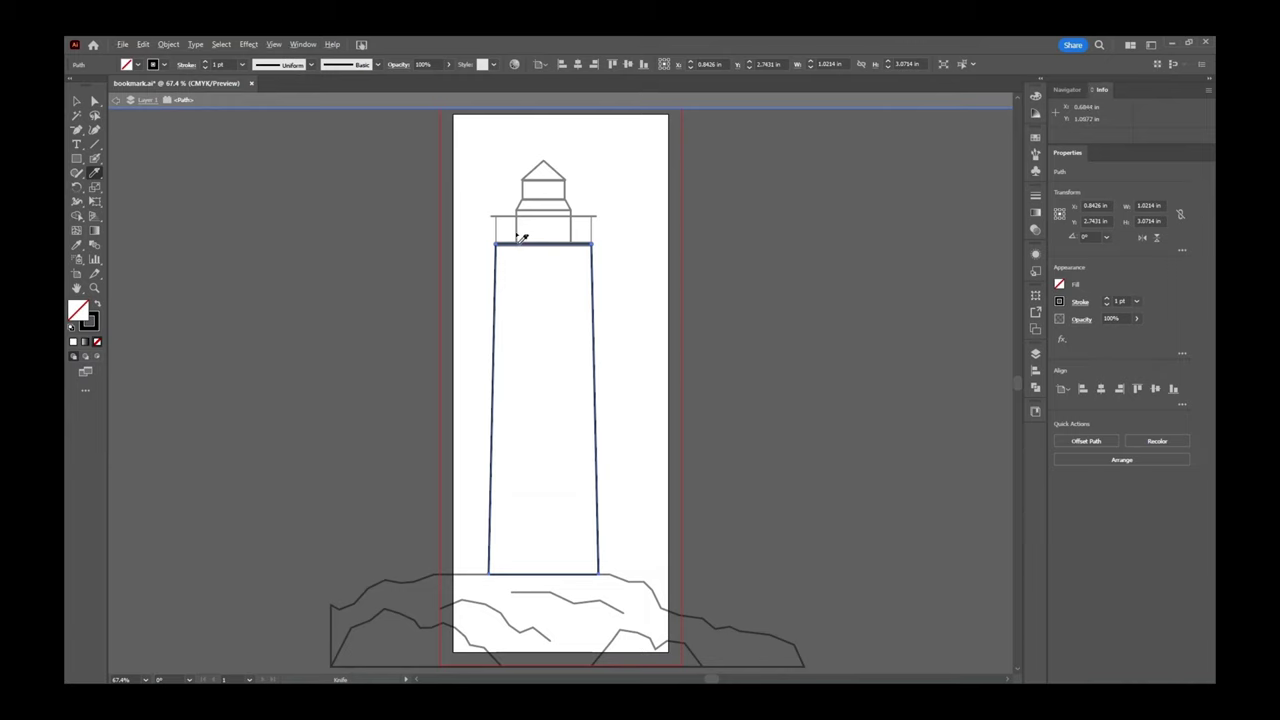
mouse_move(516, 245)
mouse_down()
mouse_move(507, 443)
mouse_move(520, 591)
mouse_up()
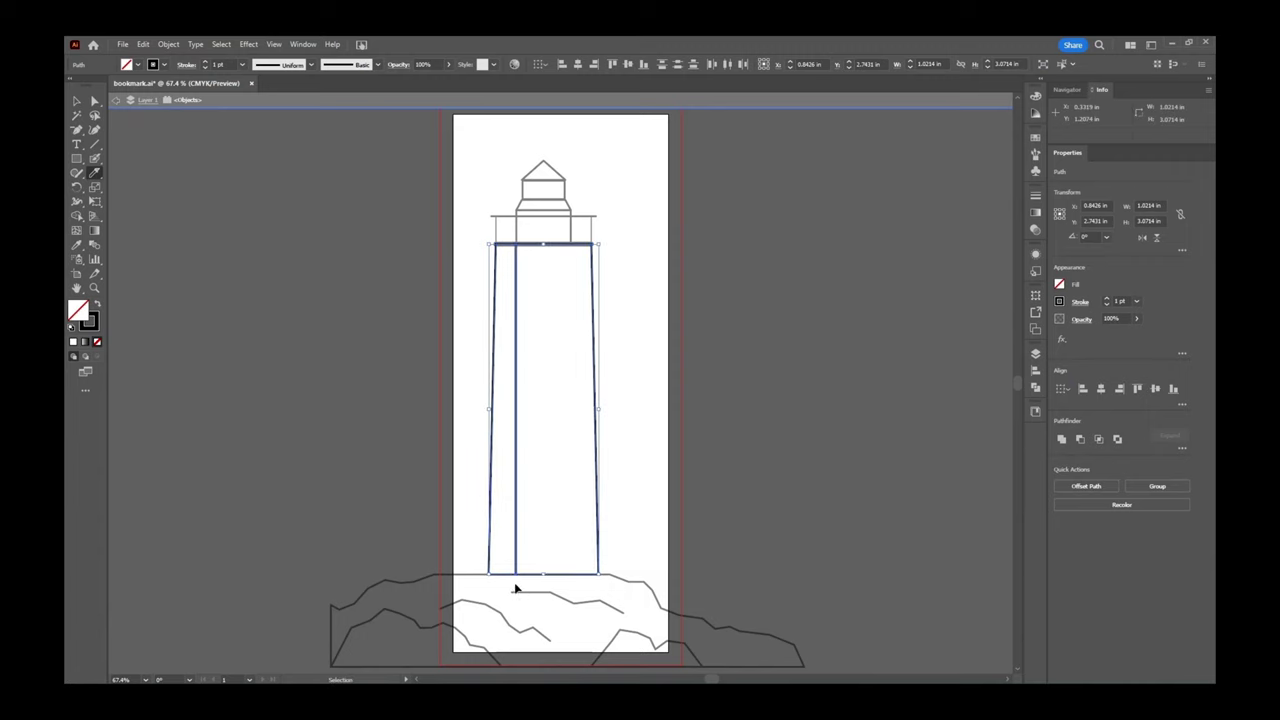
key(ctrl+z)
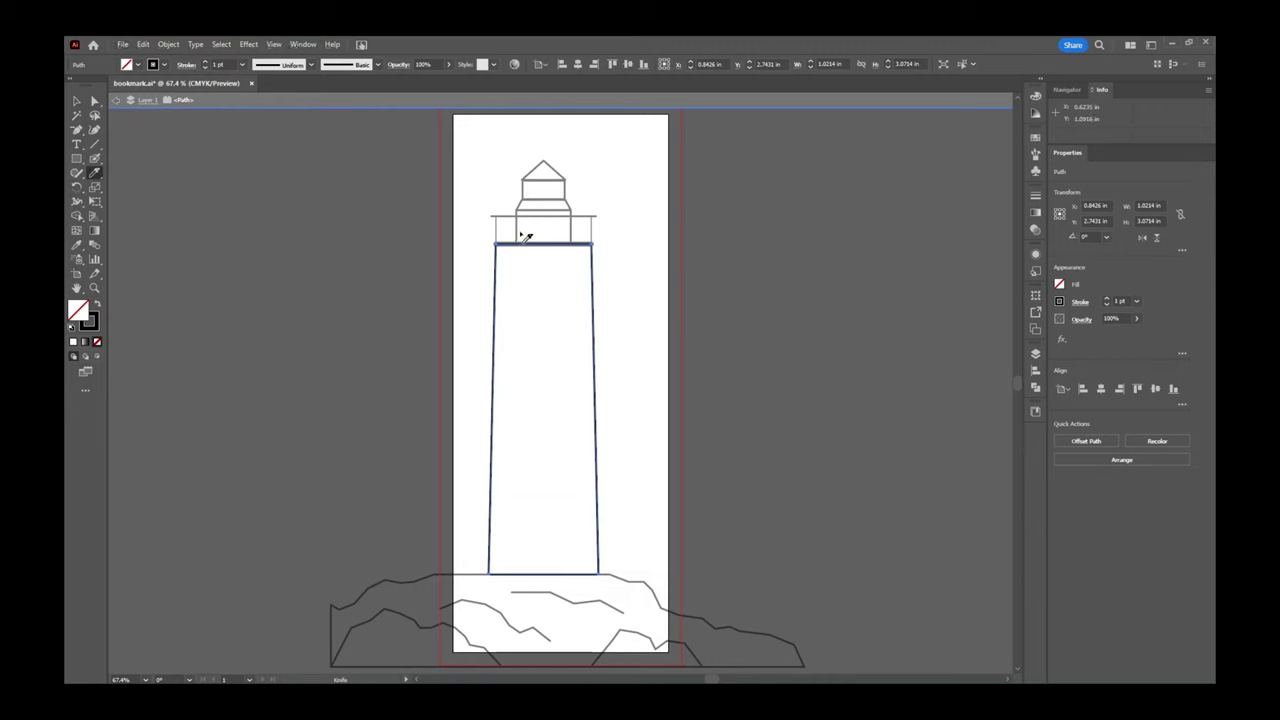
Cut the tower with a straight, slightly slanted Knife line following its left edge, from the balcony's inner left post past the tower base.
drag(518, 246, 507, 590)
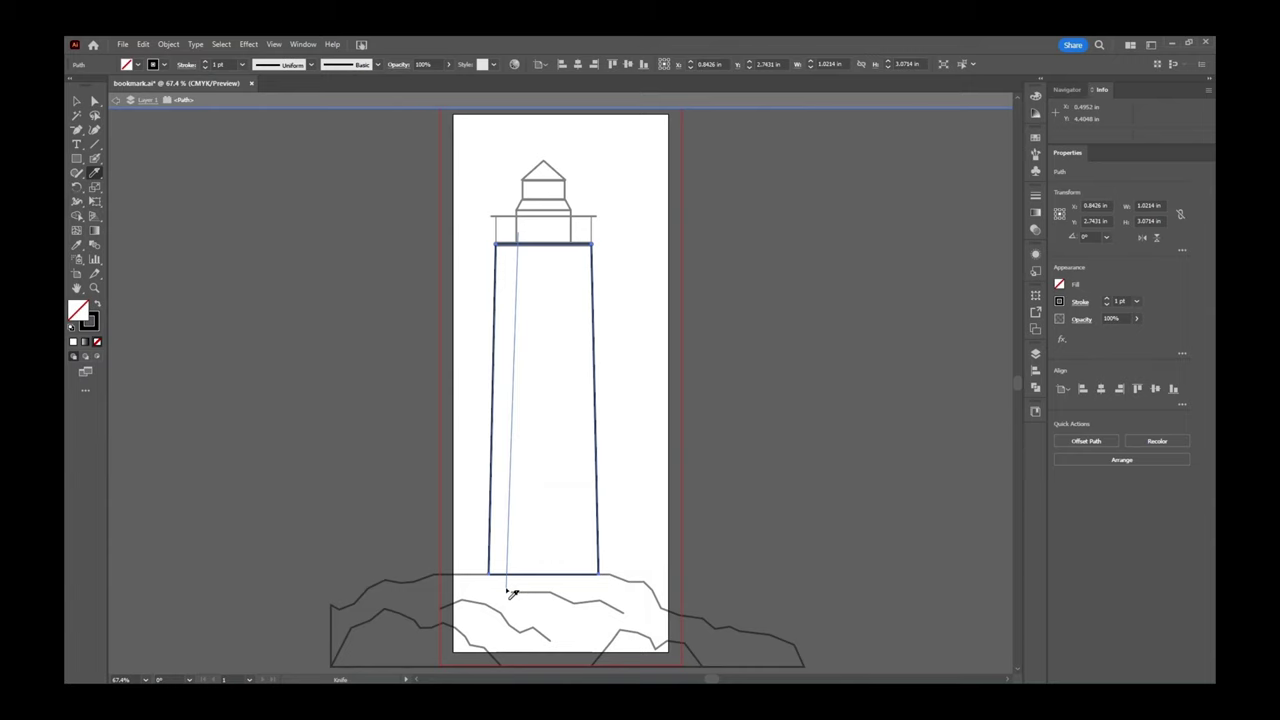
drag(507, 590, 512, 591)
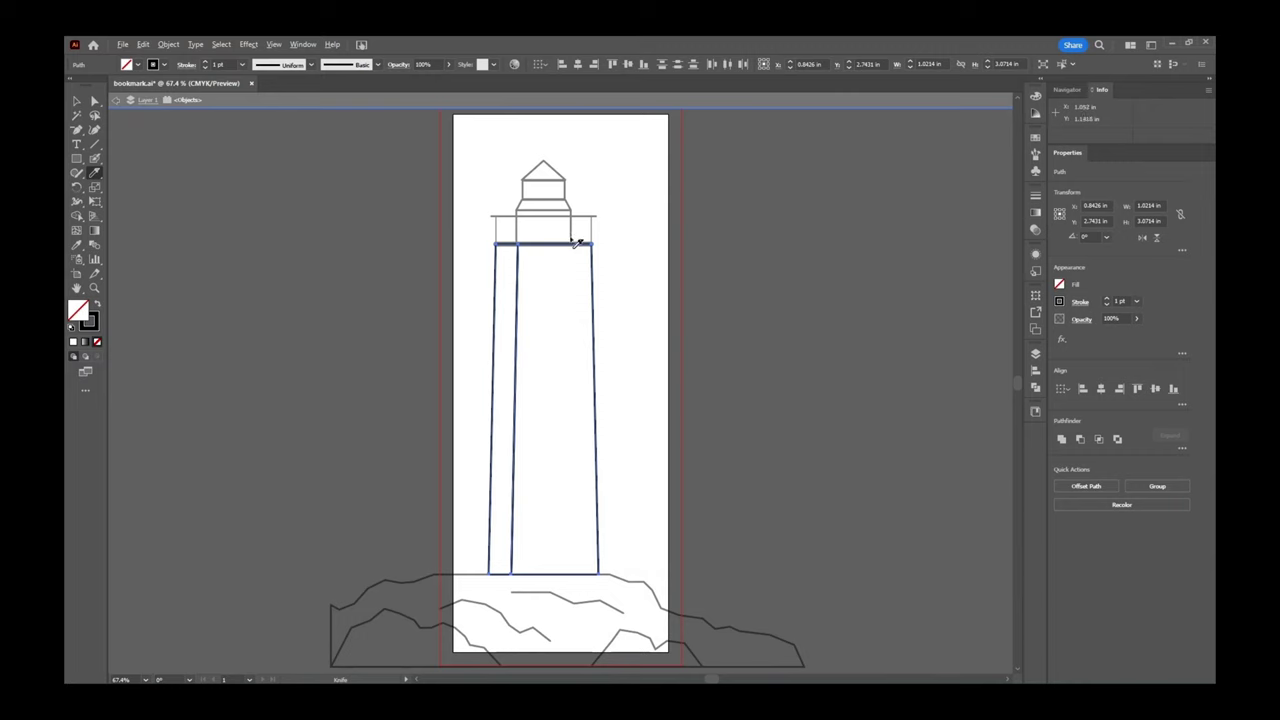
Cut the tower with a straight, slightly slanted Knife line following its right edge, from the balcony's inner right post past the tower base, and deselect.
mouse_move(570, 240)
mouse_down()
mouse_move(585, 637)
mouse_move(579, 584)
mouse_up()
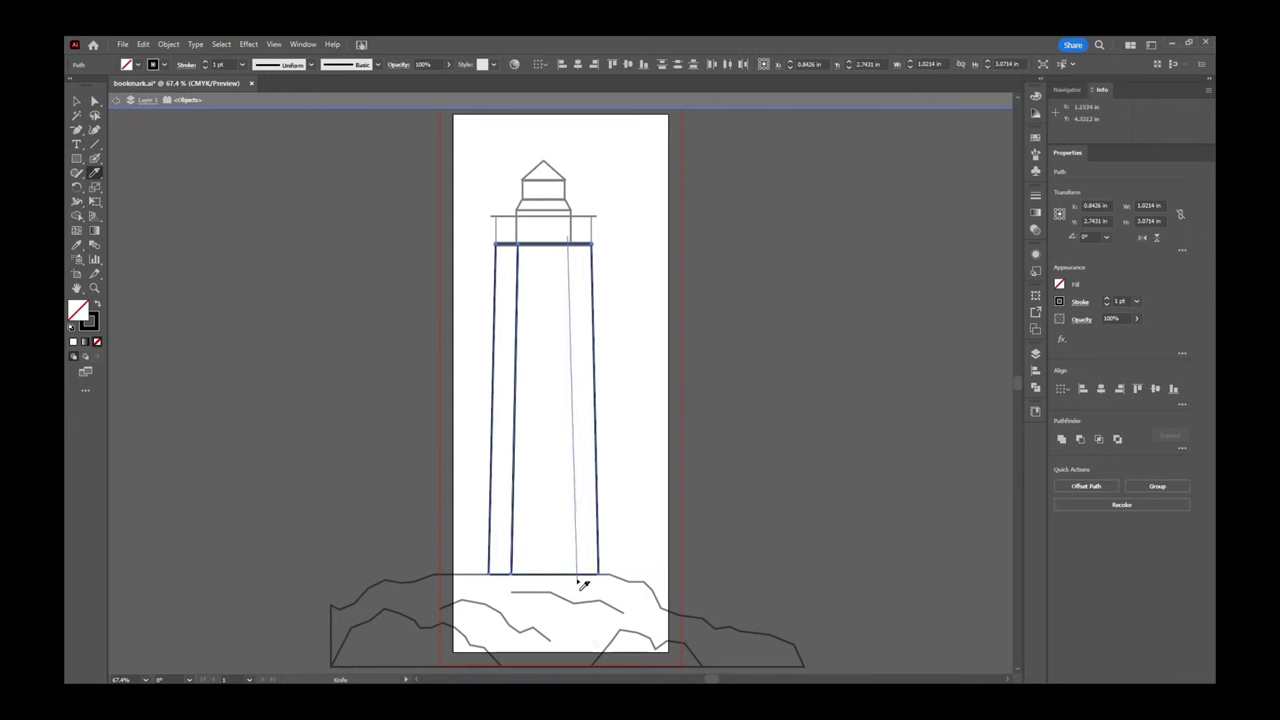
drag(575, 579, 580, 585)
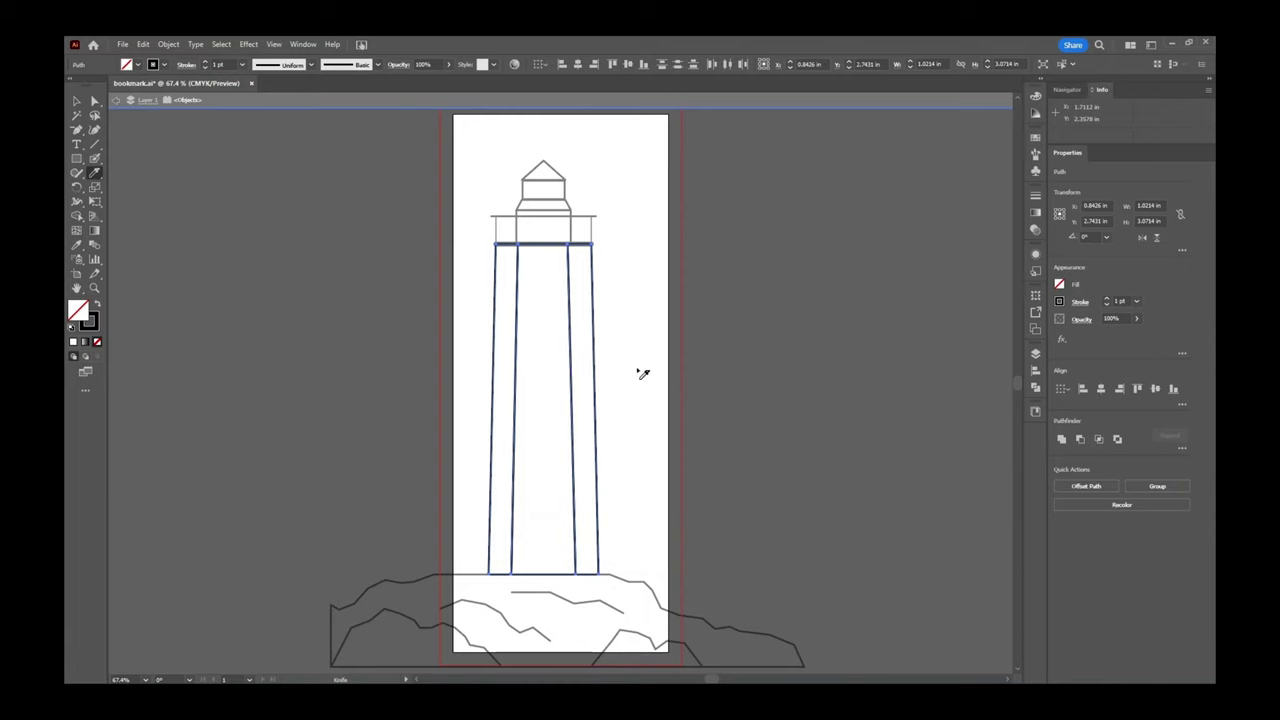
key(v)
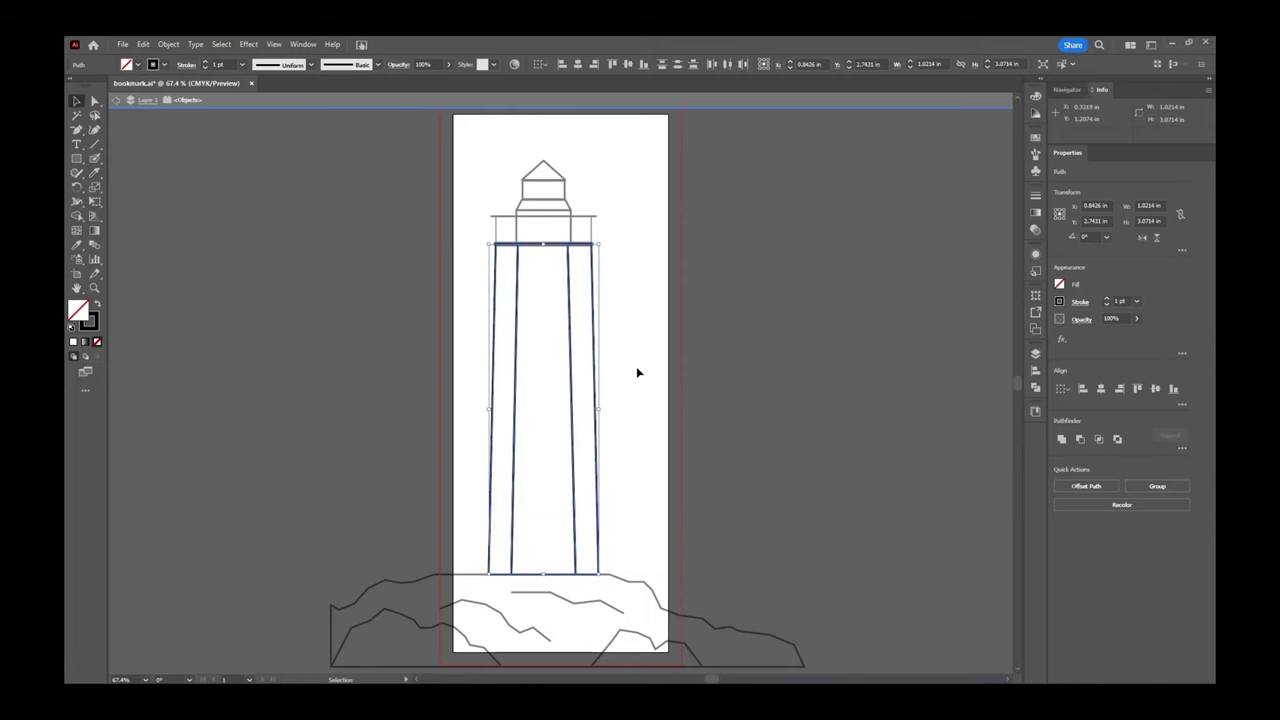
click(637, 300)
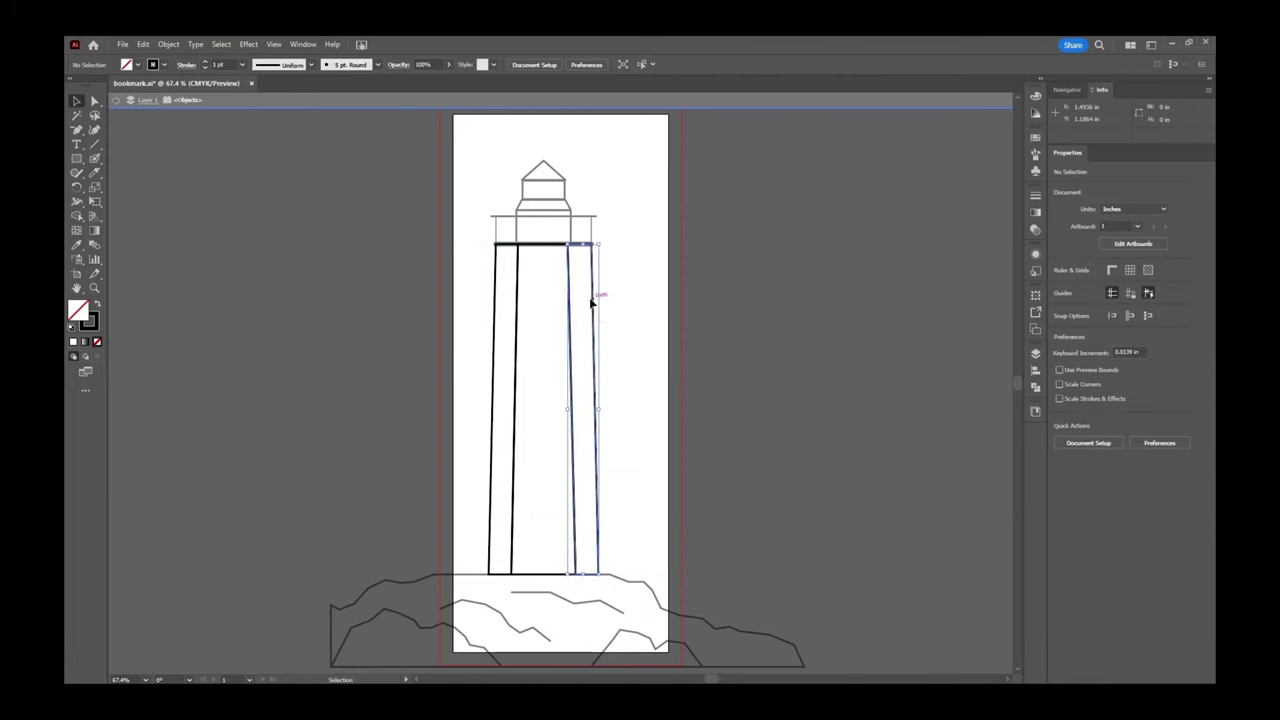
Try moving the tower's right and left strips outward to check the cuts, undoing both moves.
click(596, 328)
drag(594, 329, 634, 330)
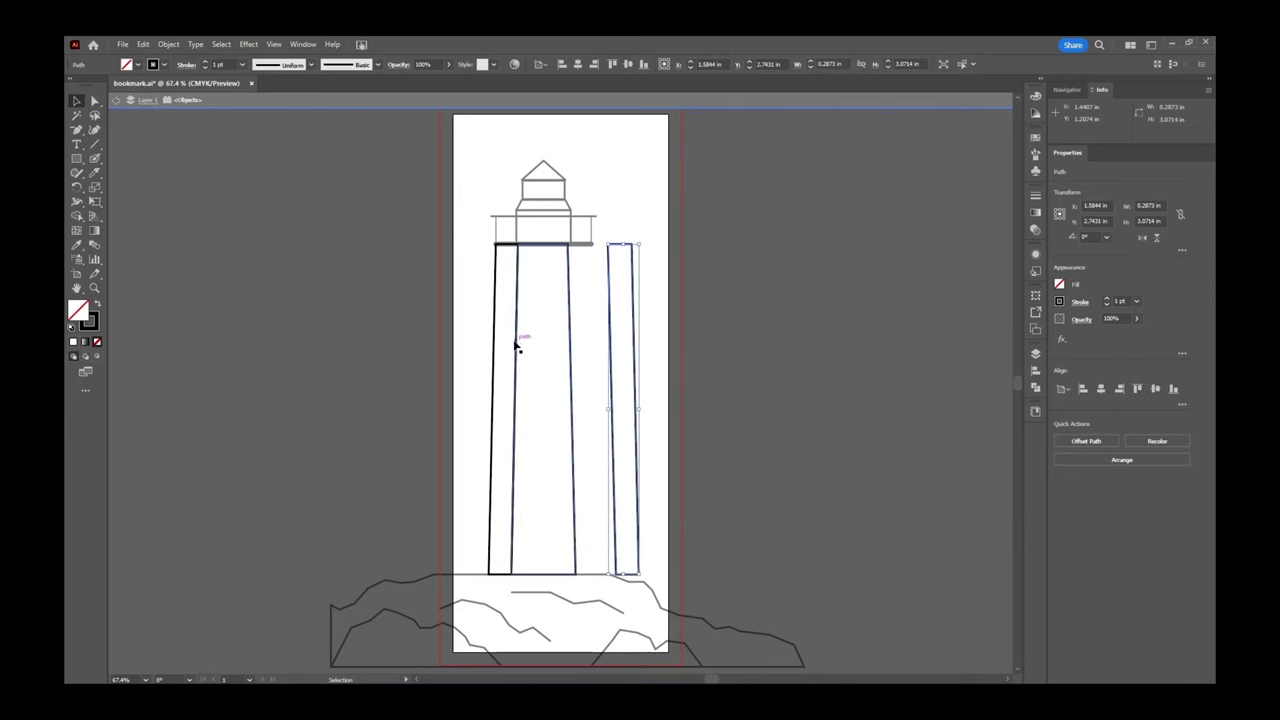
drag(492, 343, 408, 346)
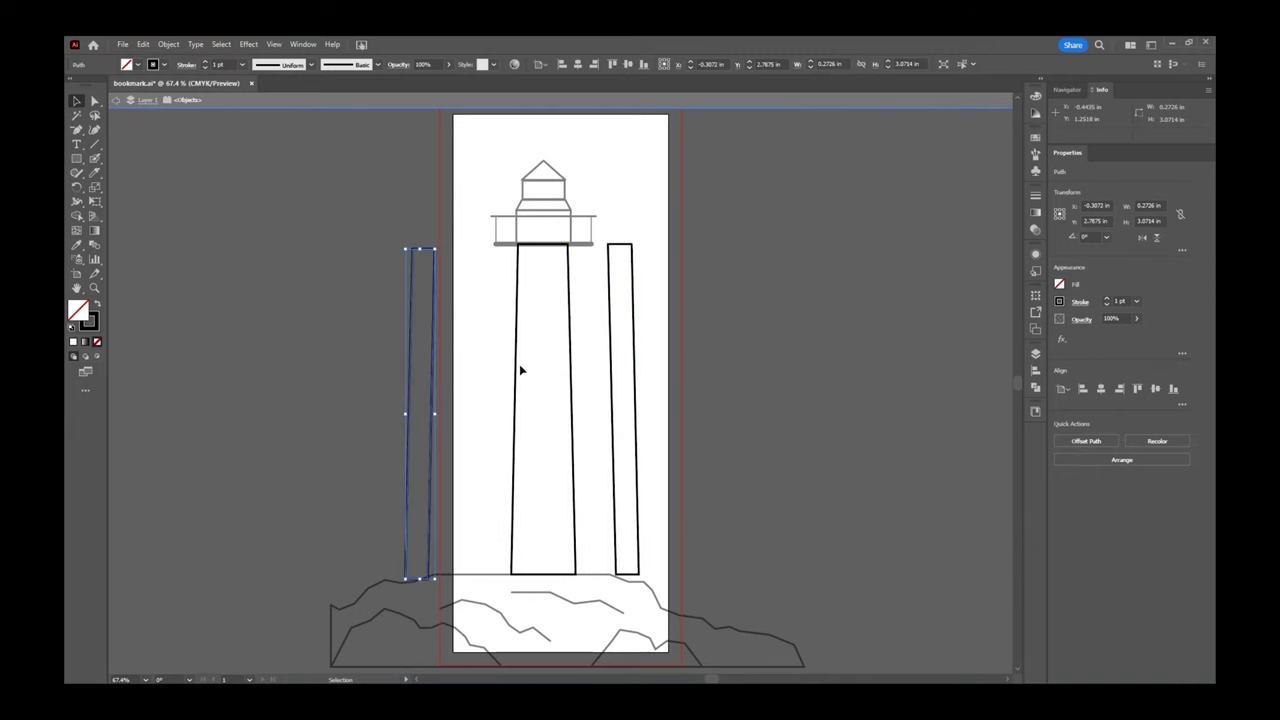
key(ctrl+z)
key(ctrl+z)
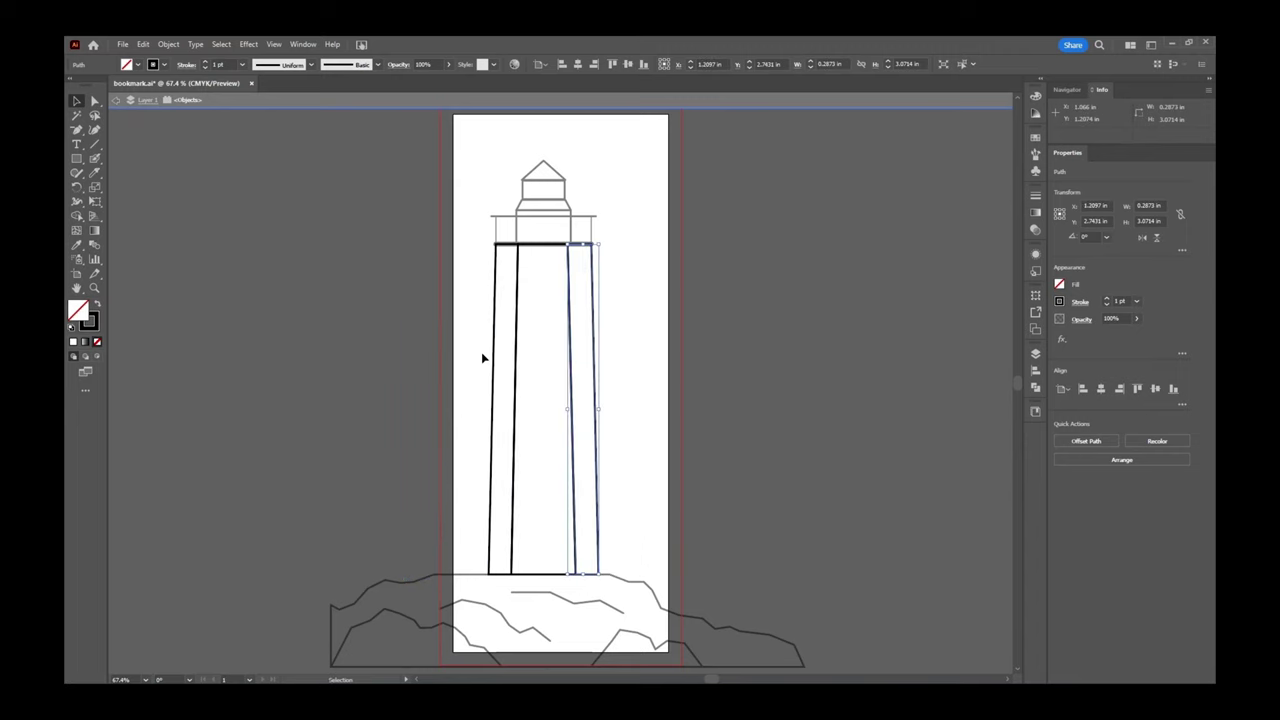
click(461, 326)
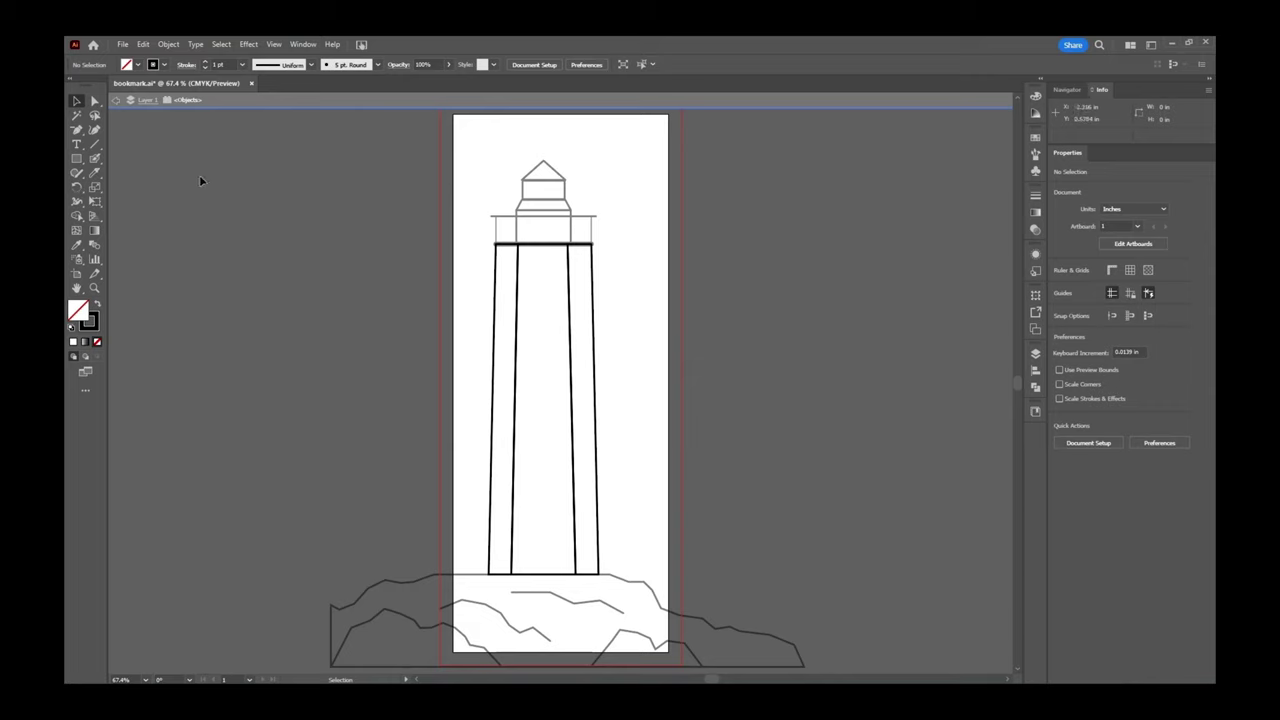
Cut straight across the tower a short way below the balcony with the Knife tool, and try a vertical centre cut, undoing it.
click(95, 172)
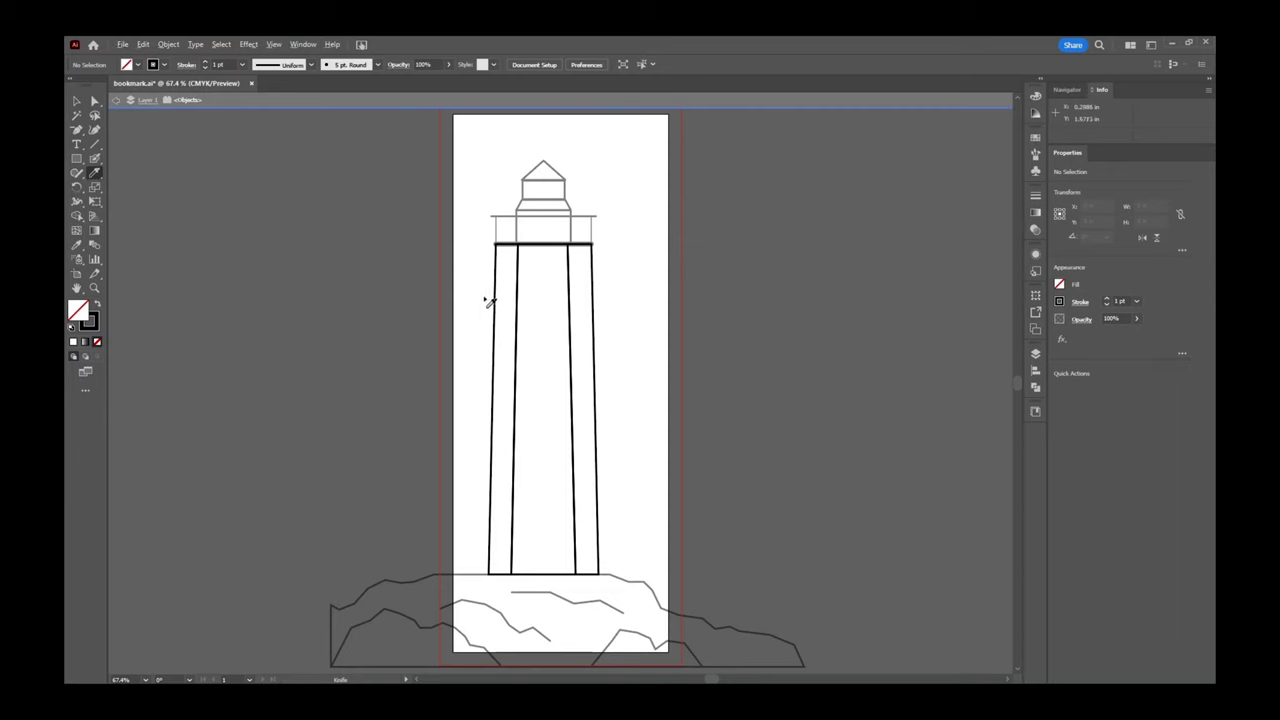
drag(478, 297, 627, 289)
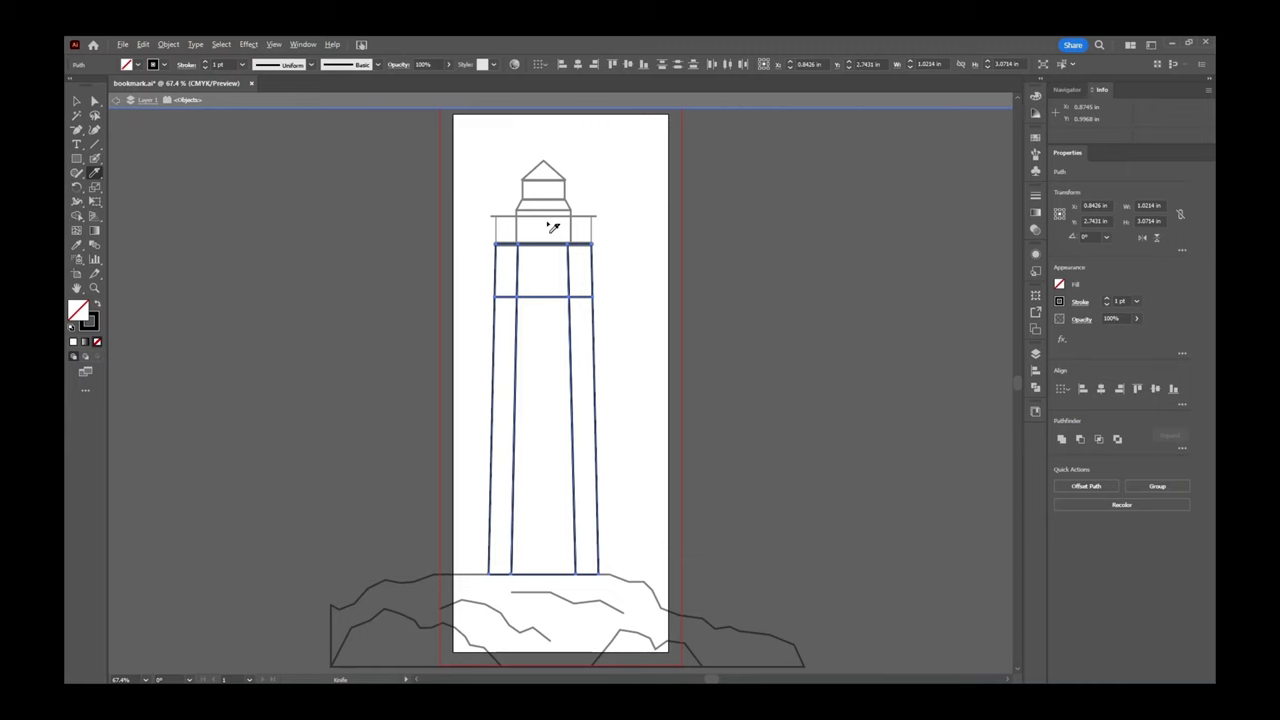
mouse_move(550, 226)
mouse_down()
mouse_move(520, 600)
mouse_move(516, 586)
mouse_up()
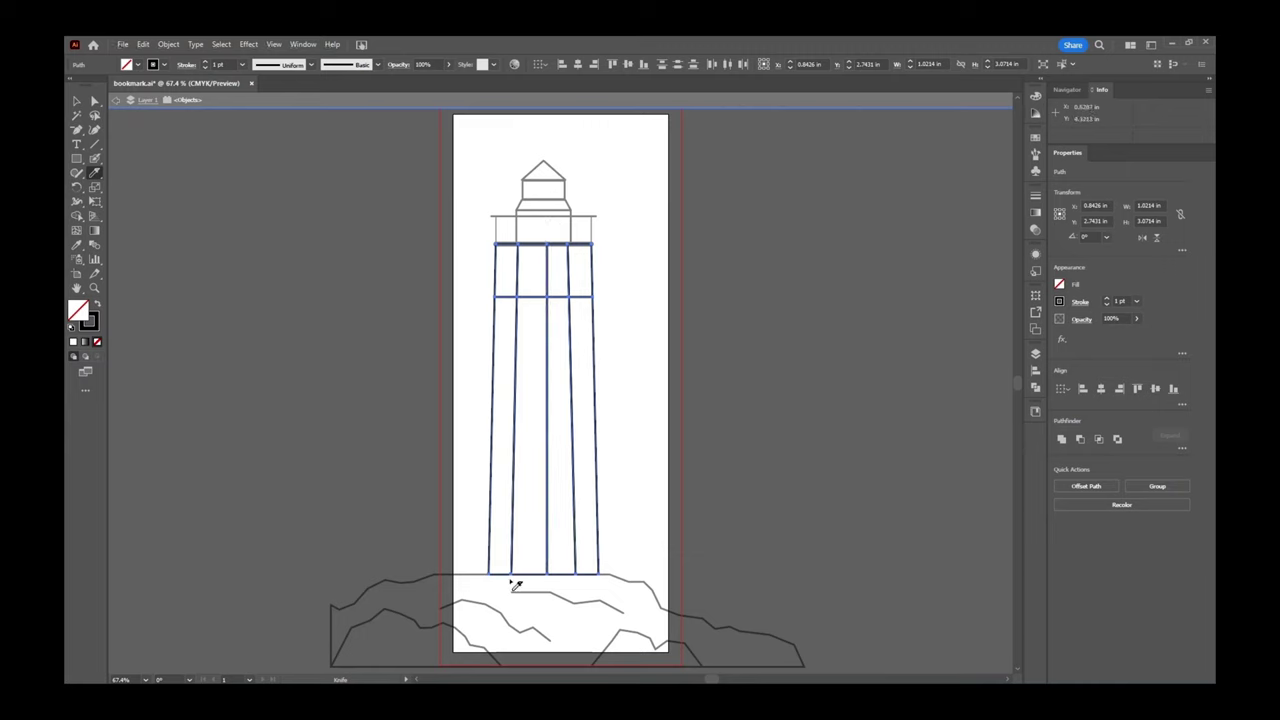
key(ctrl+z)
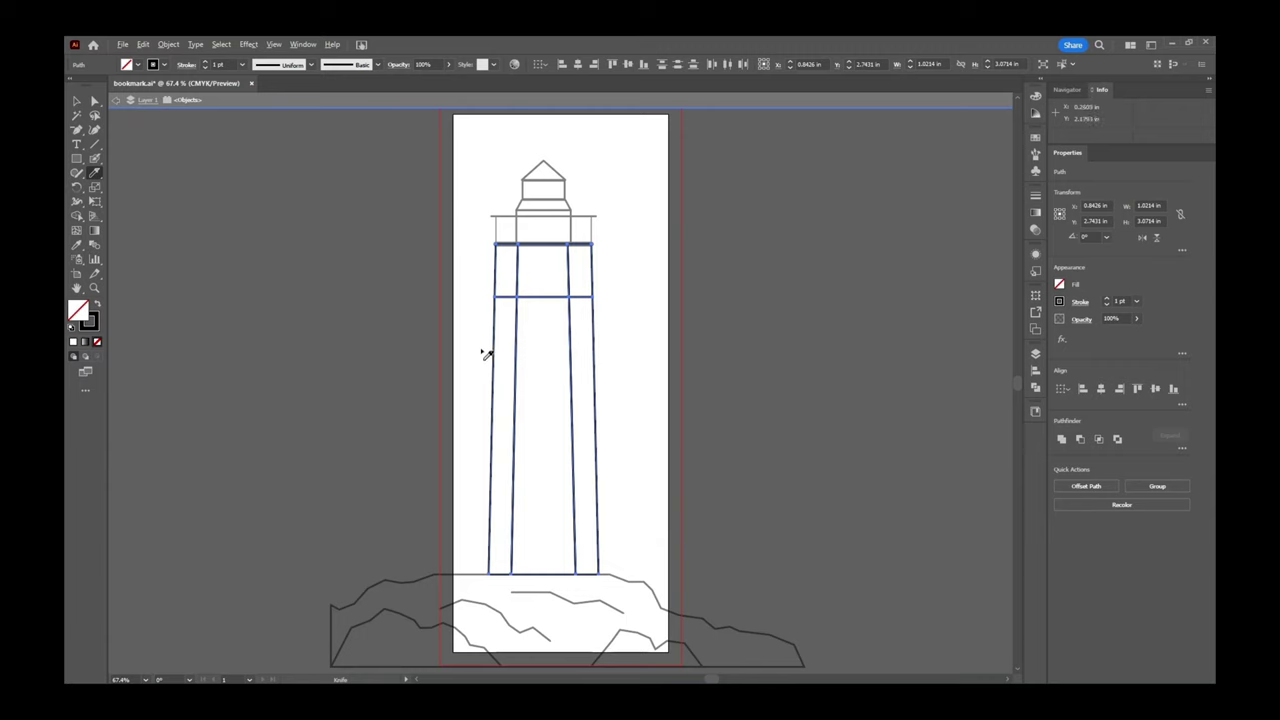
Make three more straight horizontal Knife cuts spaced down the tower and exit isolation mode.
drag(484, 355, 616, 354)
drag(481, 431, 626, 431)
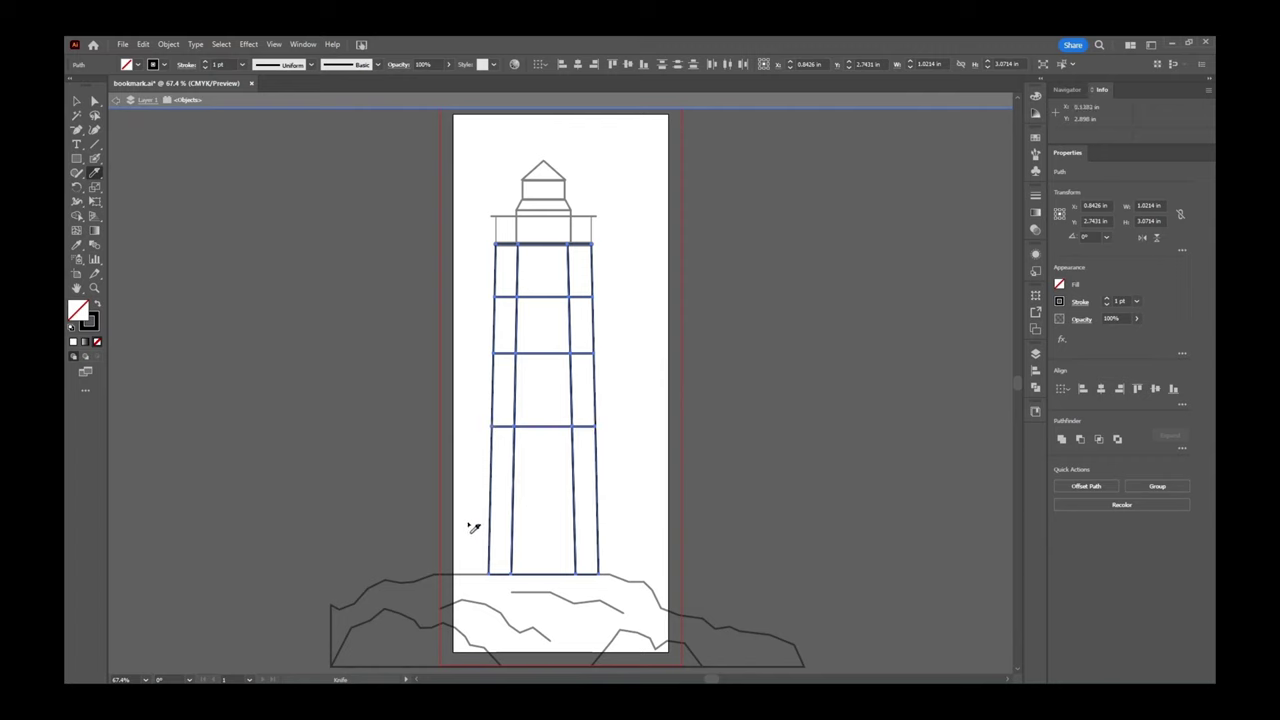
drag(477, 497, 626, 497)
click(115, 101)
click(115, 101)
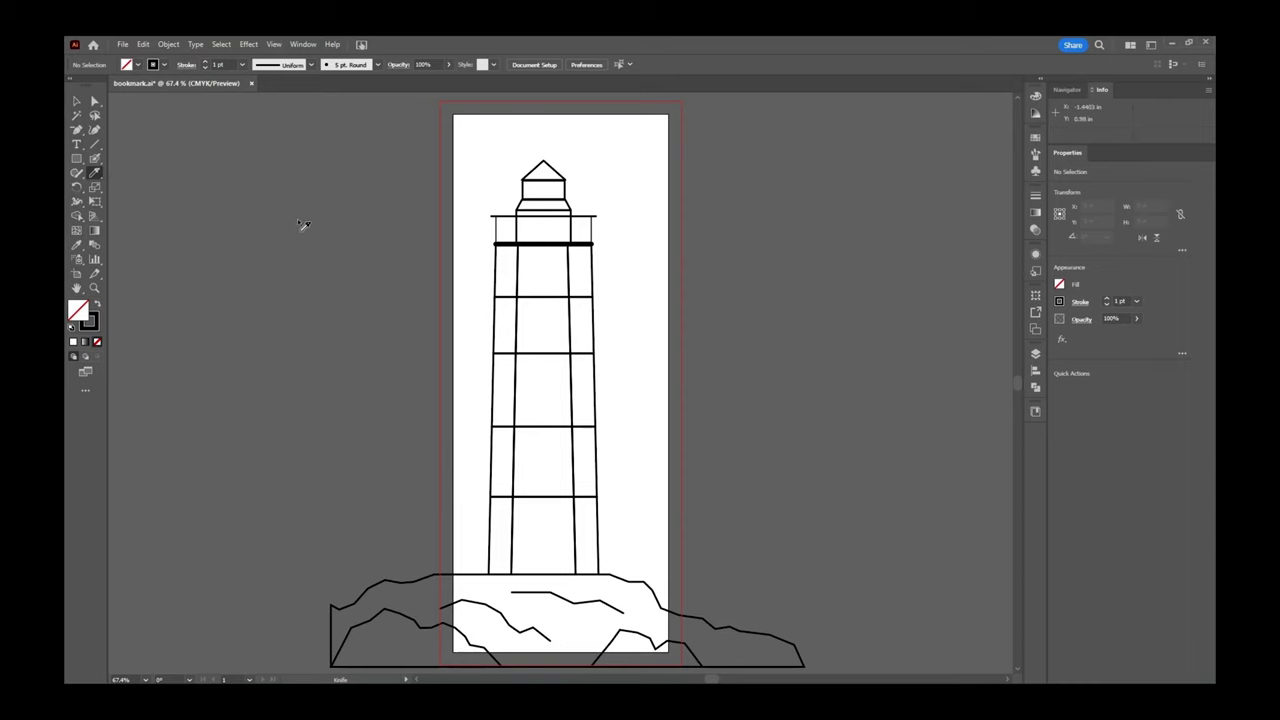
Try a freehand Knife cut down the tower's two upper left cells with nothing selected, undoing it.
key(v)
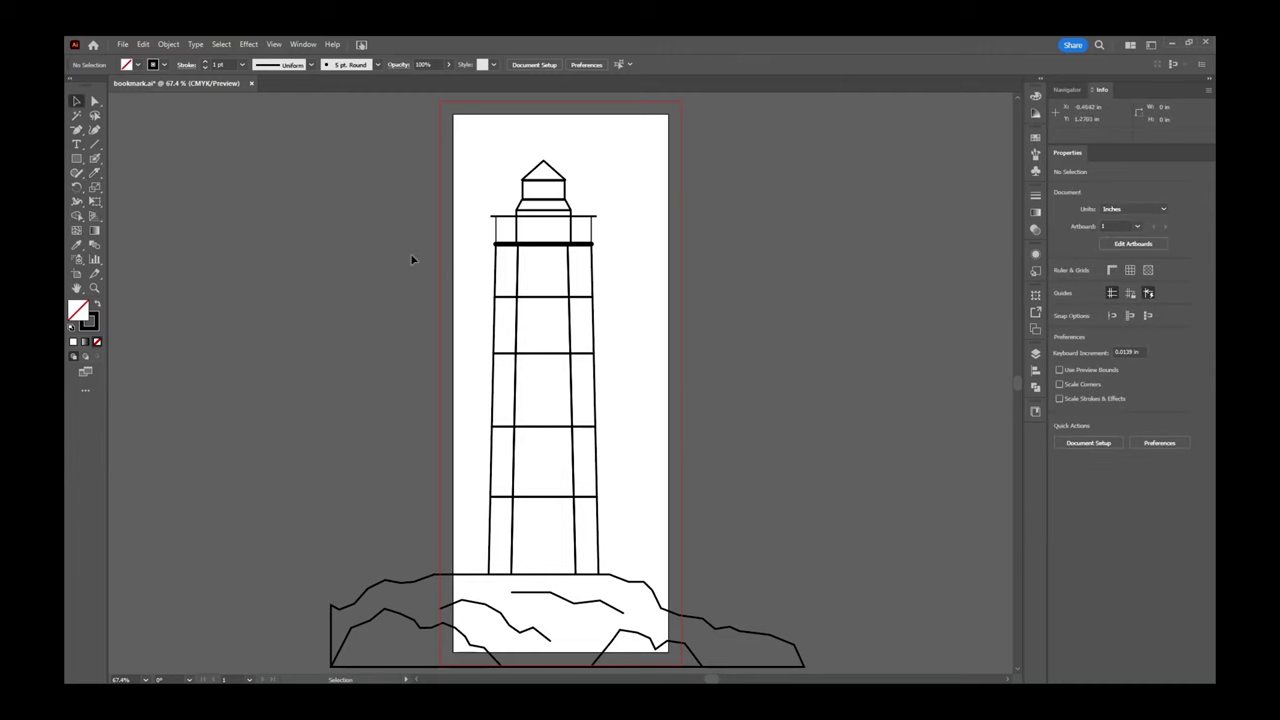
click(509, 289)
click(316, 269)
click(94, 173)
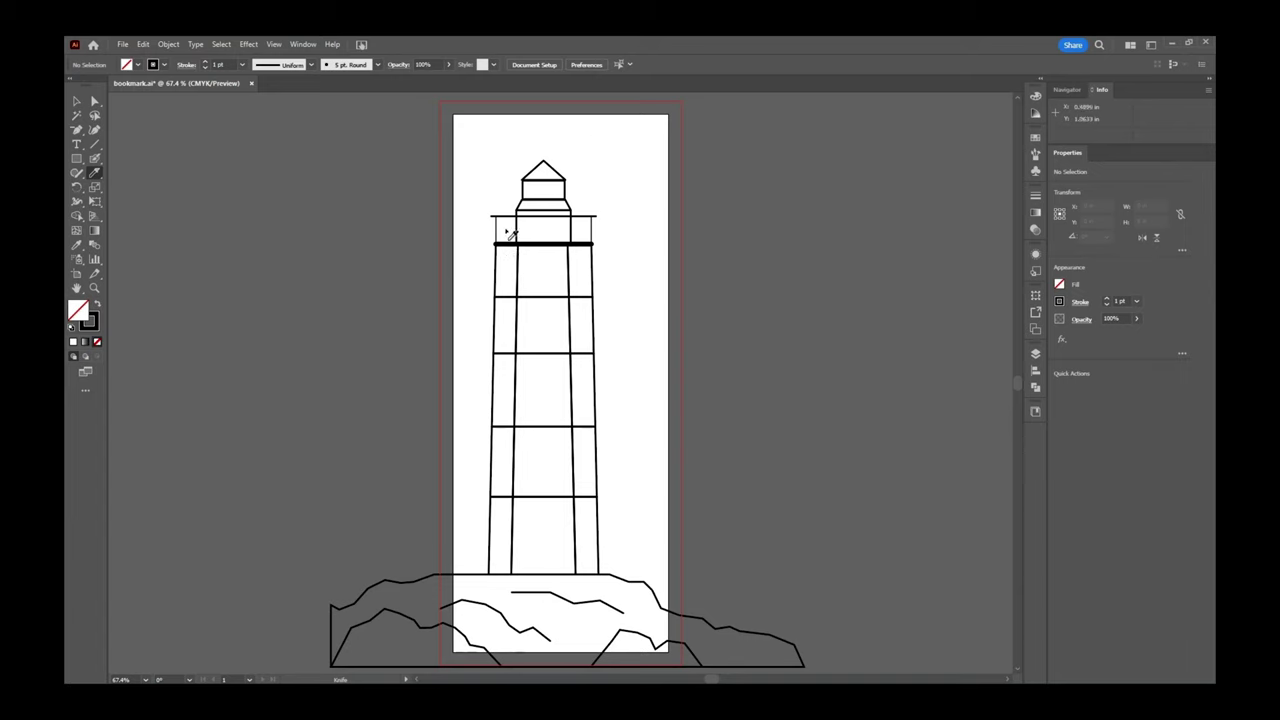
drag(507, 212, 508, 325)
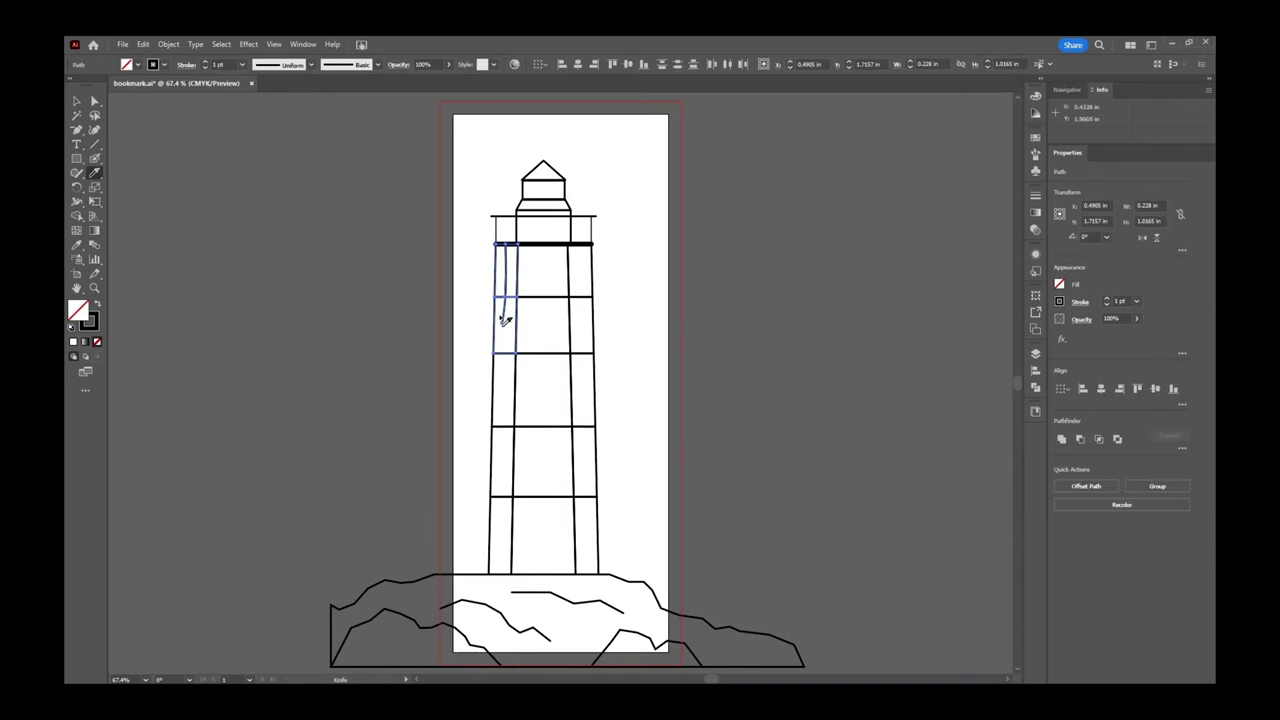
key(ctrl)
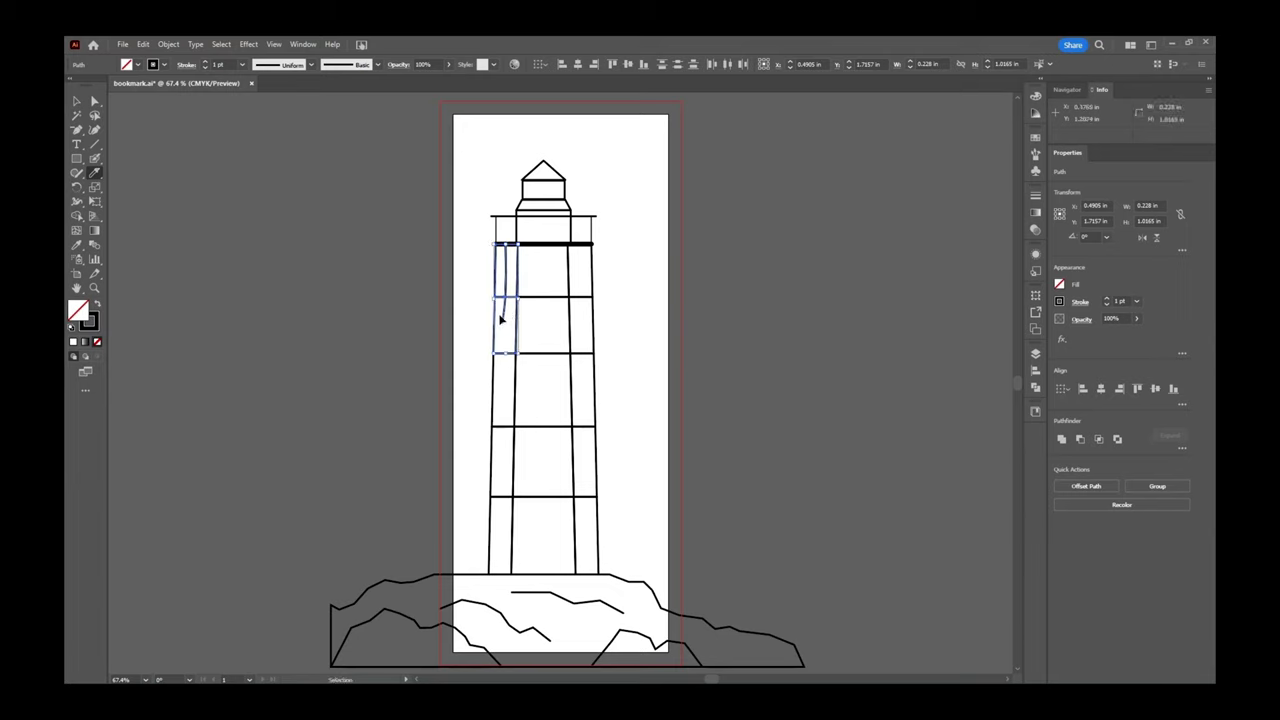
ctrl+click(501, 318)
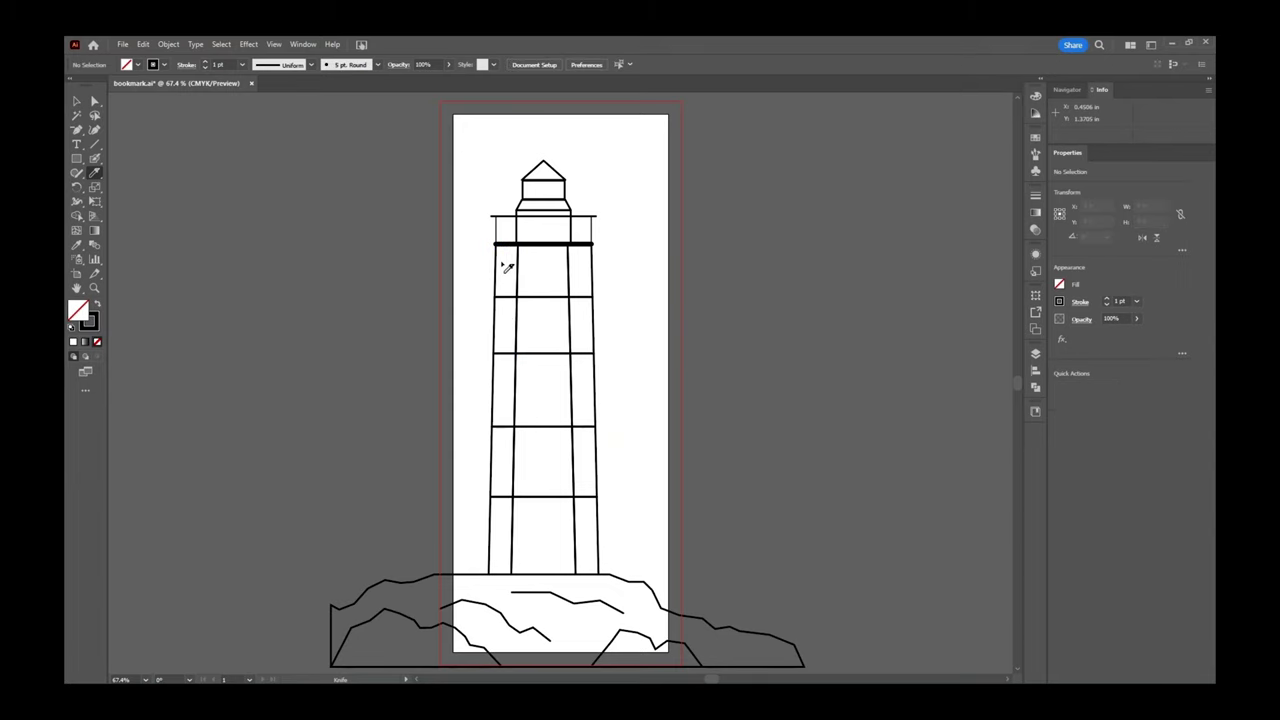
Try Knife cuts down and across the tower's top left cell with only that cell selected, undoing them.
key(v)
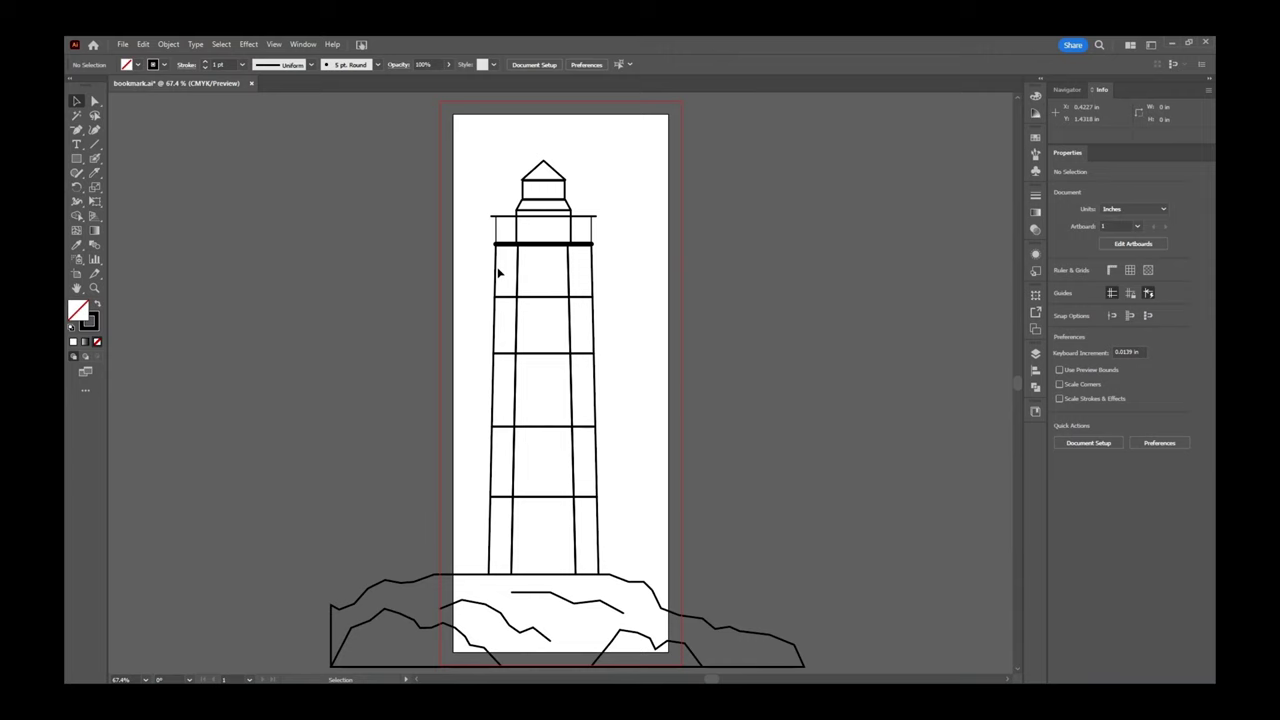
click(497, 272)
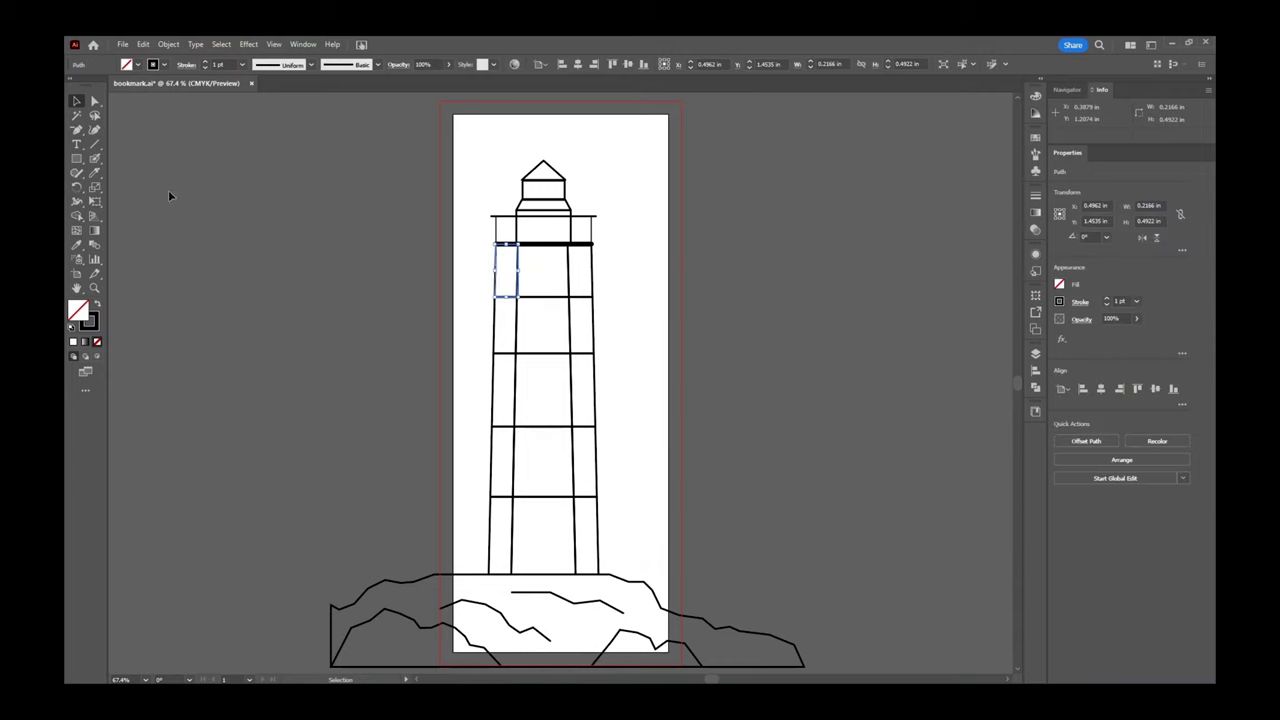
click(95, 174)
drag(470, 268, 603, 274)
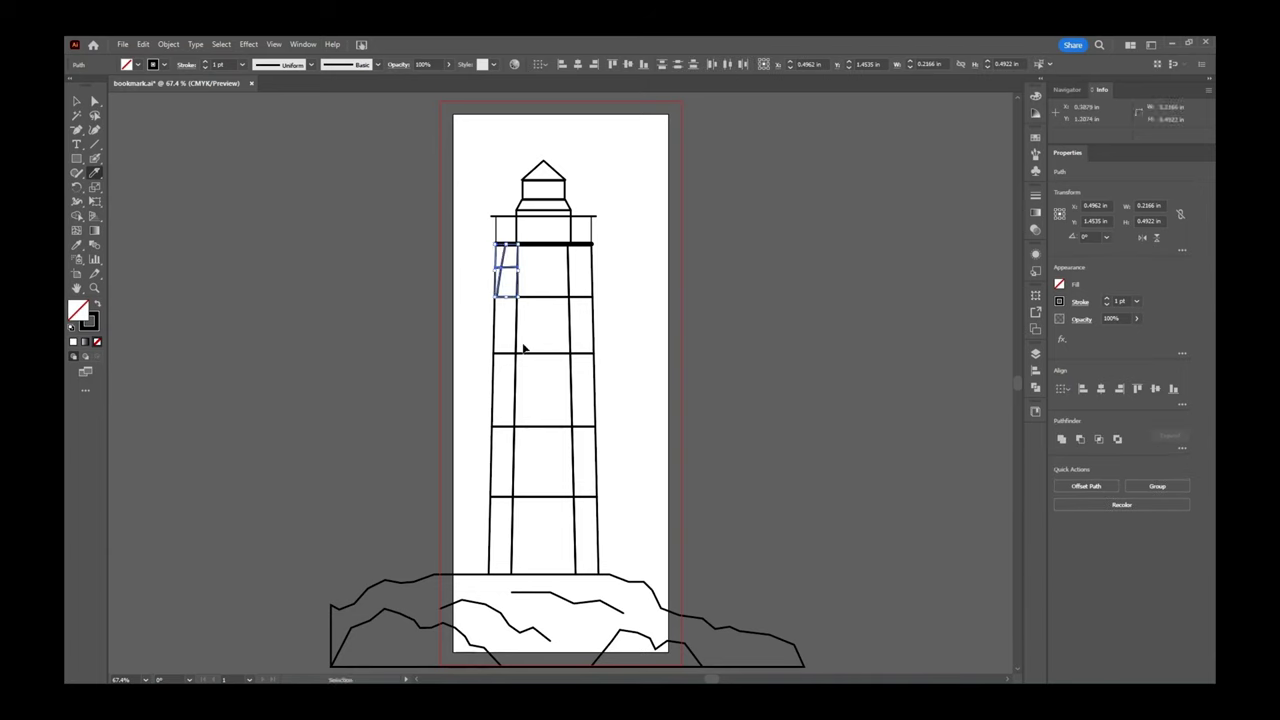
key(v)
key(ctrl)
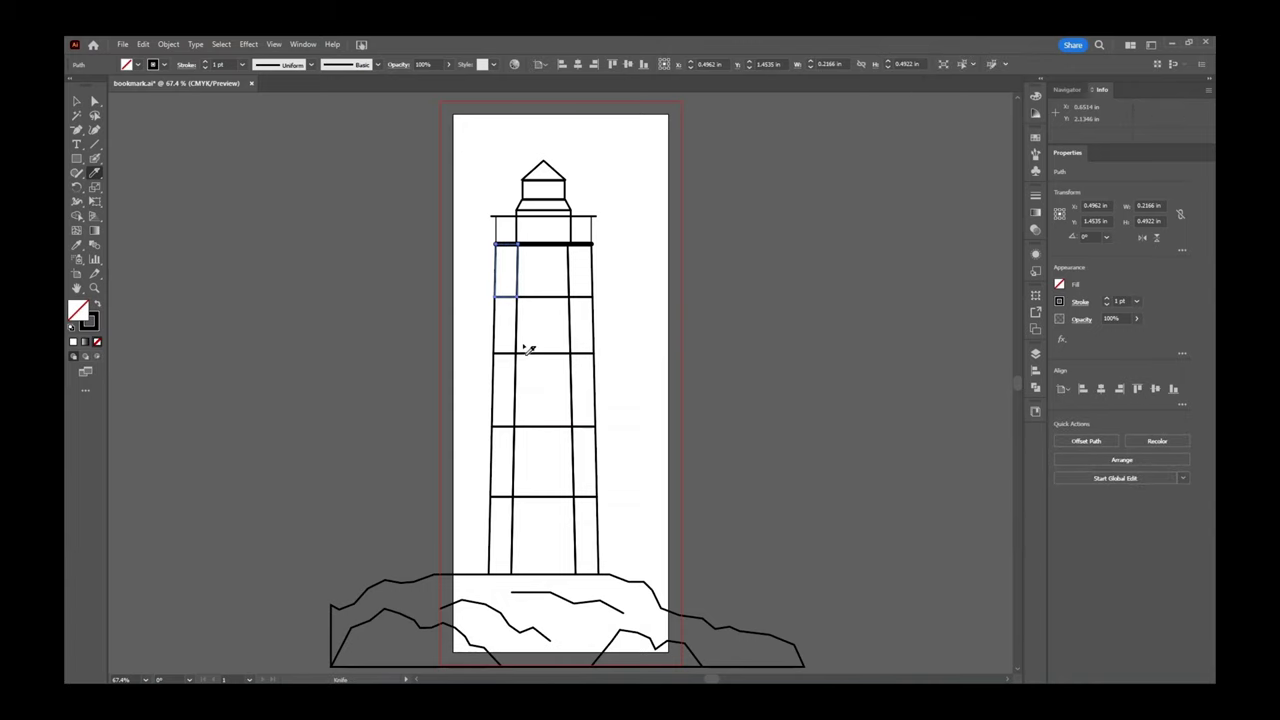
key(v)
click(294, 285)
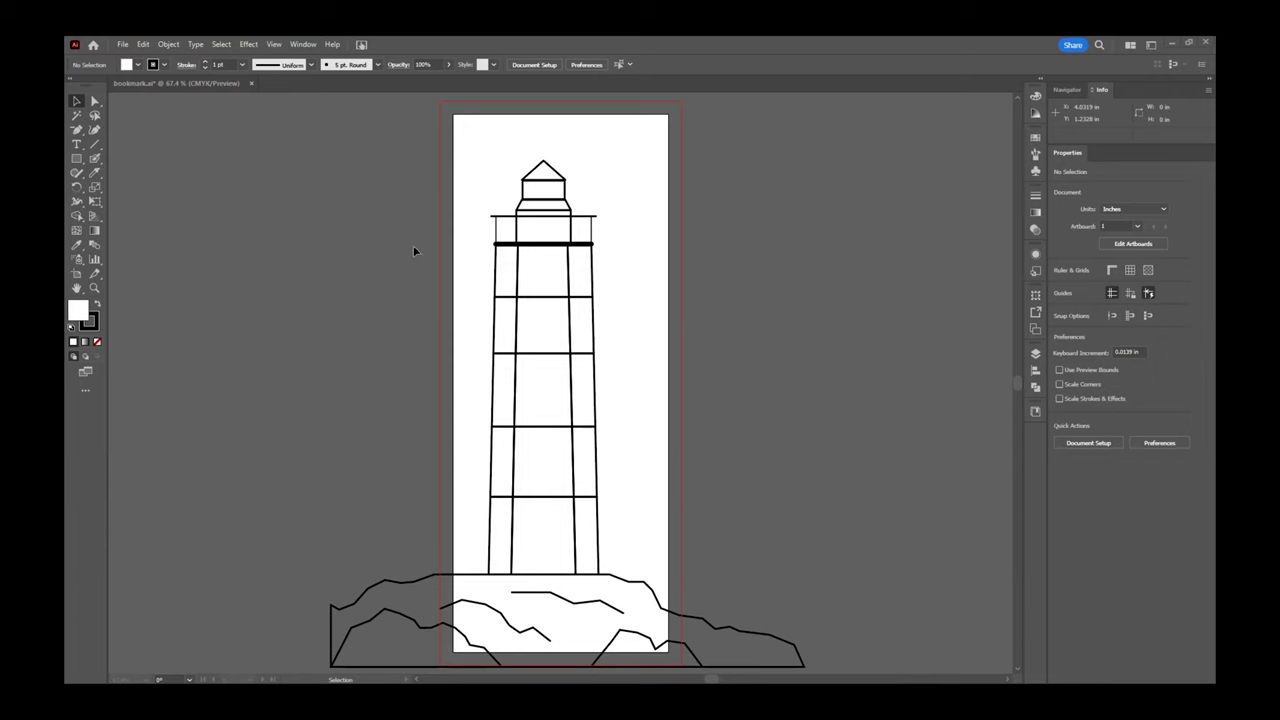
Examine the thin left and right railing posts of the balcony up close.
click(585, 224)
key(ctrl+equal)
key(ctrl+equal)
key(ctrl+equal)
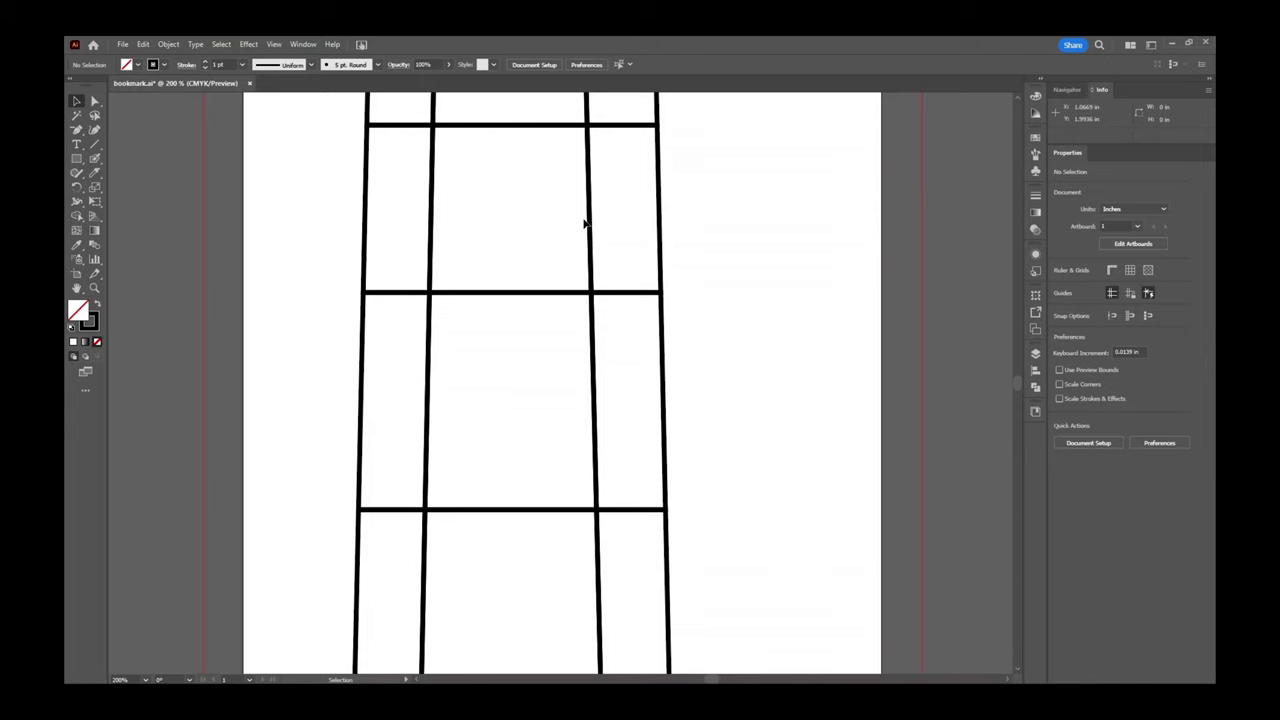
drag(623, 246, 559, 403)
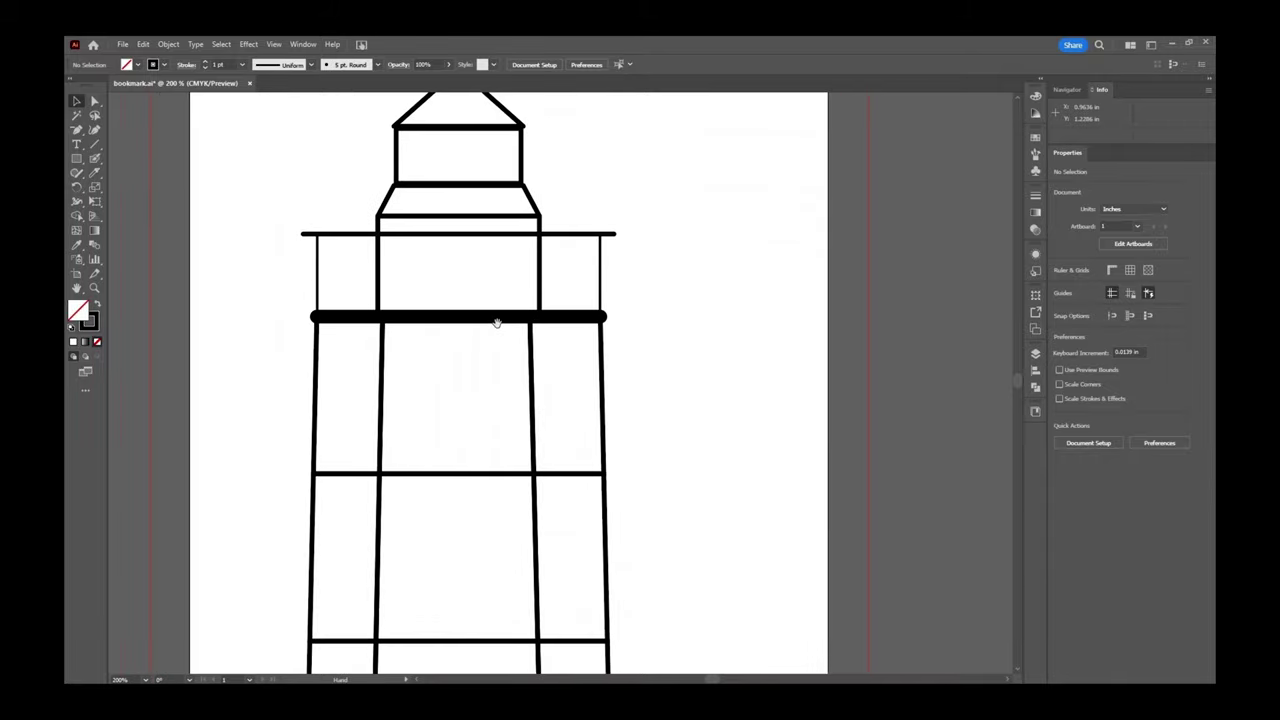
drag(511, 320, 520, 407)
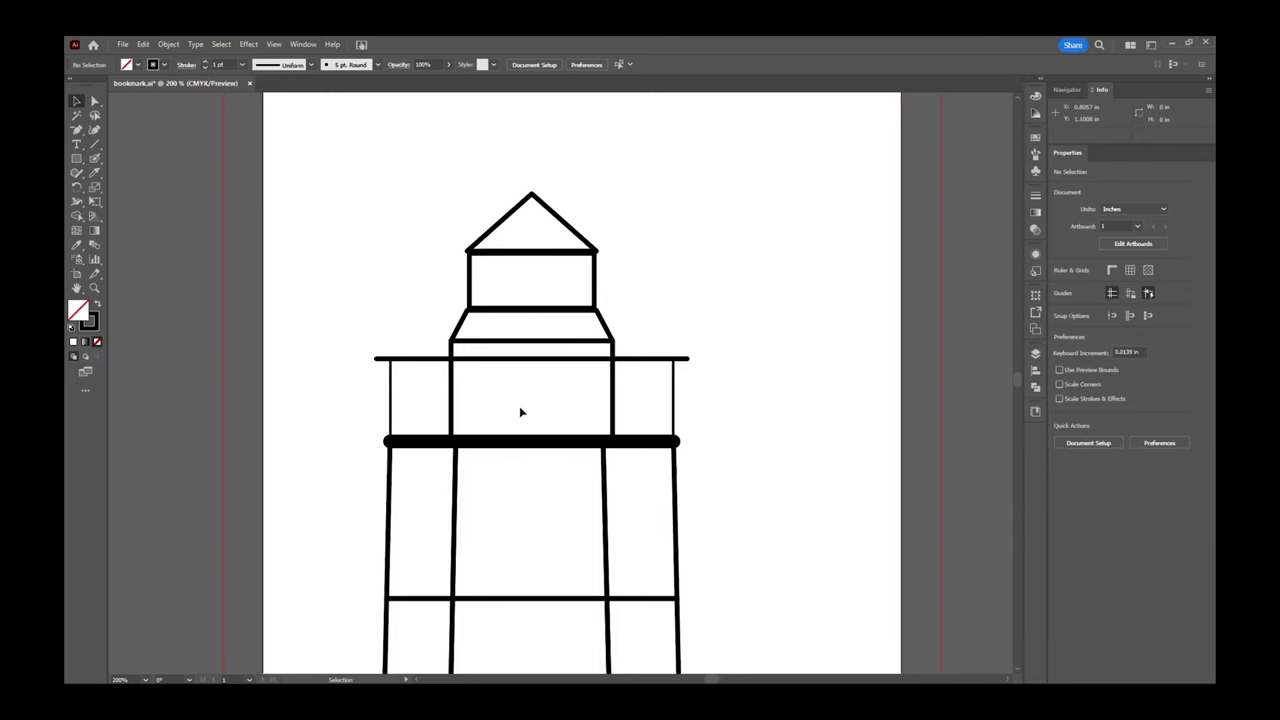
click(391, 392)
click(674, 400)
click(731, 403)
Try shifting the balcony's left railing post inward, undoing the change and deselecting the post.
click(391, 390)
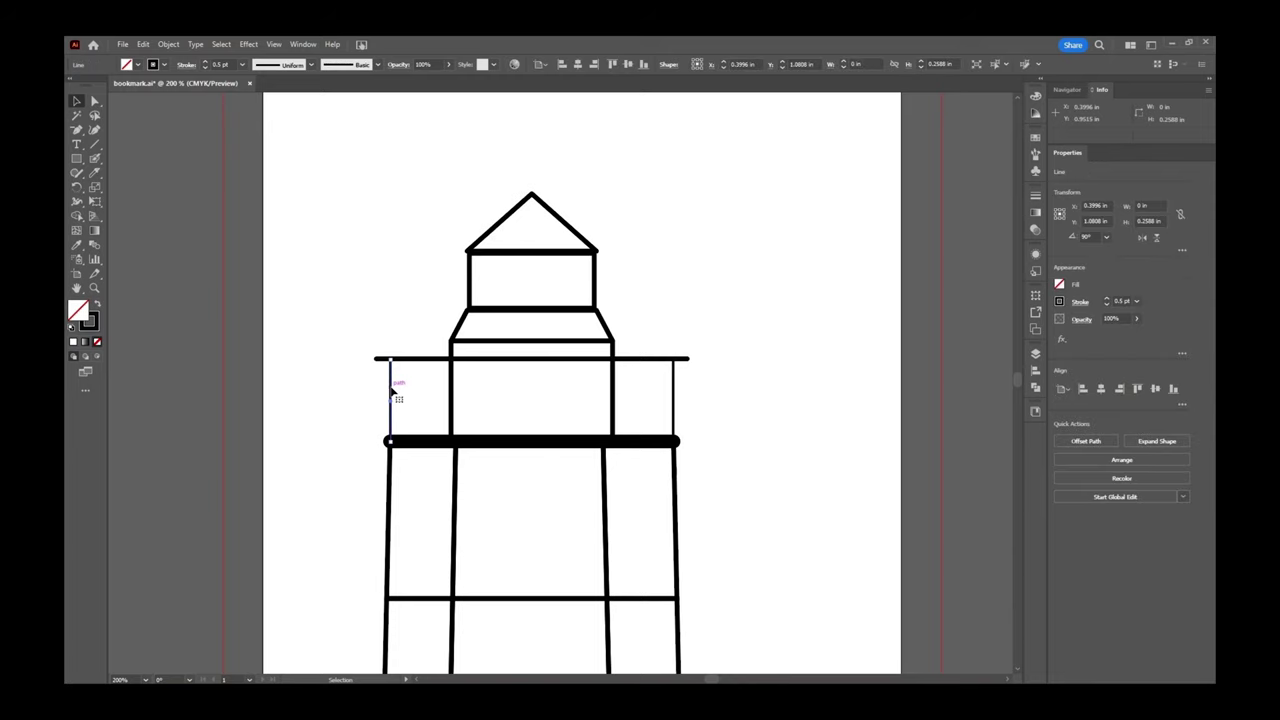
drag(391, 390, 441, 390)
key(ctrl+shift+a)
key(ctrl+z)
key(ctrl+z)
click(306, 380)
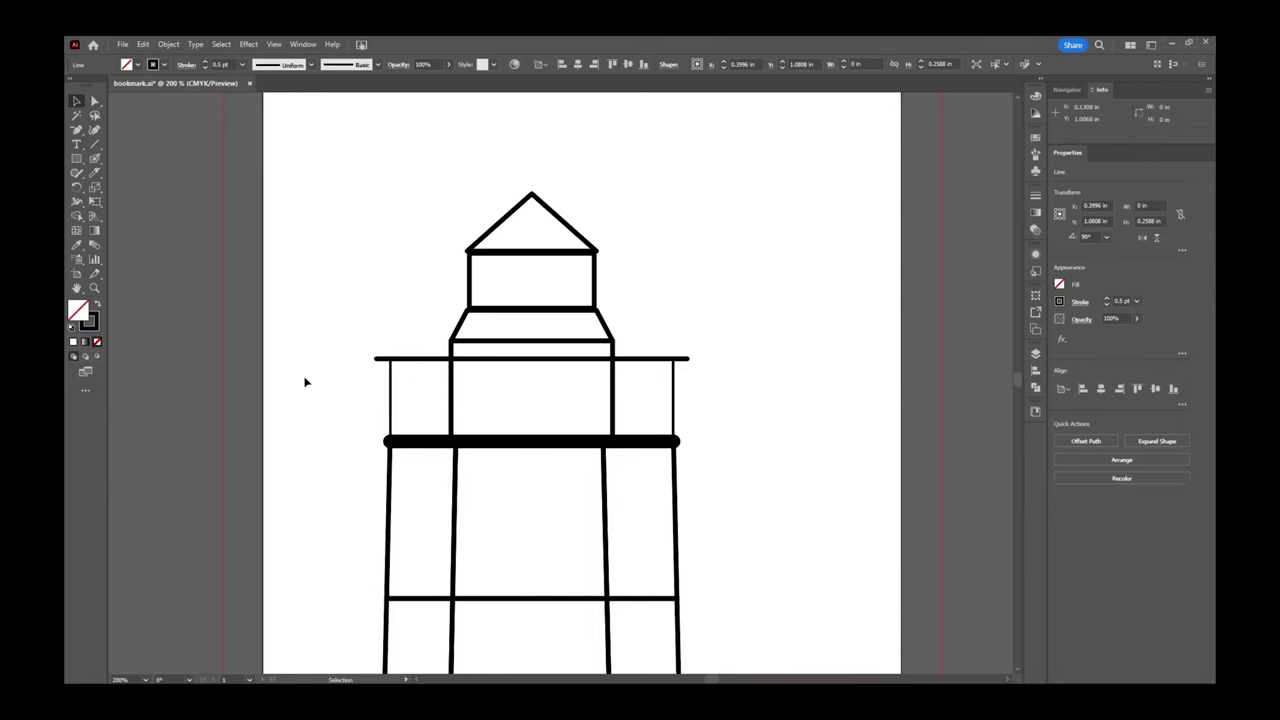
Blend the balcony's left railing post with its right railing post using the Blend tool.
click(101, 243)
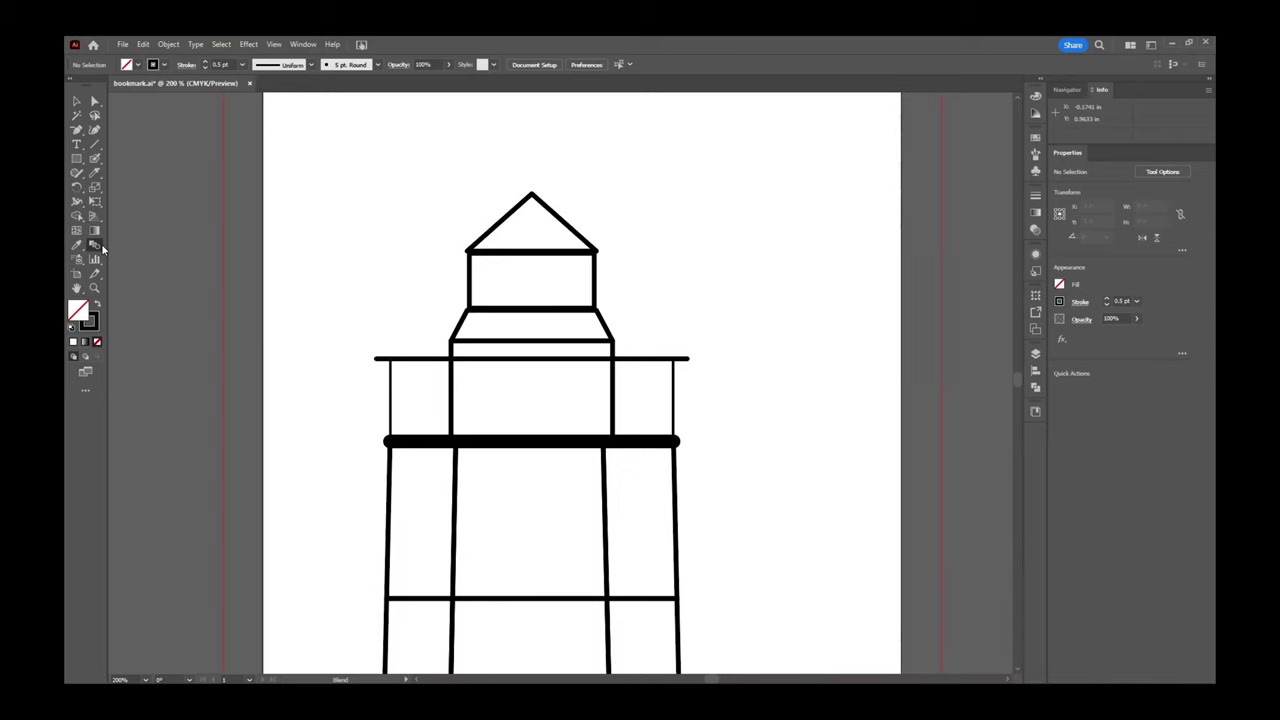
click(391, 388)
click(674, 392)
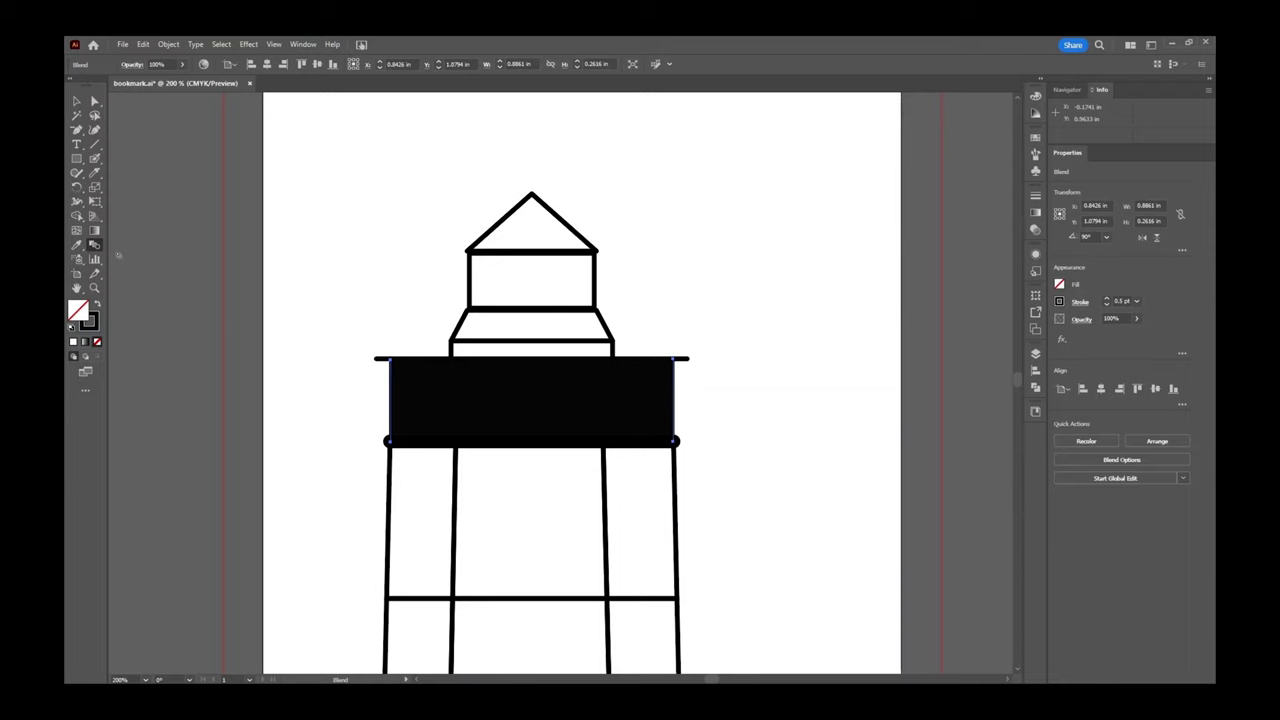
Set the balcony railing blend's spacing to Specified Steps with 10 steps.
double_click(95, 245)
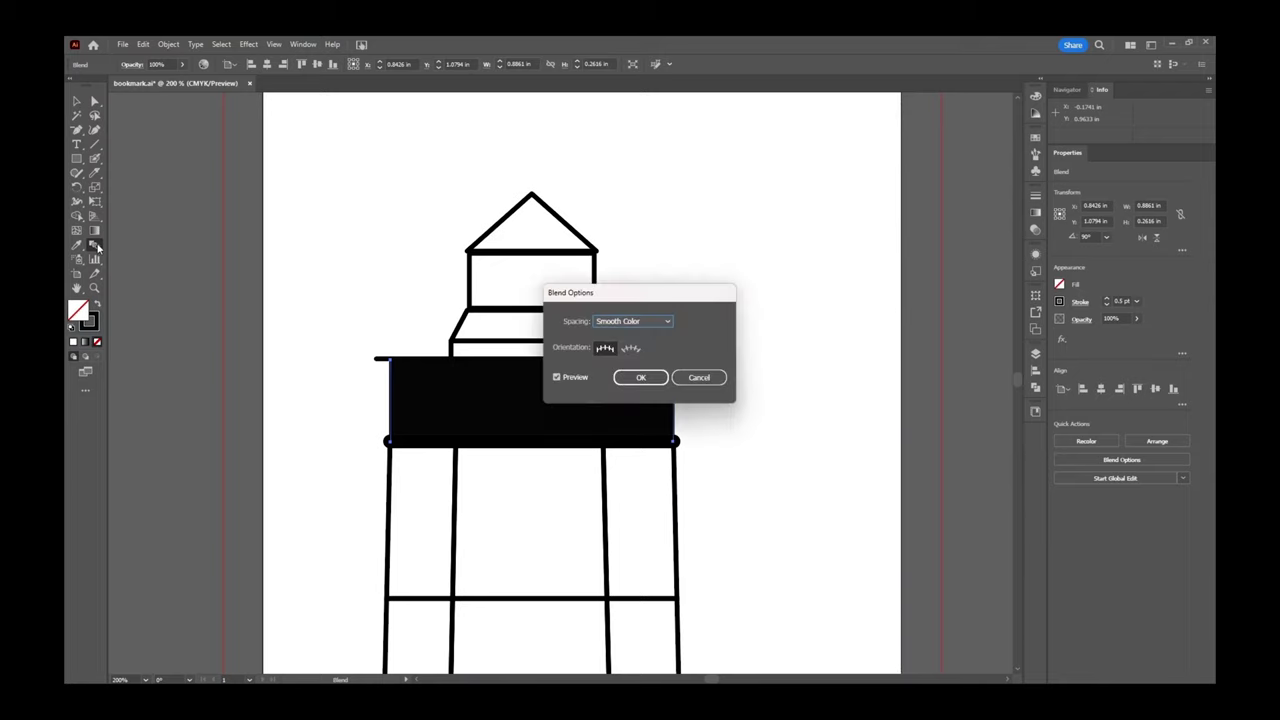
click(638, 325)
click(644, 349)
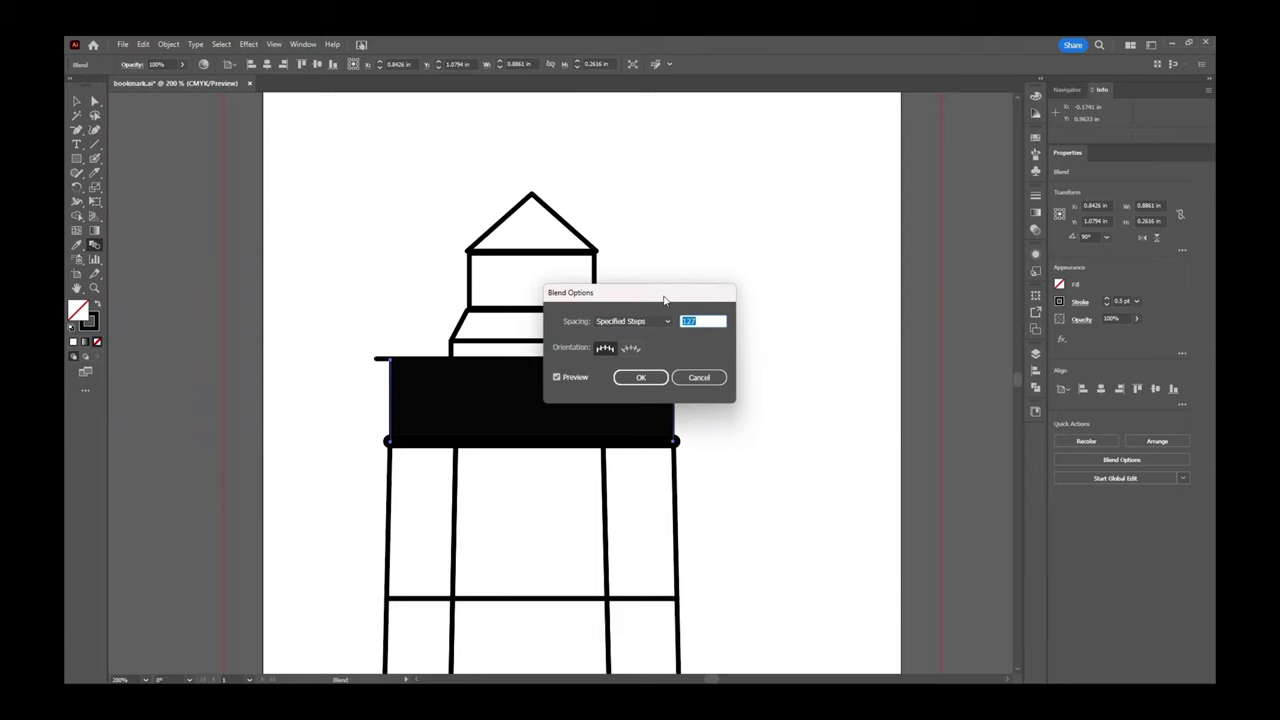
text(75)
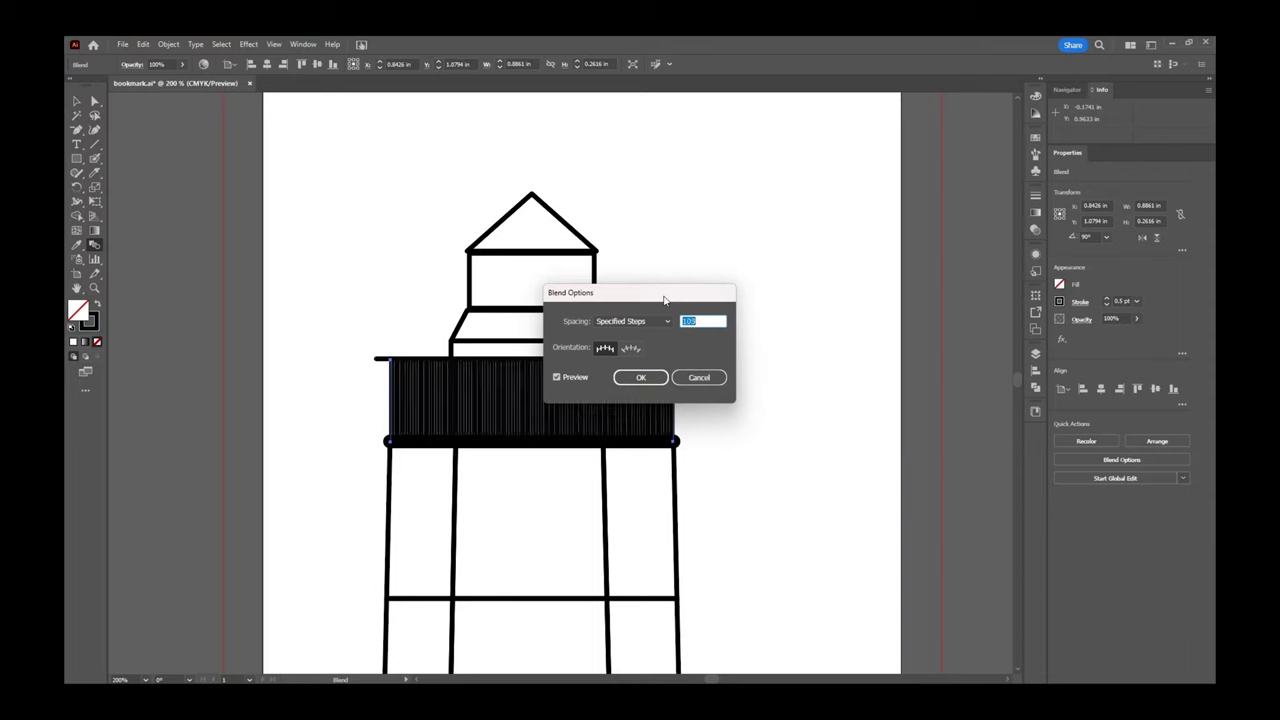
key(shift+Down)
key(shift+Down)
key(shift+Down)
key(shift+Down)
key(shift+Down)
key(shift+Down)
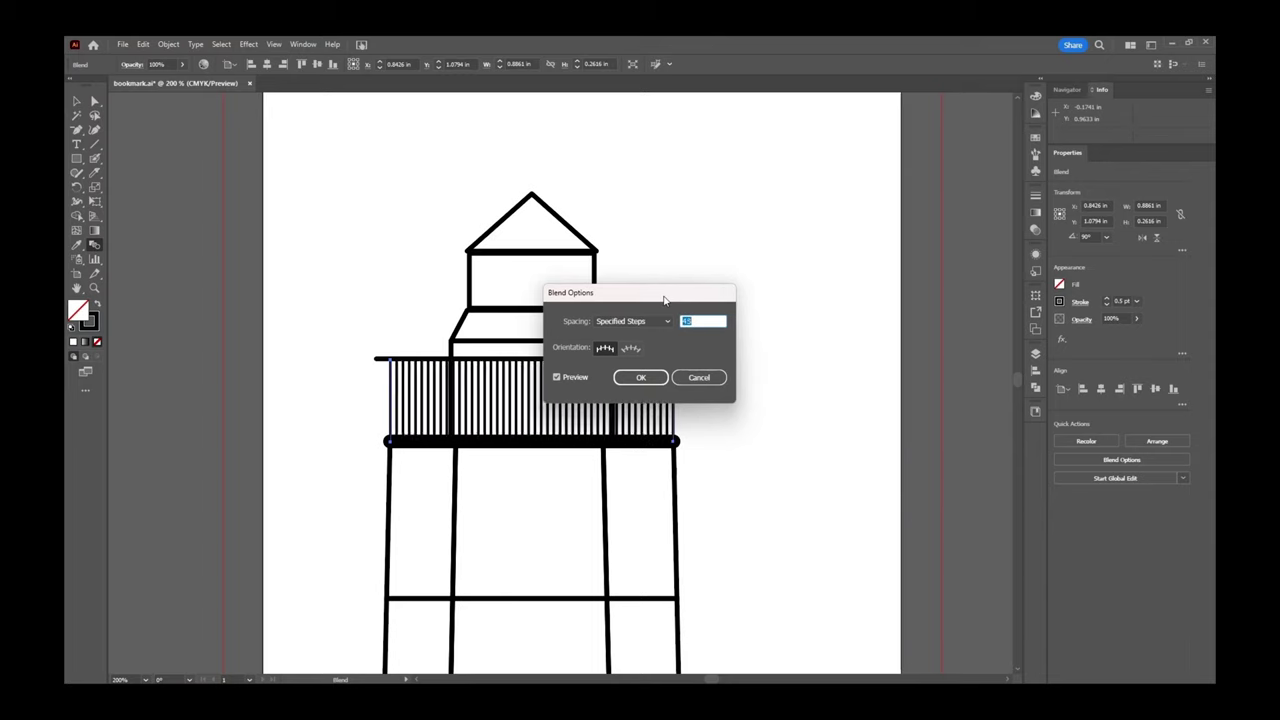
key(Down)
key(Down)
key(Down)
key(Down)
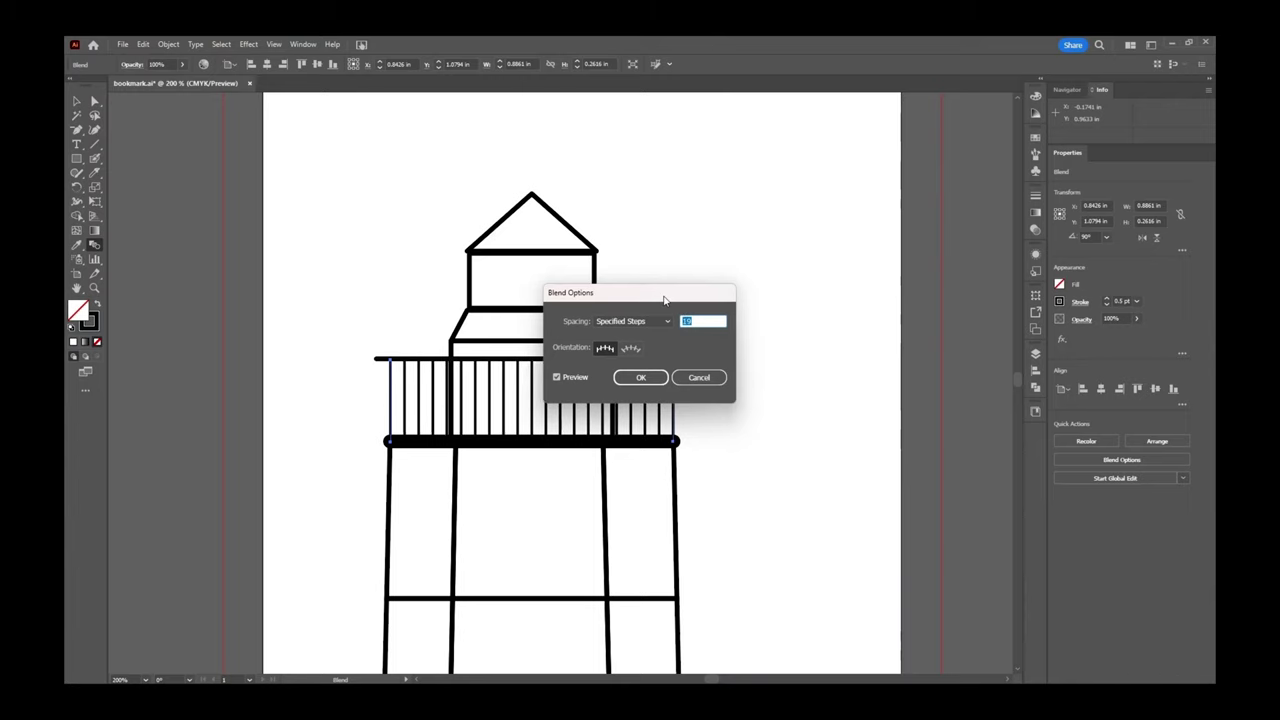
key(Down)
key(Down)
key(Down)
key(Down)
key(Down)
key(Down)
key(Down)
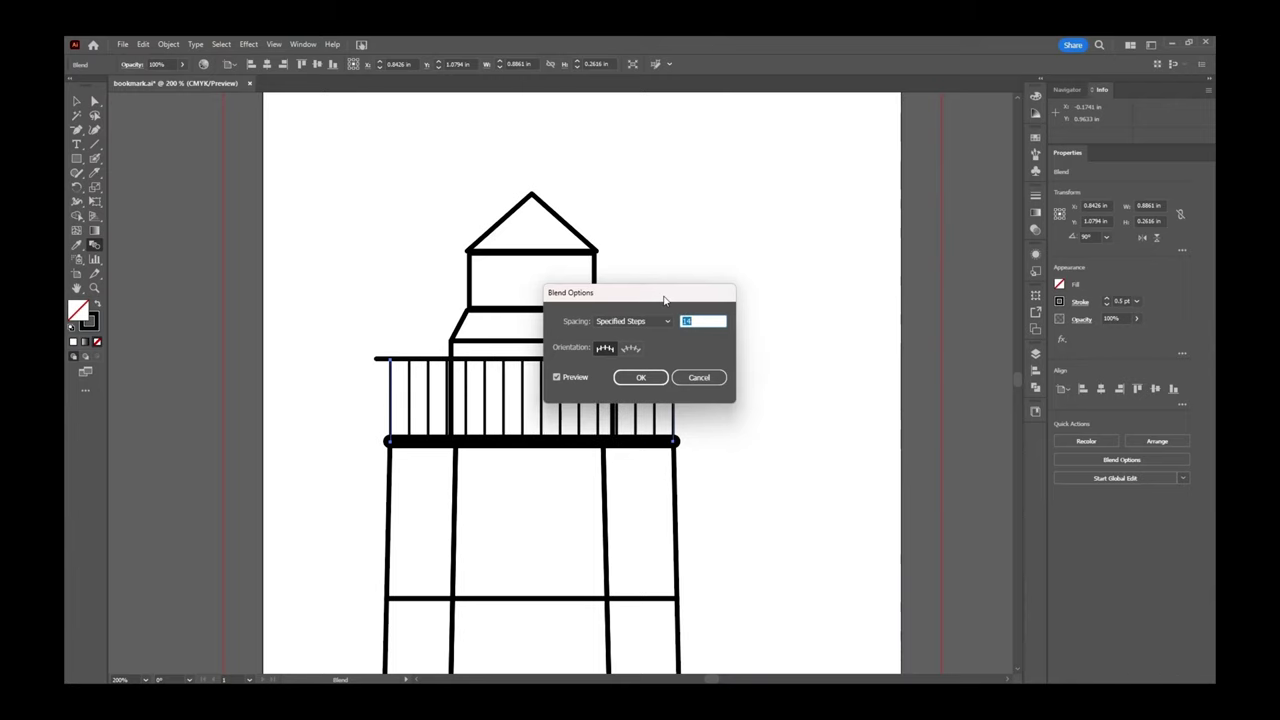
key(Down)
key(Down)
key(Down)
key(Down)
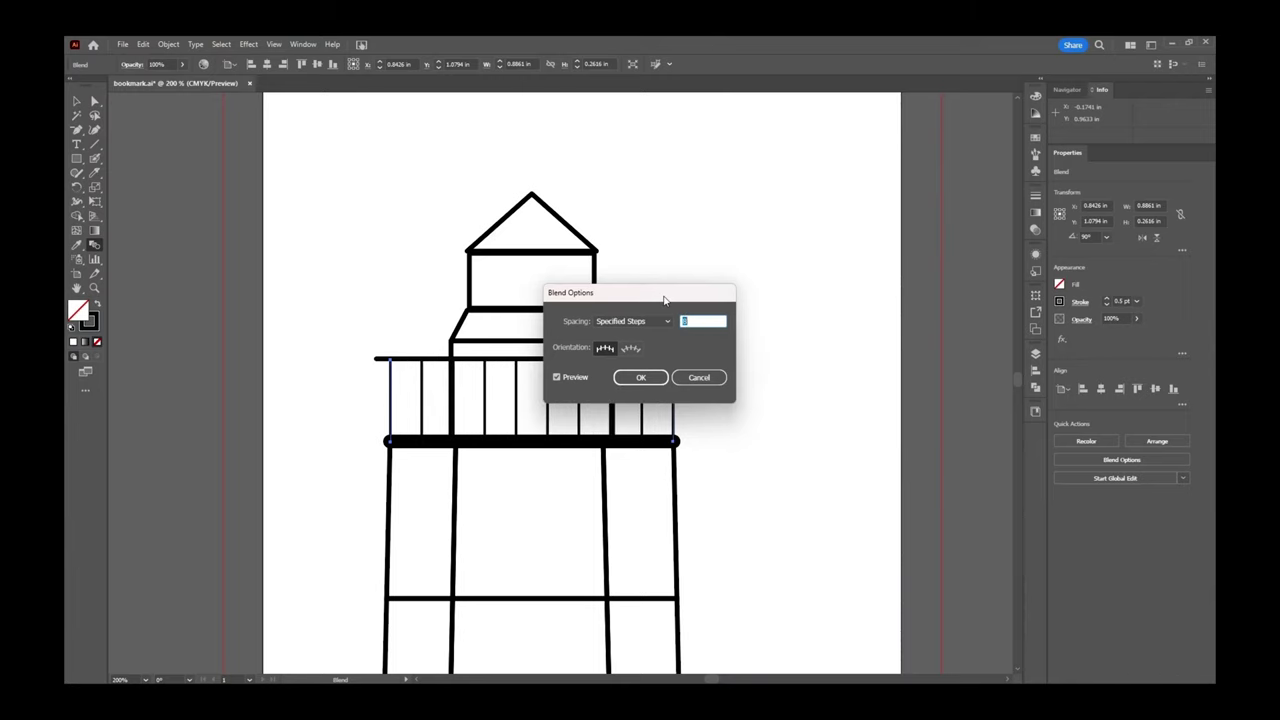
key(Up)
key(Up)
key(Up)
key(Up)
key(Up)
key(Up)
key(Up)
key(Up)
key(Up)
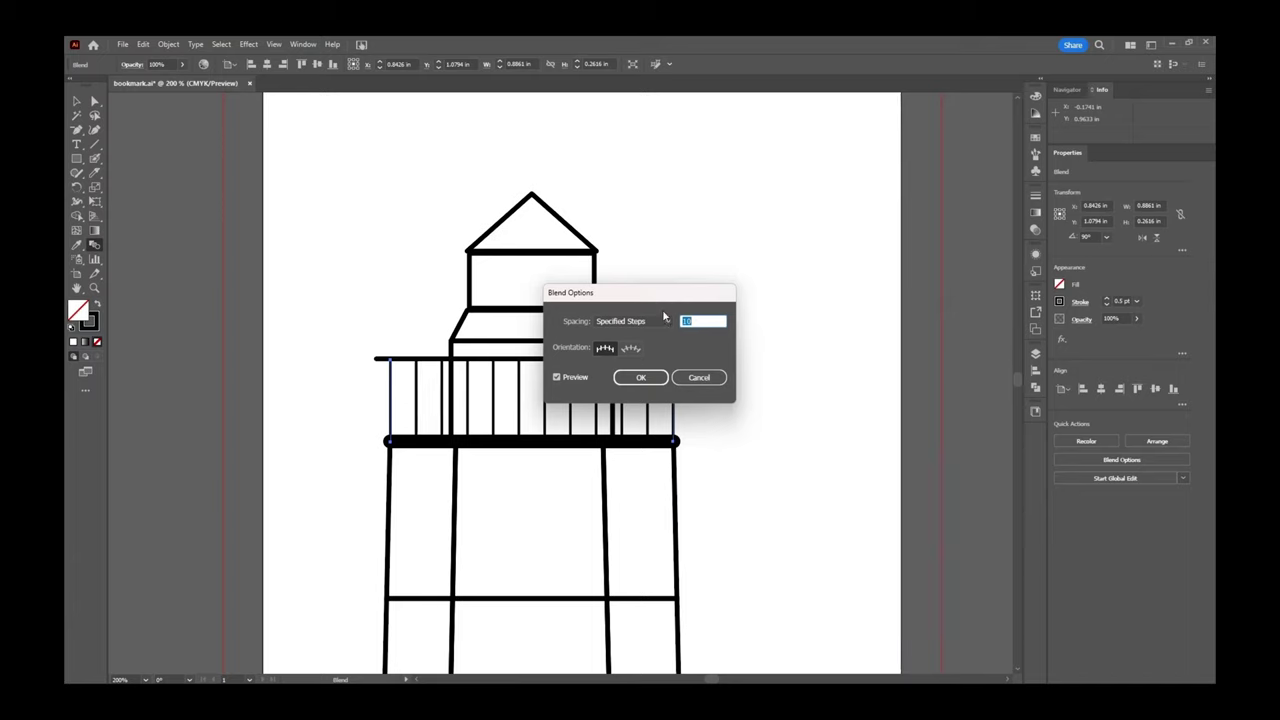
click(644, 378)
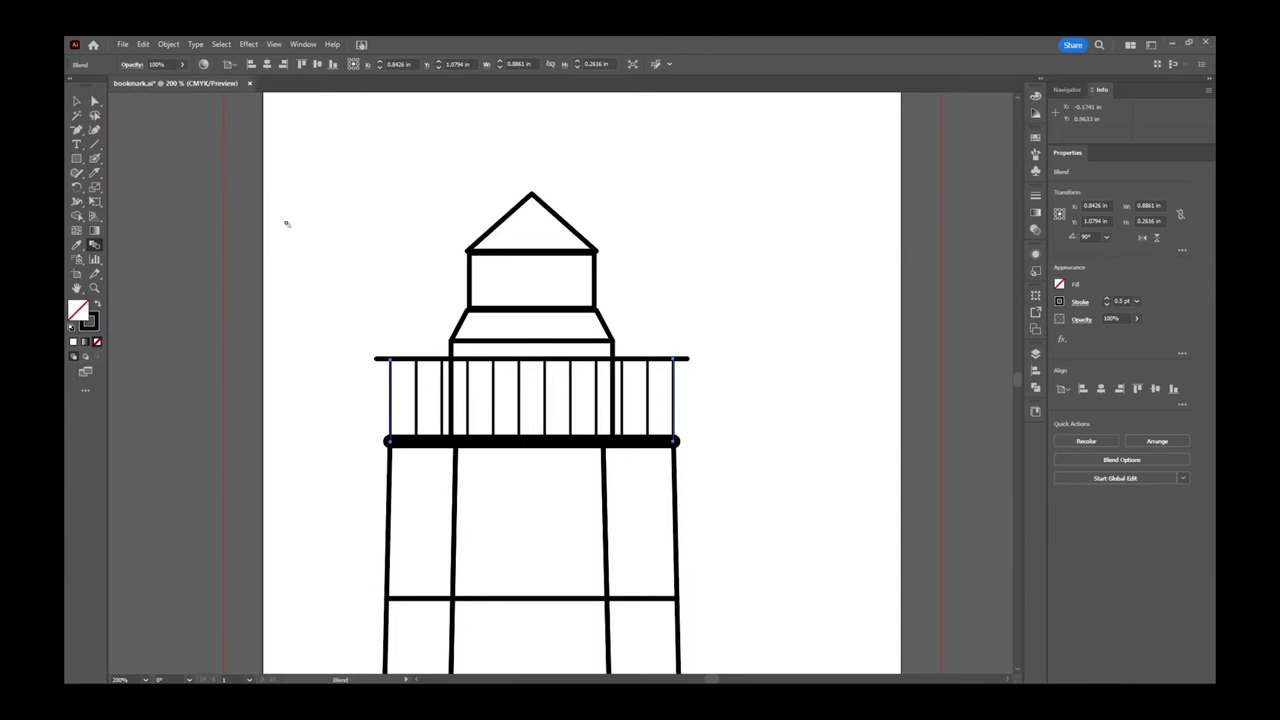
Undo the railing blend and its spacing setting, restoring the two separate posts.
key(ctrl+z)
key(ctrl+z)
key(v)
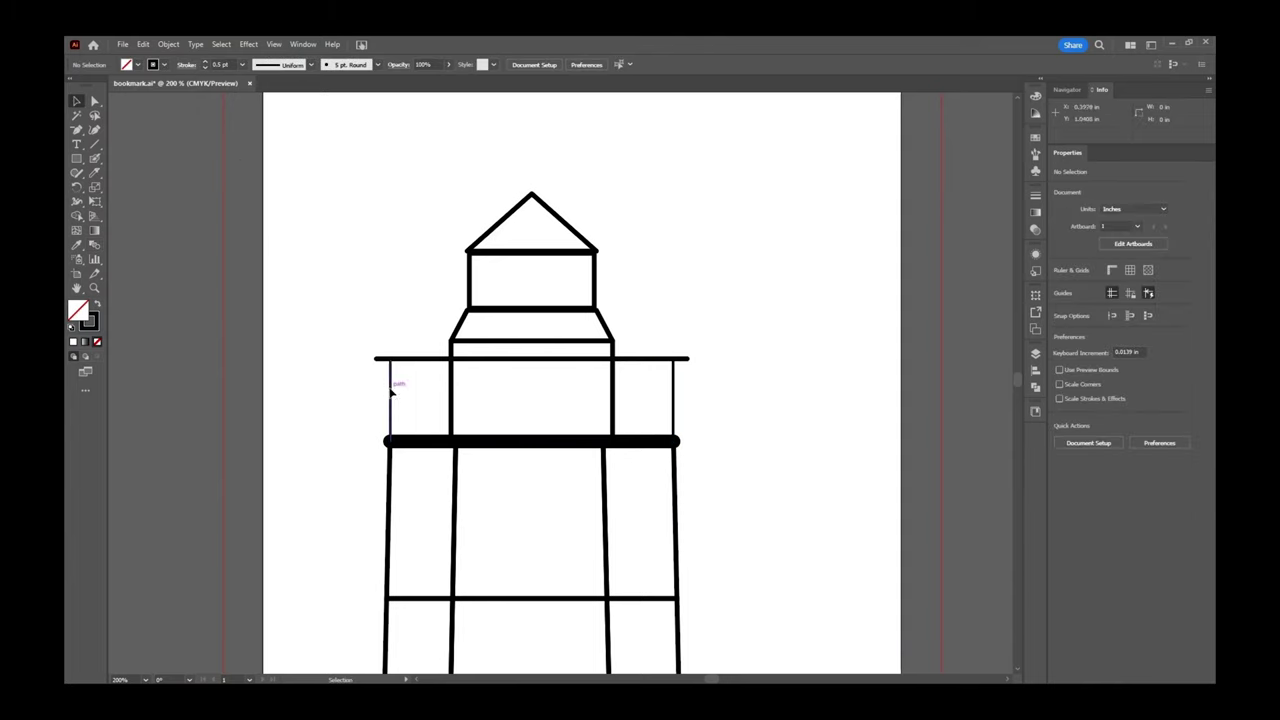
Select the balcony's left and right railing posts together and make a blend from them.
click(390, 380)
shift+click(674, 412)
shift+click(640, 358)
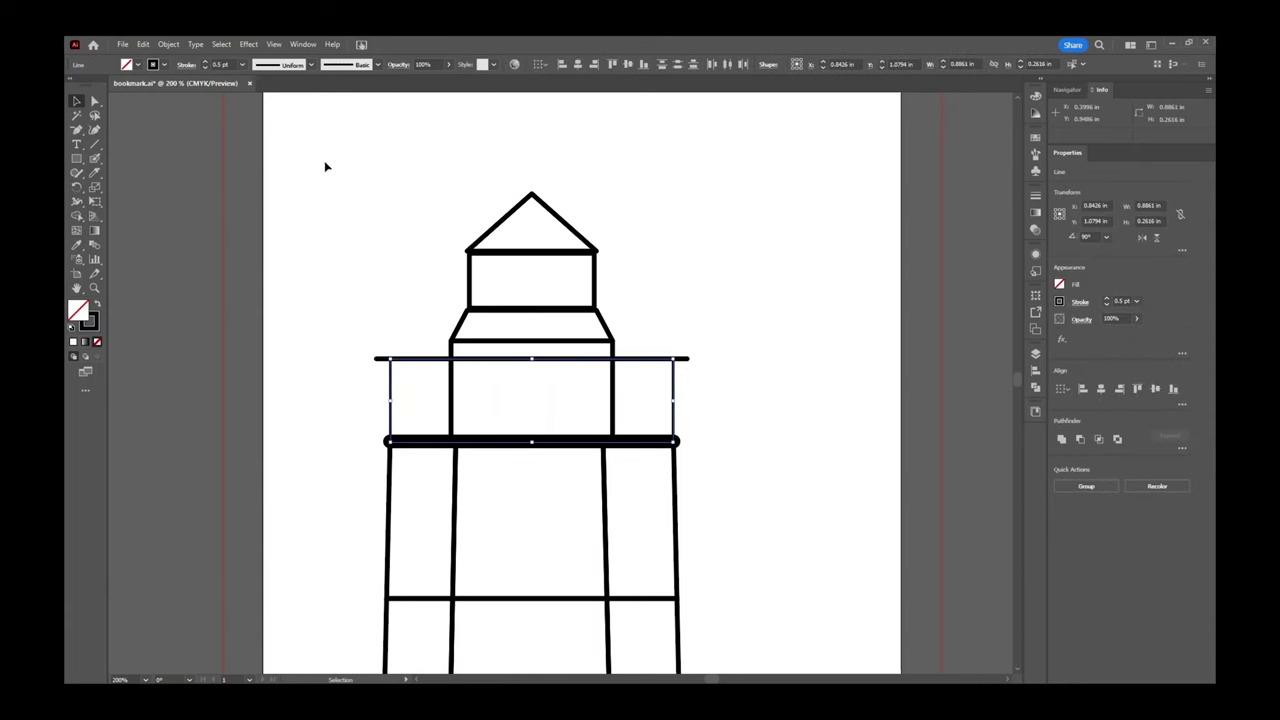
click(168, 44)
mouse_move(280, 415)
click(357, 415)
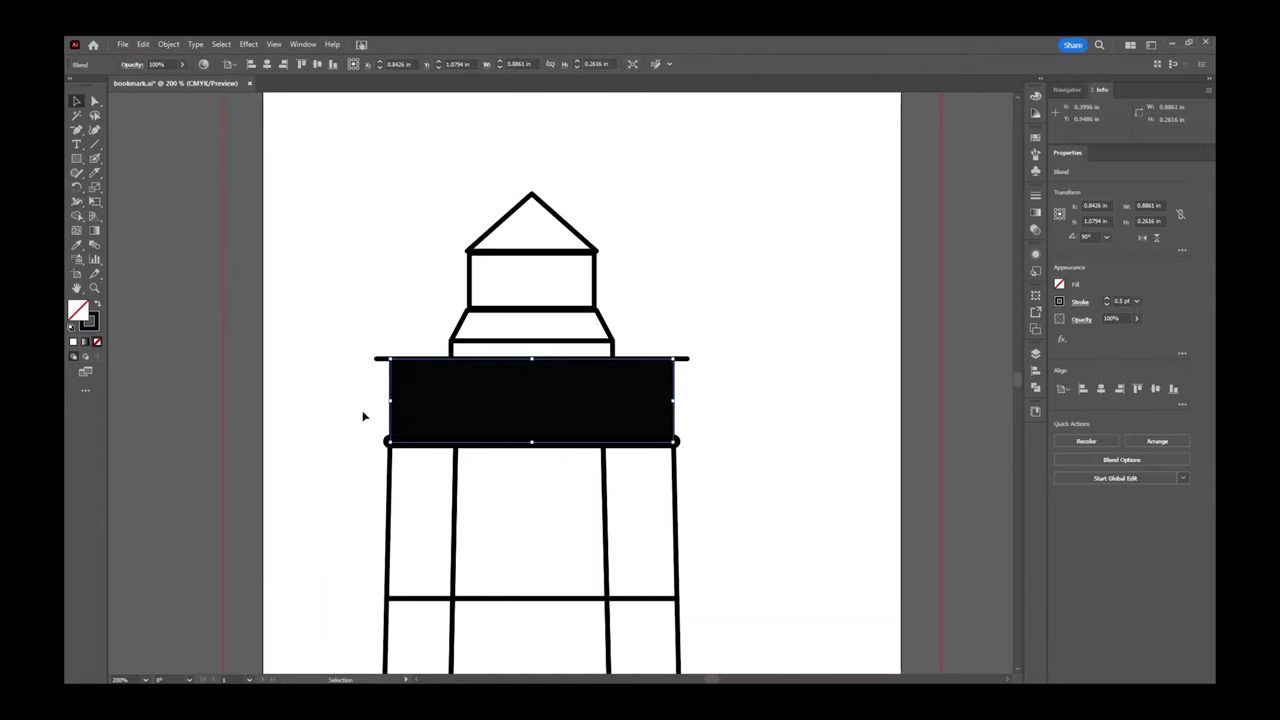
Set the new railing blend's spacing to Specified Steps with 10 steps, then deselect it.
click(168, 44)
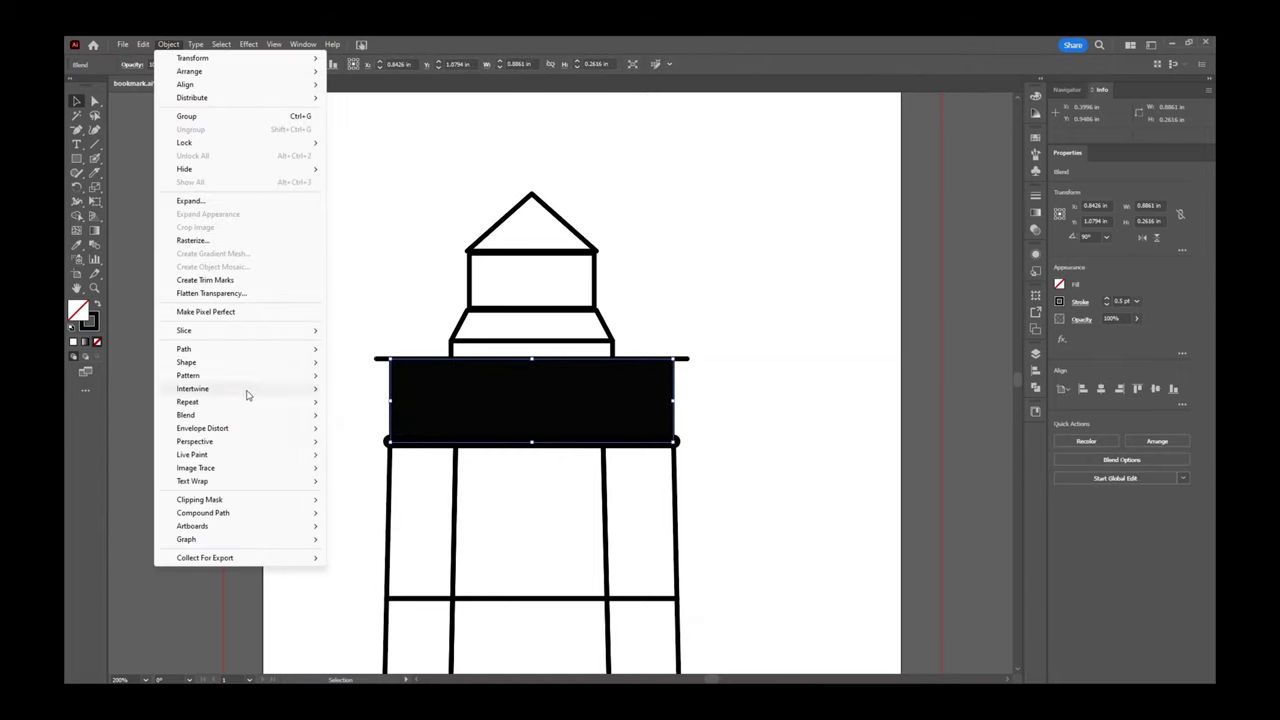
mouse_move(283, 416)
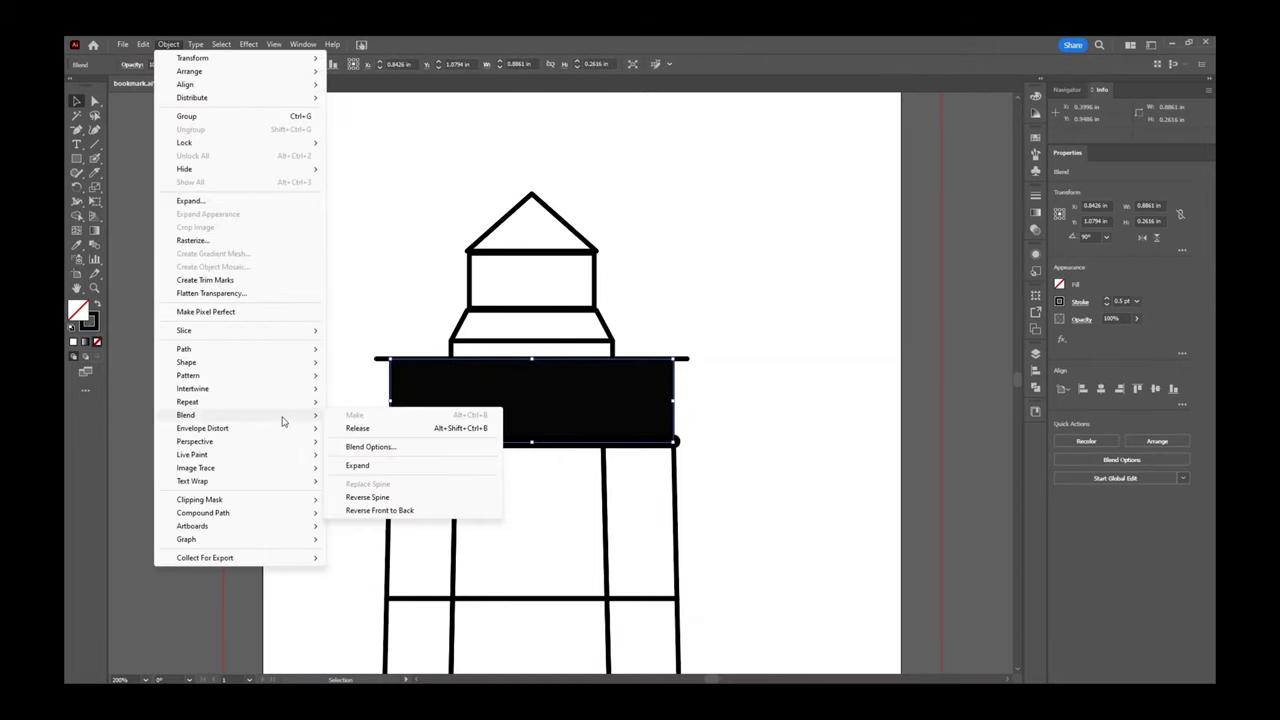
click(366, 447)
click(632, 325)
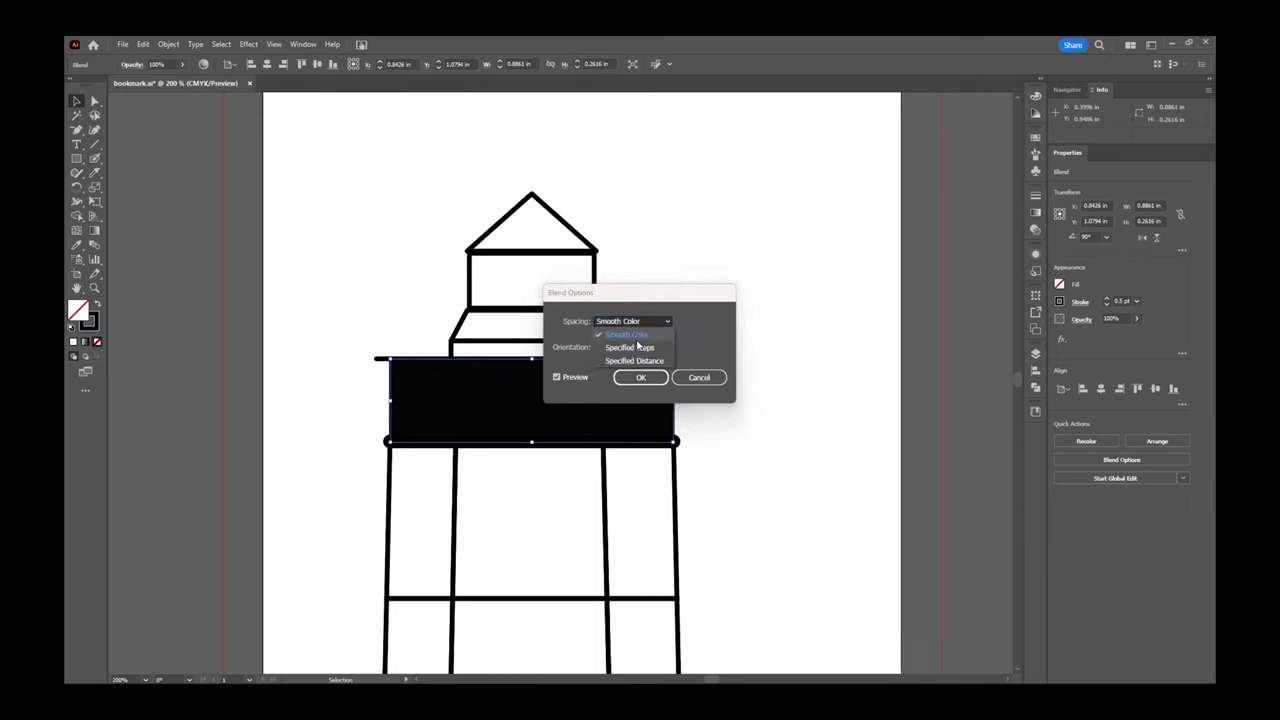
click(630, 344)
text(10)
click(560, 378)
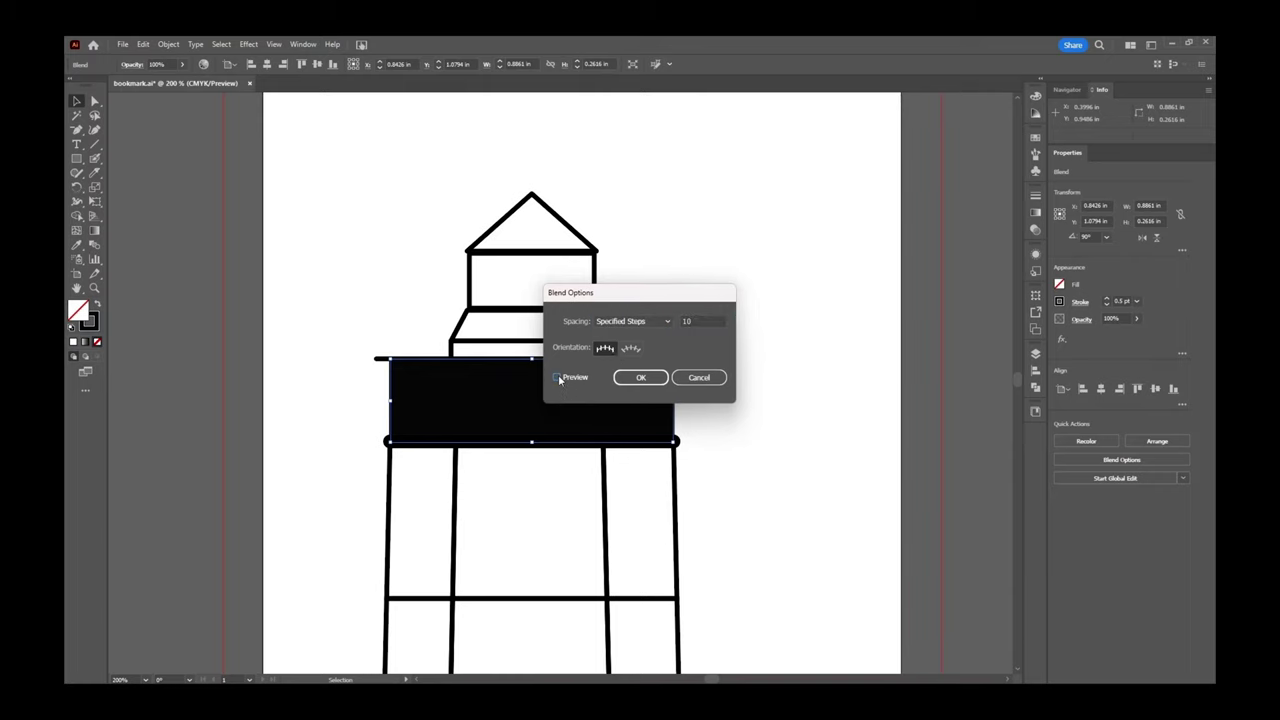
click(650, 383)
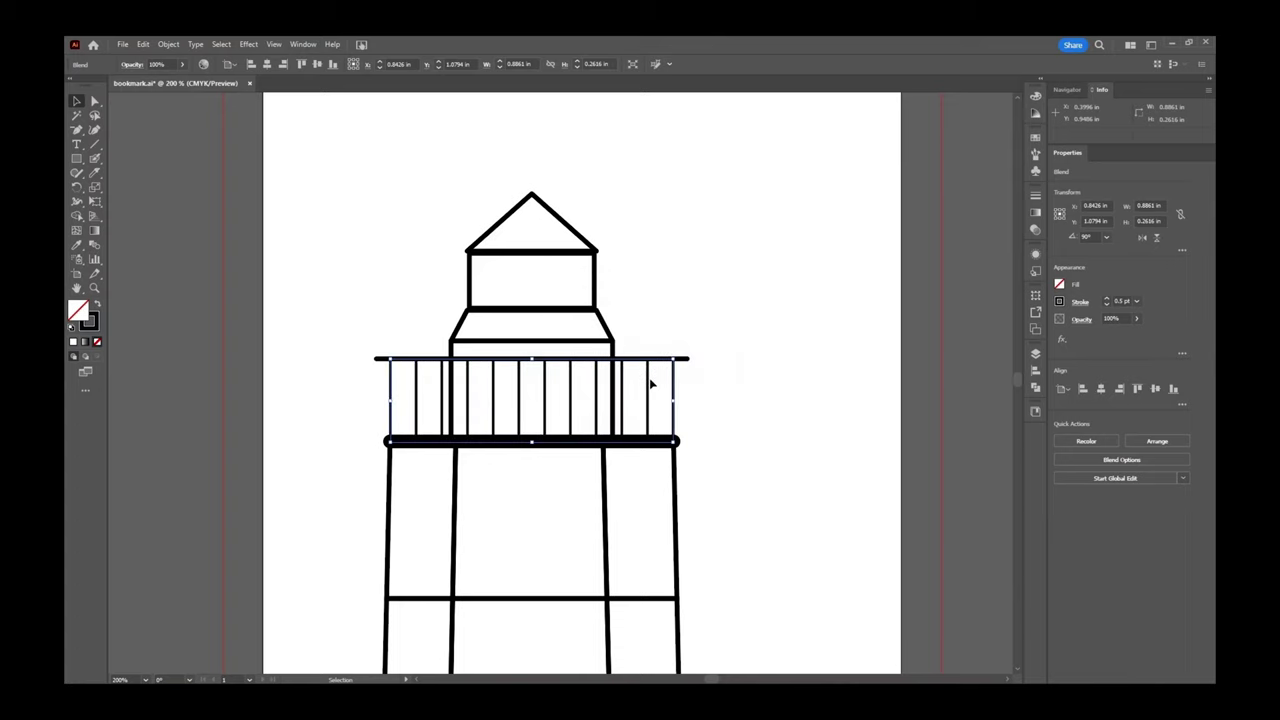
click(777, 414)
key(ctrl+0)
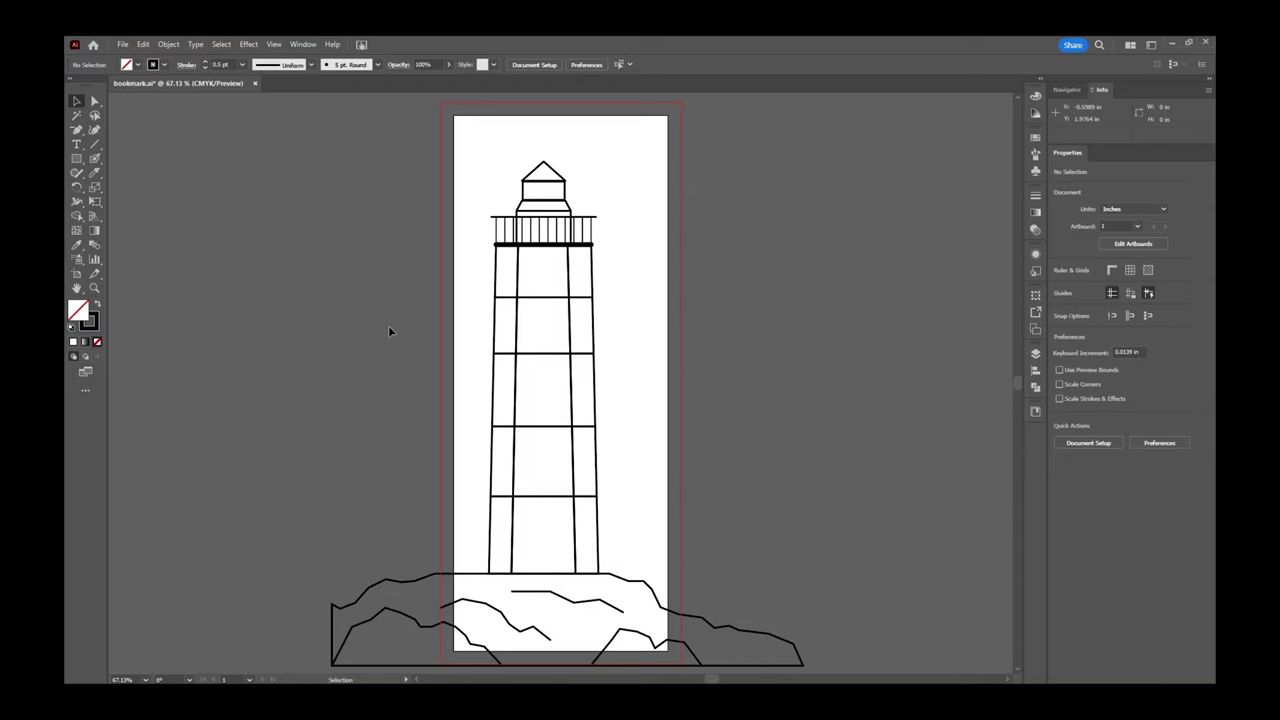
click(78, 162)
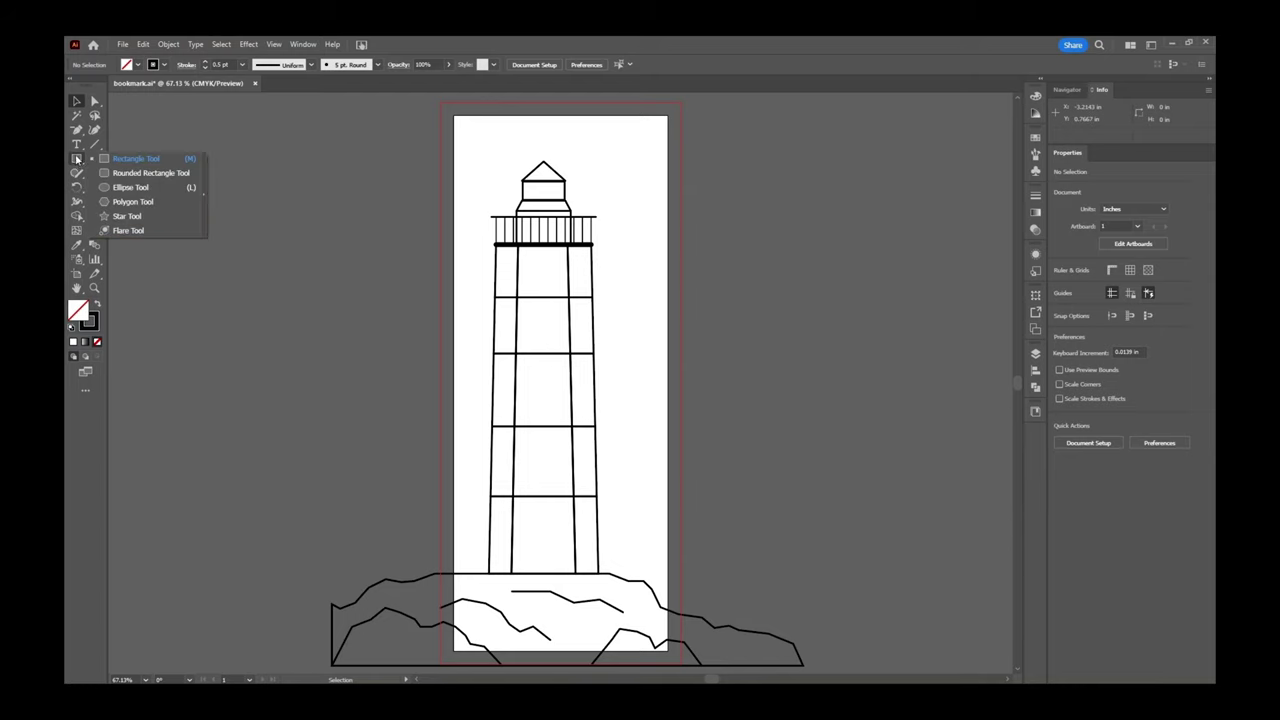
click(125, 189)
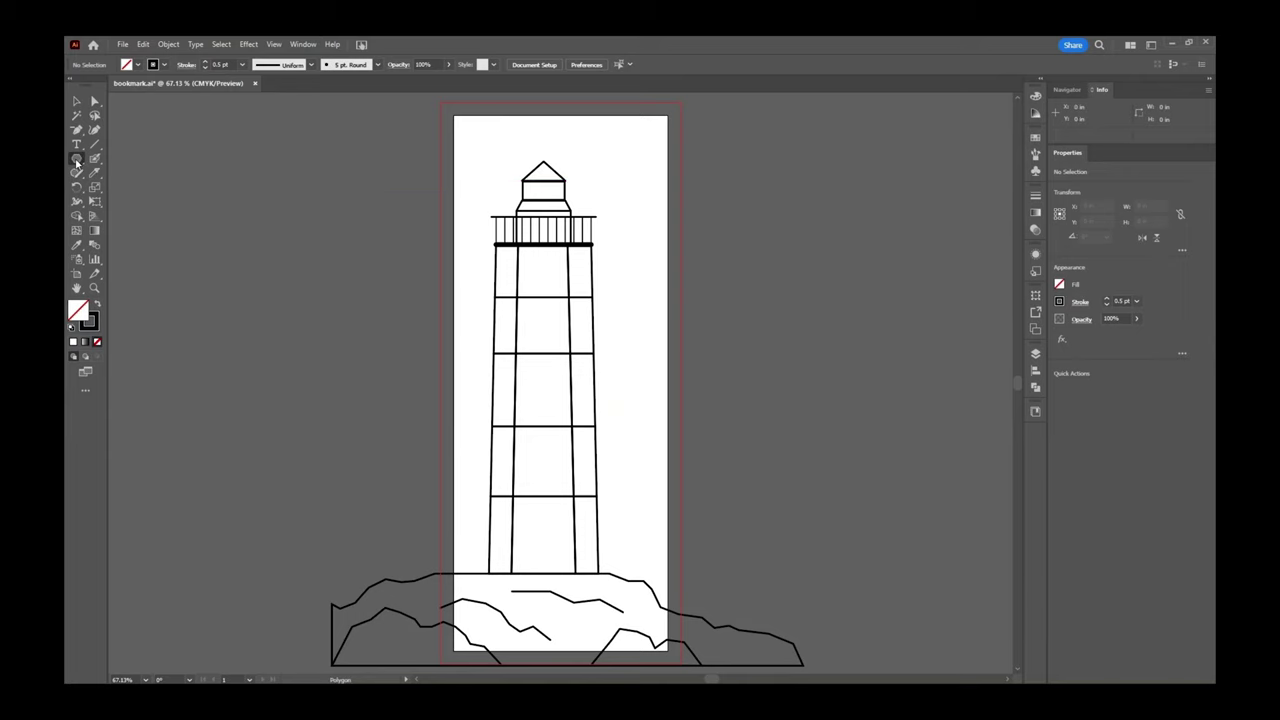
alt+click(76, 160)
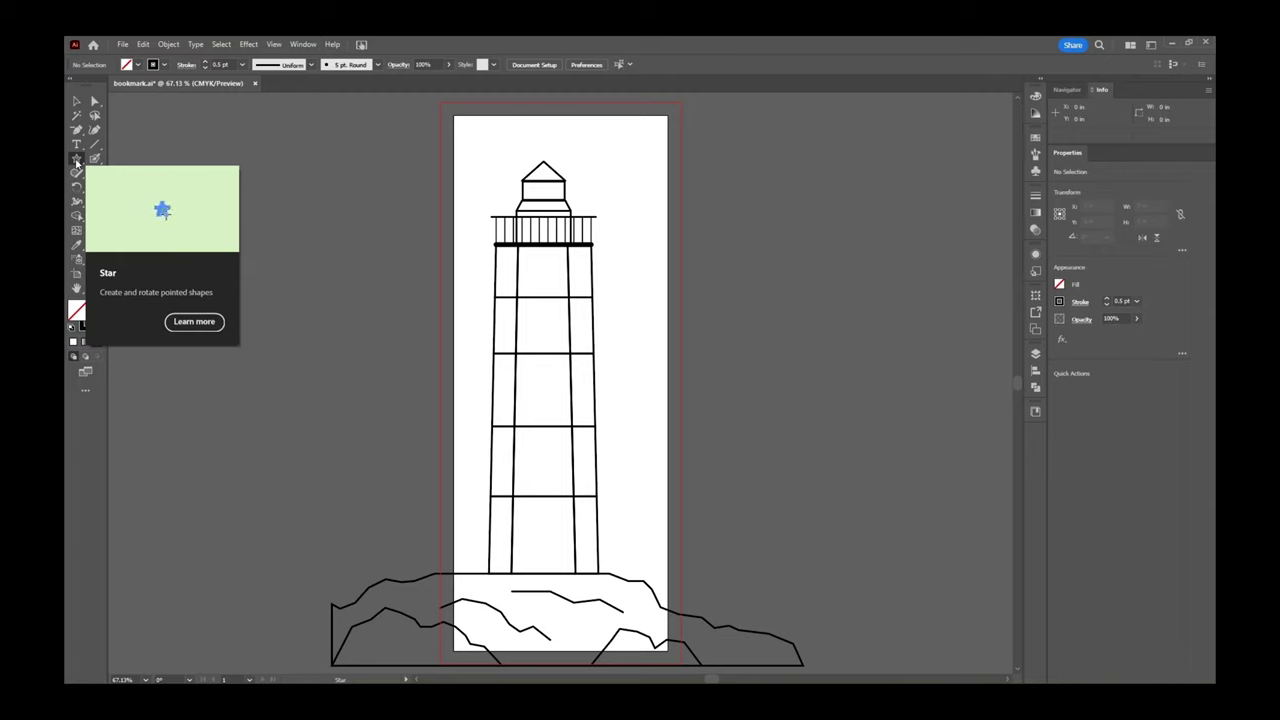
alt+click(76, 160)
alt+click(76, 160)
alt+click(76, 160)
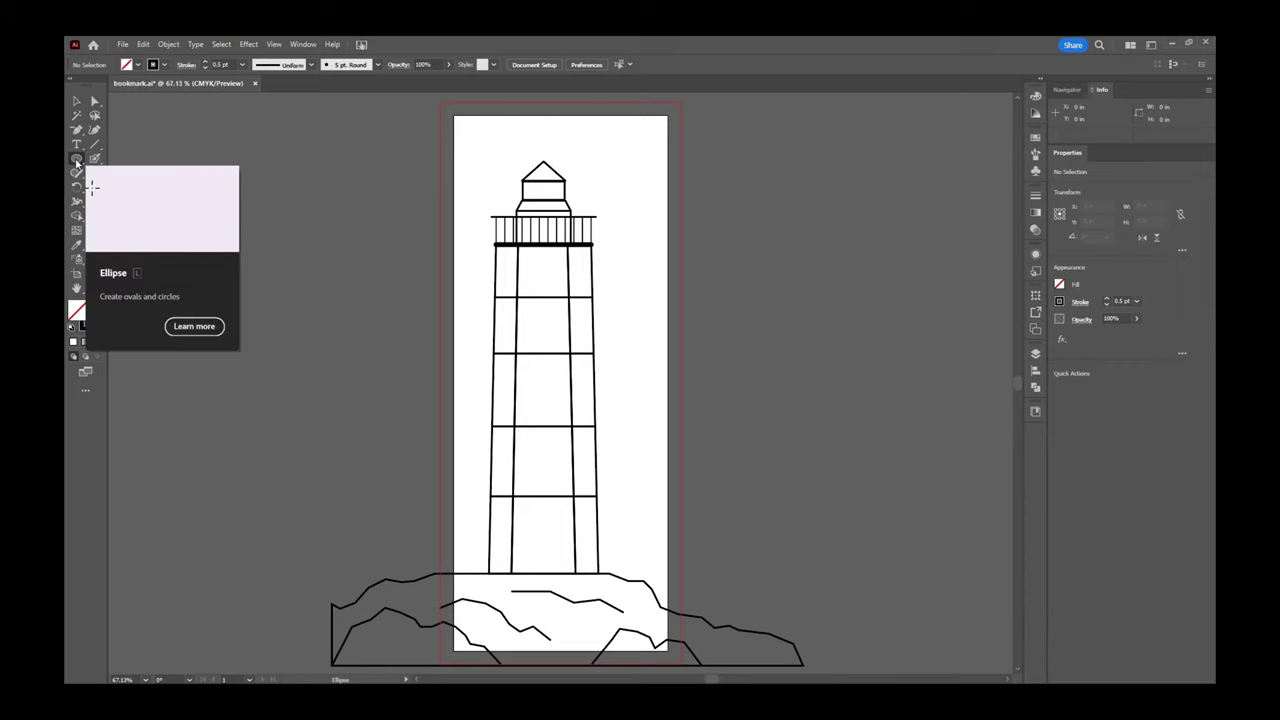
Draw a circle about 0.78 in in diameter on the empty canvas left of the lighthouse artboard.
click(76, 160)
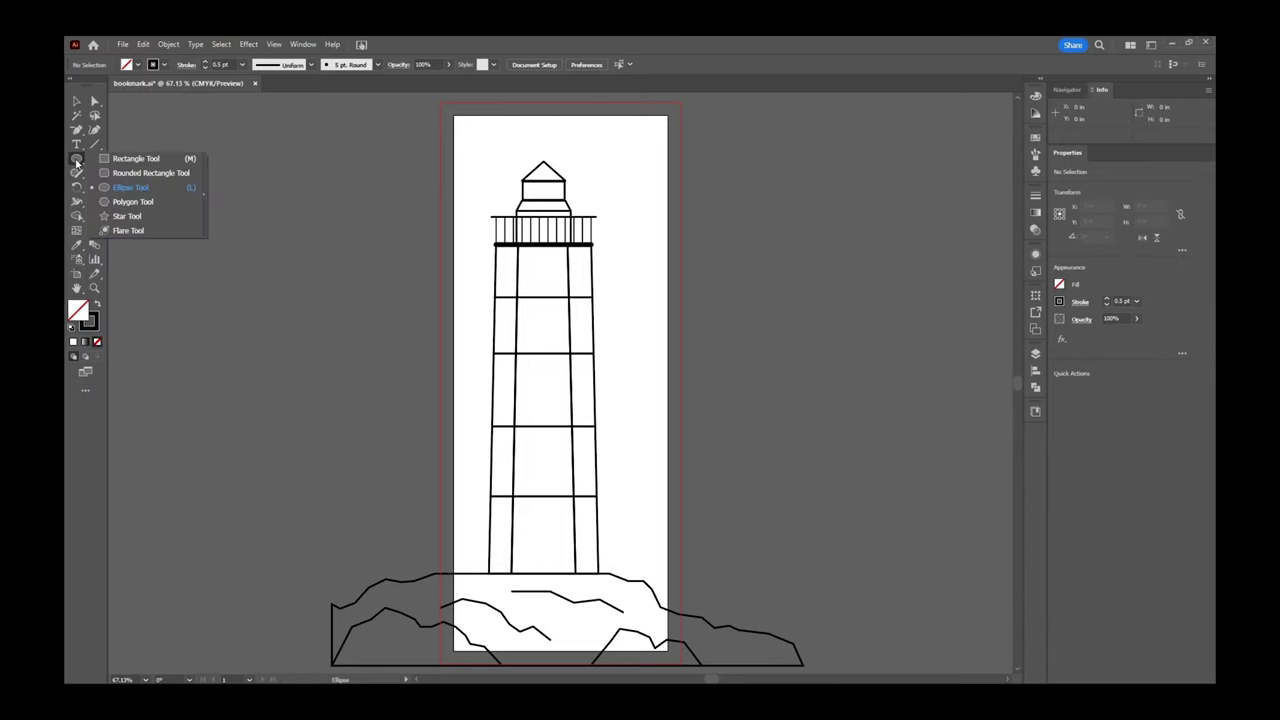
click(142, 192)
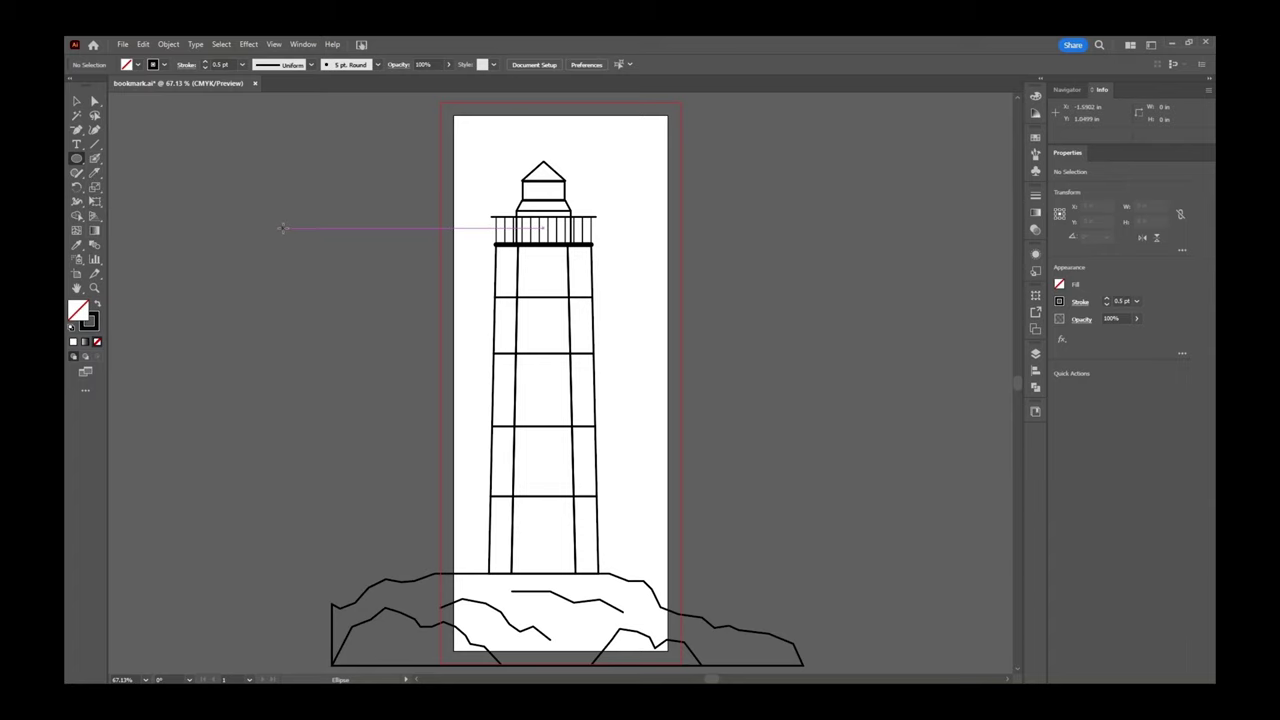
drag(262, 238, 296, 212)
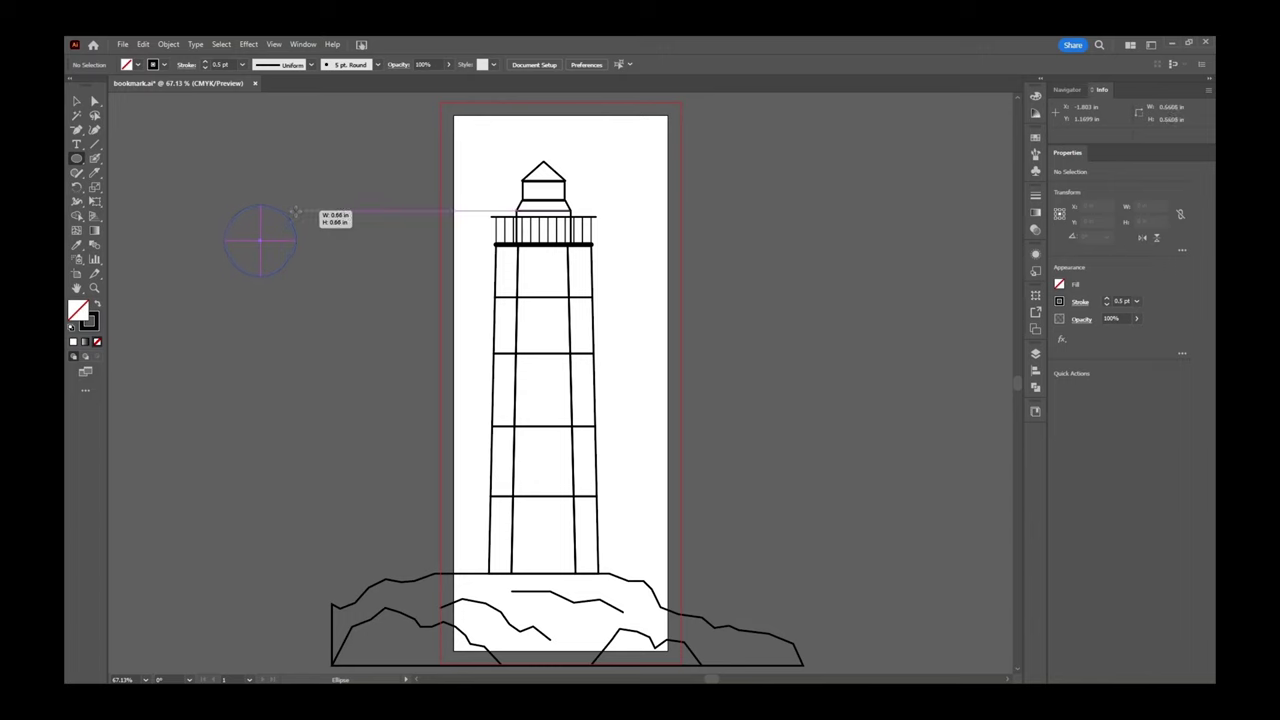
drag(295, 212, 302, 208)
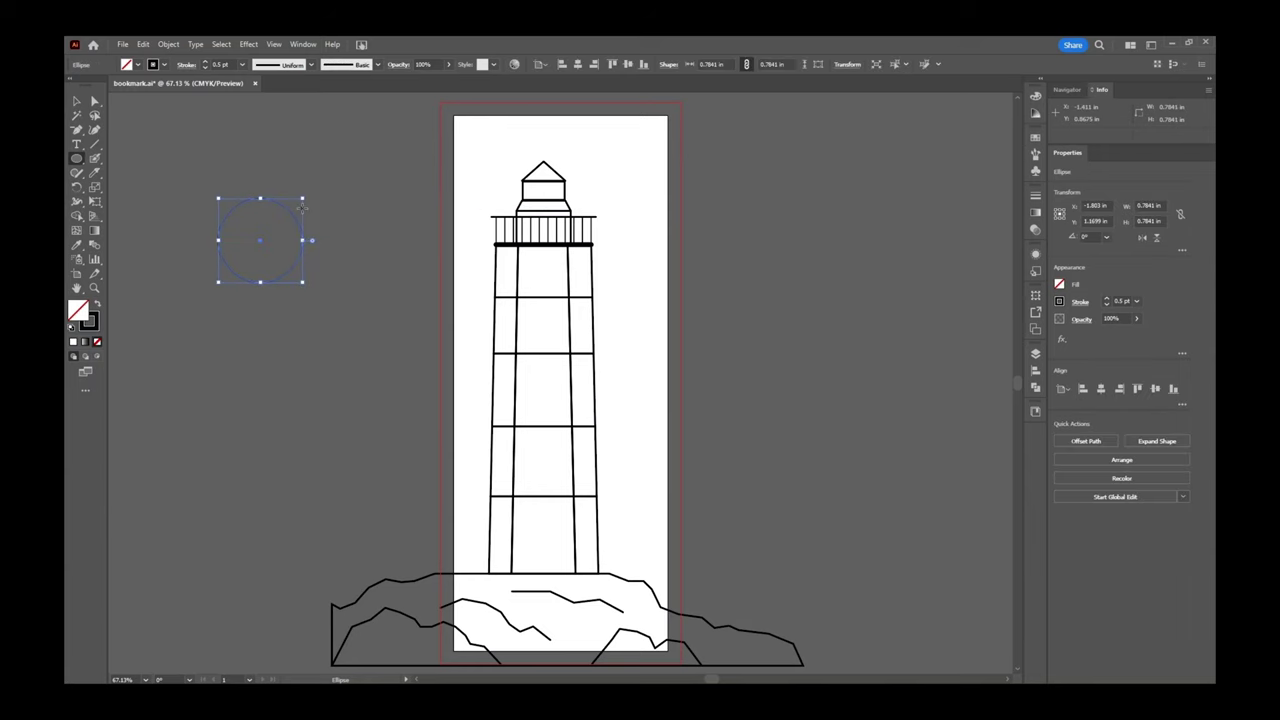
Deselect the circle and draw a rectangle about 0.78 by 0.95 in downward from its left edge point, matching the circle's width.
drag(78, 160, 118, 165)
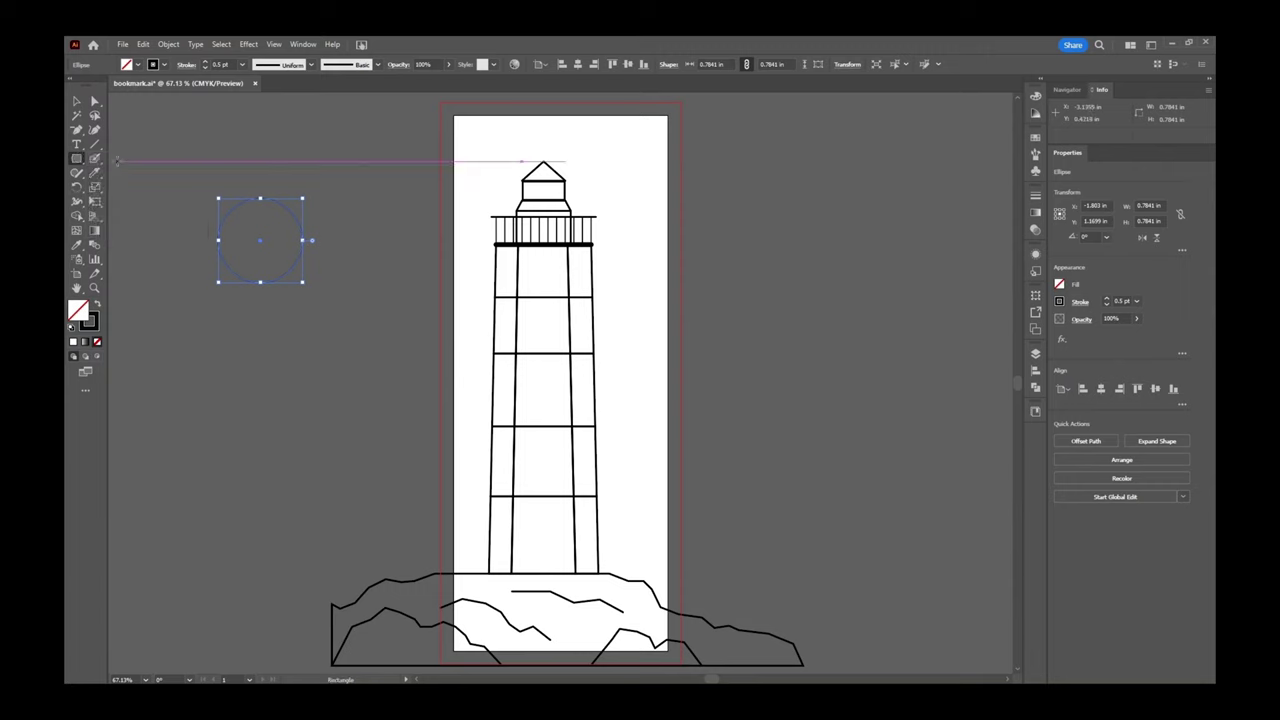
ctrl+click(203, 244)
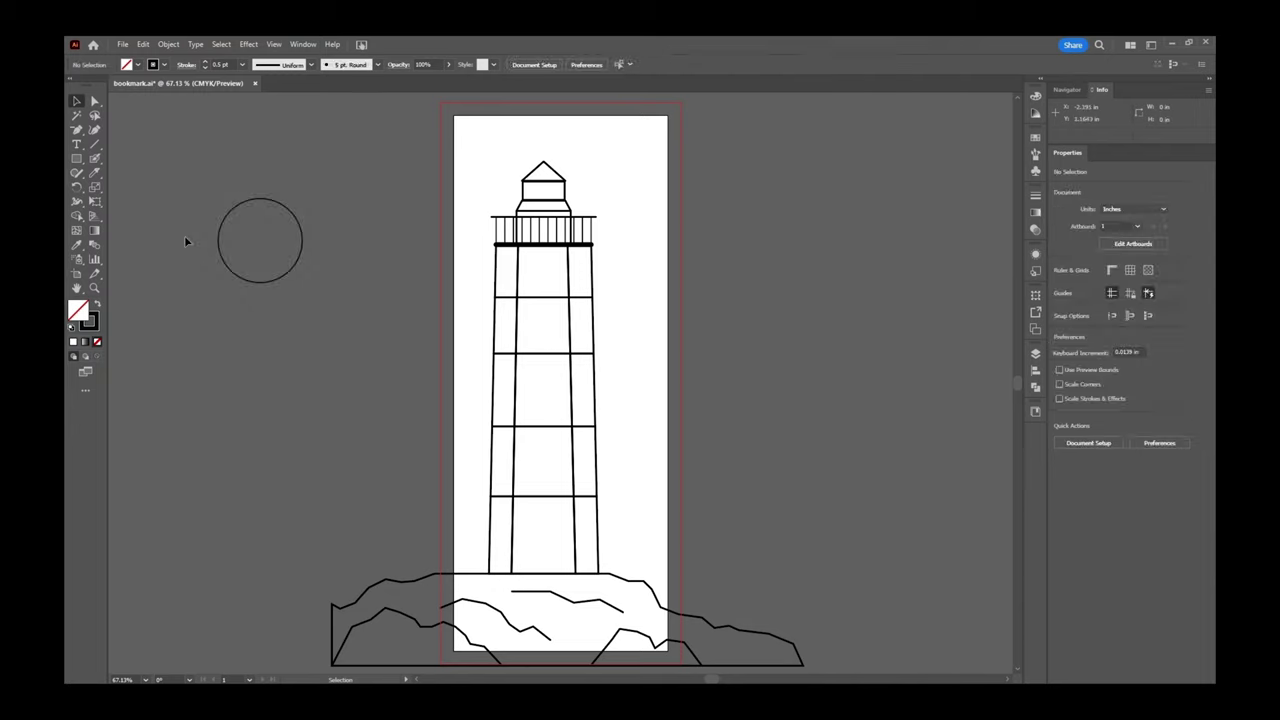
key(ctrl+z)
key(ctrl+shift+z)
key(ctrl+z)
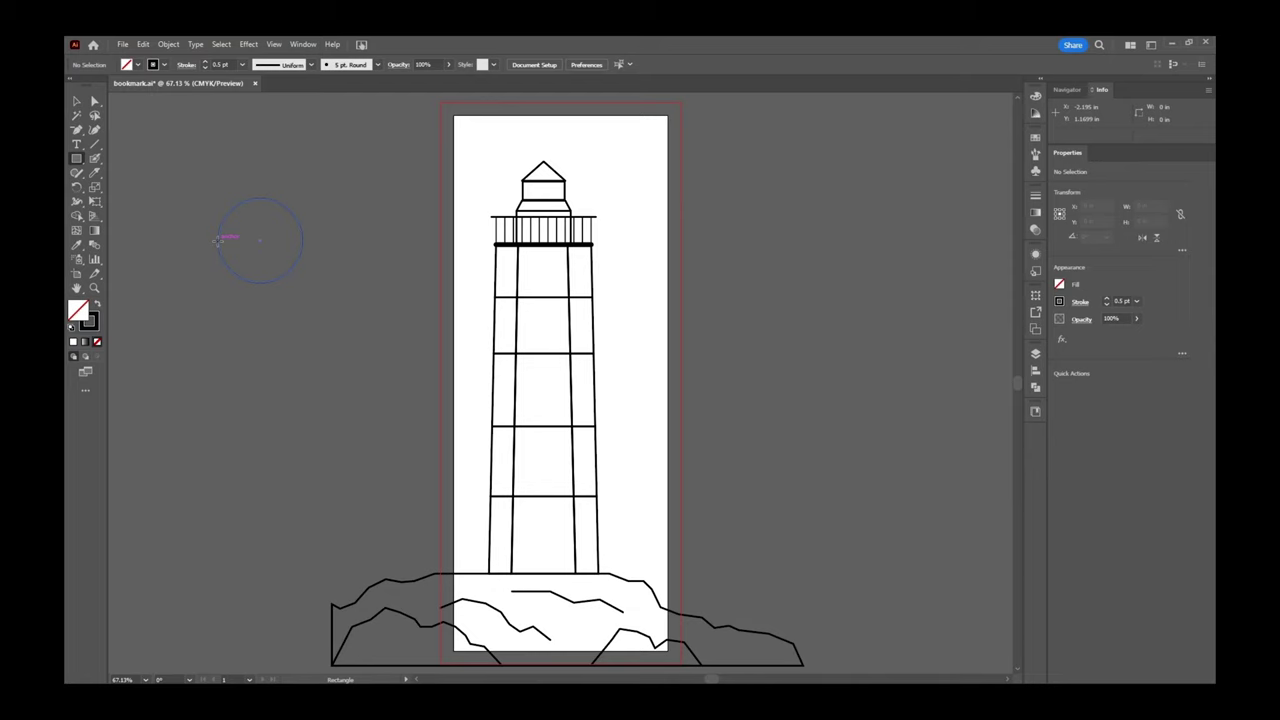
key(ctrl+shift+z)
key(ctrl+z)
key(ctrl+shift+z)
key(ctrl+z)
drag(217, 240, 301, 341)
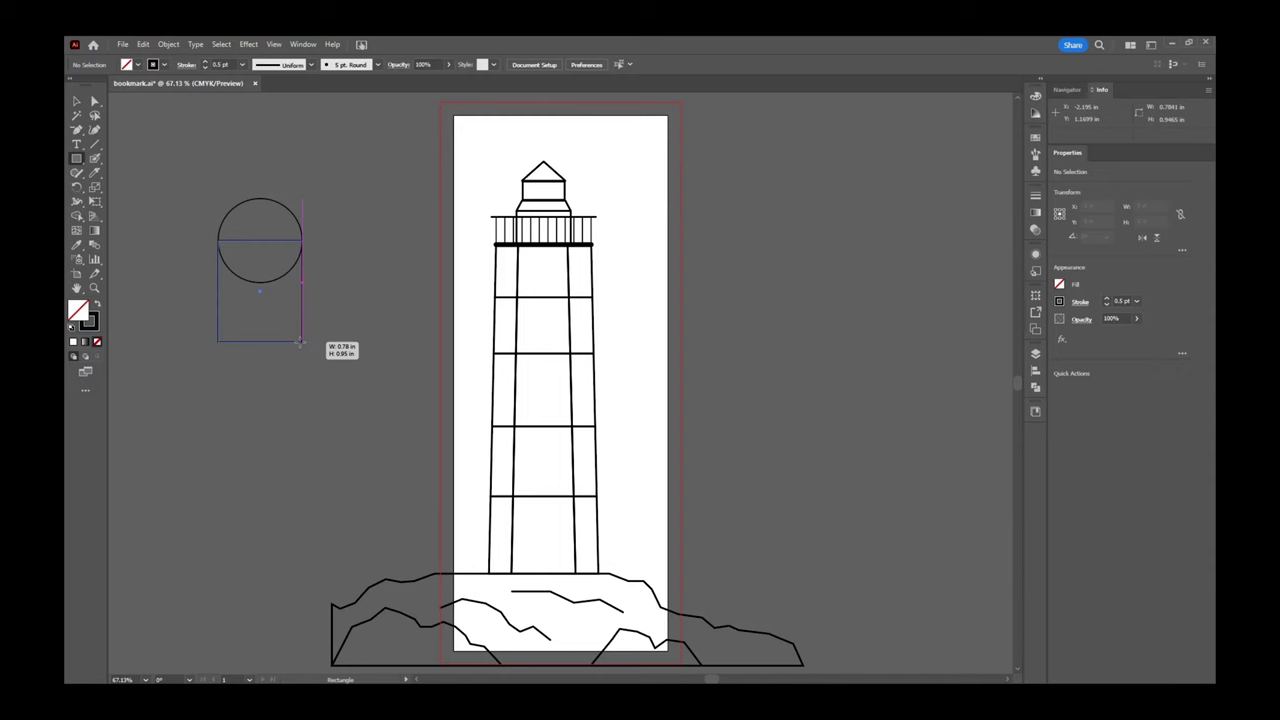
drag(299, 341, 301, 341)
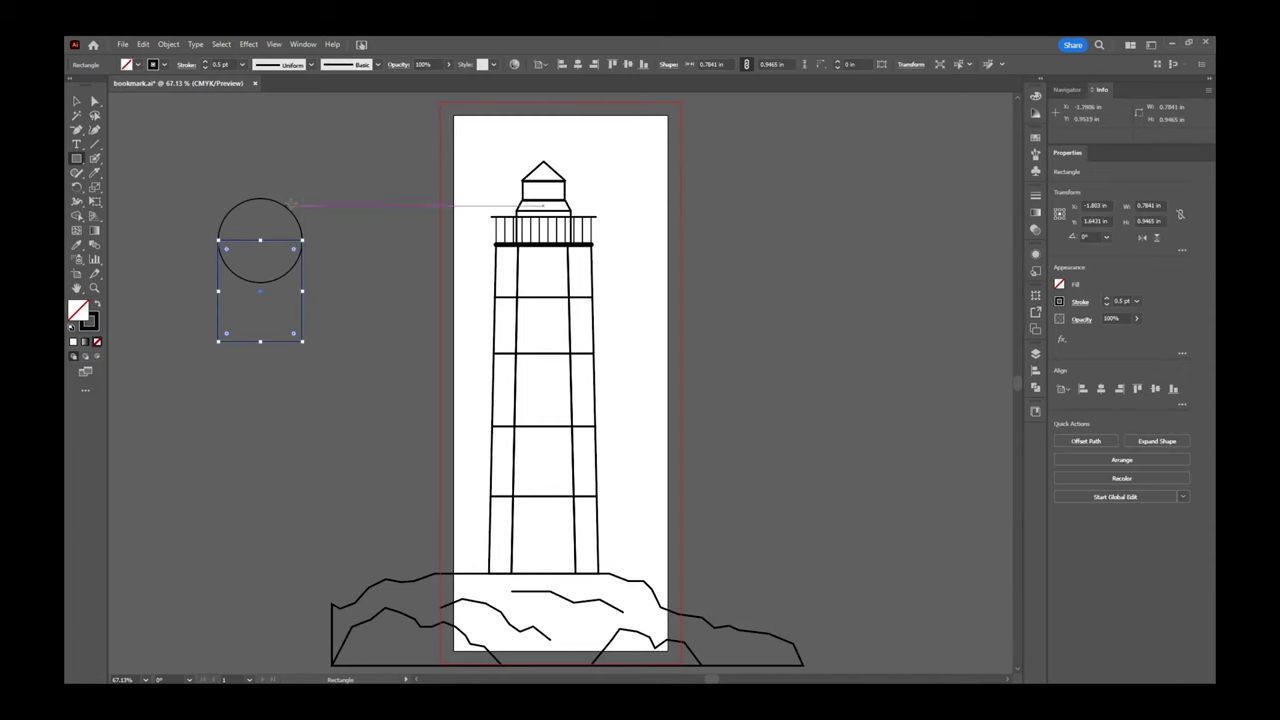
Select the circle and rectangle left of the artboard and unite them into a single arched shape with Pathfinder.
click(77, 101)
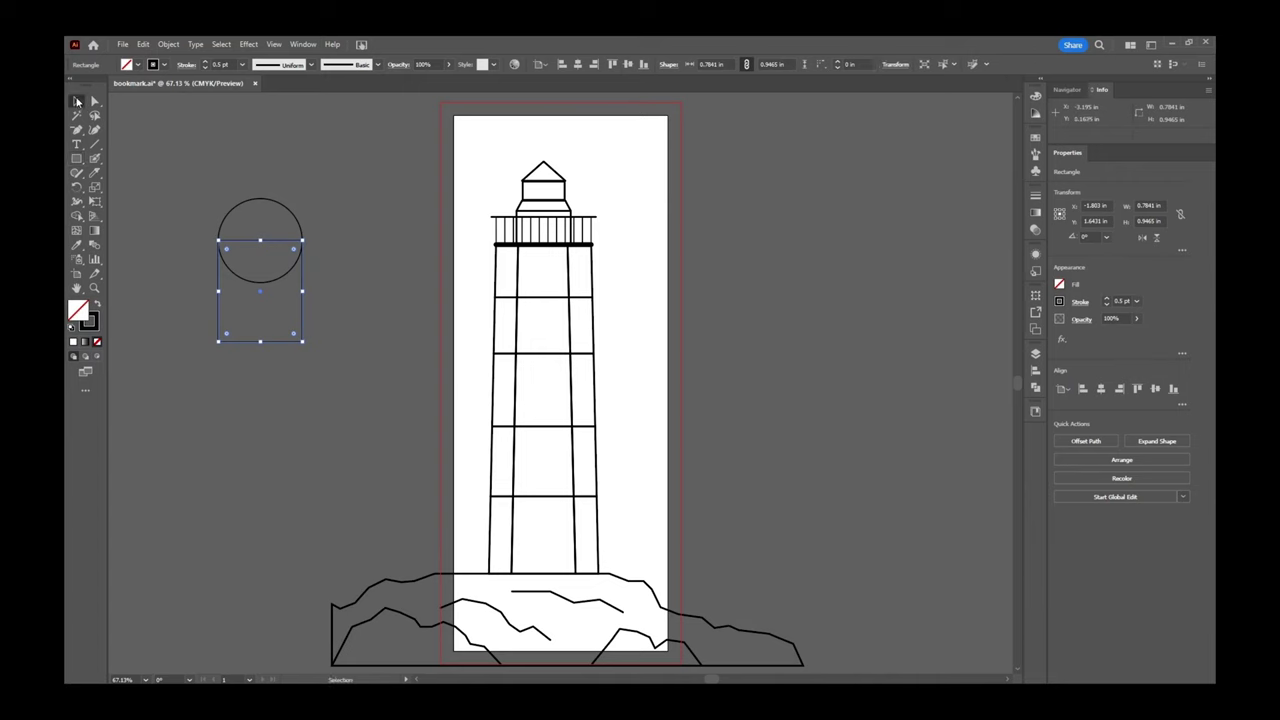
drag(320, 196, 240, 310)
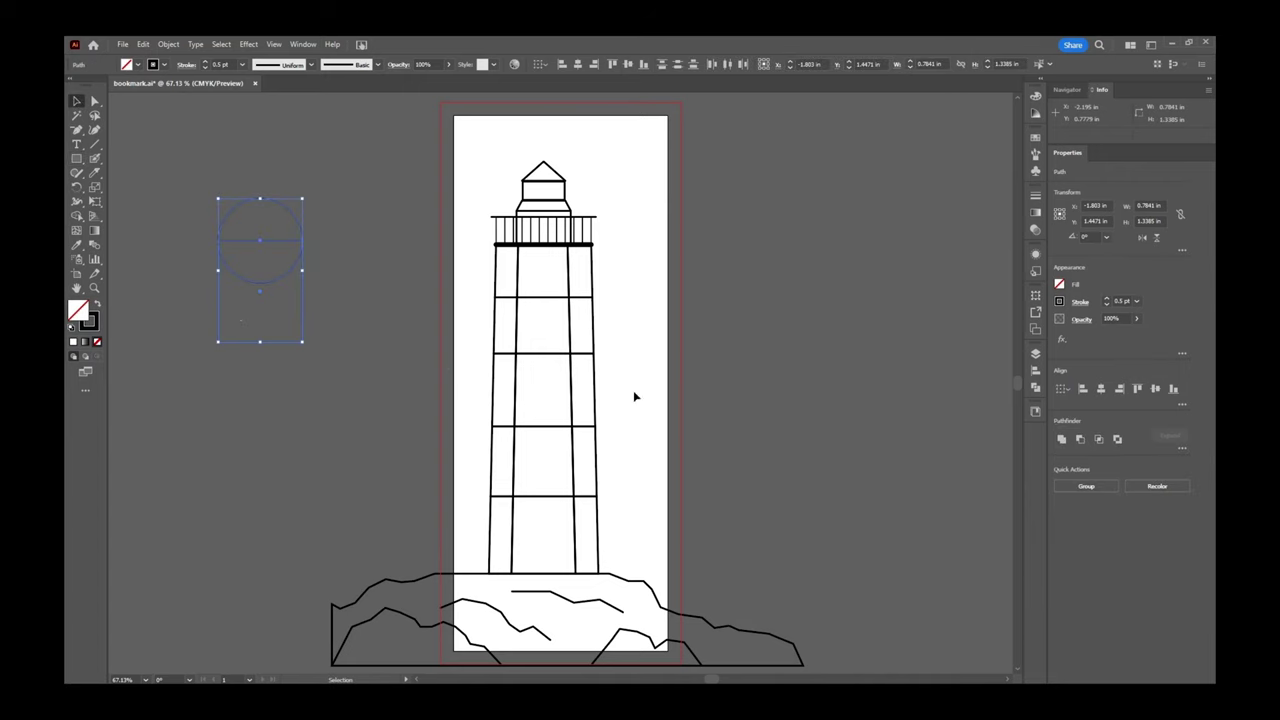
click(1036, 388)
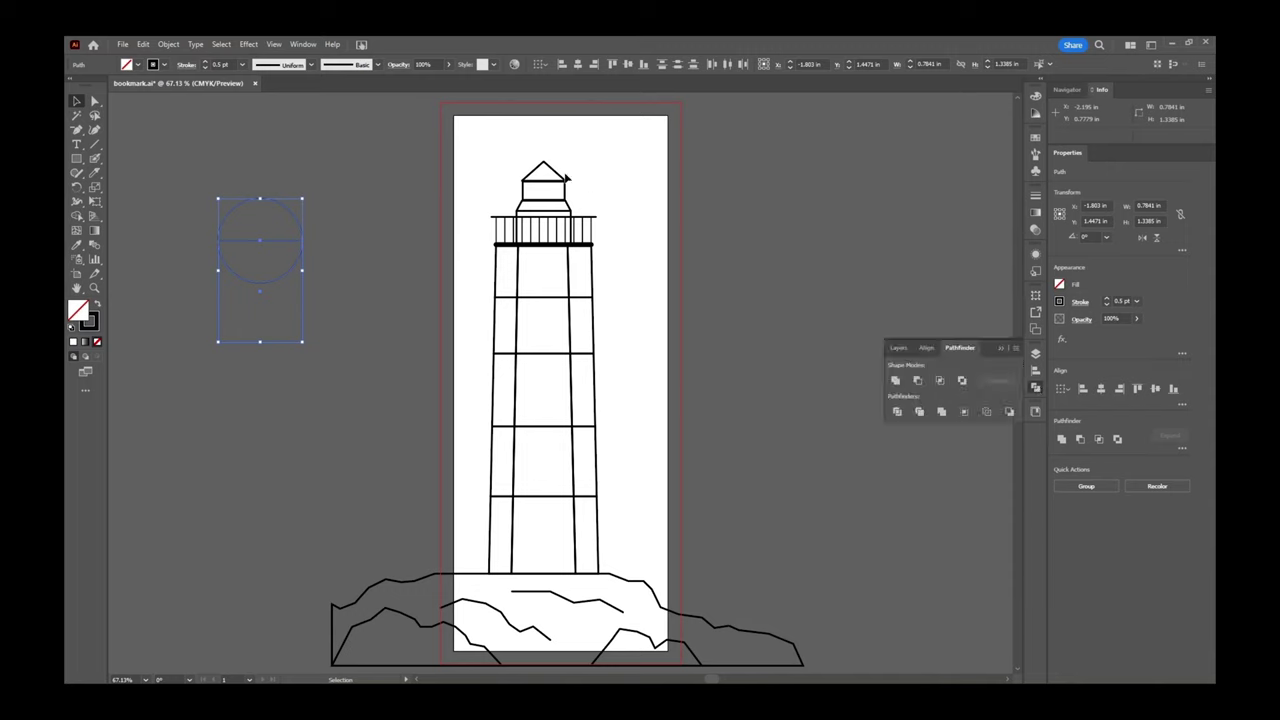
click(305, 45)
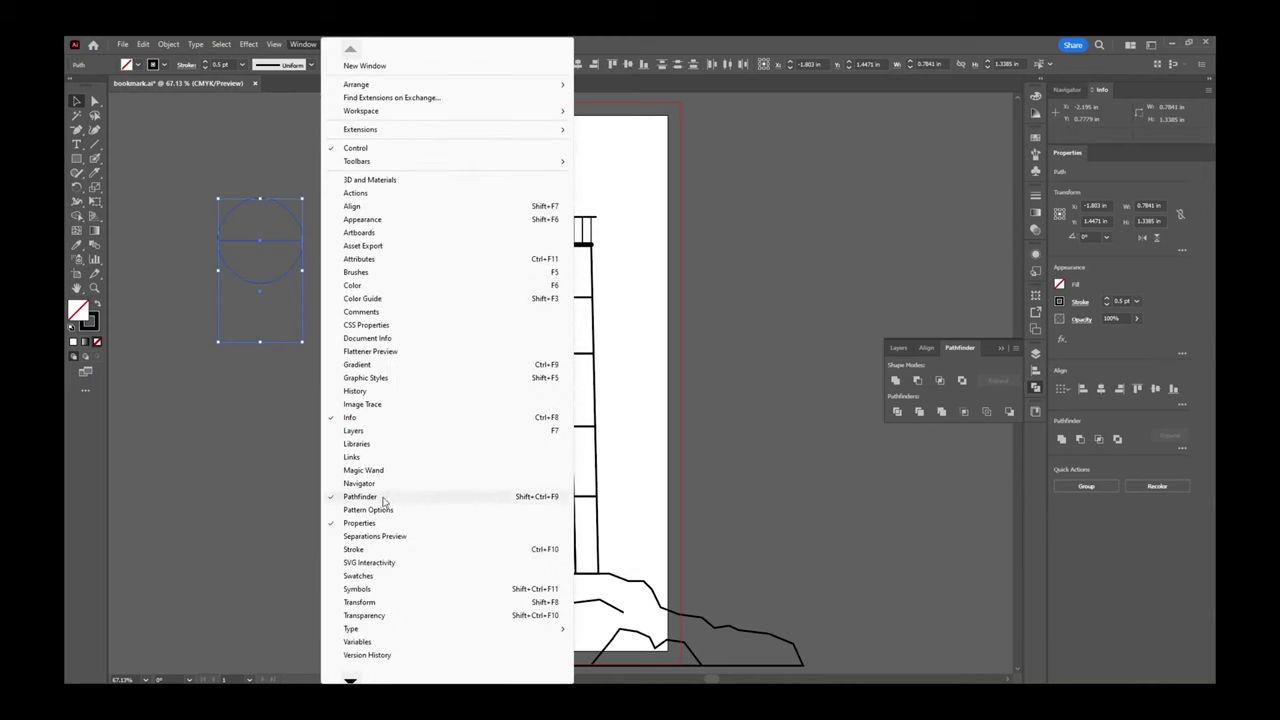
click(895, 382)
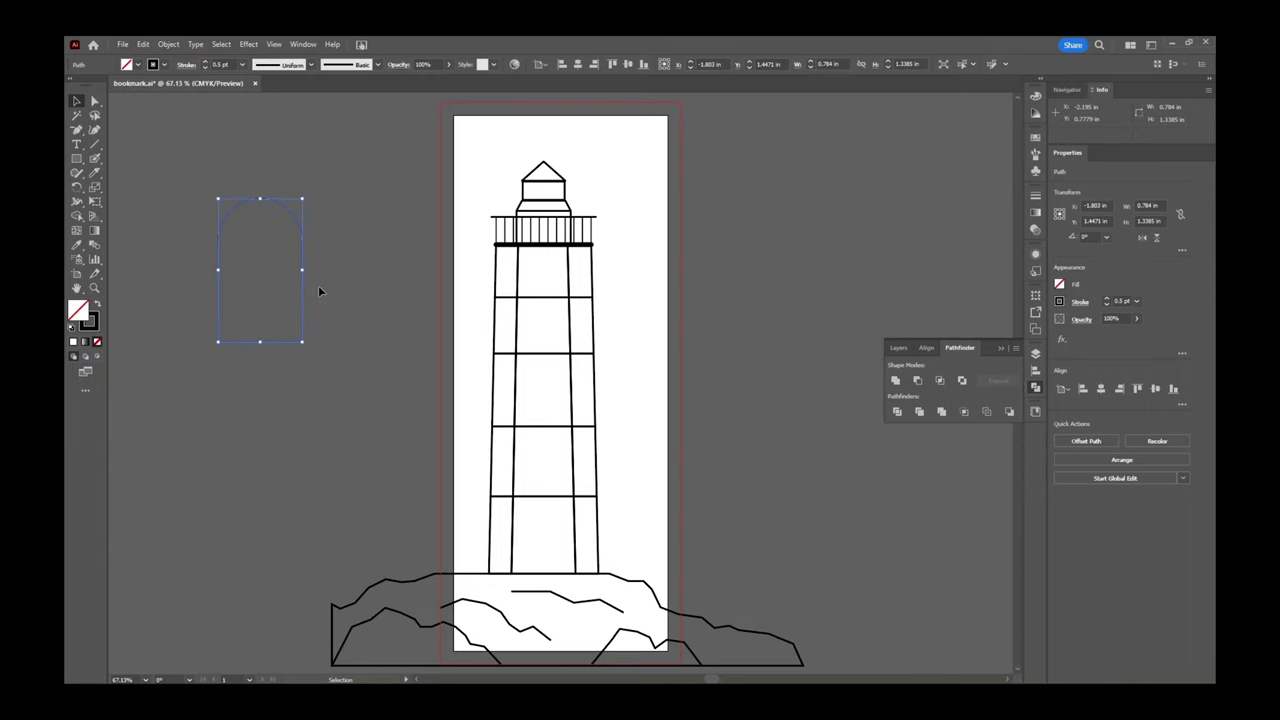
Move the arched shape farther from the artboard and place a horizontally aligned duplicate between it and the lighthouse.
key(ctrl+1)
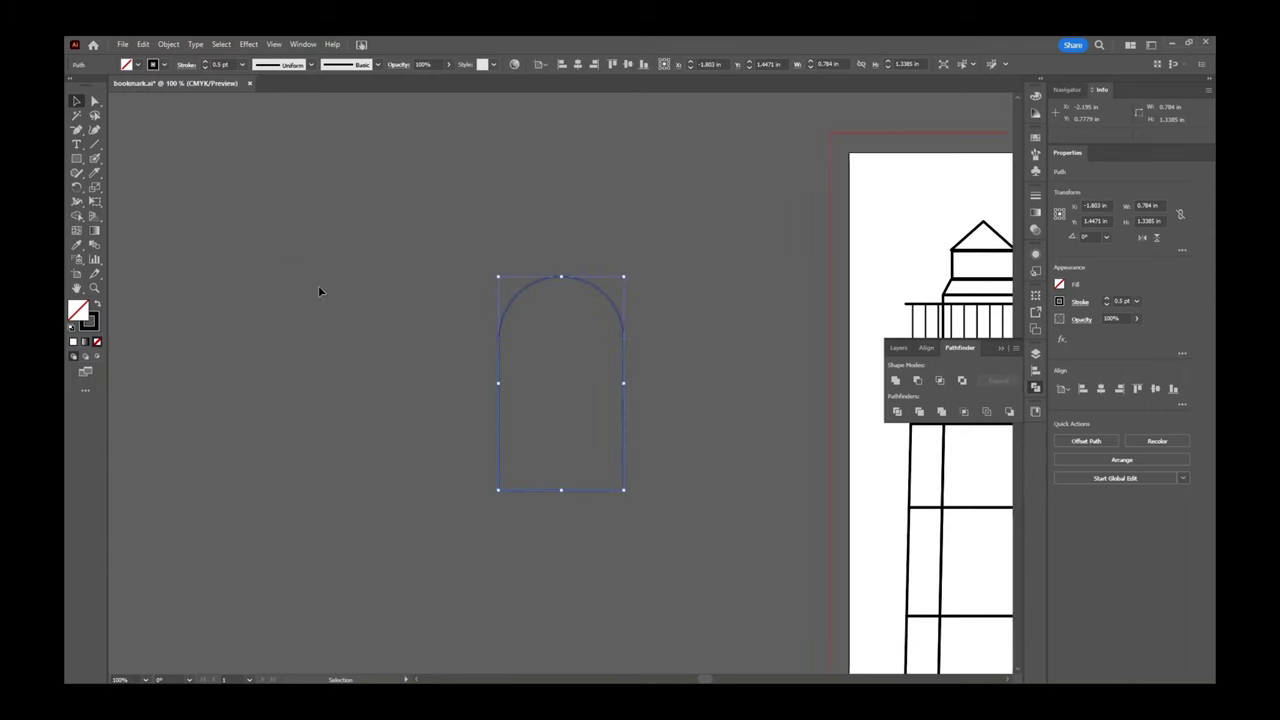
drag(512, 349, 254, 270)
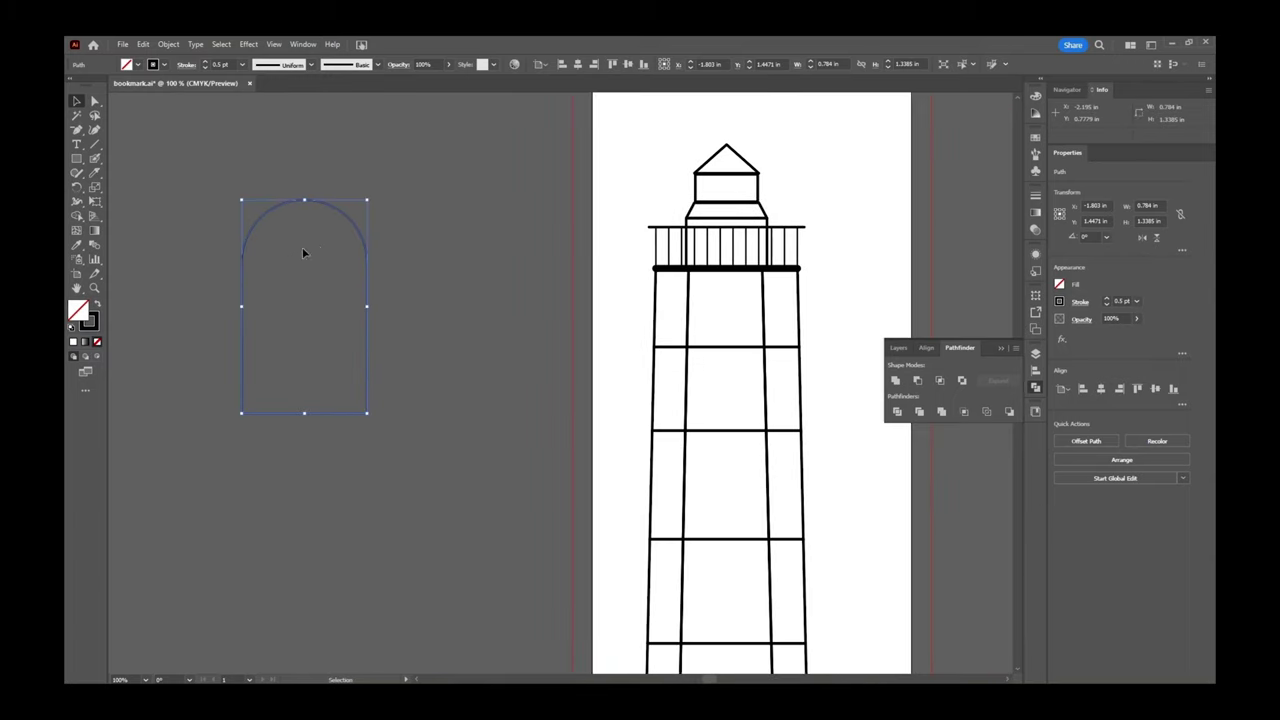
drag(354, 223, 287, 207)
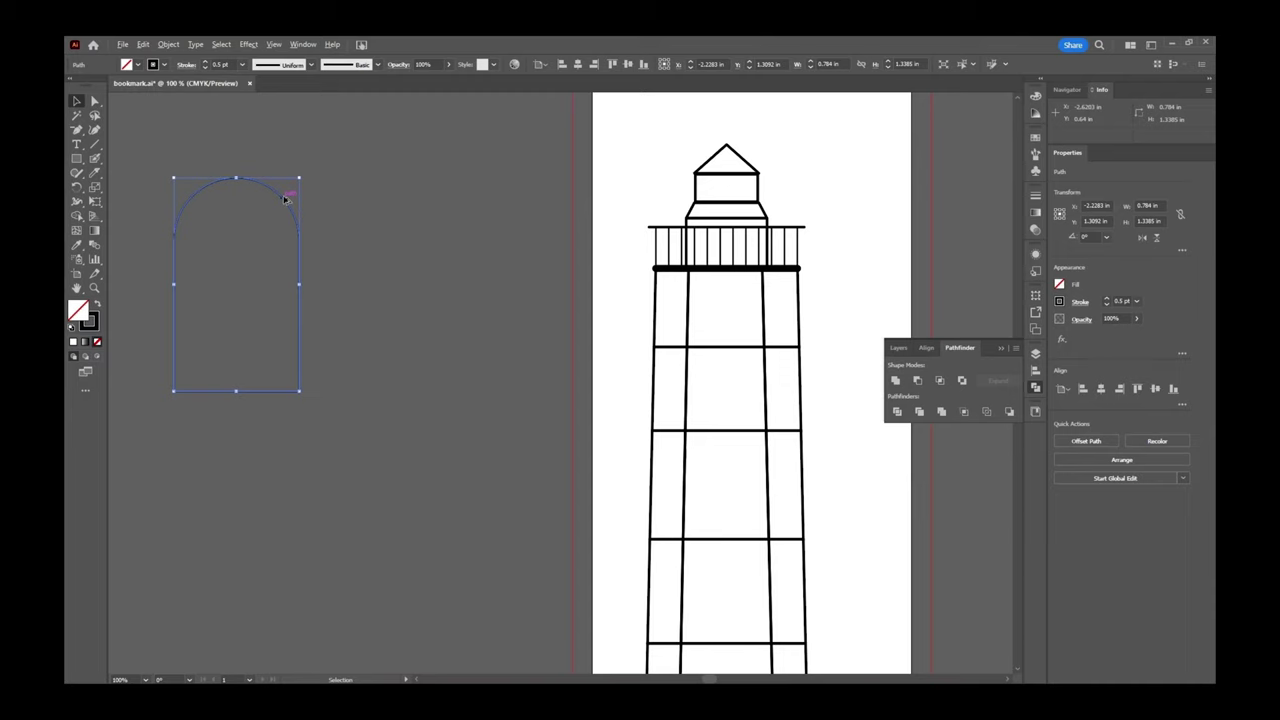
drag(284, 200, 474, 203)
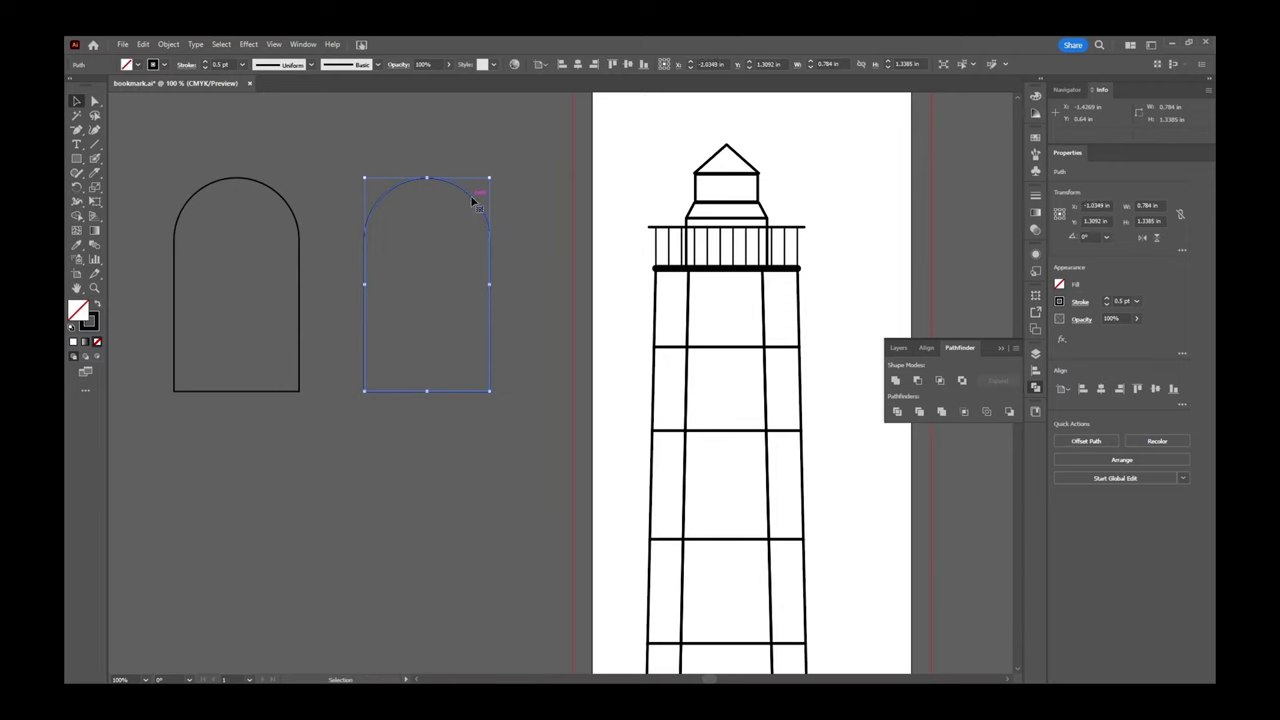
click(259, 191)
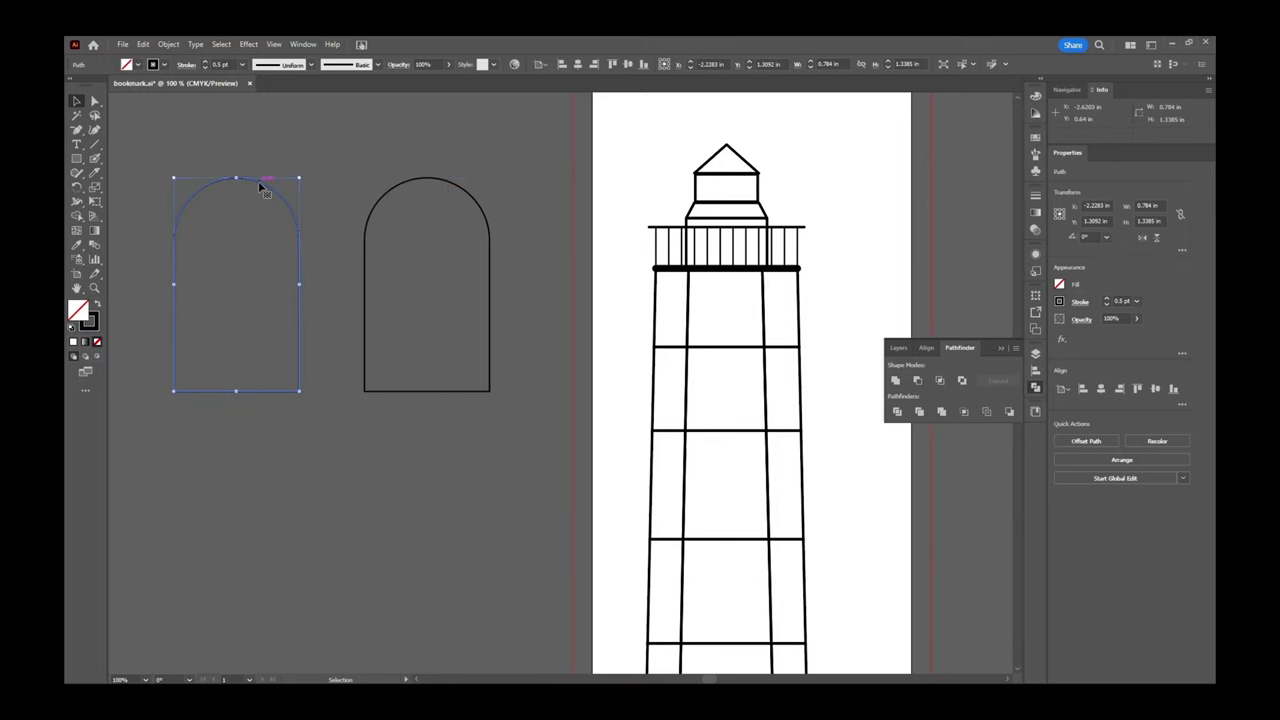
click(255, 158)
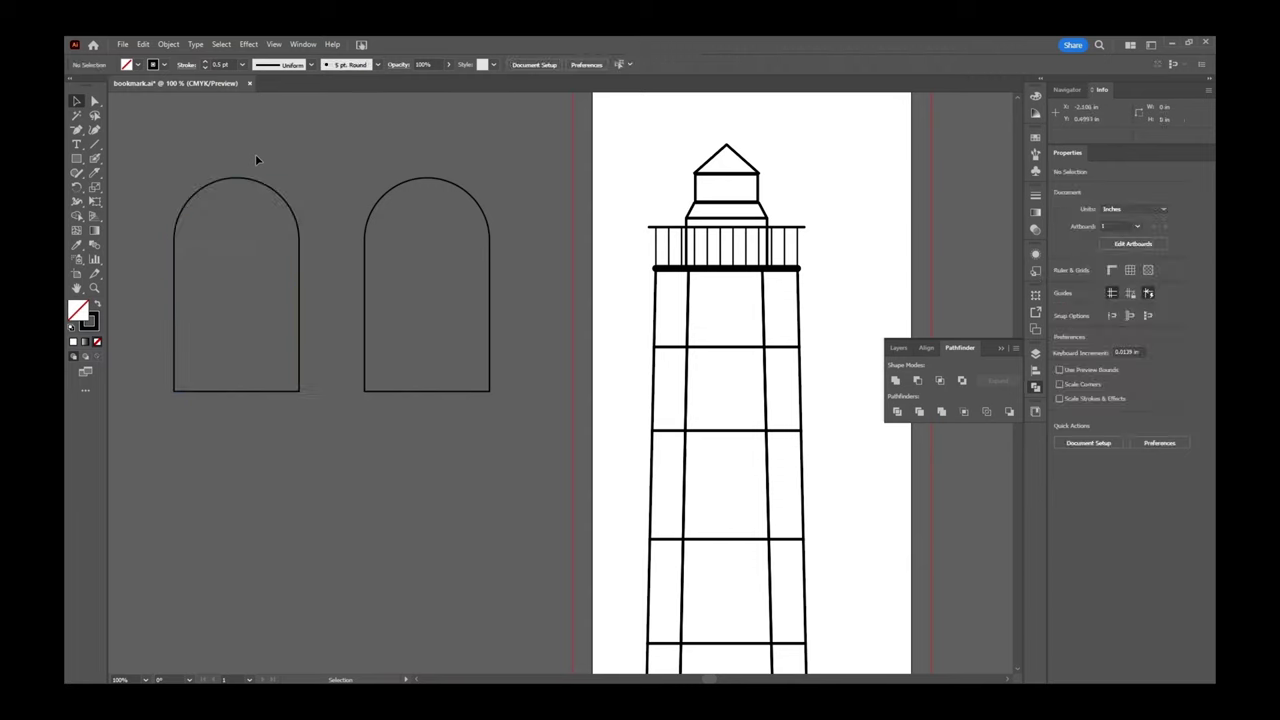
Draw a circle centred in the upper part of the left arch and scale it to about 0.51 in in diameter.
click(76, 160)
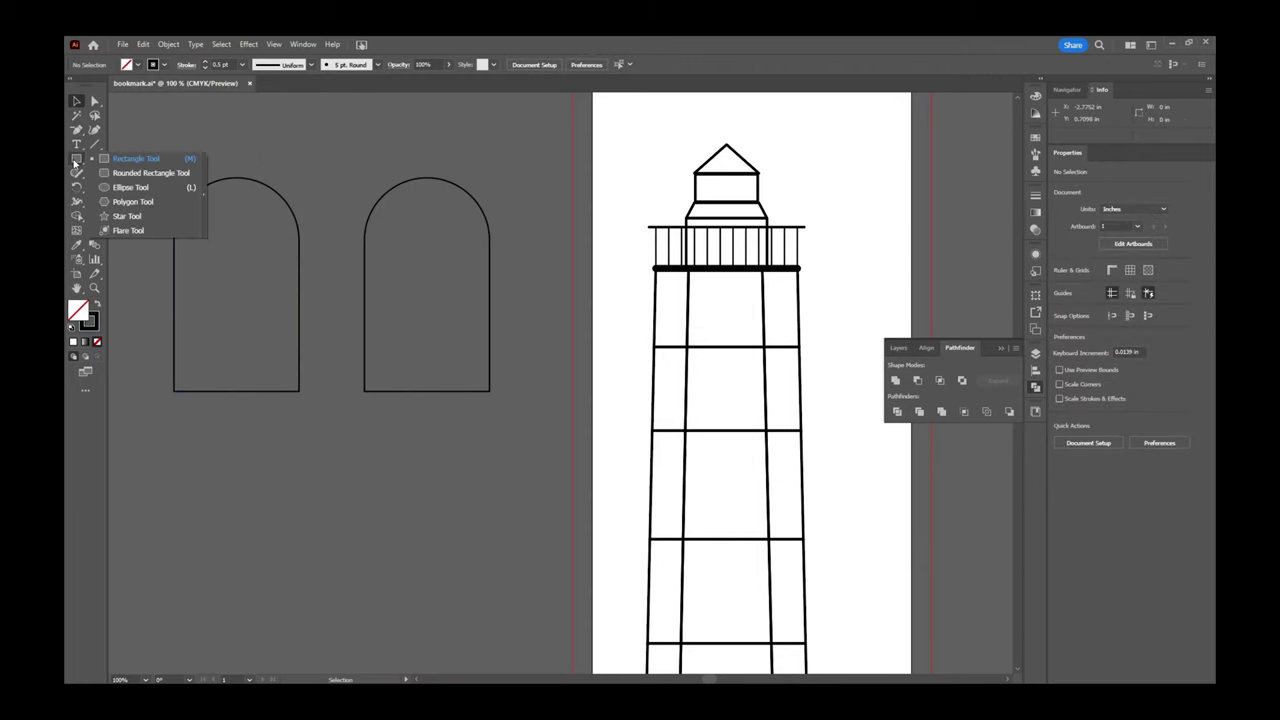
click(122, 188)
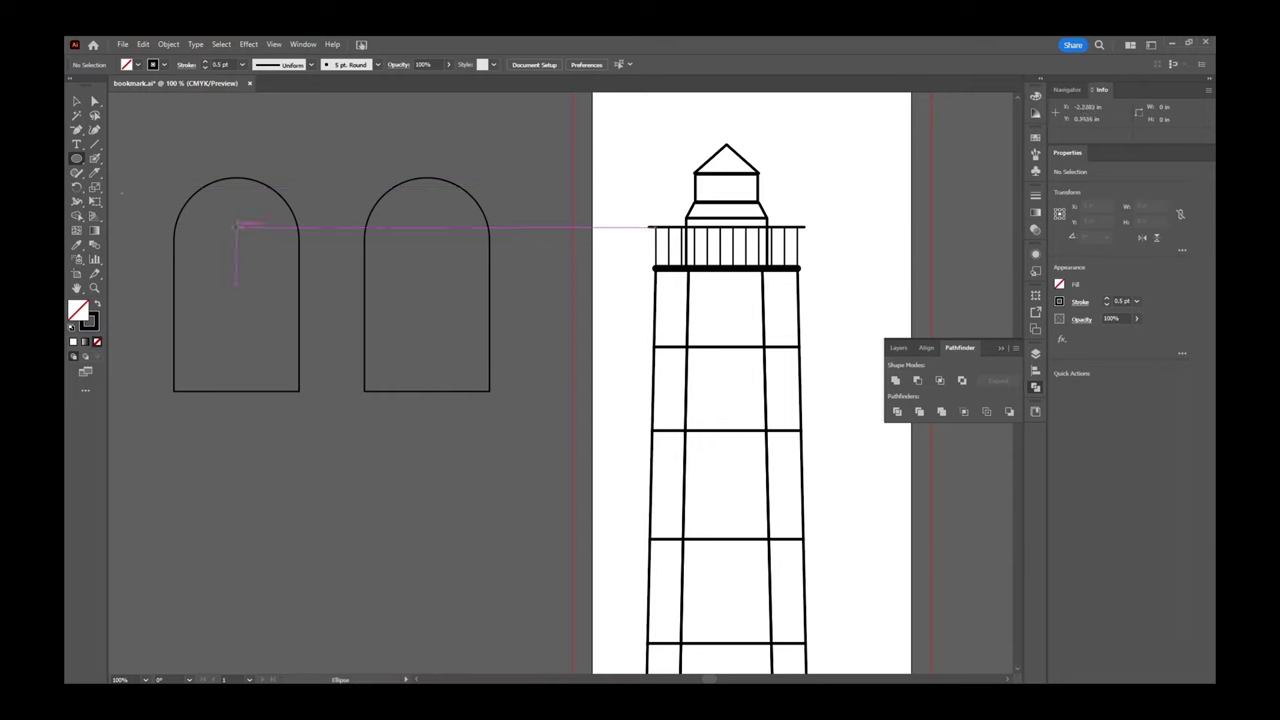
drag(236, 227, 282, 178)
key(v)
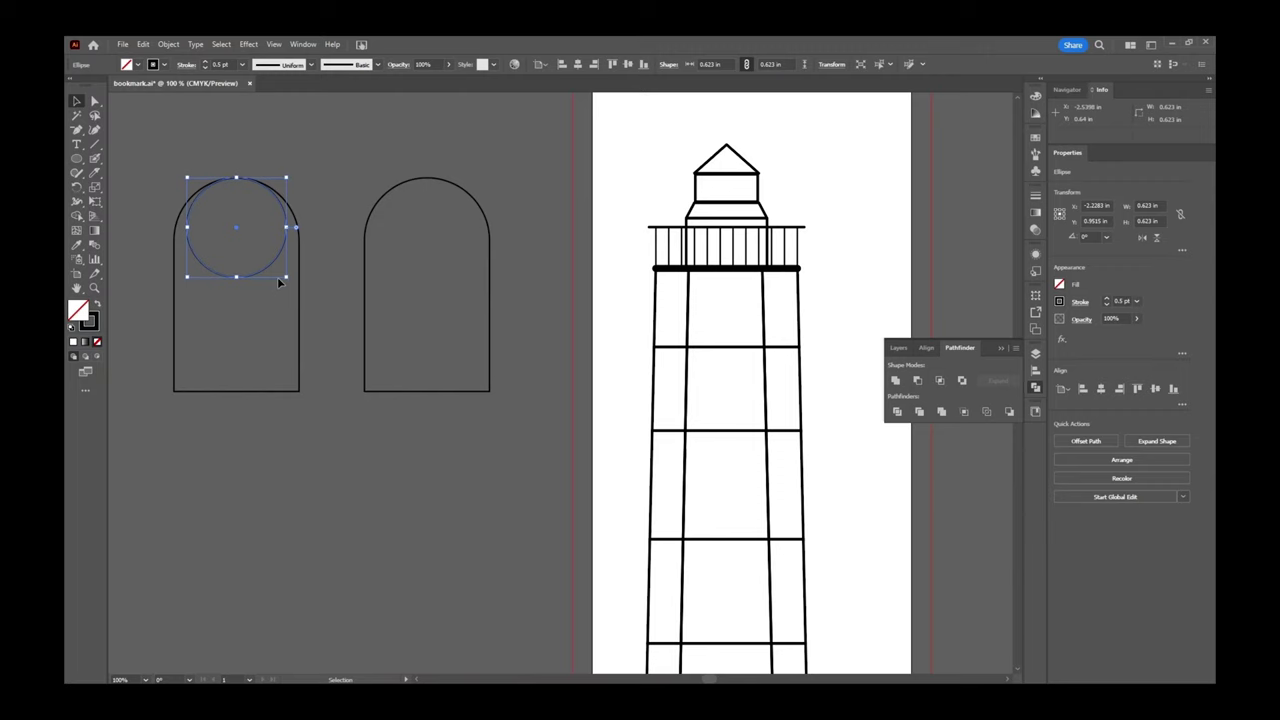
drag(285, 277, 257, 283)
click(326, 290)
click(265, 277)
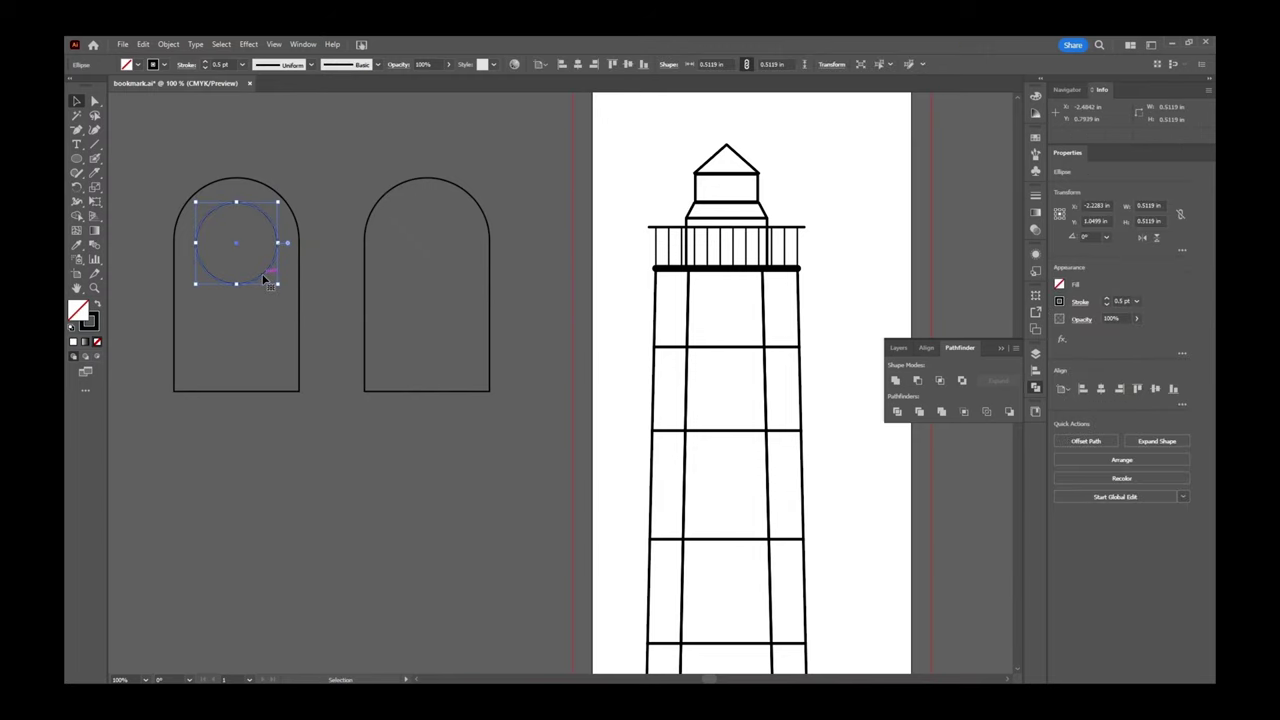
key(a)
key(v)
key(a)
key(ctrl)
click(306, 264)
drag(268, 279, 250, 375)
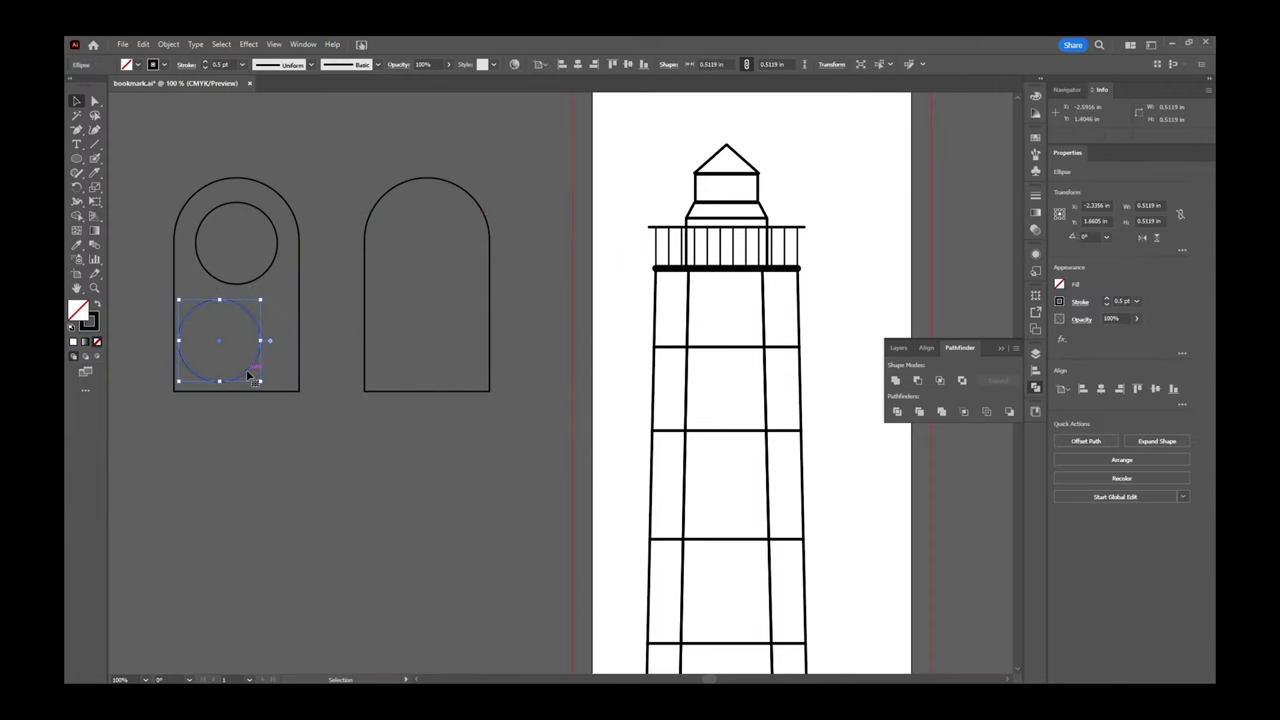
key(ctrl+z)
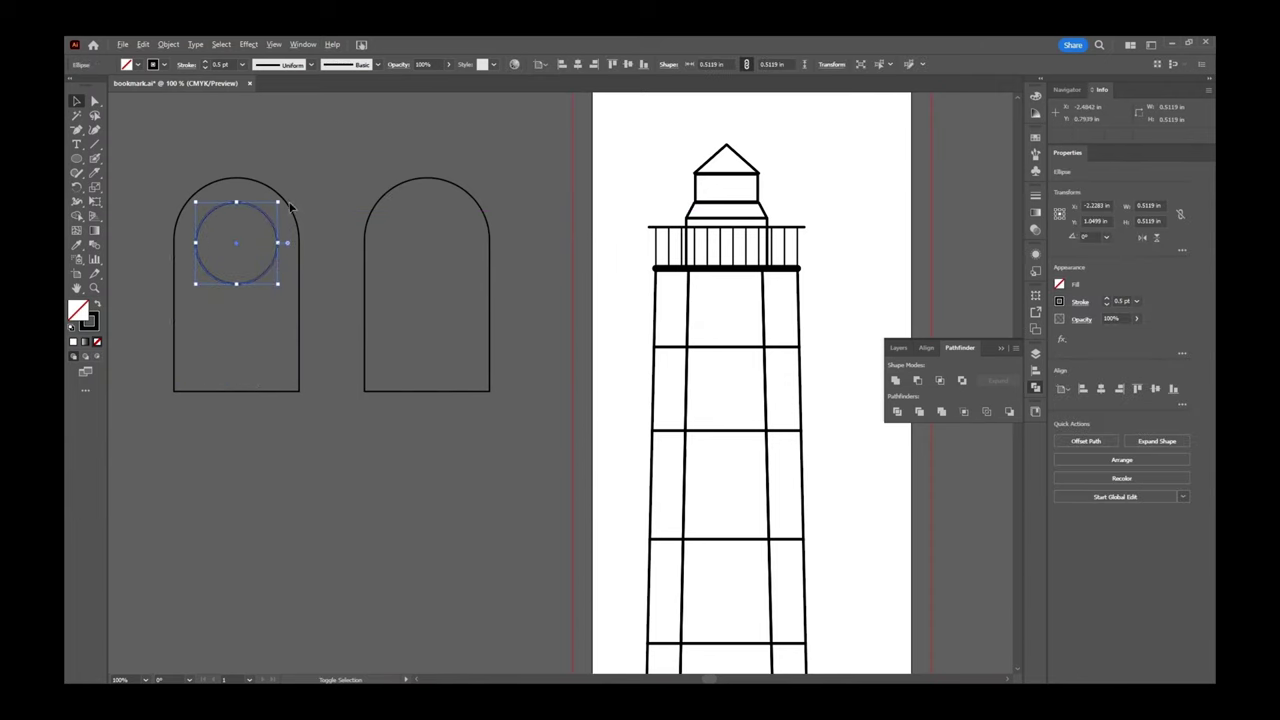
Add a slightly smaller concentric copy of the circle inside it to form a window ring, then deselect it.
drag(278, 203, 270, 210)
click(314, 178)
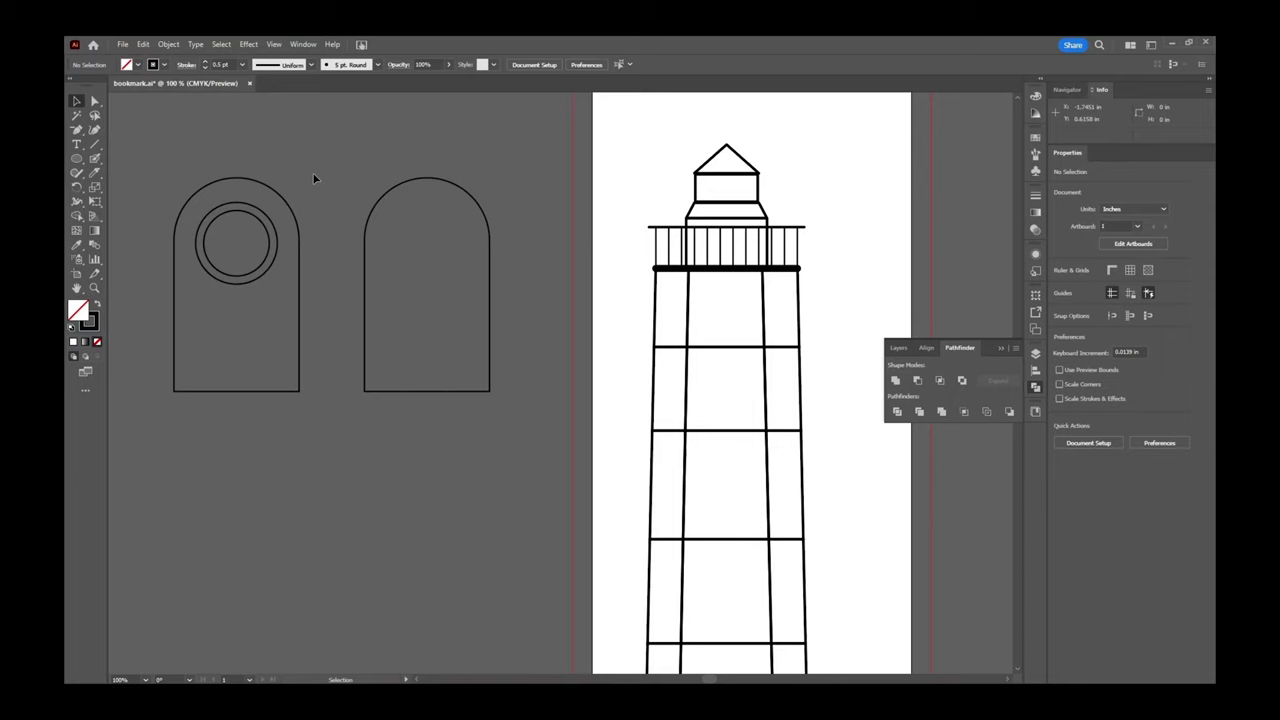
Draw a circle about 0.18 in in diameter inside the window ring and move it toward the ring's upper right.
click(76, 158)
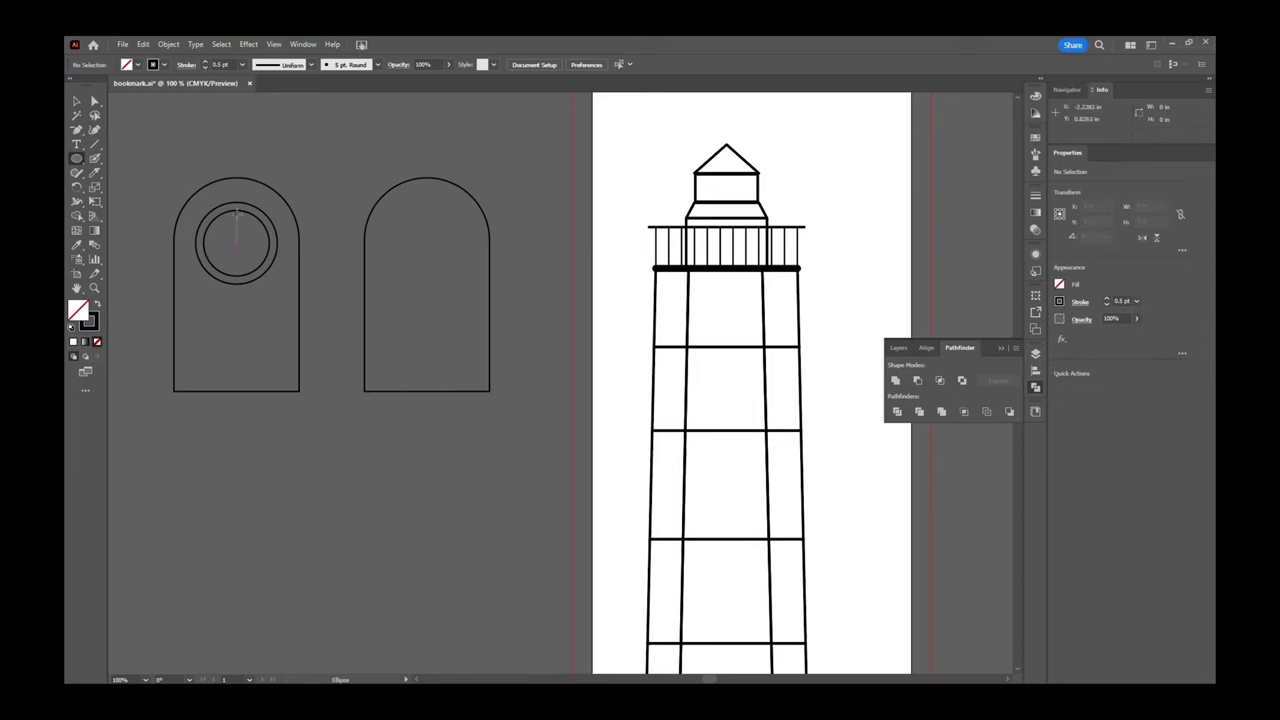
drag(236, 238, 246, 226)
key(v)
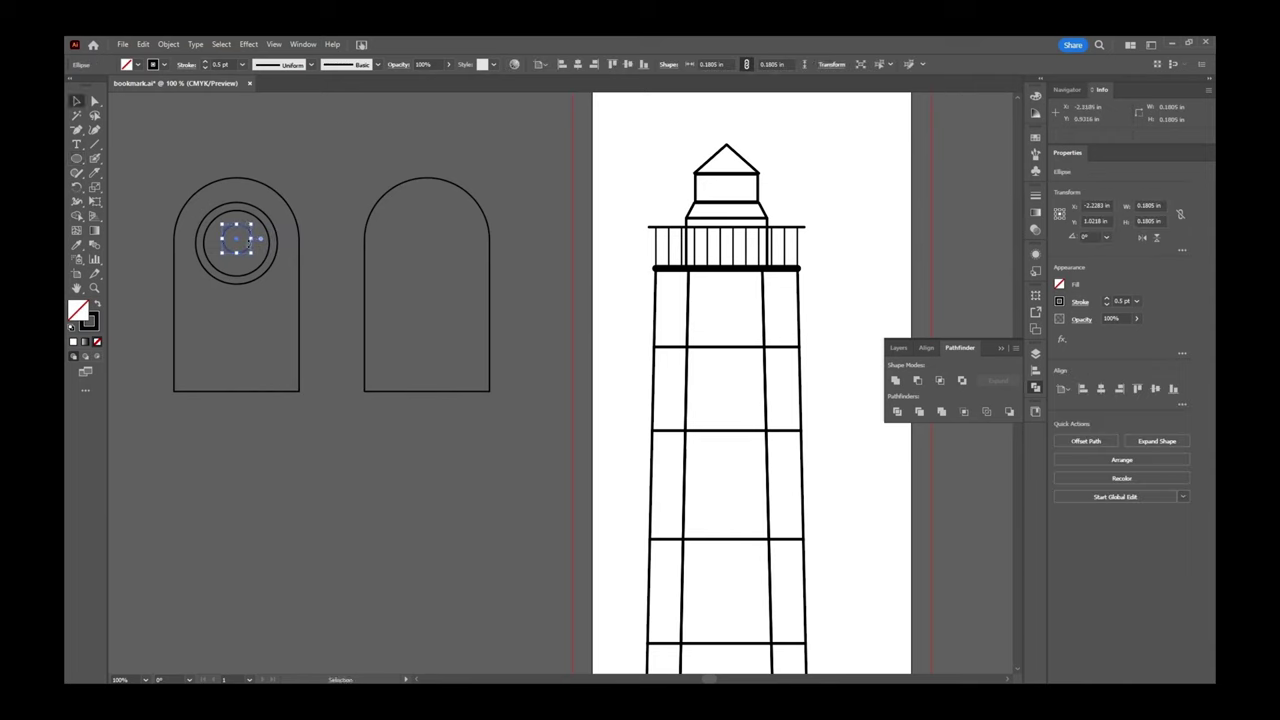
drag(240, 242, 248, 235)
Add a circle about 0.09 in in diameter at the window's lower left and enlarge the upper-right one to about 0.23 in.
click(76, 158)
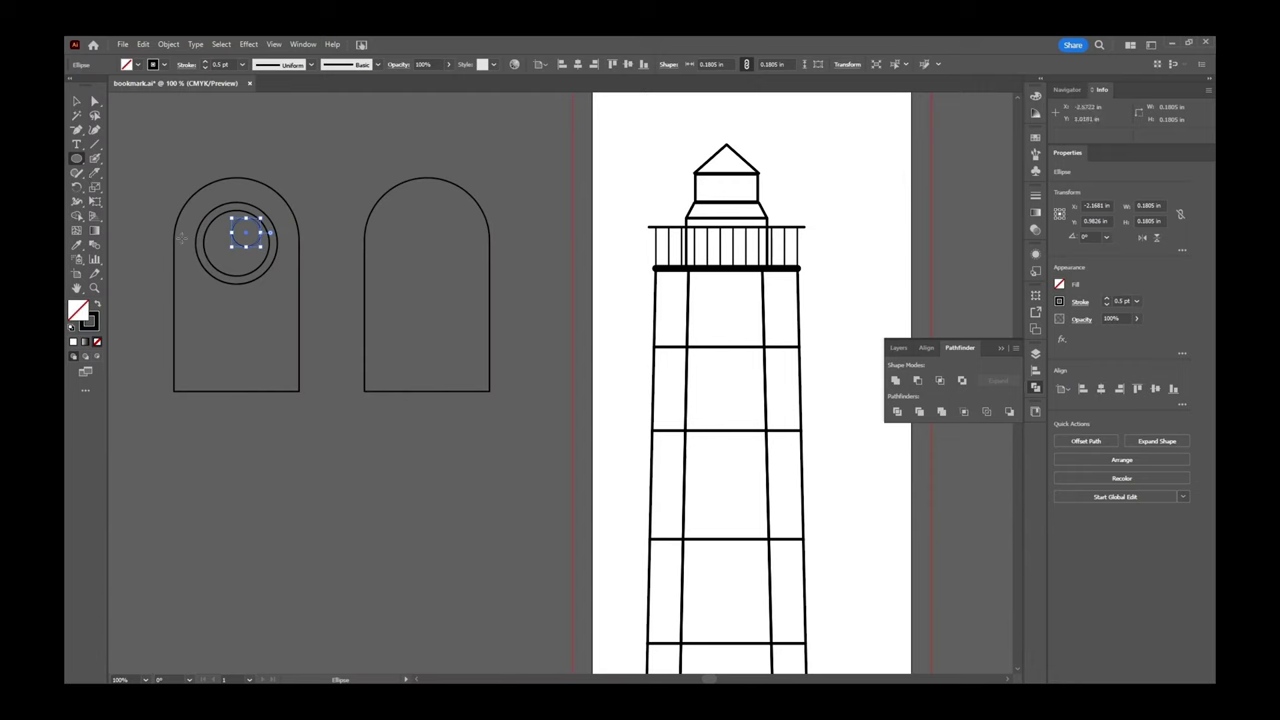
drag(210, 256, 226, 263)
click(75, 103)
drag(222, 266, 245, 238)
click(256, 242)
key(Up)
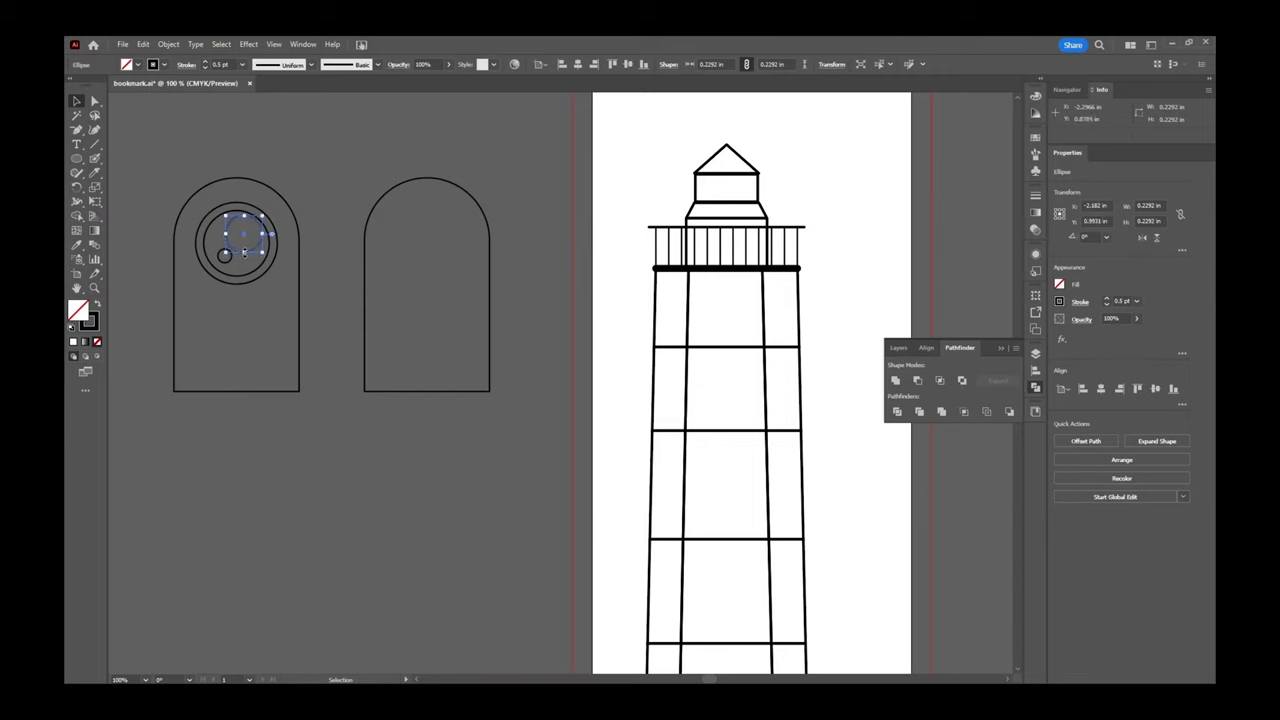
click(225, 255)
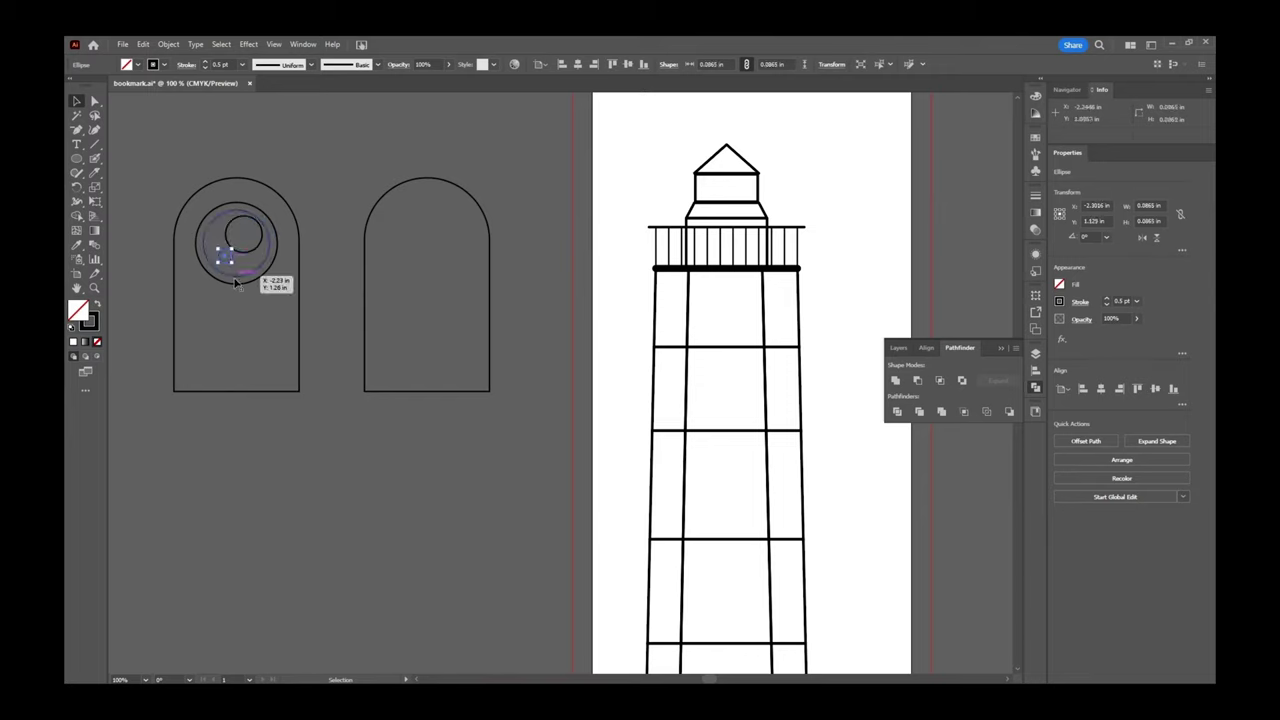
click(327, 340)
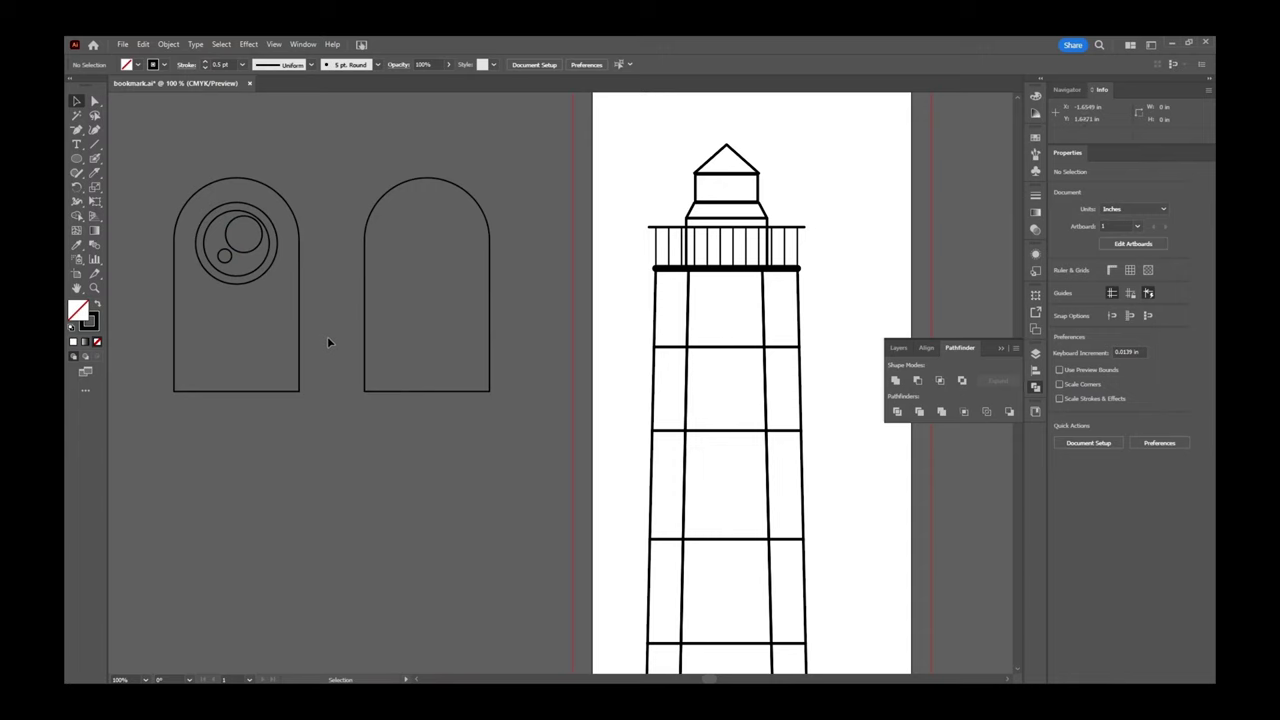
Draw a doorknob circle about 0.12 in in diameter below the window and move it close to the left arch's right edge.
key(l)
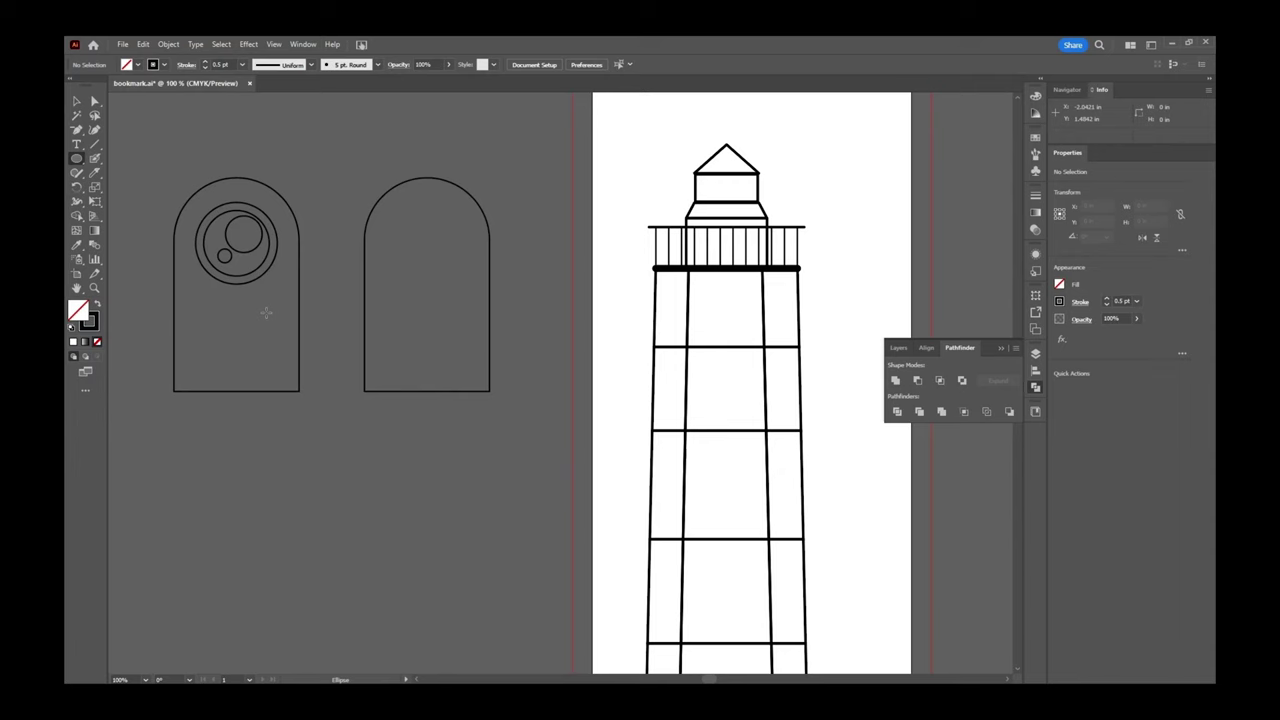
drag(266, 313, 281, 301)
key(v)
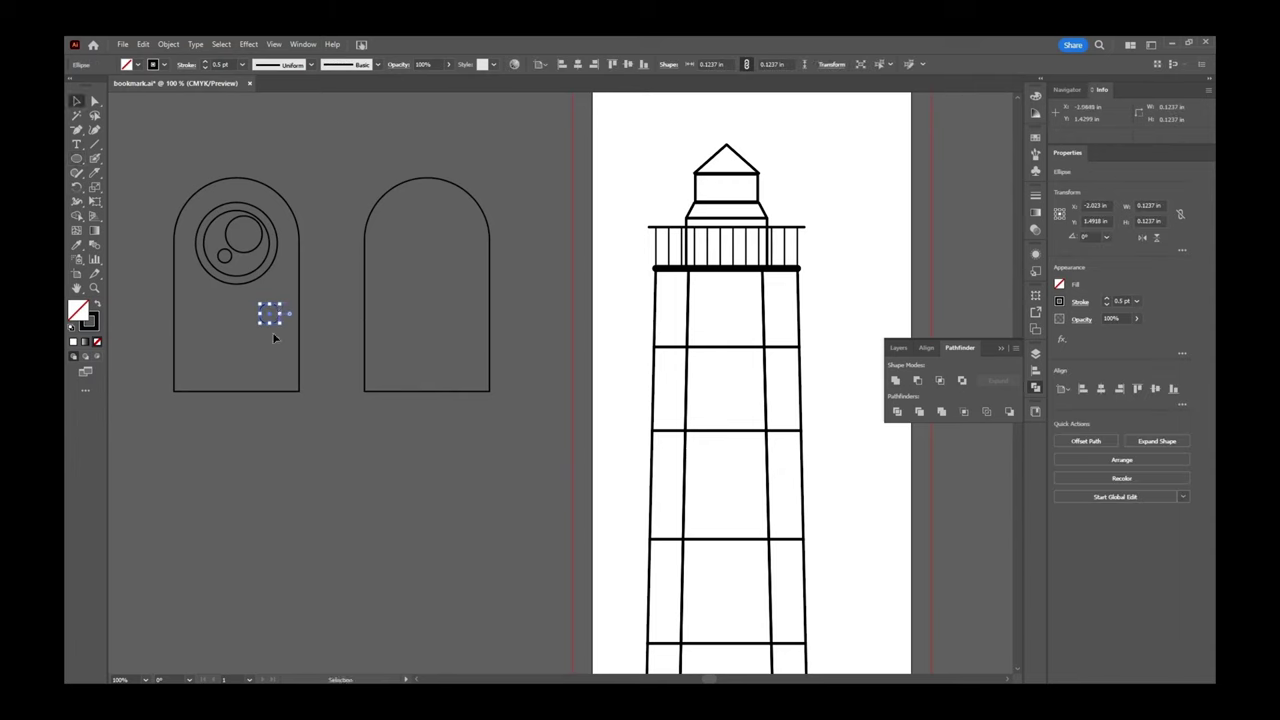
drag(272, 316, 282, 303)
click(319, 291)
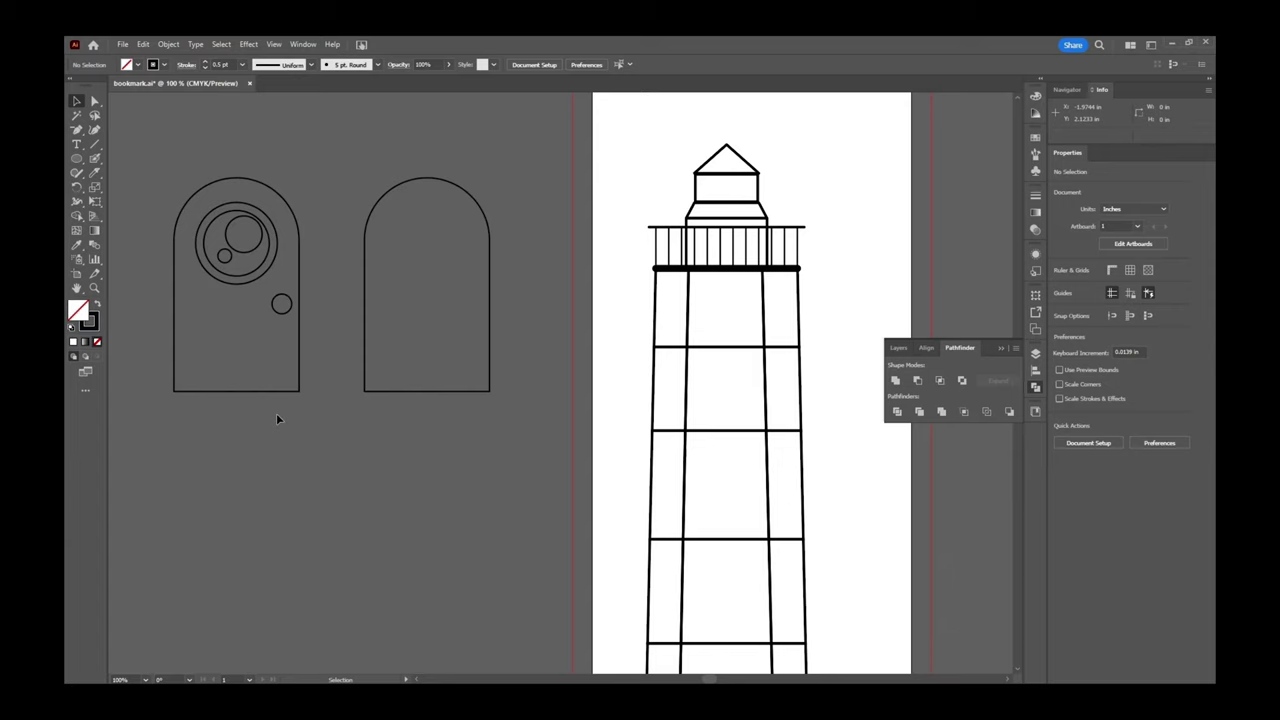
Cut the left arch's outline with the Scissors tool at its upper-left curve and near the left end of its bottom edge.
click(95, 173)
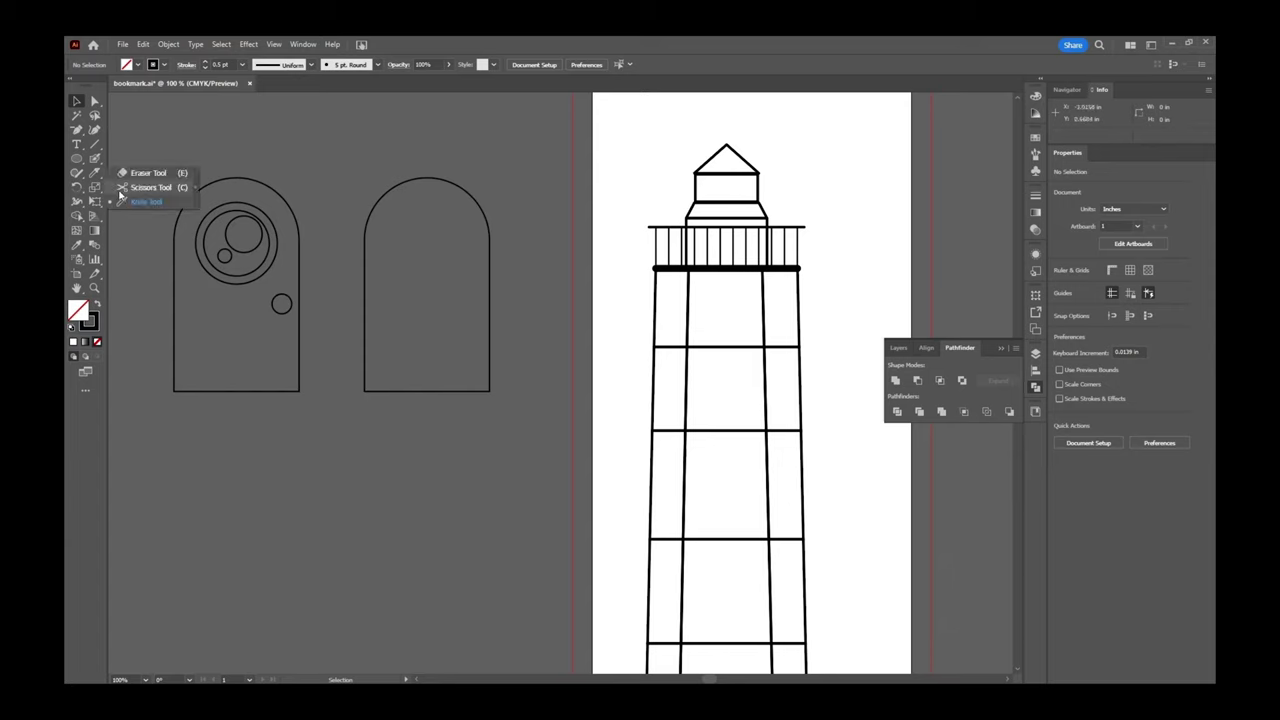
click(137, 188)
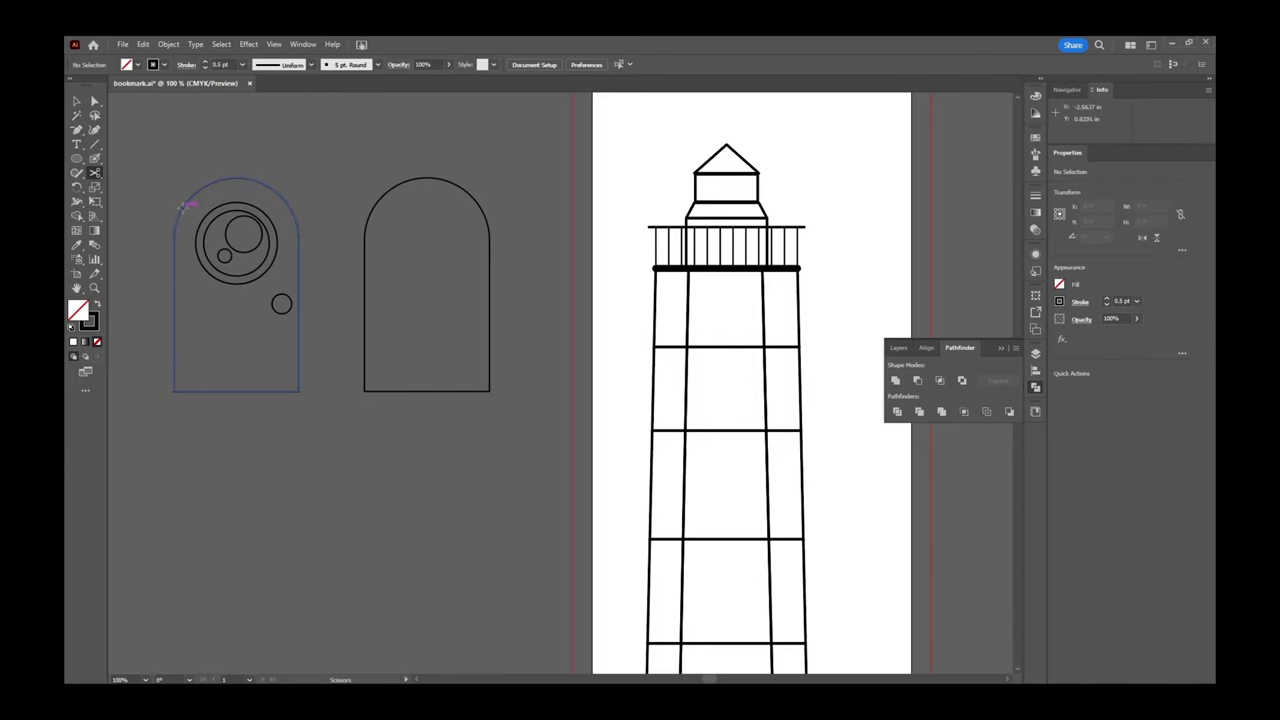
click(183, 207)
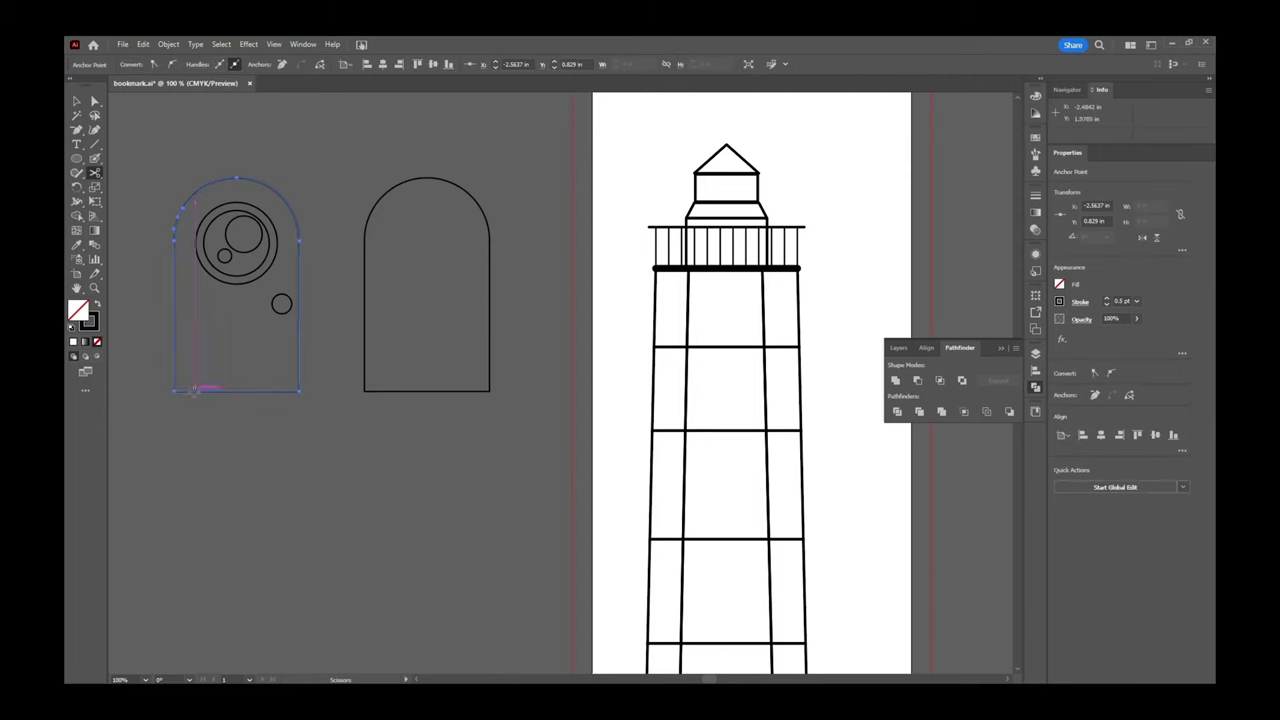
click(195, 390)
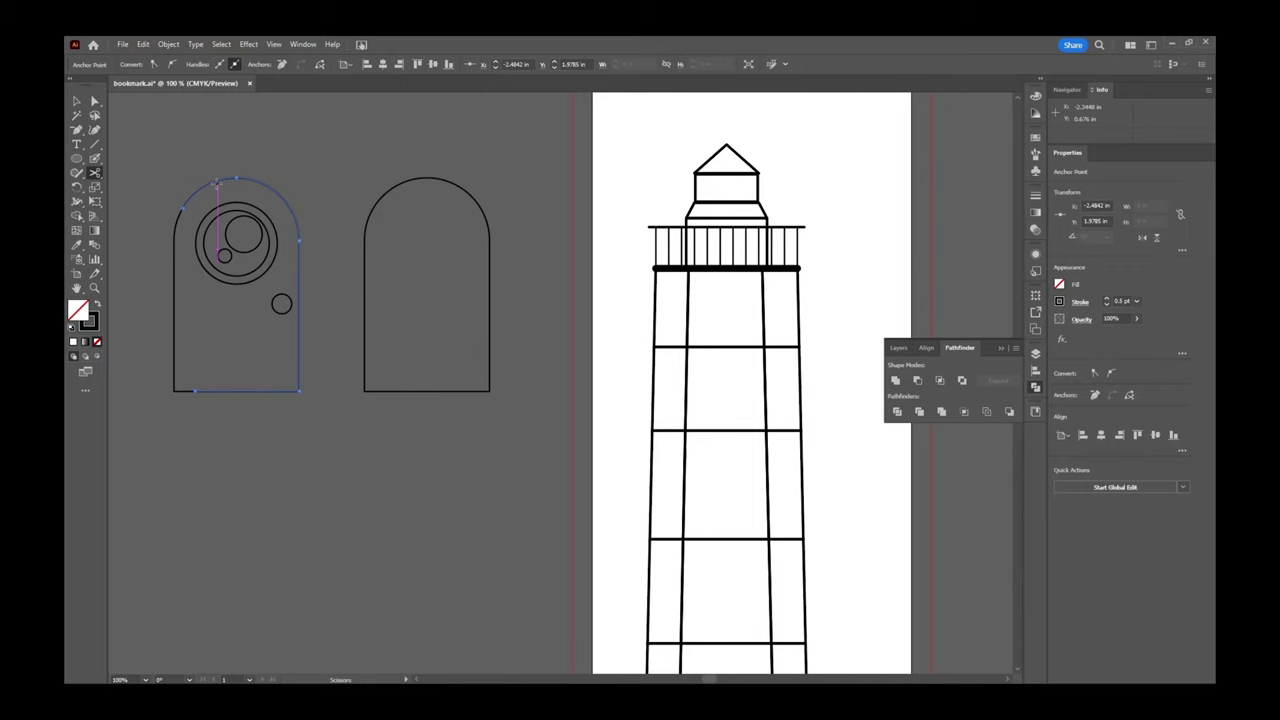
Pull the cut left segment away from the arched door to check the cut, and undo the move.
key(v)
click(151, 298)
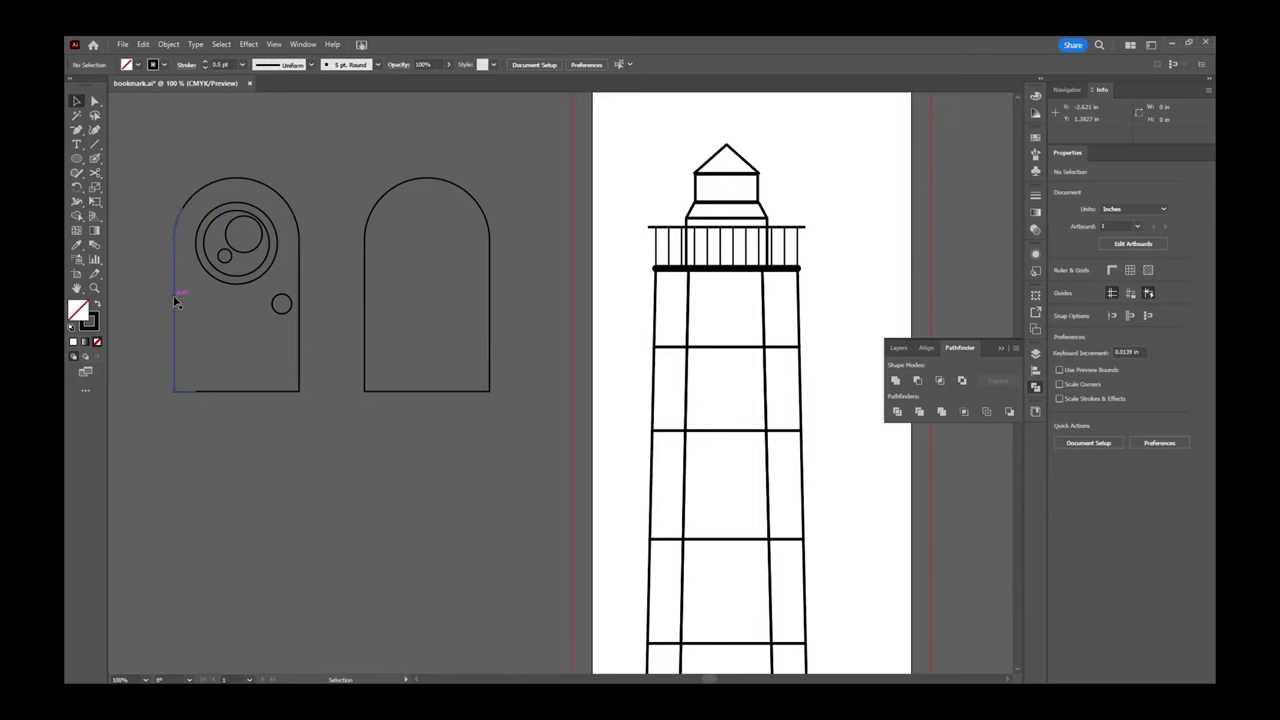
drag(175, 302, 140, 342)
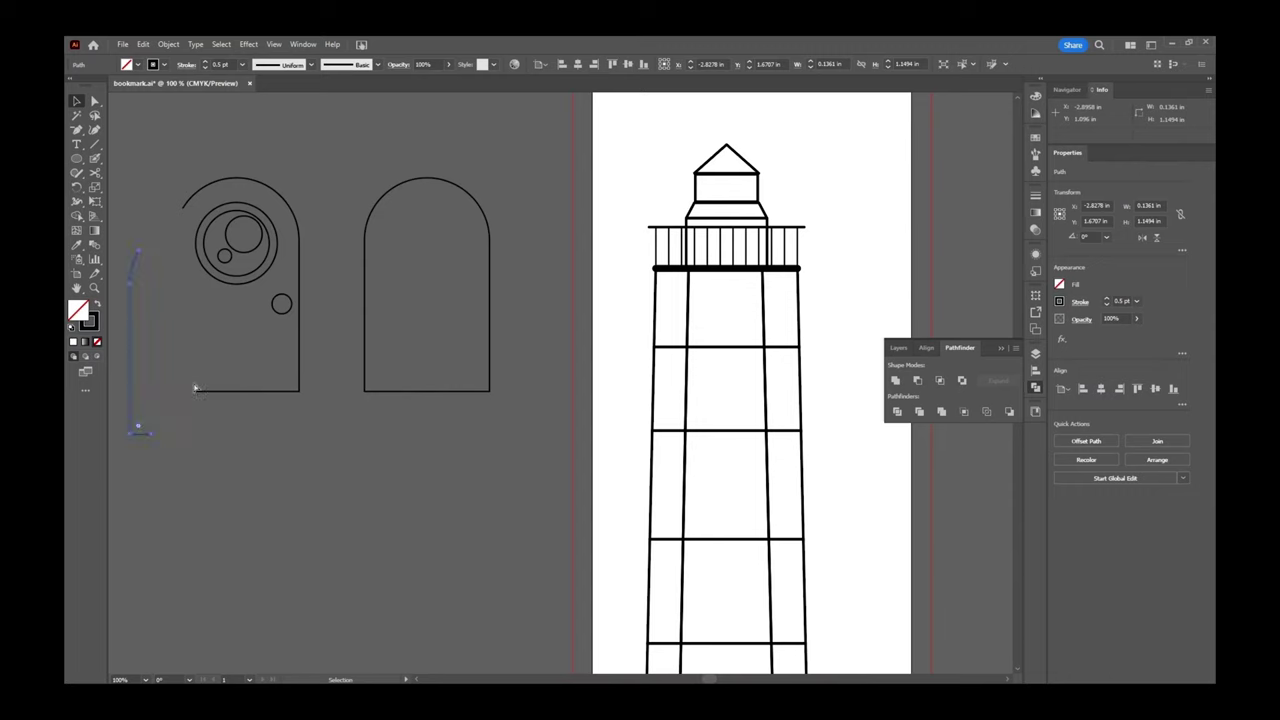
key(ctrl+z)
Try to cut the left door's arch with the Scissors tool slightly above the first cut point.
click(95, 172)
click(199, 186)
click(198, 189)
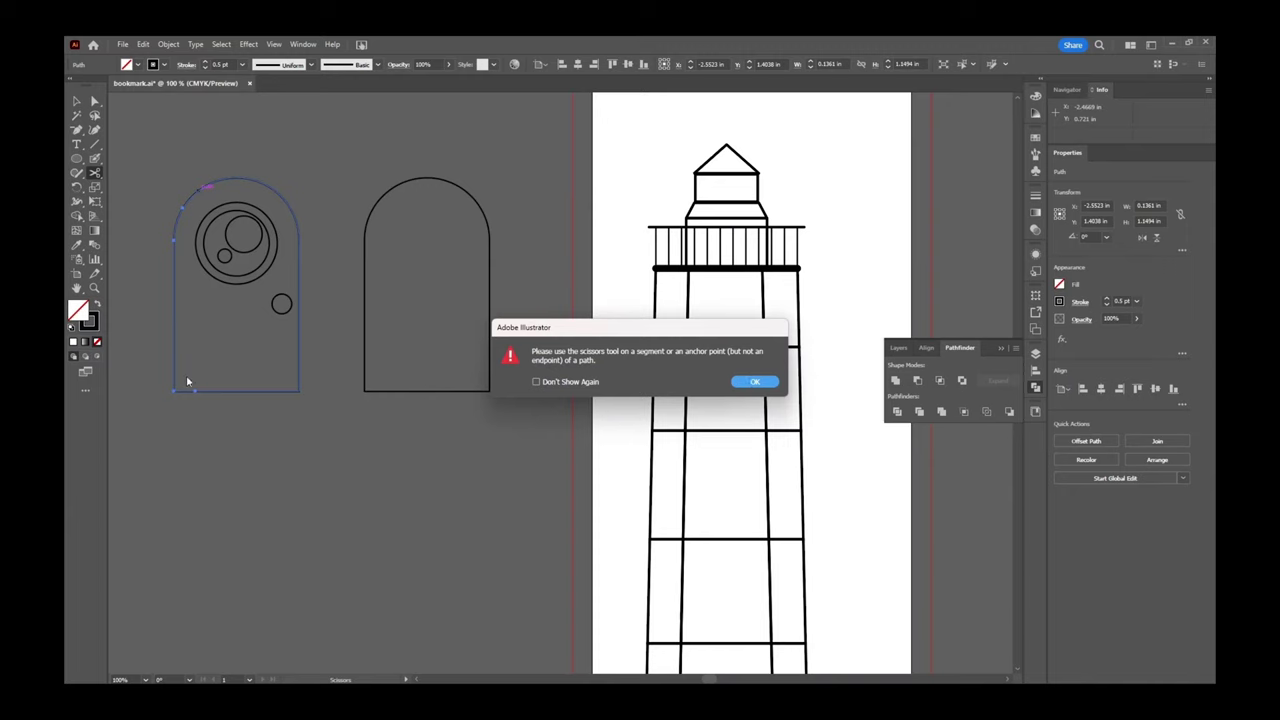
click(752, 382)
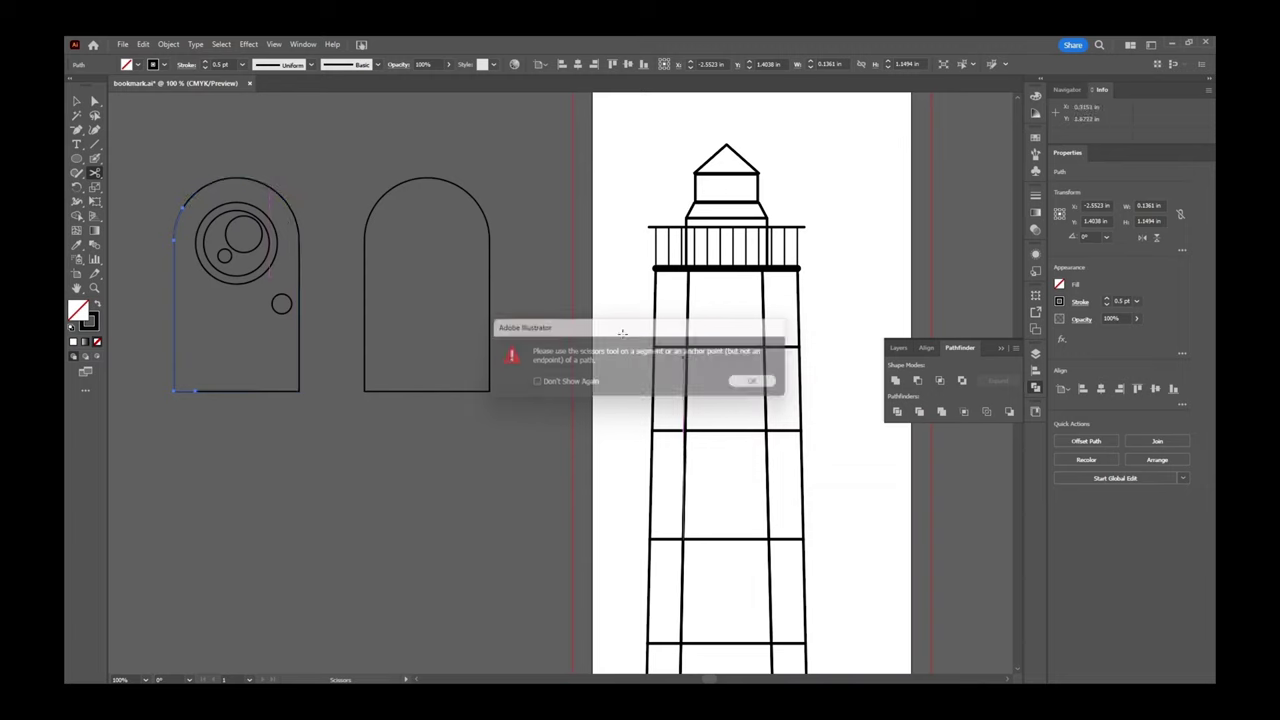
Cut the left door's outline with the Scissors tool at two more points on the arch's left side and two along the bottom edge.
click(76, 102)
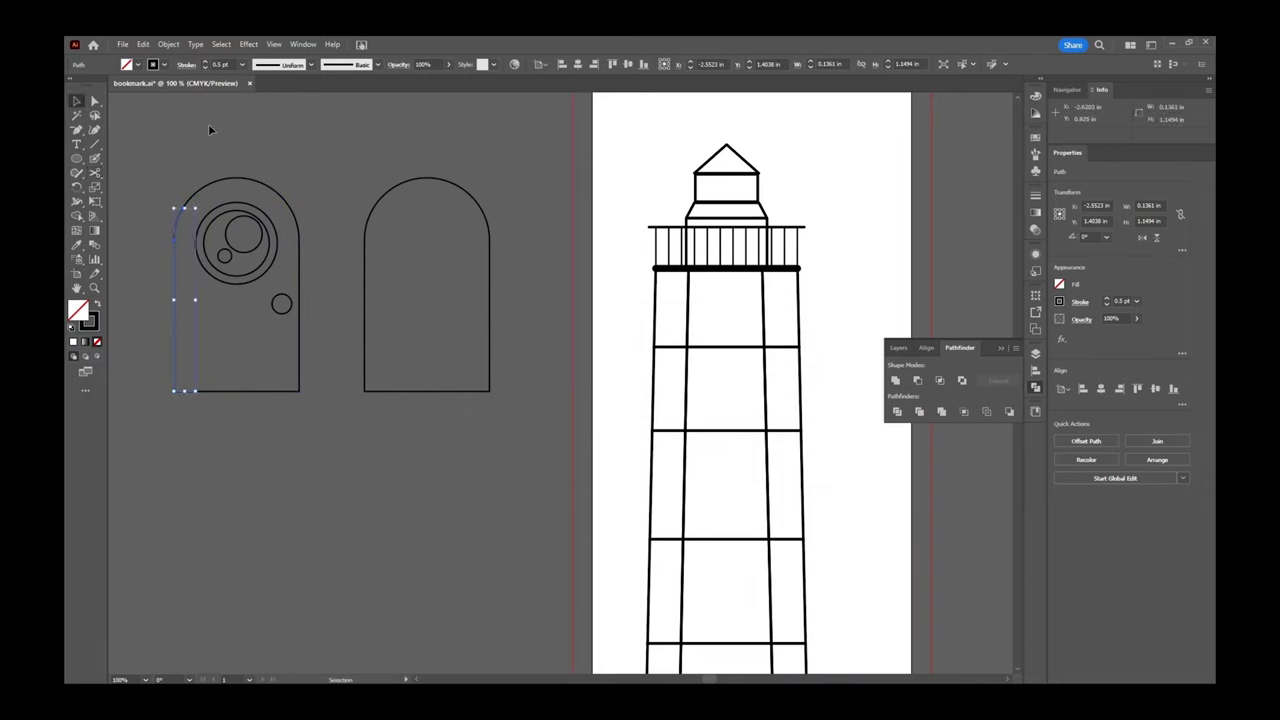
click(208, 124)
click(95, 172)
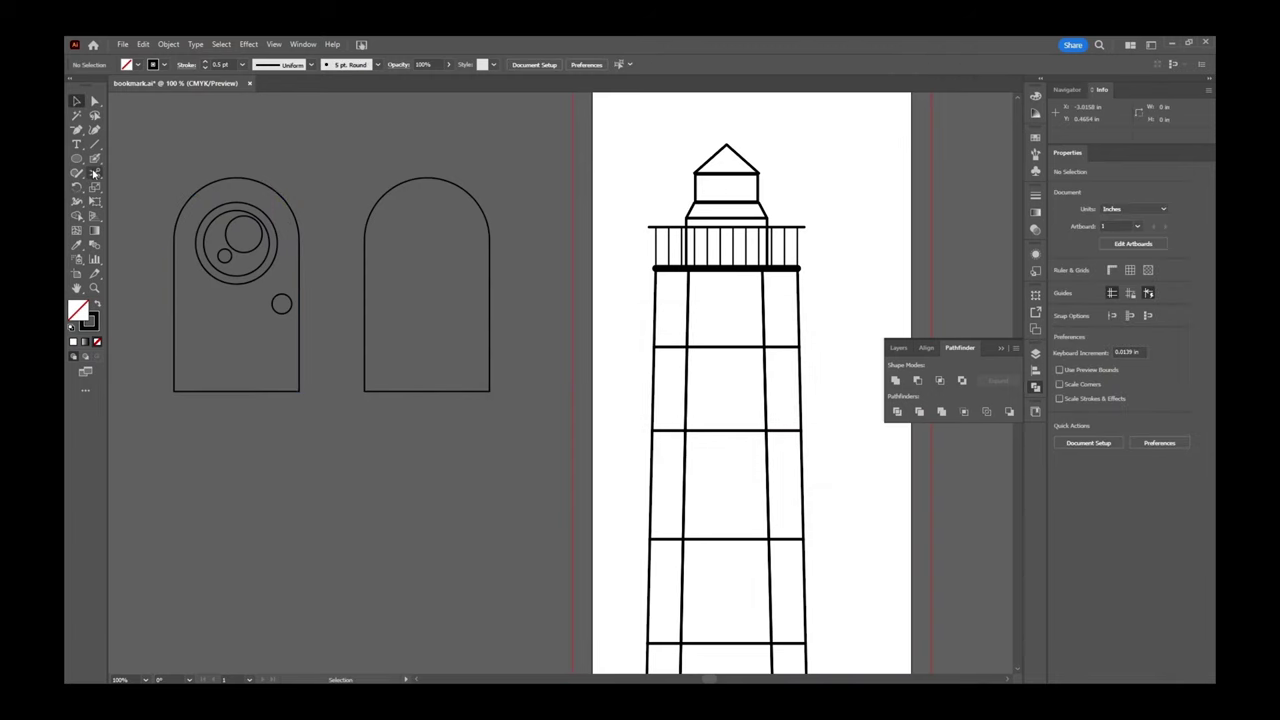
click(191, 194)
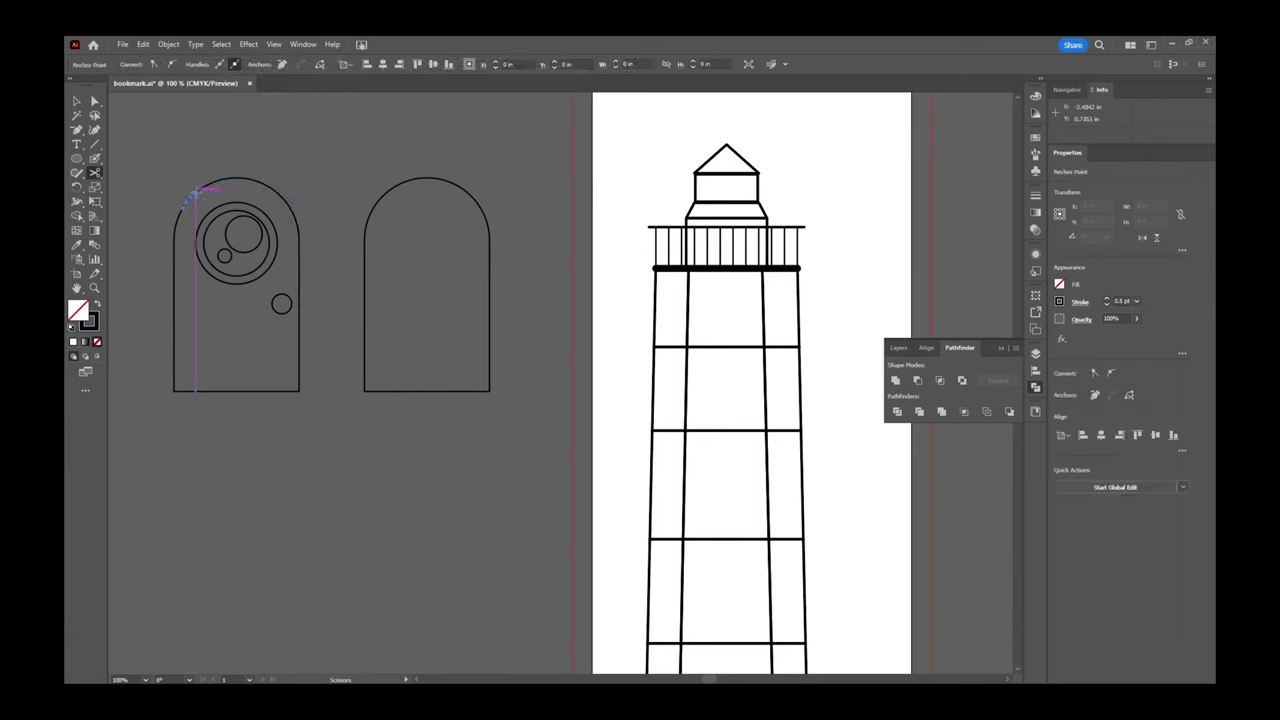
click(208, 389)
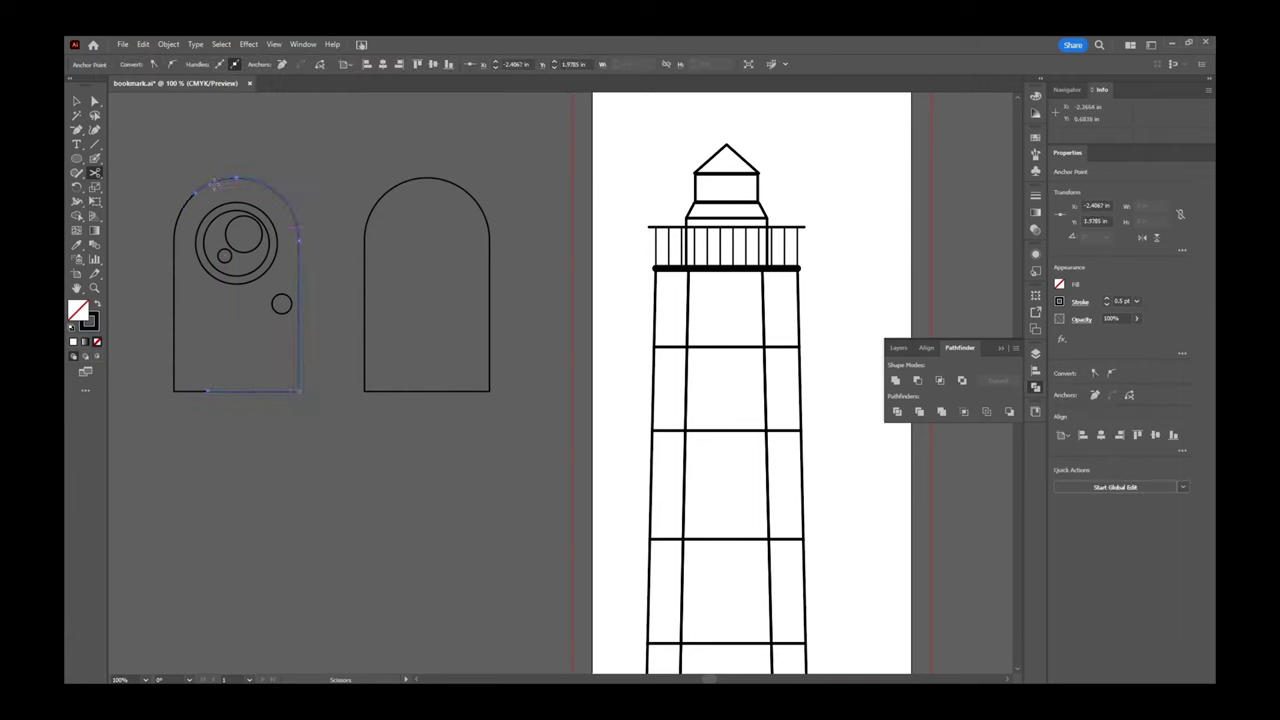
click(218, 181)
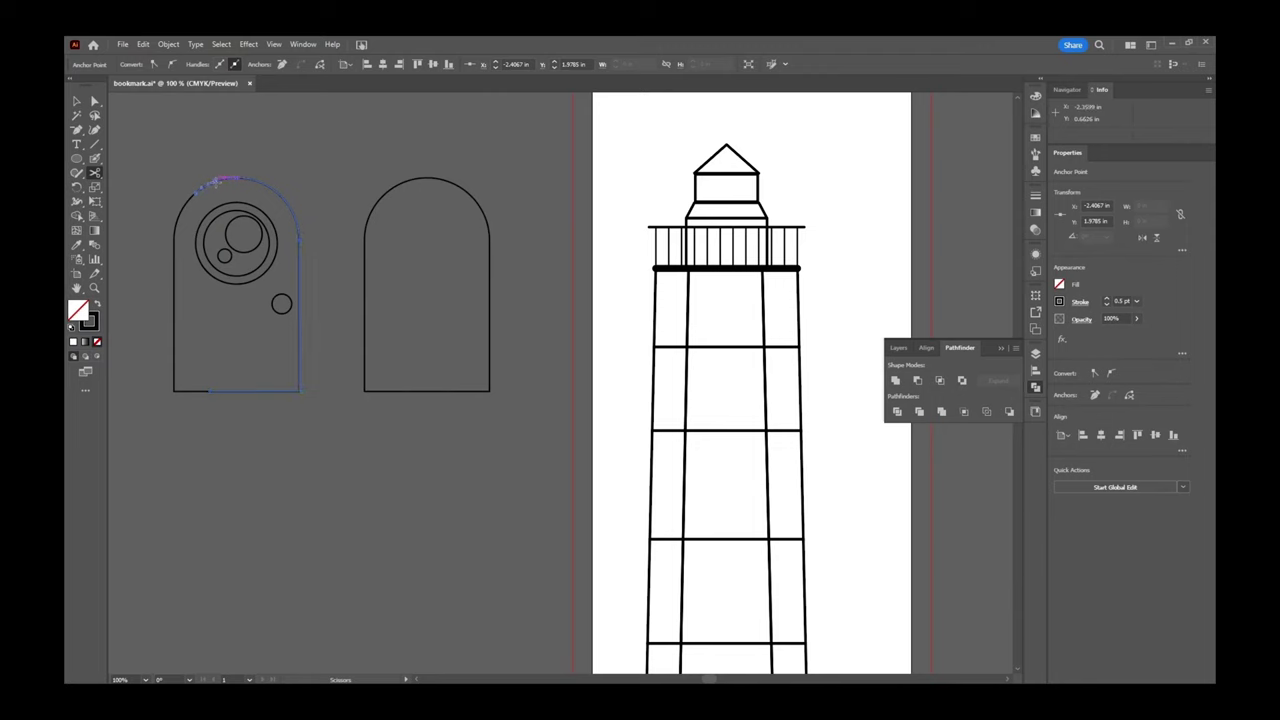
click(228, 389)
Cut the left door's outline with the Scissors tool at points along the arch's right side and the right part of the bottom edge.
click(259, 181)
click(257, 391)
click(277, 189)
click(284, 197)
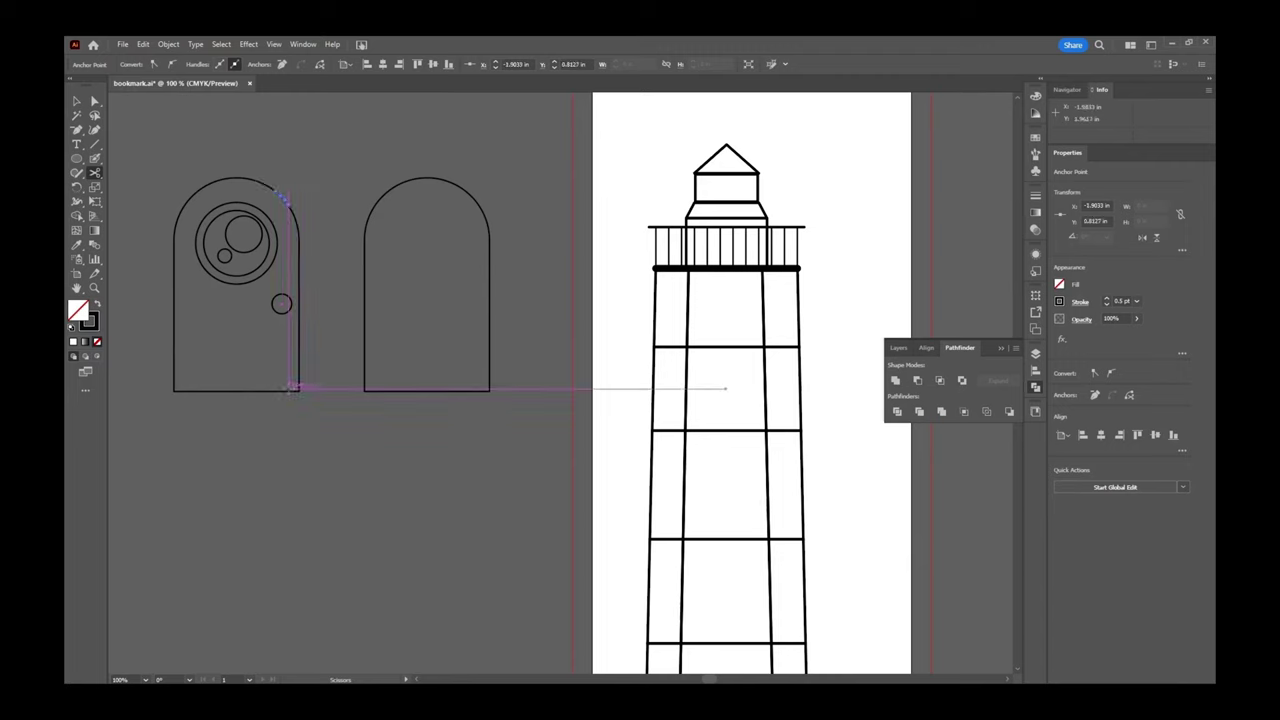
click(283, 390)
Pull the rightmost cut segment away from the left door to check the cuts, and return it to its place.
key(v)
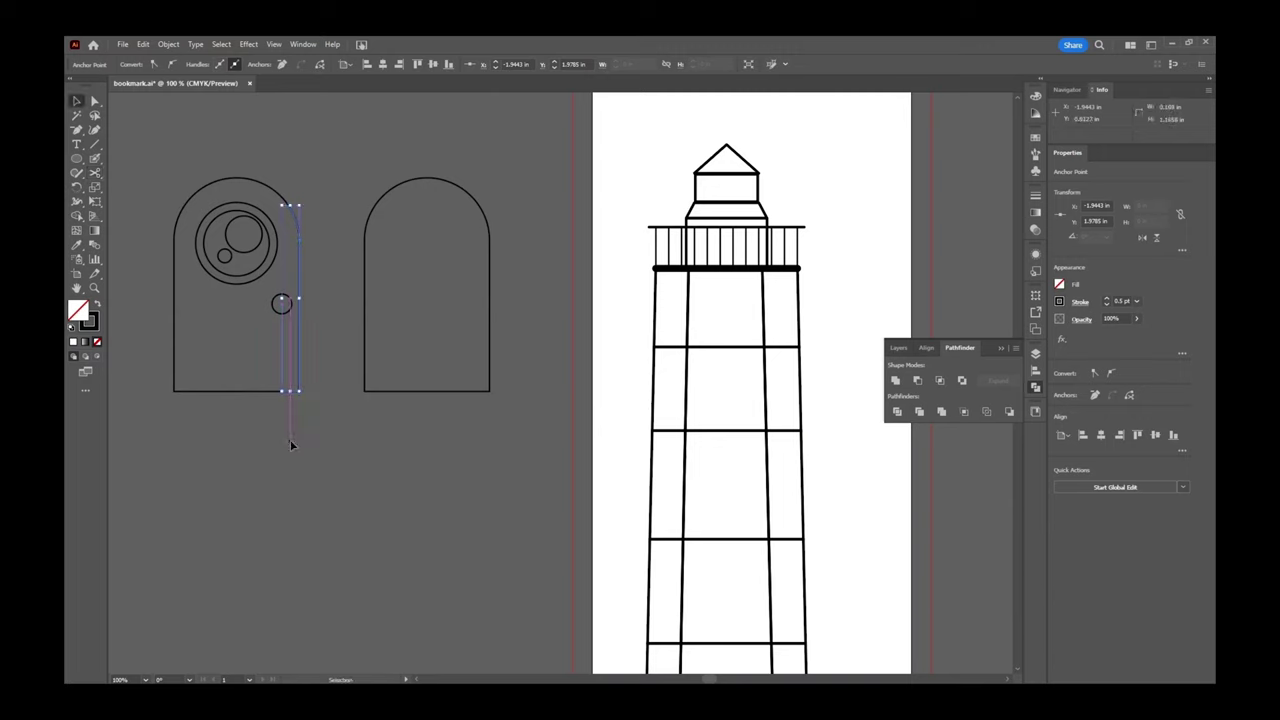
click(290, 439)
click(299, 340)
drag(306, 334, 334, 334)
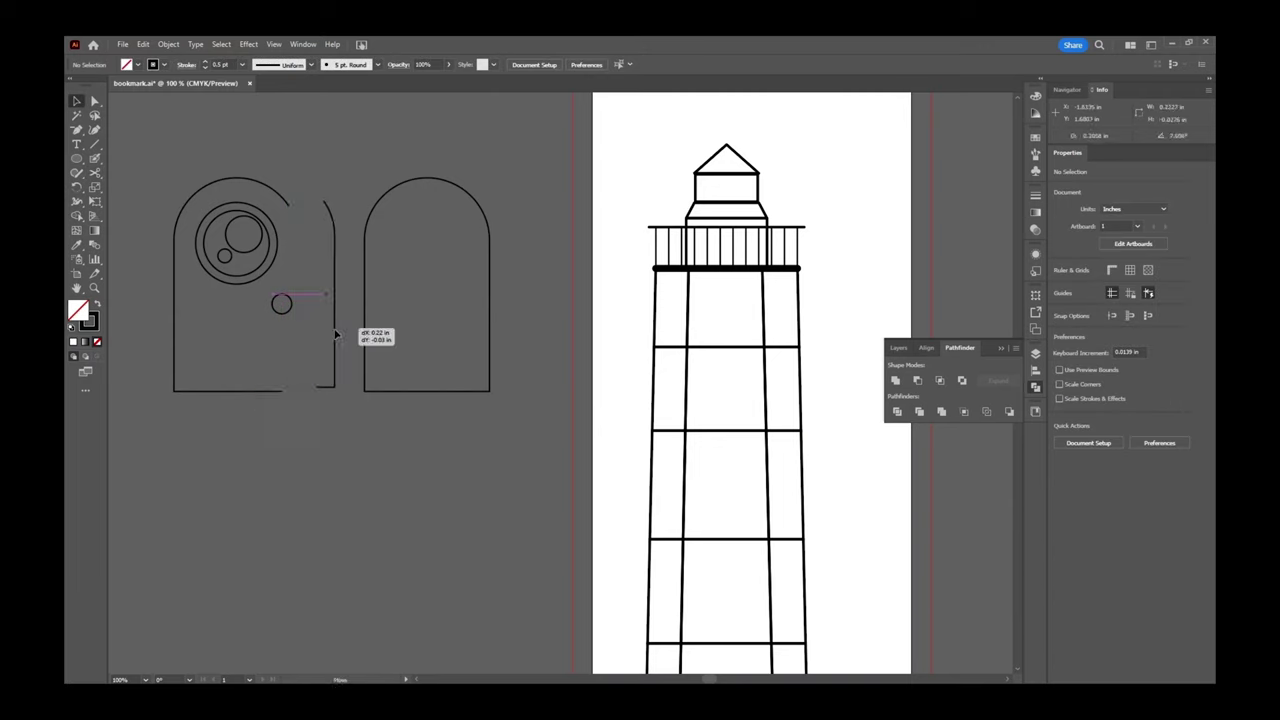
click(314, 411)
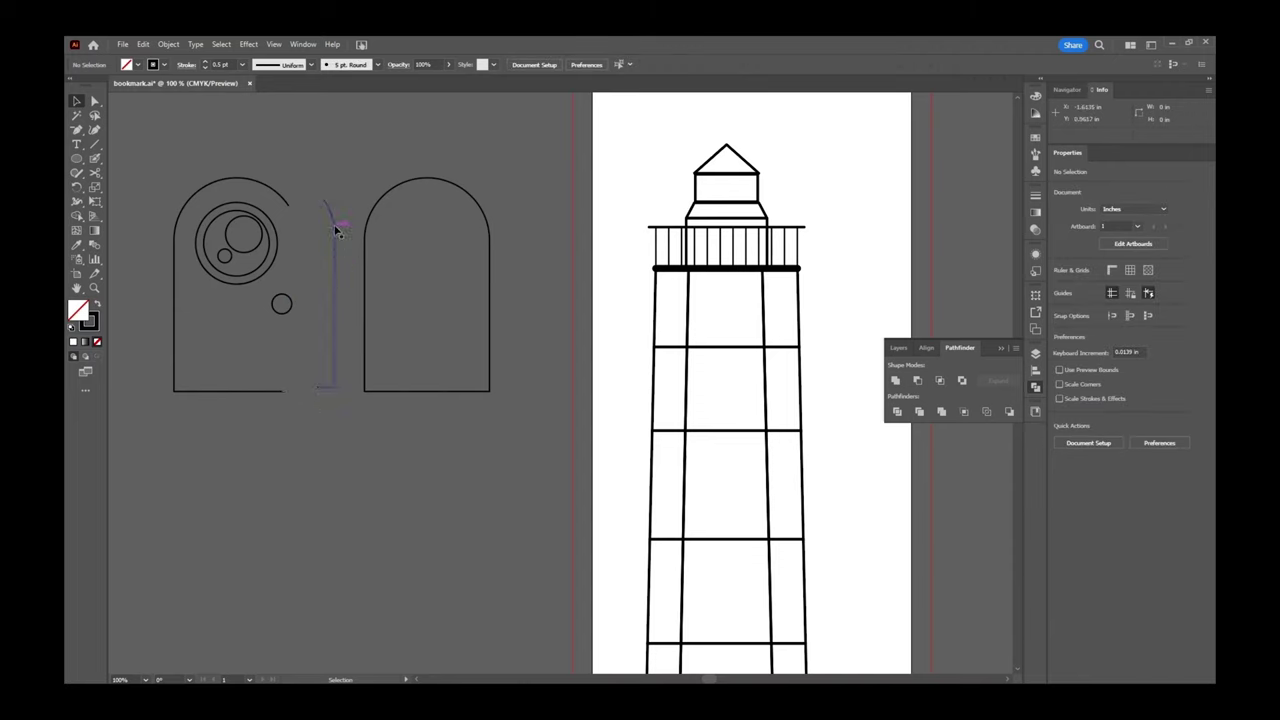
drag(334, 301, 300, 301)
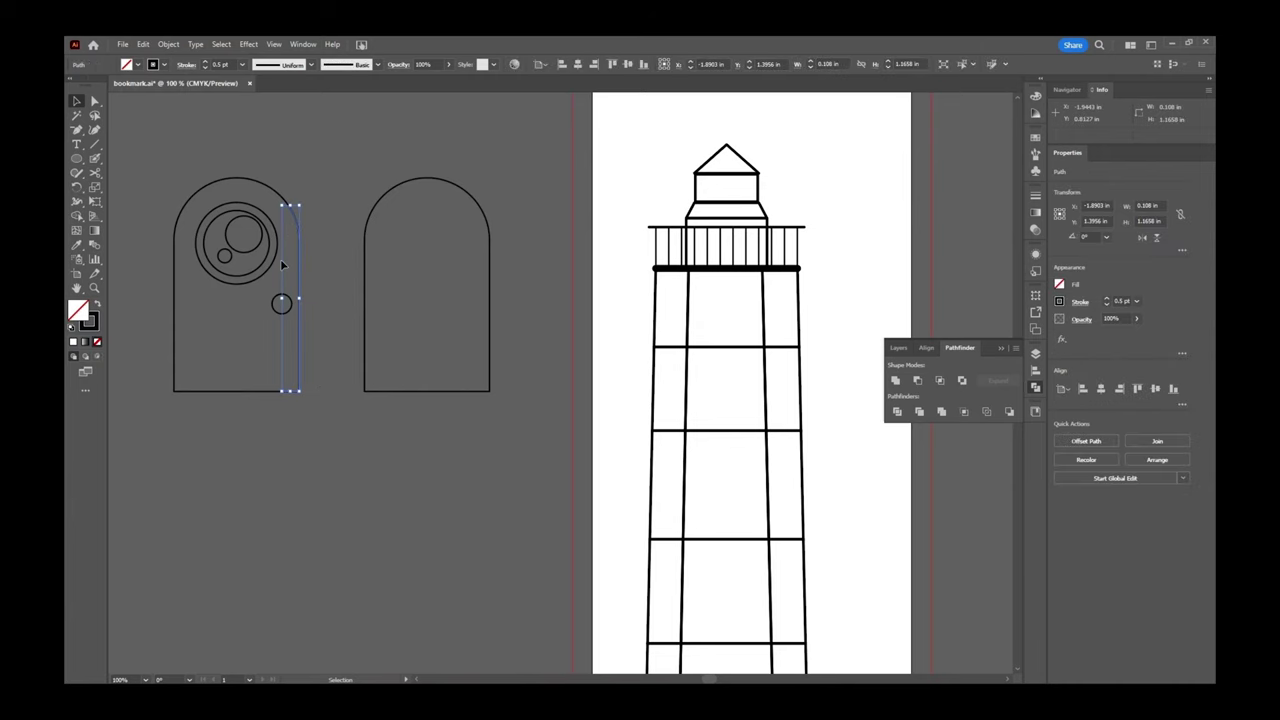
Join the two open end points of the left door's rightmost segment to close it as a plank.
key(a)
key(ctrl+equal)
key(ctrl+equal)
key(v)
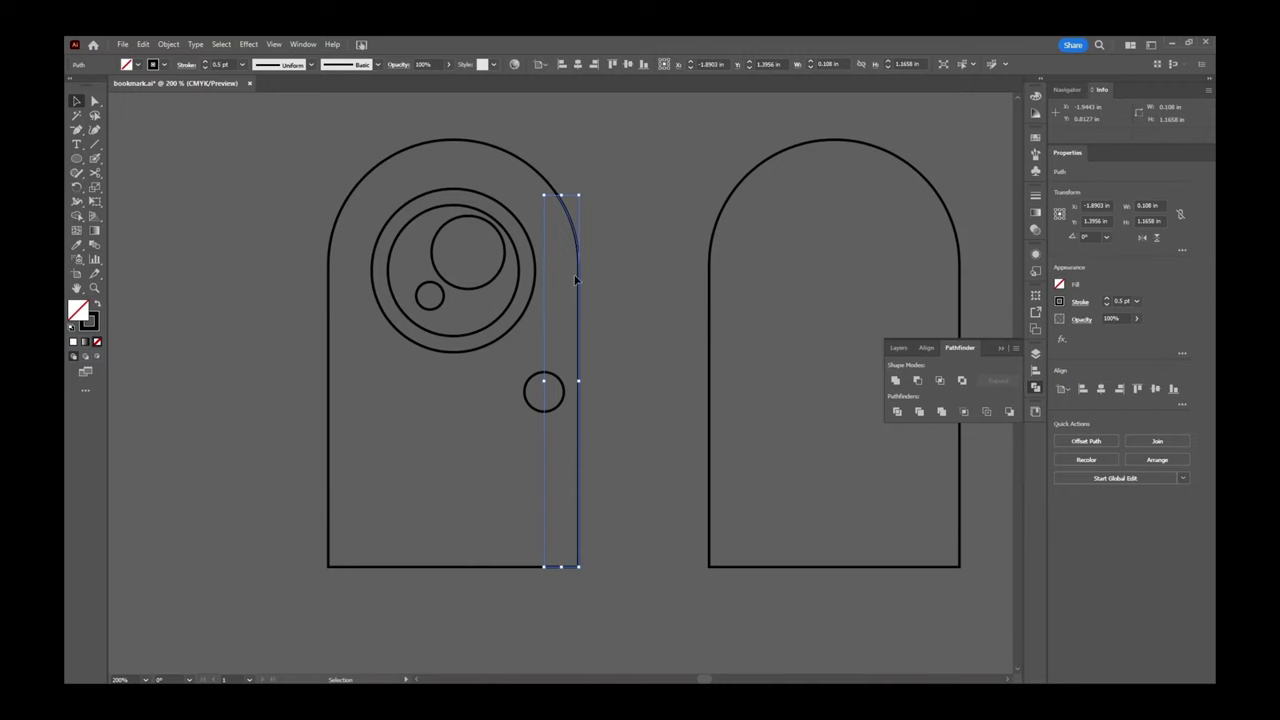
key(a)
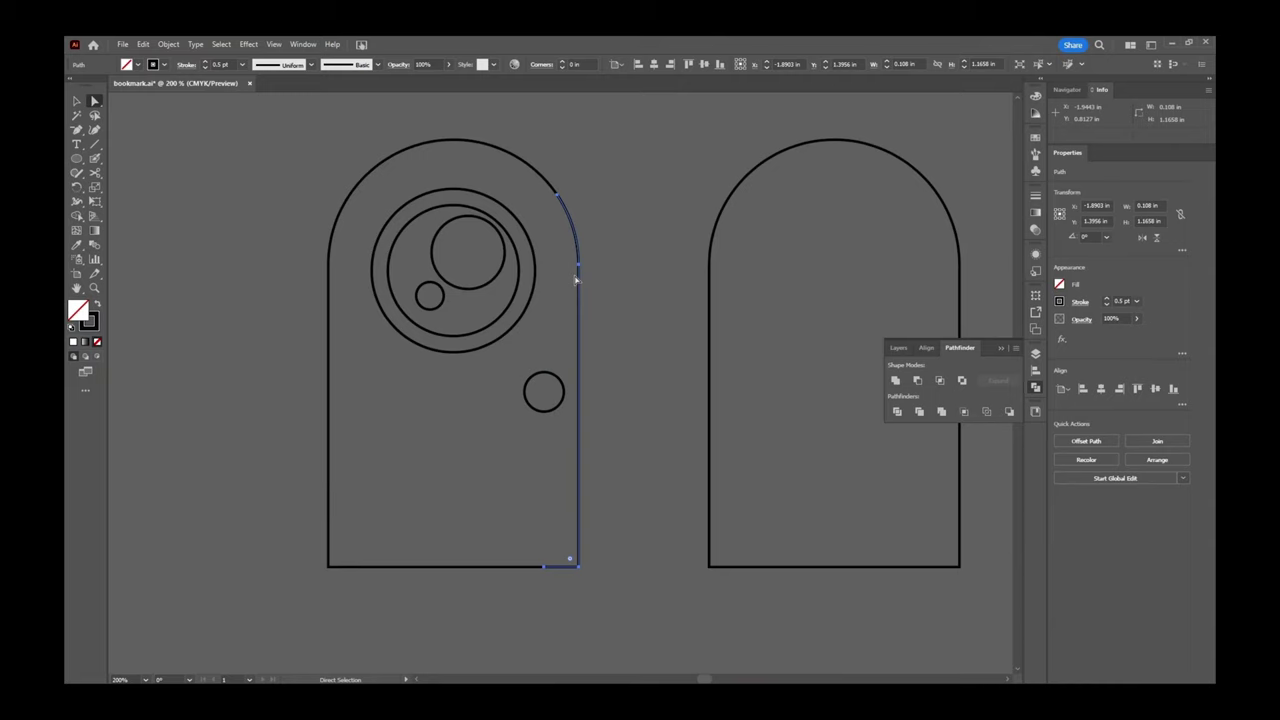
click(557, 198)
click(558, 200)
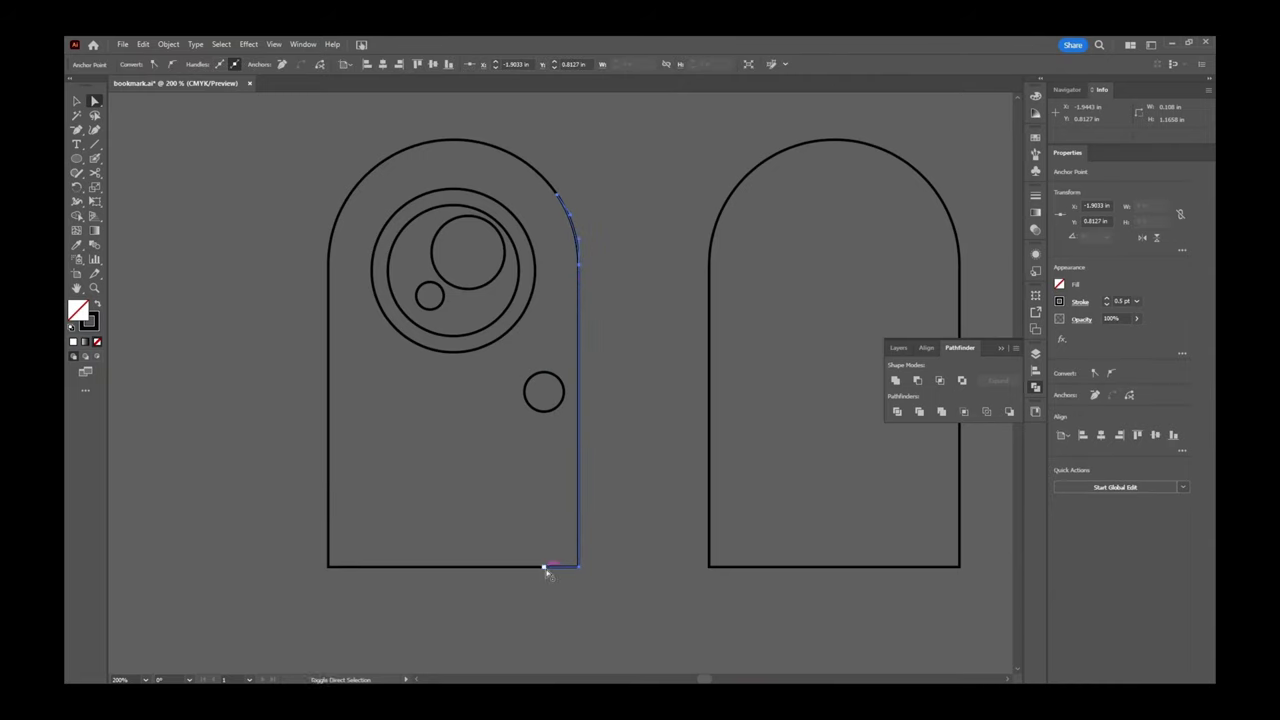
shift+click(545, 568)
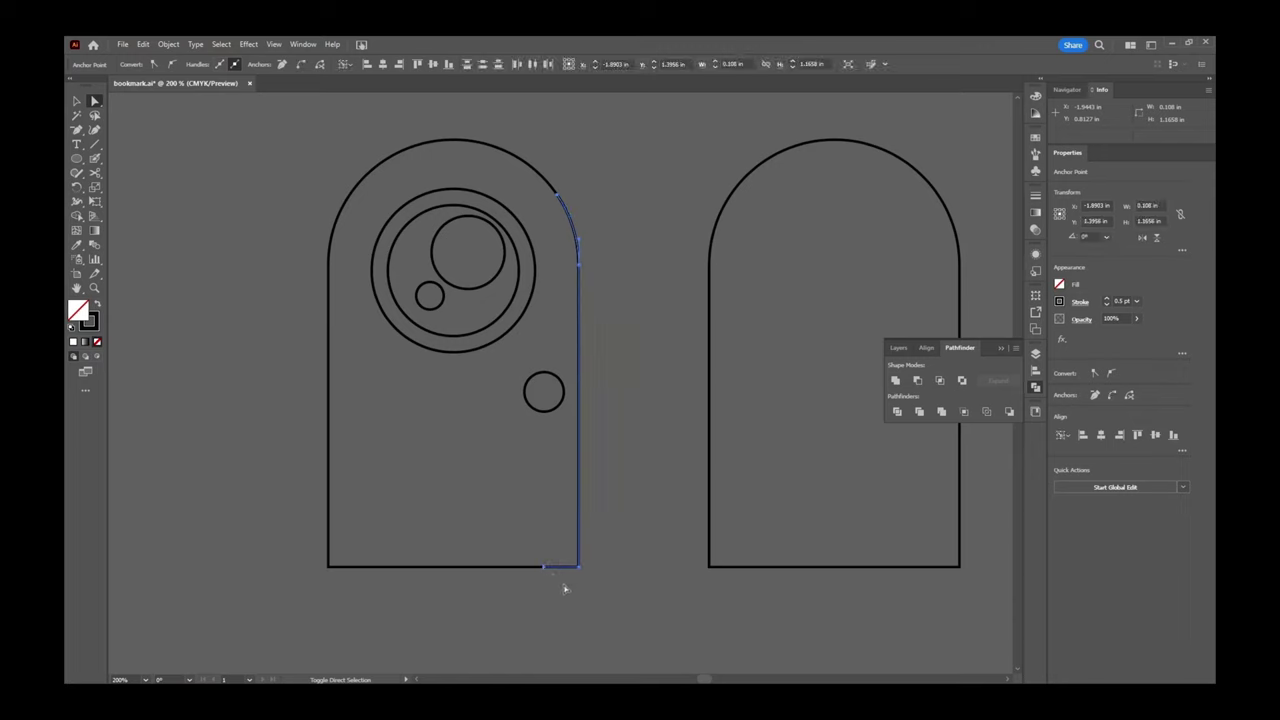
right_click(558, 200)
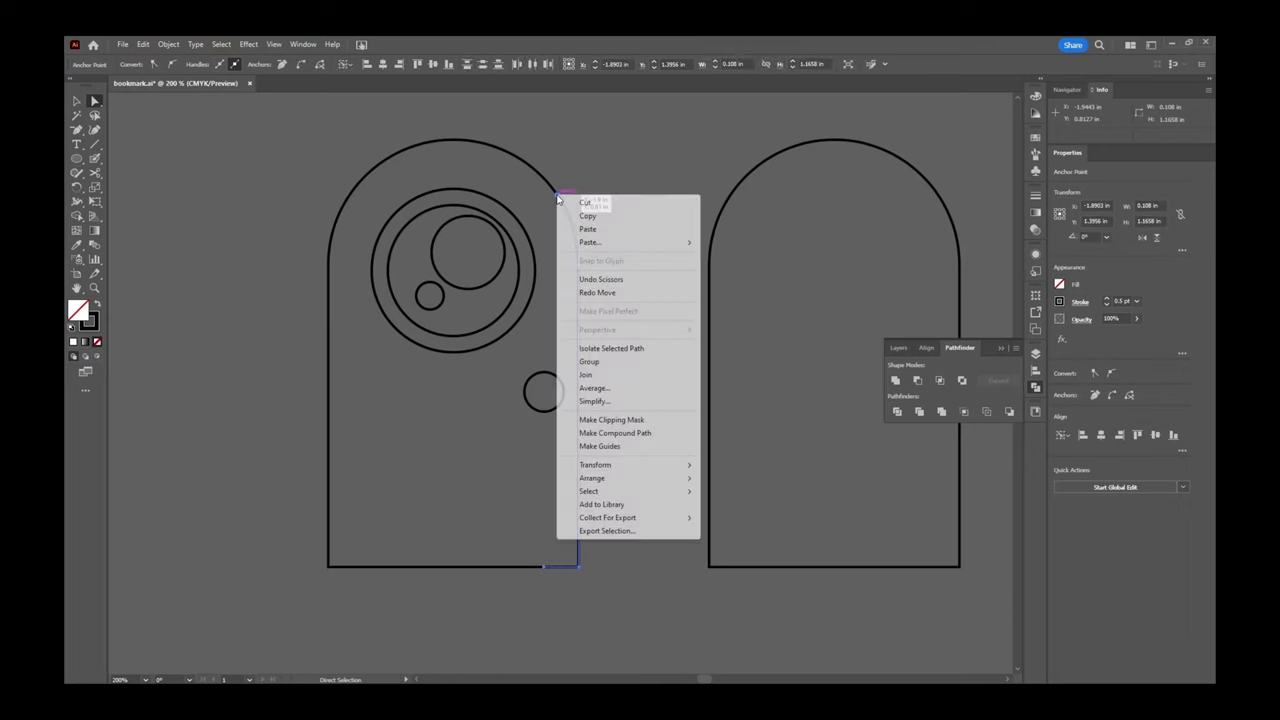
click(590, 375)
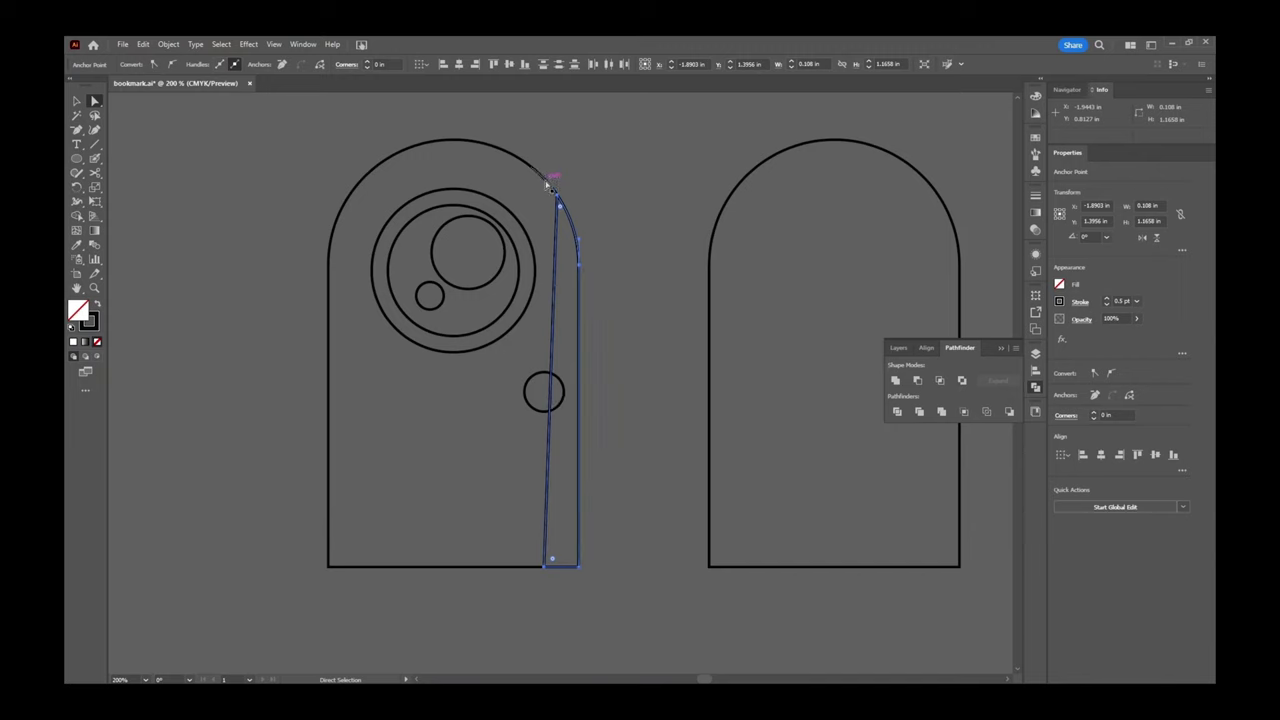
Join the arch piece and bottom piece next to the rightmost plank into a second closed plank.
key(v)
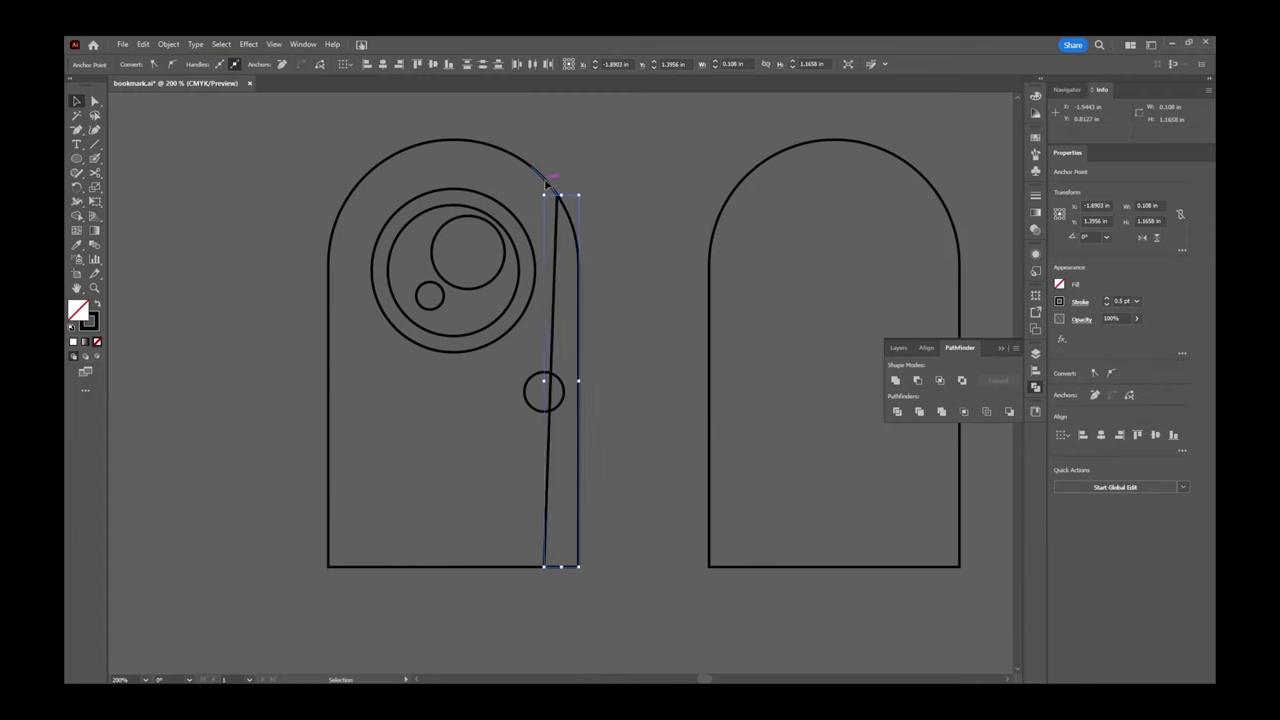
click(538, 178)
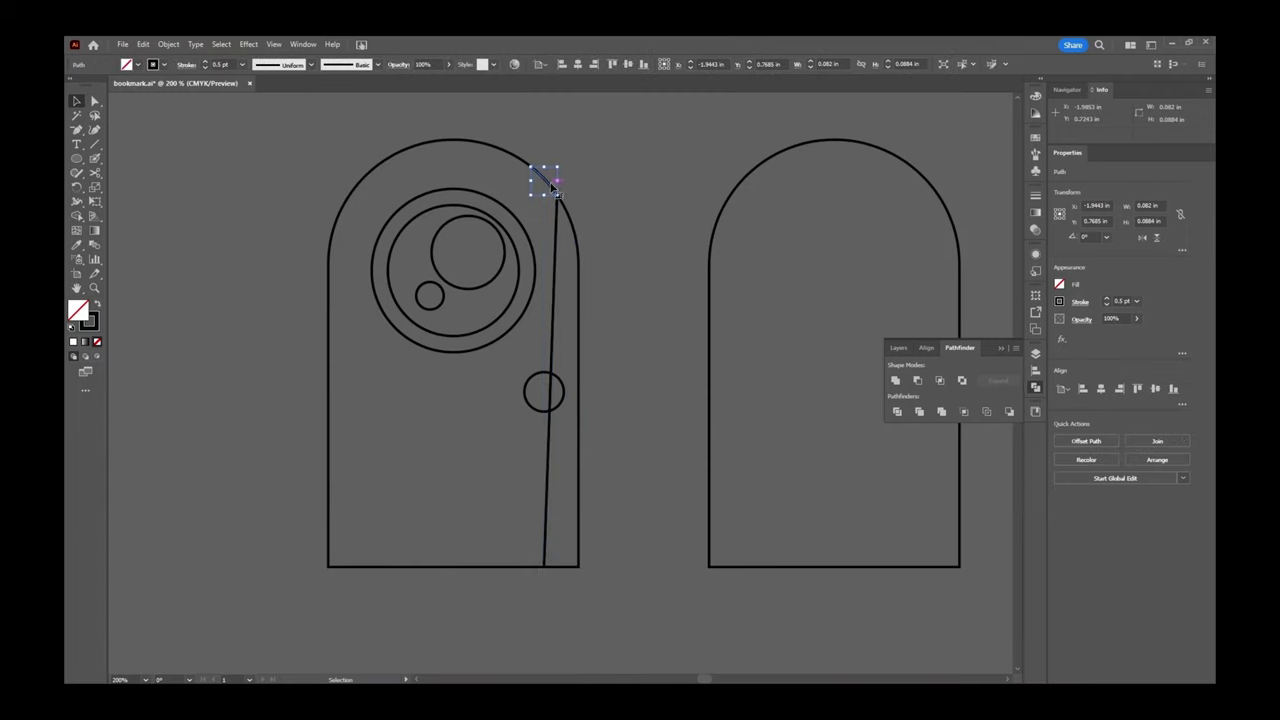
shift+click(535, 568)
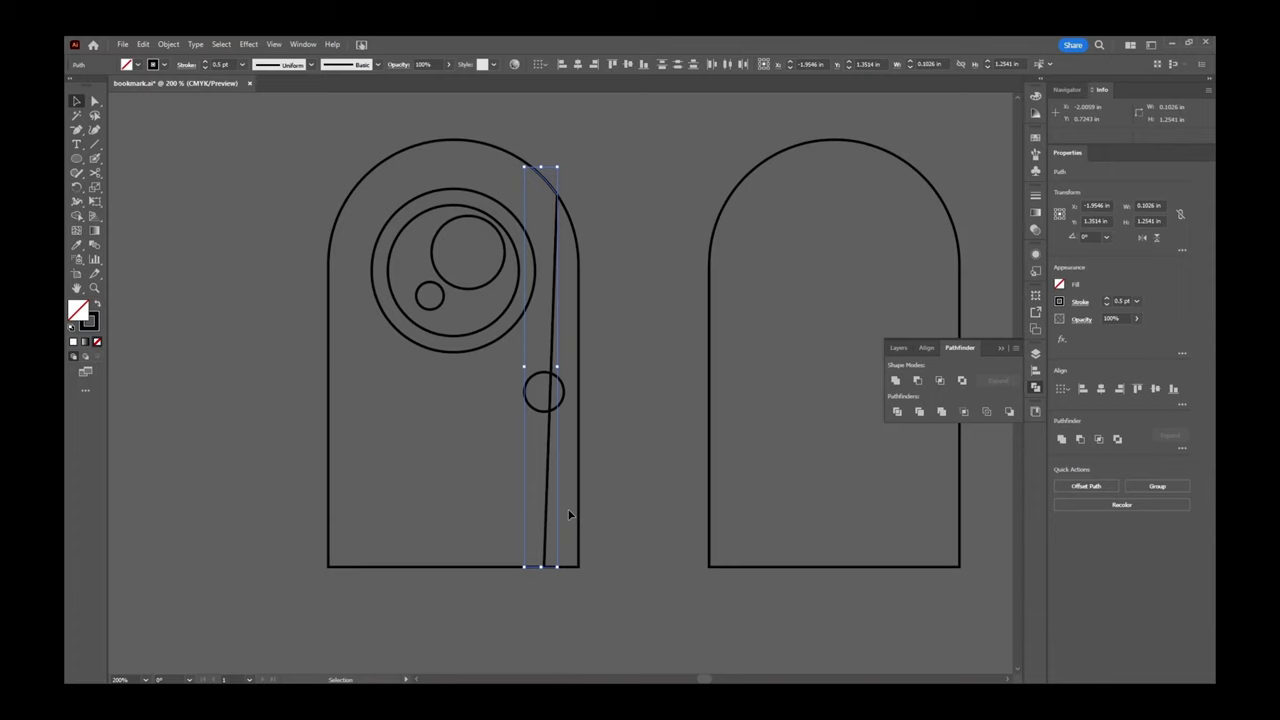
key(a)
key(v)
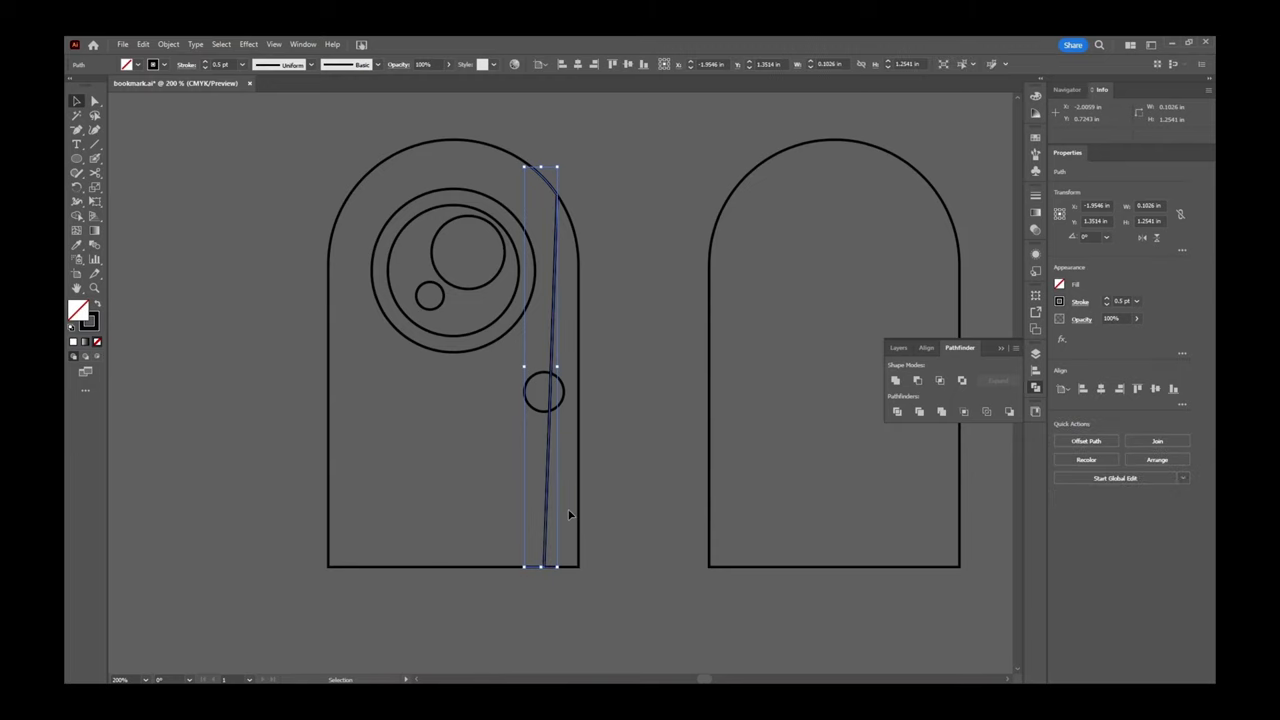
key(a)
key(v)
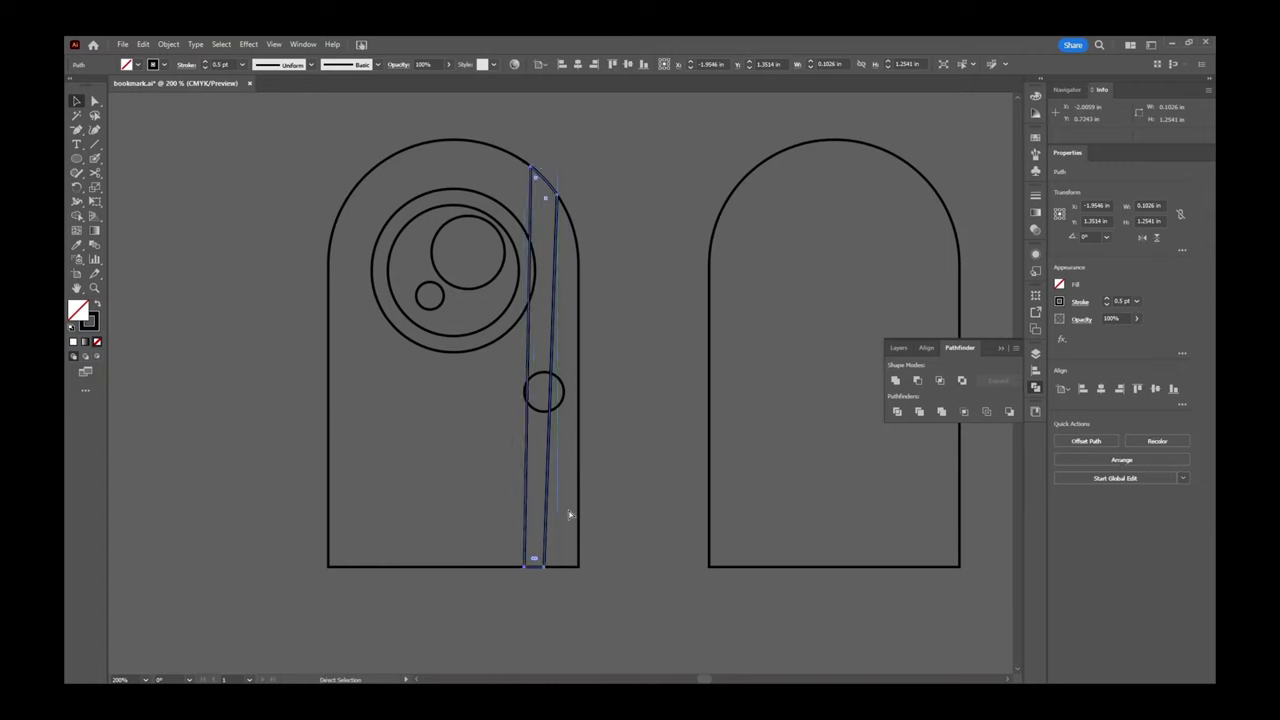
Join the next arch piece and bottom piece towards the door's centre into a third closed plank.
click(518, 153)
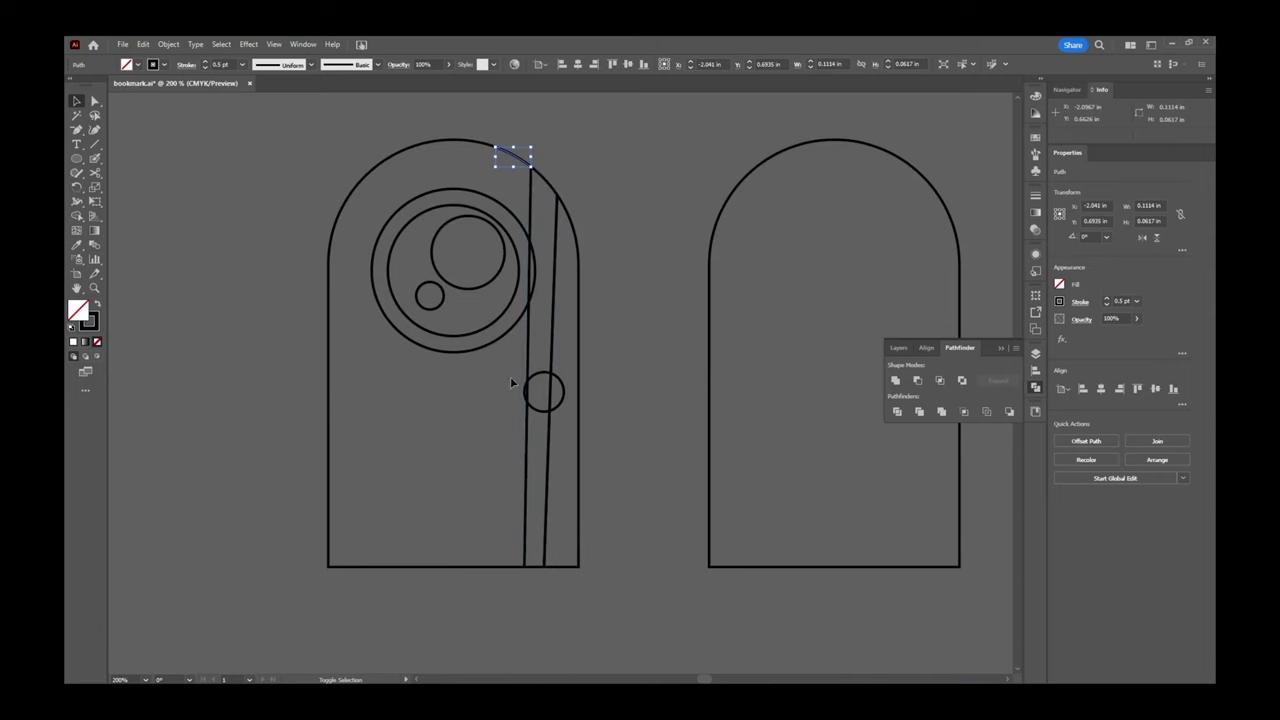
shift+click(507, 568)
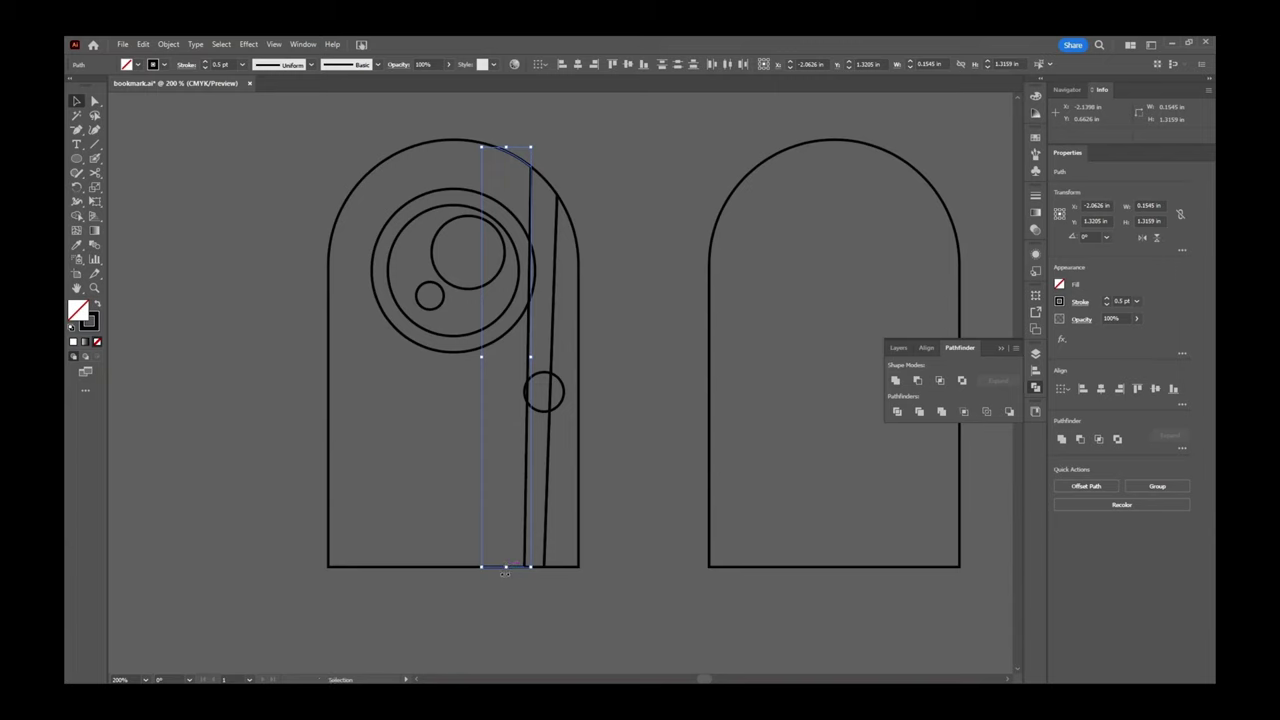
right_click(510, 566)
click(540, 394)
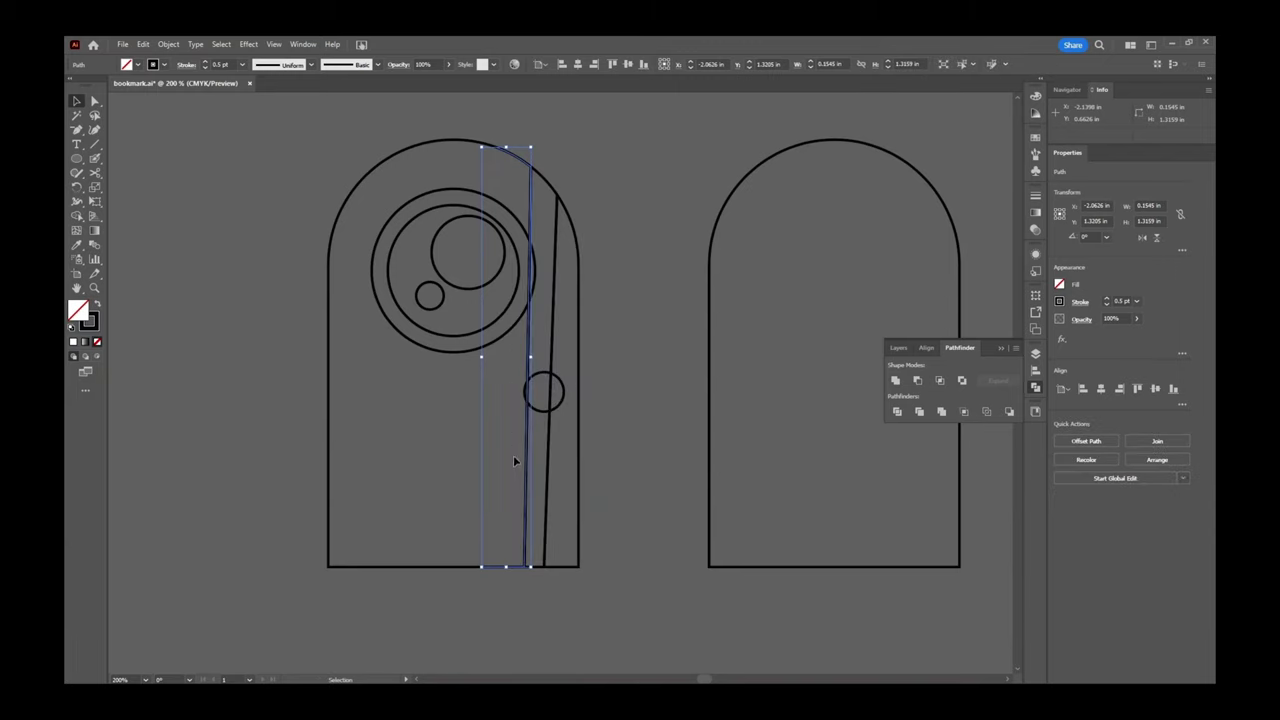
right_click(516, 570)
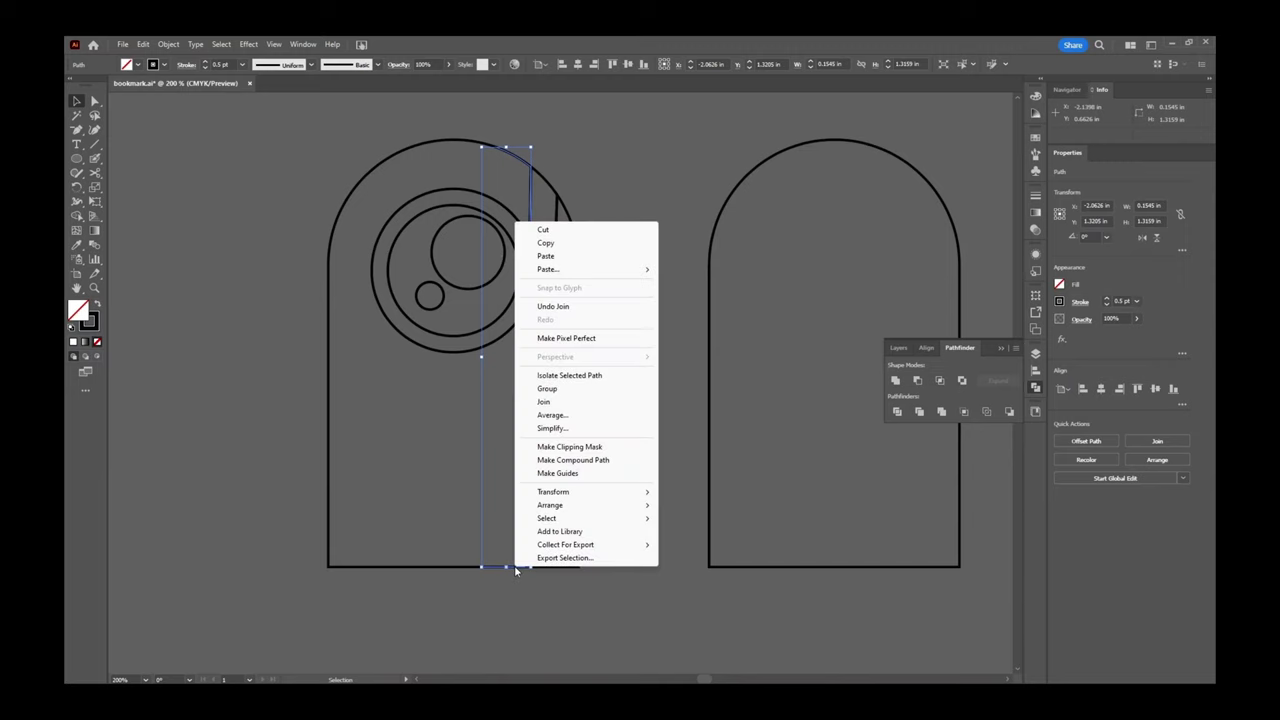
click(550, 401)
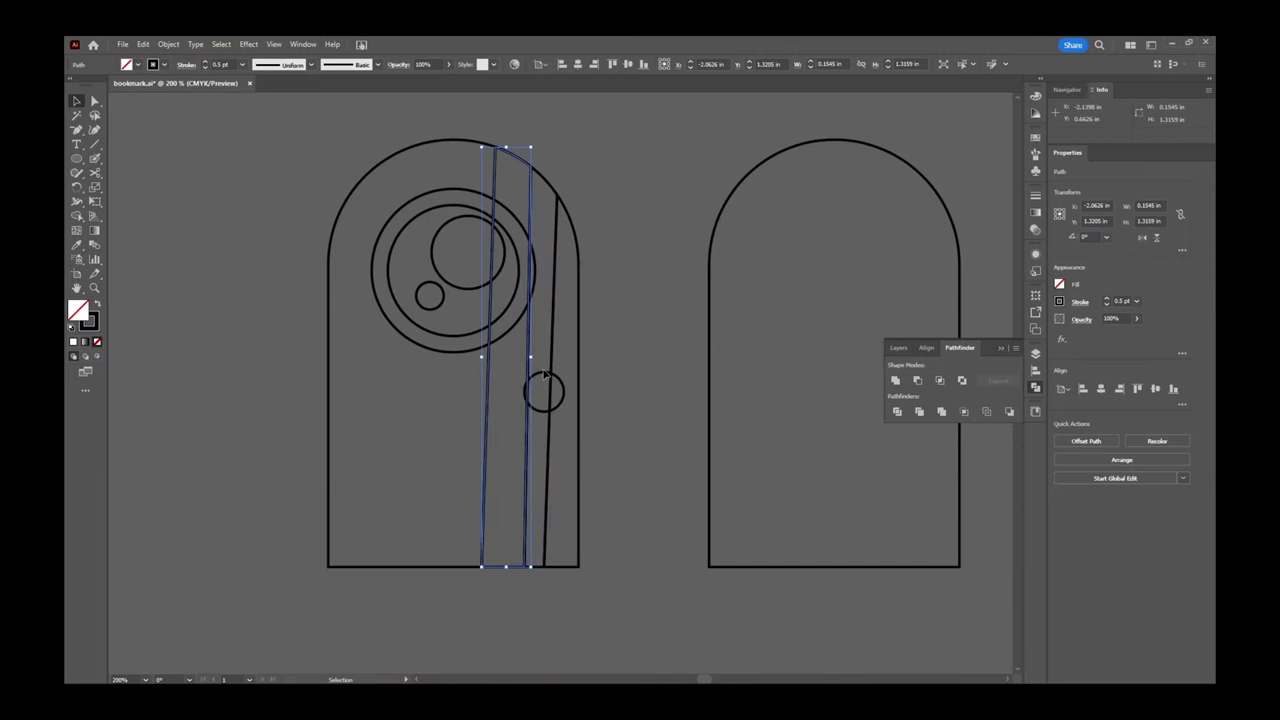
Cut the left door's top arch segment at its apex with the Scissors tool.
click(477, 142)
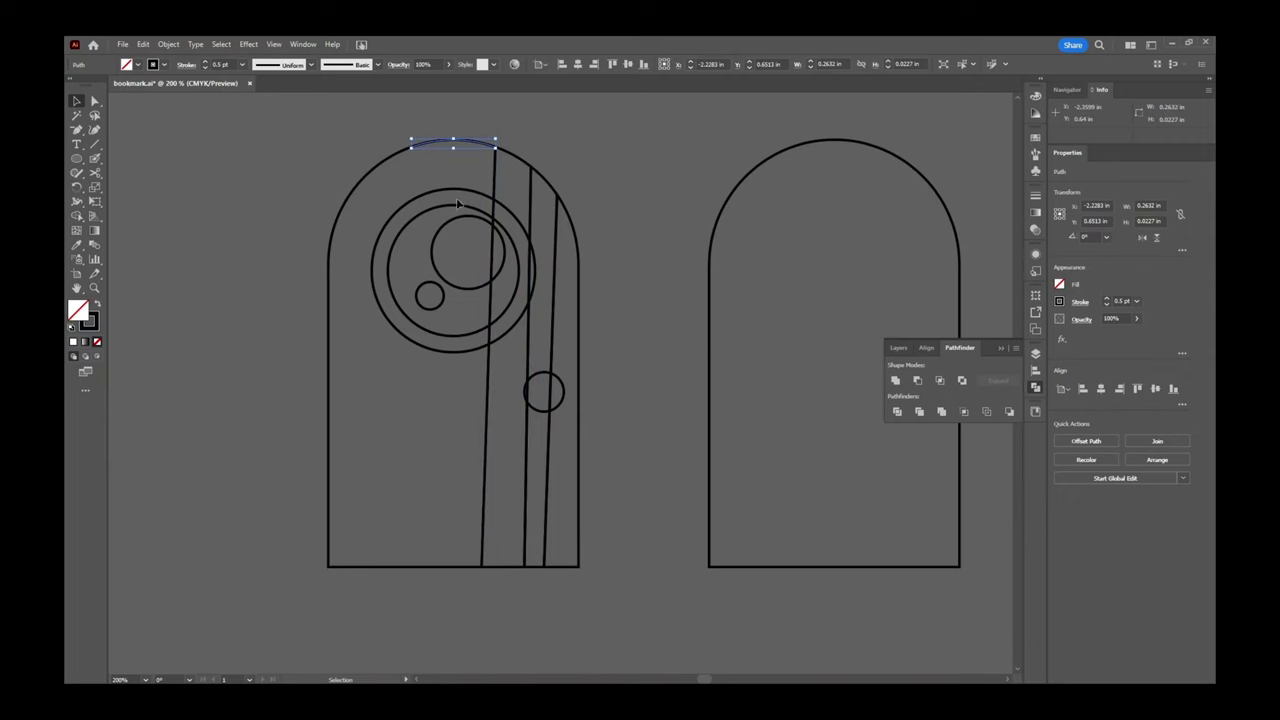
click(95, 172)
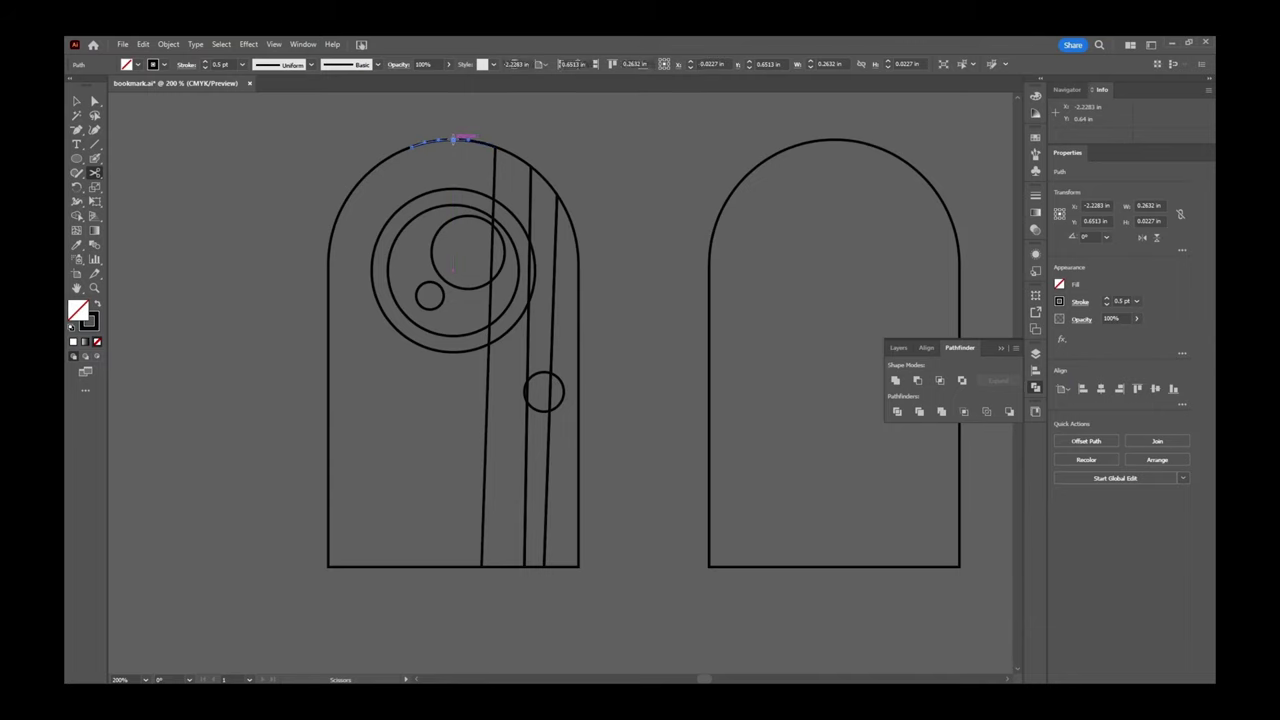
click(455, 139)
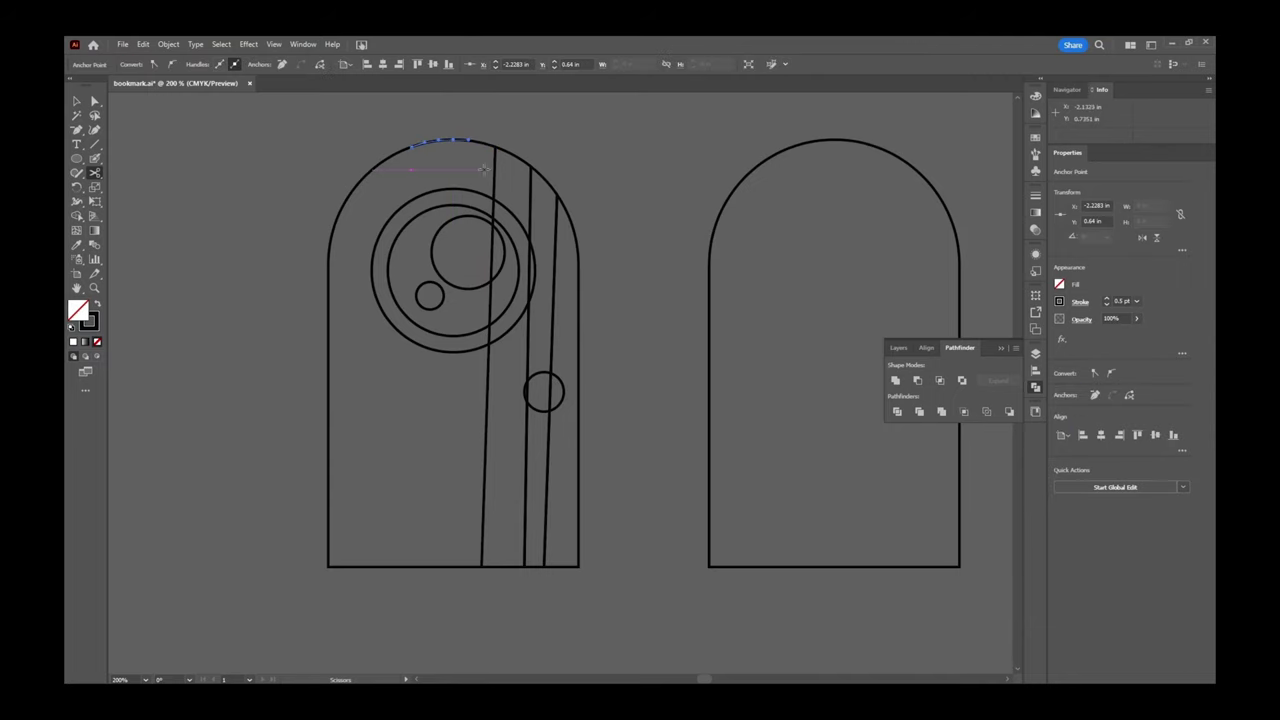
Join the arch piece just right of the apex with the bottom piece below it into a closed plank.
key(v)
click(488, 144)
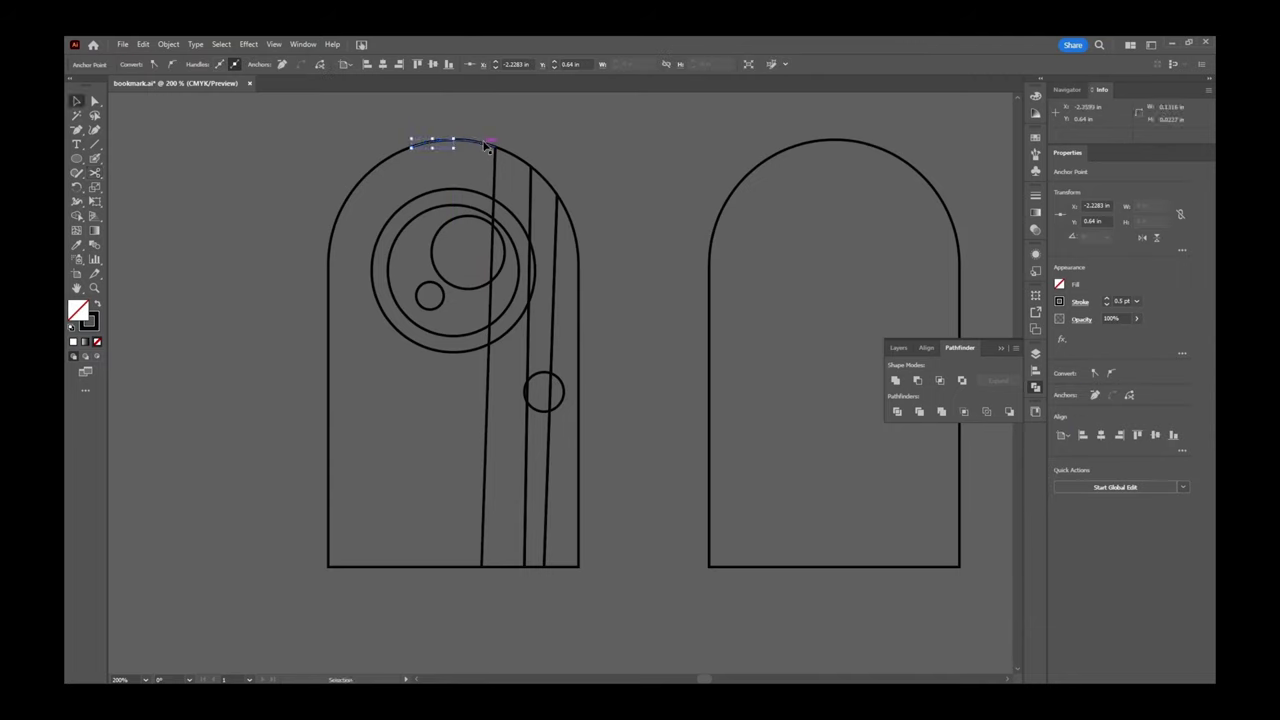
shift+click(464, 568)
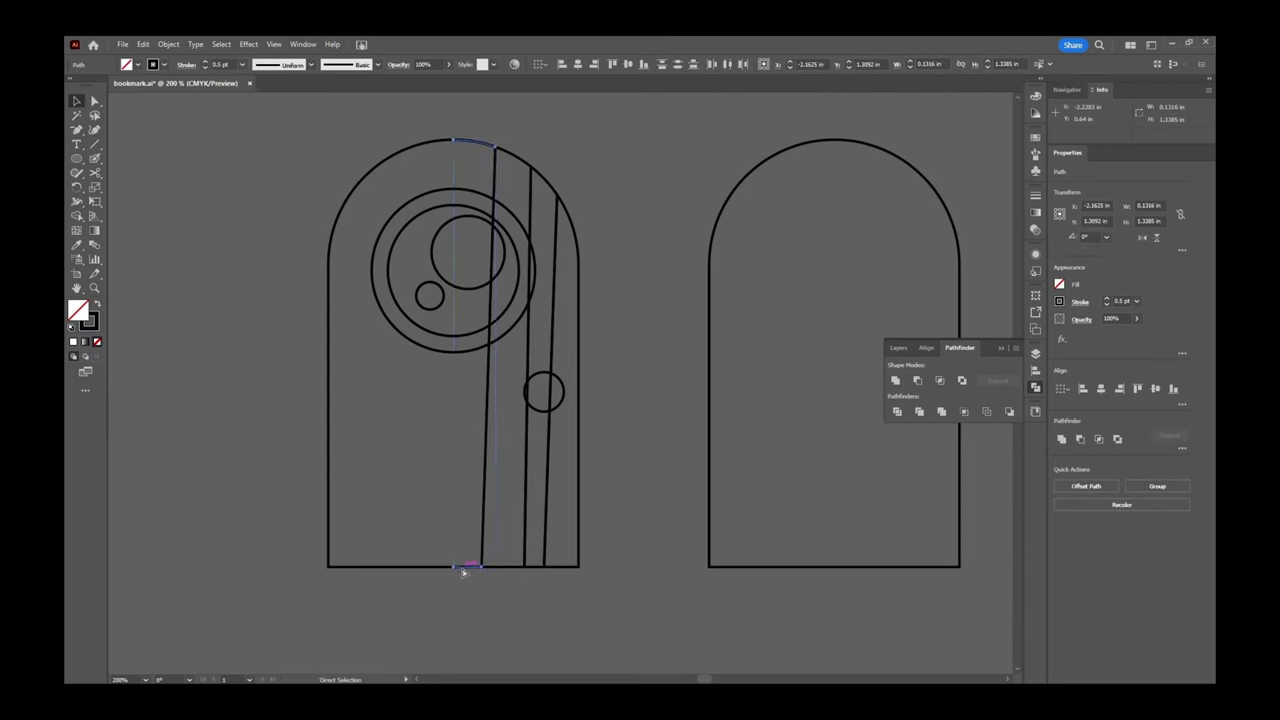
key(ctrl+j)
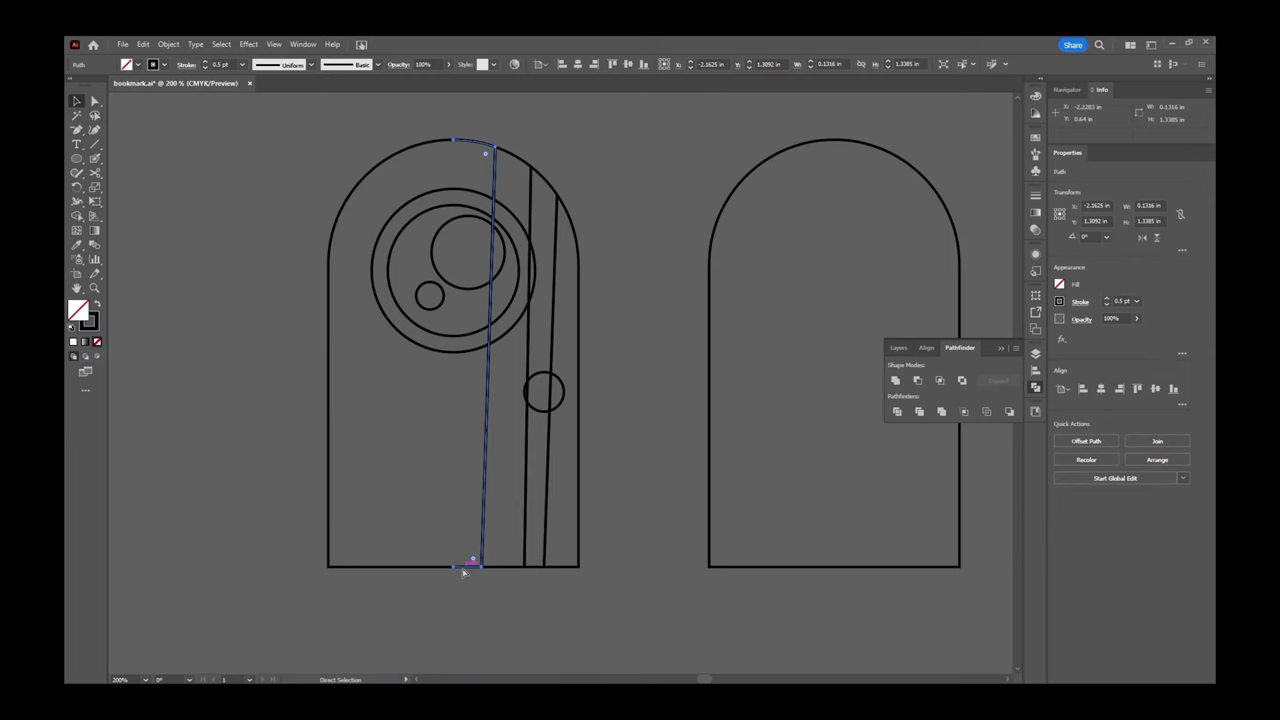
key(ctrl+j)
key(v)
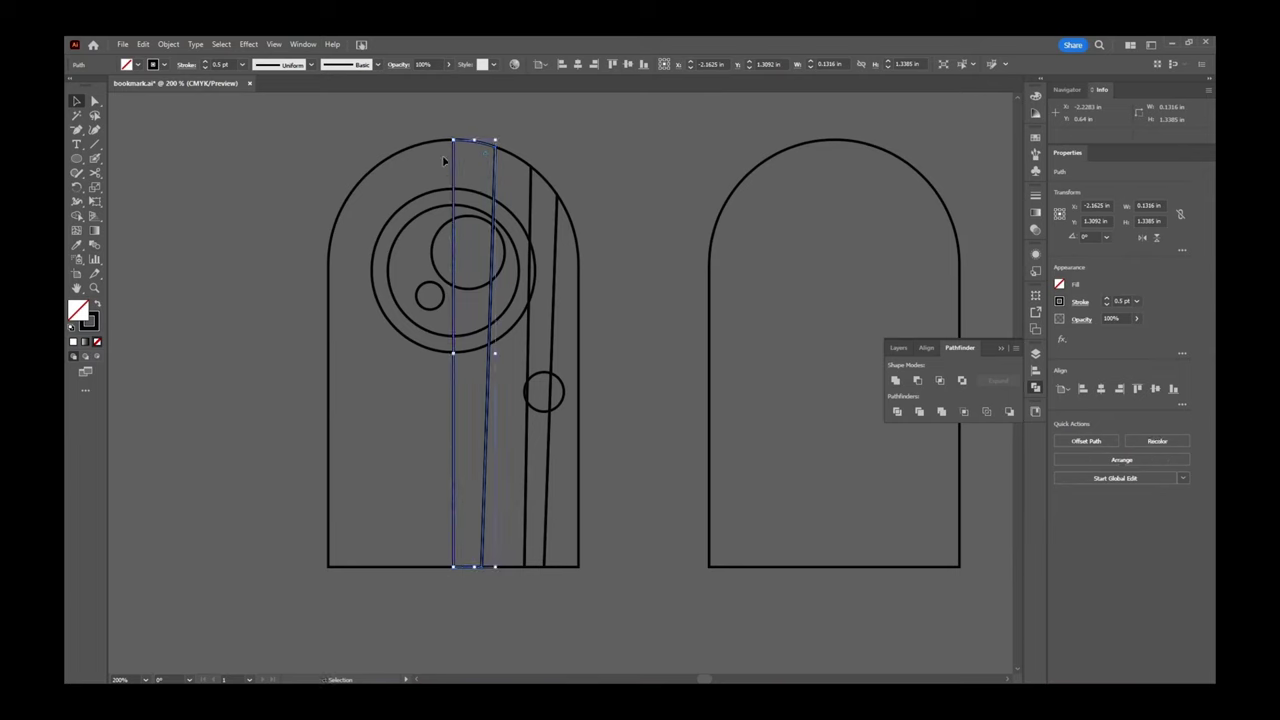
Join the arch piece just left of the apex with the bottom piece below it into a closed plank.
click(434, 150)
shift+click(435, 568)
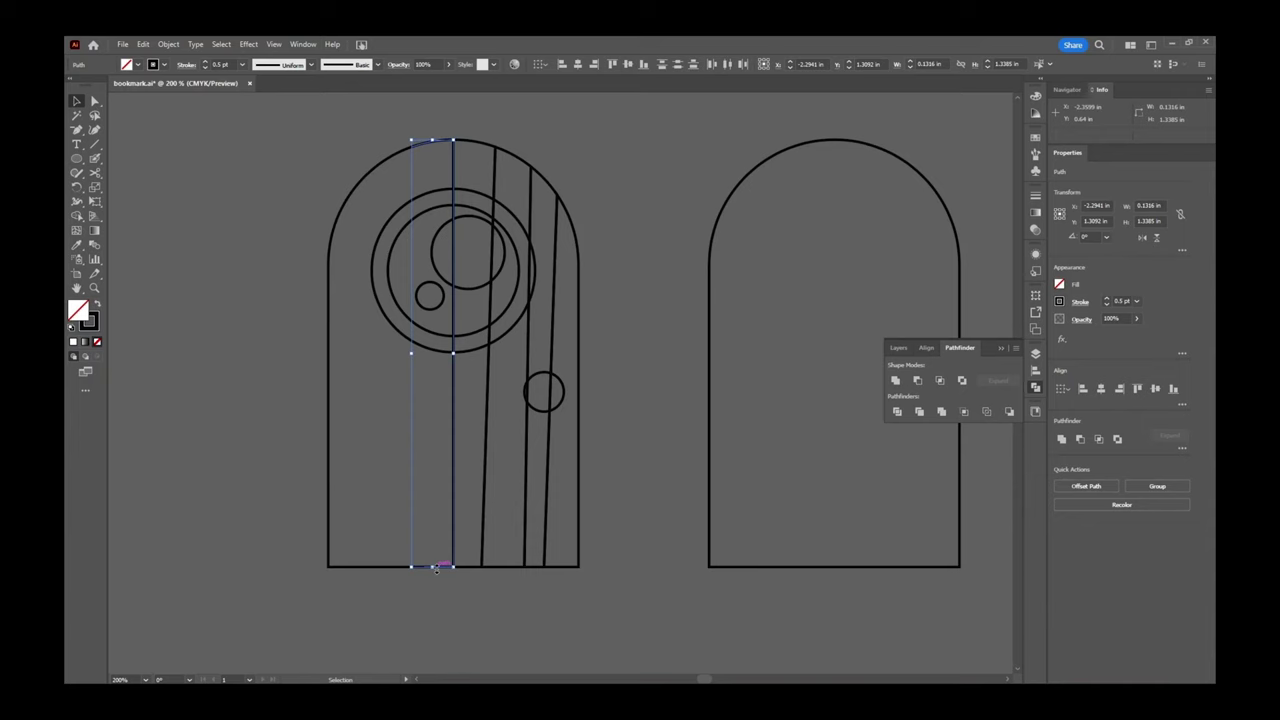
key(ctrl+j)
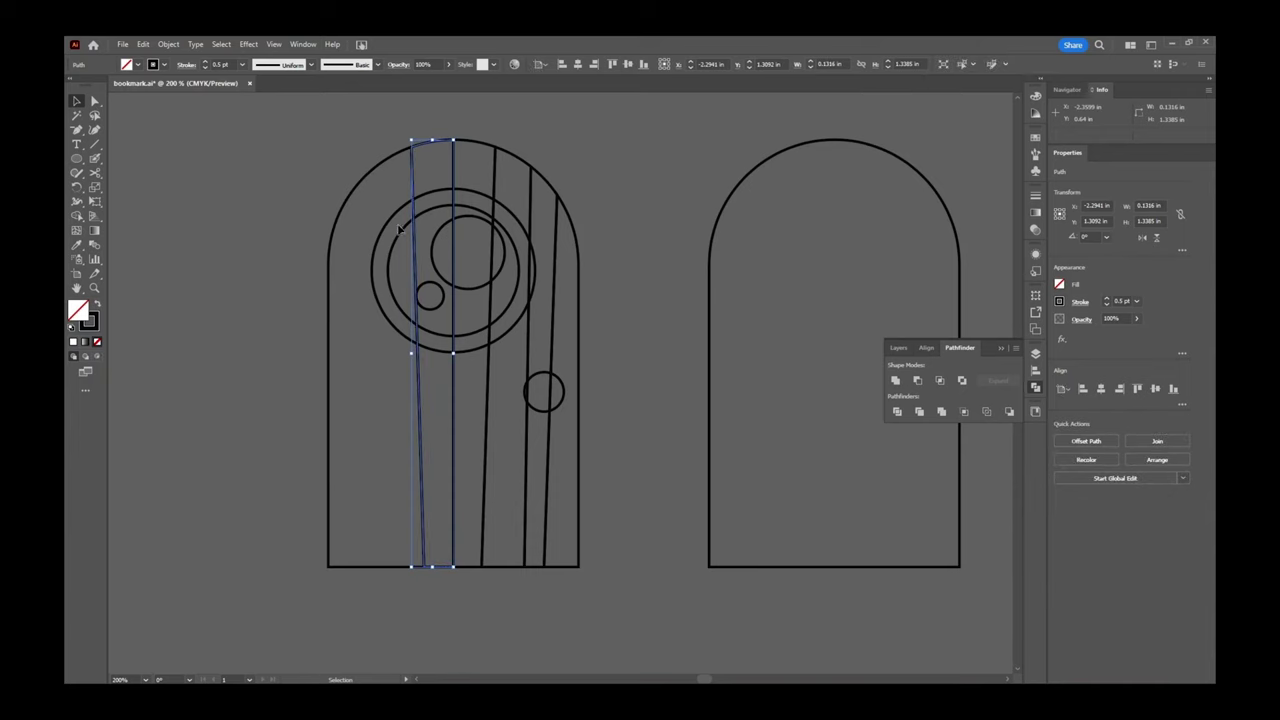
Pull the two planks beside the door's apex away to test that they are closed, and undo the moves.
click(390, 158)
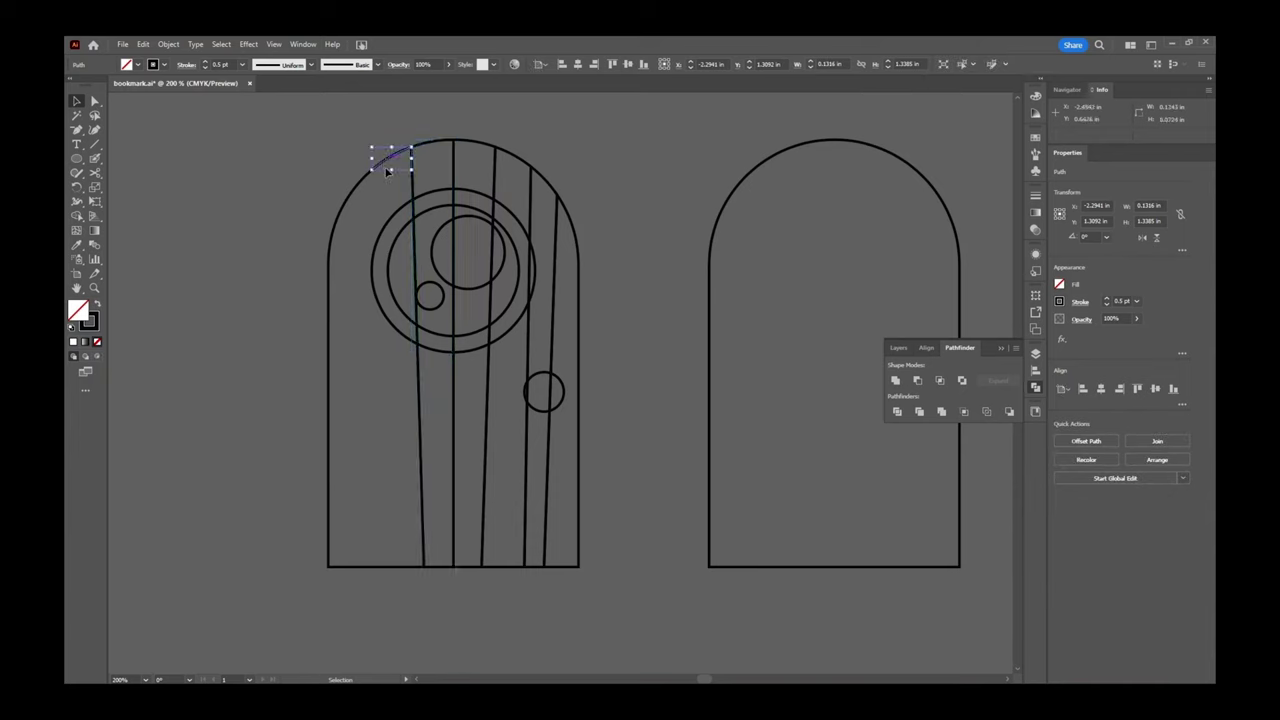
shift+click(407, 568)
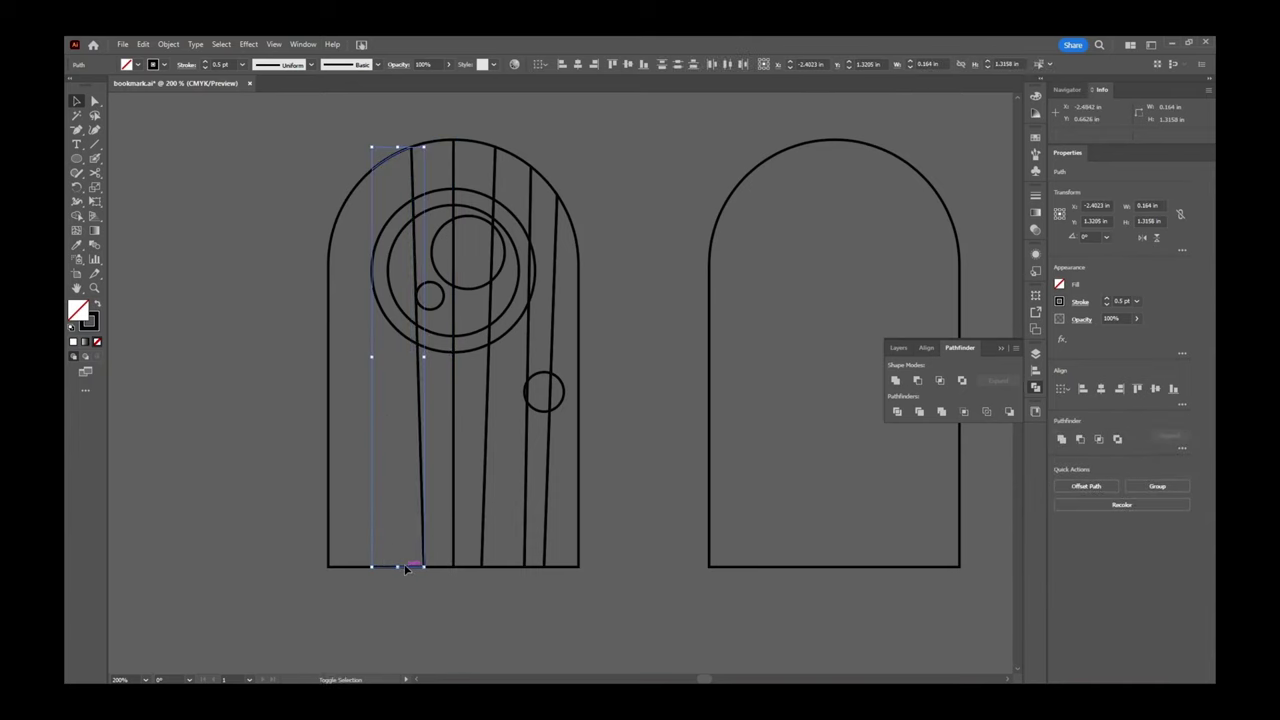
click(595, 140)
drag(434, 148, 635, 114)
key(ctrl+z)
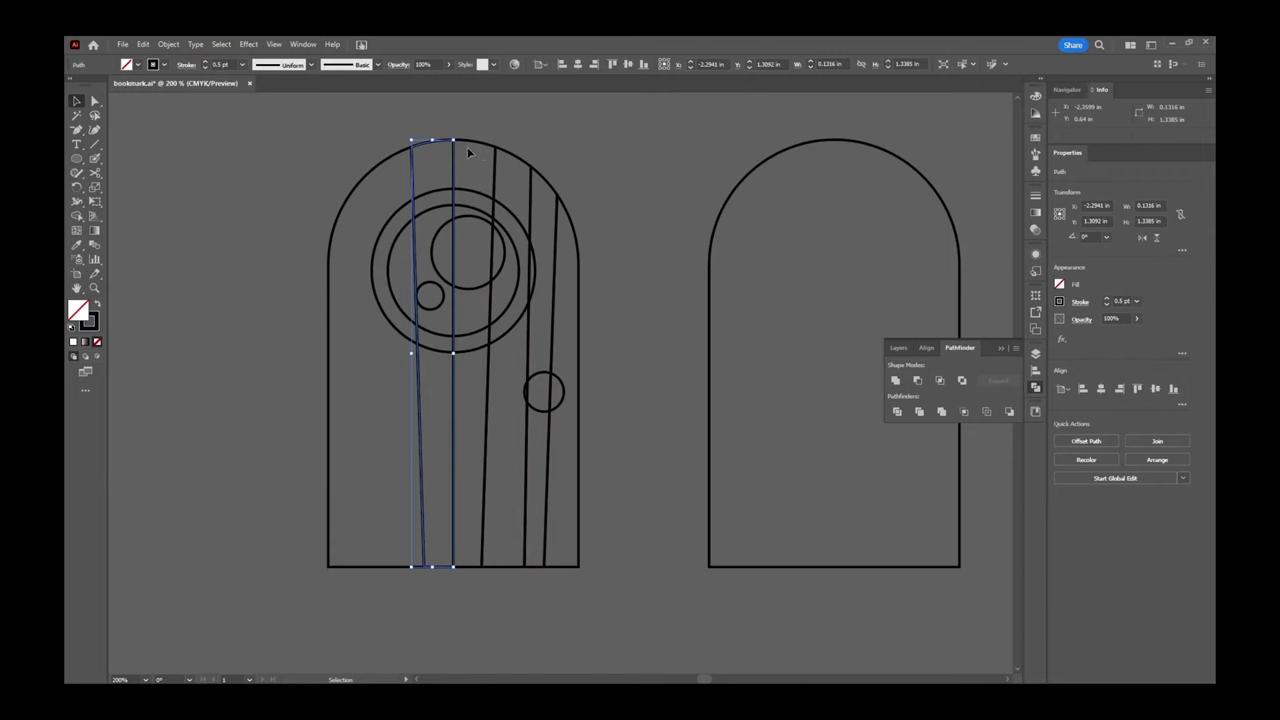
ctrl+click(456, 153)
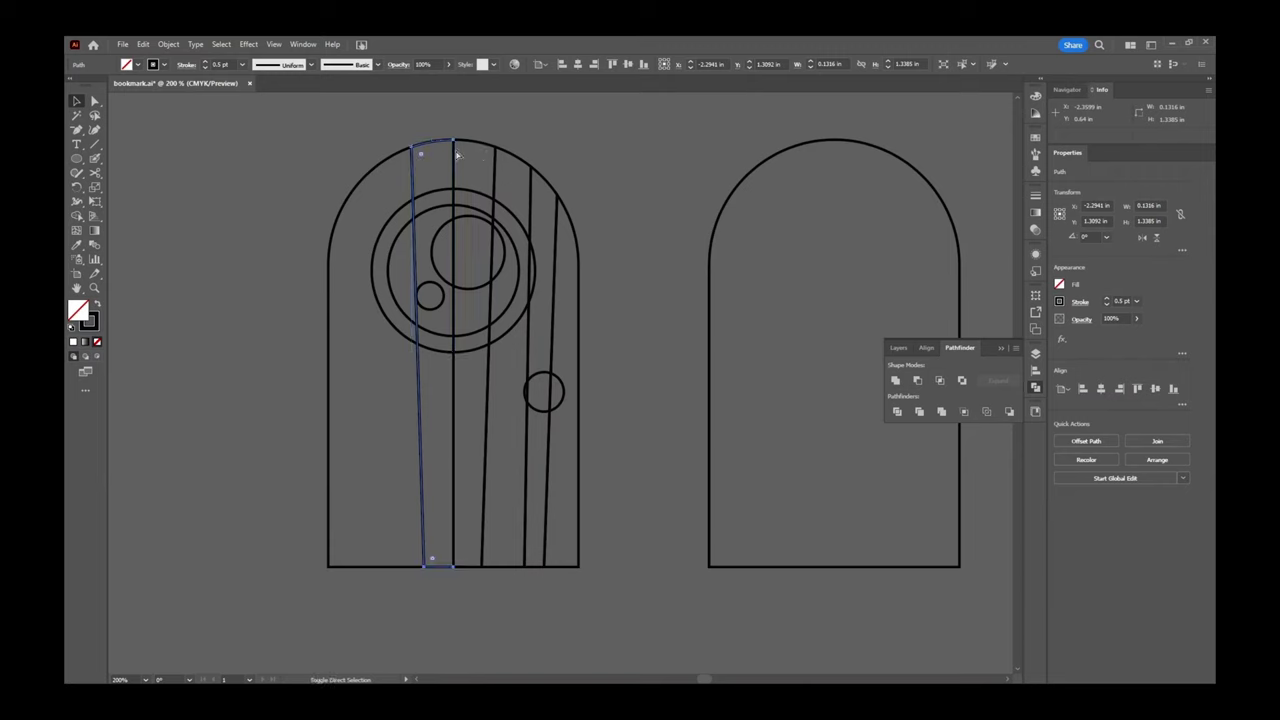
click(456, 153)
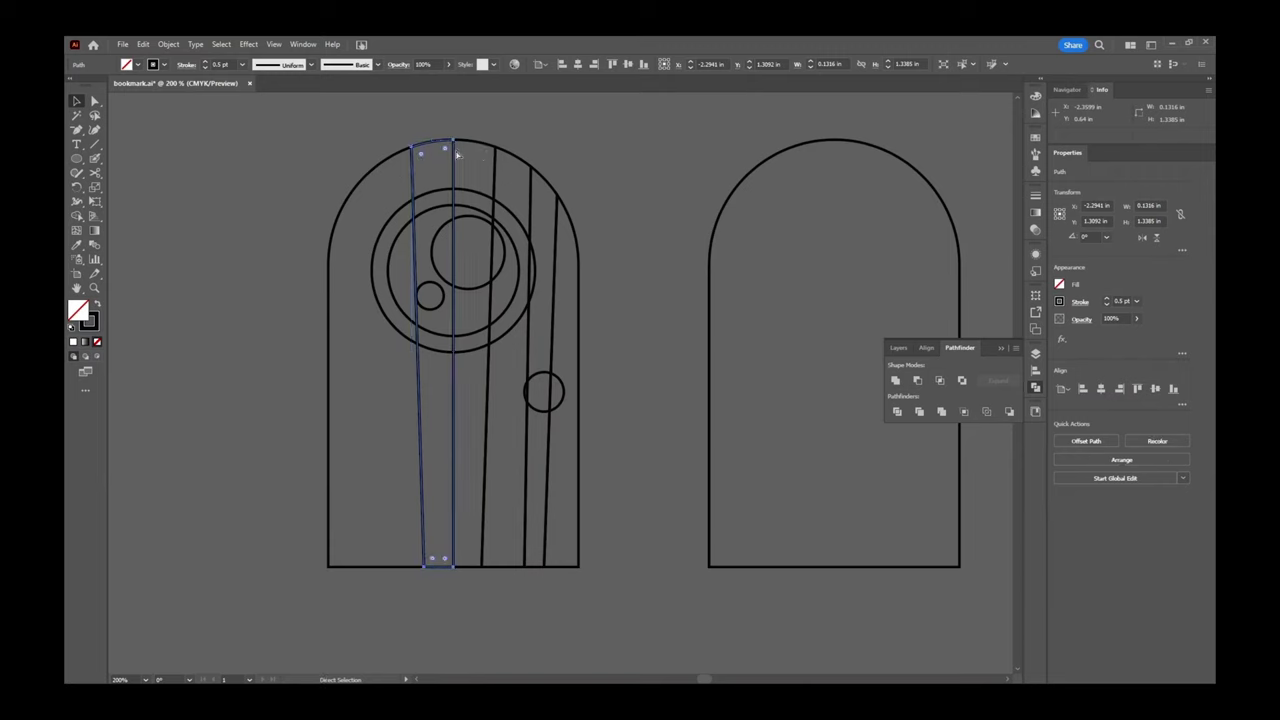
click(472, 150)
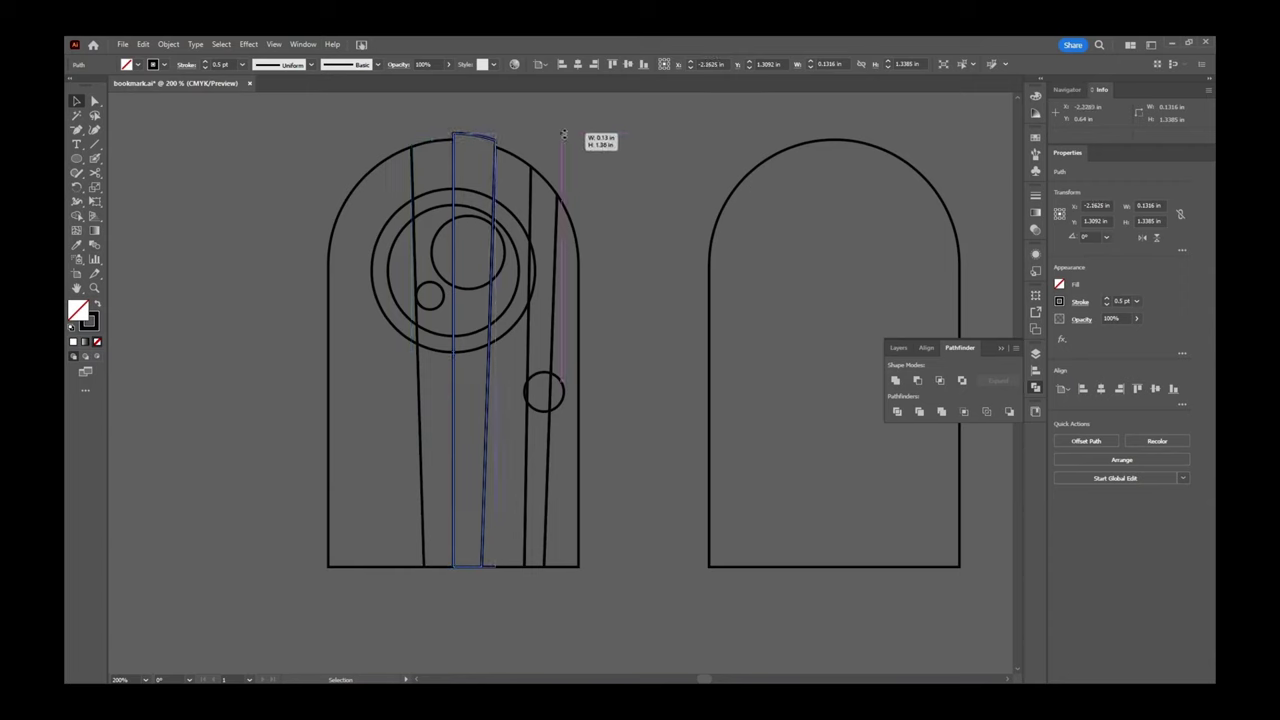
key(v)
click(505, 128)
drag(471, 143, 590, 134)
key(ctrl+z)
Join the second arch piece left of the apex with the bottom piece below it into a closed plank.
click(393, 160)
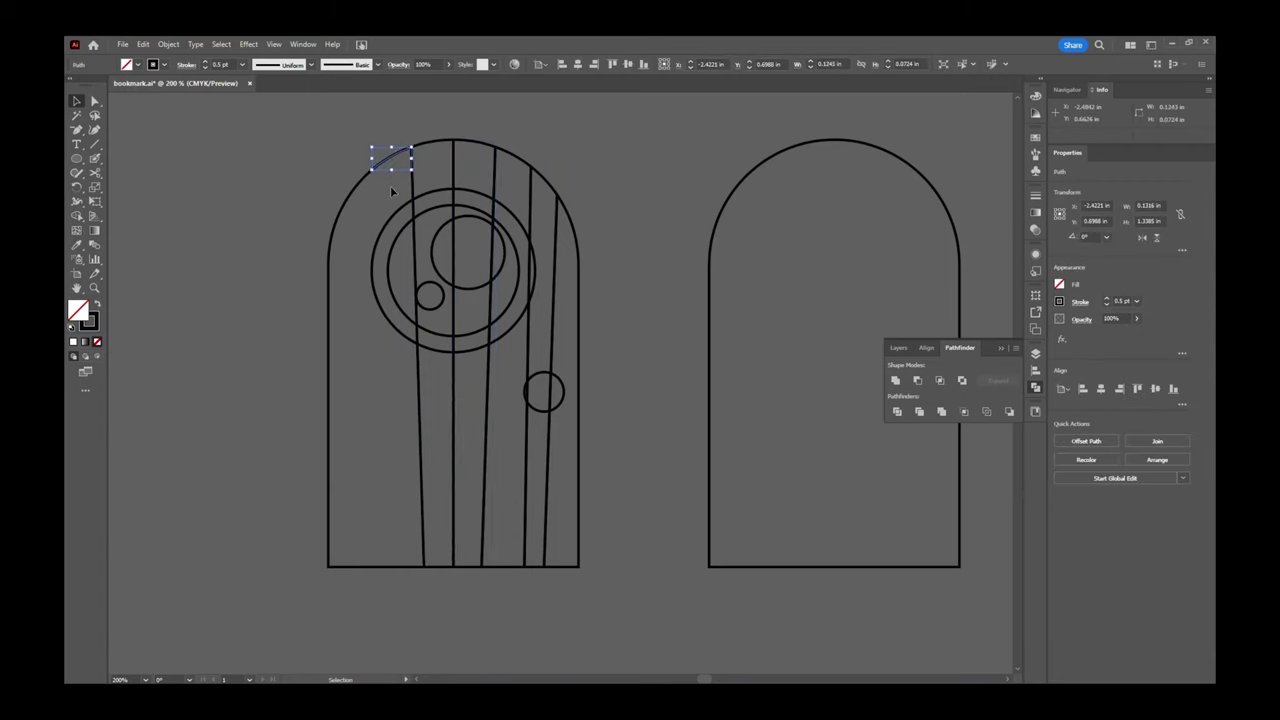
shift+click(410, 569)
key(a)
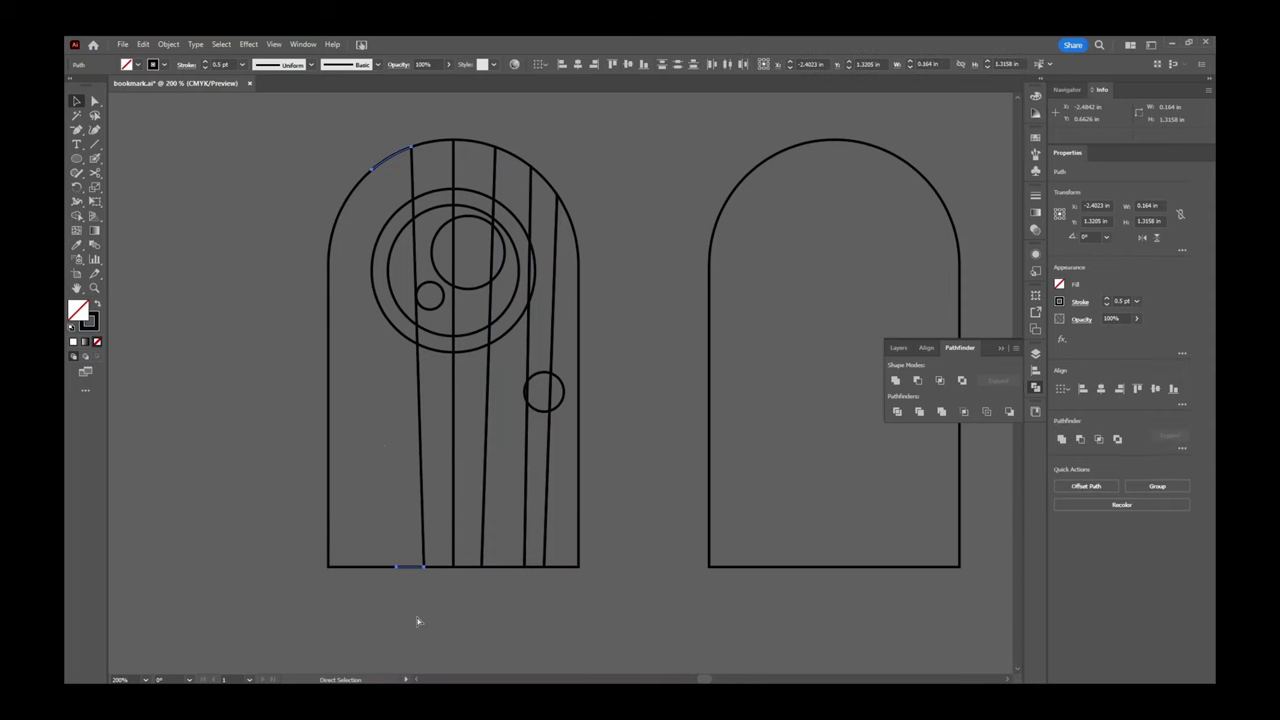
key(ctrl+j)
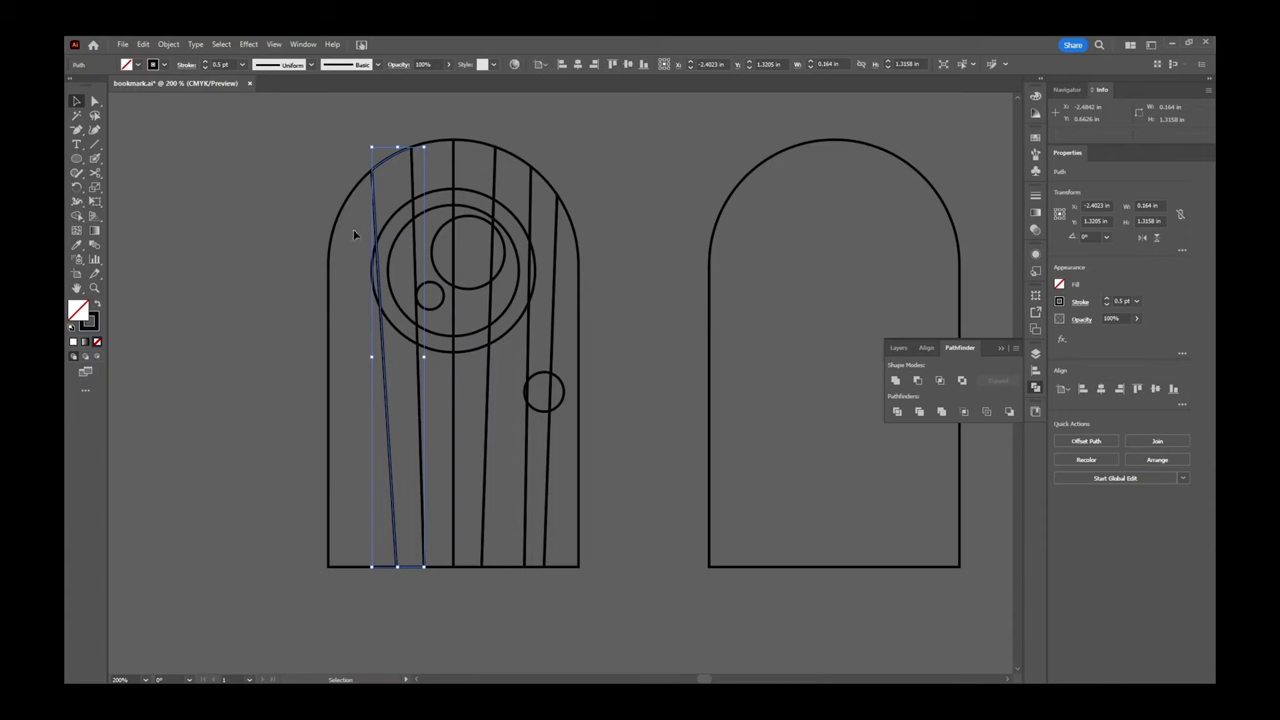
Join the next arch piece towards the door's left edge with its matching bottom piece into a closed plank.
click(358, 192)
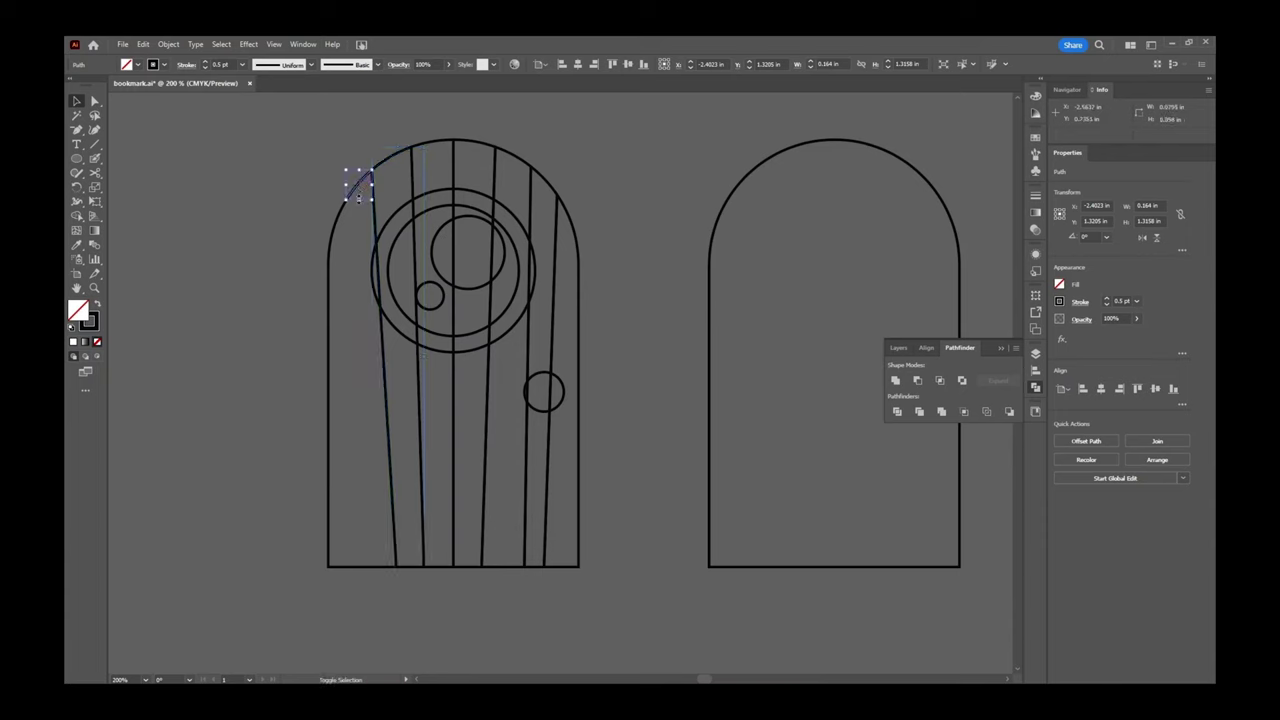
shift+click(389, 566)
key(a)
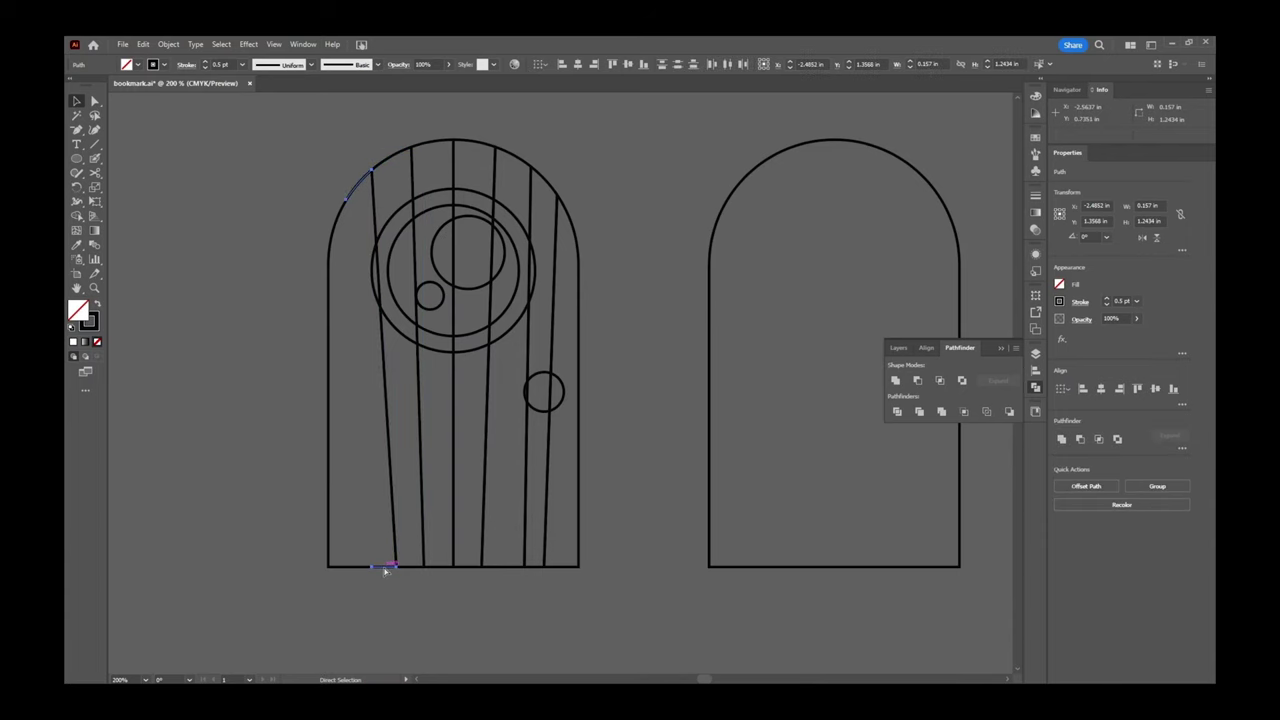
key(ctrl+j)
key(v)
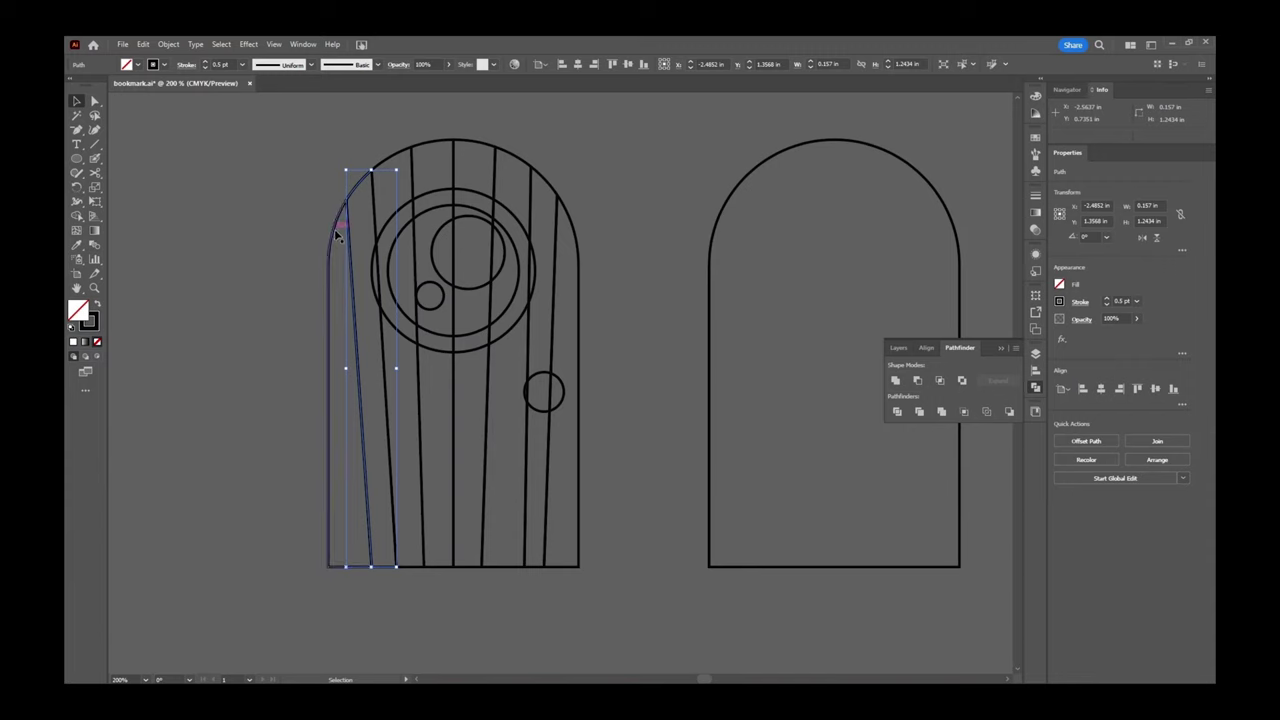
Shift the bottom ends of the door's two leftmost plank seams slightly outwards along the base, for both neighbouring planks.
click(325, 622)
key(a)
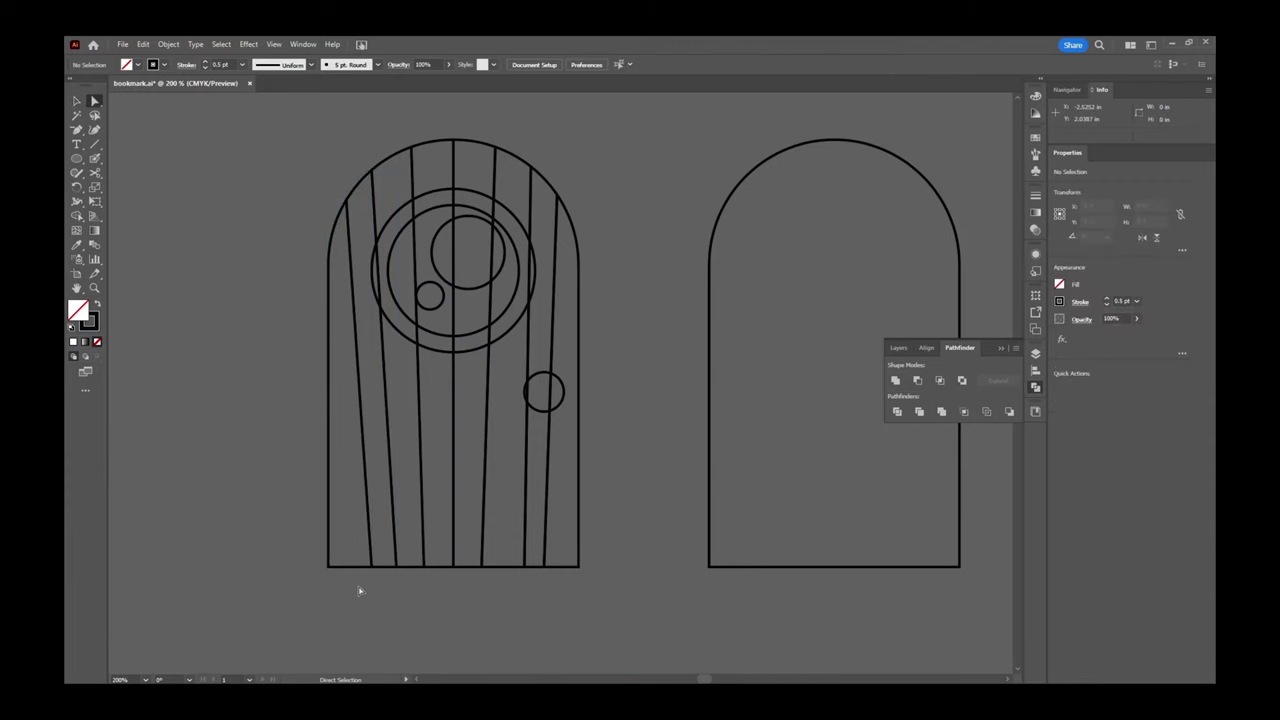
click(378, 563)
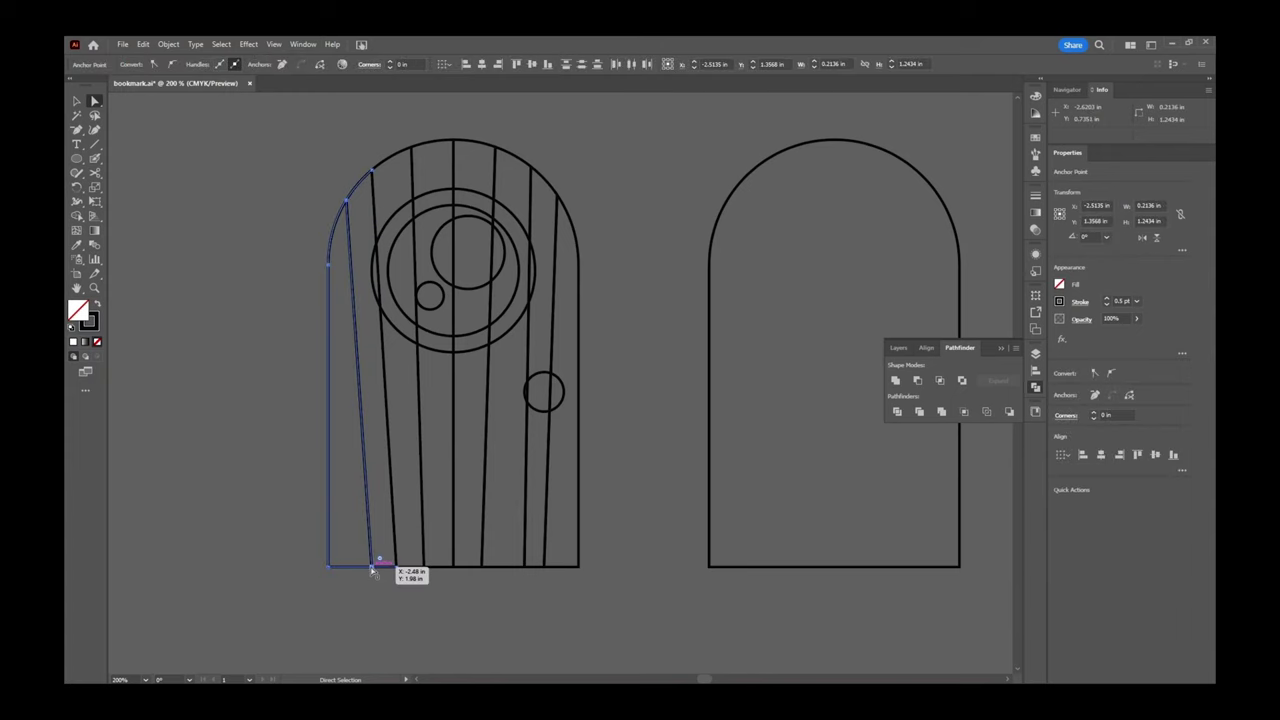
mouse_move(372, 568)
mouse_down()
mouse_move(356, 569)
mouse_move(402, 566)
mouse_move(391, 574)
mouse_up()
click(403, 564)
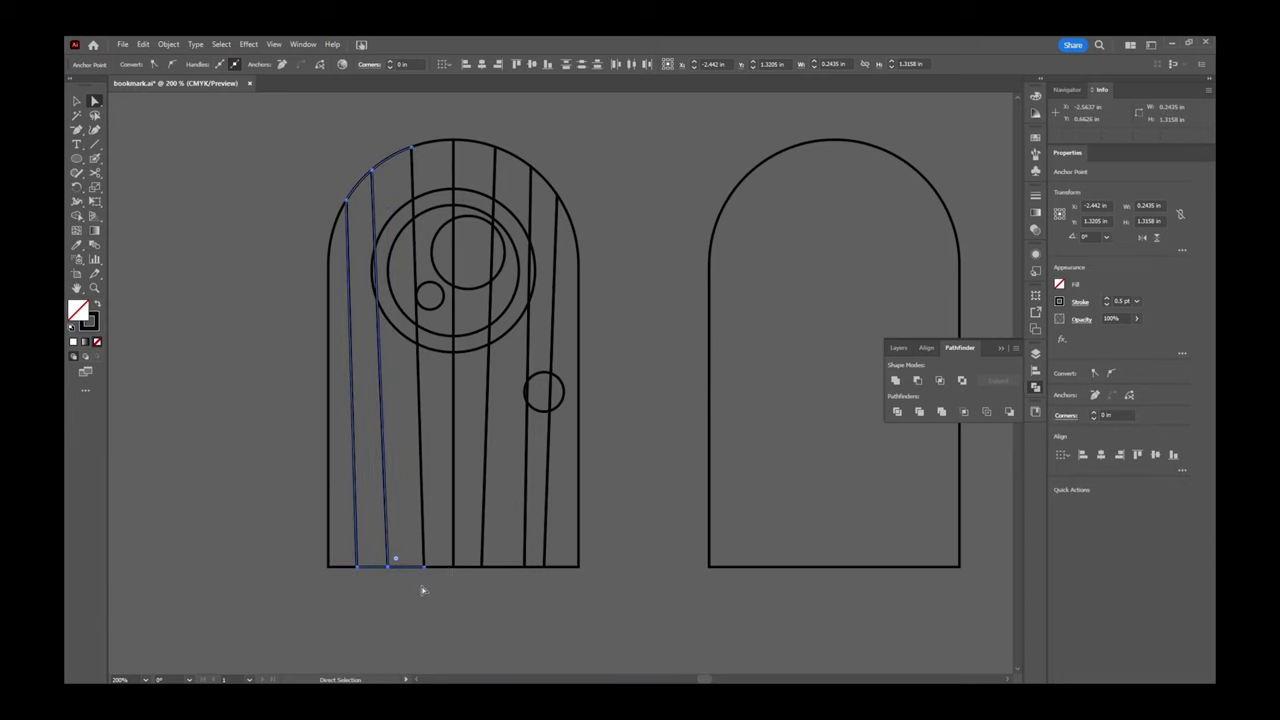
click(424, 591)
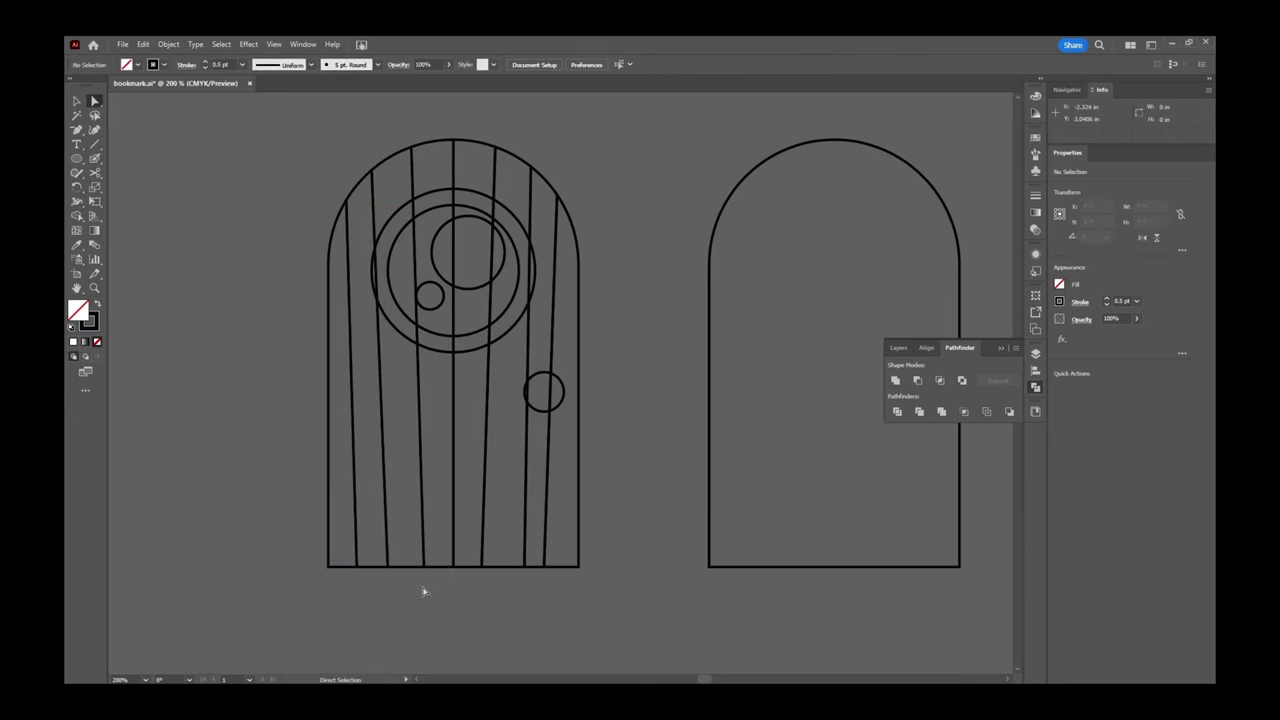
Close the open outline of the outermost piece along the door's left edge into a plank.
key(v)
key(a)
click(329, 535)
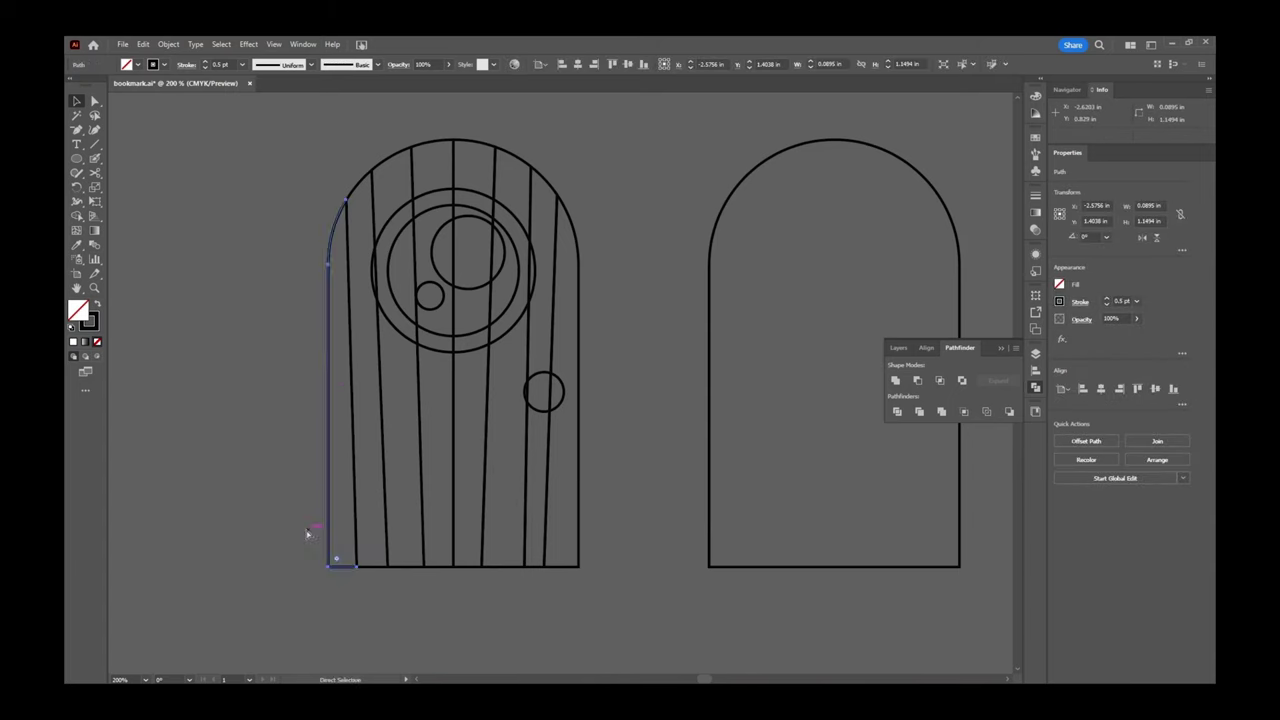
click(305, 528)
key(v)
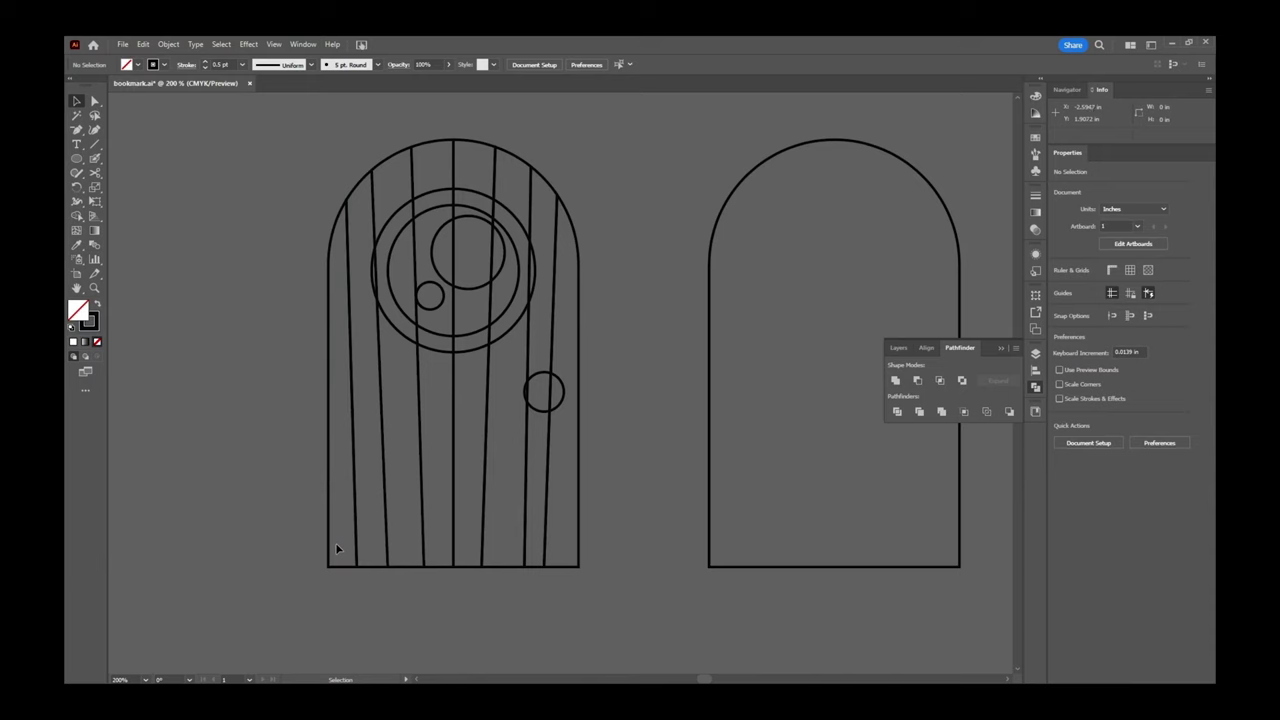
click(331, 550)
drag(323, 548, 237, 546)
key(a)
drag(354, 523, 300, 525)
key(ctrl+z)
key(ctrl+z)
Select the left and centre planks one after another to check their outlines.
key(v)
key(a)
click(373, 568)
key(v)
click(408, 569)
key(a)
key(v)
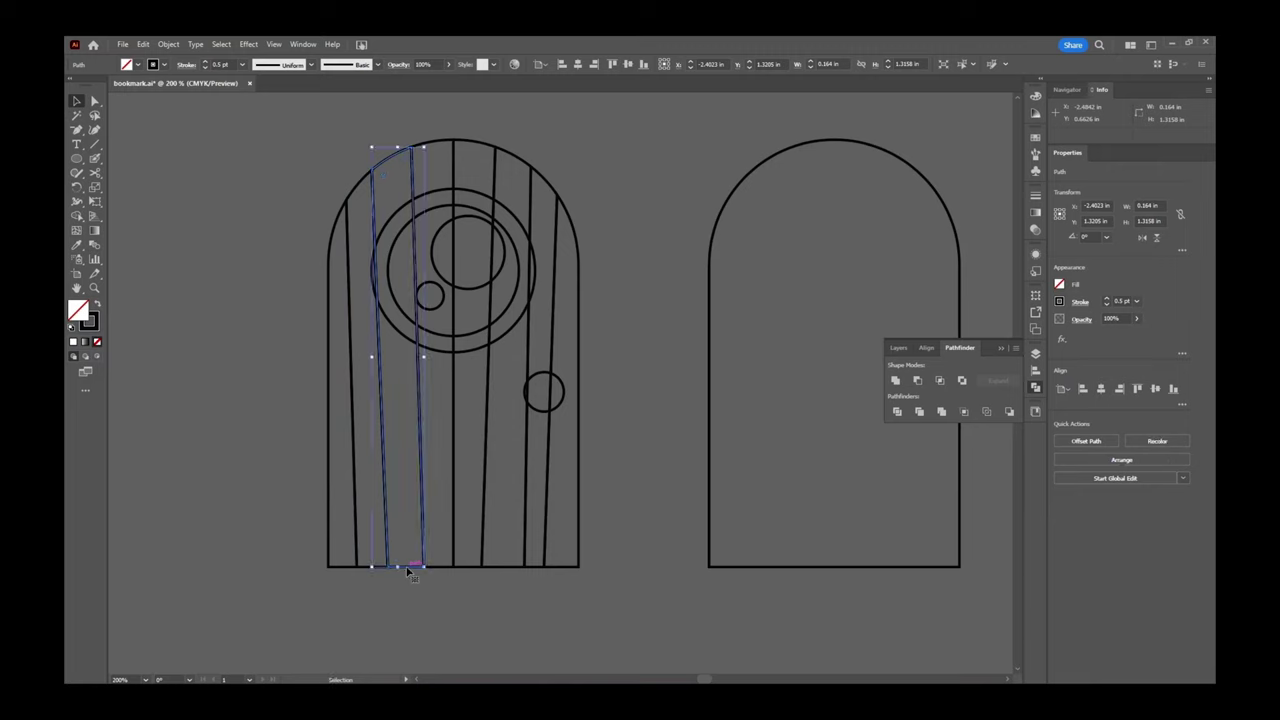
shift+click(446, 568)
click(446, 568)
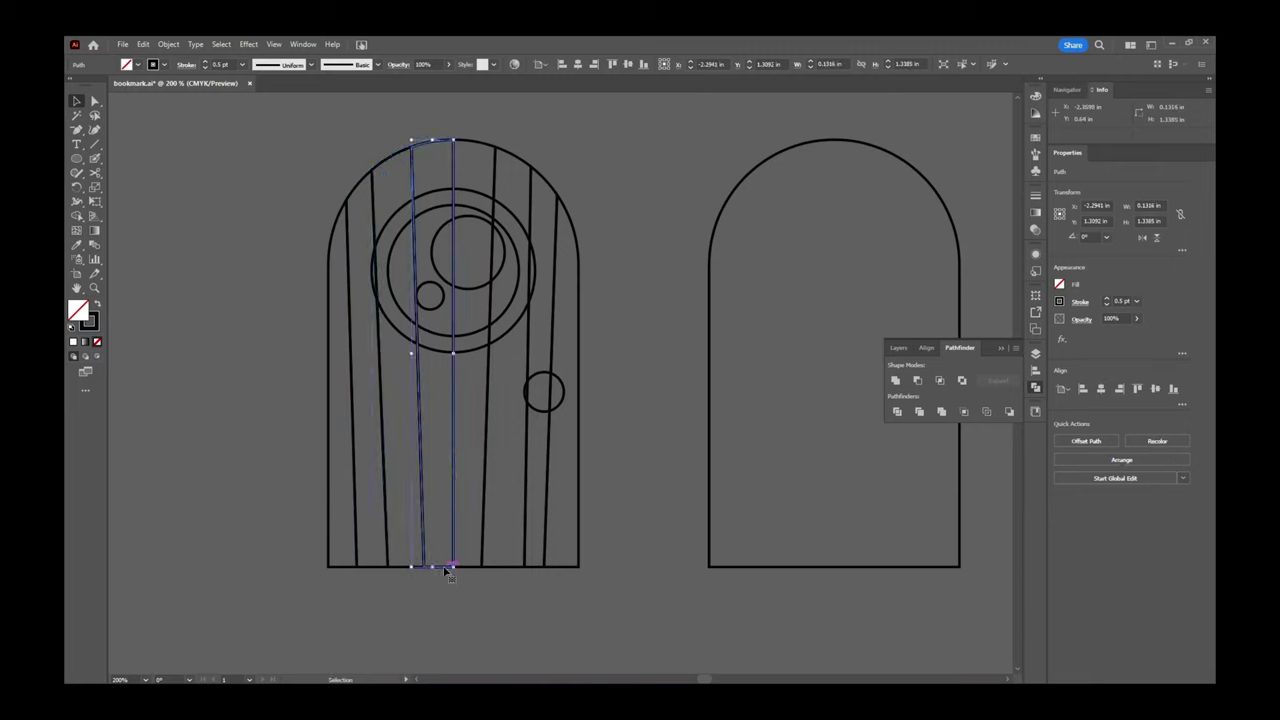
click(475, 568)
Pull the door's planks apart one by one to test that each is a separate shape, and undo the moves.
click(424, 613)
drag(340, 566, 300, 572)
drag(405, 567, 369, 566)
shift+click(450, 570)
mouse_move(450, 575)
mouse_down()
mouse_move(438, 548)
mouse_move(471, 572)
mouse_move(460, 594)
mouse_up()
click(507, 568)
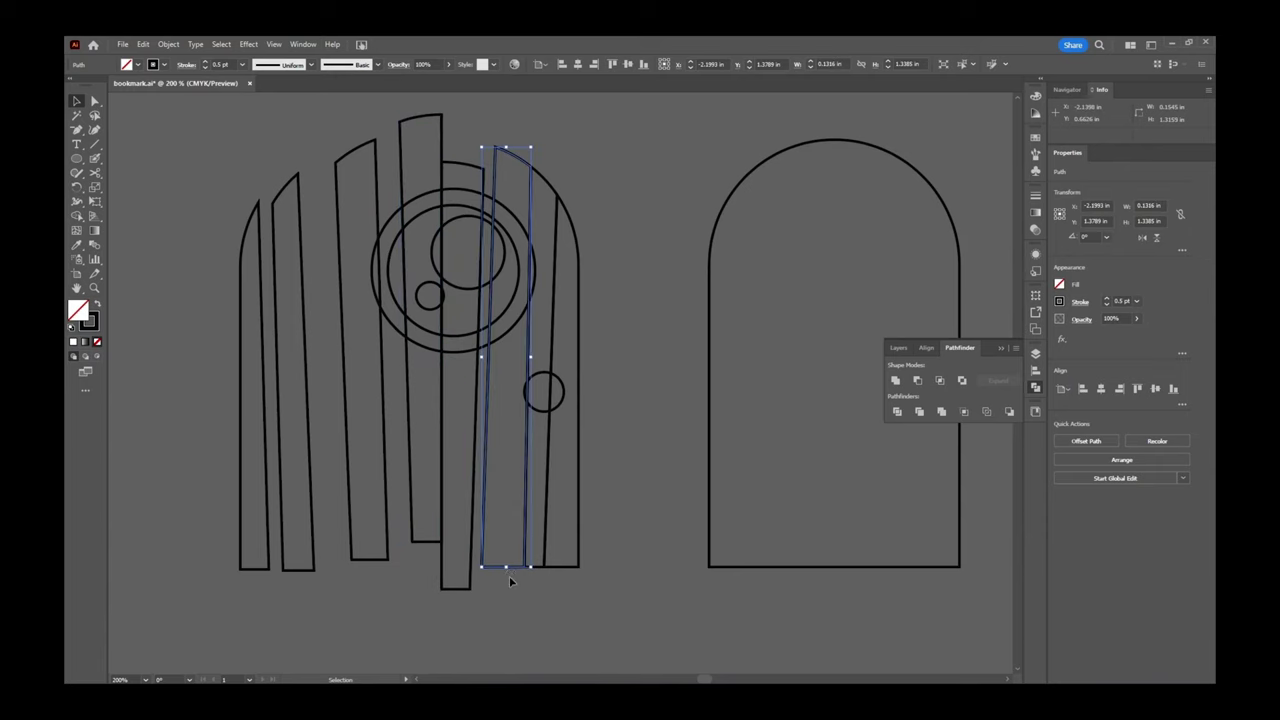
drag(509, 570, 534, 594)
key(ctrl+z)
key(ctrl+z)
key(ctrl+z)
key(ctrl+z)
key(ctrl+z)
key(ctrl+z)
key(ctrl+z)
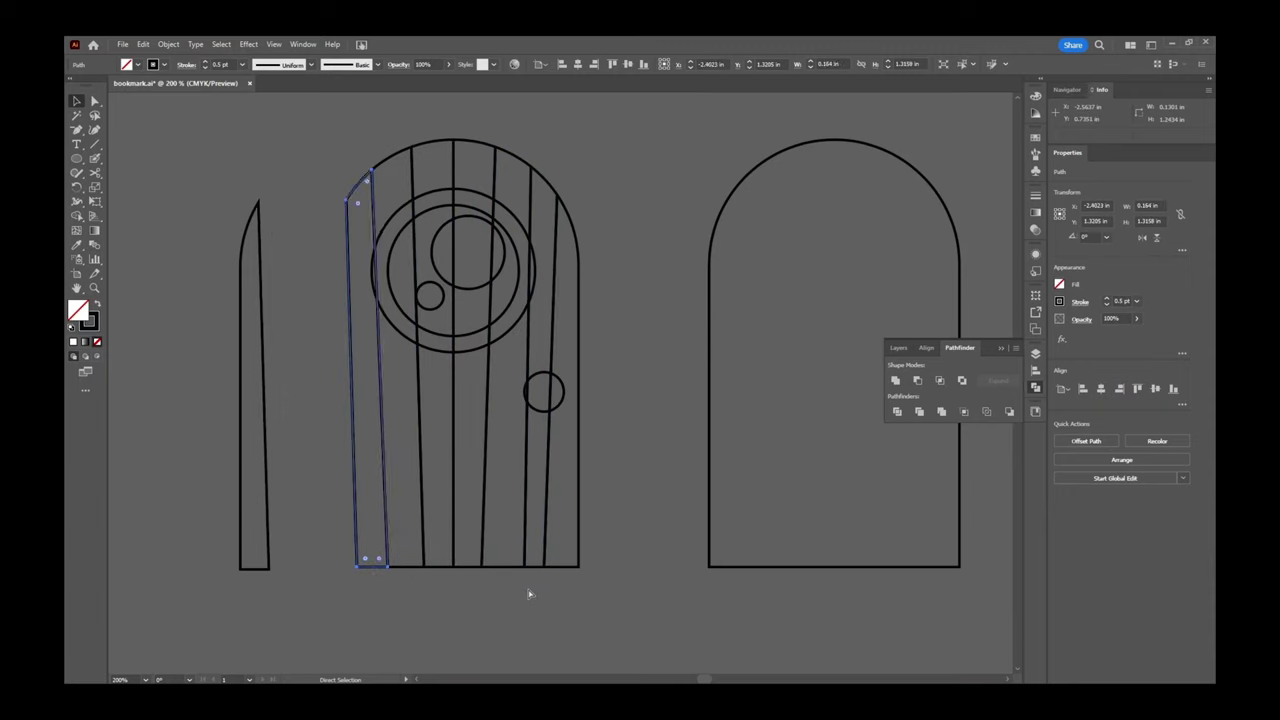
click(318, 610)
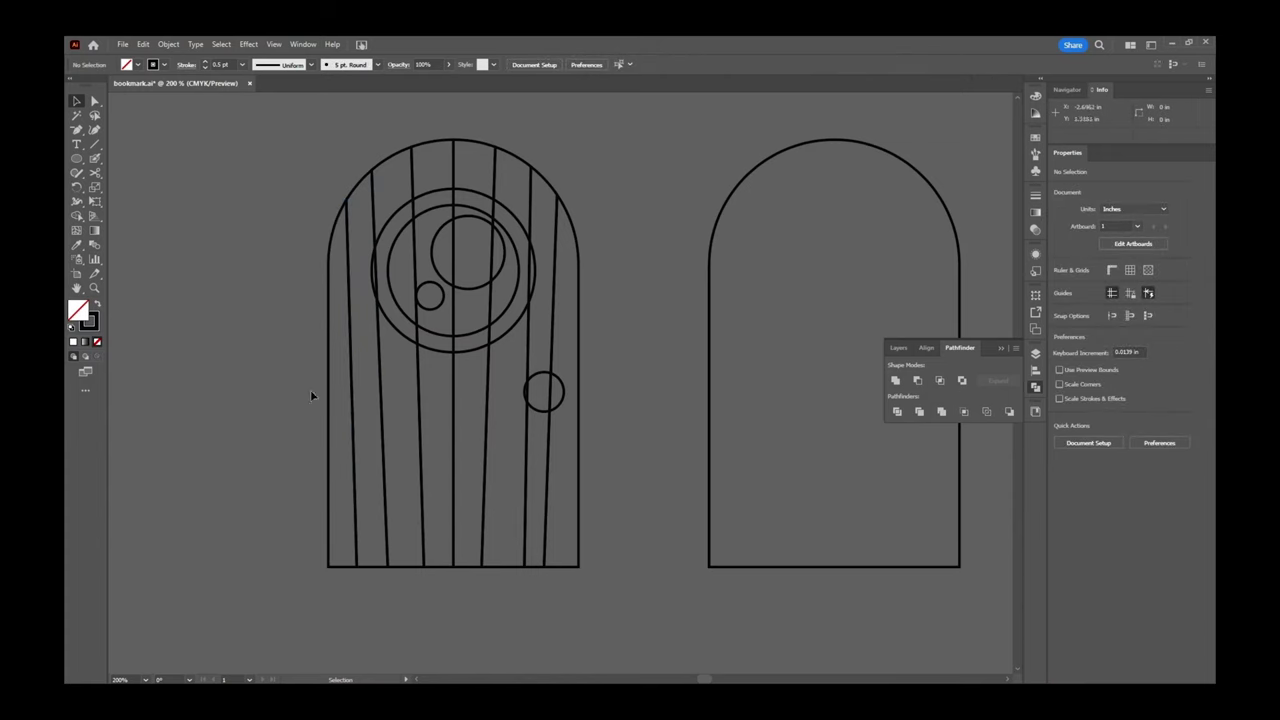
Group all the door planks without the circles and send the group to the back.
key(ctrl+z)
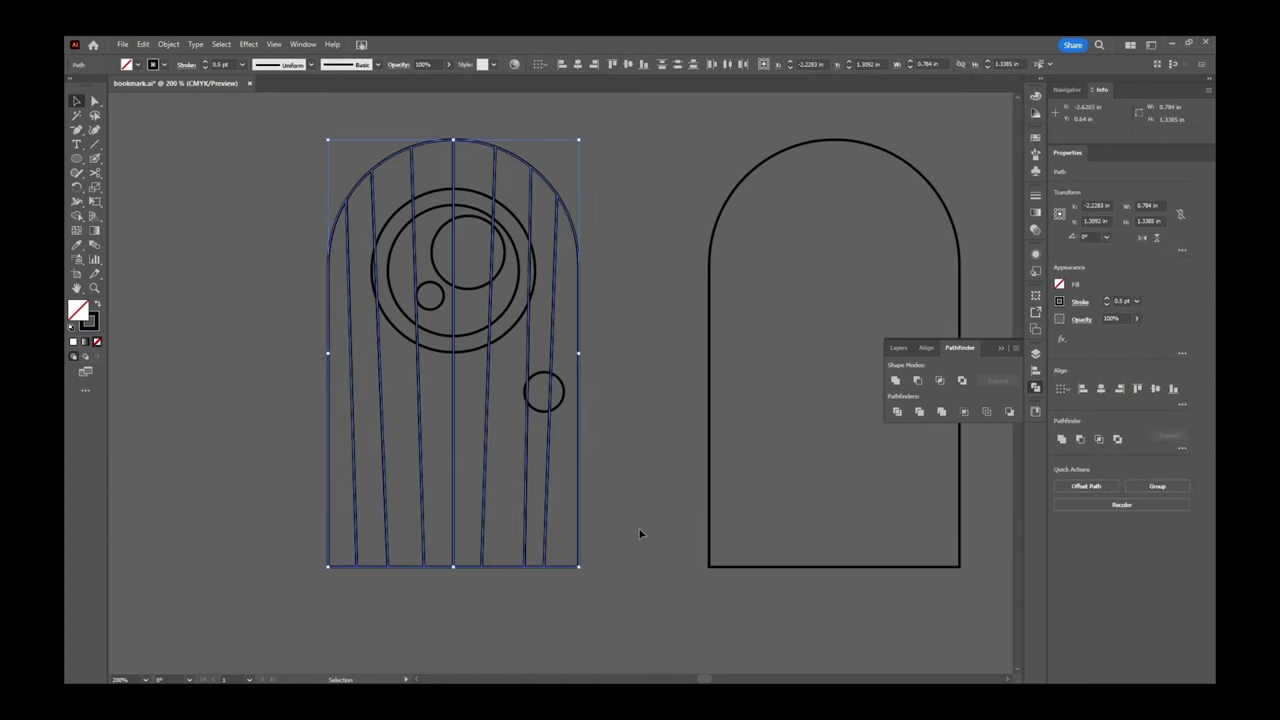
key(a)
key(v)
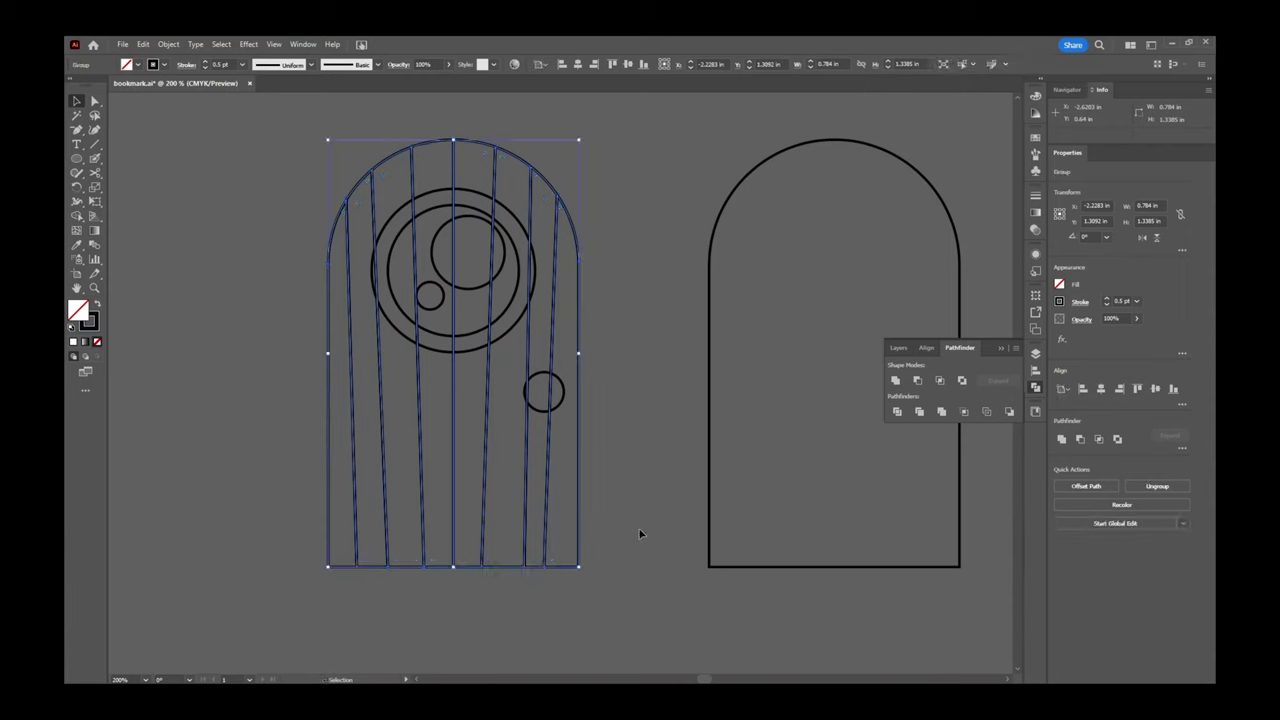
right_click(489, 487)
mouse_move(557, 427)
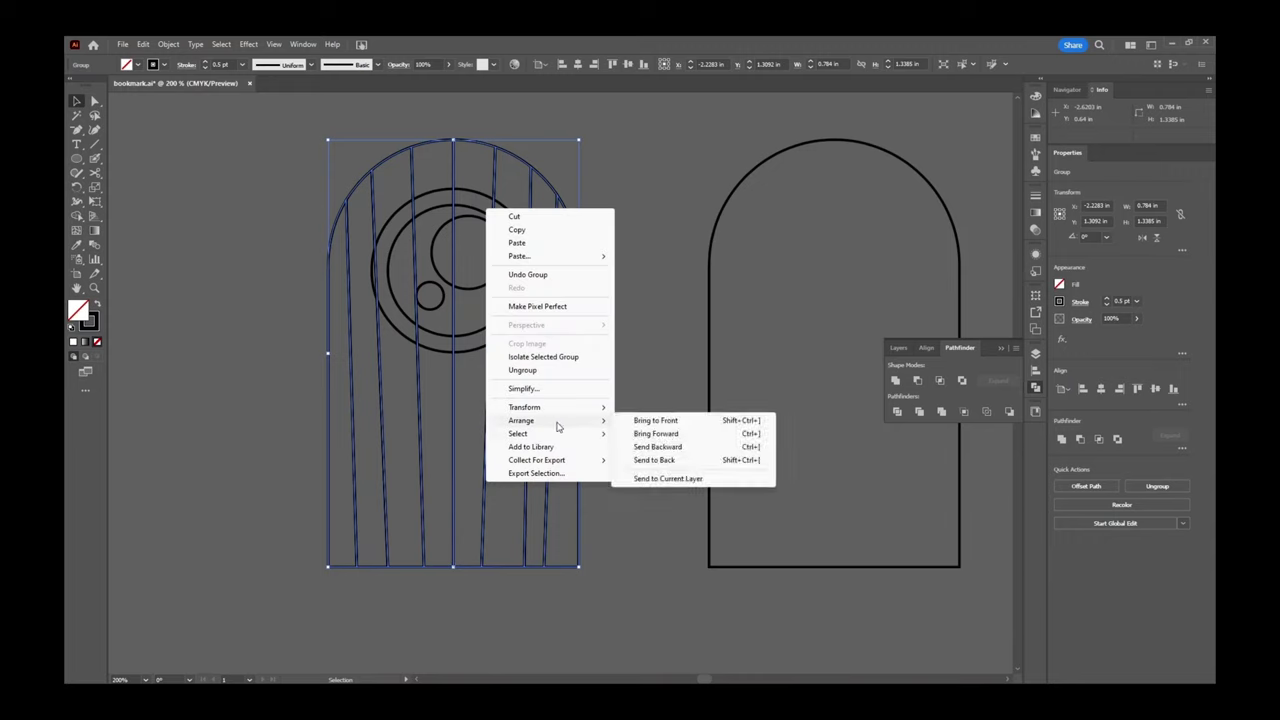
click(653, 460)
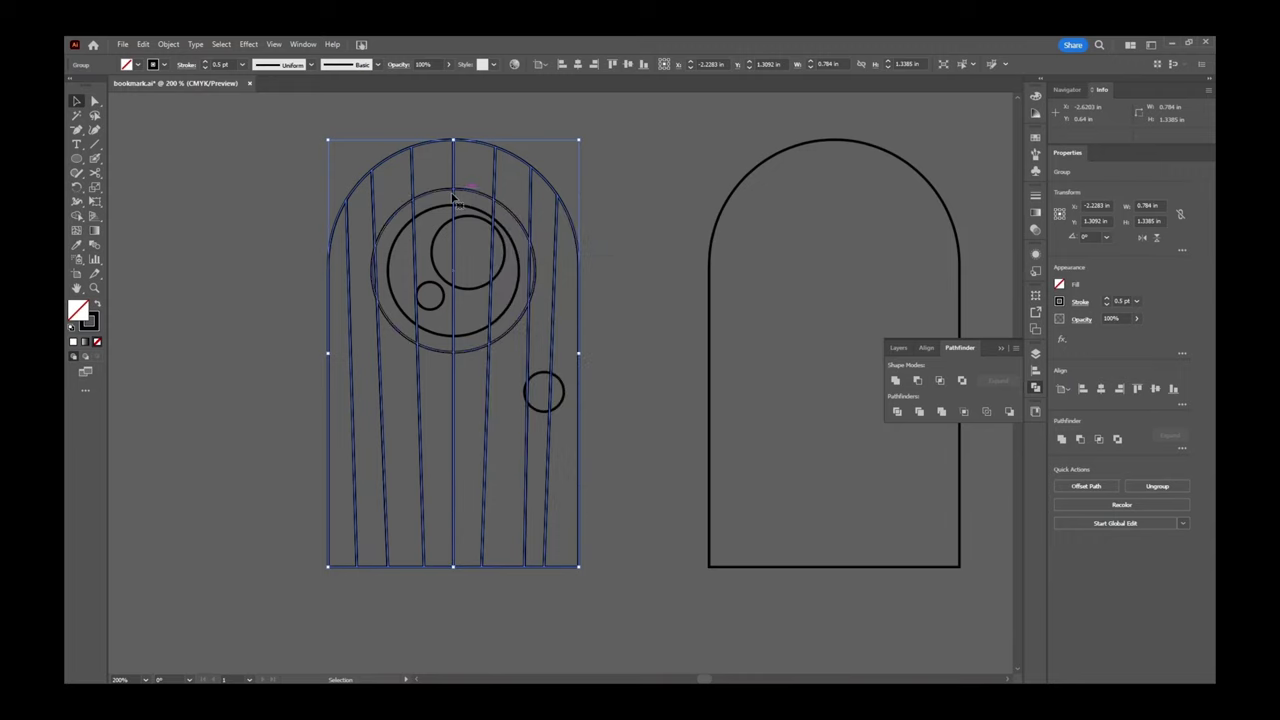
click(616, 326)
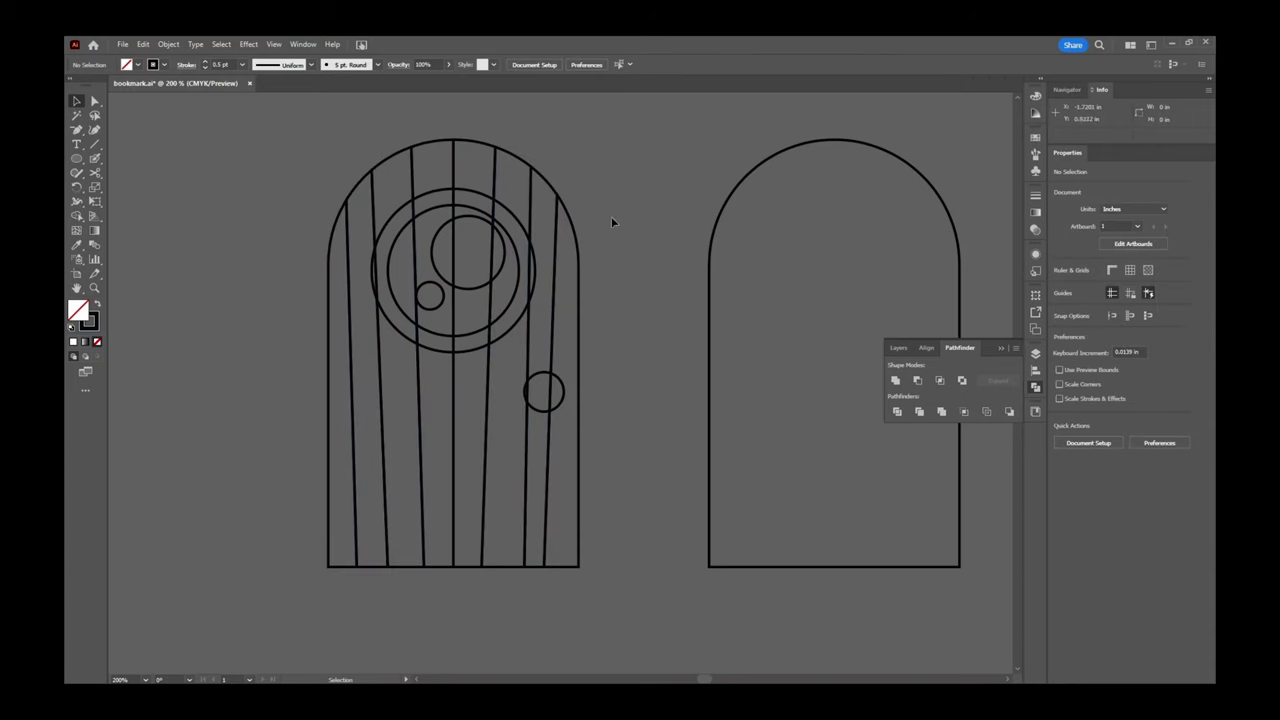
Group the door planks, the window circles and the knob into one object.
key(ctrl+a)
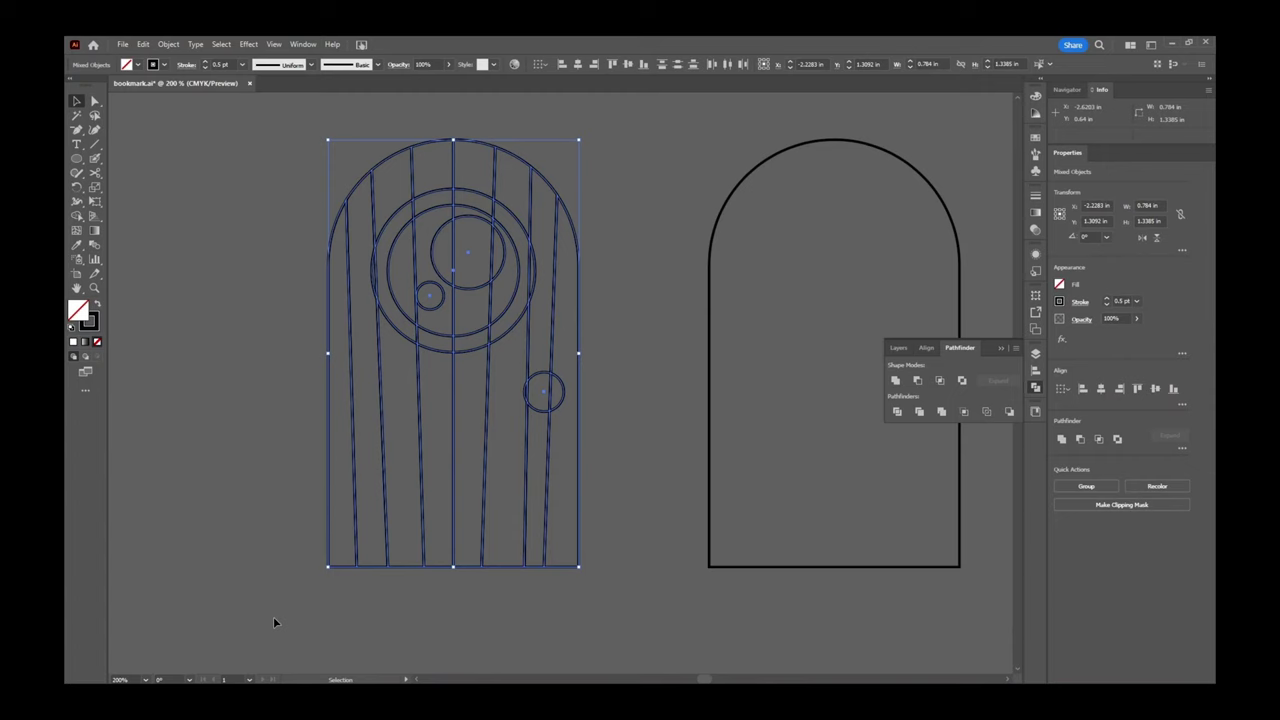
key(a)
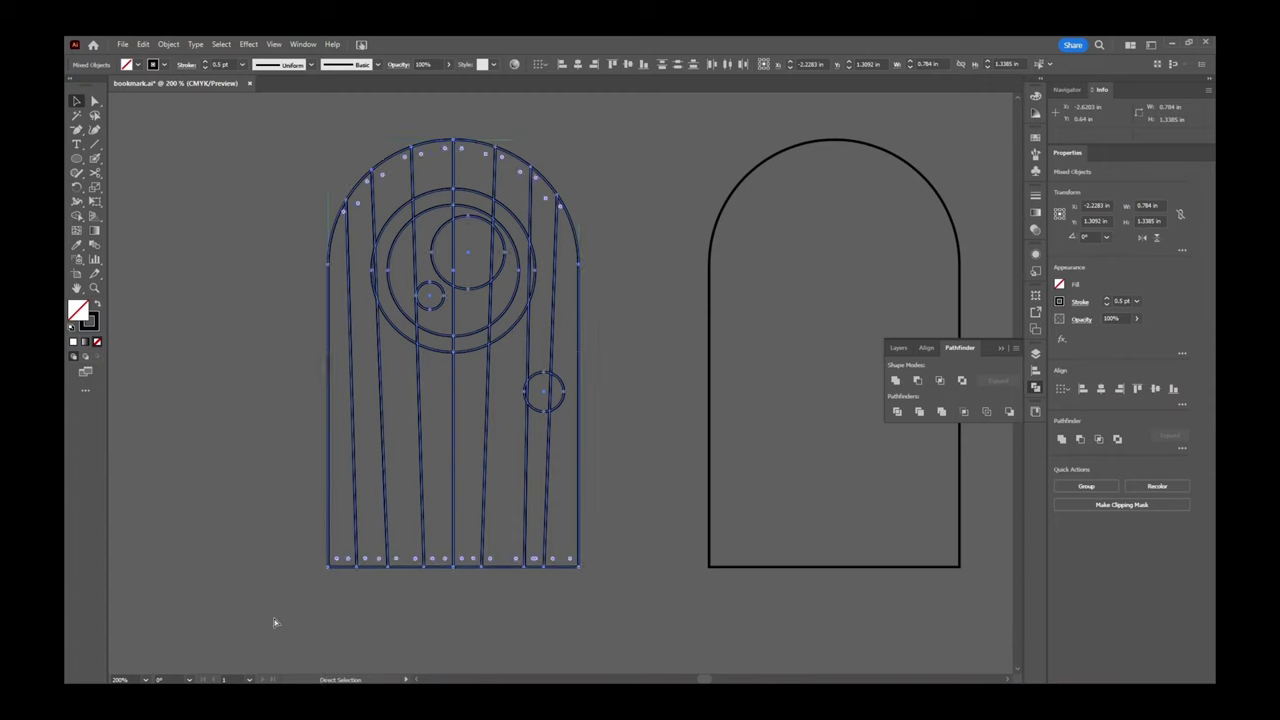
key(ctrl+g)
key(v)
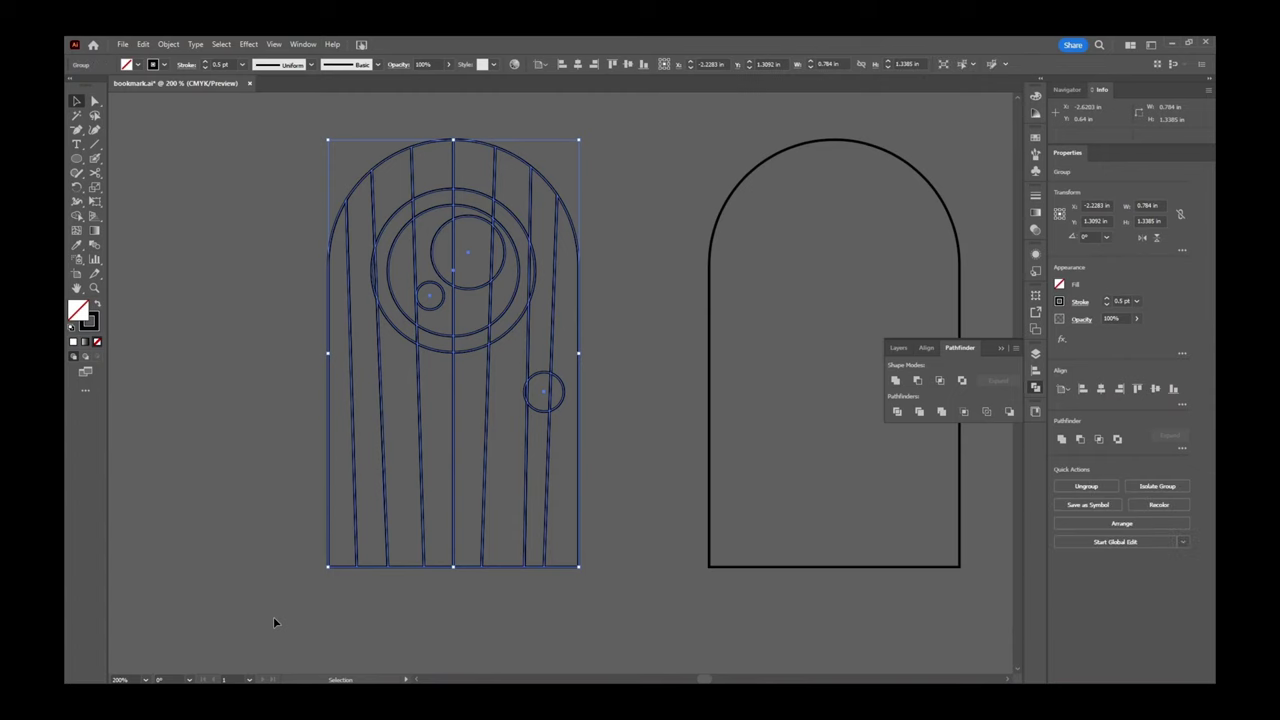
click(662, 487)
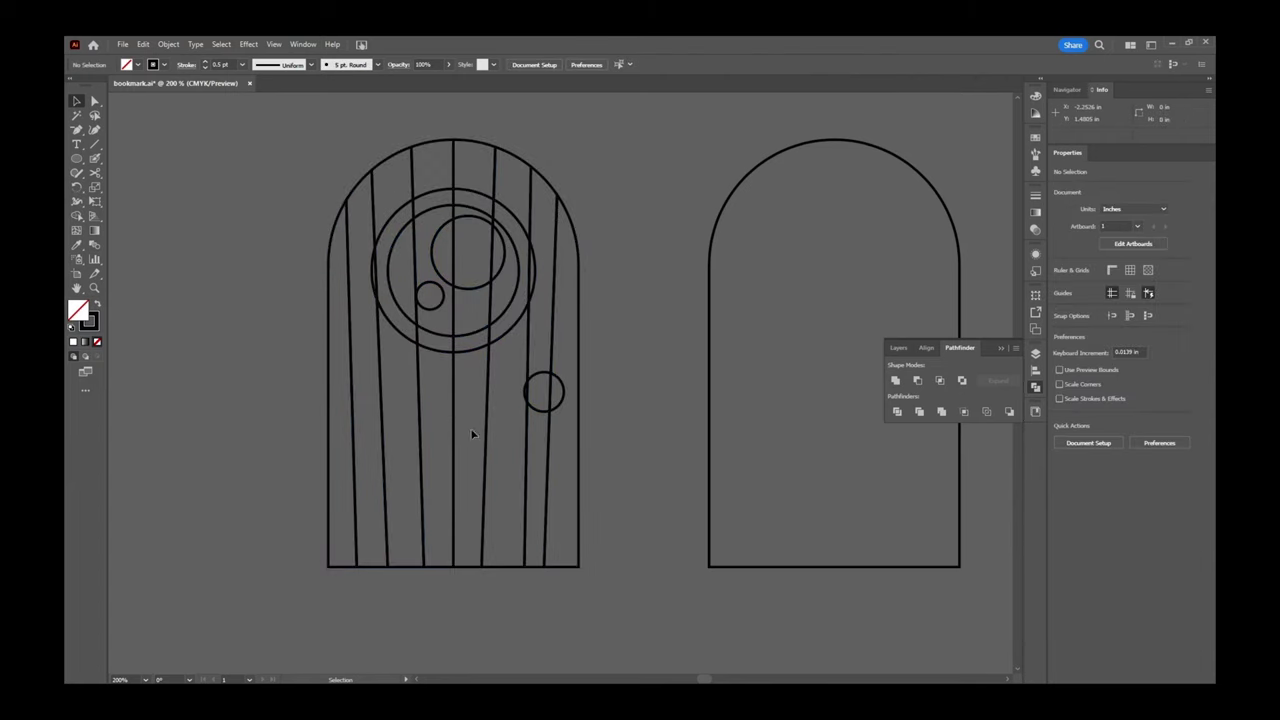
Fill the second, plain arch with the medium blue swatch.
drag(691, 431, 307, 432)
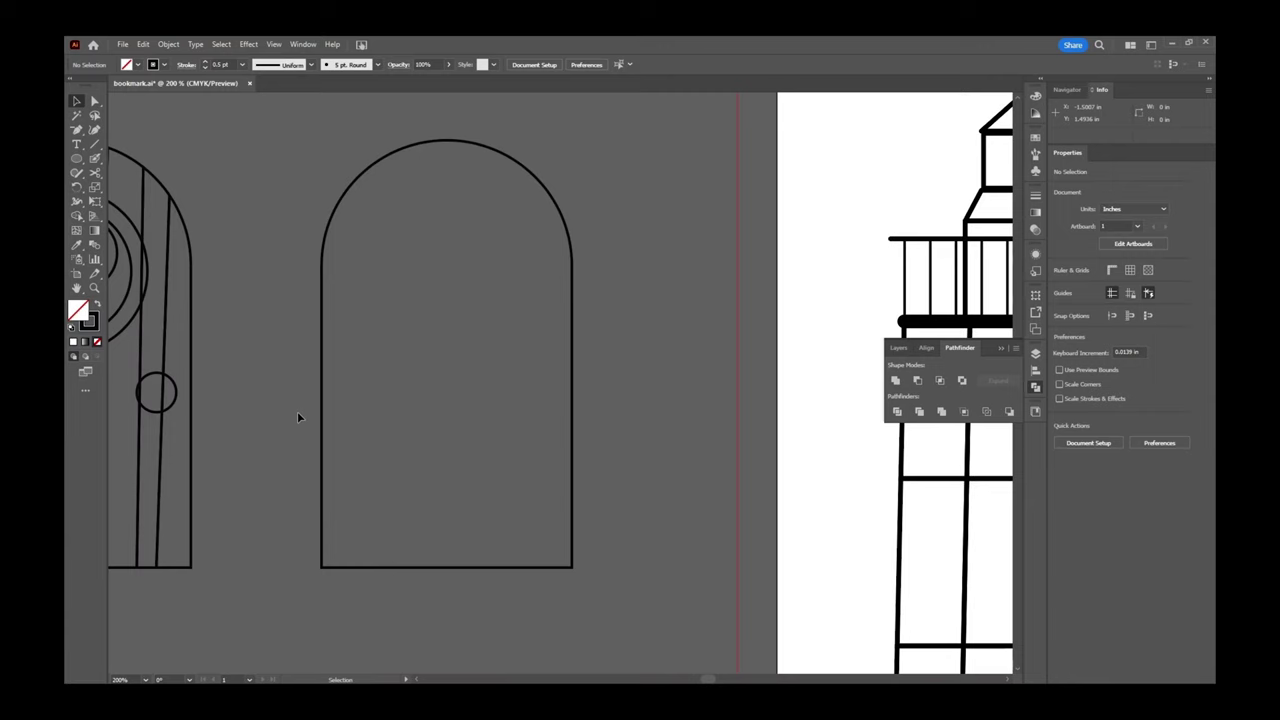
drag(293, 133, 413, 254)
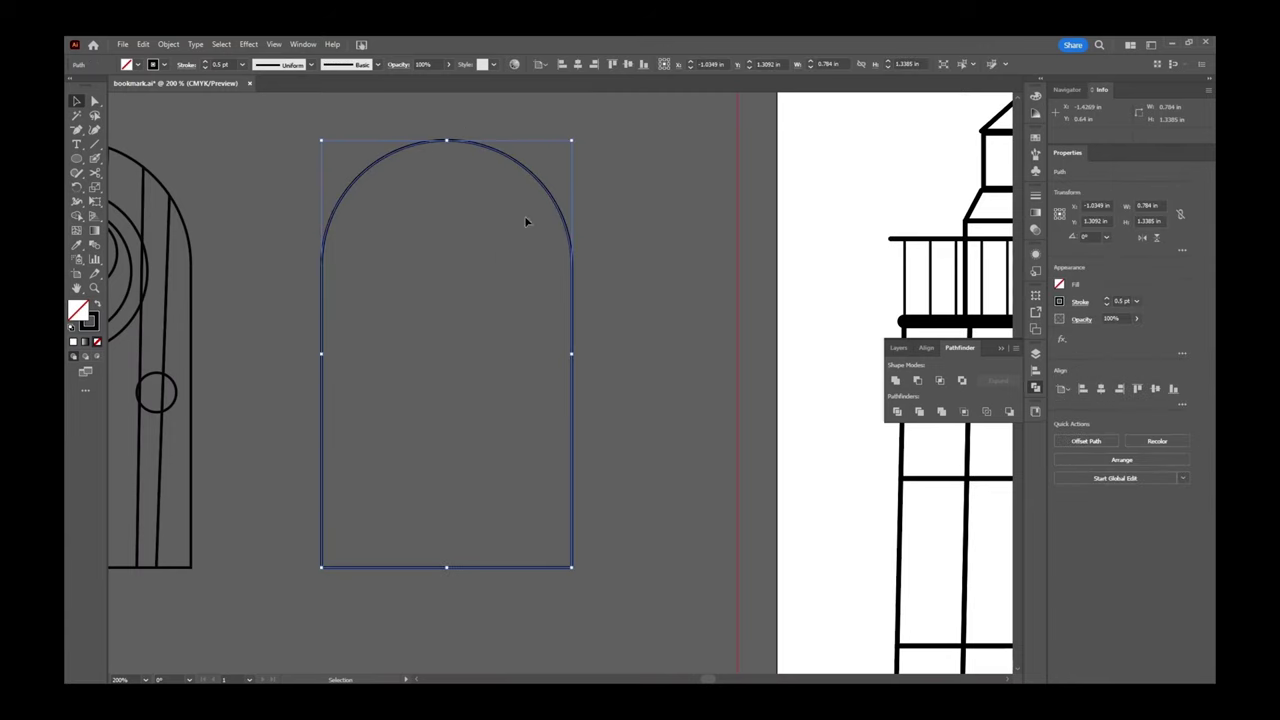
click(1059, 285)
click(984, 306)
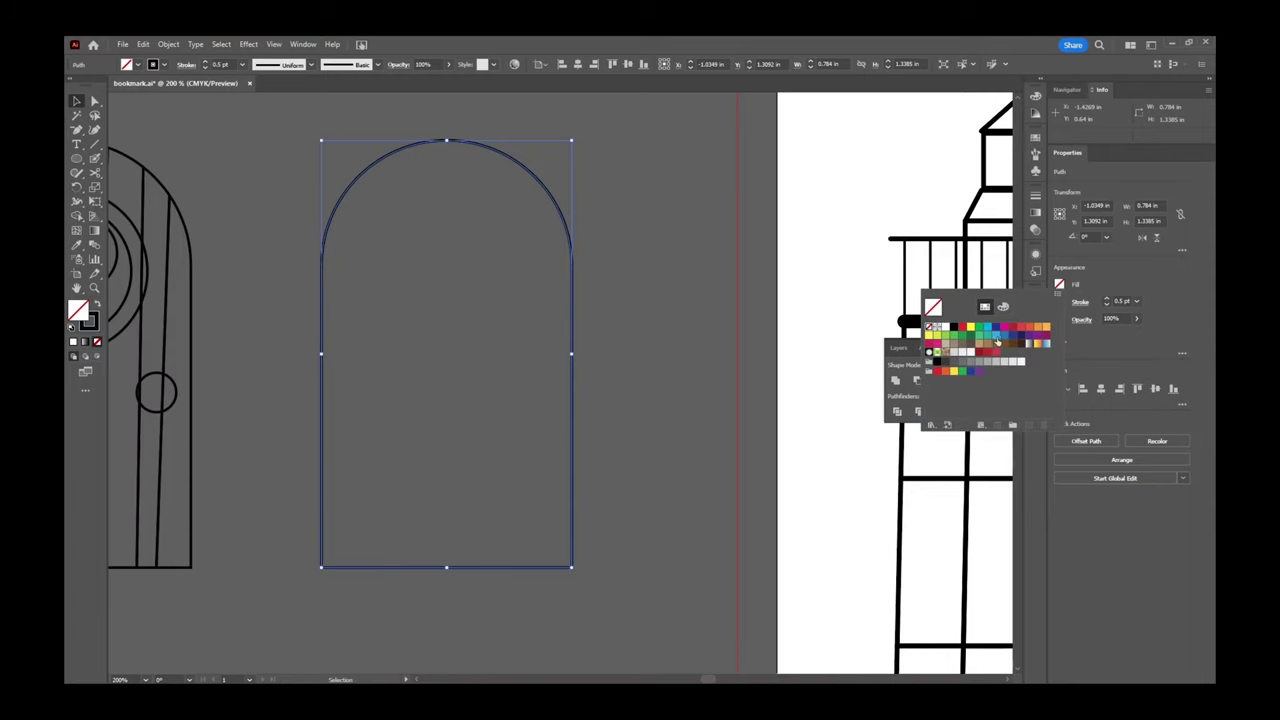
click(996, 337)
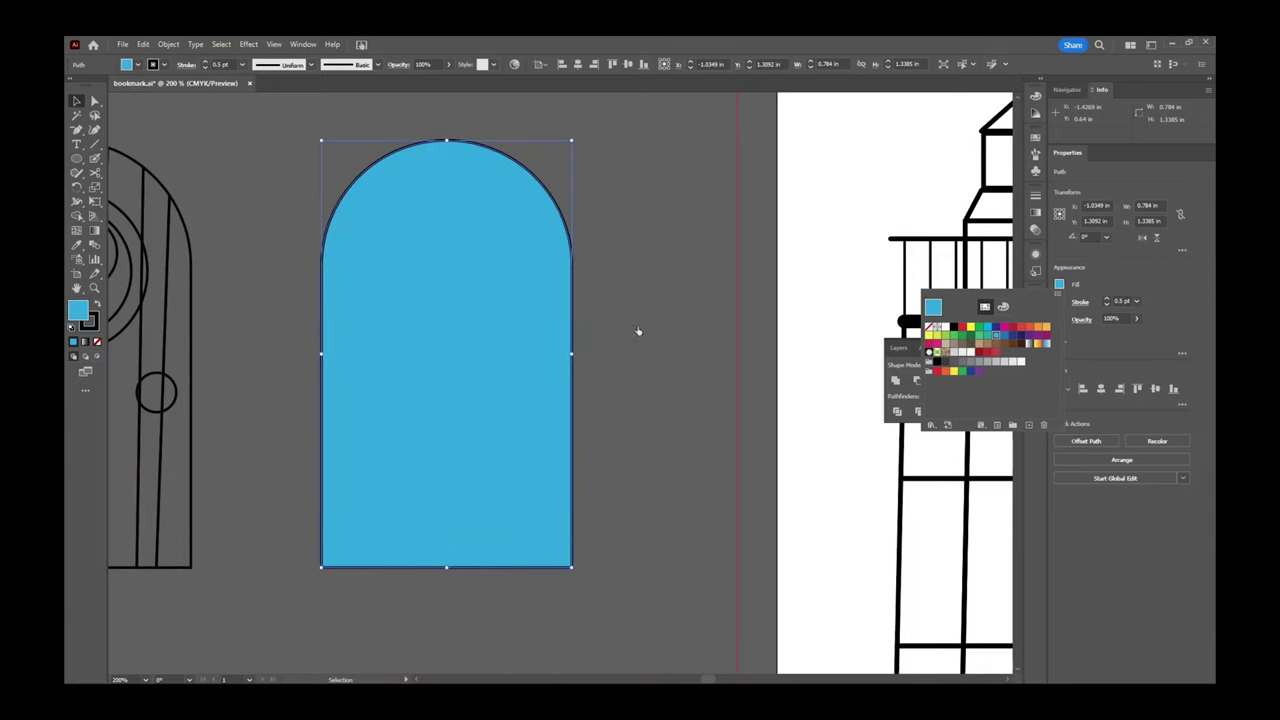
click(995, 332)
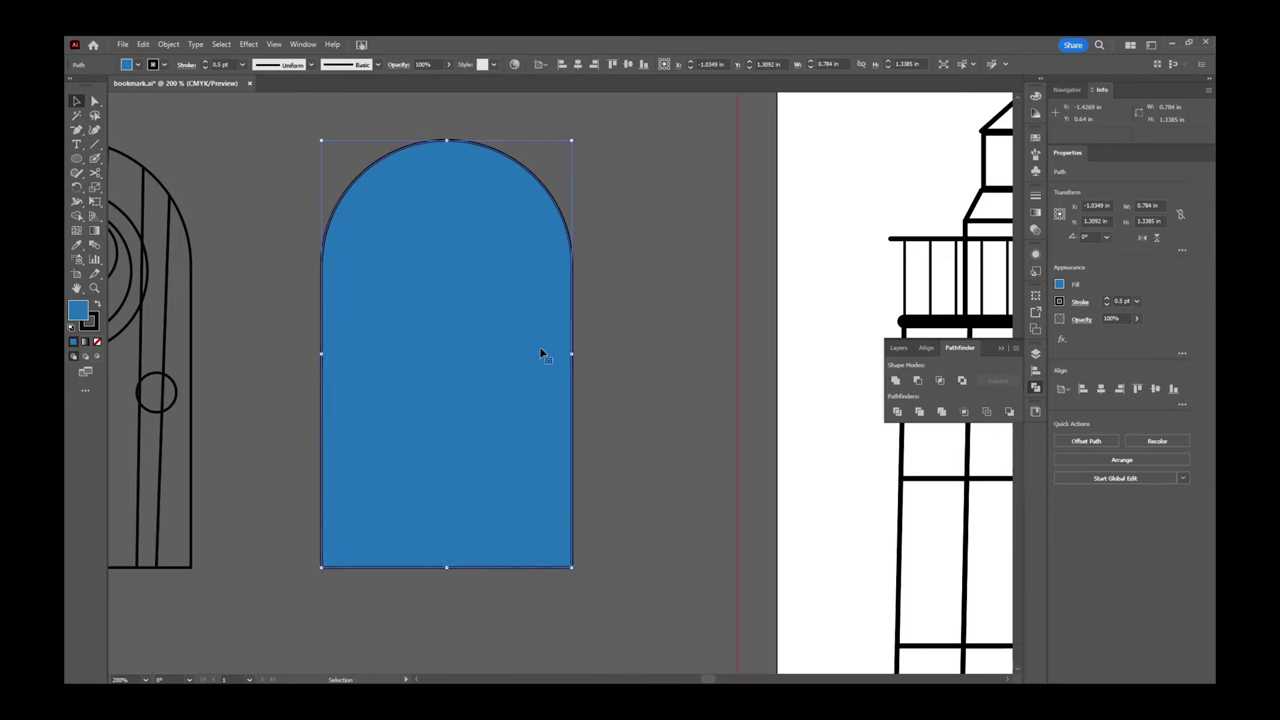
Paste a copy of the blue arch in front, then test-move it and undo the move.
key(a)
key(ctrl)
key(ctrl)
click(626, 334)
drag(474, 374, 560, 409)
key(ctrl+z)
key(ctrl)
Fill the front copy of the arch with the dark navy blue swatch.
click(1059, 285)
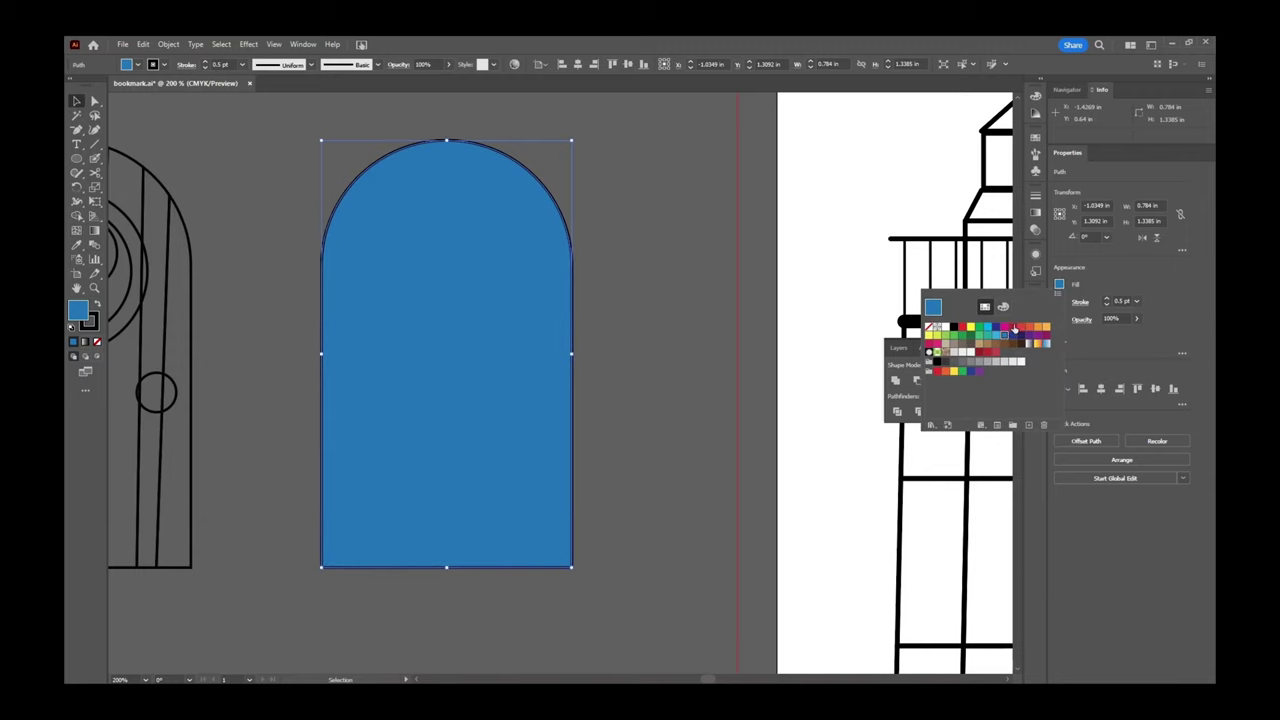
click(1012, 328)
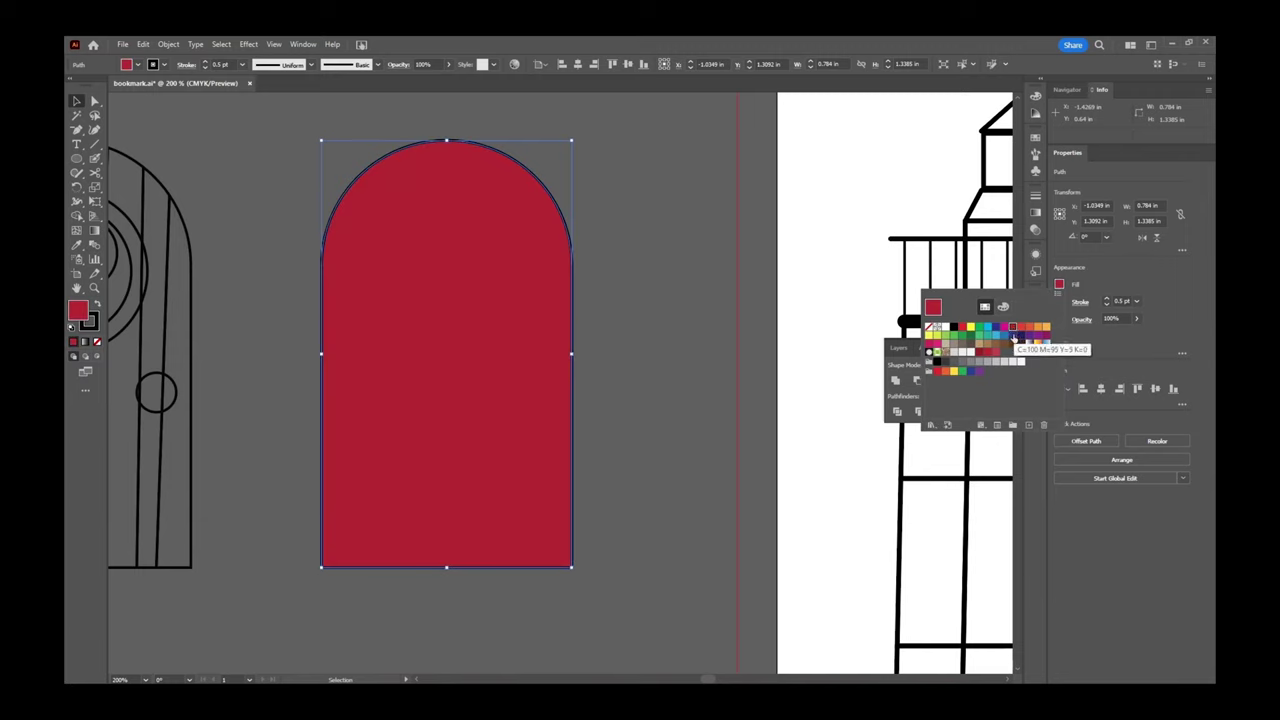
click(1014, 338)
click(1020, 336)
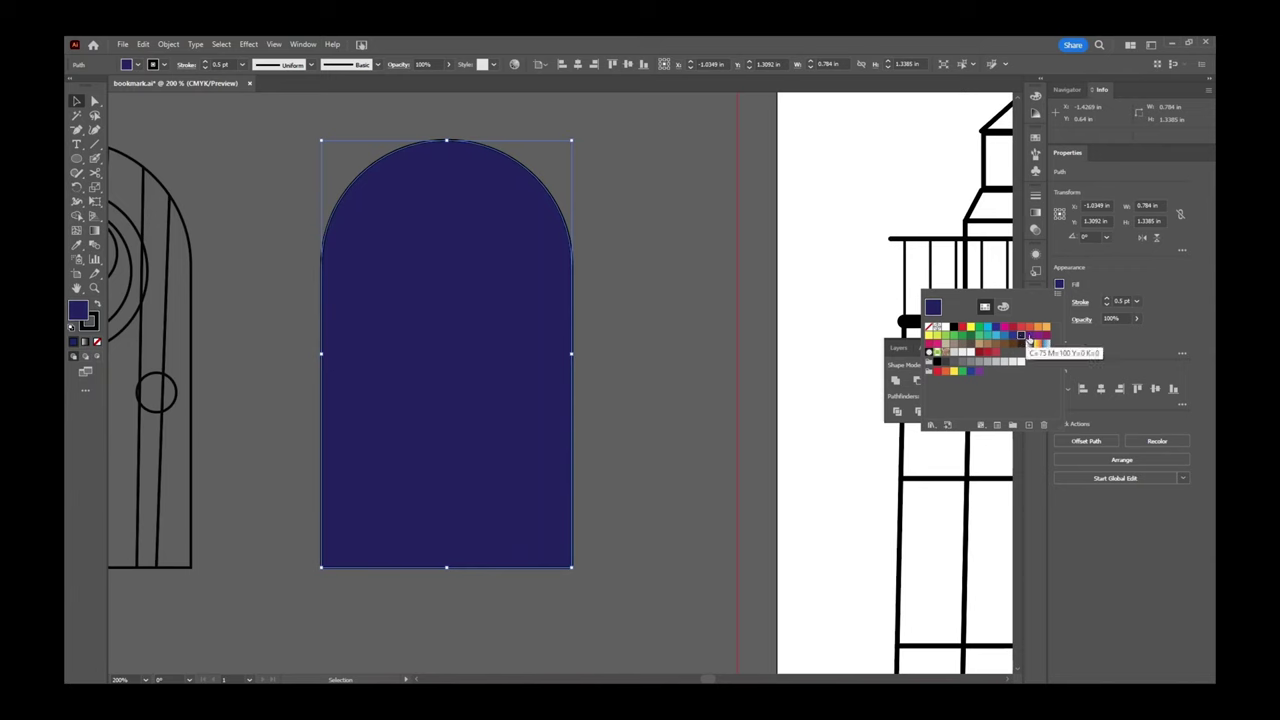
click(1058, 288)
Paste another copy of the navy arch in front and scale it proportionally about its centre to about 0.63 by 1.08 in.
key(a)
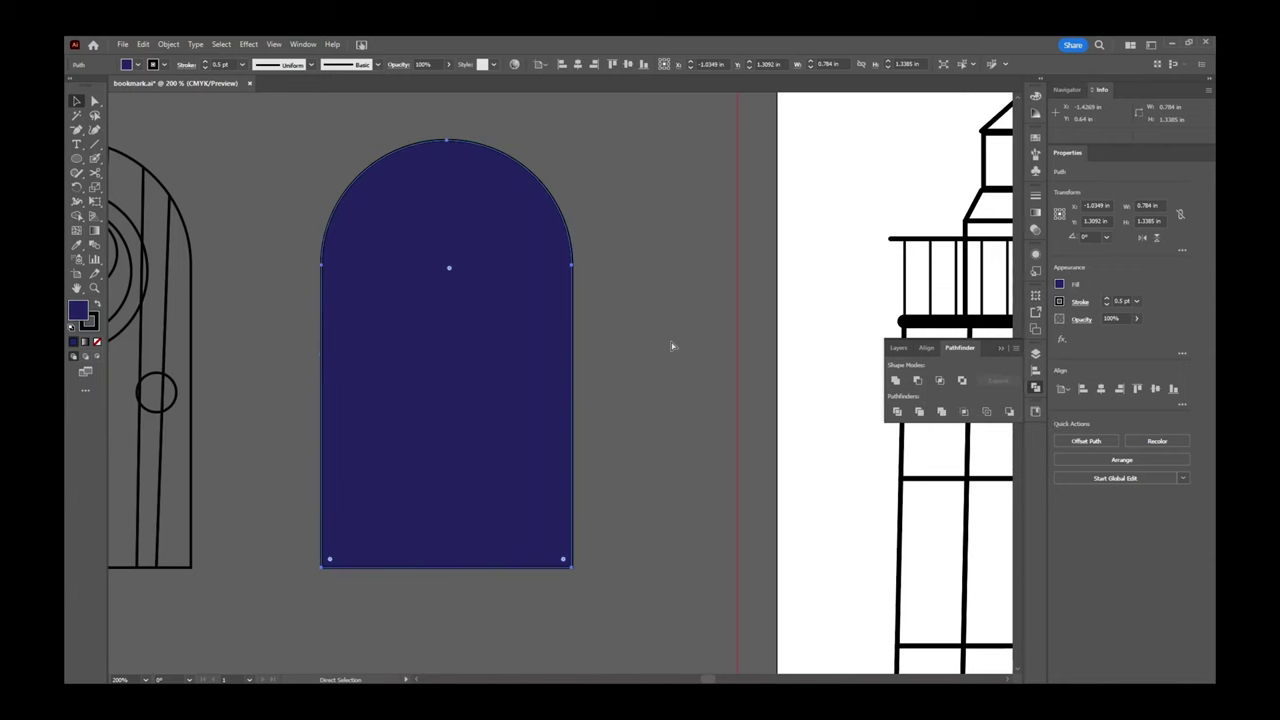
key(ctrl)
key(v)
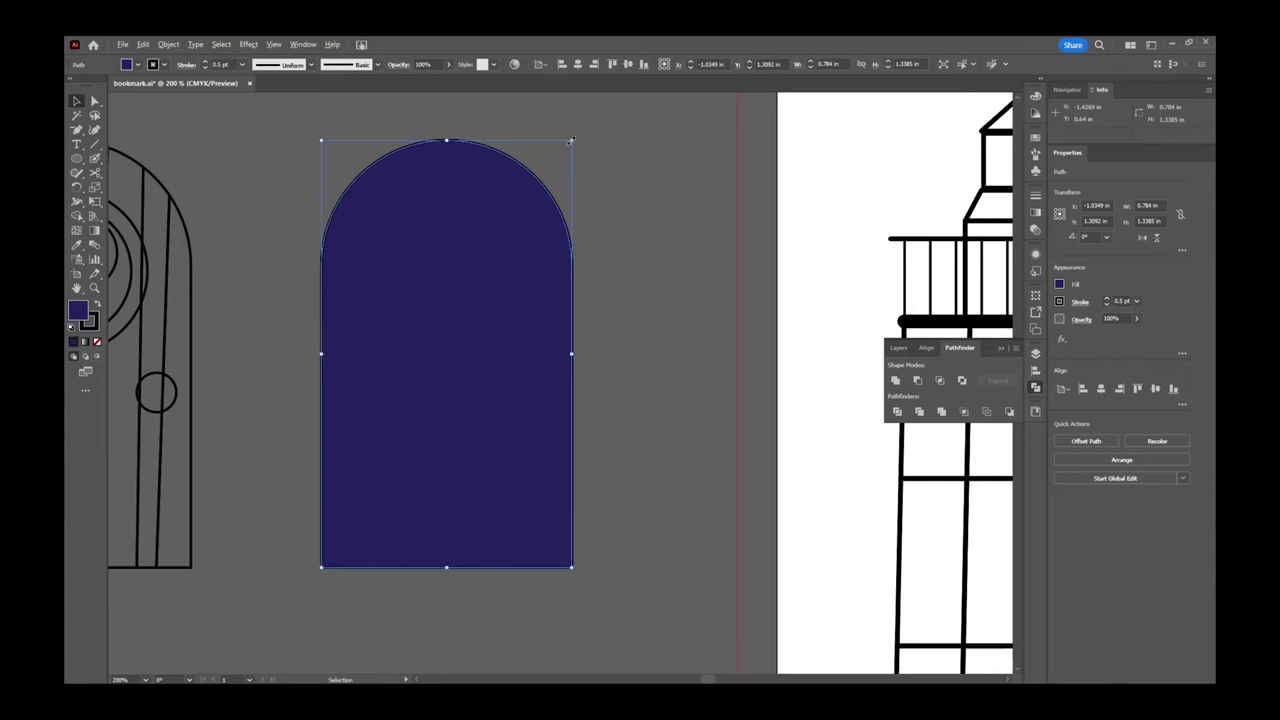
key(shift)
drag(571, 141, 548, 166)
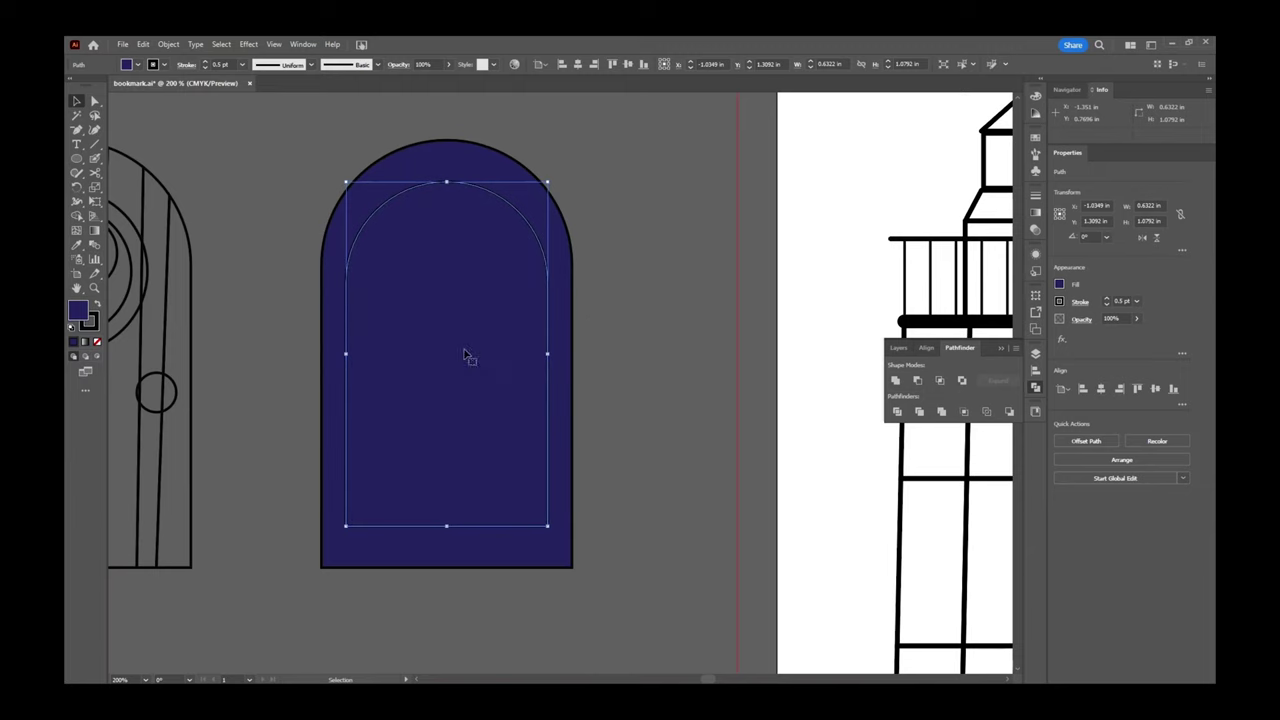
Combine the large and small navy arches into a compound path that cuts out the window opening.
shift+click(432, 149)
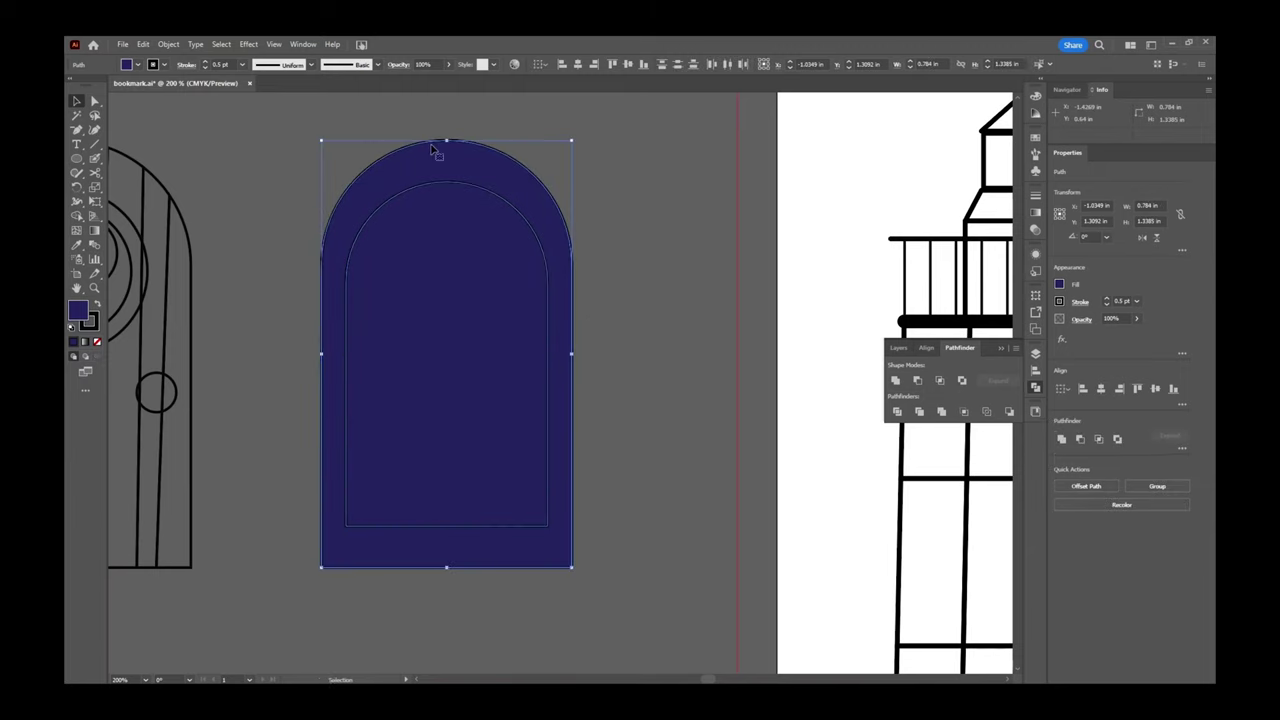
right_click(463, 280)
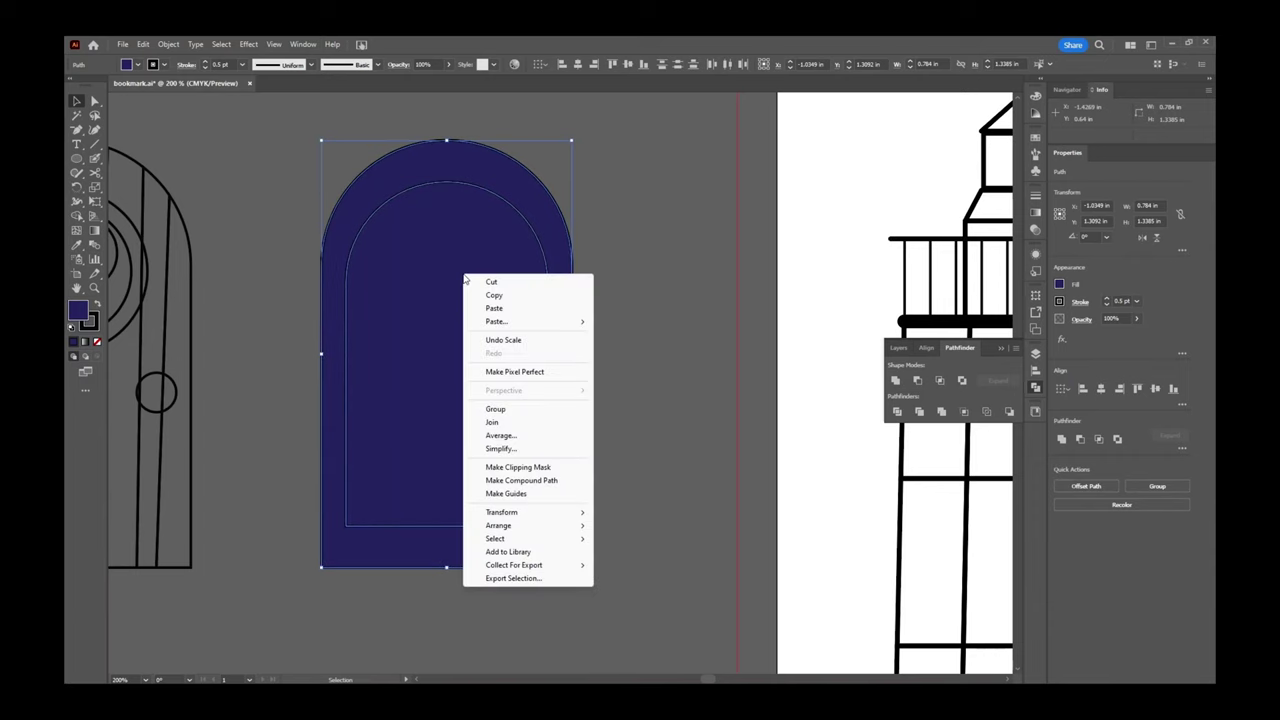
click(522, 481)
click(643, 475)
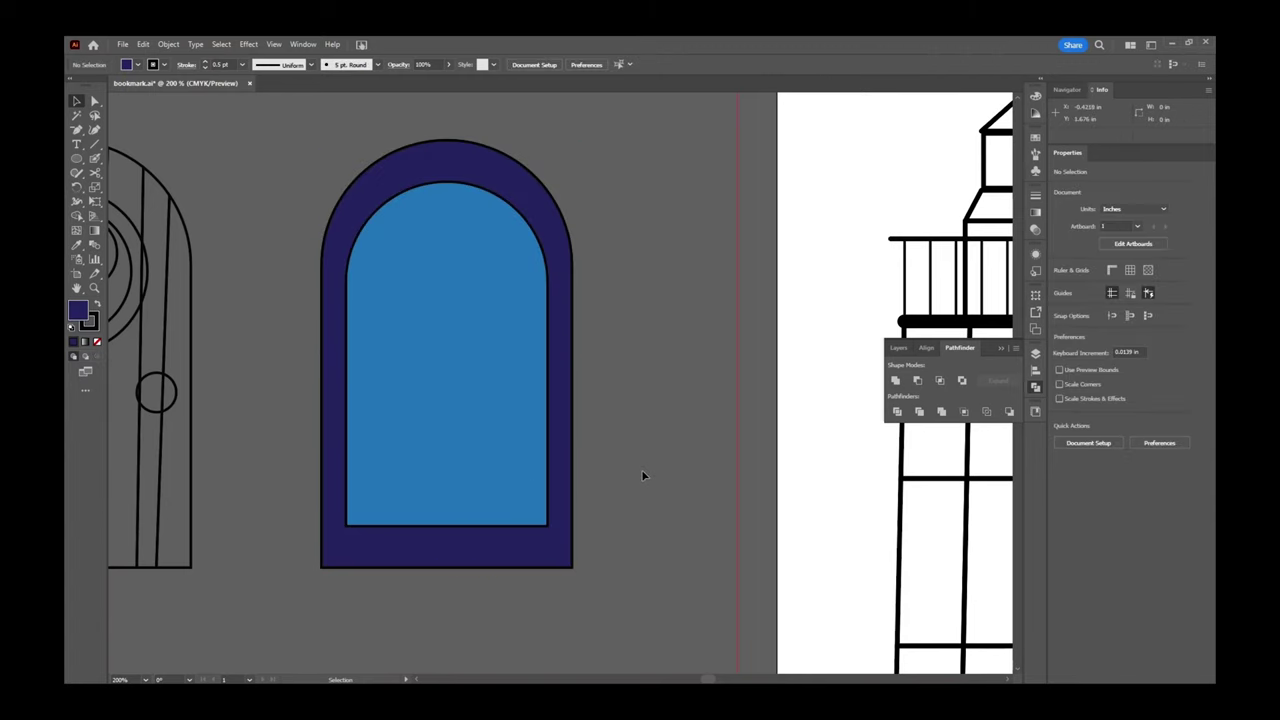
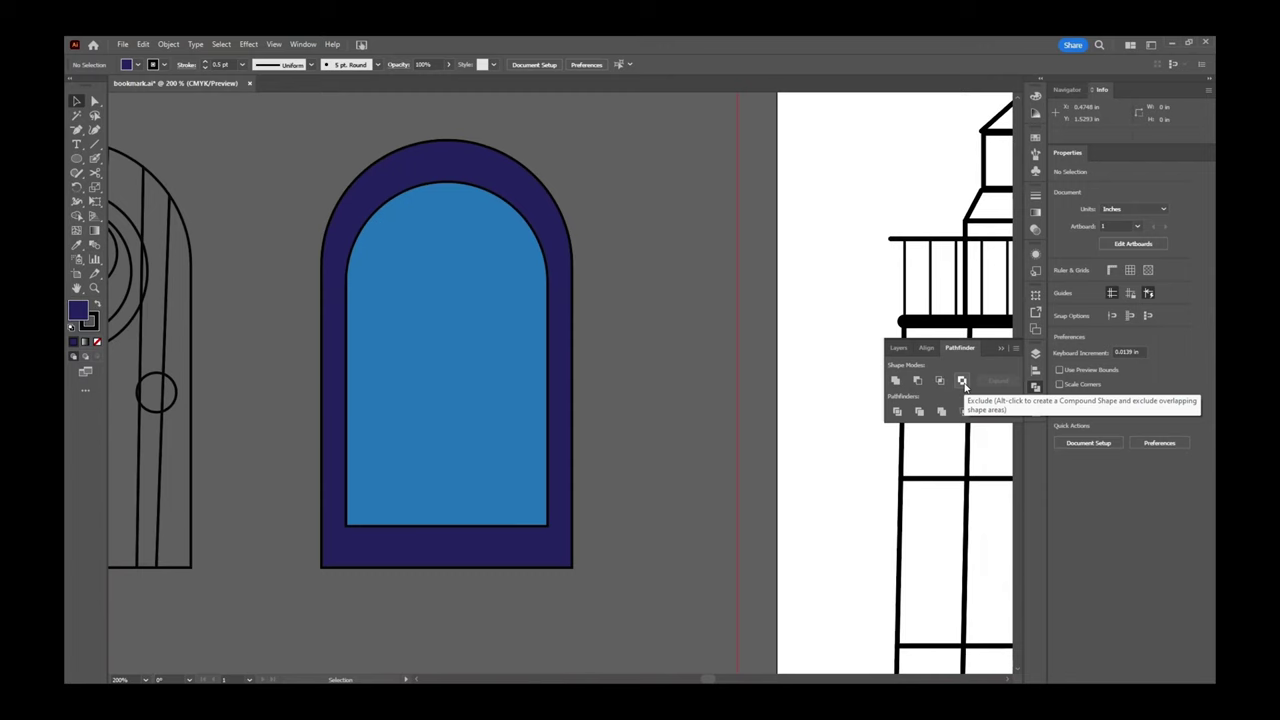
Release the navy frame's compound path, then test-move the inner arch and undo the move.
click(485, 157)
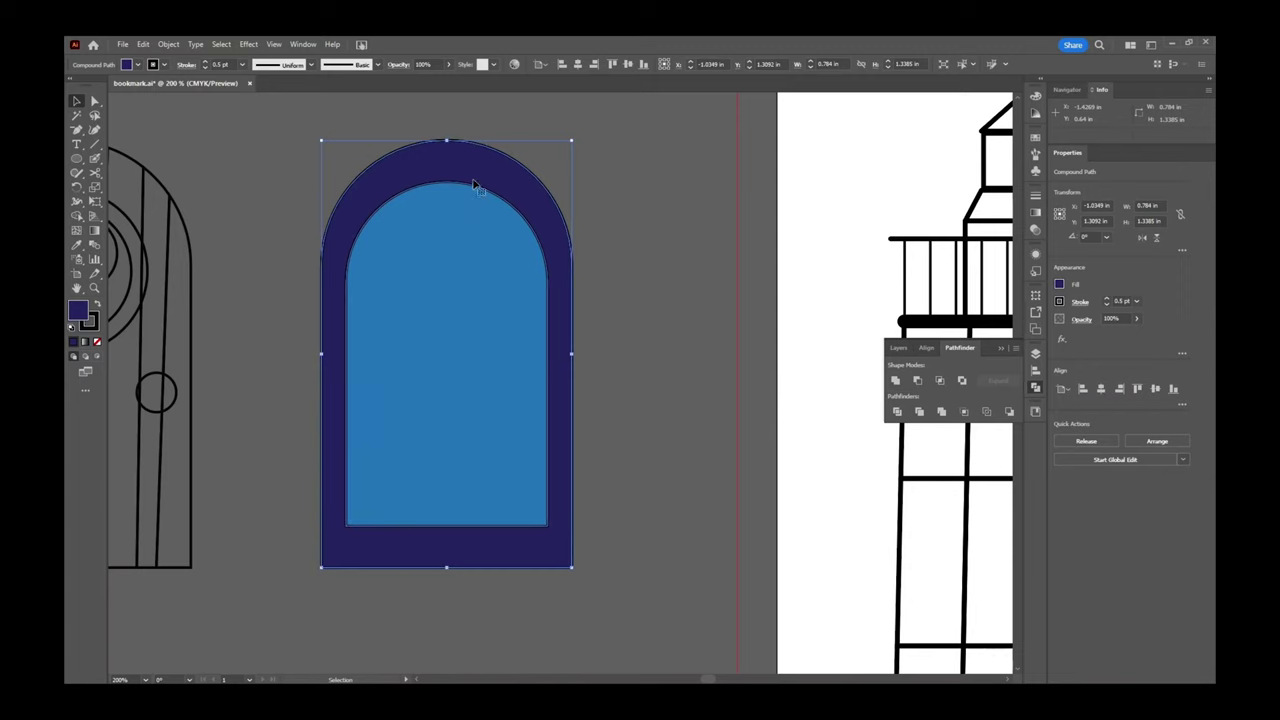
right_click(474, 182)
click(522, 335)
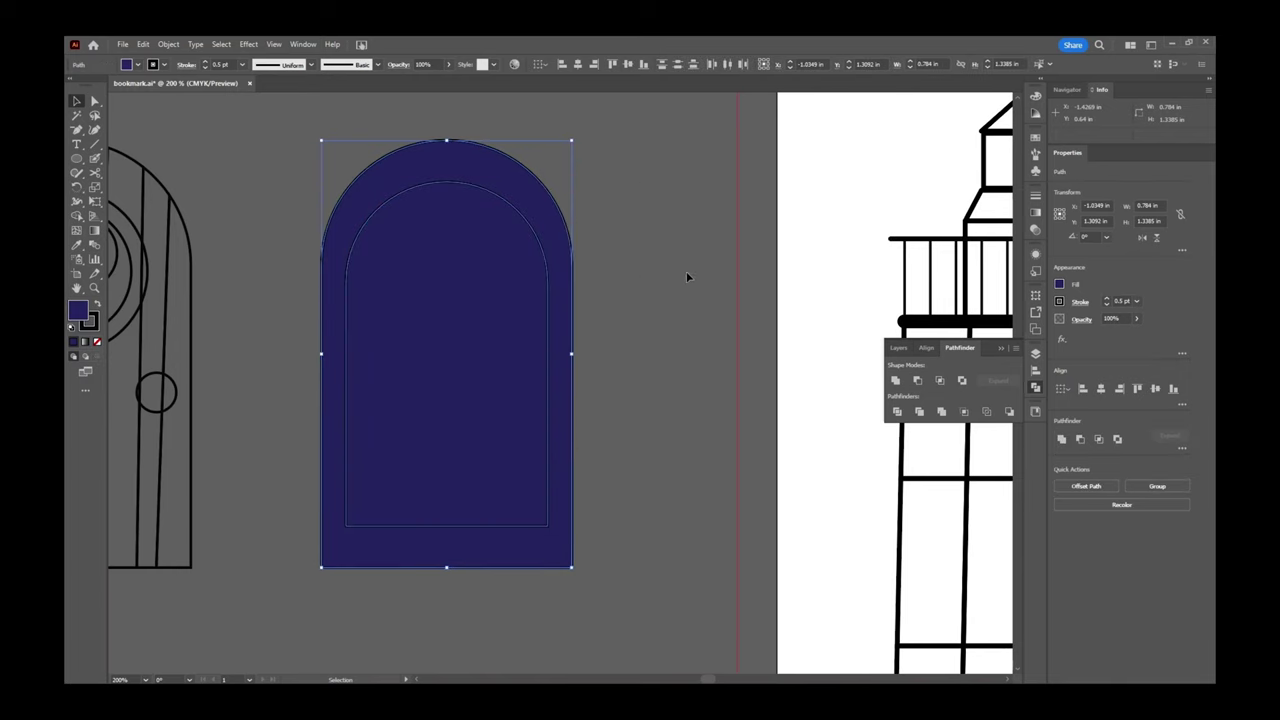
drag(491, 371, 568, 411)
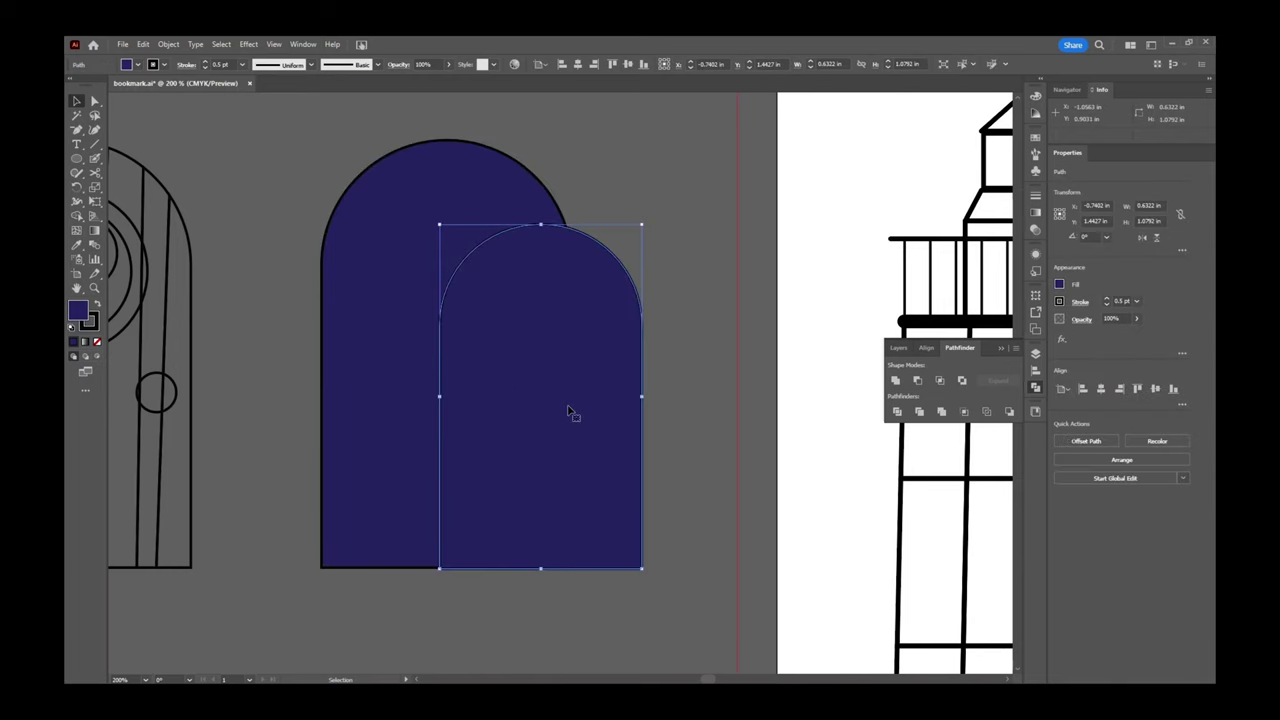
key(ctrl+z)
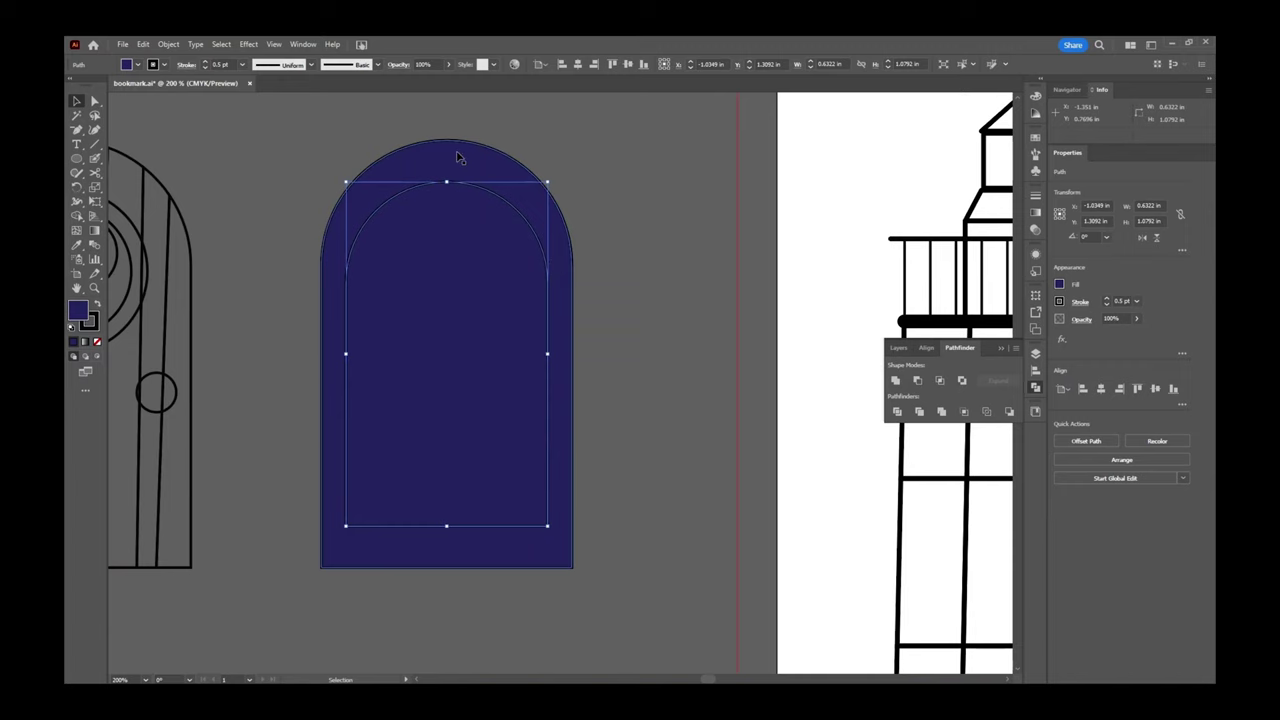
key(p)
click(447, 183)
key(ctrl+z)
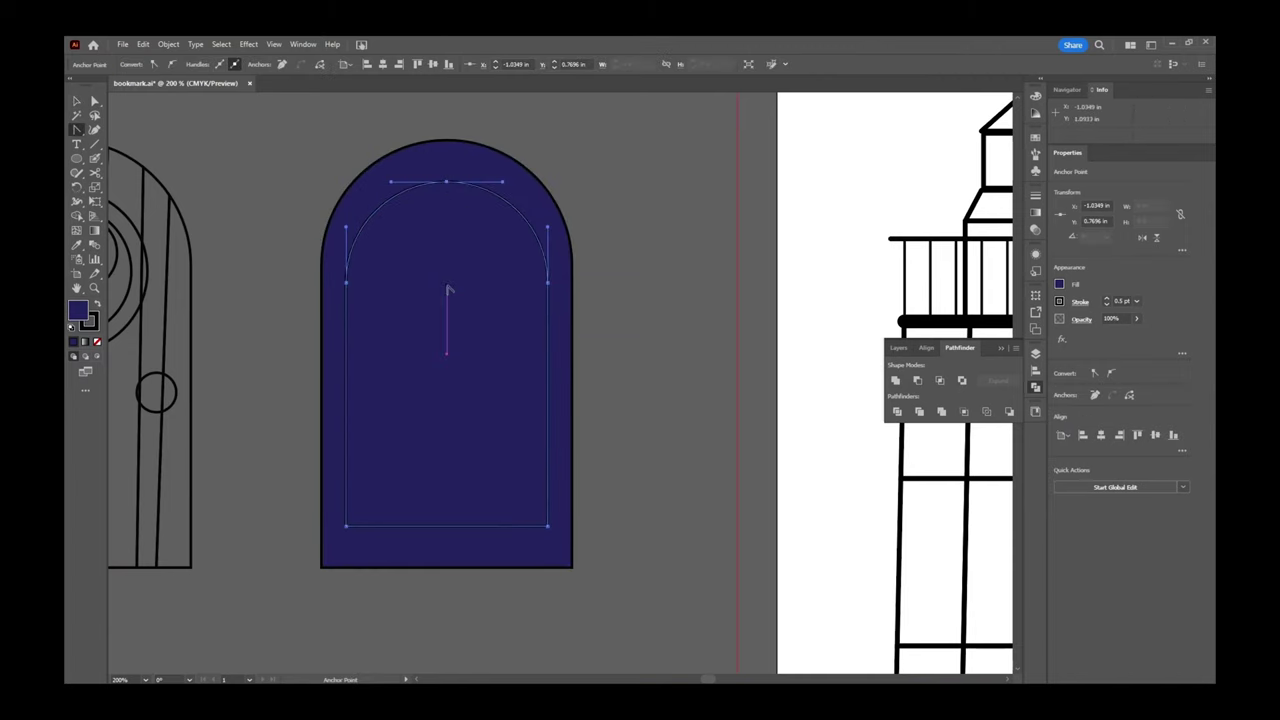
key(v)
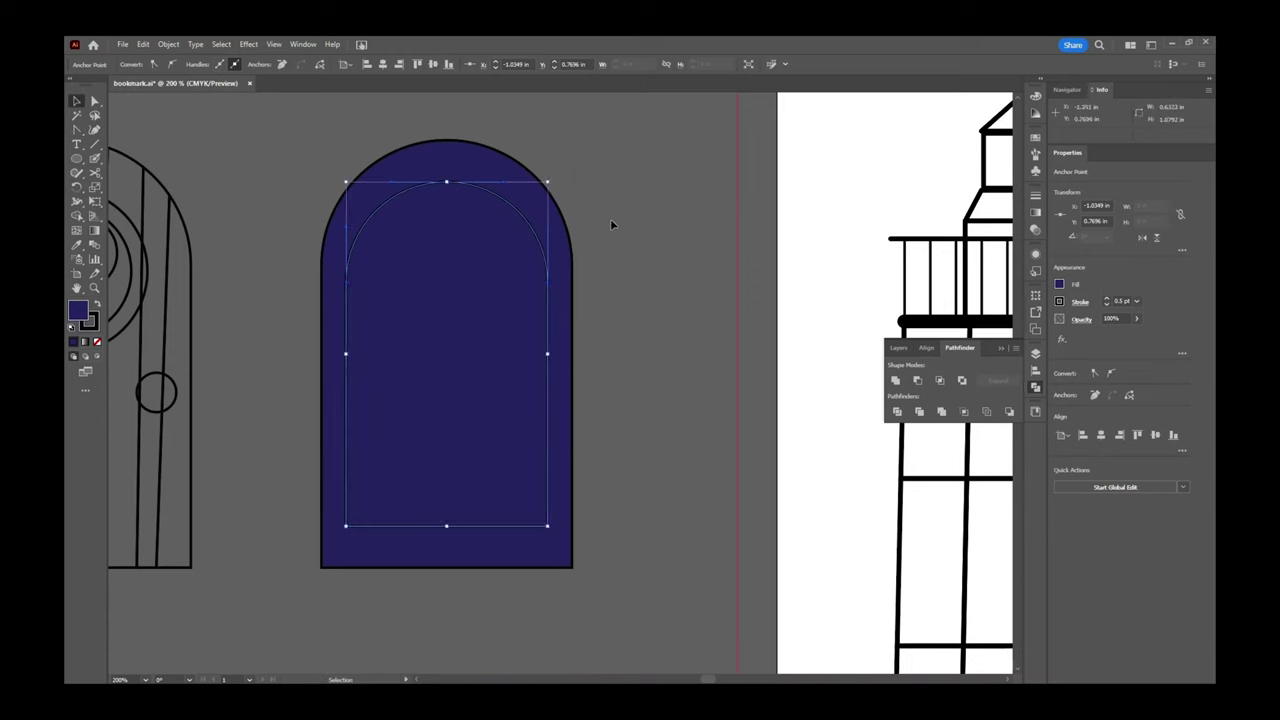
Select both navy arches and make them a compound path again to form the window frame.
click(484, 172)
shift+click(484, 172)
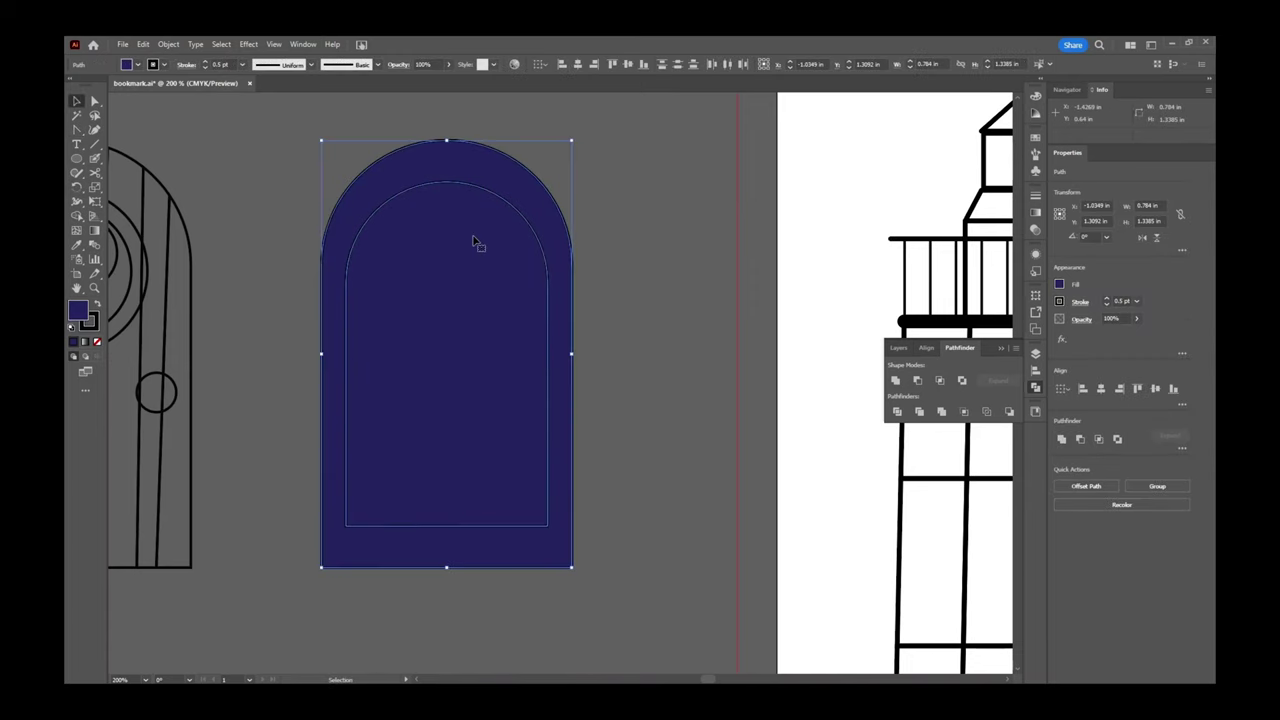
right_click(474, 240)
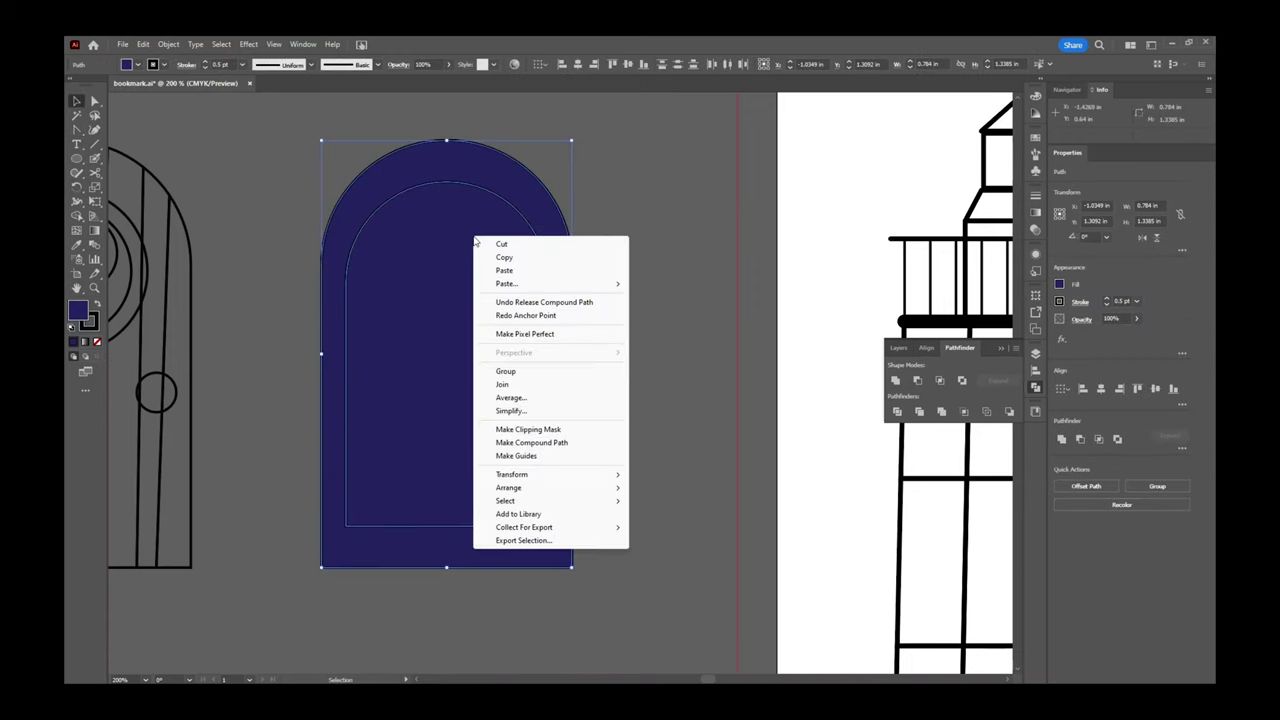
click(526, 446)
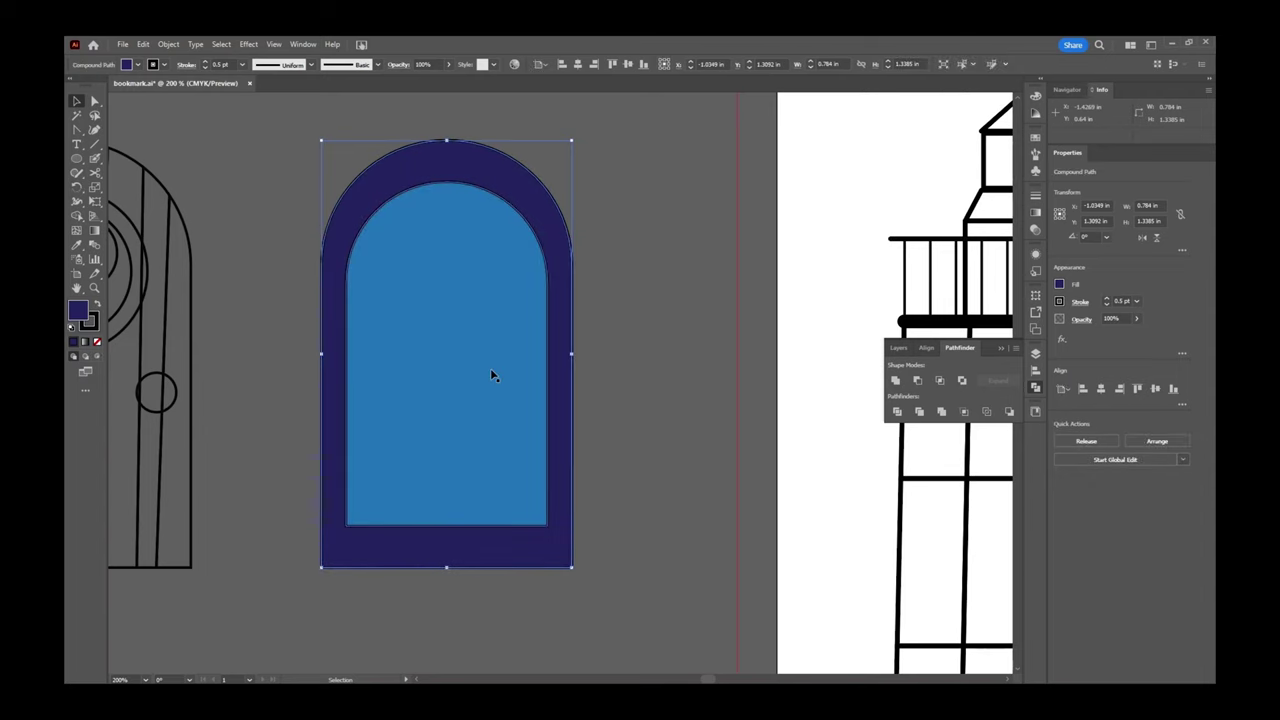
Try moving the top anchor point of the frame's inner arch upward, then undo the change and deselect.
key(a)
drag(447, 184, 445, 161)
key(ctrl+z)
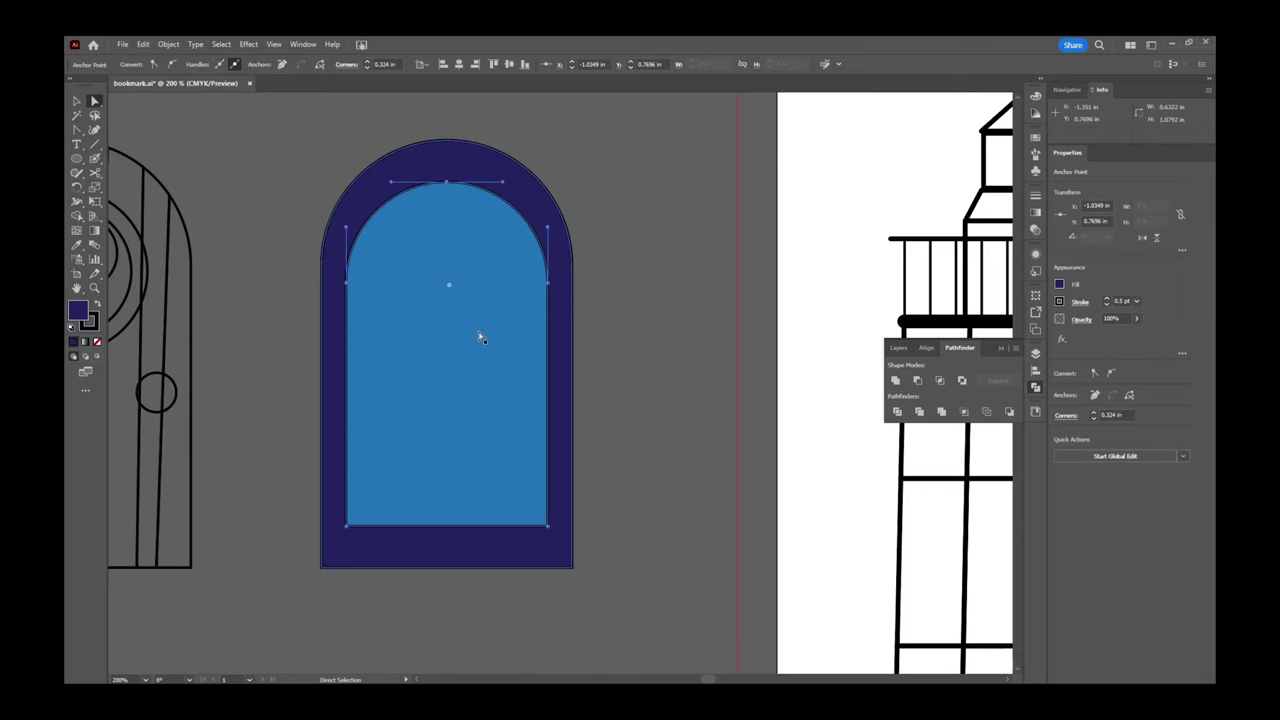
click(634, 280)
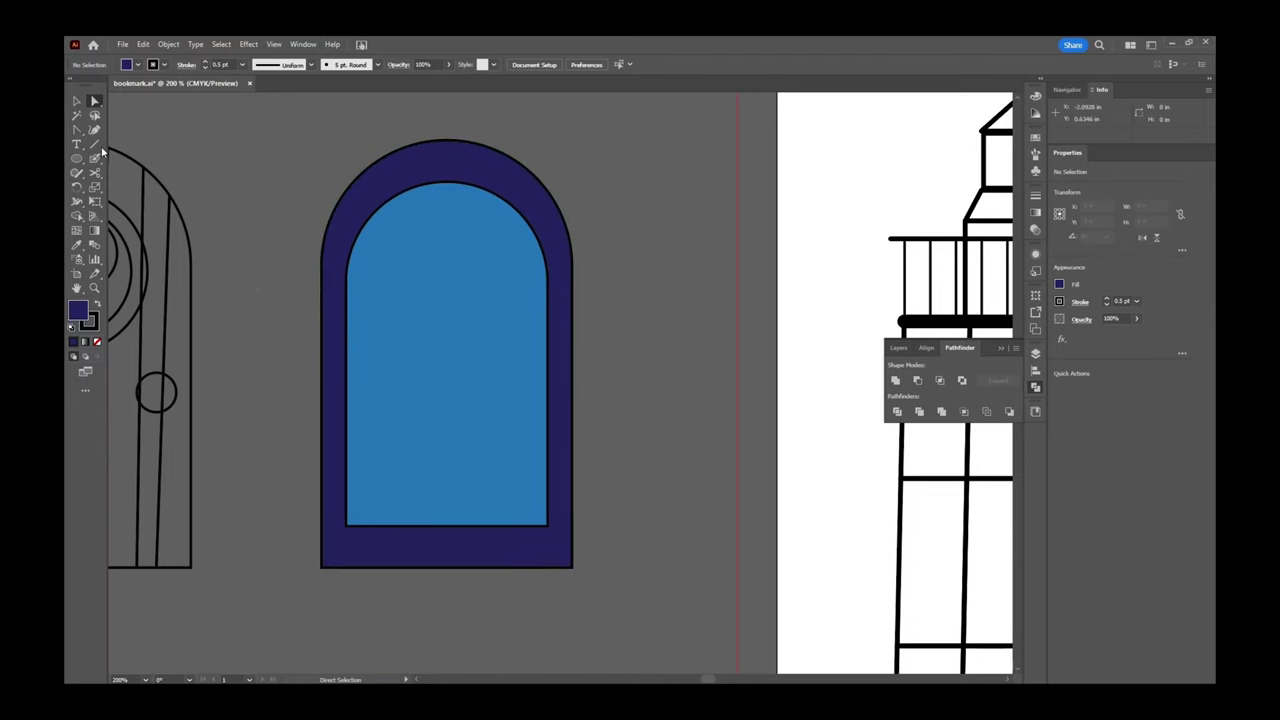
Draw a narrow vertical navy rectangle about 0.07 by 1.16 in down the middle of the window opening.
drag(76, 158, 116, 157)
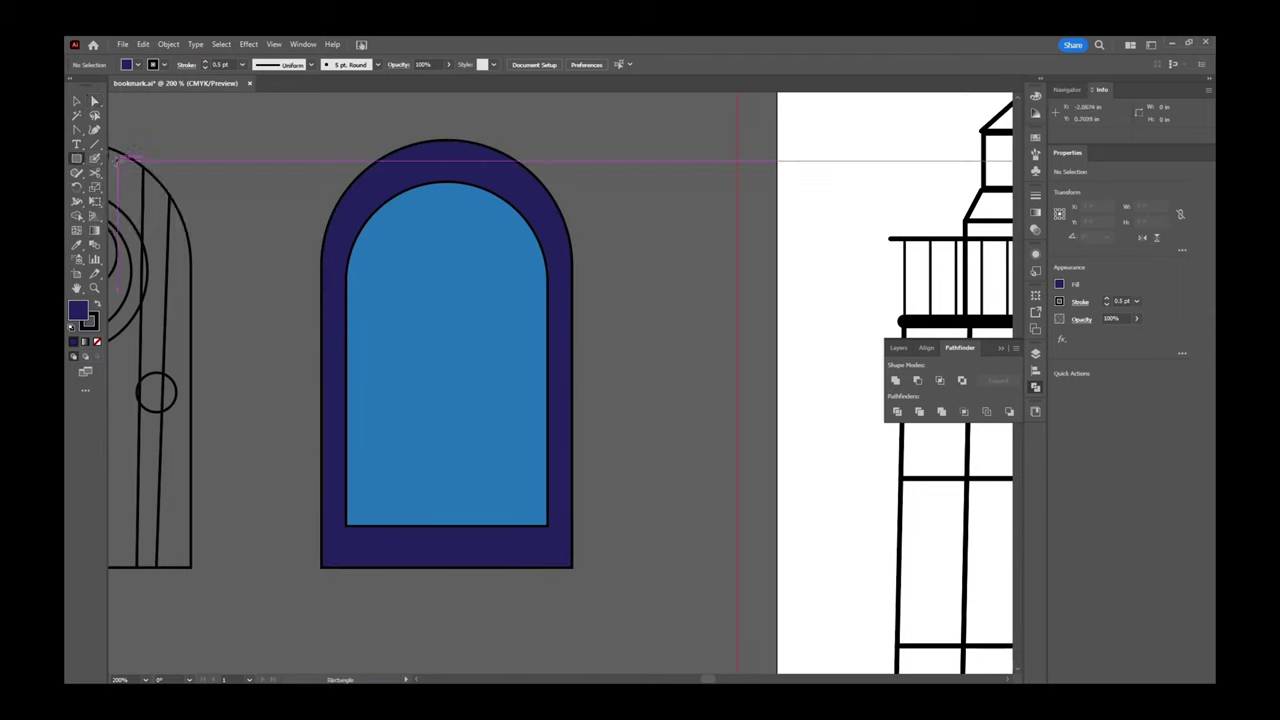
drag(432, 166, 455, 535)
key(v)
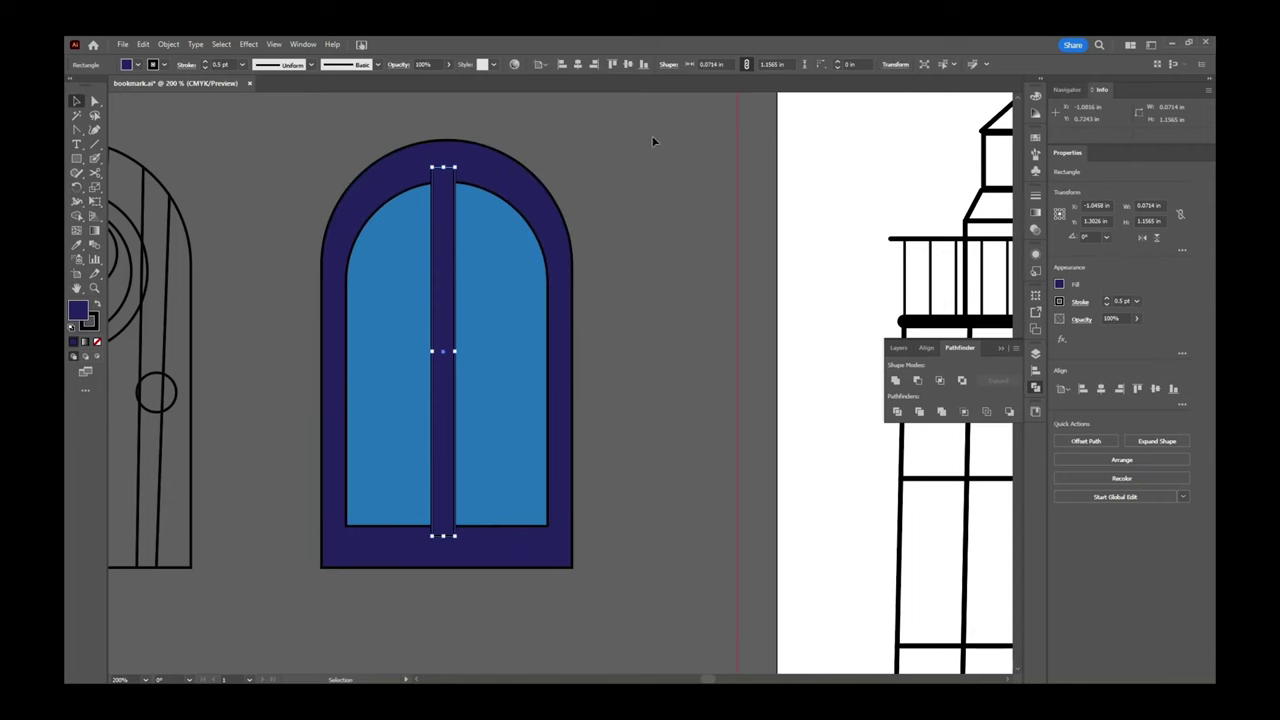
Select the vertical bar together with the navy frame and align them to a common horizontal centre.
shift+click(321, 382)
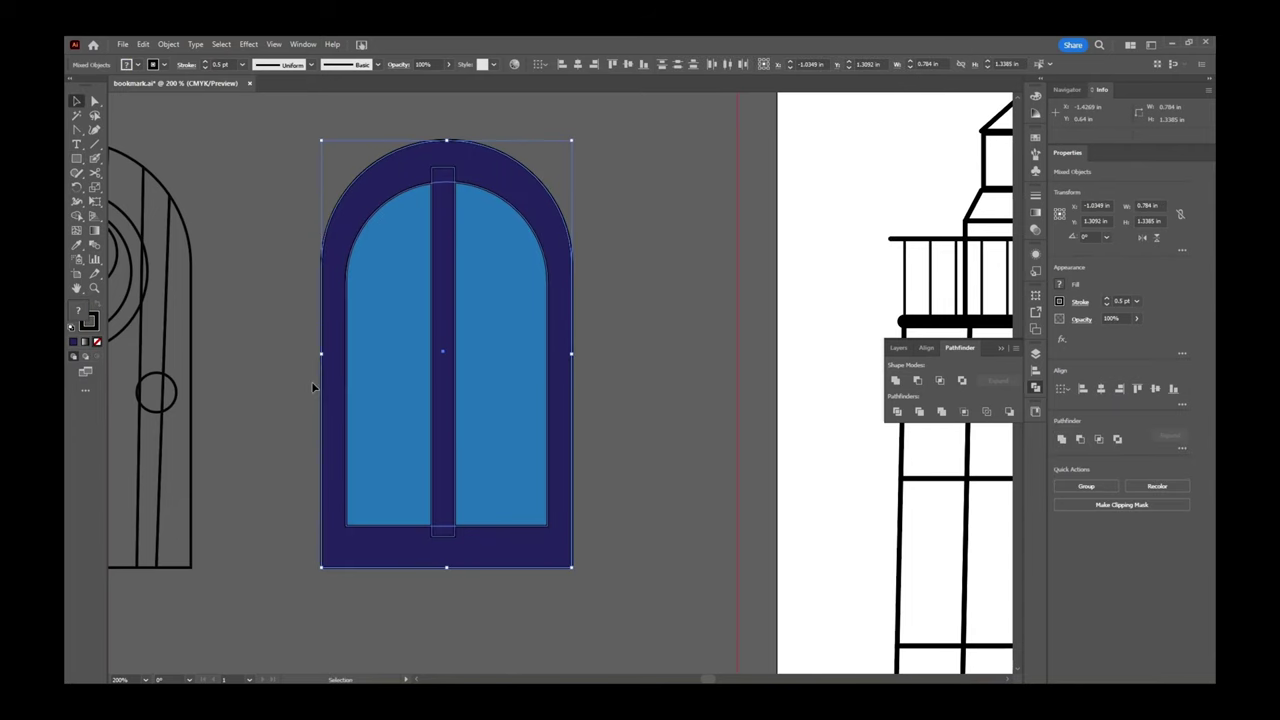
click(634, 172)
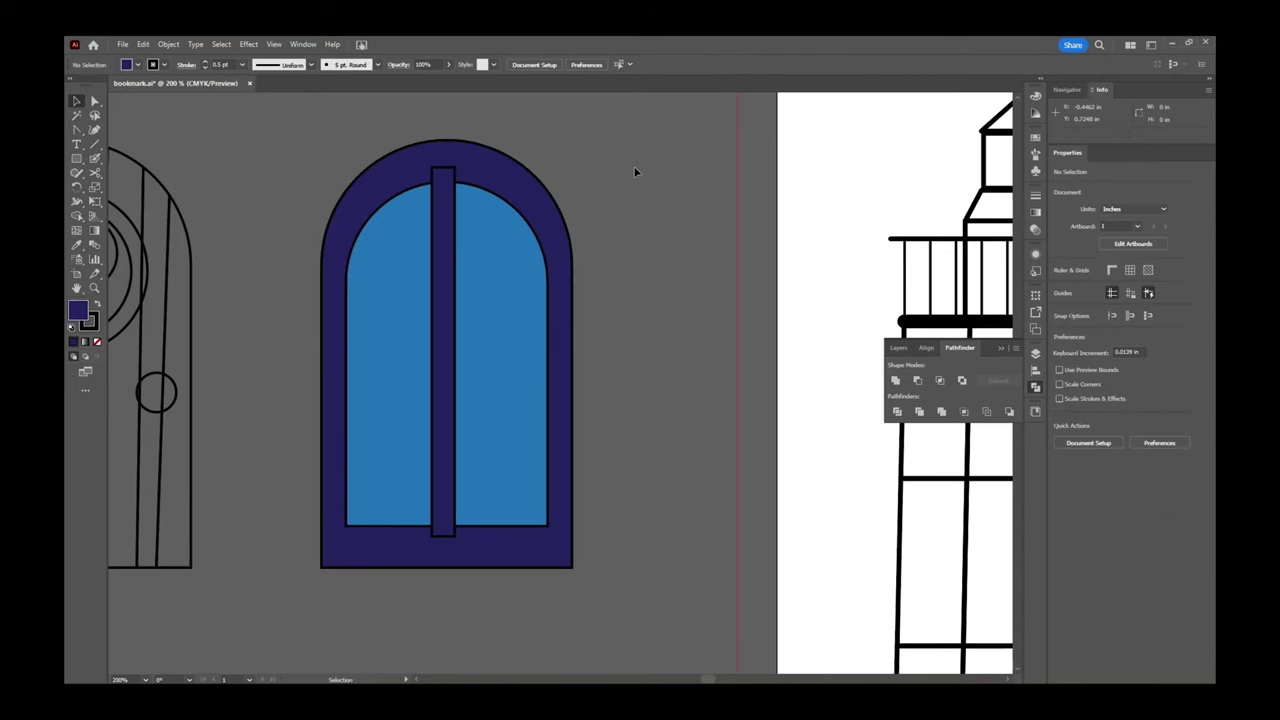
key(ctrl+z)
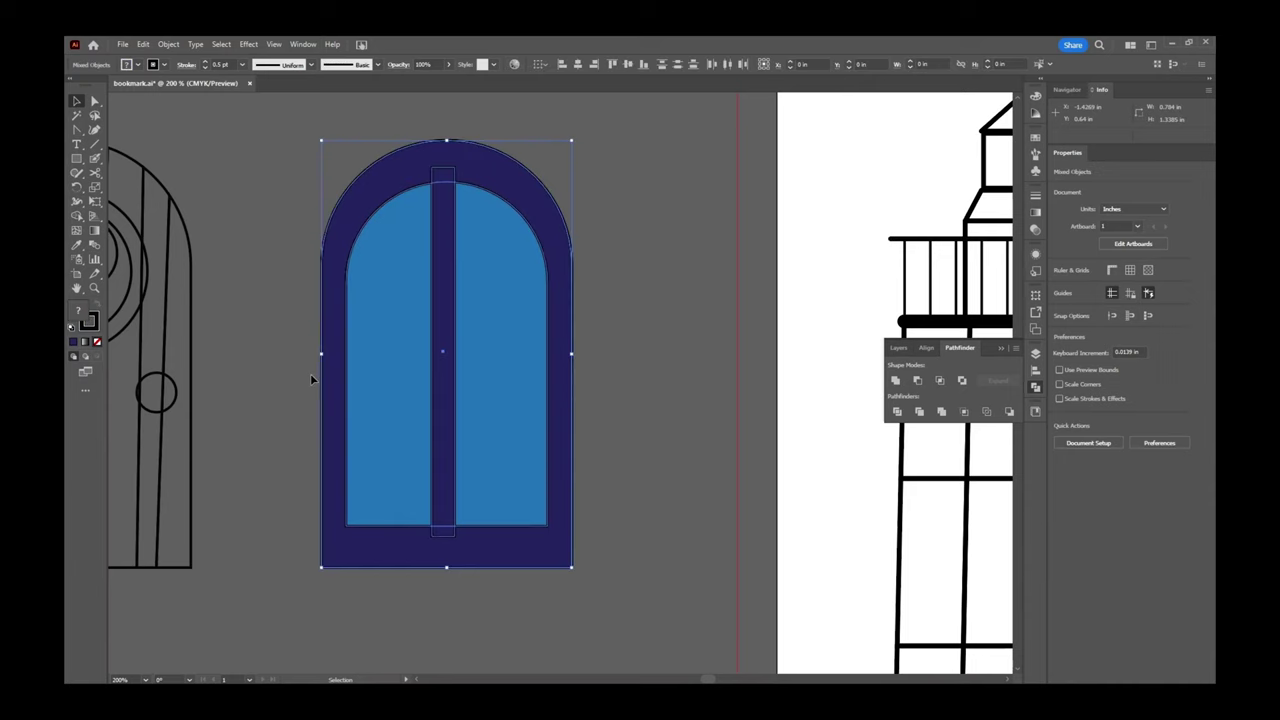
click(926, 348)
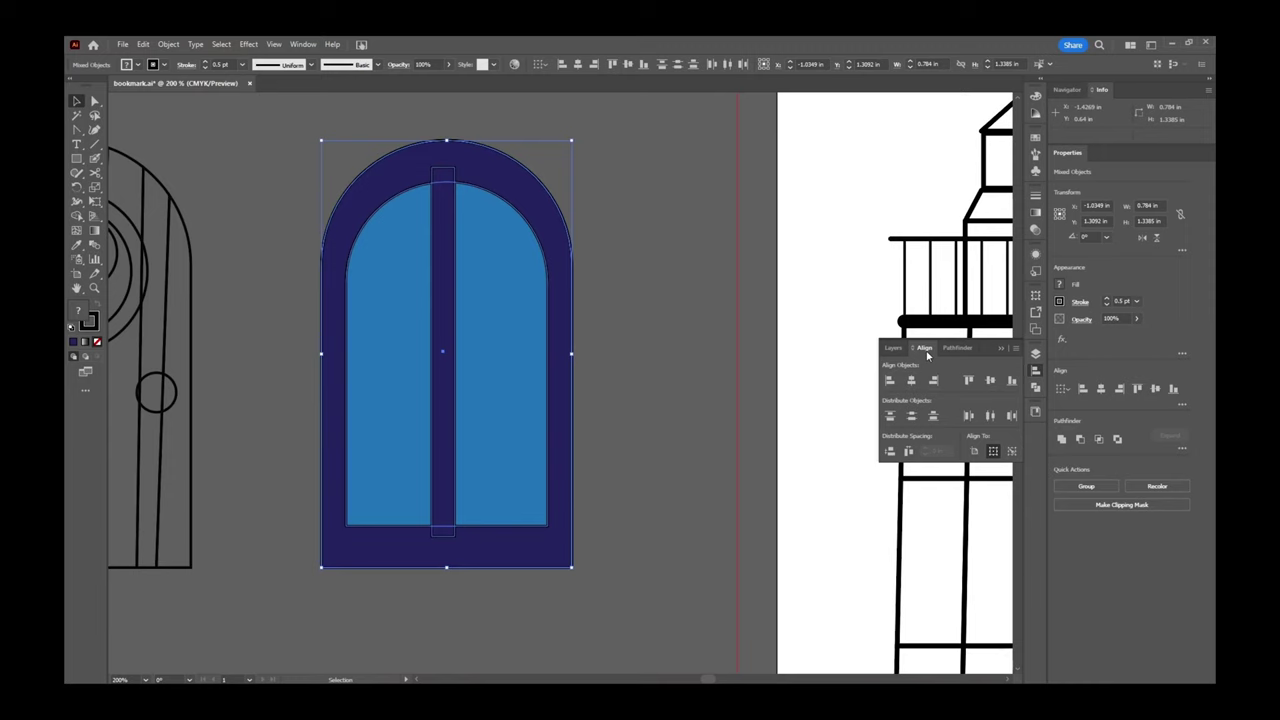
click(302, 44)
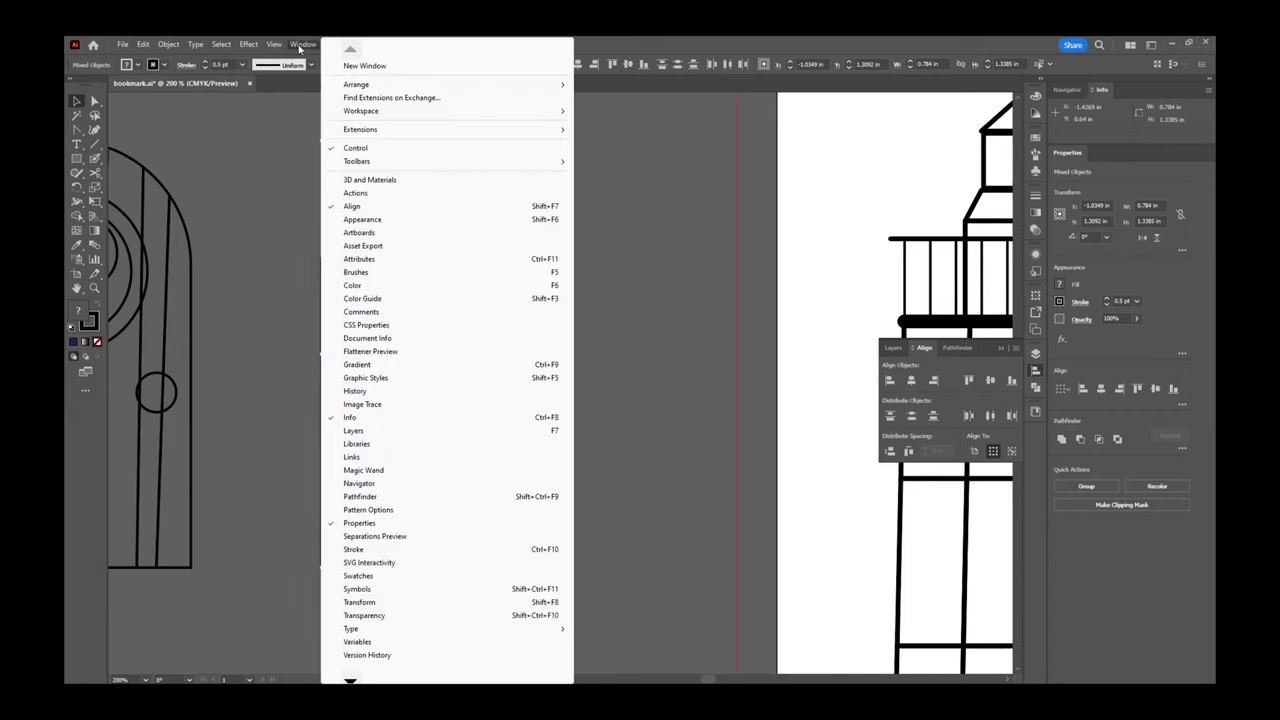
click(920, 350)
key(shift+F7)
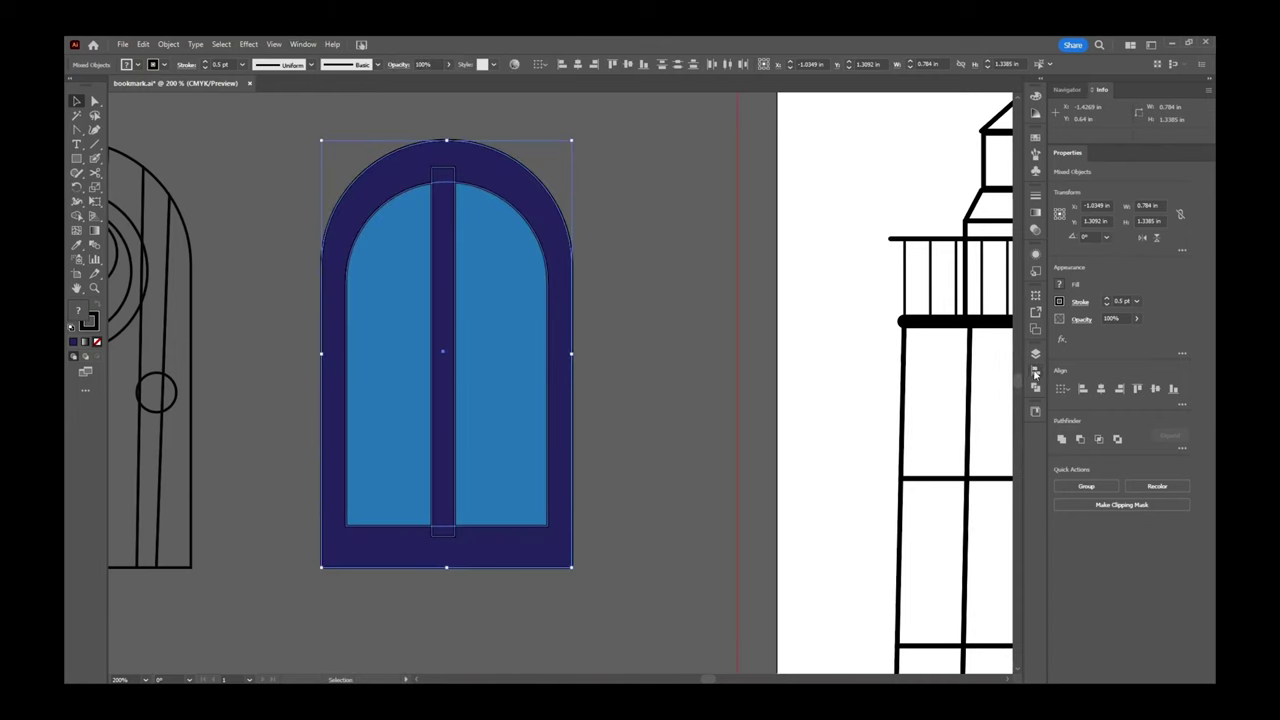
key(shift+F7)
click(911, 381)
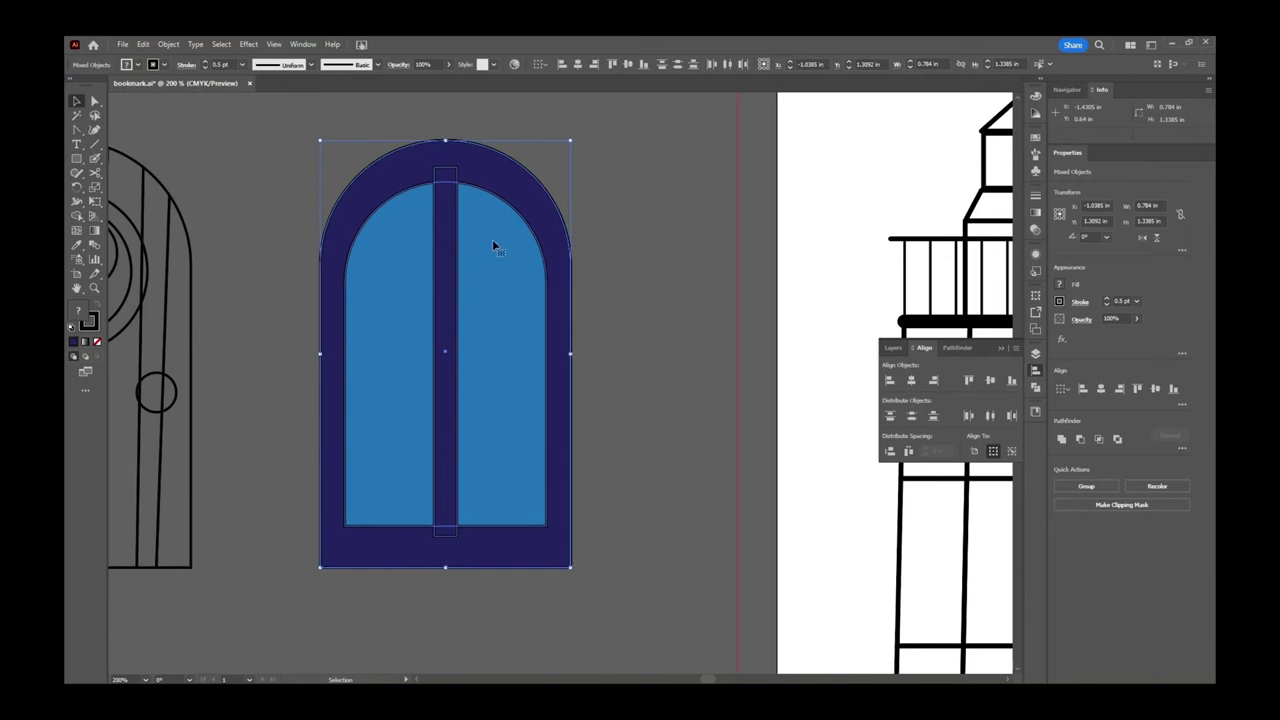
Create a copy of the window's vertical navy bar rotated 90° to serve as a crossbar.
click(617, 280)
click(448, 350)
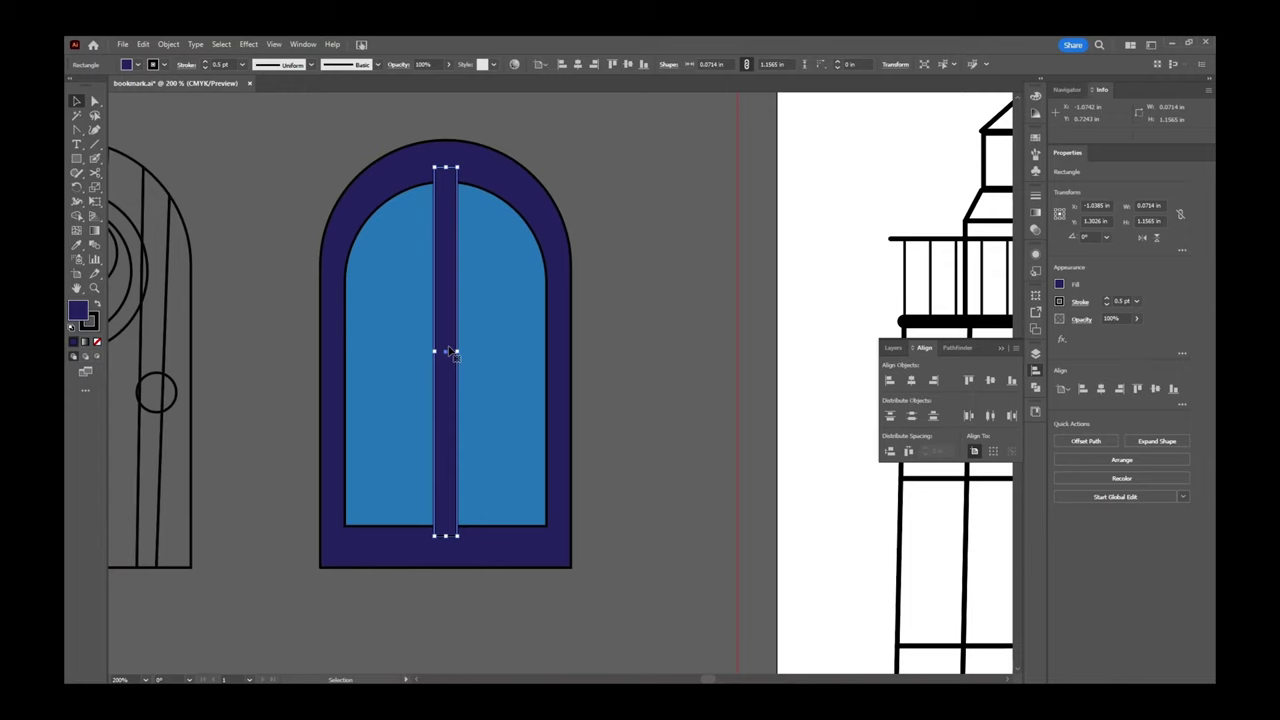
right_click(450, 352)
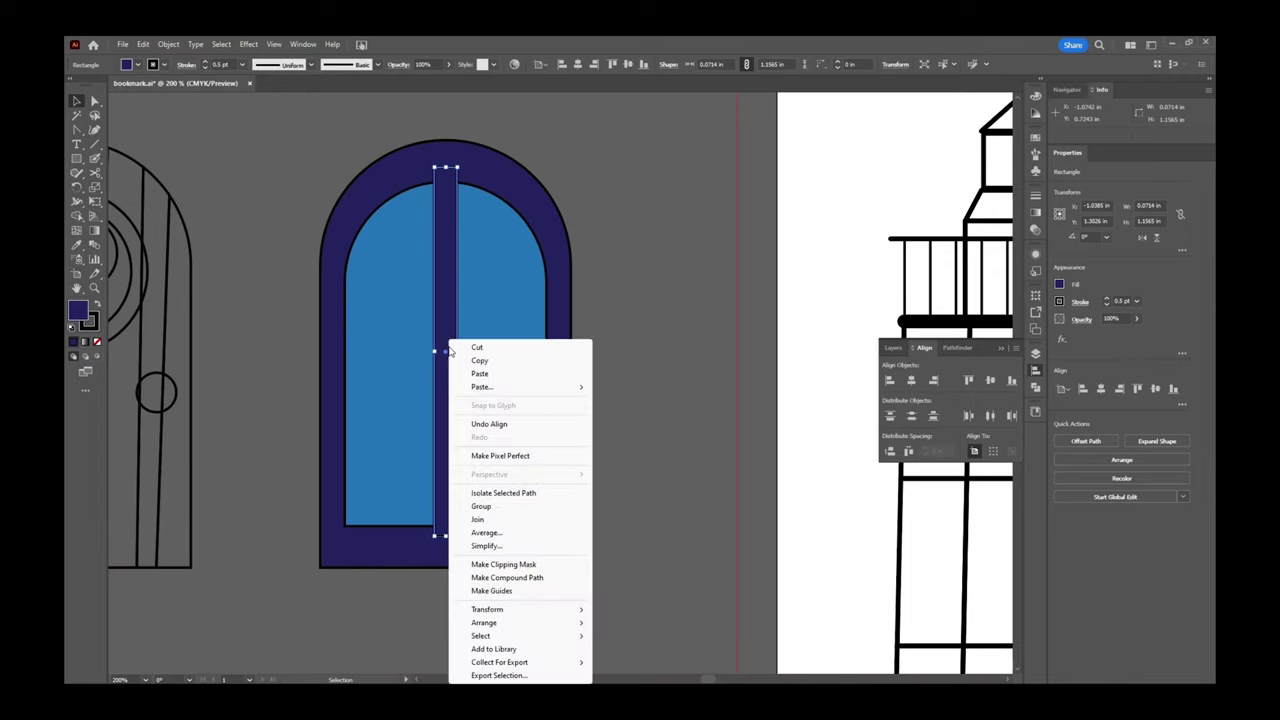
mouse_move(510, 614)
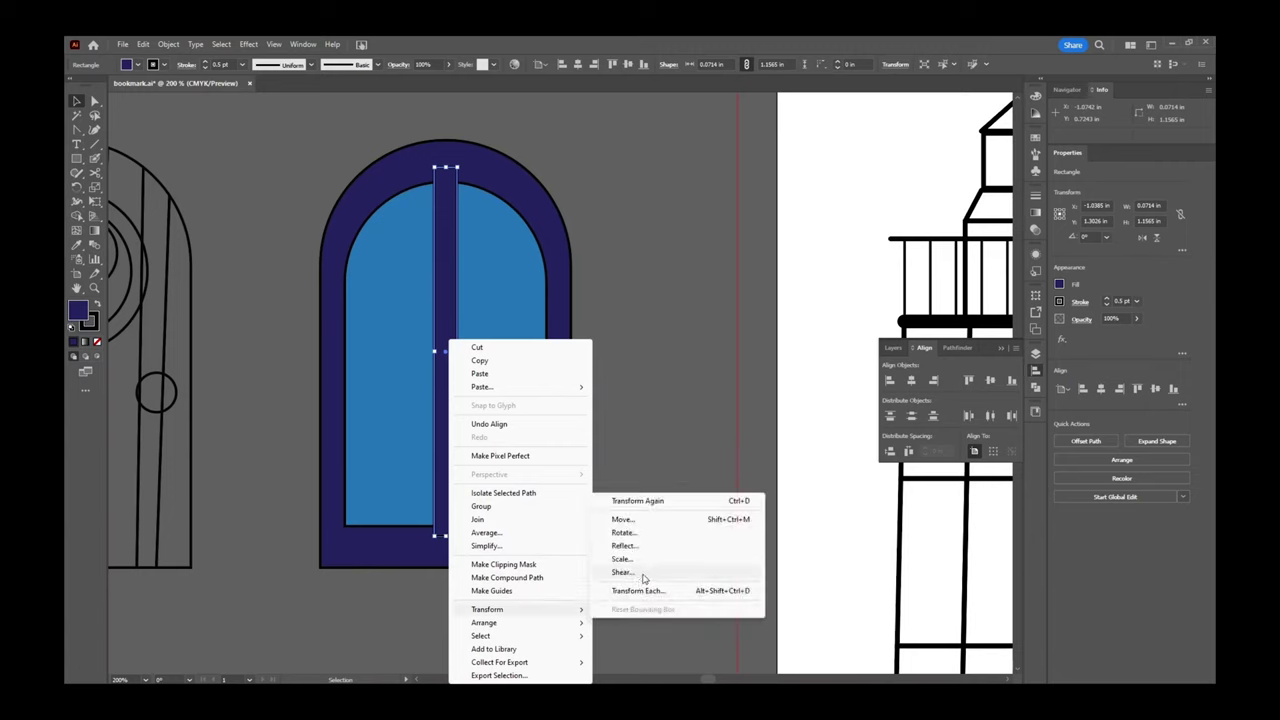
click(624, 532)
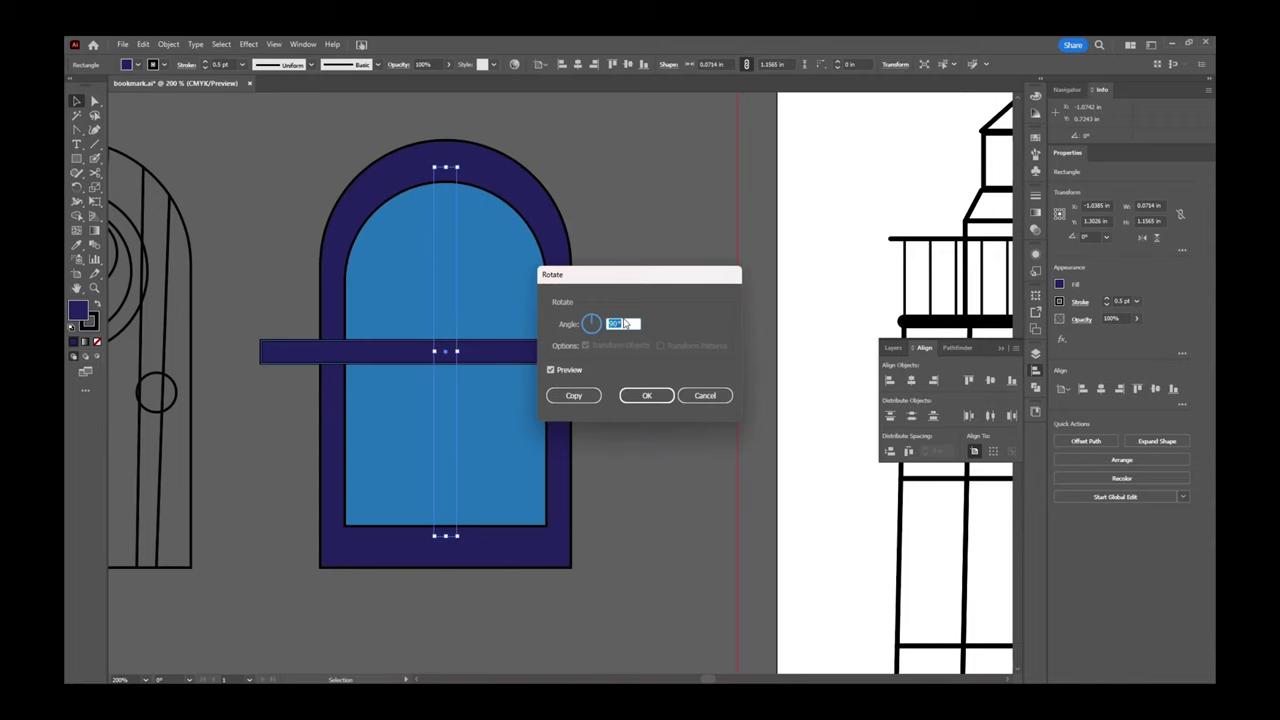
click(574, 396)
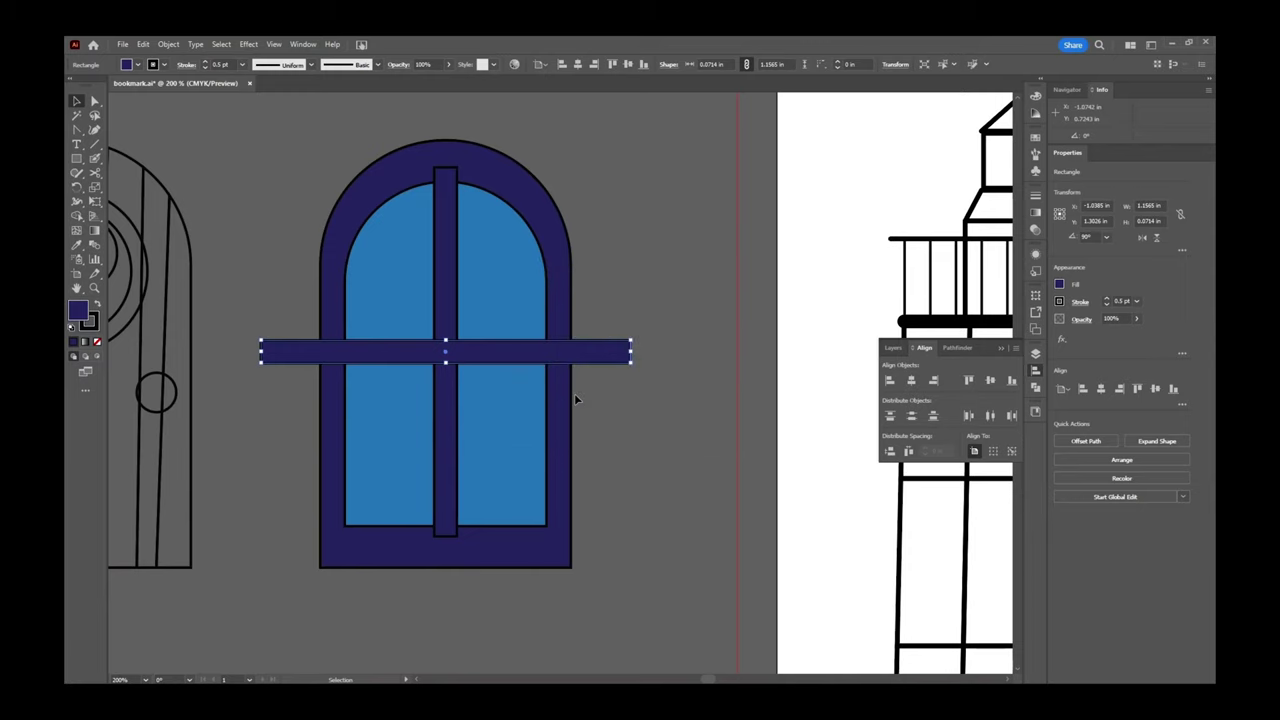
Shorten the horizontal bar from both ends to about 0.73 in so it stays within the window frame.
drag(630, 351, 565, 355)
drag(259, 352, 330, 349)
drag(333, 350, 333, 351)
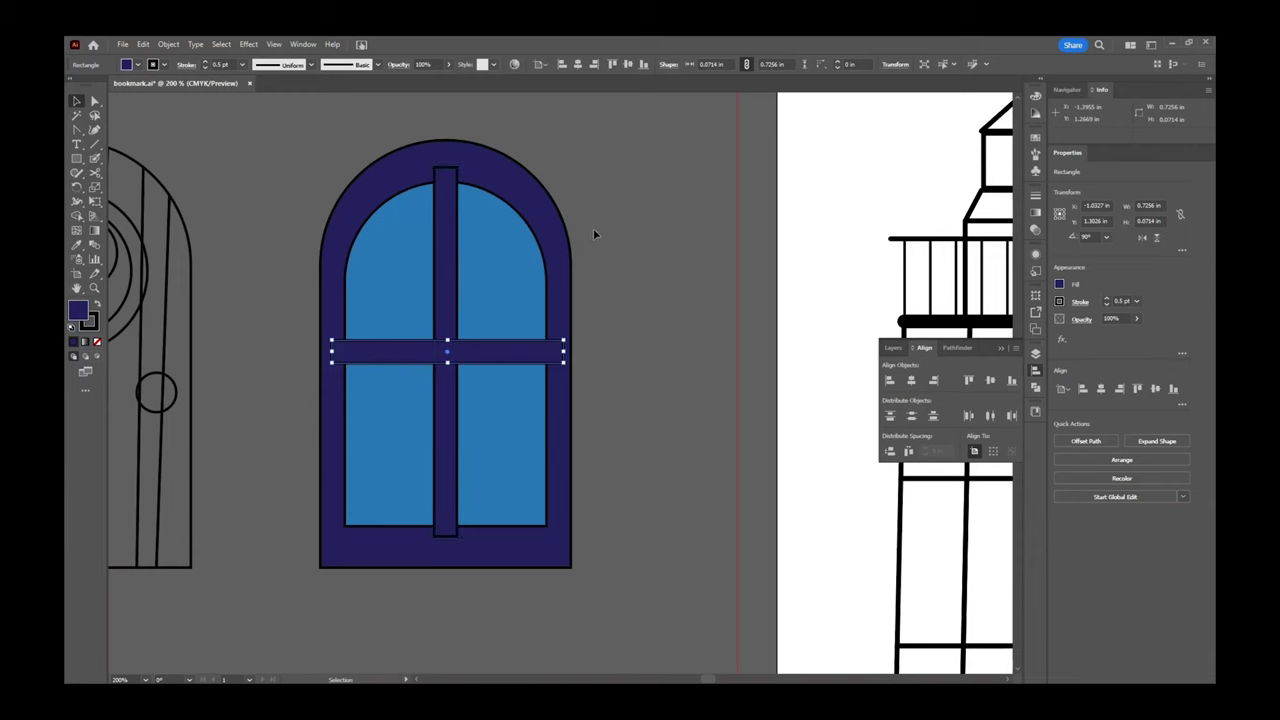
Unite the horizontal bar, vertical bar and navy frame into one shape, then deselect it.
shift+click(456, 432)
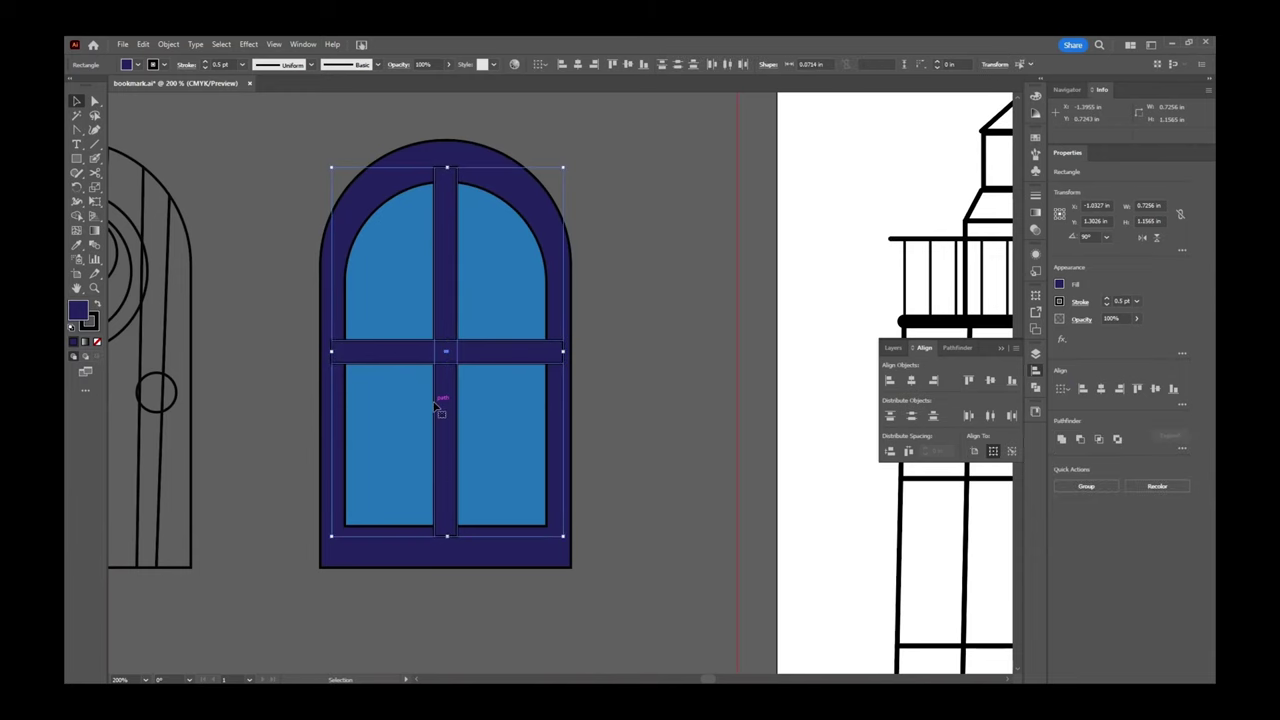
shift+click(382, 192)
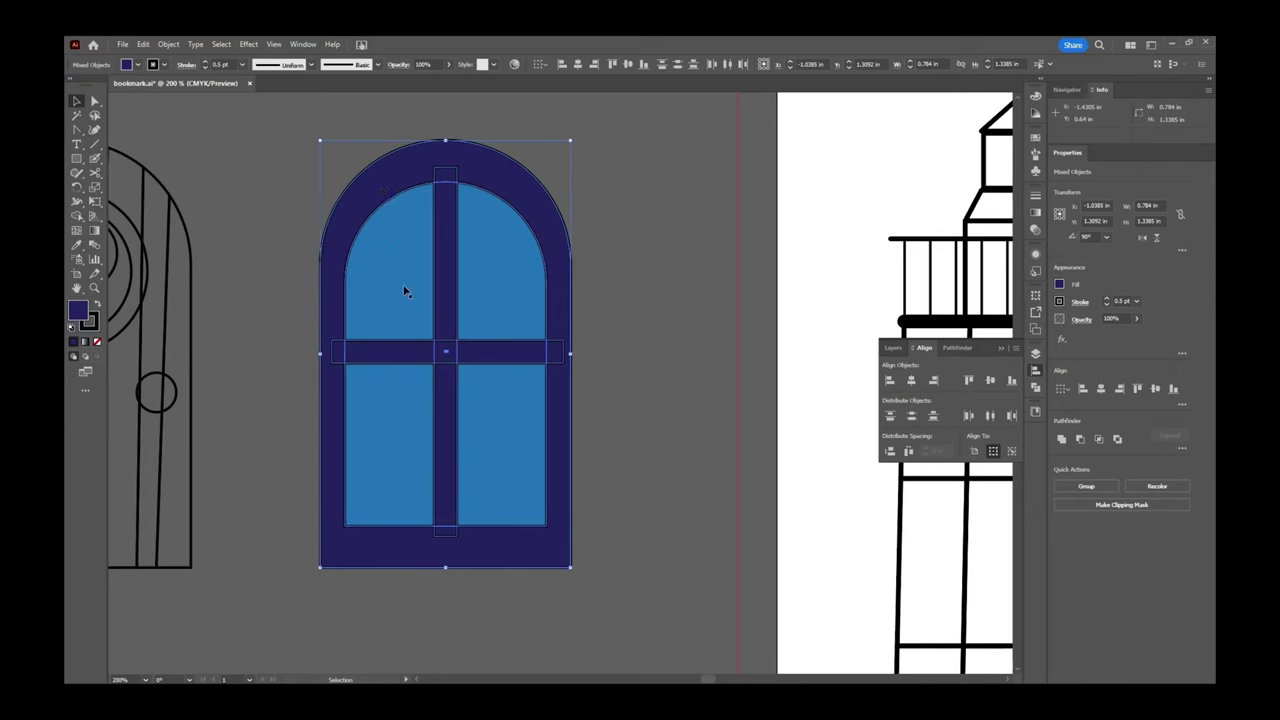
click(960, 348)
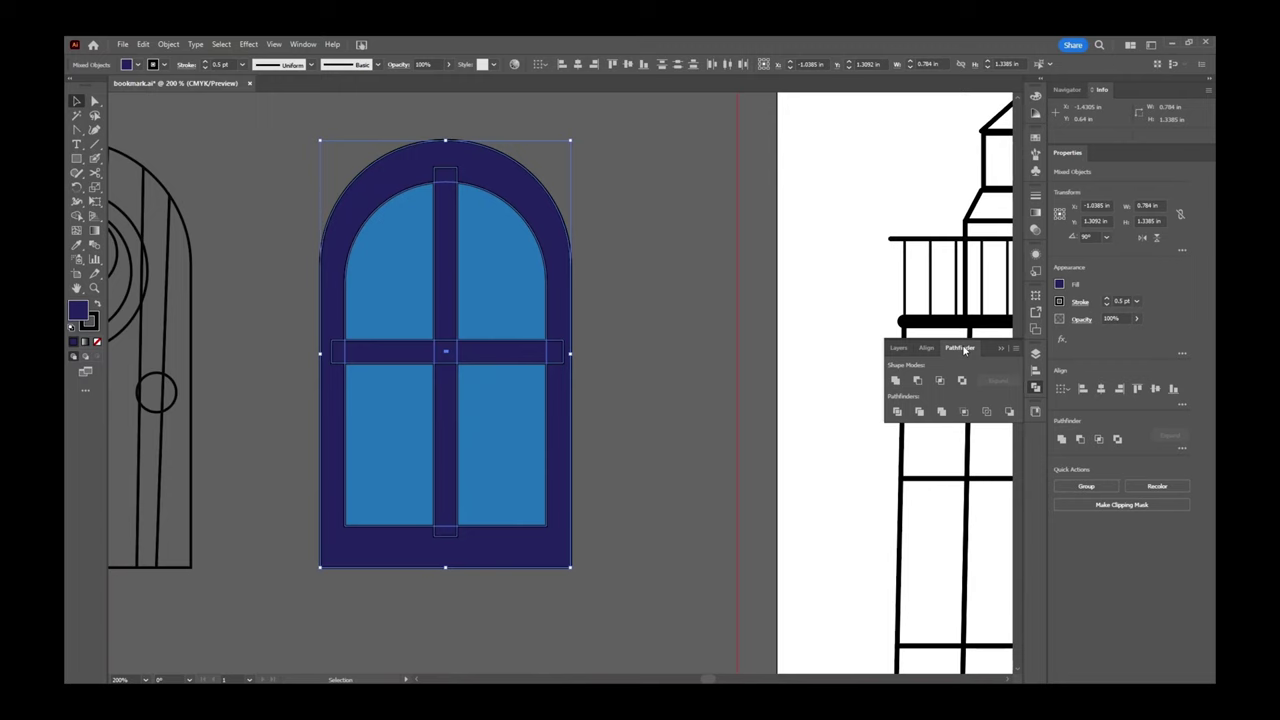
click(899, 383)
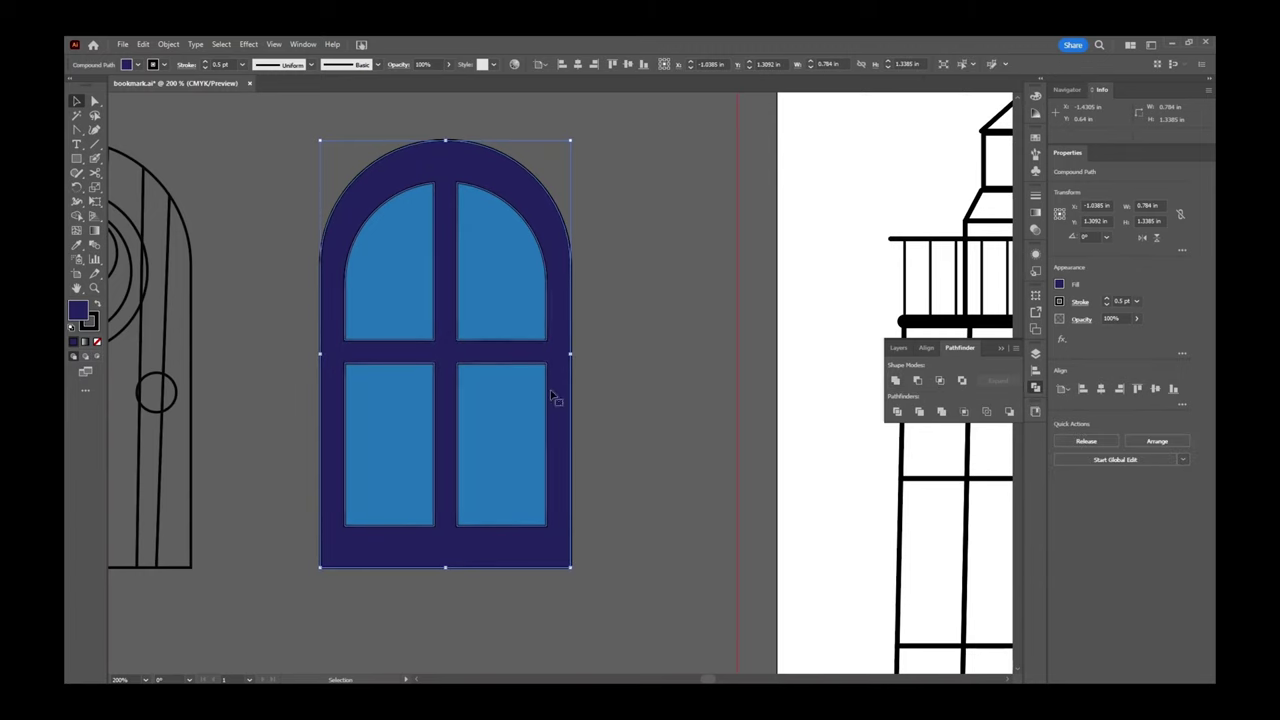
click(660, 447)
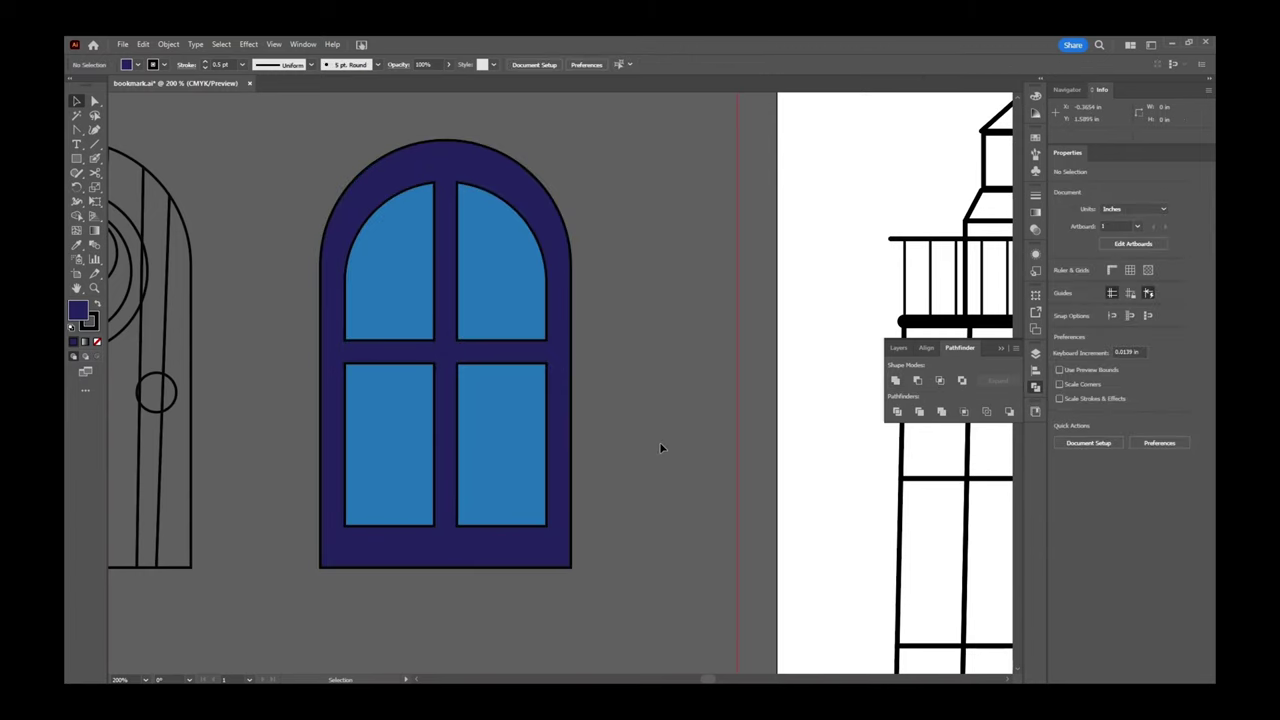
Select the eight anchor points along the crossbar's edges and nudge them slightly downward to lower the bar.
key(a)
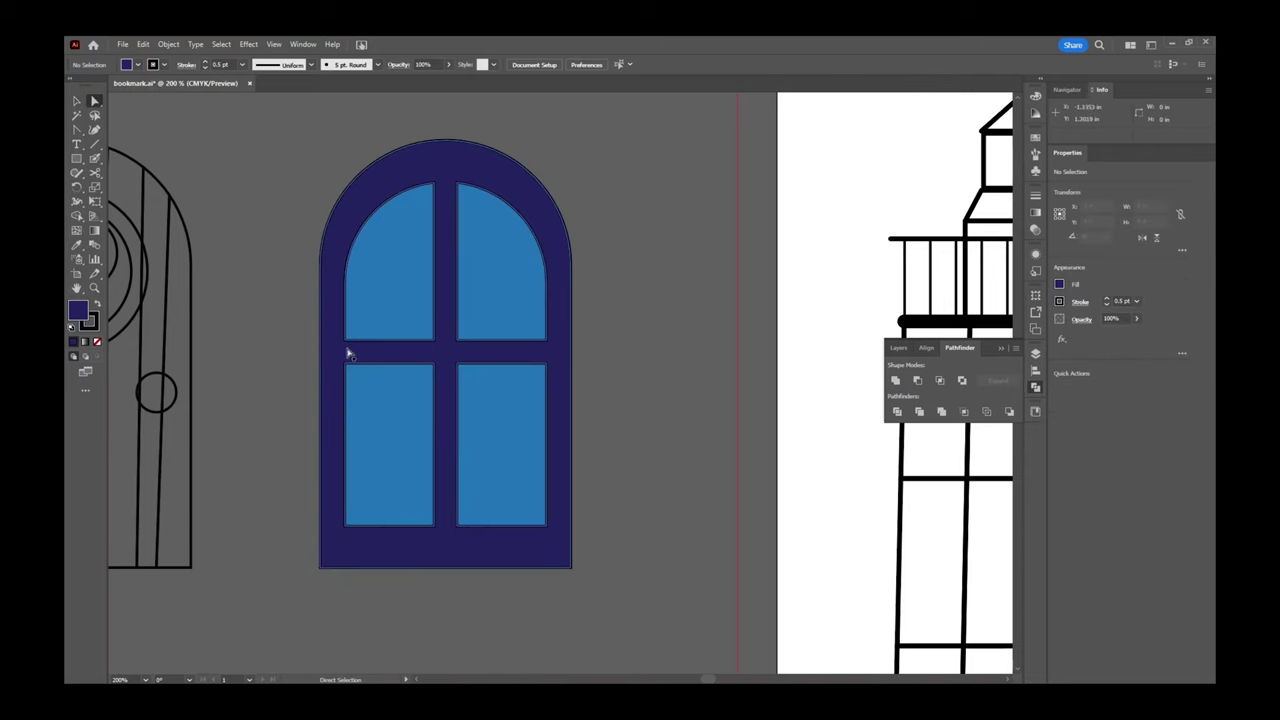
click(350, 342)
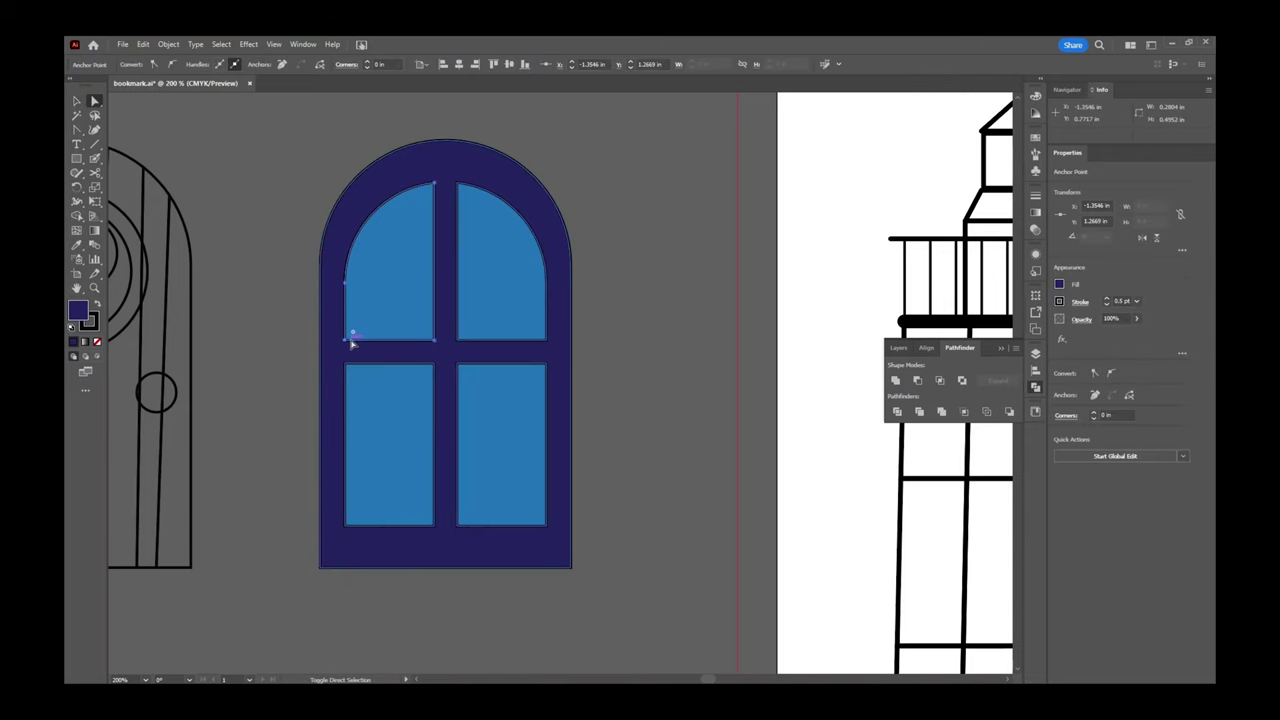
shift+click(458, 342)
shift+click(544, 339)
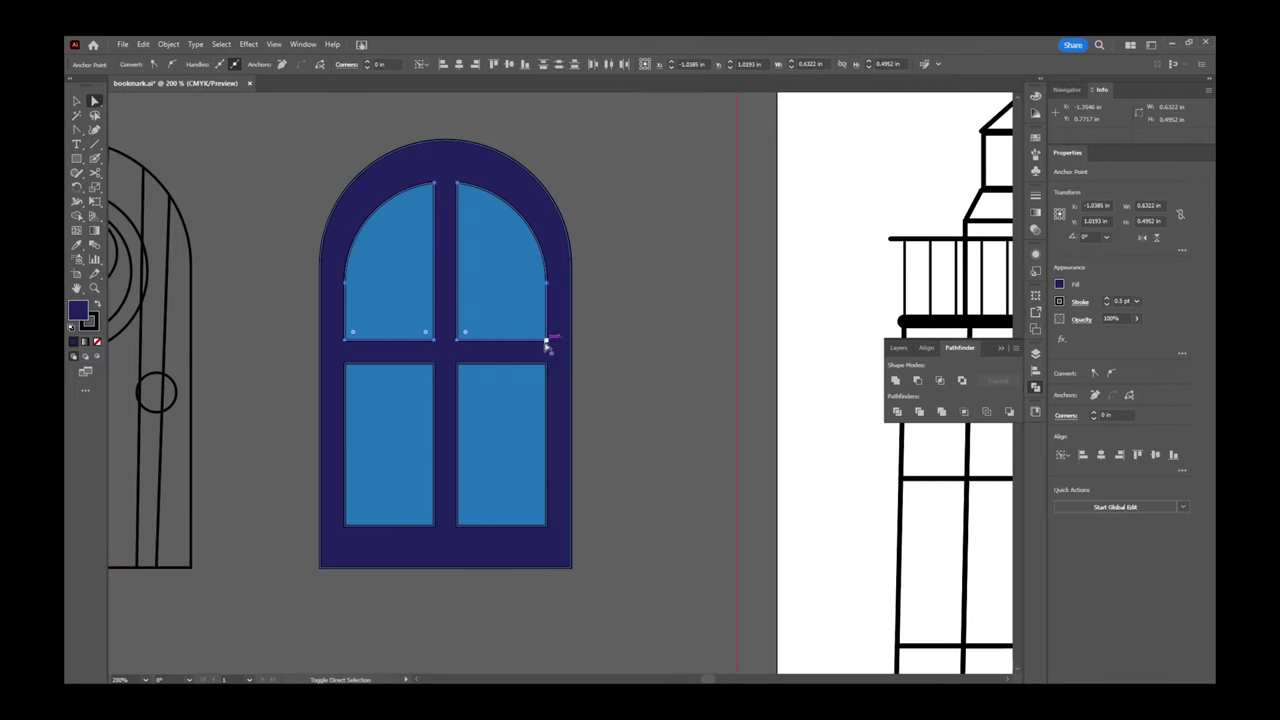
shift+click(546, 364)
shift+click(458, 364)
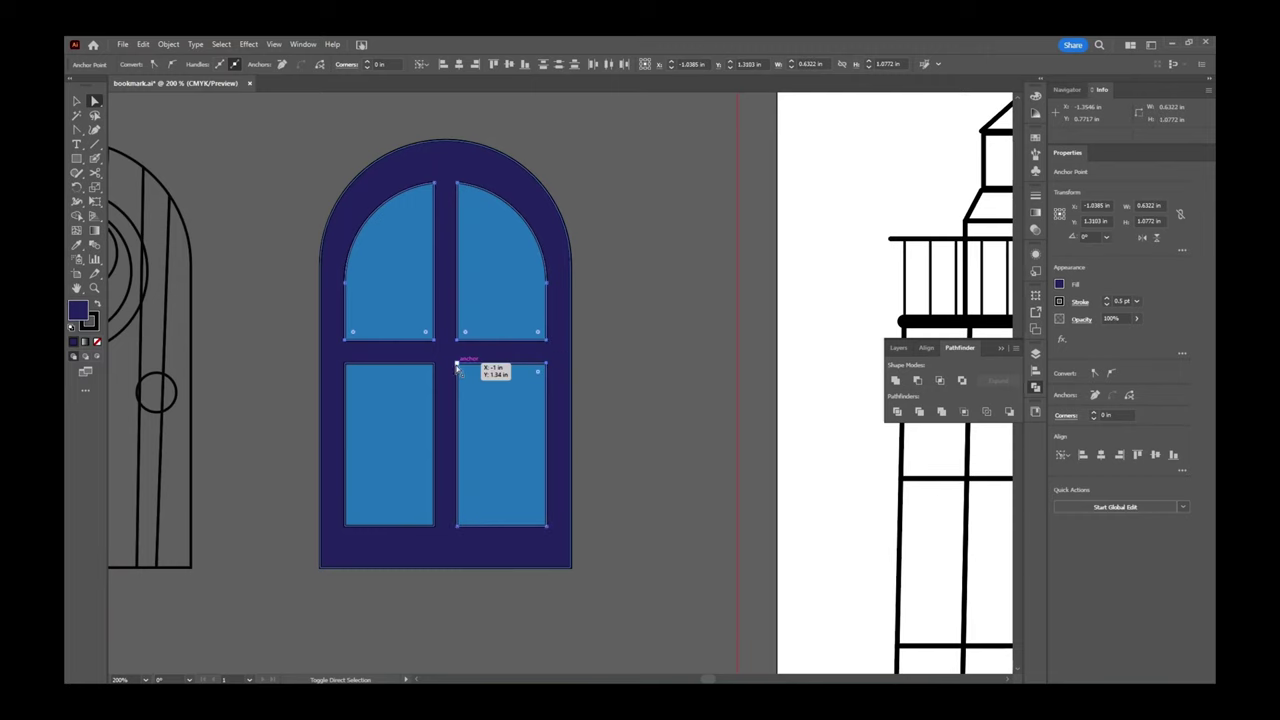
shift+click(434, 364)
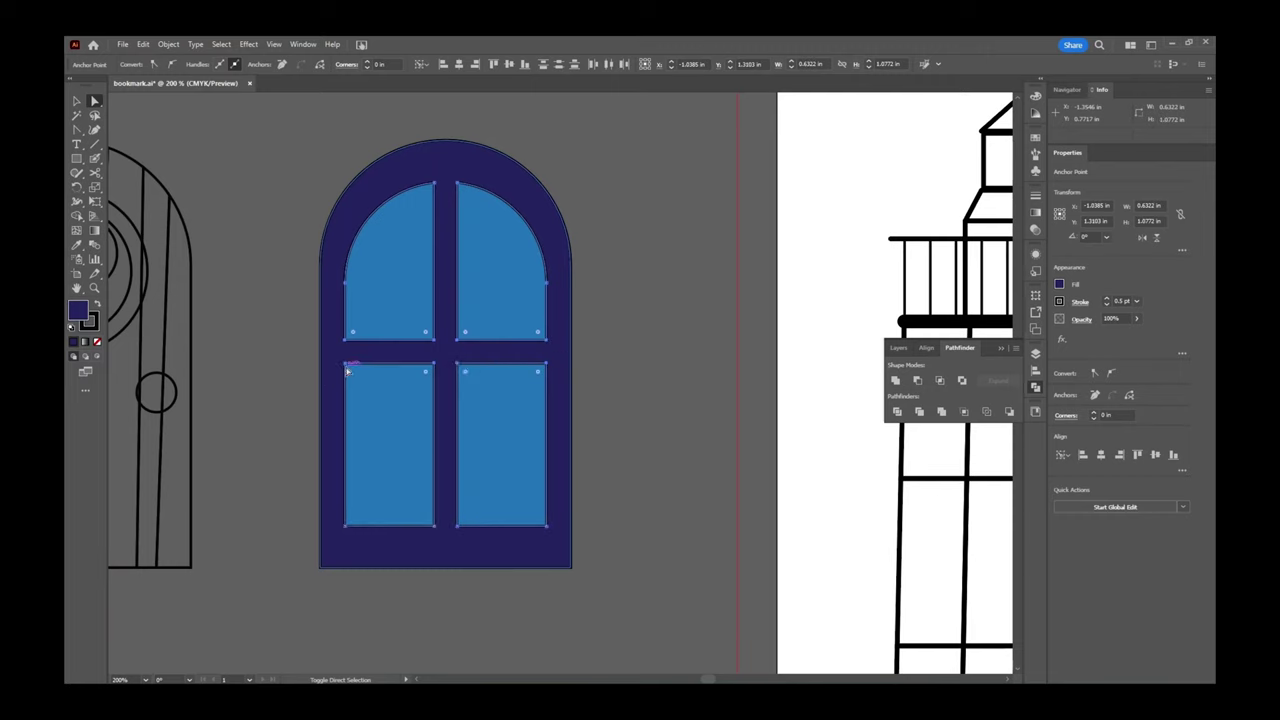
shift+click(346, 365)
key(Down)
key(Down)
key(Down)
key(Down)
key(Down)
key(Down)
key(Down)
key(Down)
key(Down)
key(Down)
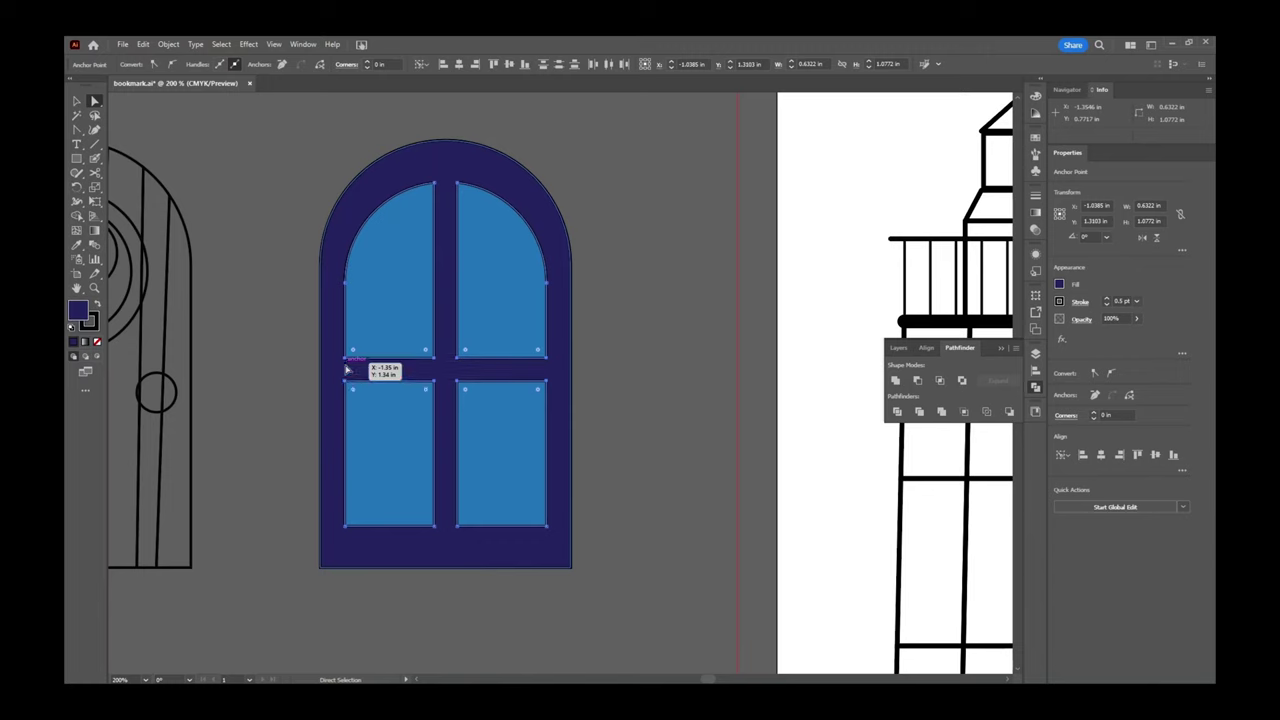
key(Up)
key(Up)
key(Up)
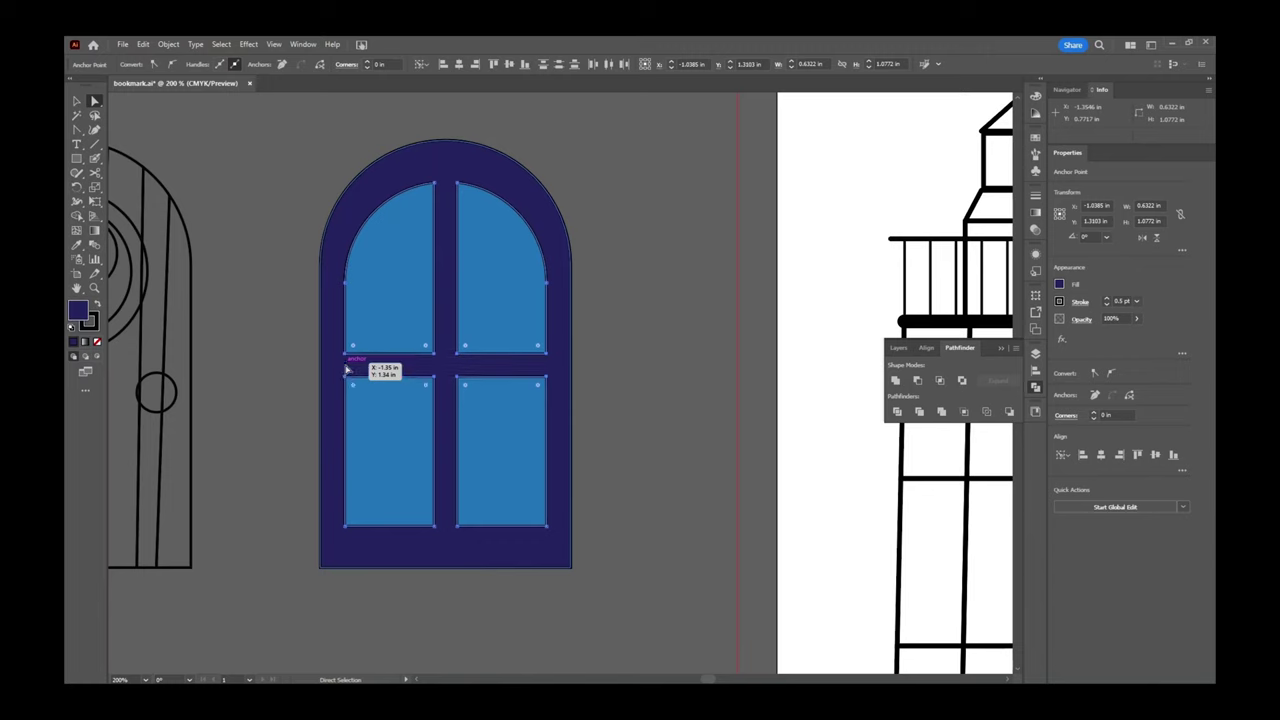
key(Down)
key(Down)
key(Down)
key(Down)
key(Down)
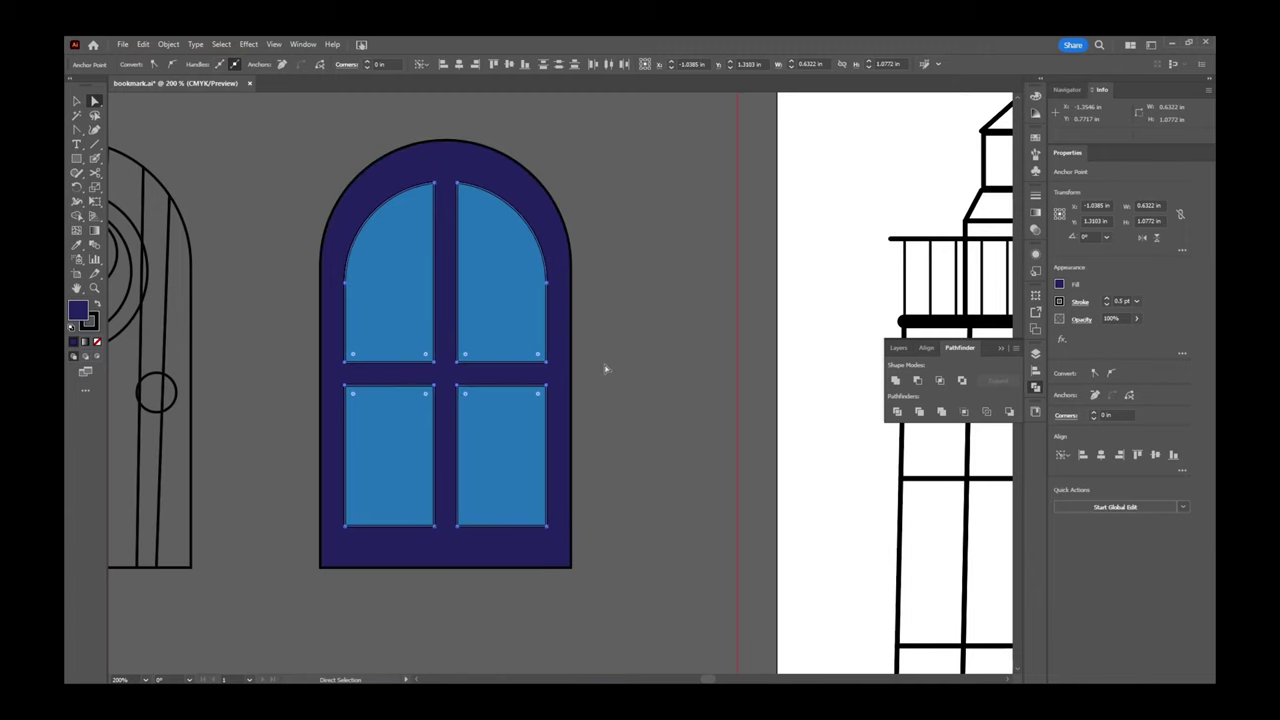
key(Up)
key(Up)
key(Up)
key(Up)
key(Up)
key(Up)
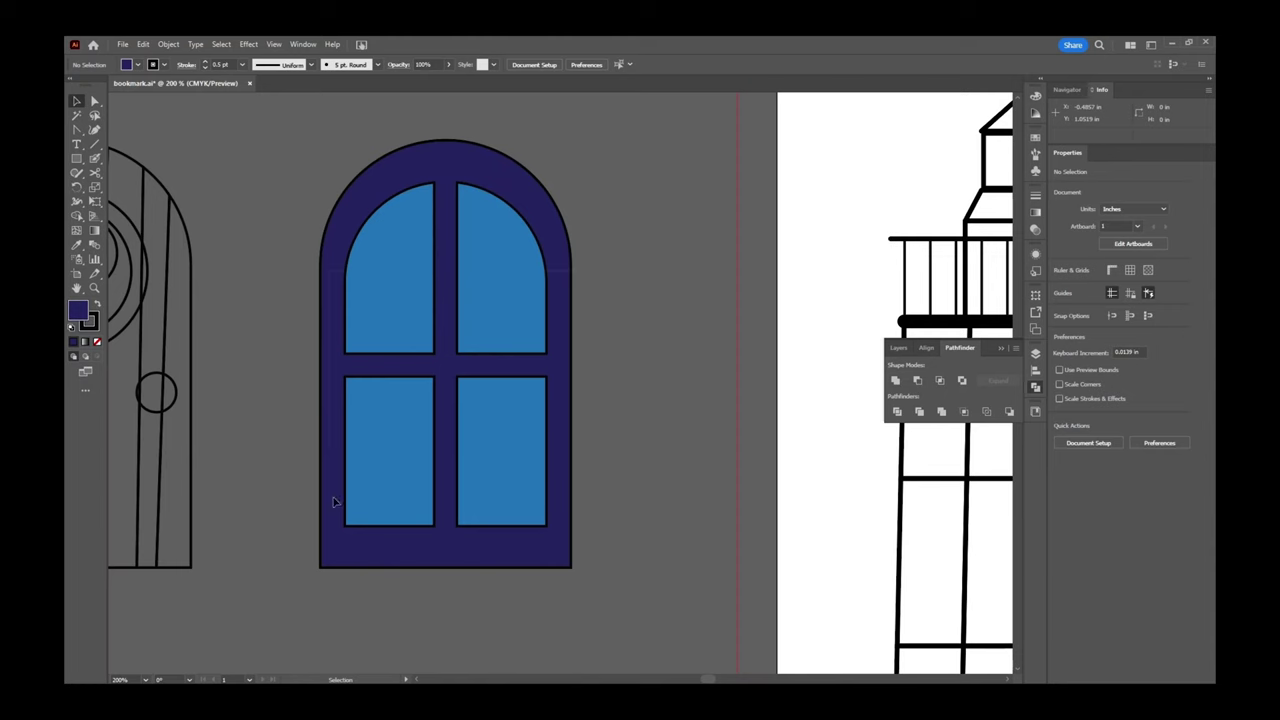
Select the navy frame together with the blue glass shape and group them as one window.
key(v)
click(330, 505)
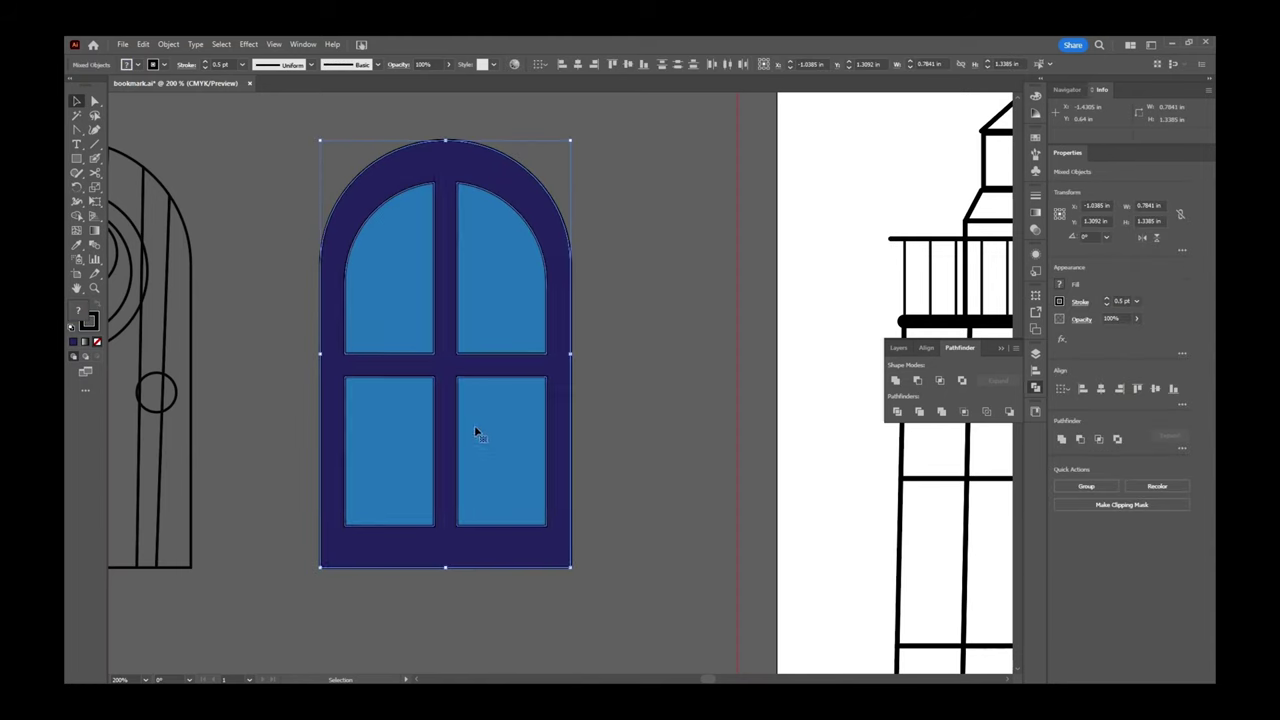
key(ctrl+g)
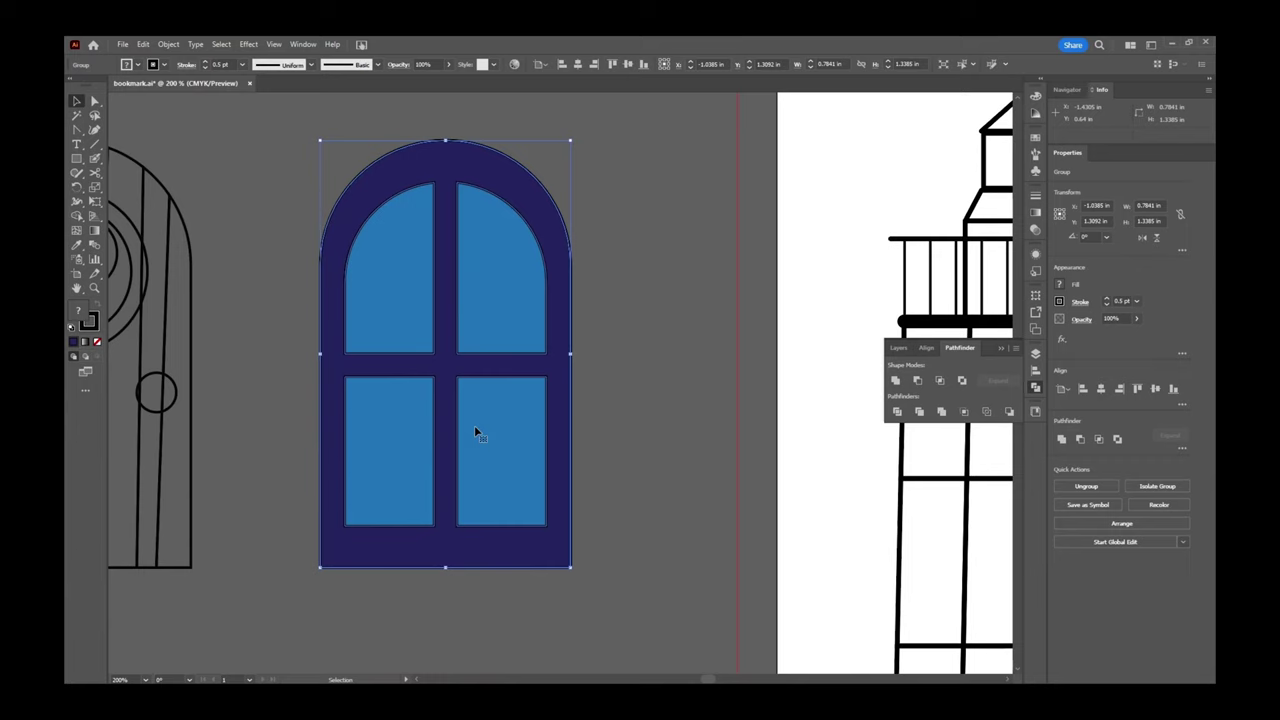
Set the stroke of the tower's lowest centre panel to None.
key(ctrl+0)
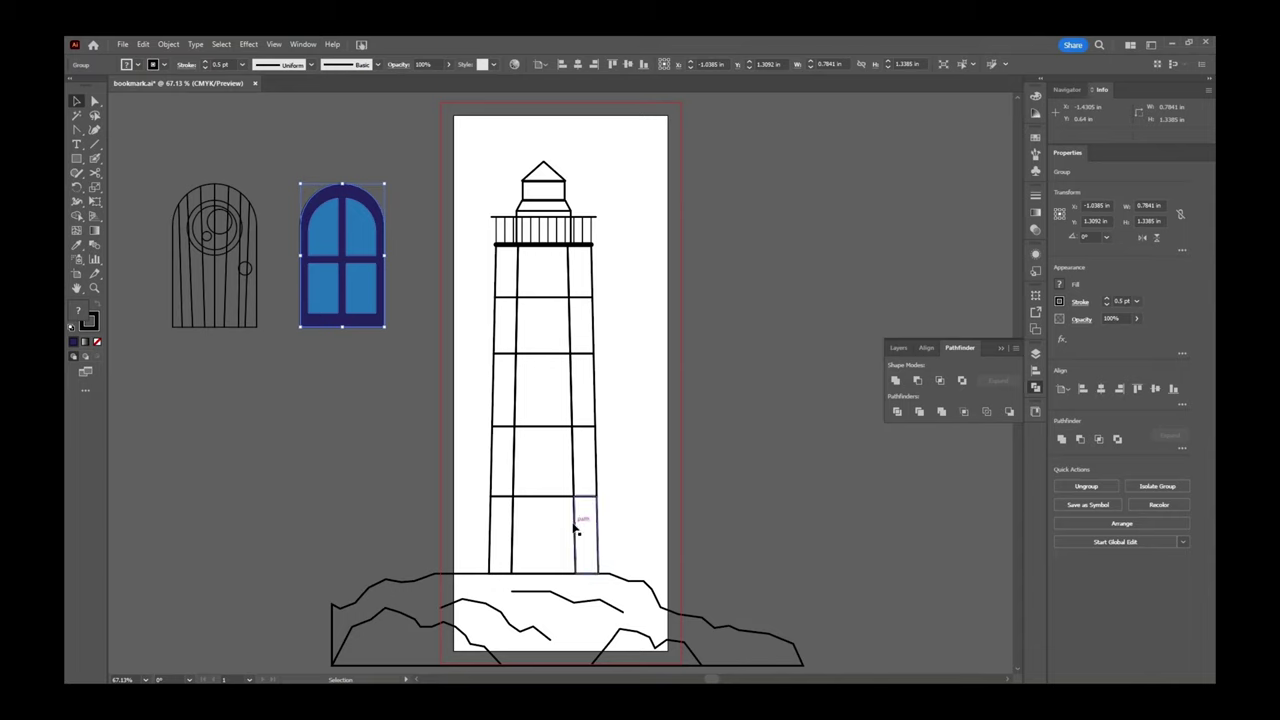
click(514, 538)
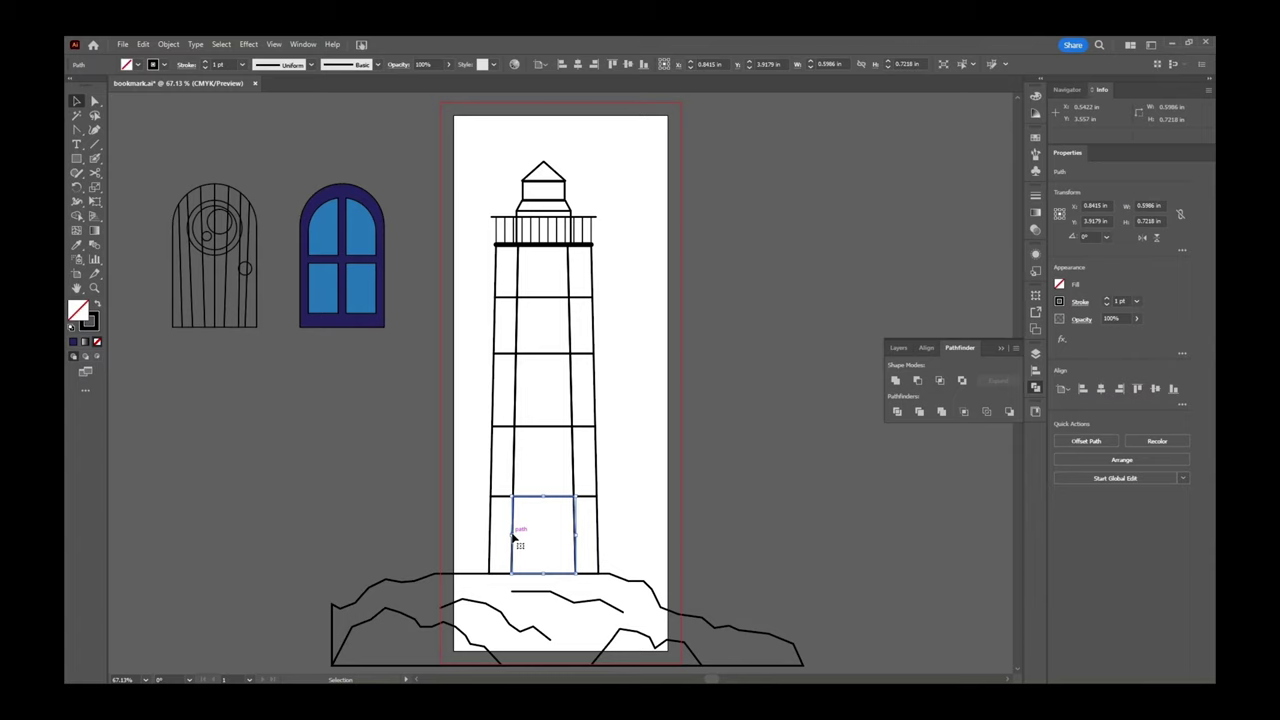
click(1060, 302)
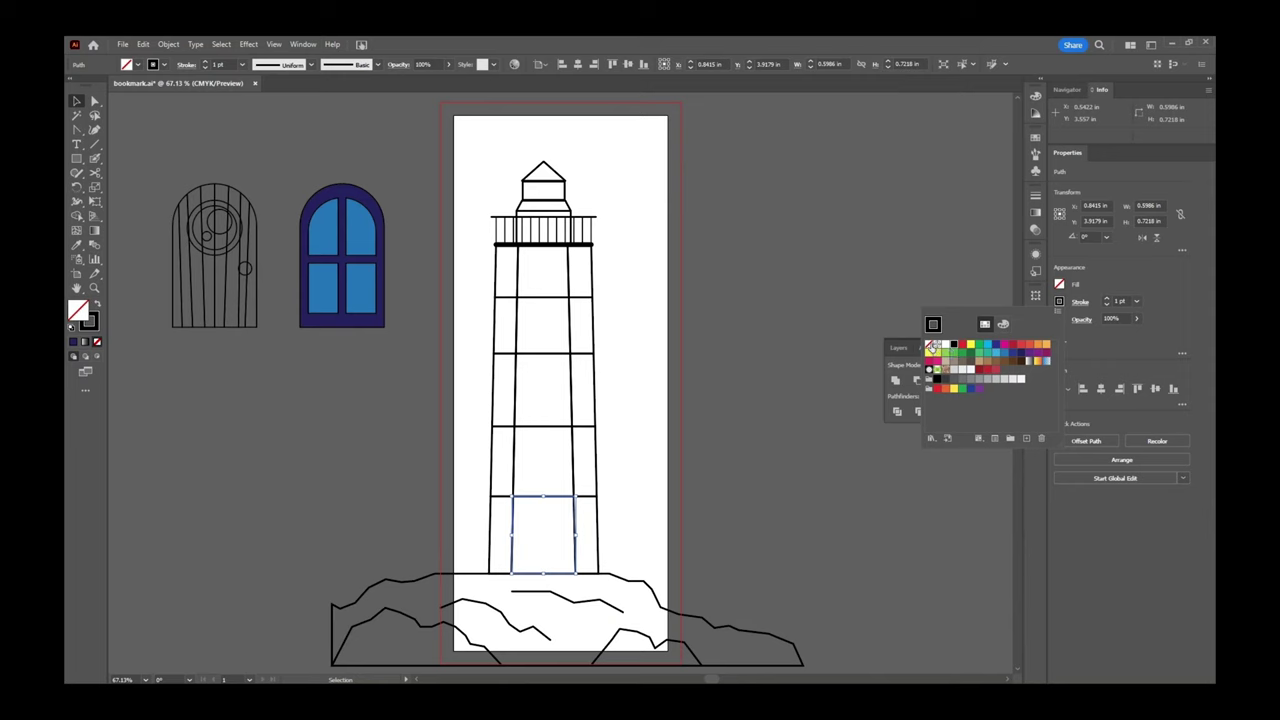
click(929, 346)
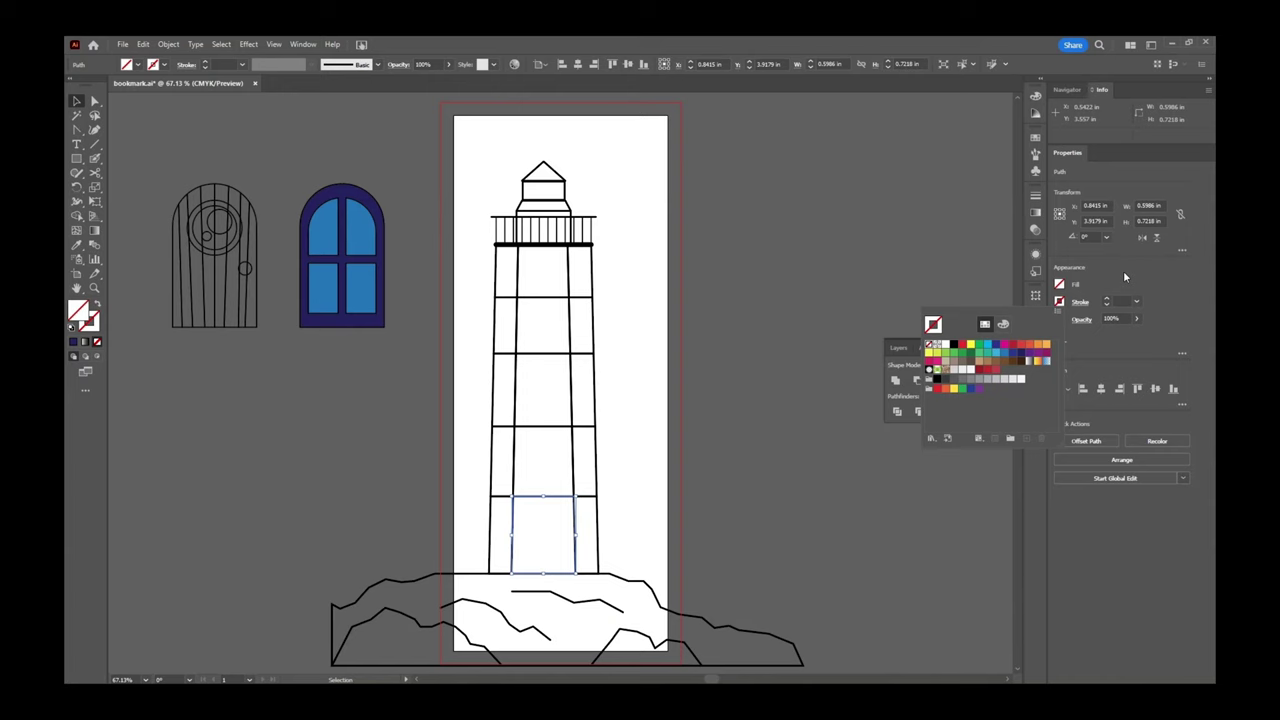
click(160, 68)
click(161, 67)
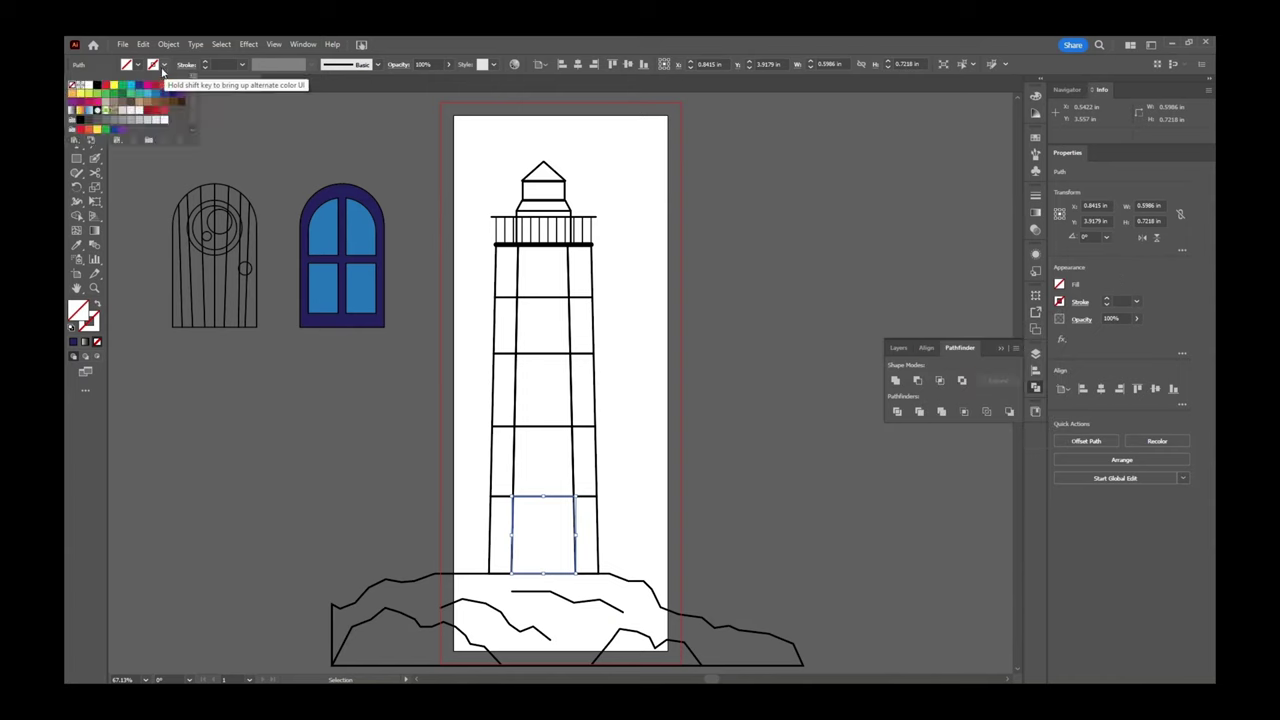
click(137, 65)
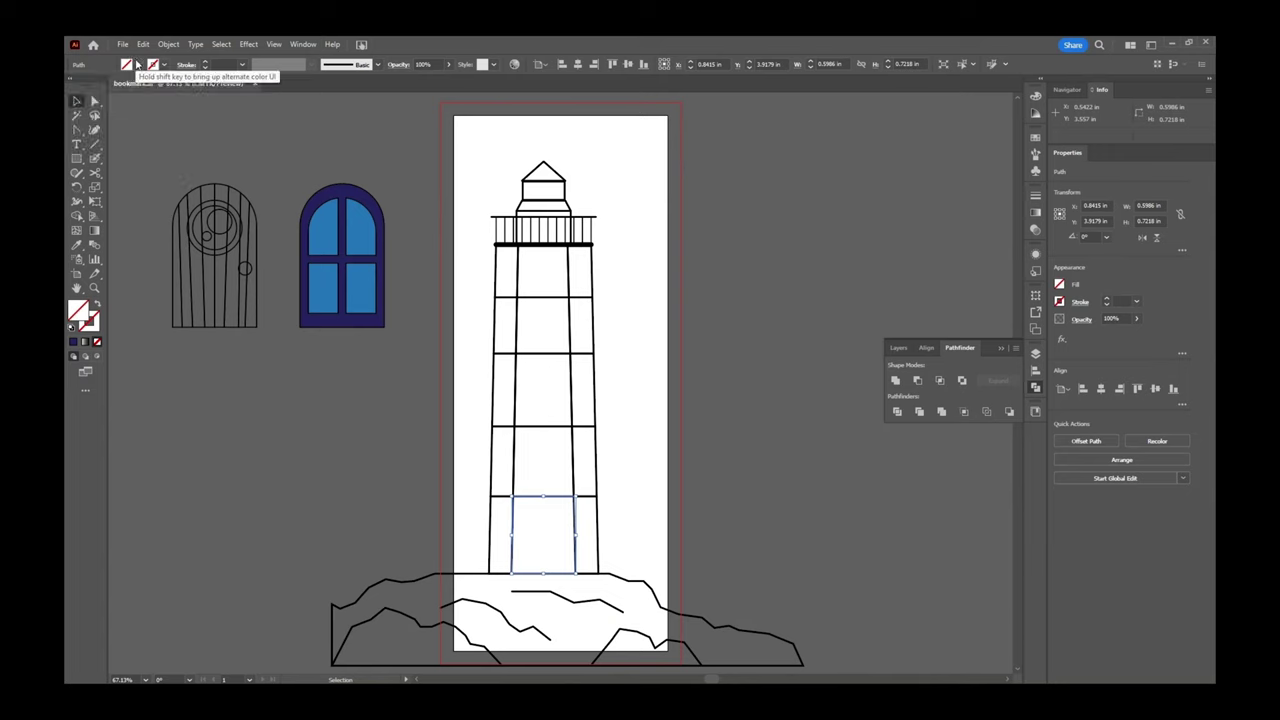
click(1036, 96)
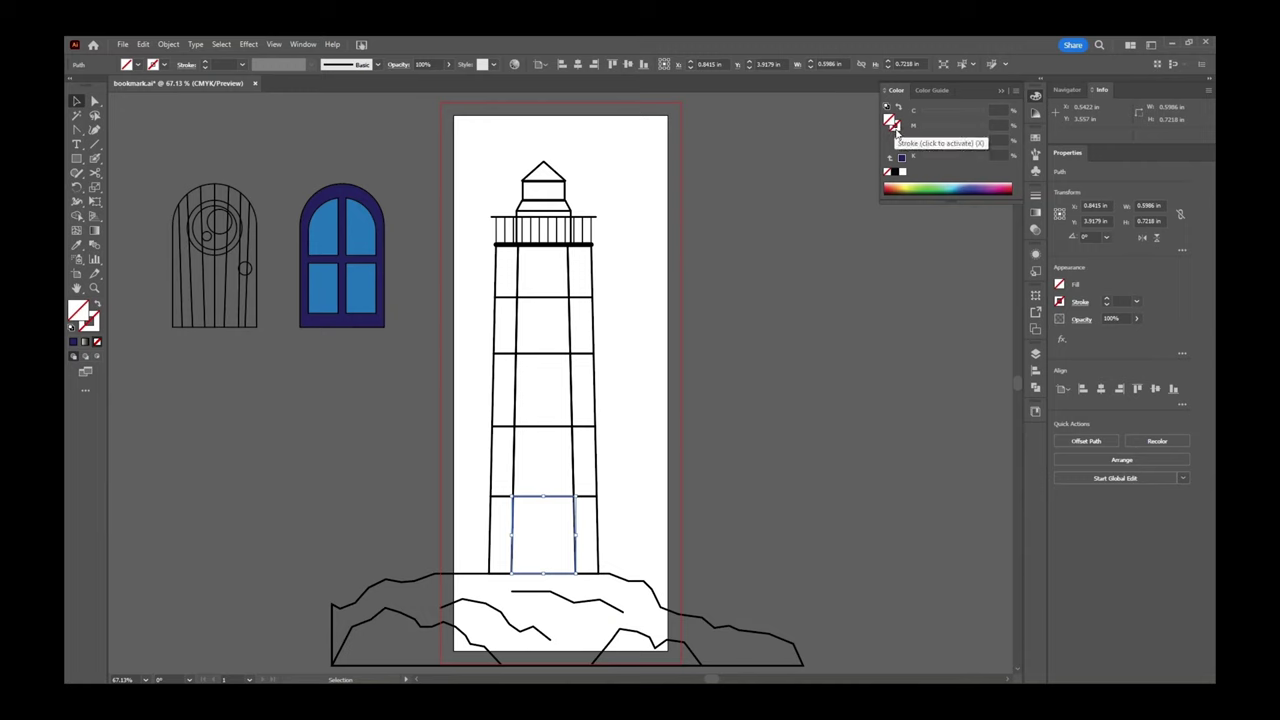
click(896, 131)
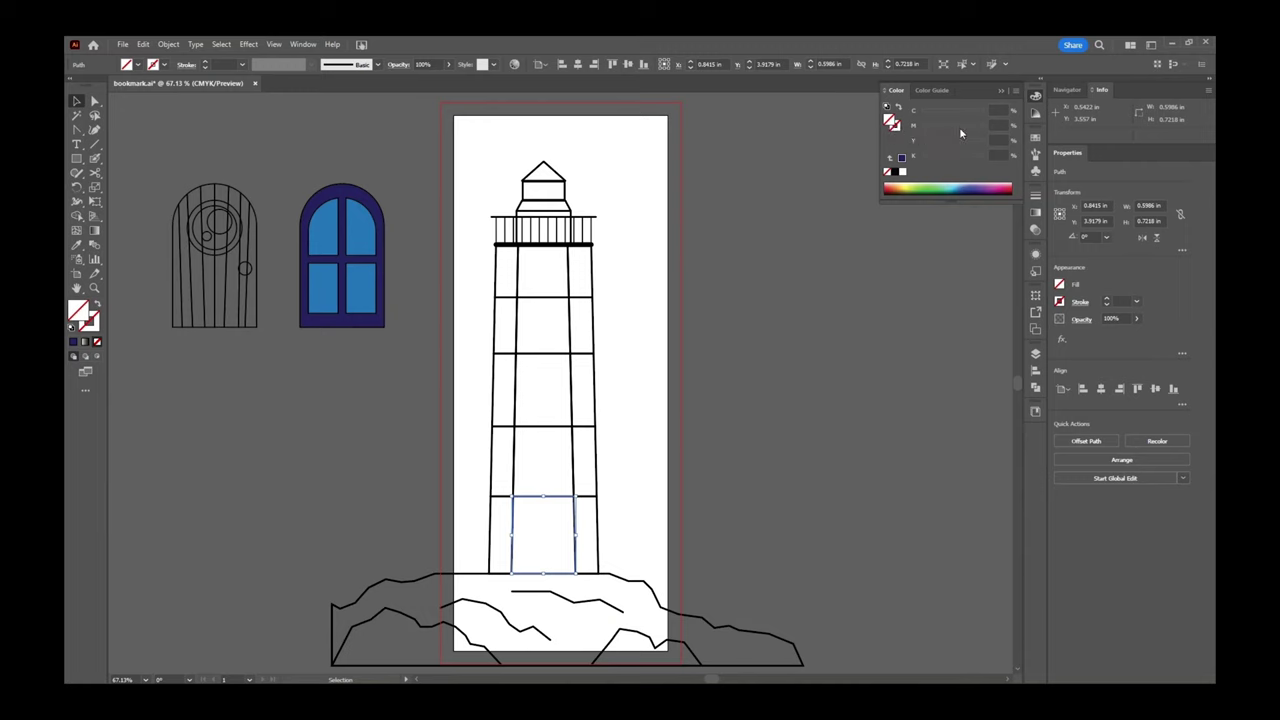
Fill the tower's lowest centre panel with a pale cream colour mixed as C 0, M 8, Y 12, K 0.
click(1062, 285)
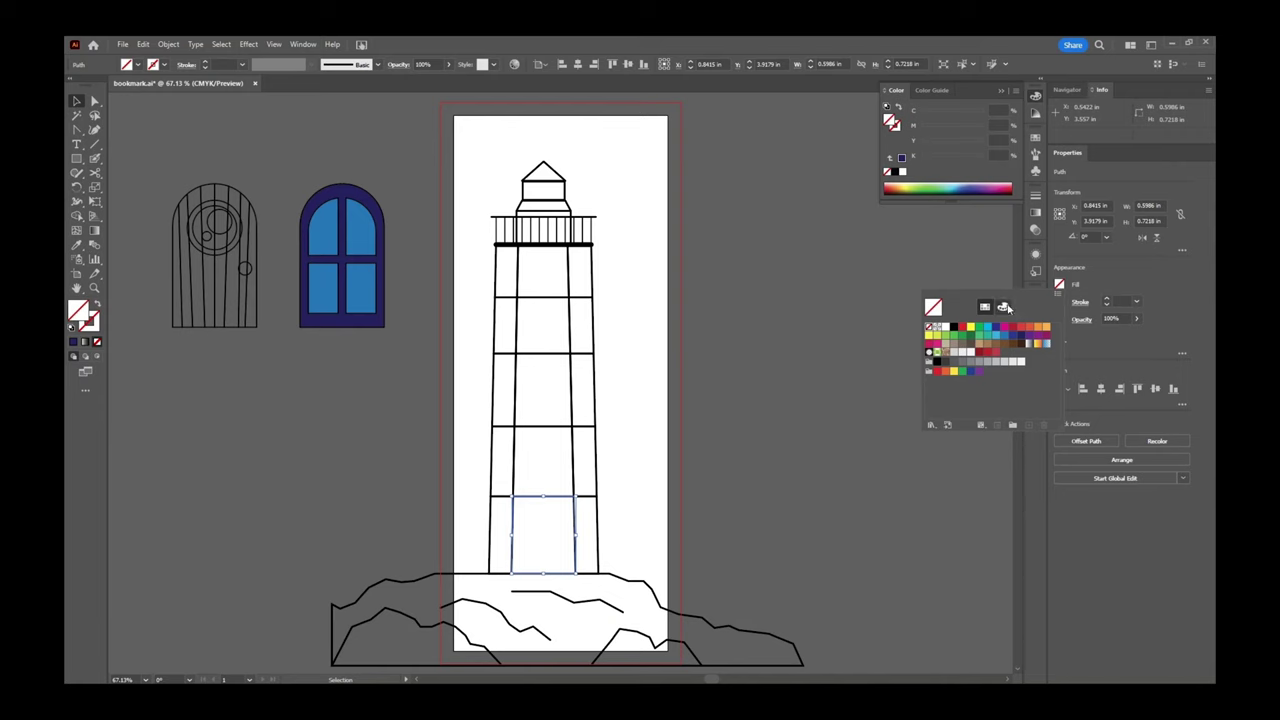
click(1004, 307)
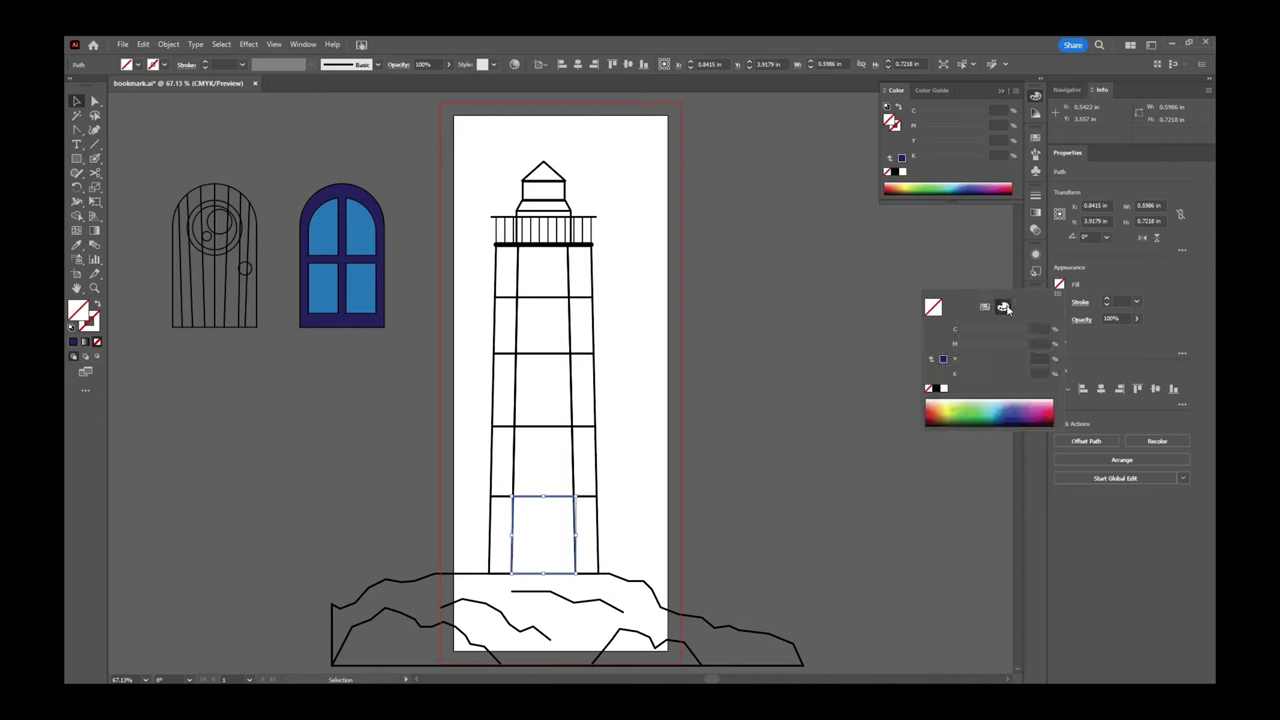
click(942, 402)
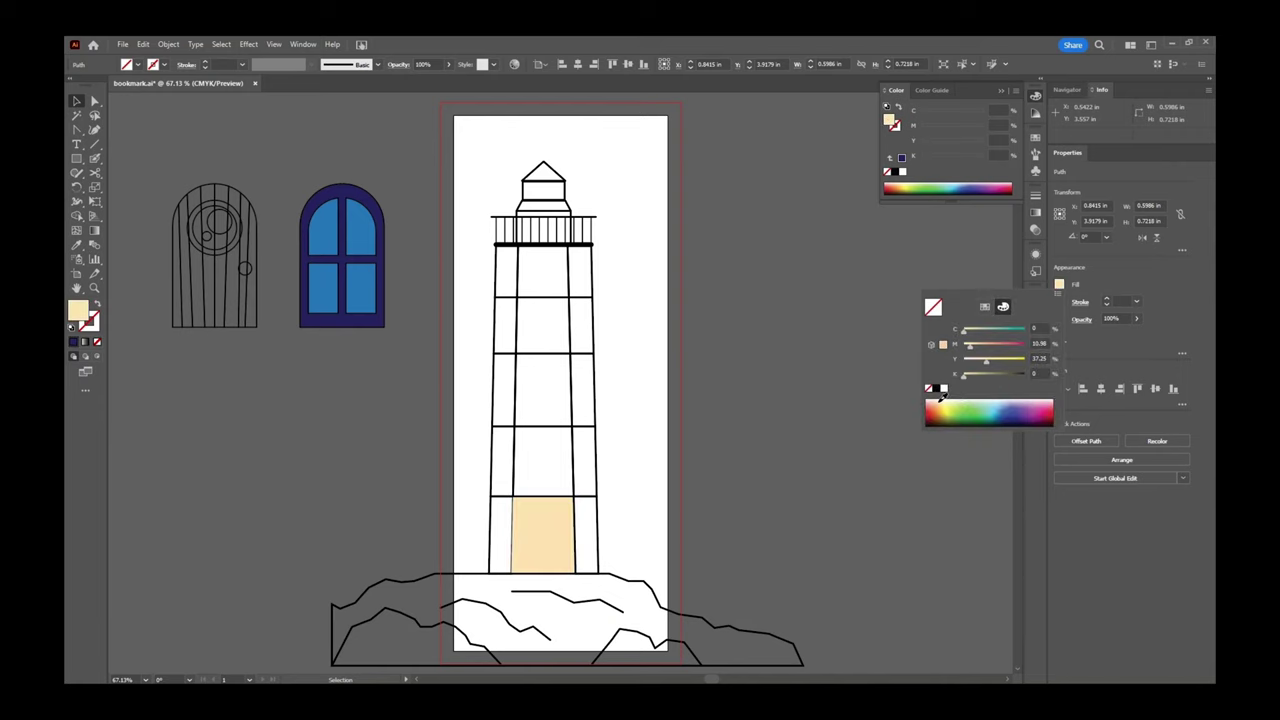
click(941, 401)
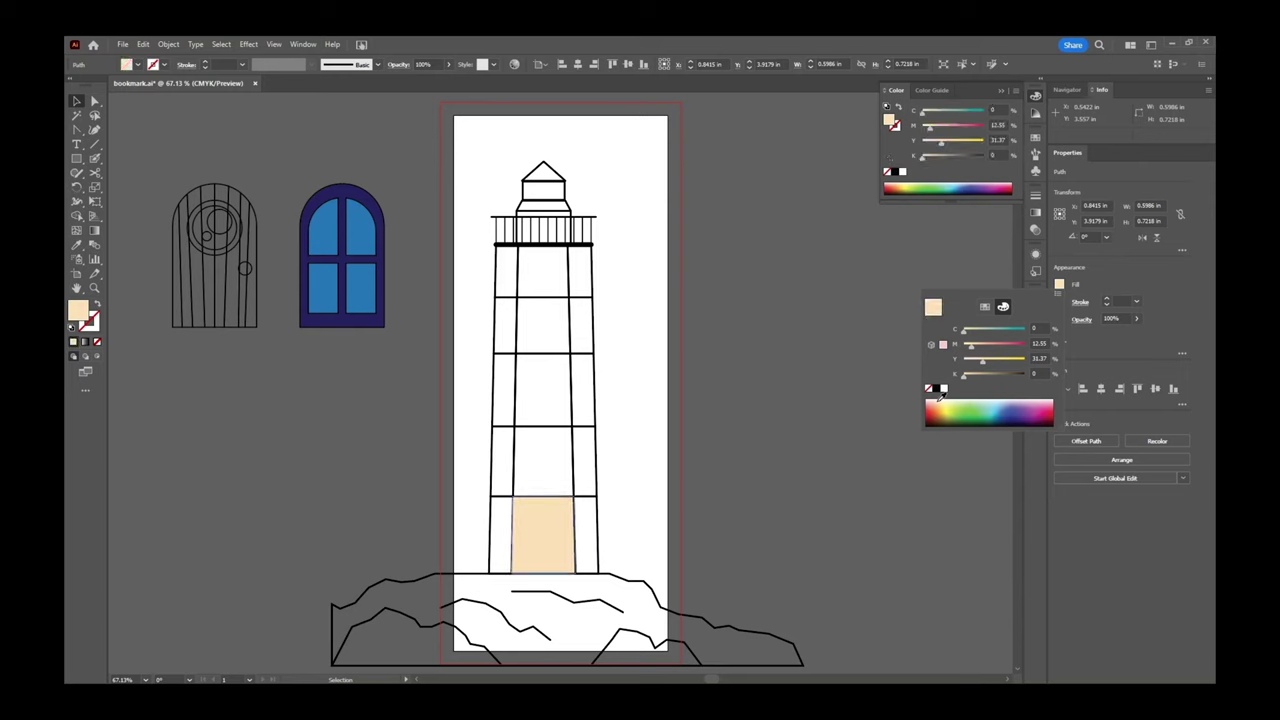
drag(981, 361, 970, 361)
click(968, 347)
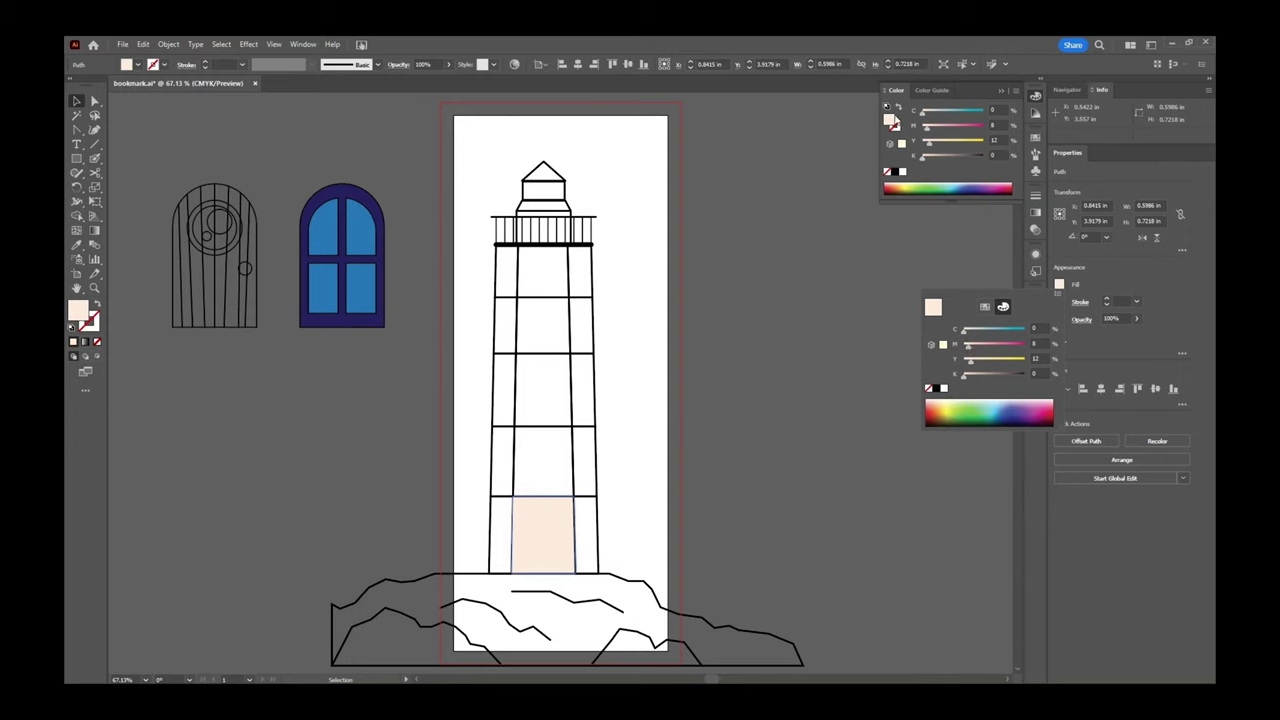
Change the fill of the tower's lowest centre panel to a light warm grey, #edeae8.
double_click(890, 119)
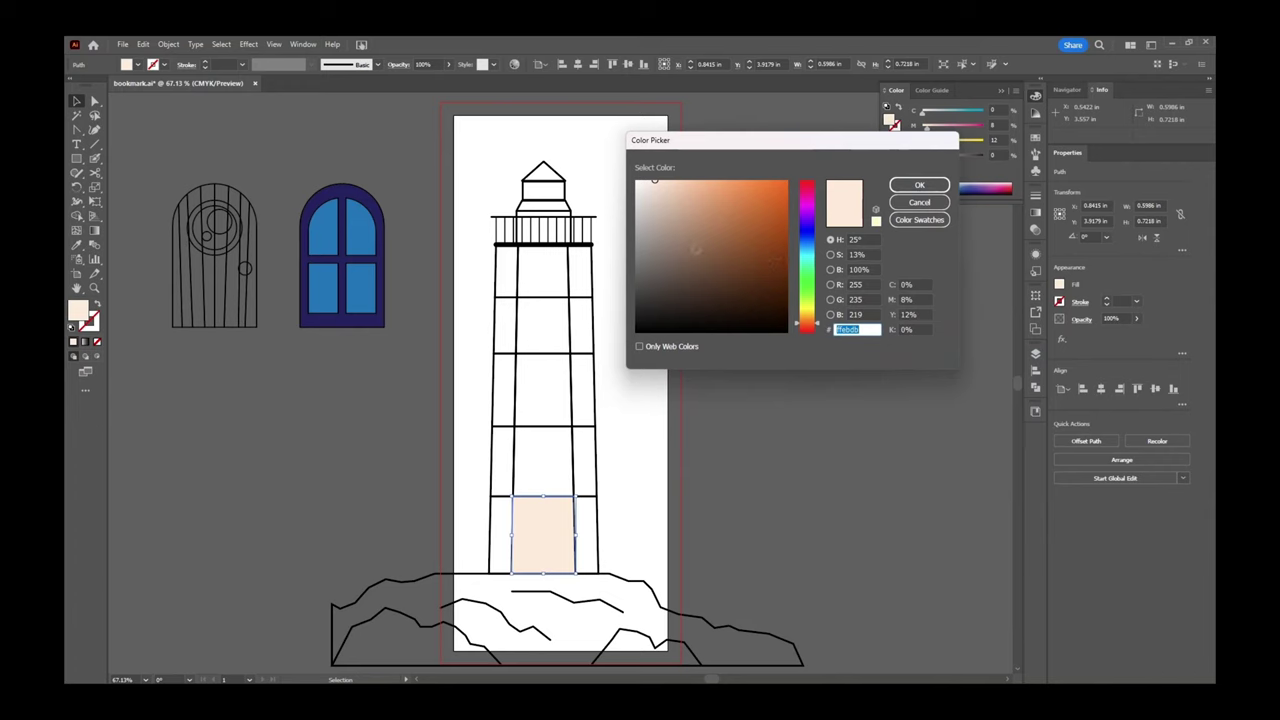
click(642, 200)
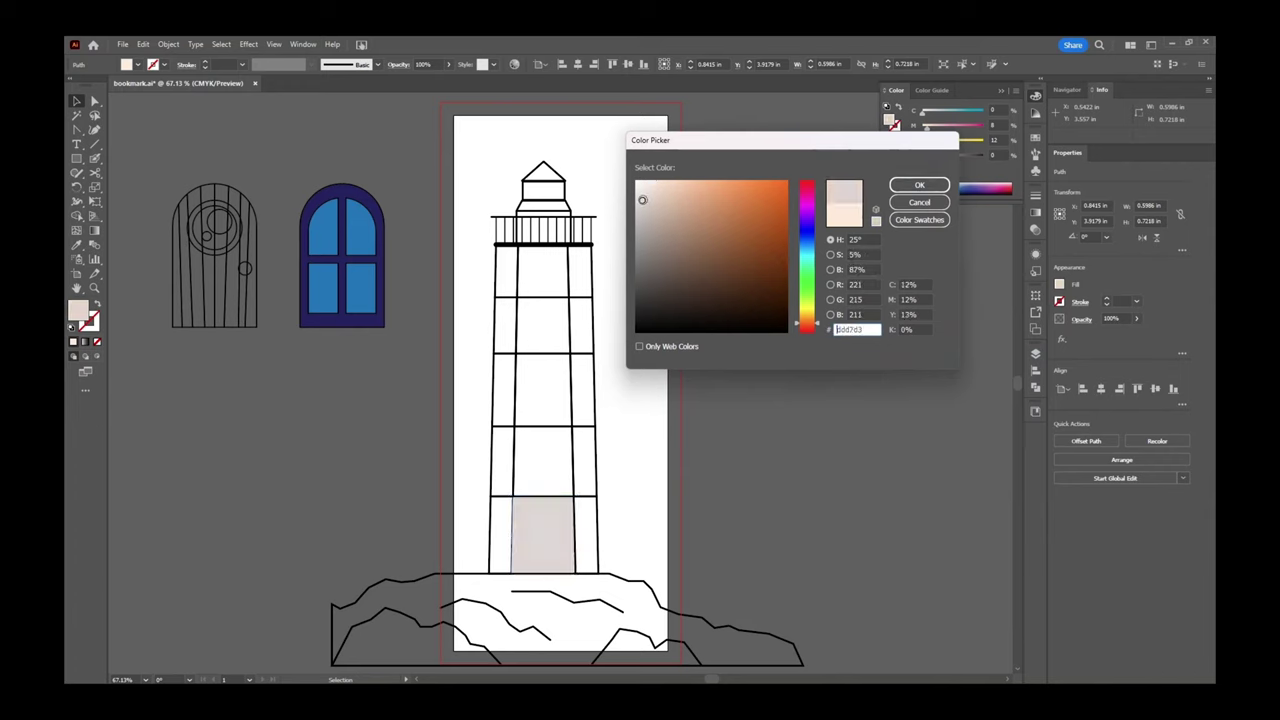
click(634, 193)
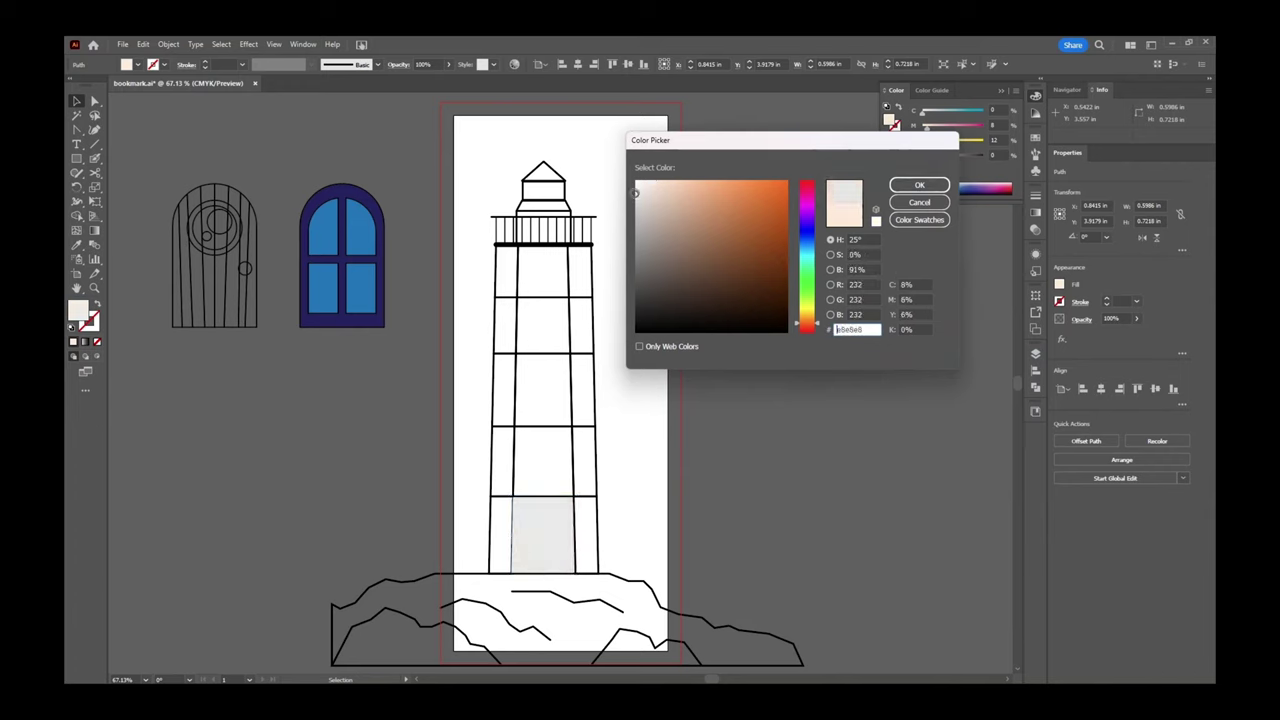
drag(637, 192, 645, 189)
drag(644, 189, 636, 185)
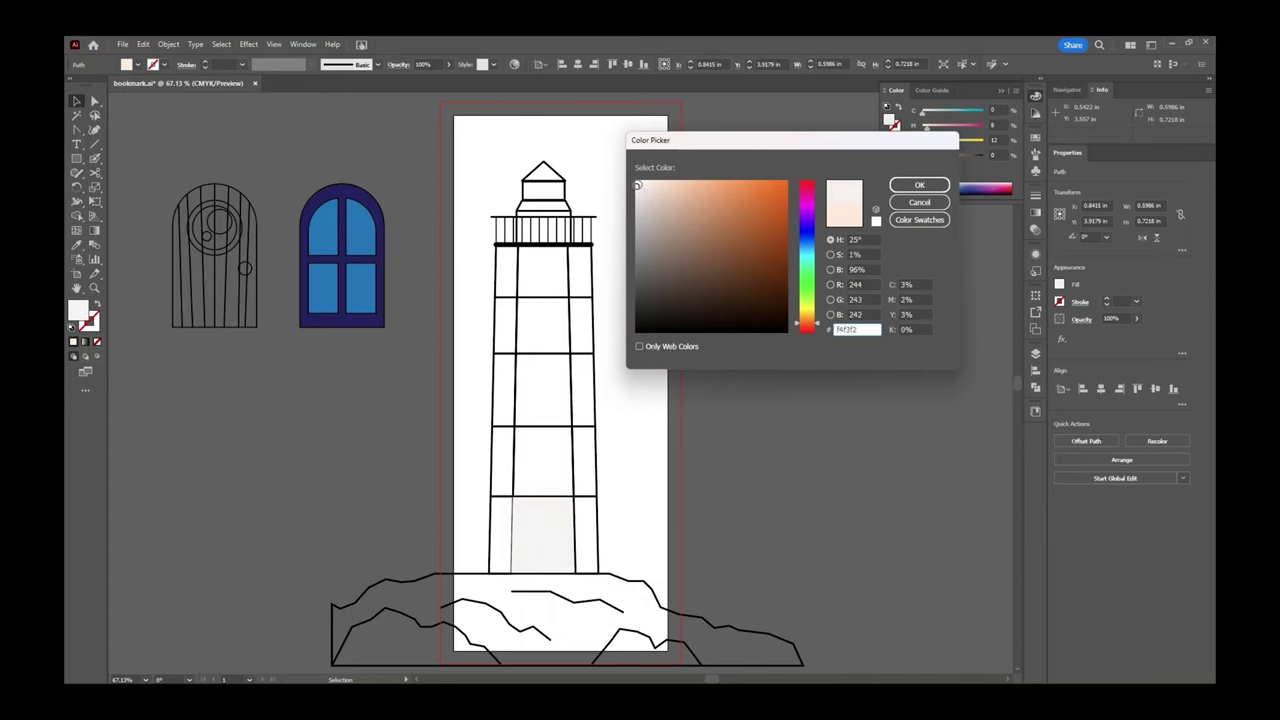
drag(637, 185, 639, 190)
click(919, 185)
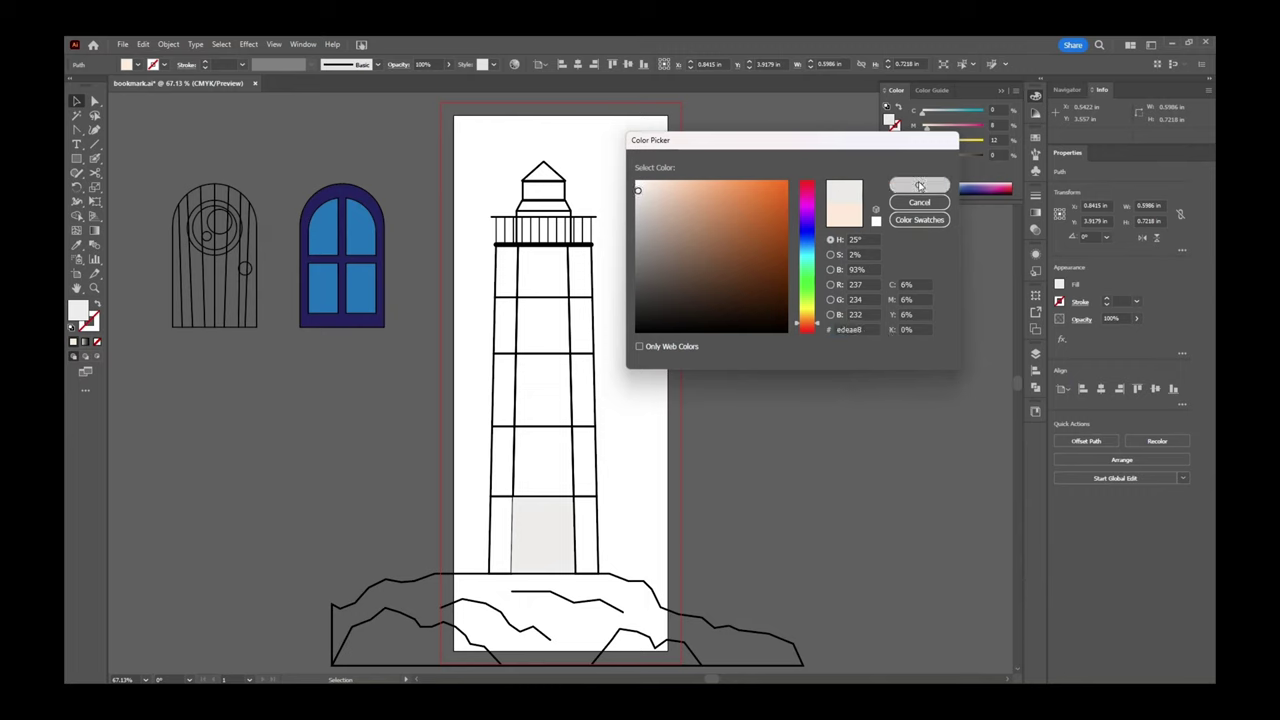
Copy the centre panel's appearance to the lowest left panel and darken its fill to a shadow grey of about #e0dcda.
click(491, 527)
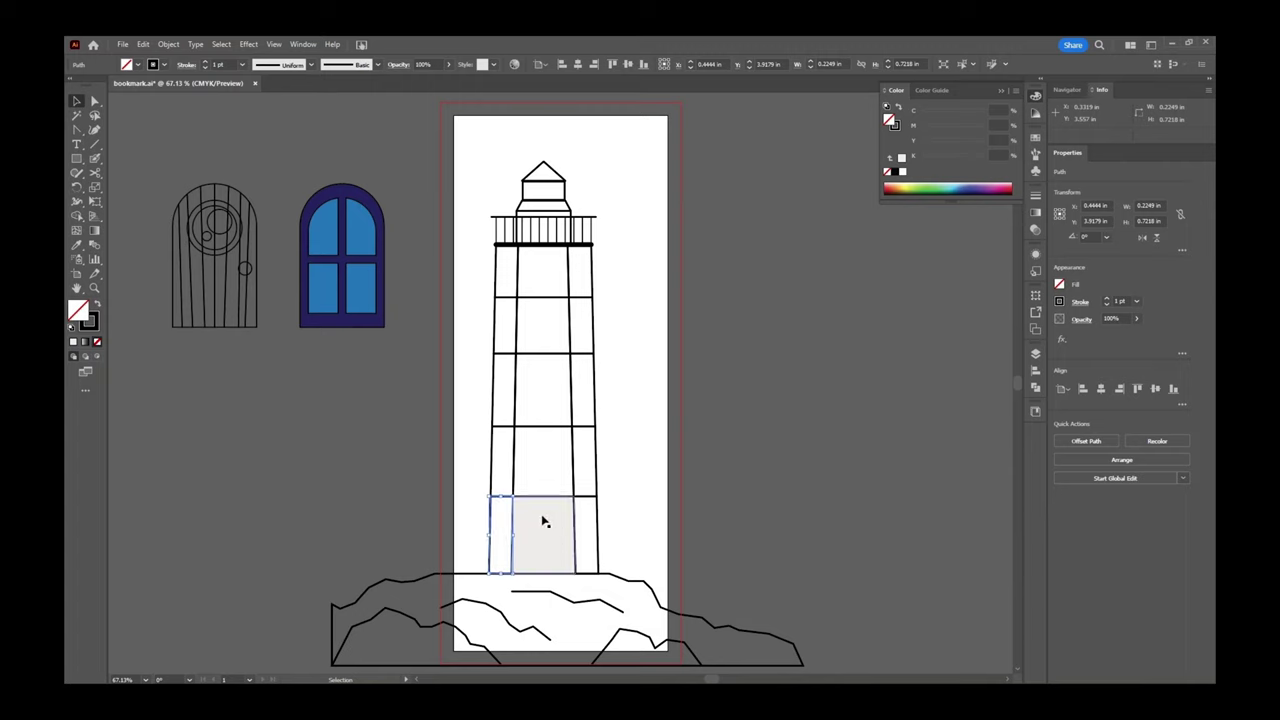
key(i)
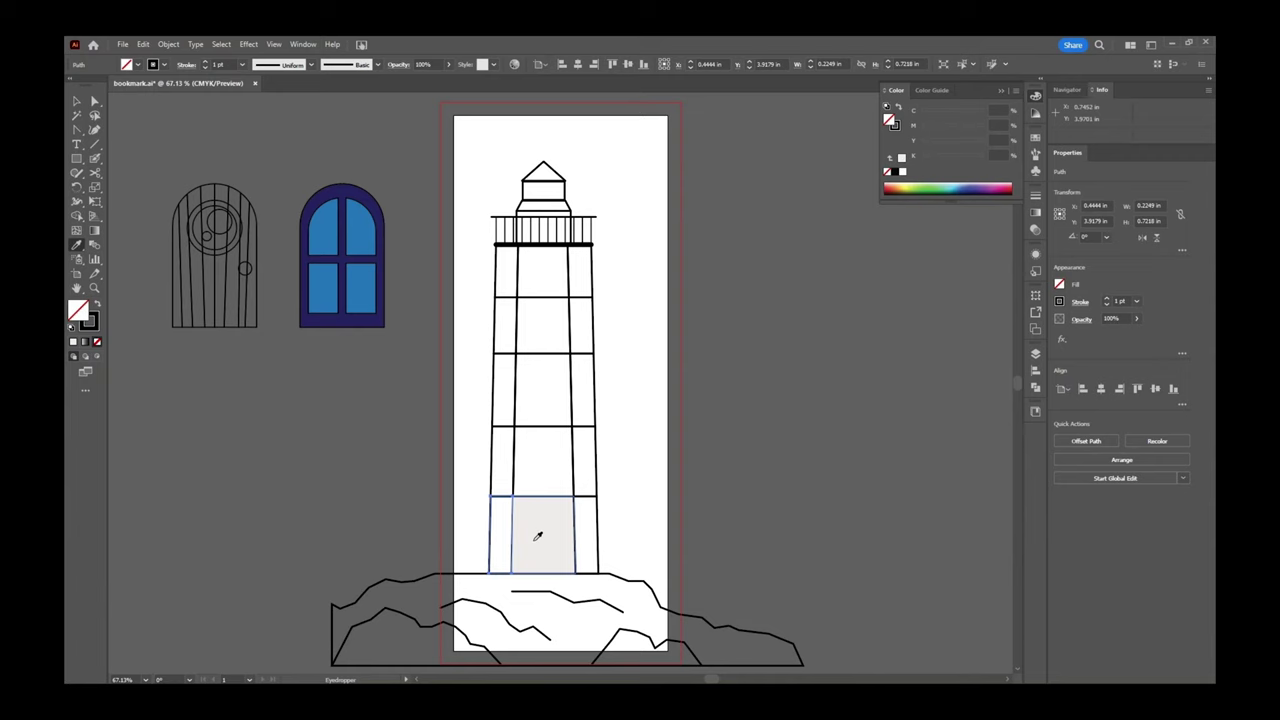
click(540, 522)
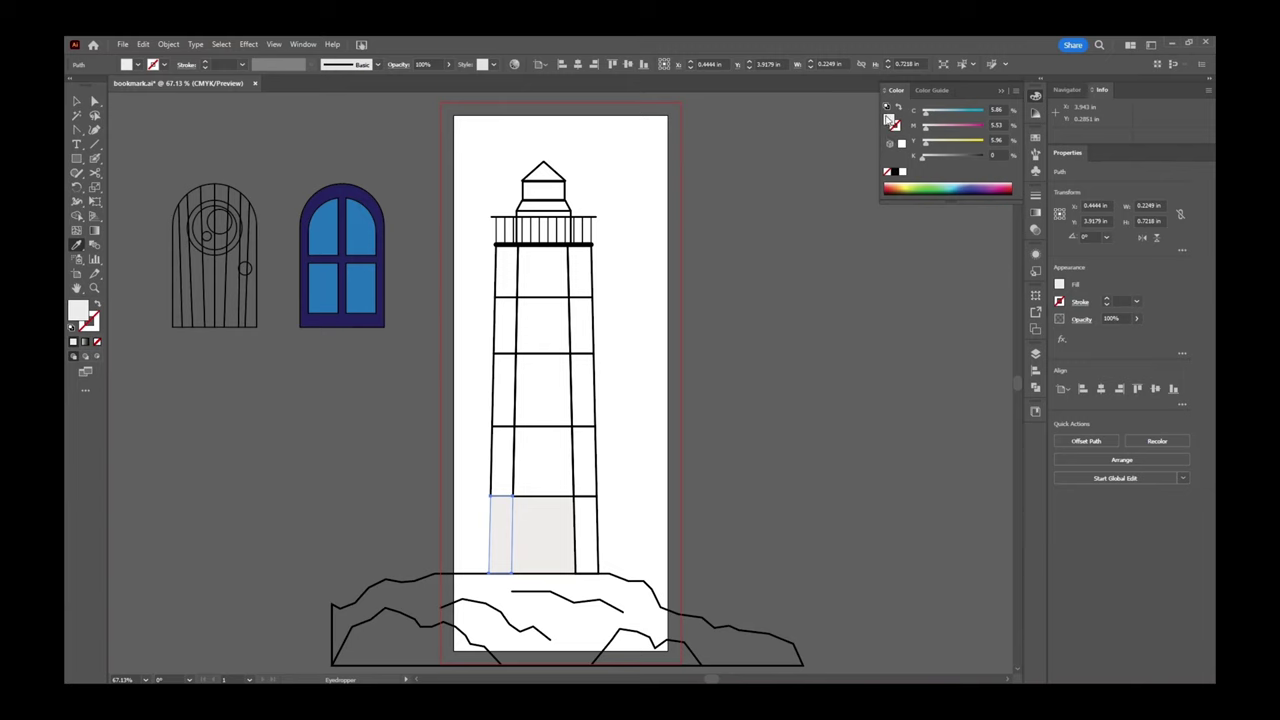
double_click(889, 119)
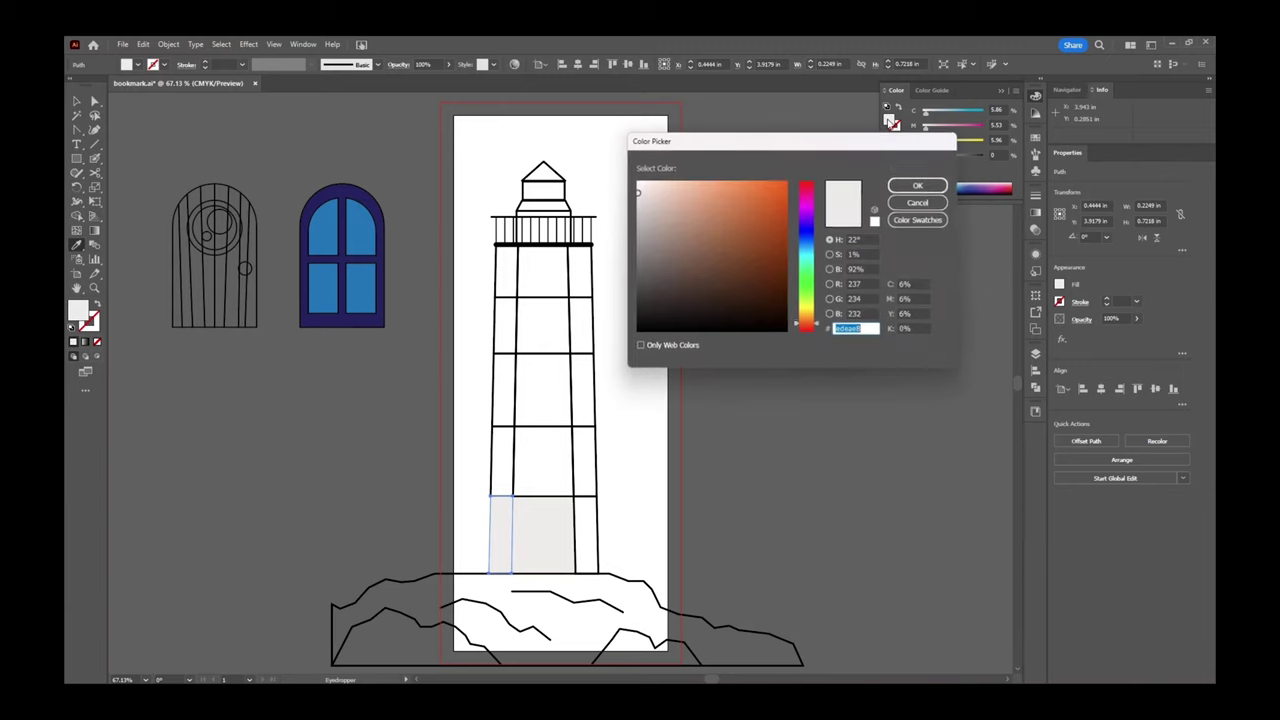
click(642, 202)
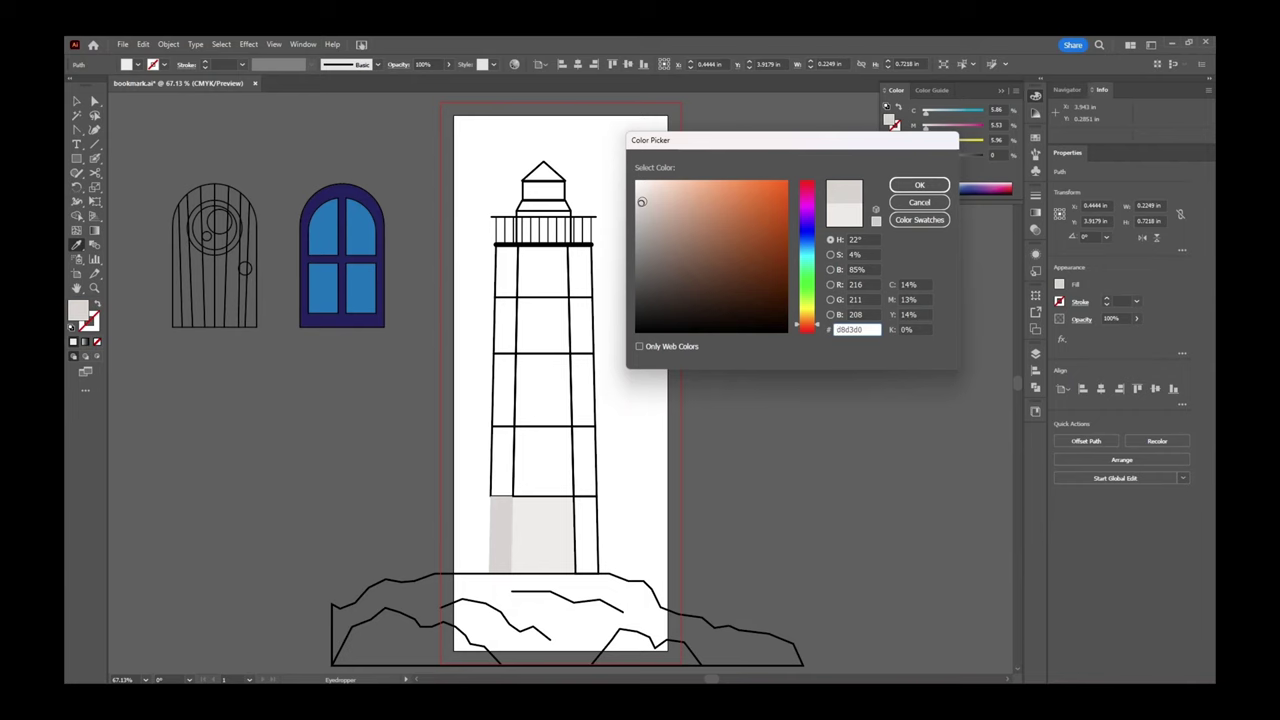
click(639, 197)
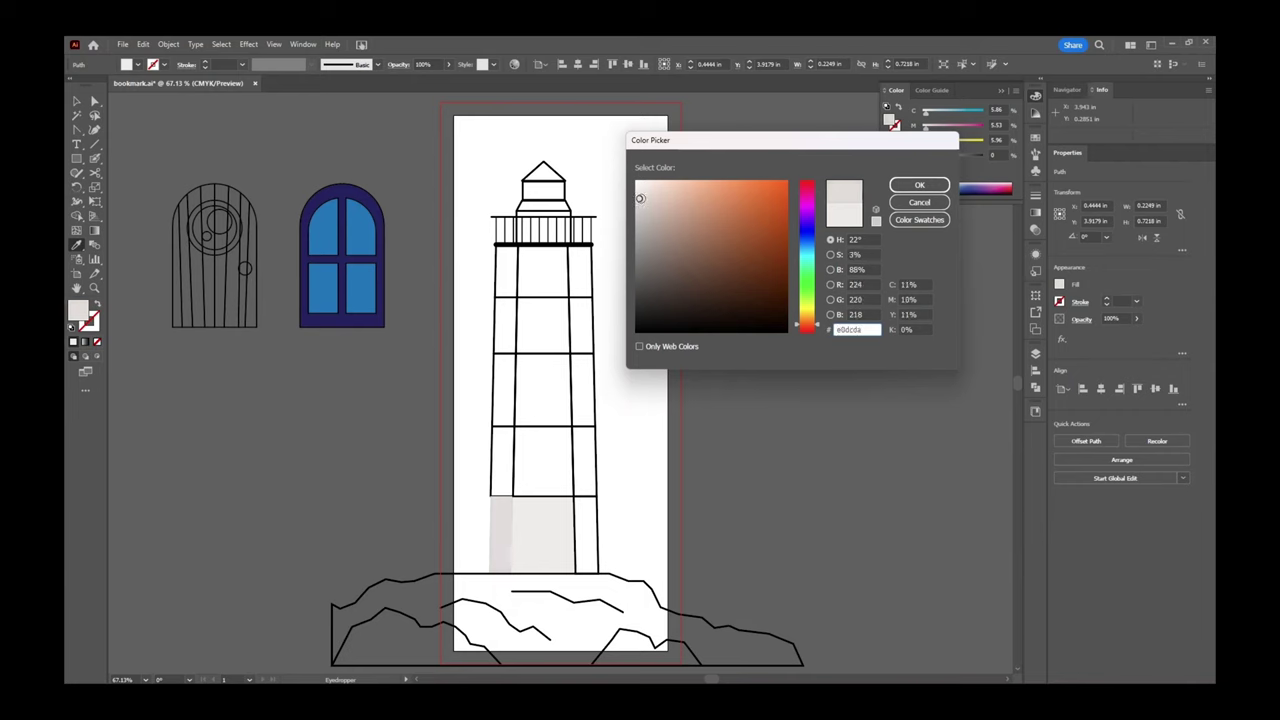
click(640, 194)
click(640, 198)
click(915, 189)
Copy the centre panel's appearance to the lowest right panel and lighten its fill to off-white #f4f3f2.
key(v)
click(599, 543)
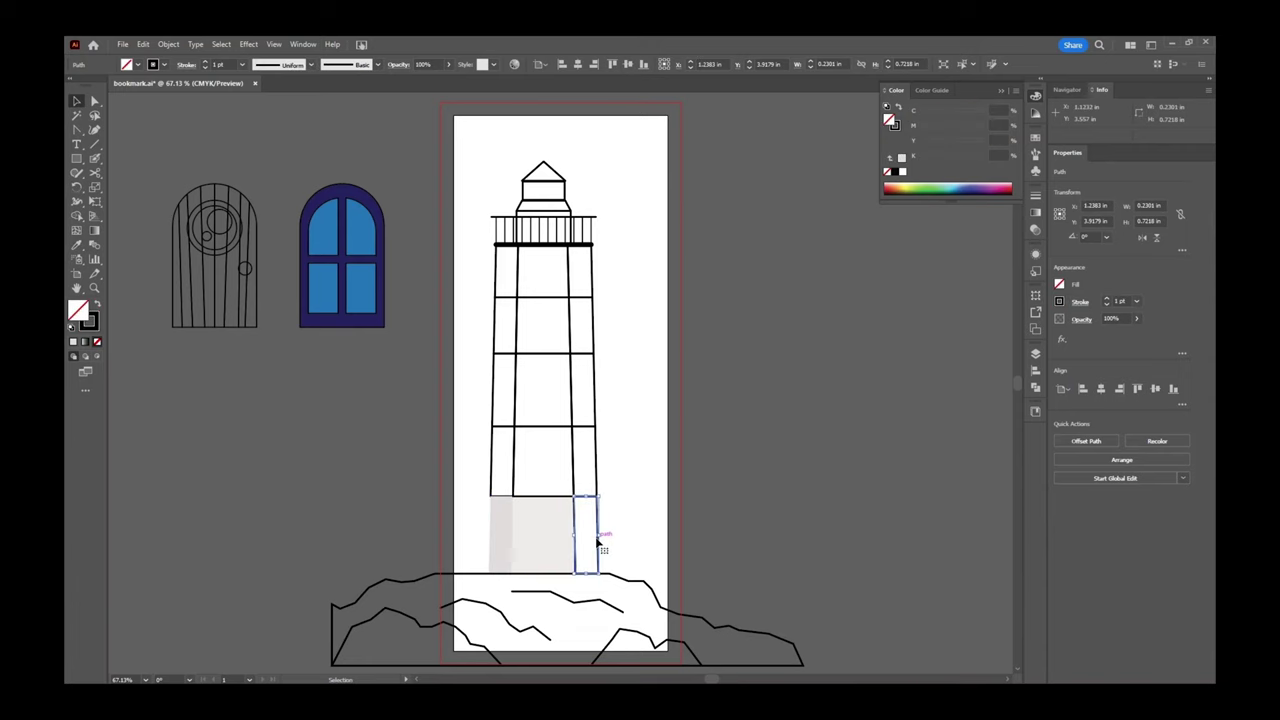
key(i)
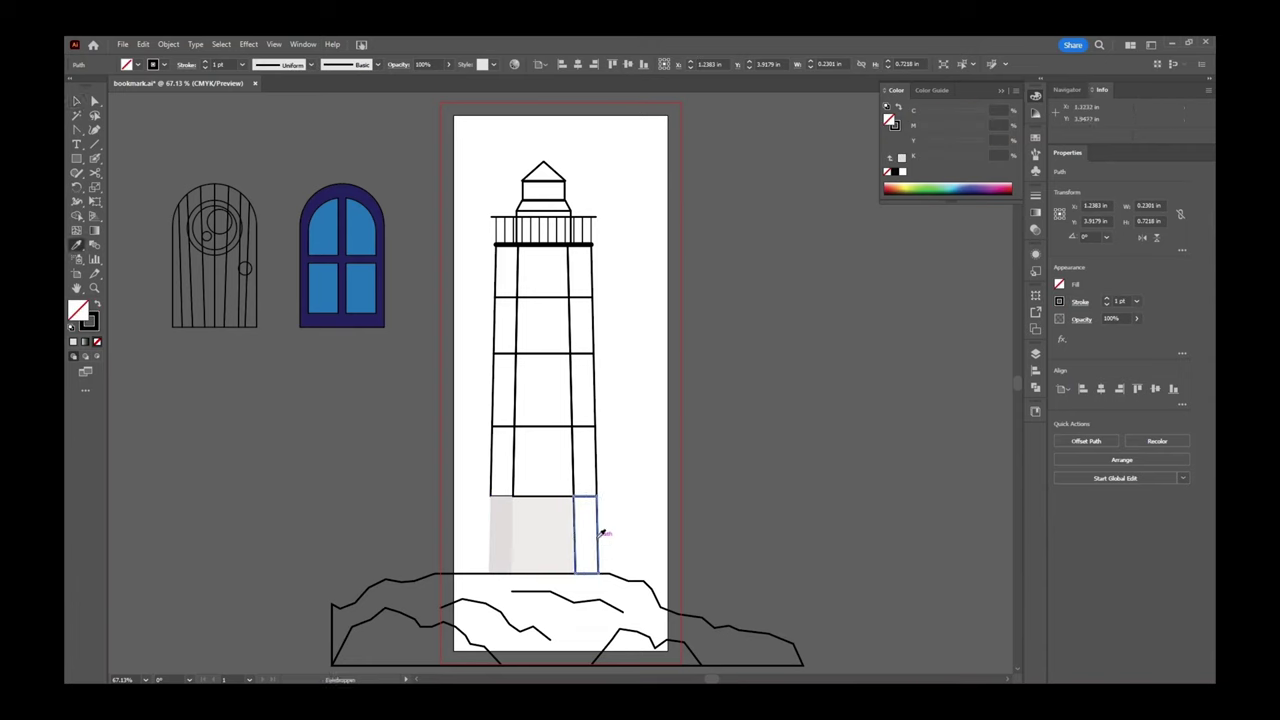
click(534, 530)
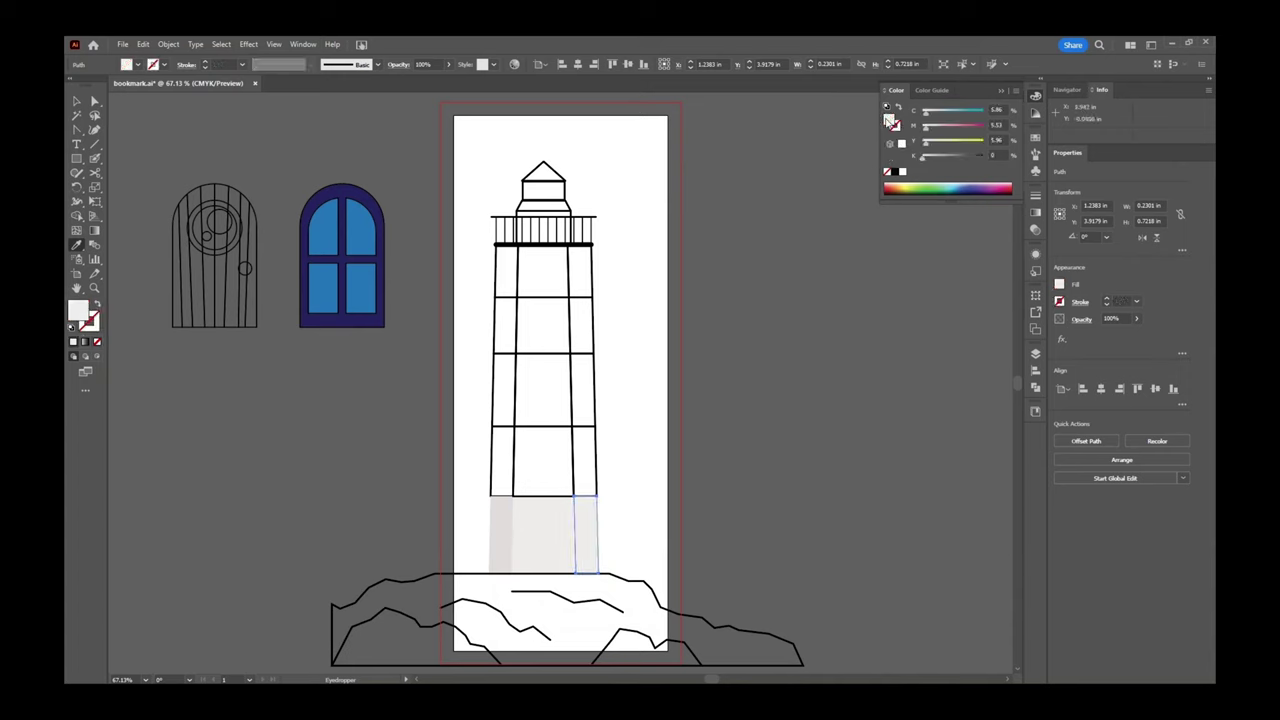
double_click(889, 120)
click(636, 187)
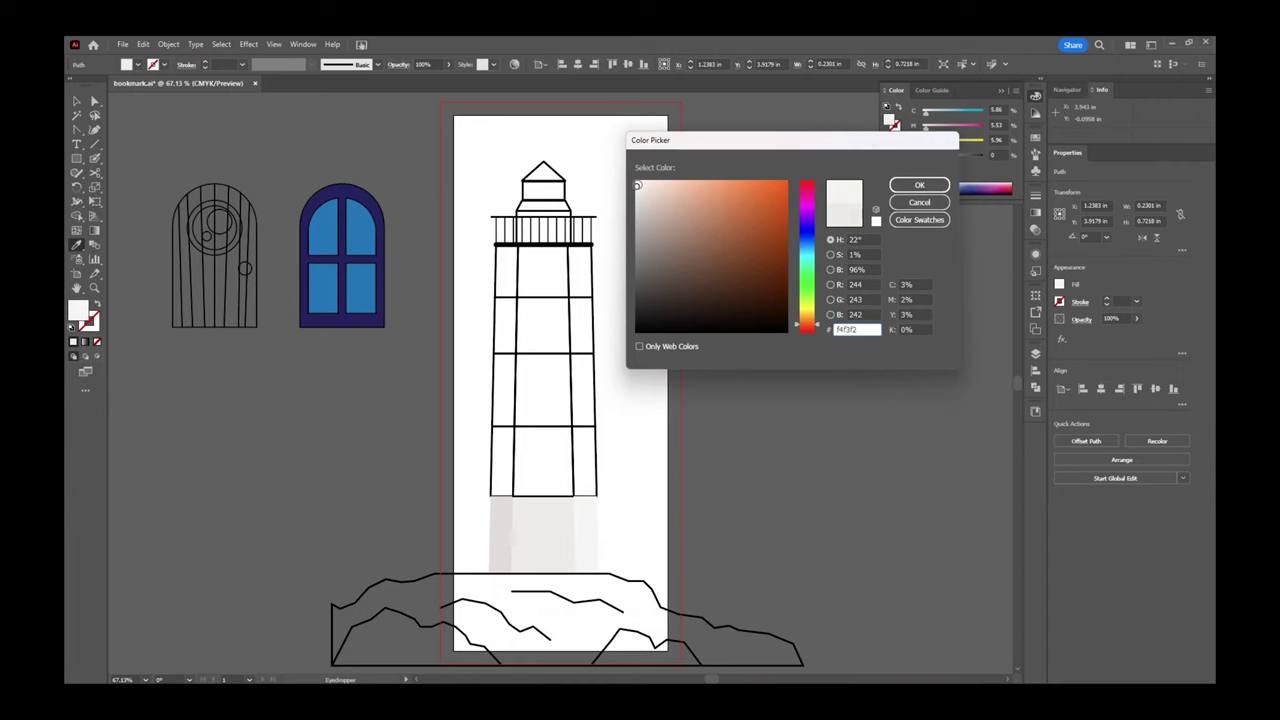
click(918, 187)
Save the fill colours of the lowest right, centre and left tower panels as new swatches.
key(v)
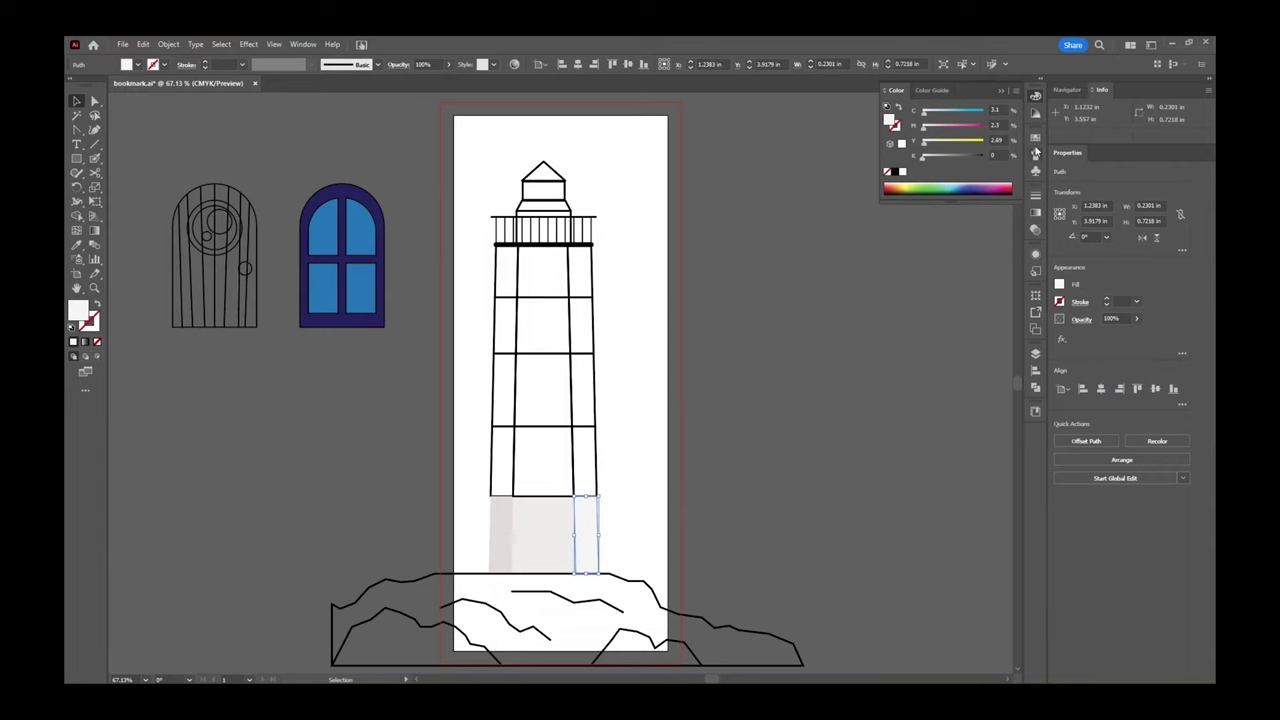
click(1035, 140)
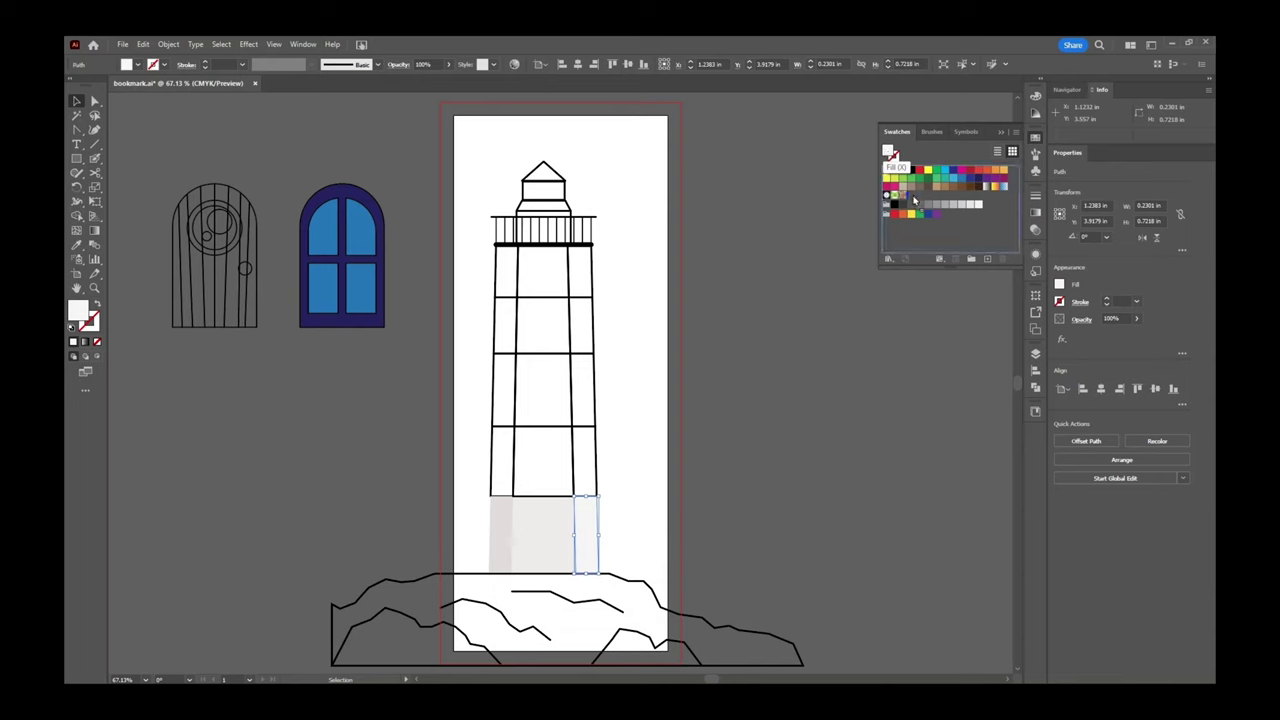
click(912, 196)
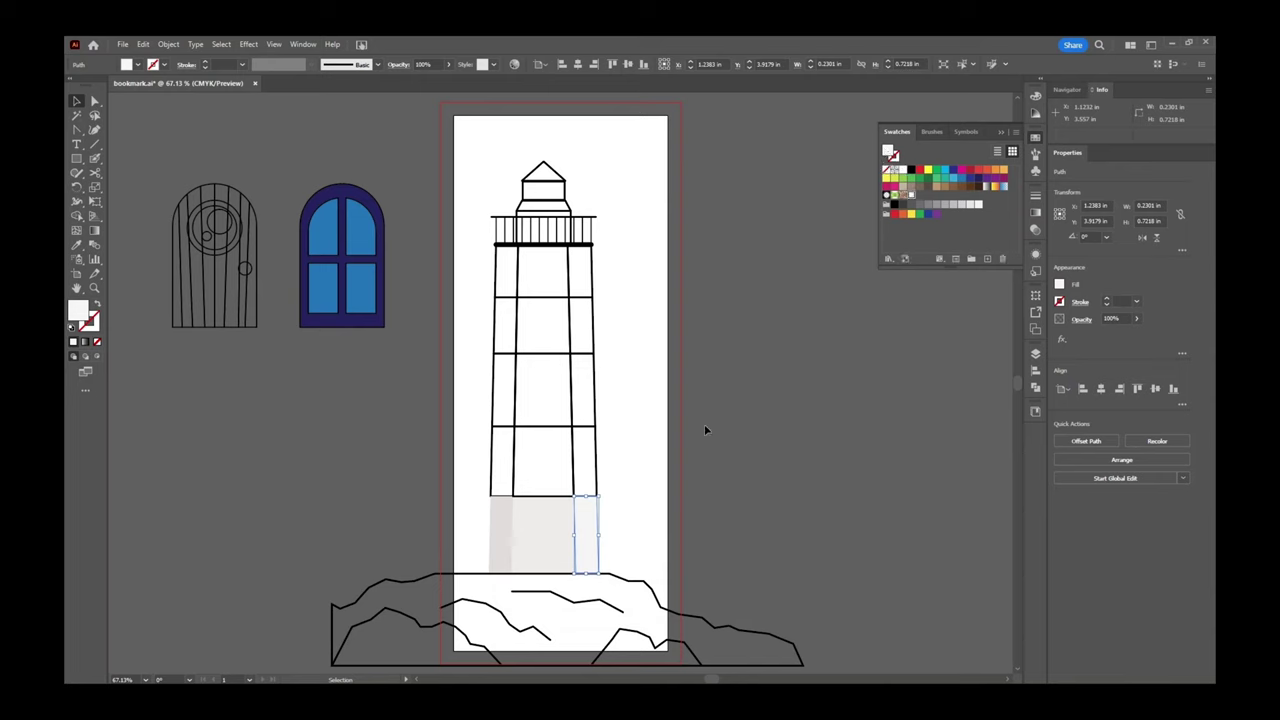
click(543, 530)
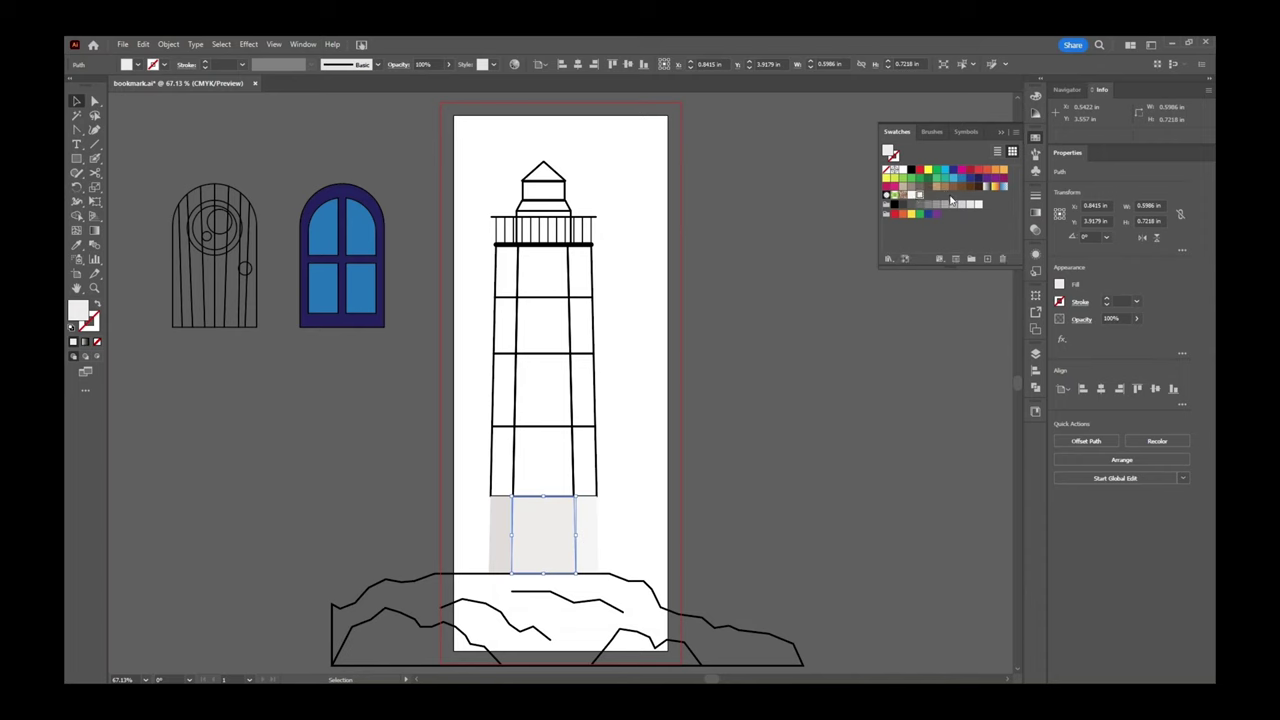
click(501, 519)
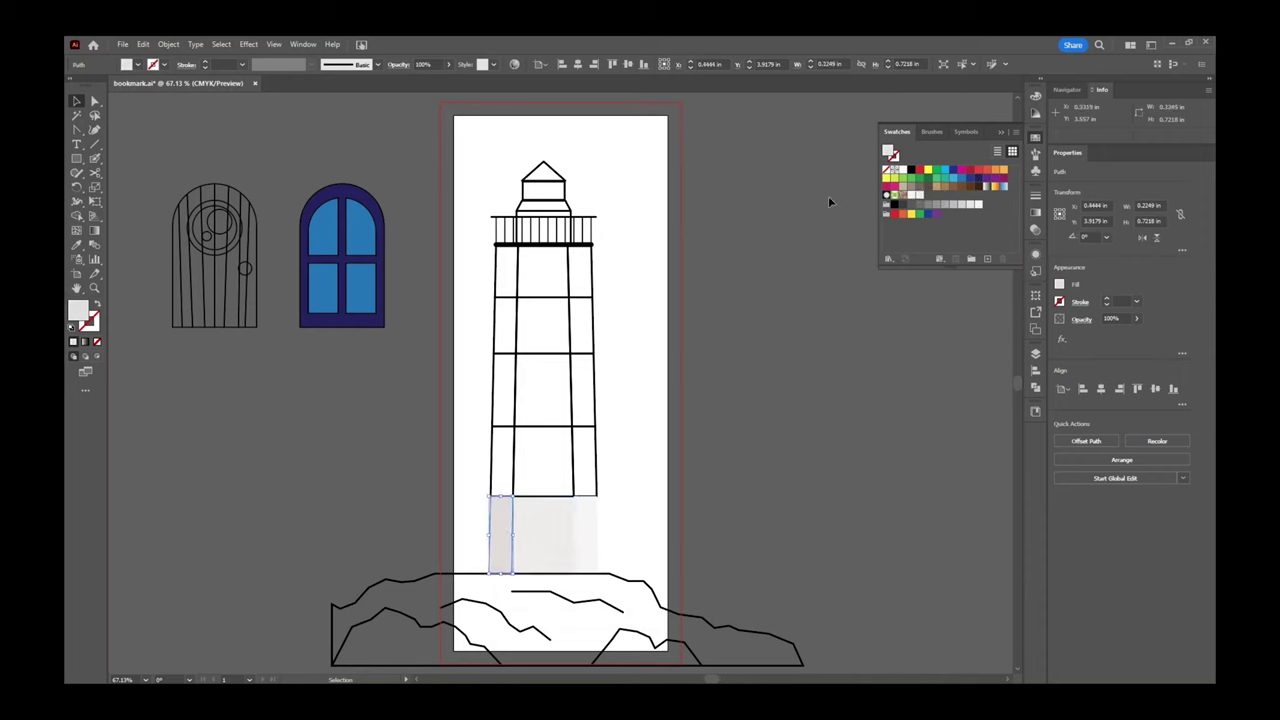
Set the stroke of the centre panel in the tower's second row from the bottom to None.
click(505, 459)
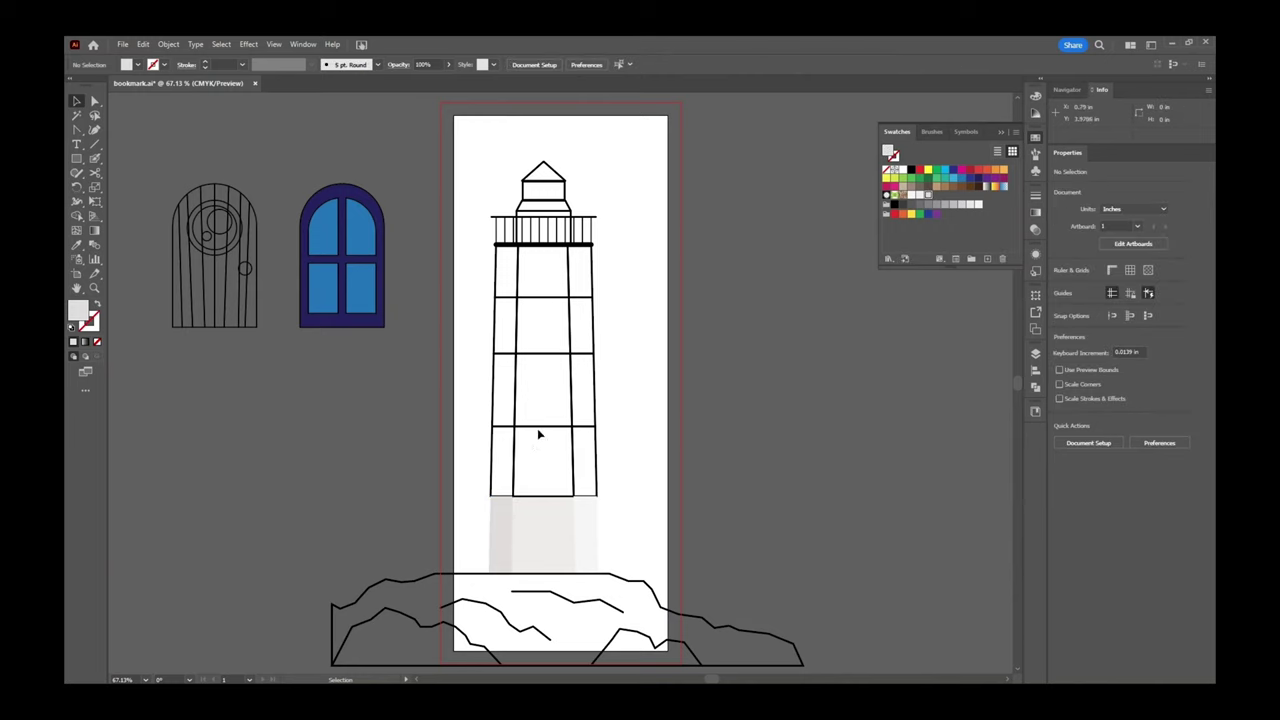
click(518, 449)
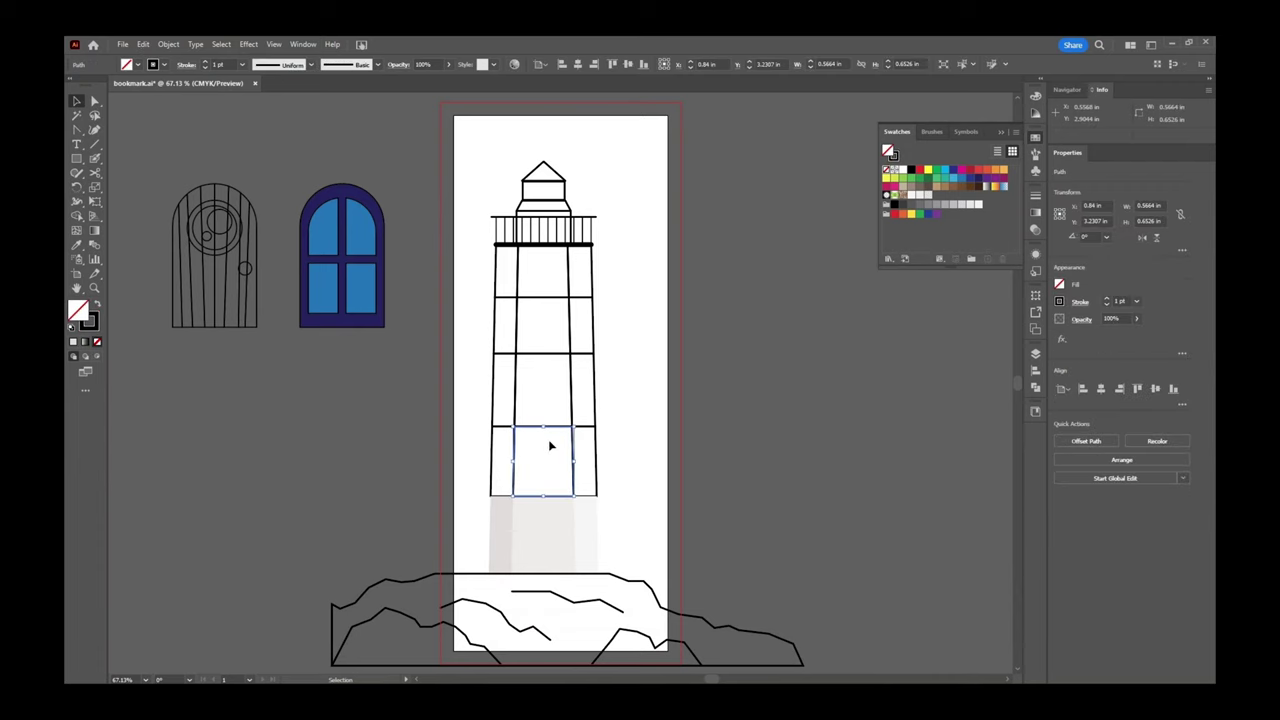
click(1060, 303)
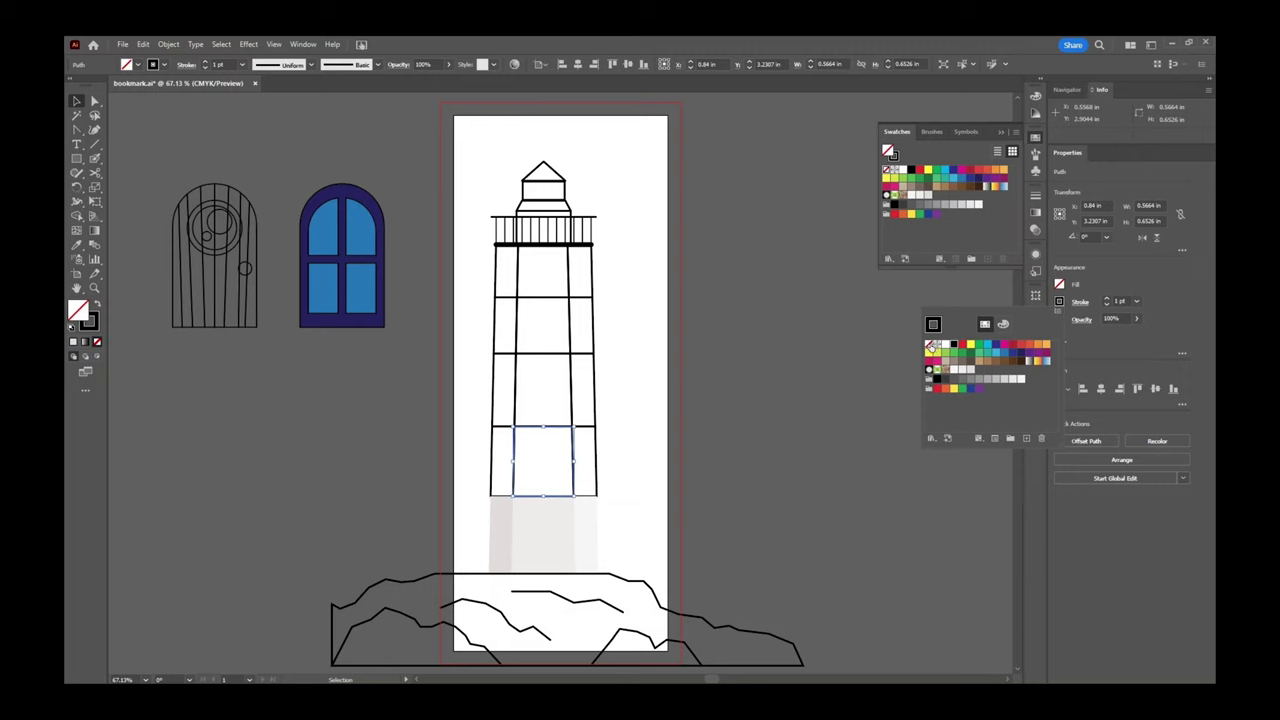
click(931, 347)
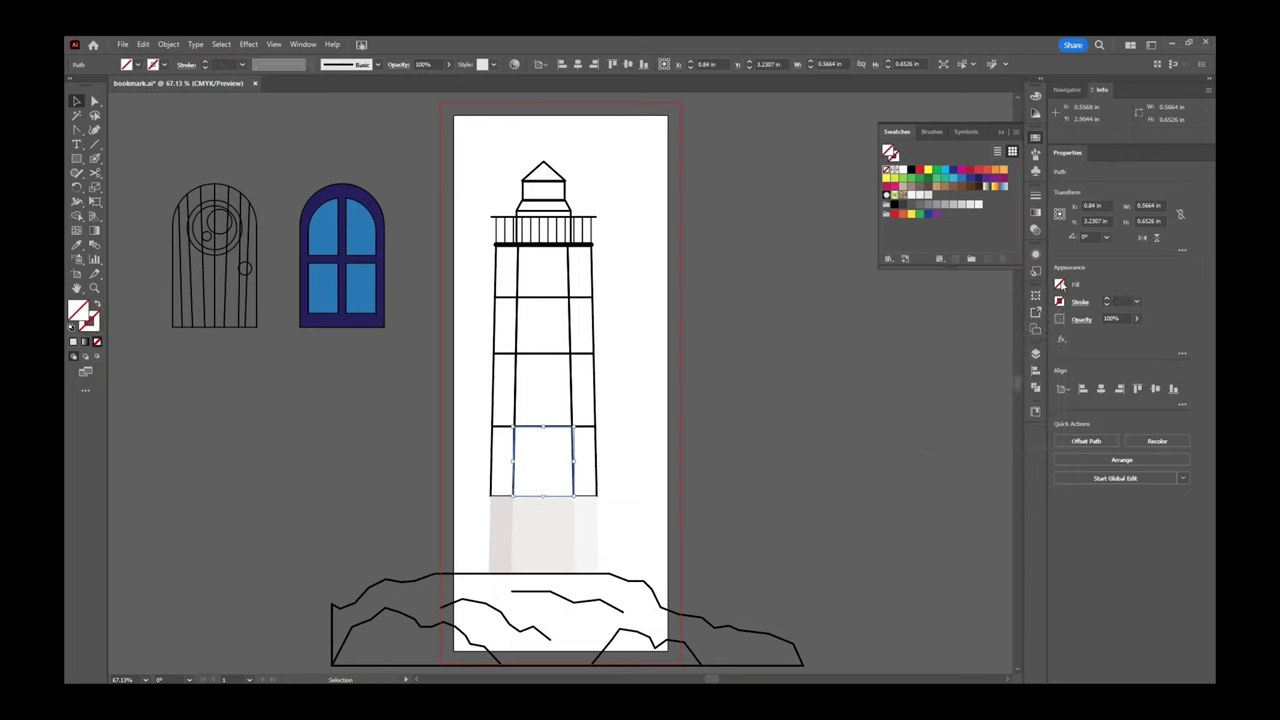
Fill the centre panel in the second row from the bottom with red #c62a36.
click(1060, 284)
click(1035, 97)
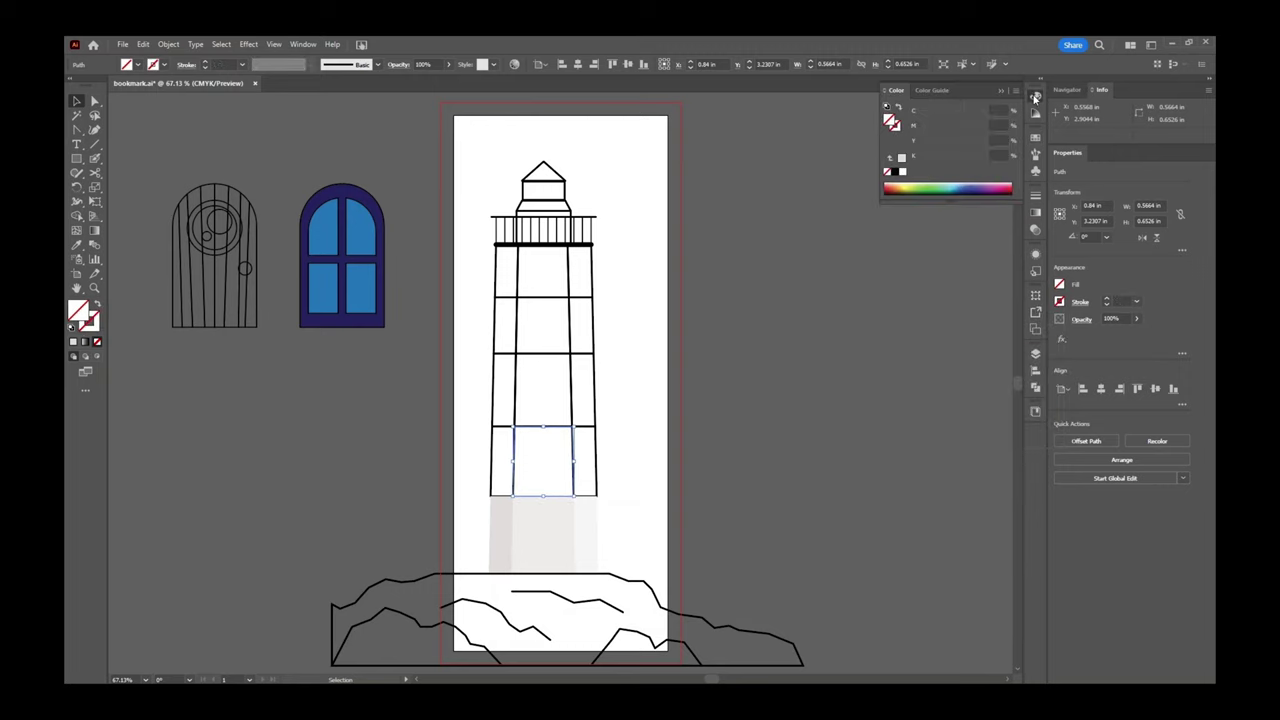
click(888, 186)
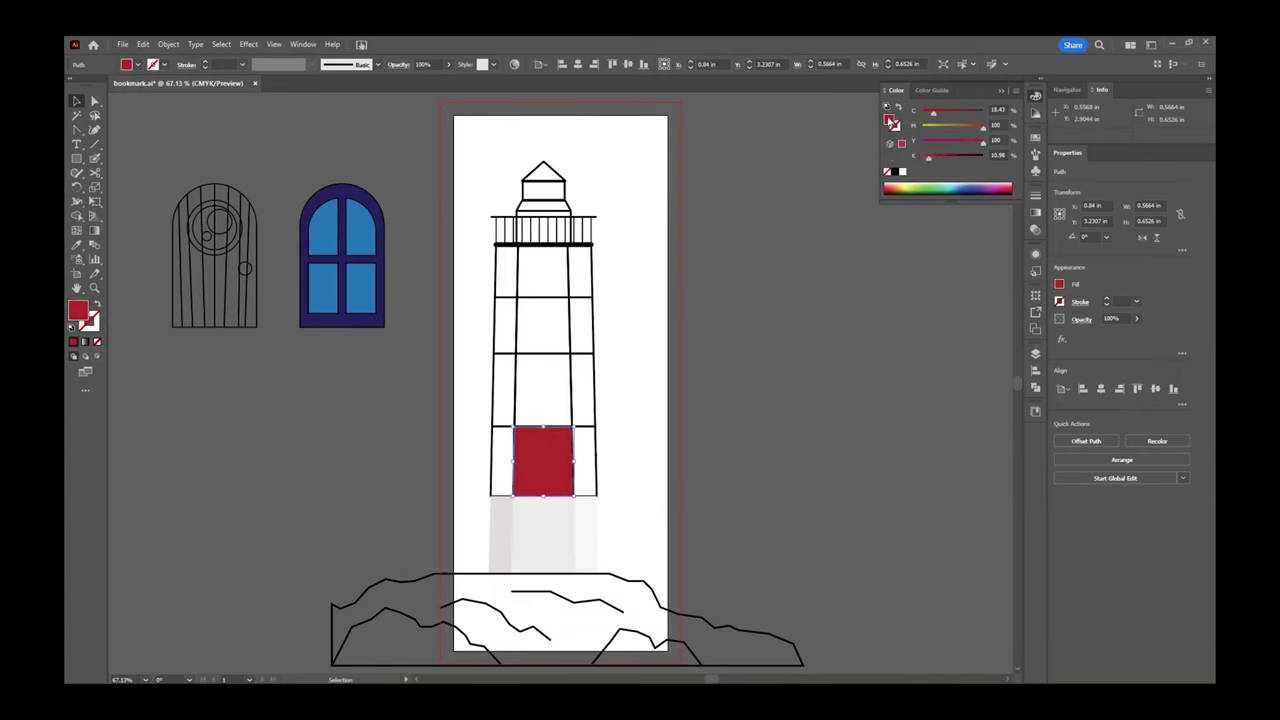
double_click(889, 119)
mouse_move(731, 227)
mouse_down()
mouse_move(763, 214)
mouse_move(769, 240)
mouse_move(745, 225)
mouse_move(756, 213)
mouse_up()
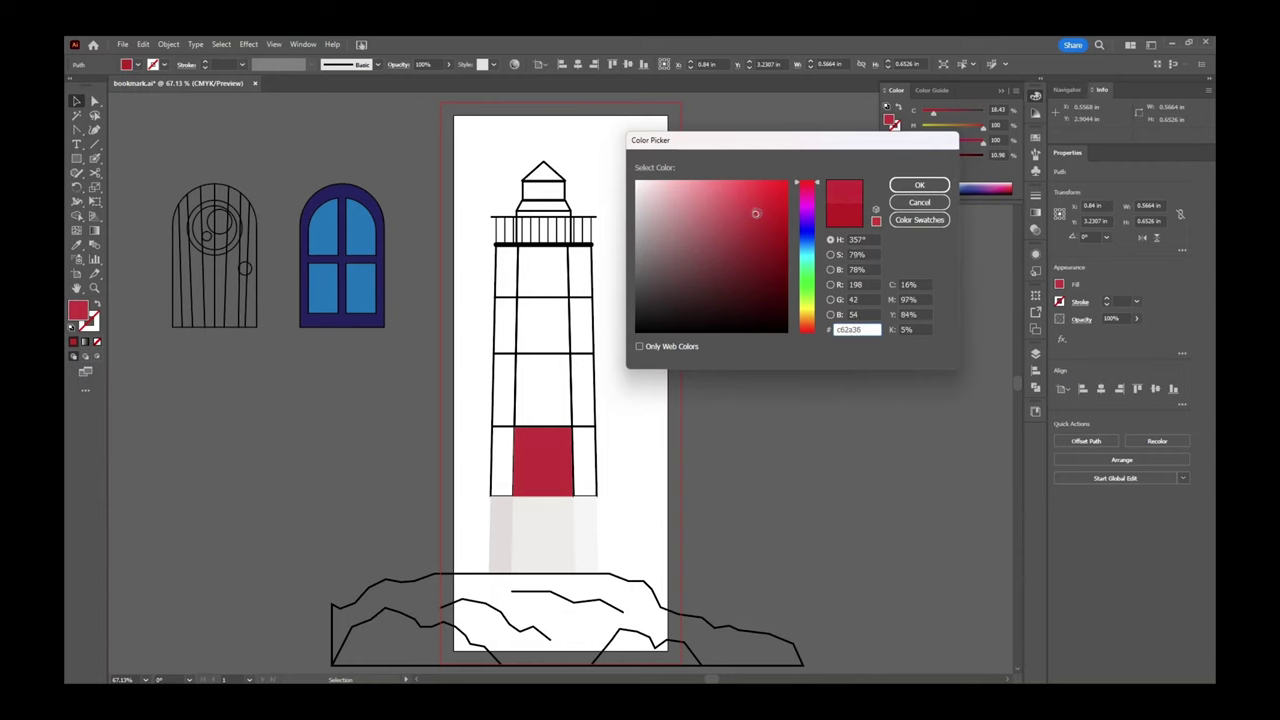
click(919, 185)
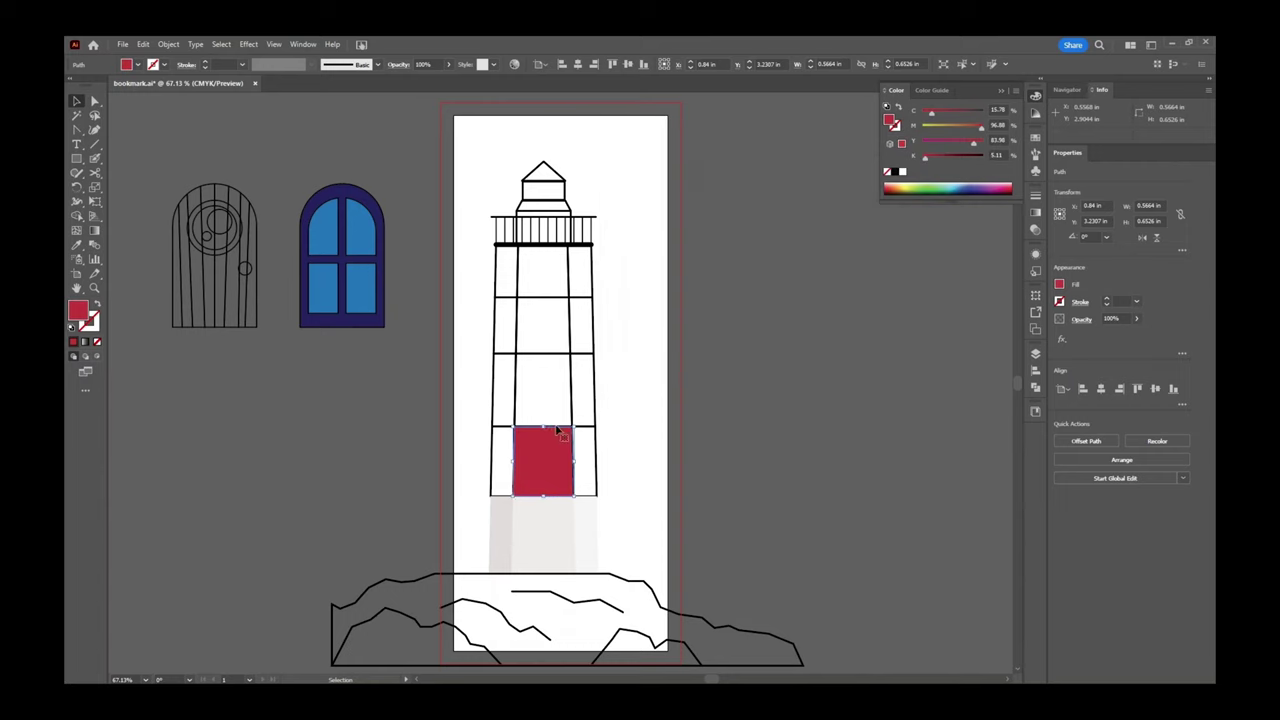
Copy the red centre panel's appearance to the left panel beside it and darken it by raising black to about 20%.
click(491, 440)
key(i)
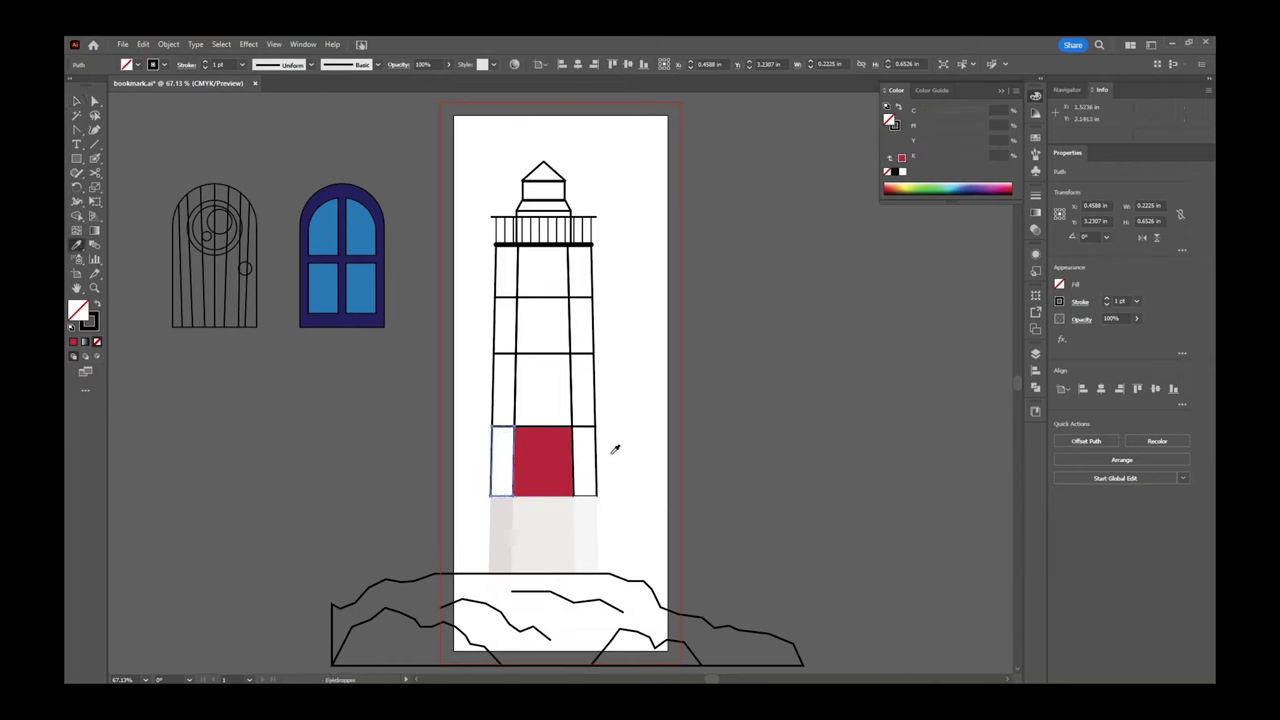
click(549, 450)
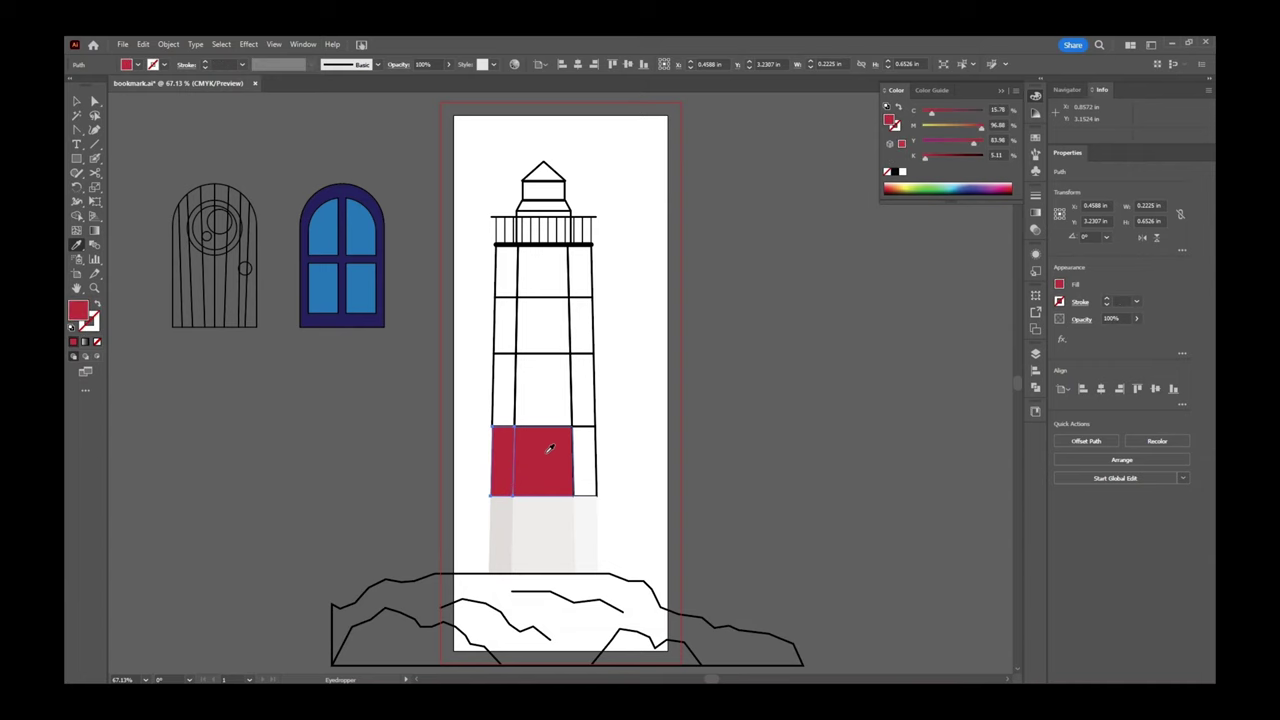
drag(932, 160, 939, 158)
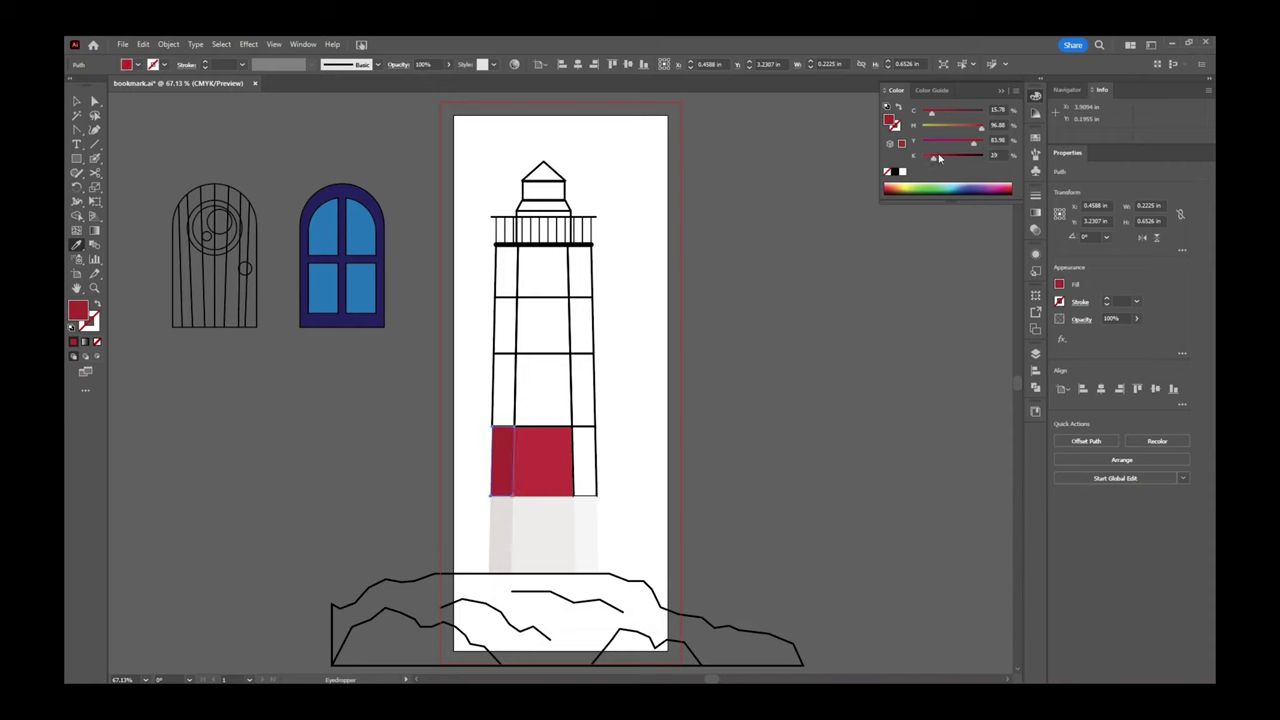
Copy the red centre panel's appearance to the right panel beside it and lighten its fill to #ce3c4e.
key(v)
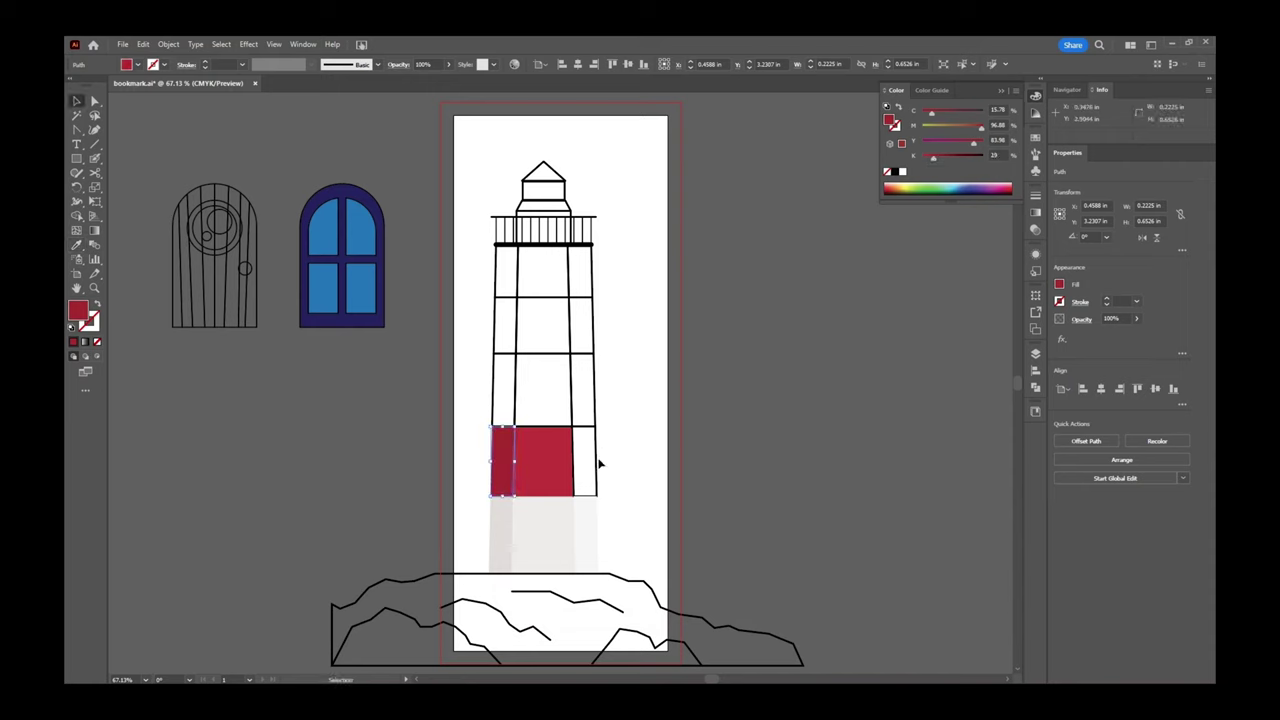
click(597, 456)
key(i)
click(545, 457)
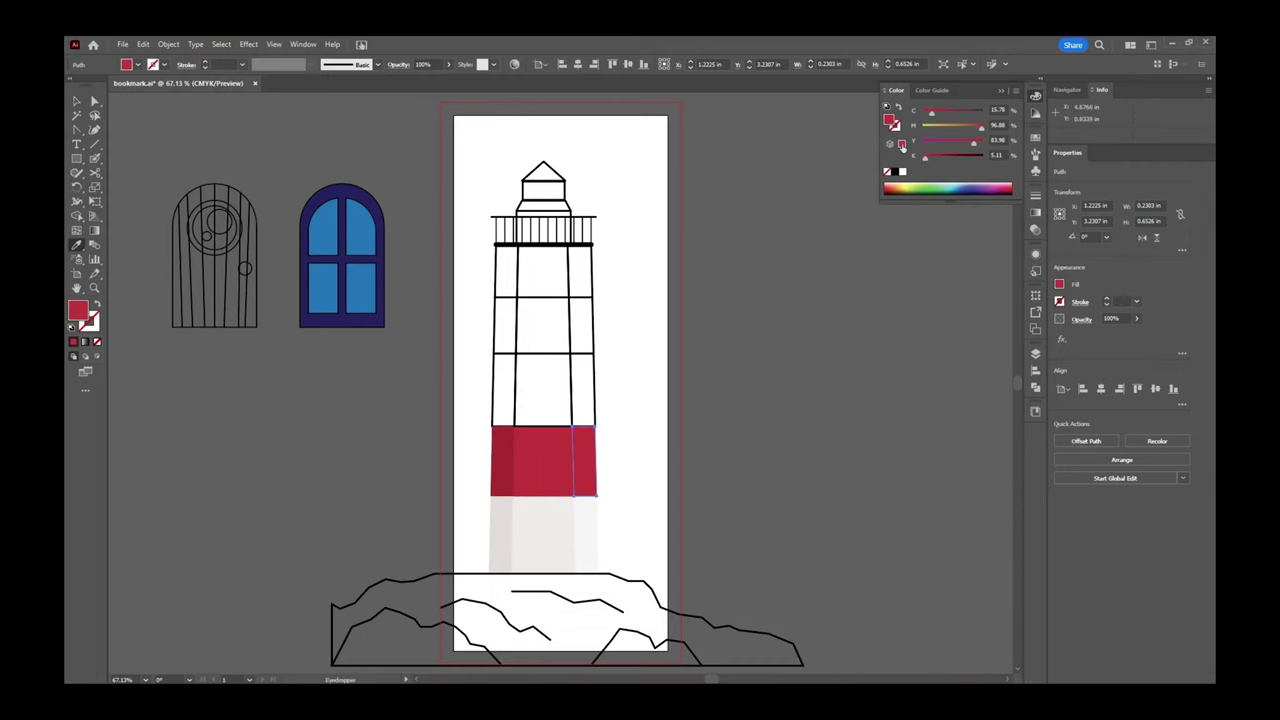
double_click(888, 122)
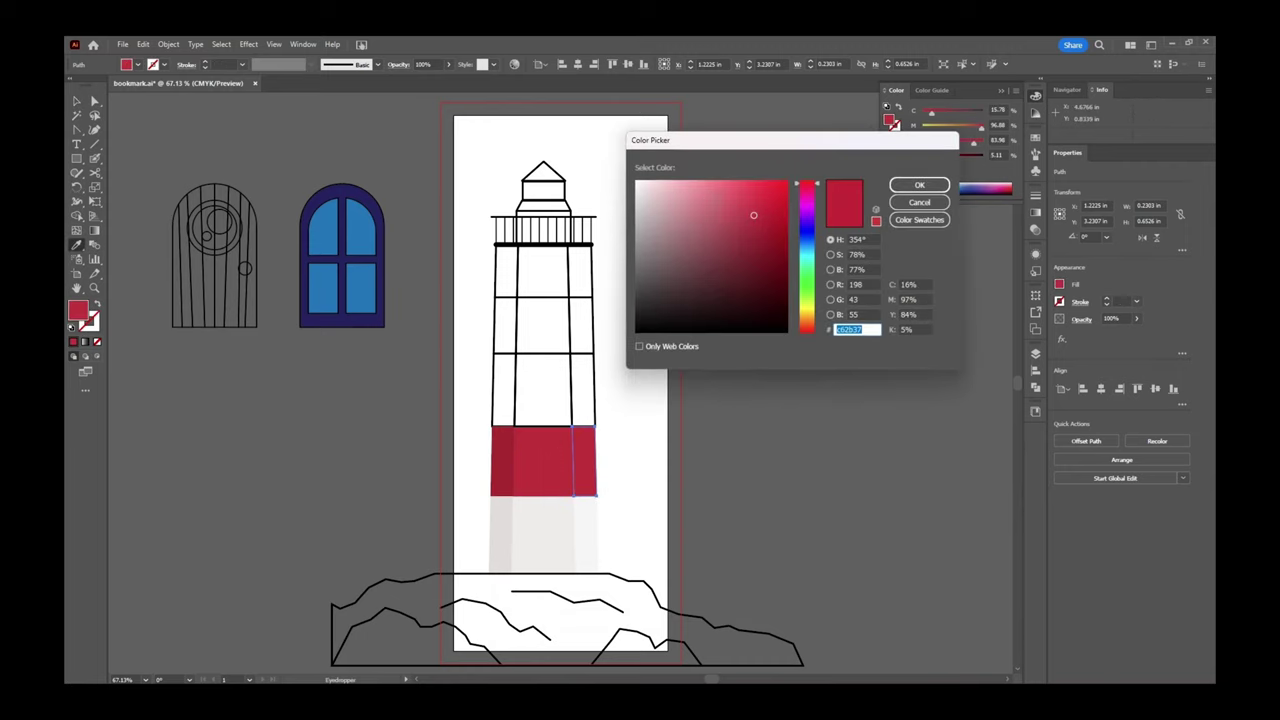
click(737, 201)
drag(737, 201, 743, 208)
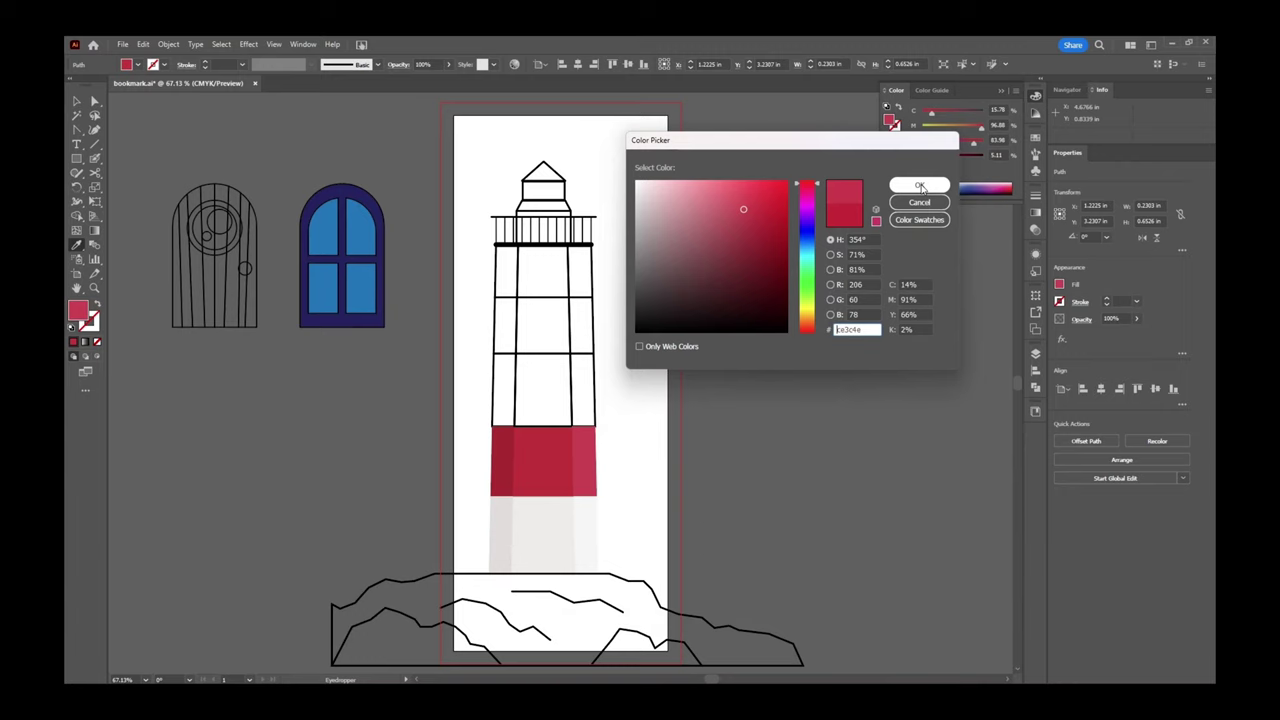
click(914, 186)
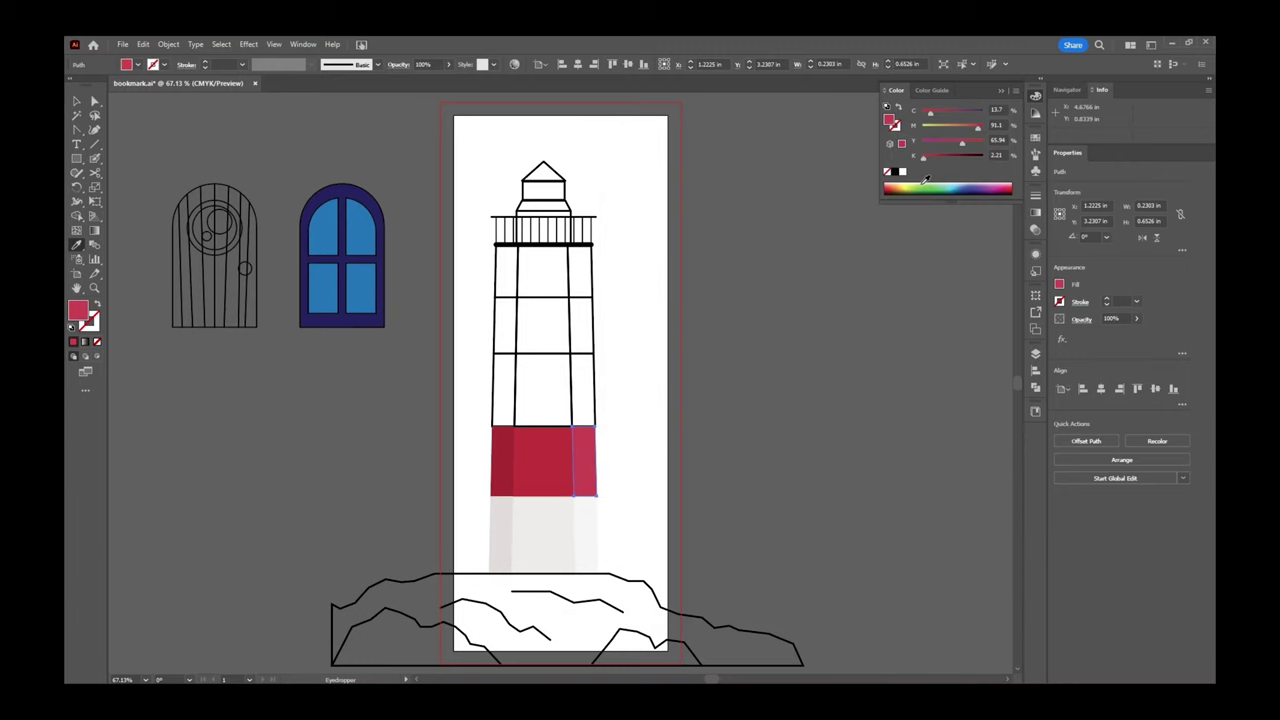
Save the fill colours of the right, centre and left red tower panels as new swatches.
click(1036, 137)
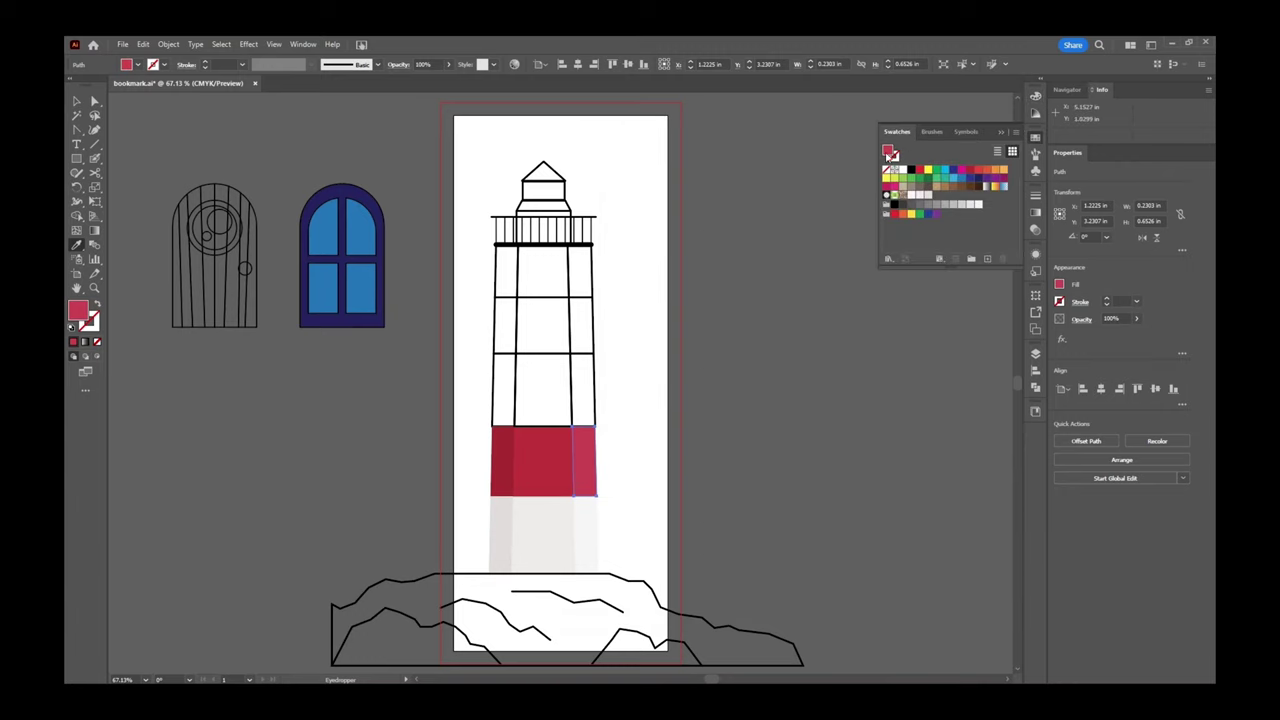
click(940, 197)
key(v)
click(557, 449)
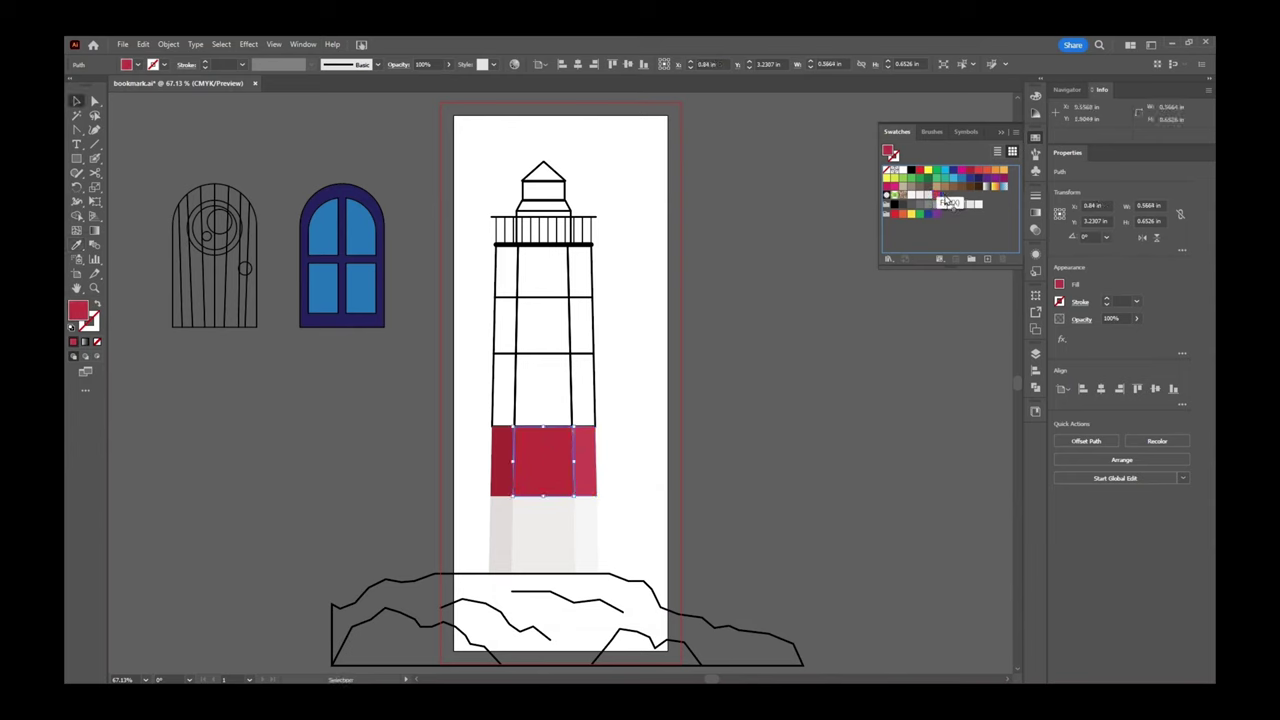
click(502, 450)
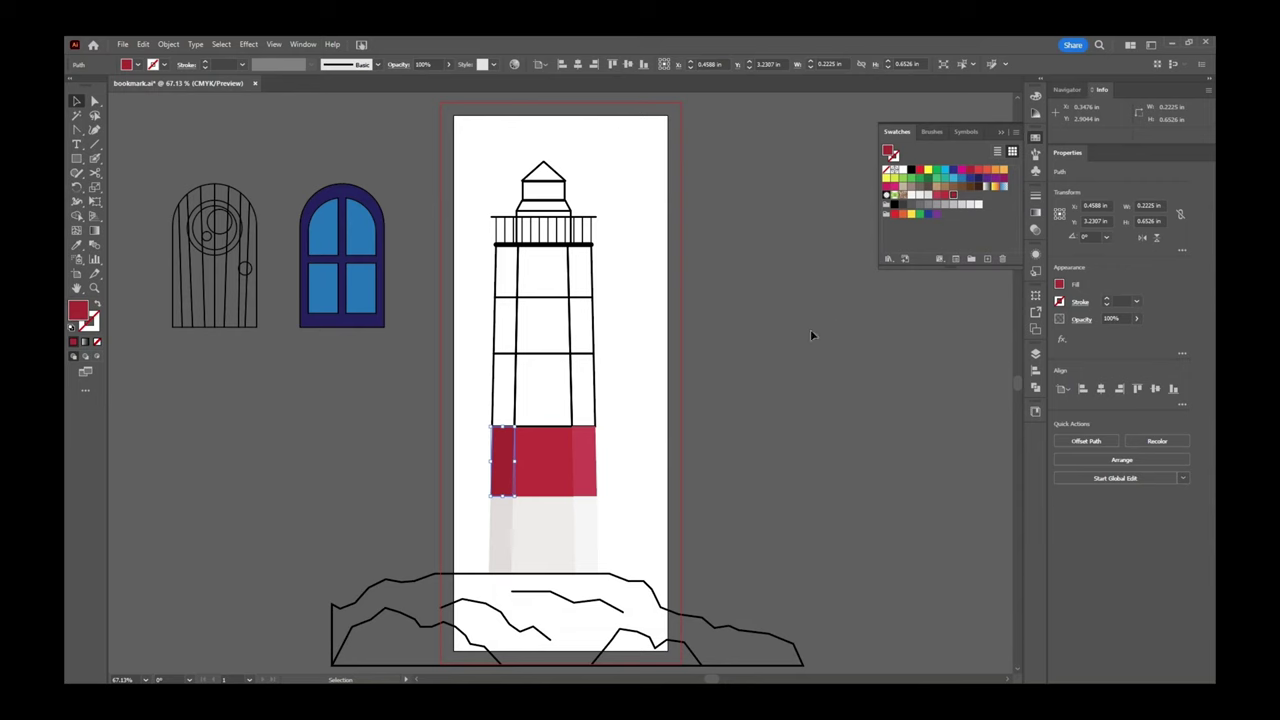
Fill the left panels in the tower's top and middle rows with the saved darkest off-white swatch.
click(508, 401)
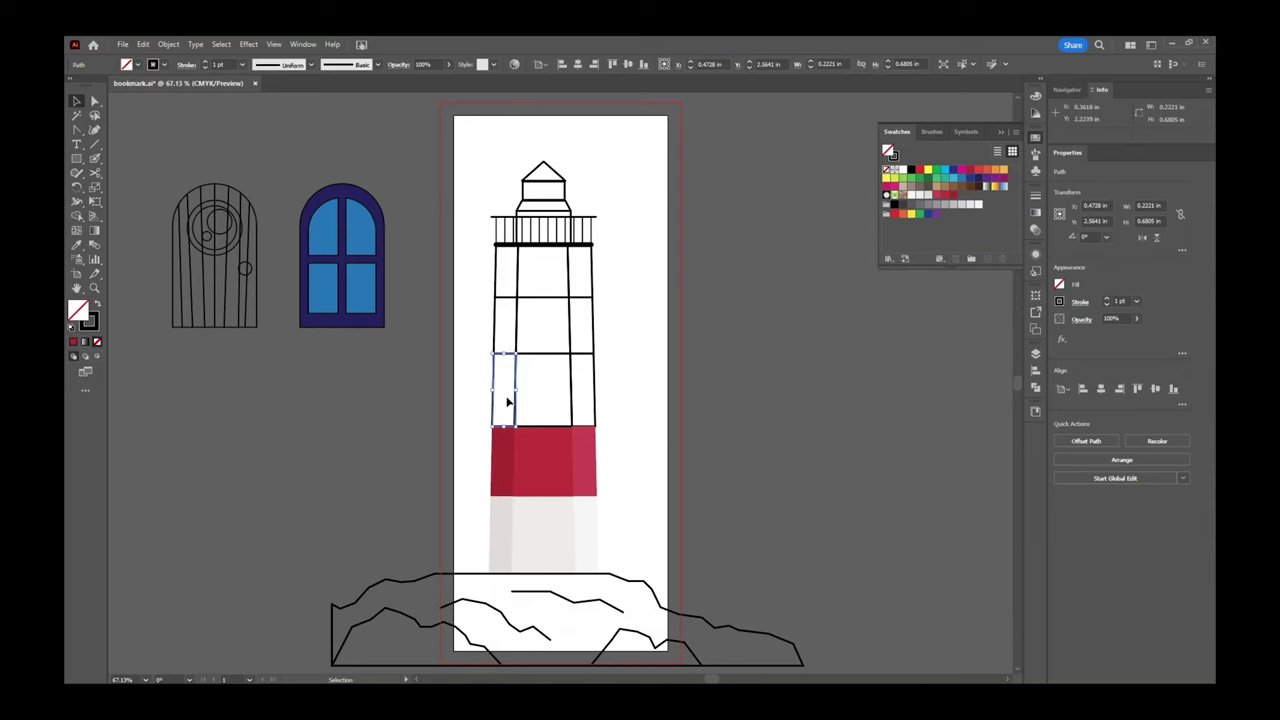
shift+click(502, 289)
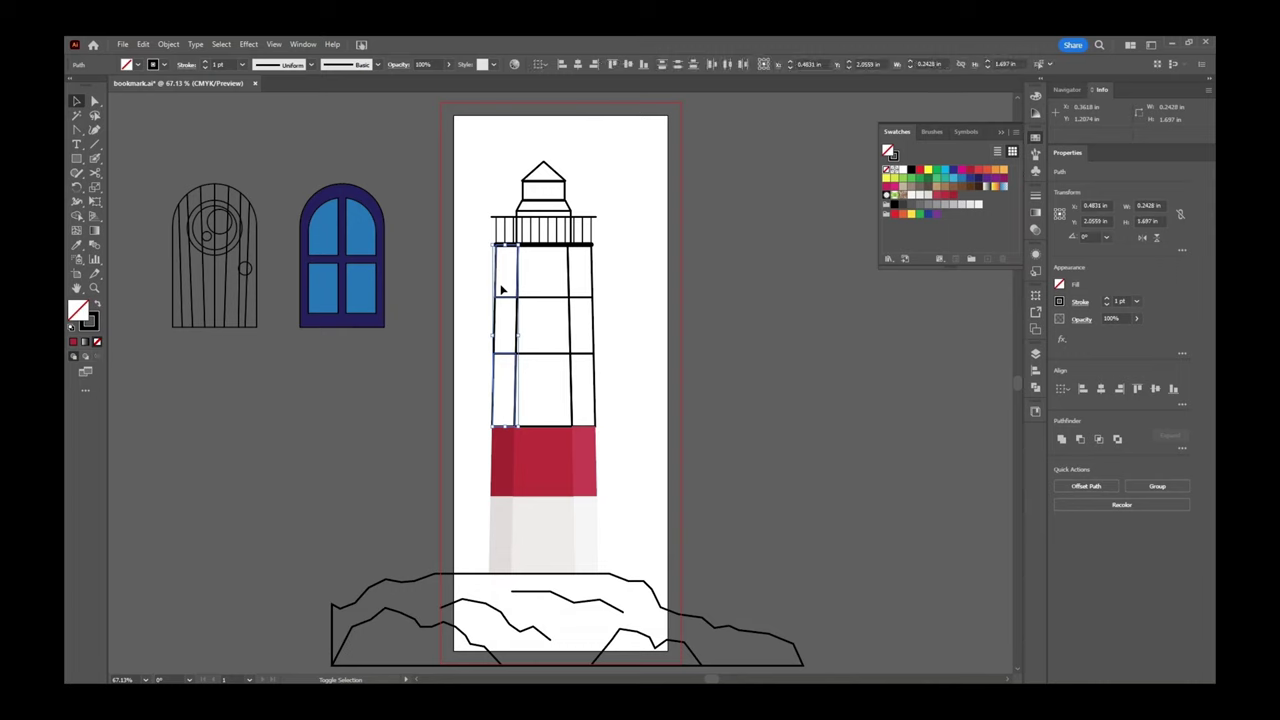
click(488, 390)
click(493, 400)
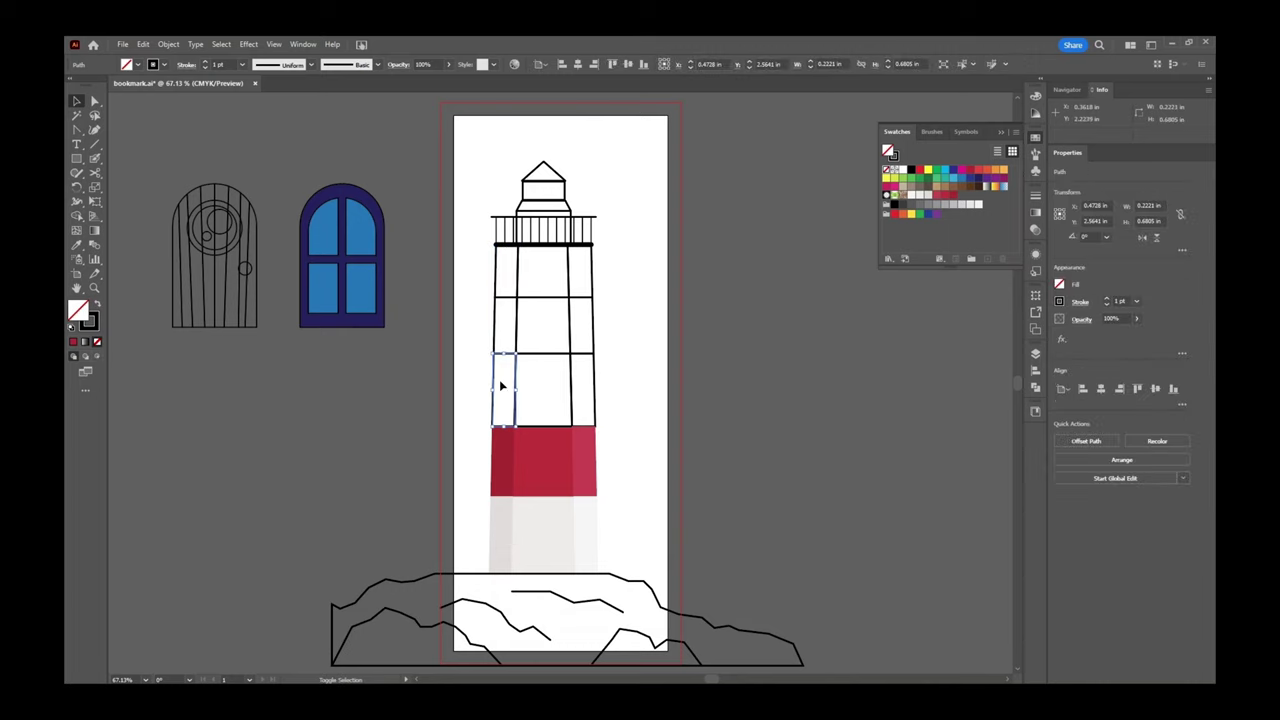
shift+click(500, 283)
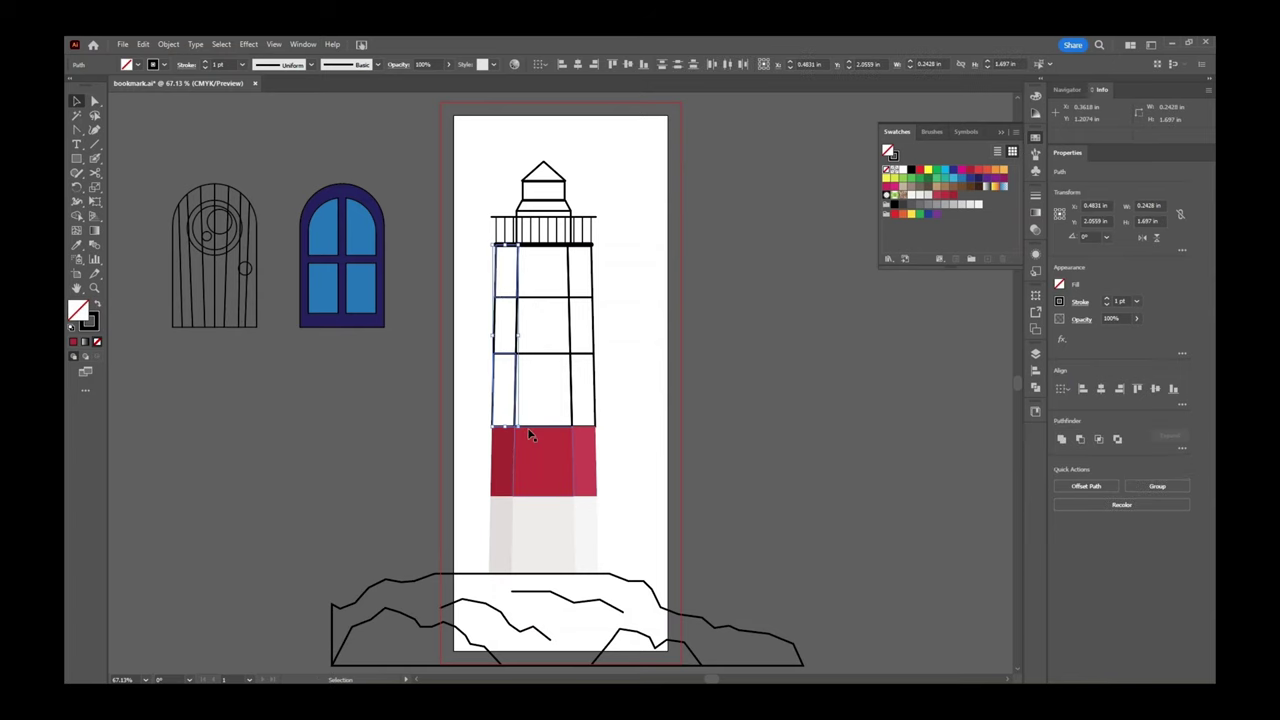
click(927, 199)
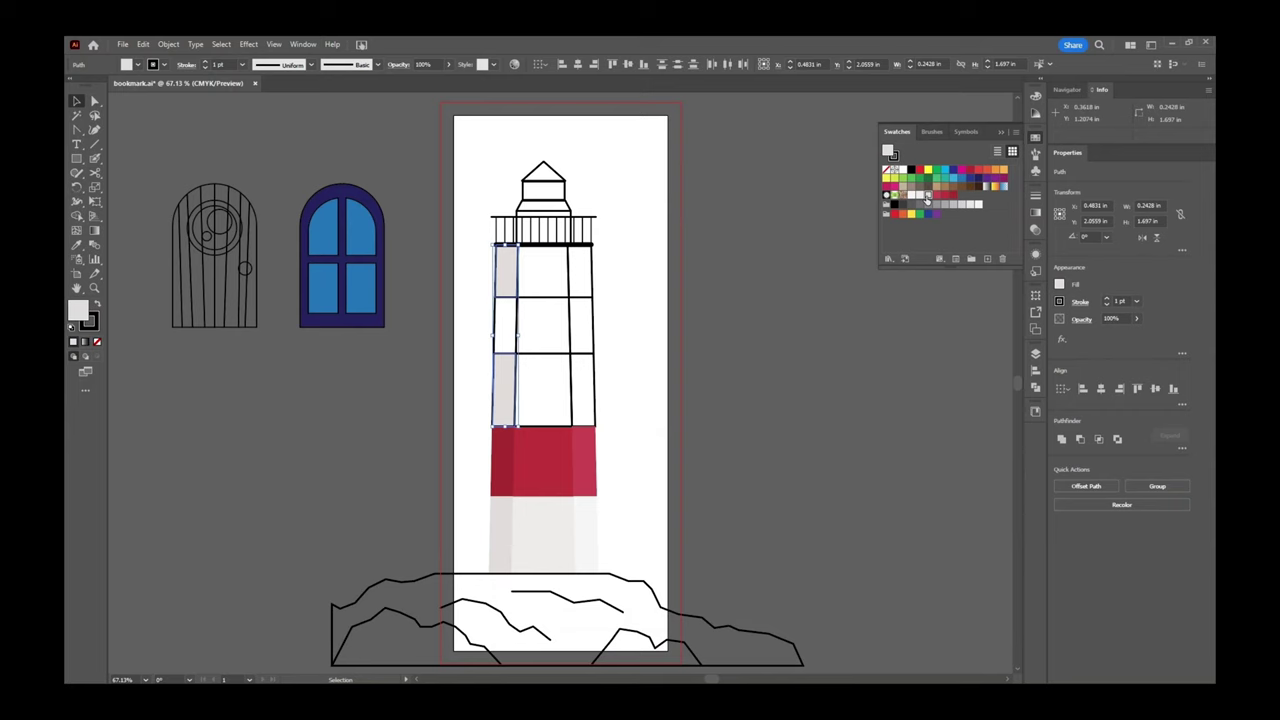
Fill the right panels in the tower's top and middle rows with the saved lightest off-white swatch.
click(584, 276)
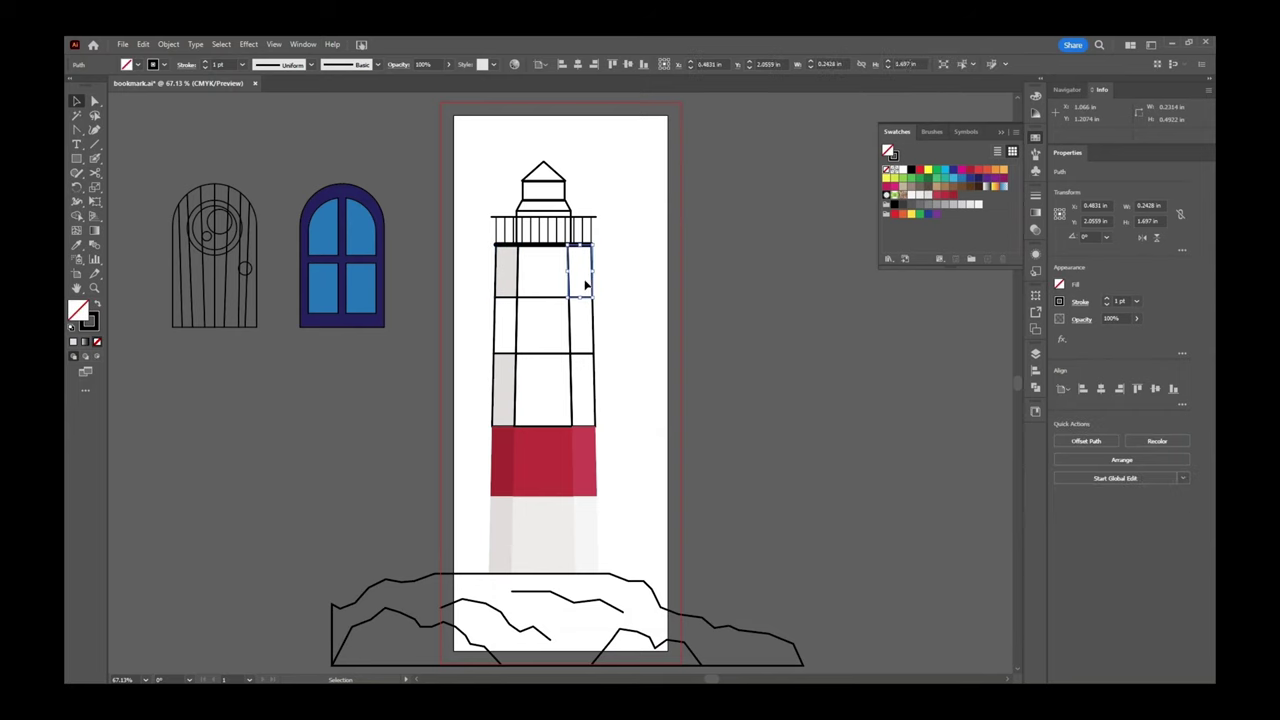
shift+click(585, 388)
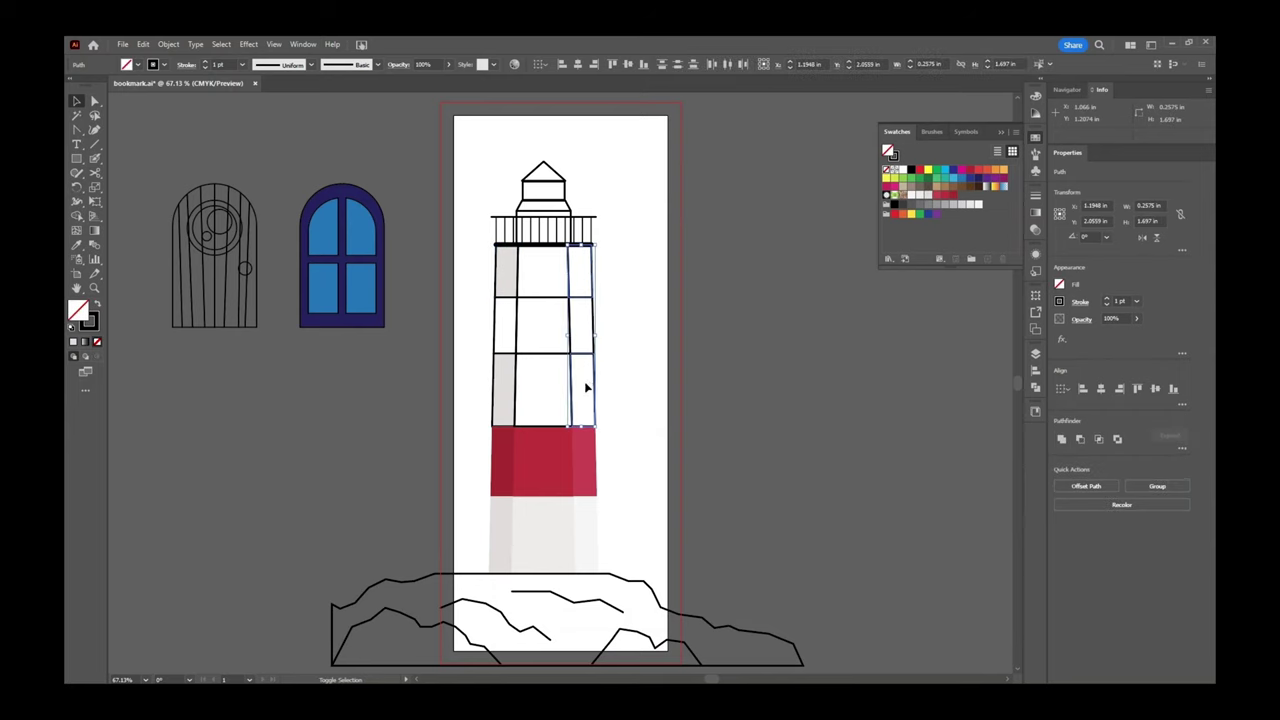
click(908, 196)
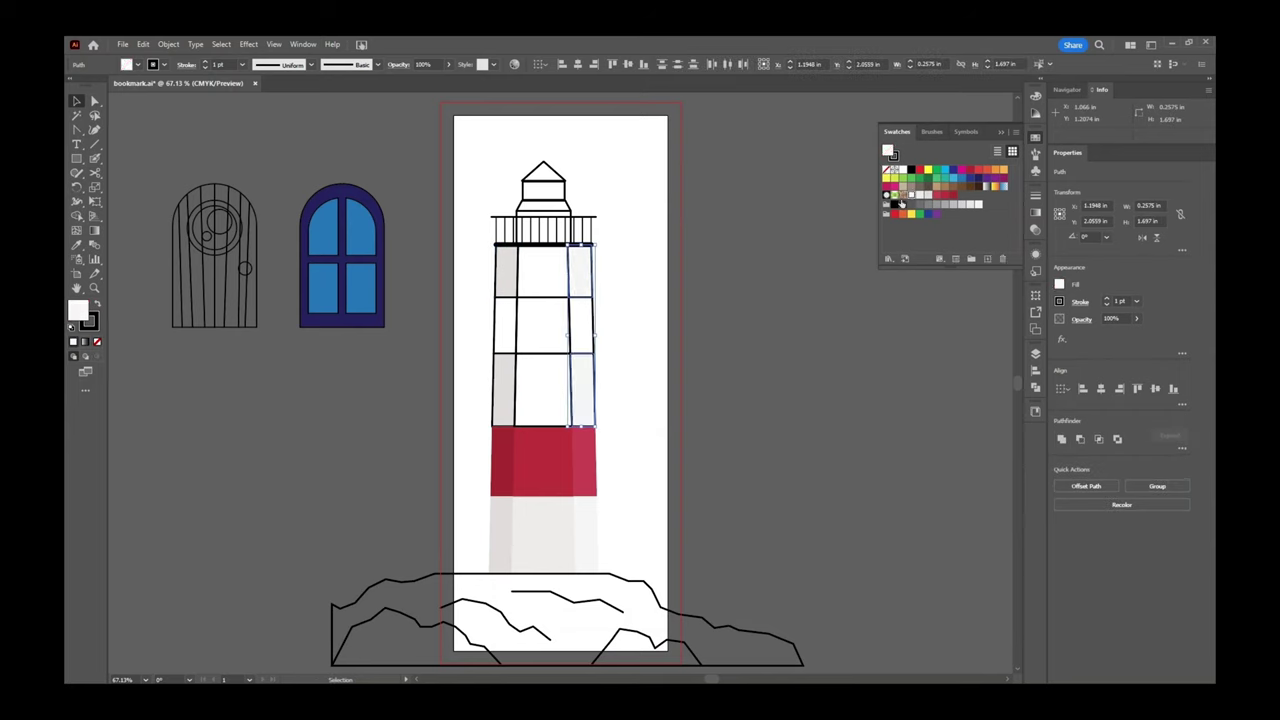
Fill the centre panels in the tower's top and middle rows with the saved medium off-white swatch.
click(517, 278)
shift+click(520, 347)
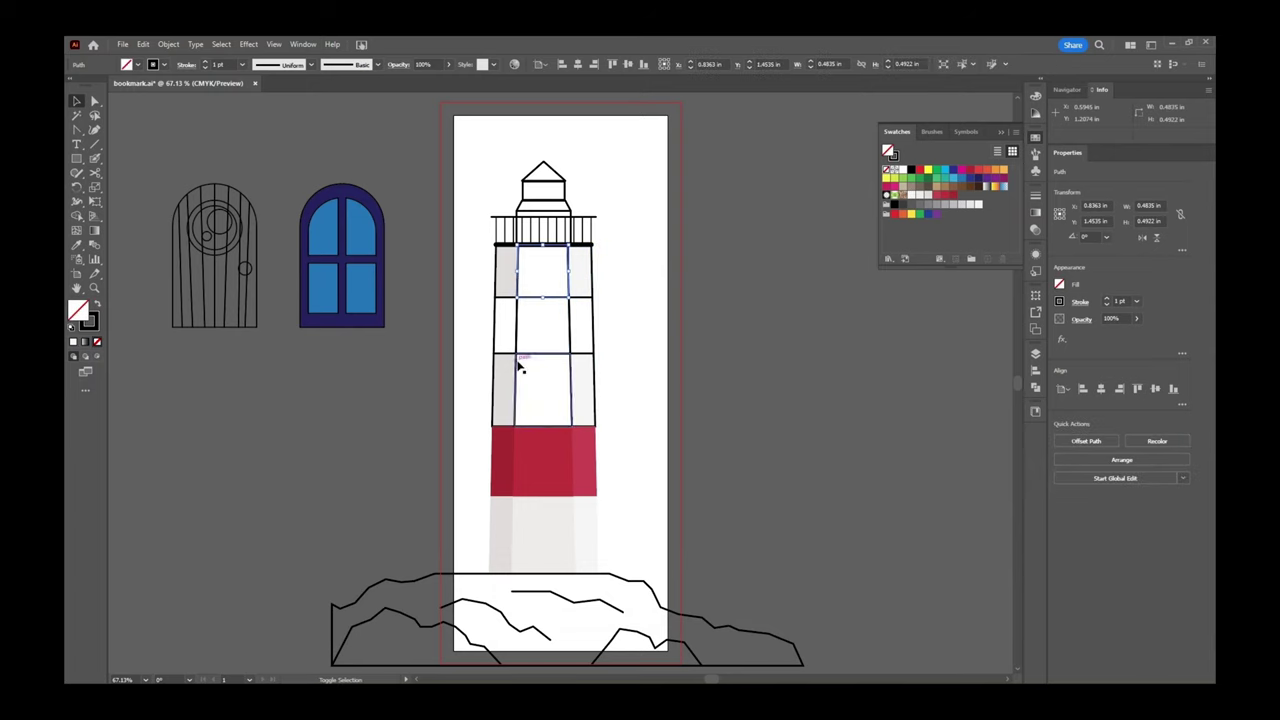
shift+click(517, 366)
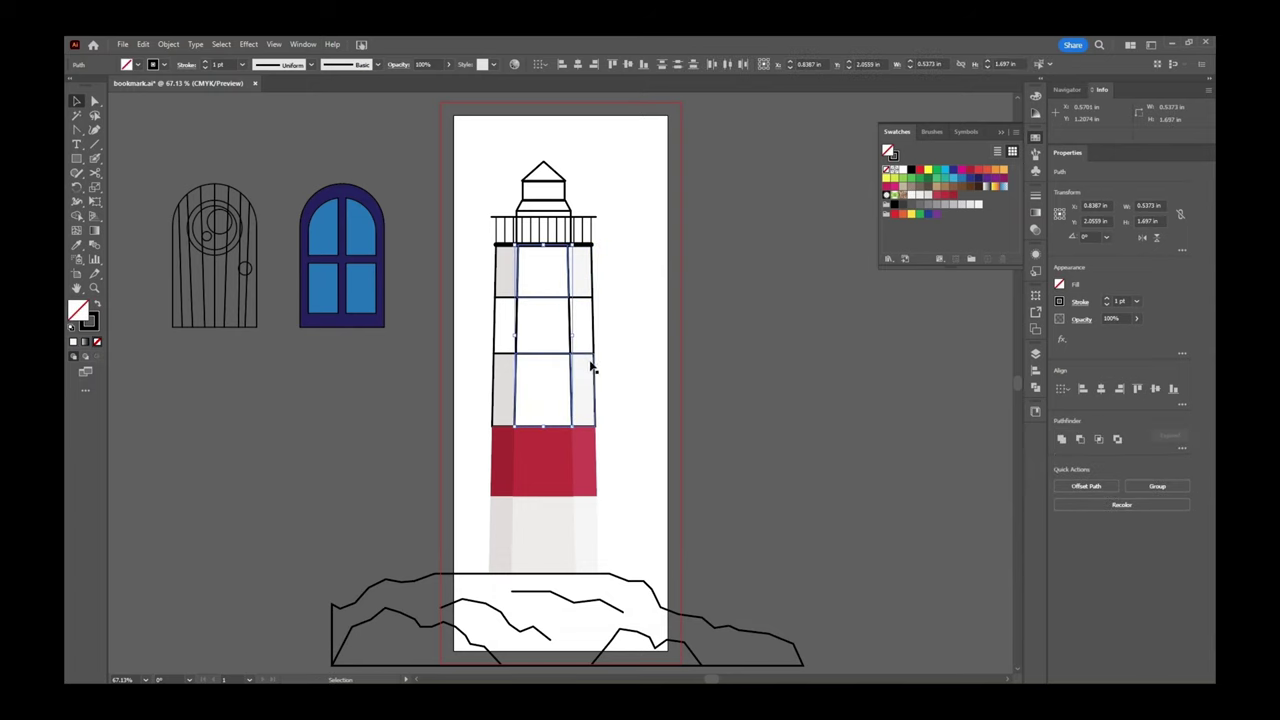
click(920, 198)
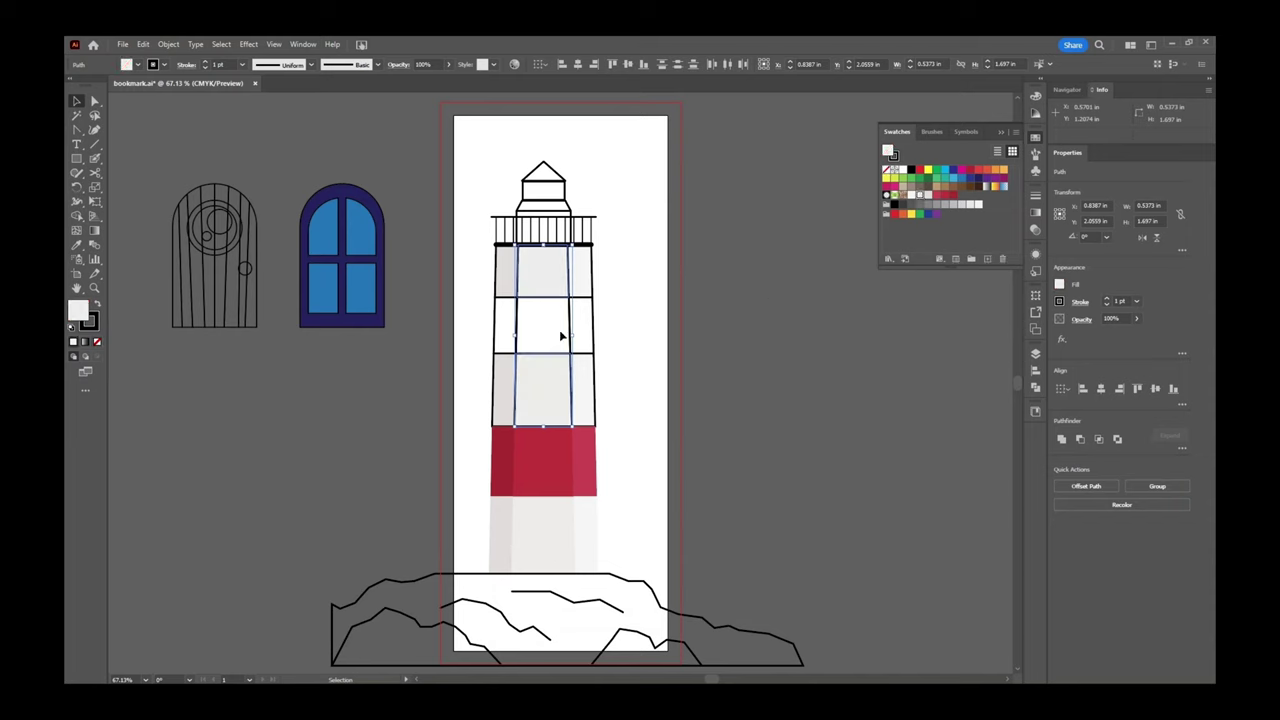
Copy the dark and light red appearances of the lower red band to the left and right panels in the second row from the top.
click(497, 326)
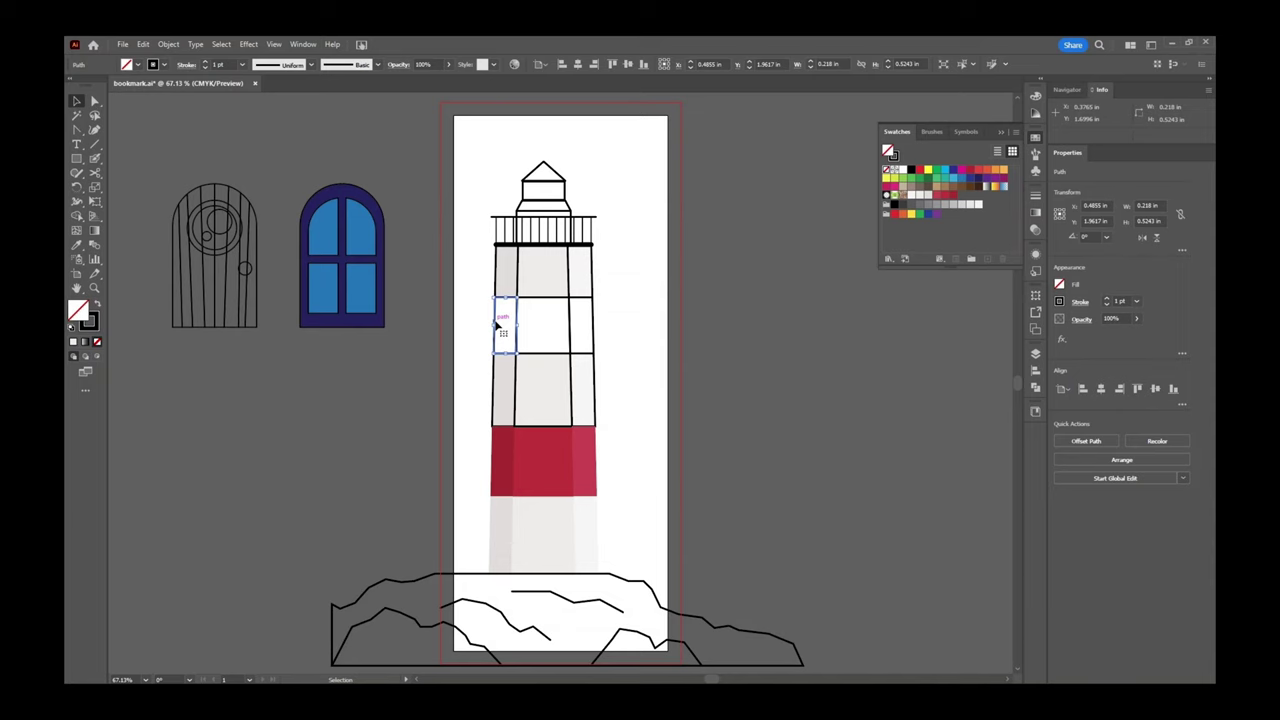
key(i)
click(512, 436)
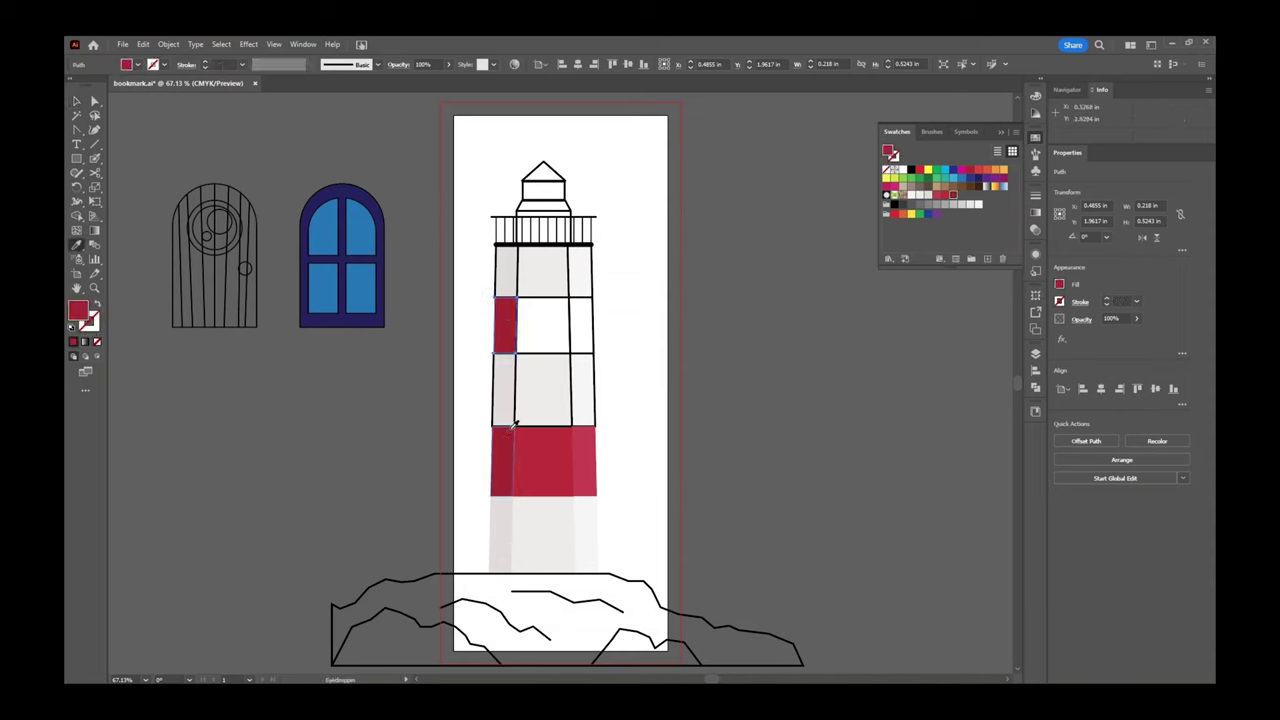
key(v)
click(594, 330)
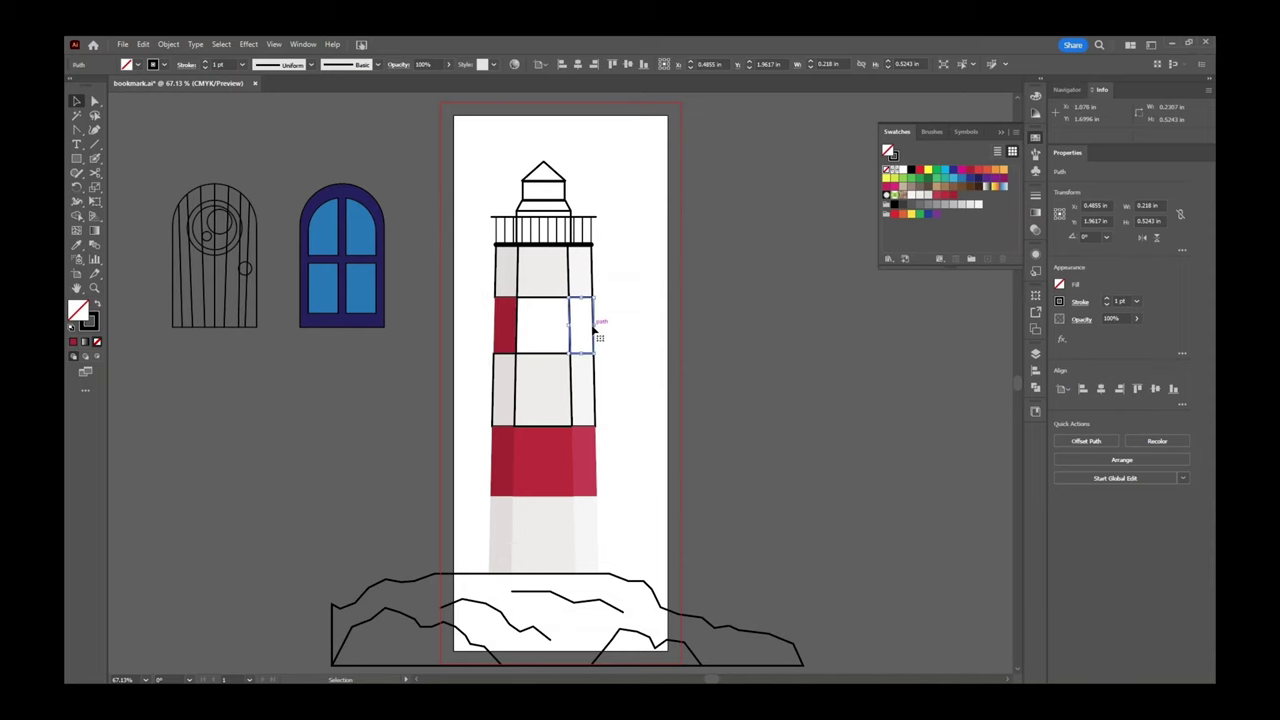
key(i)
click(584, 449)
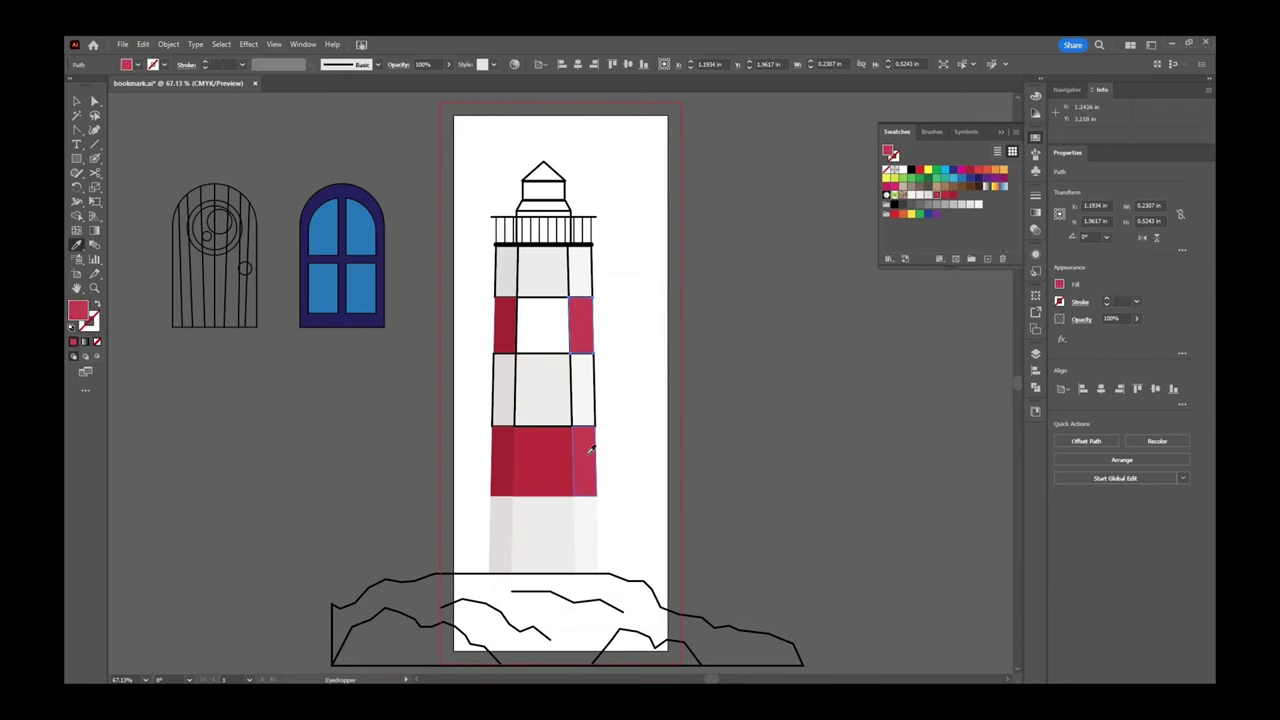
Copy the lower red centre panel's appearance to the centre panel in the second row from the top.
key(v)
click(519, 318)
click(535, 332)
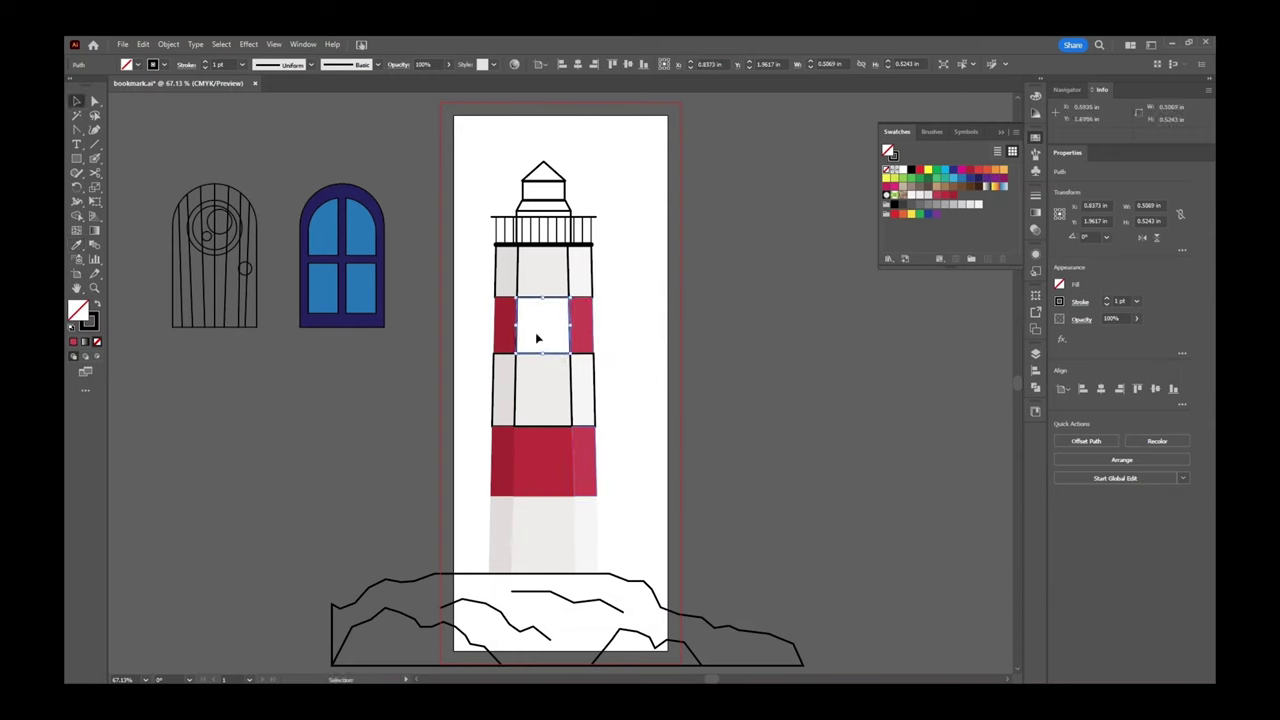
key(i)
click(556, 454)
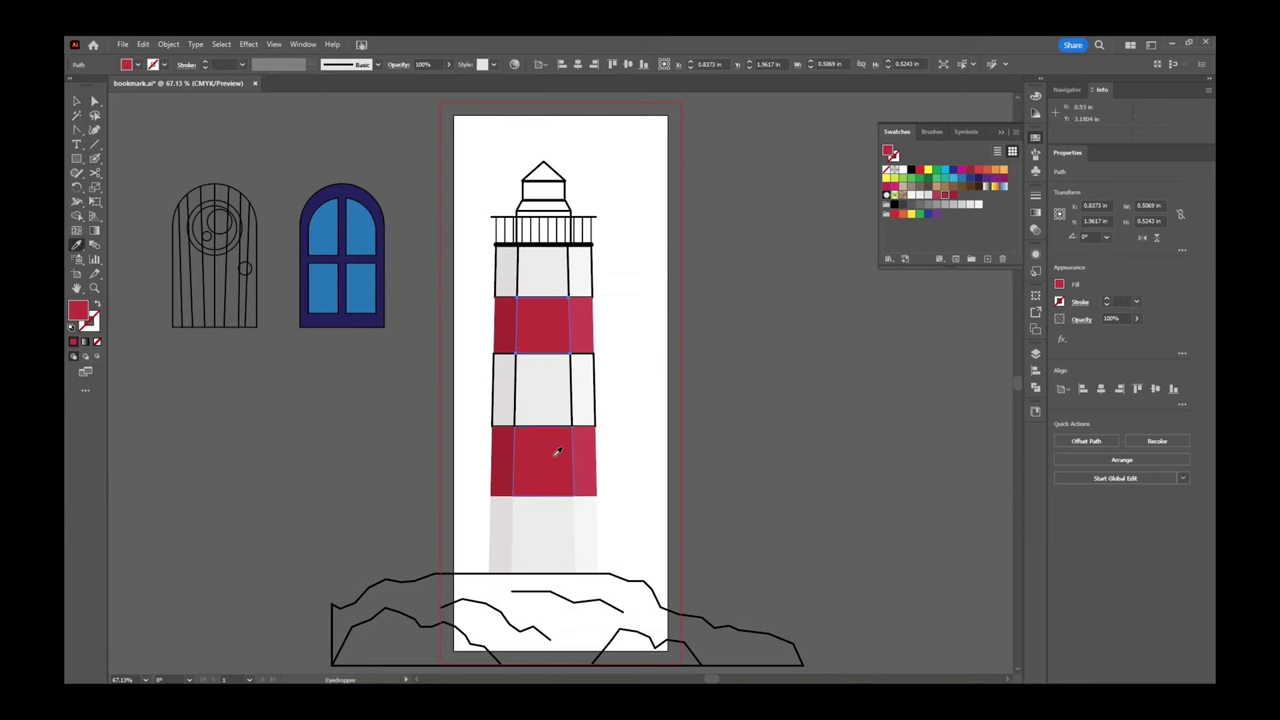
key(v)
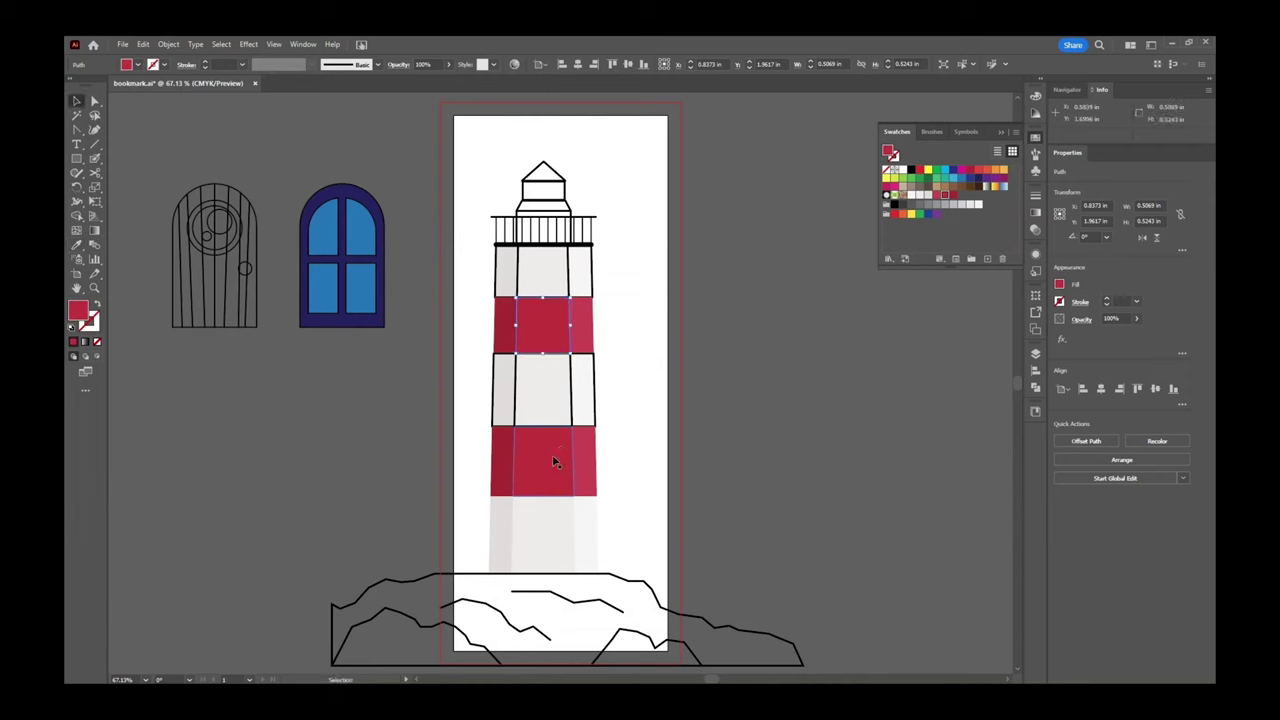
Set the stroke of all off-white panels in the tower's top and middle rows to None and deselect them.
click(505, 378)
drag(480, 283, 628, 271)
click(1061, 303)
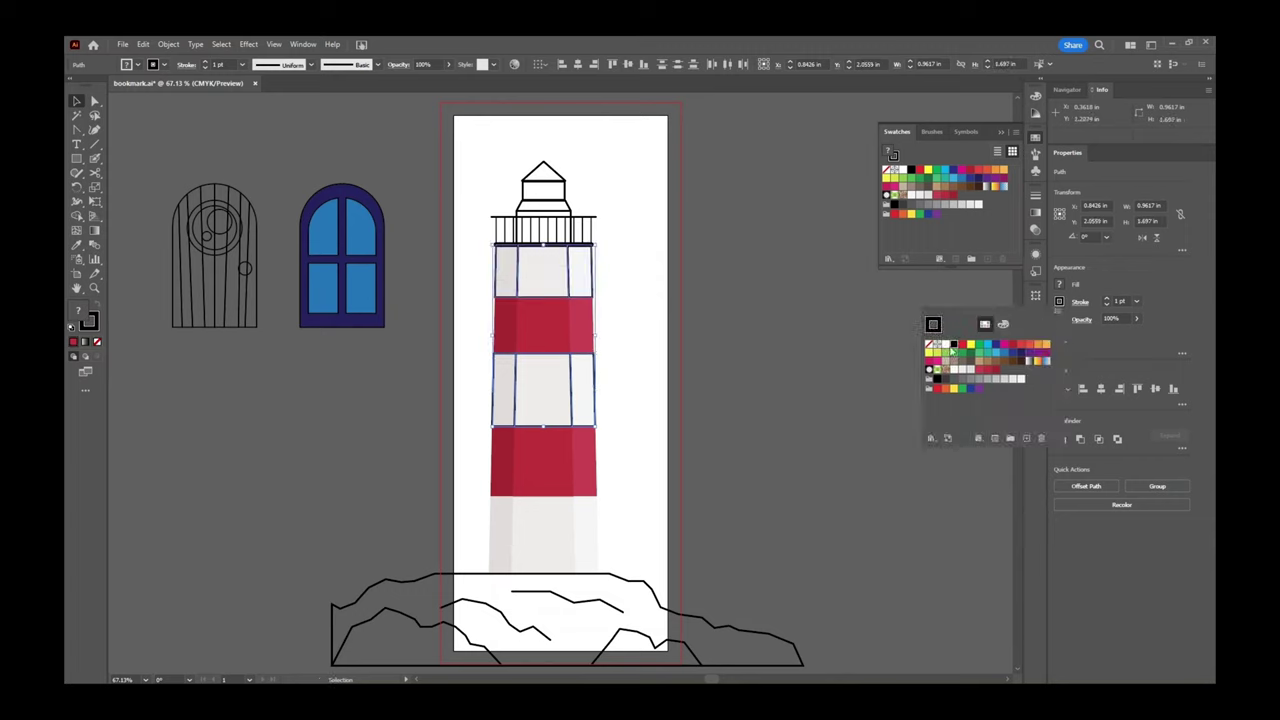
click(929, 345)
click(815, 384)
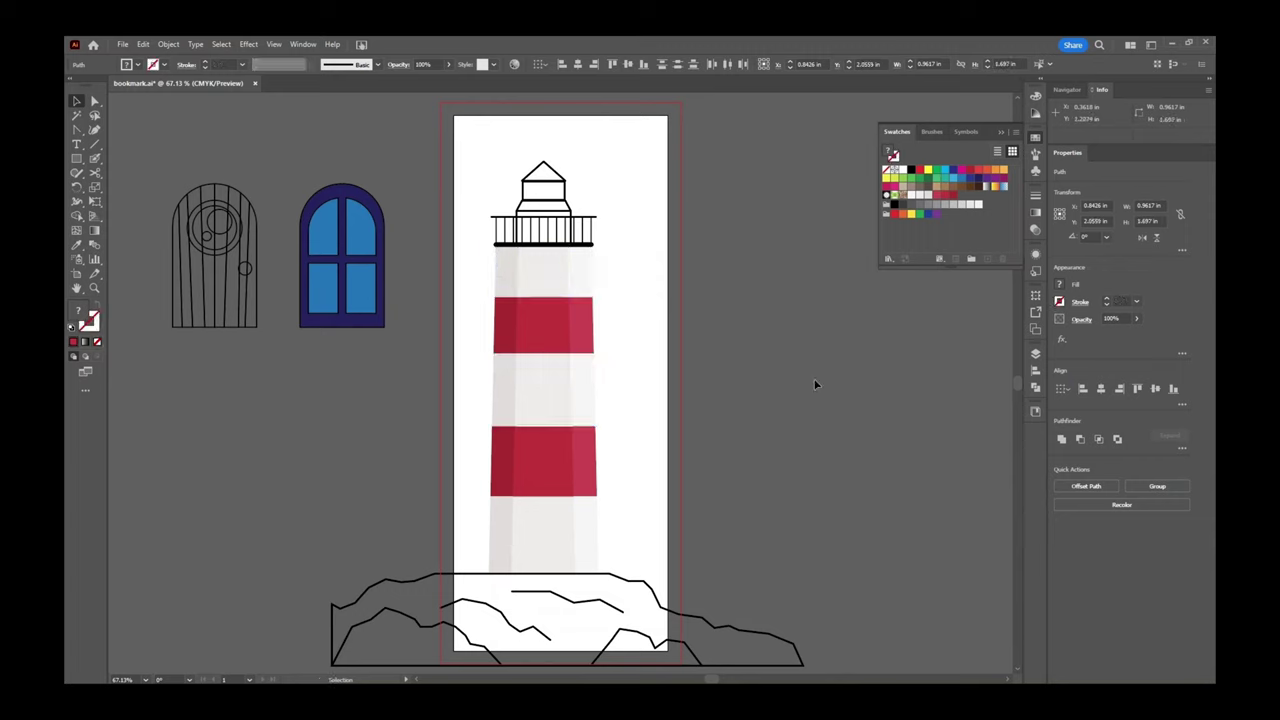
click(815, 384)
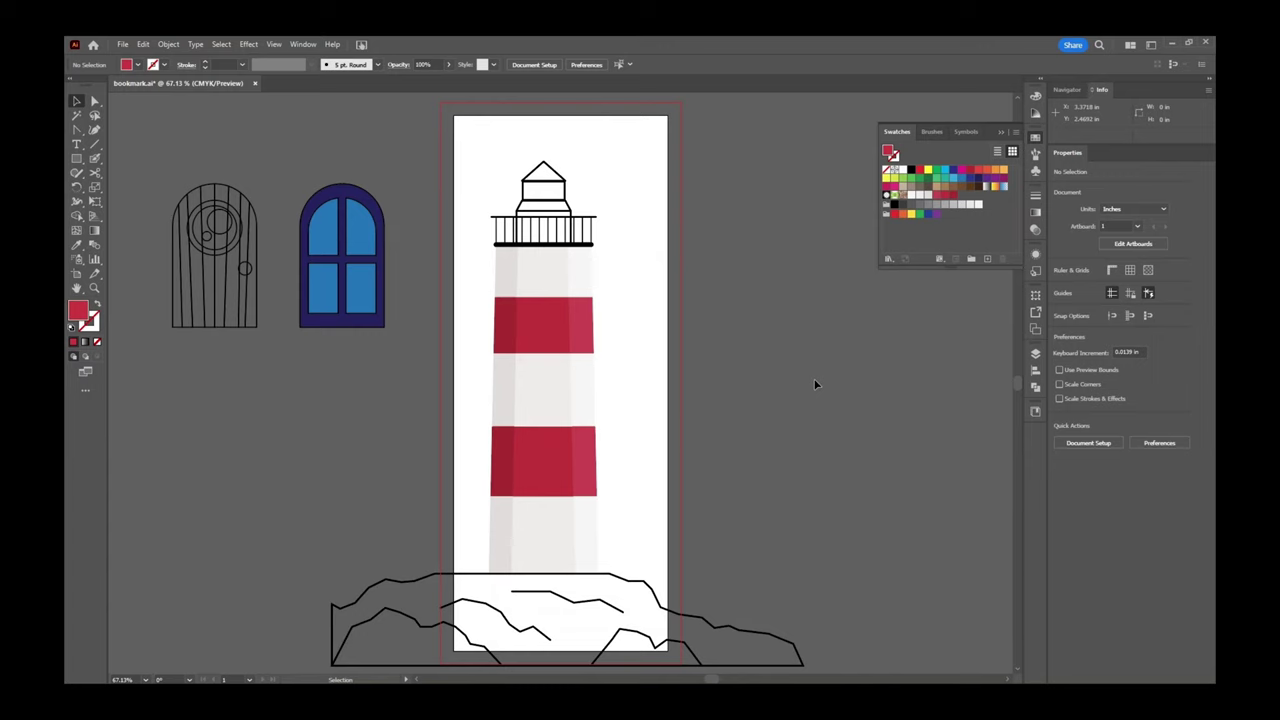
Apply a linear black-to-white gradient fill to the lantern-base rectangle behind the railing.
key(ctrl+1)
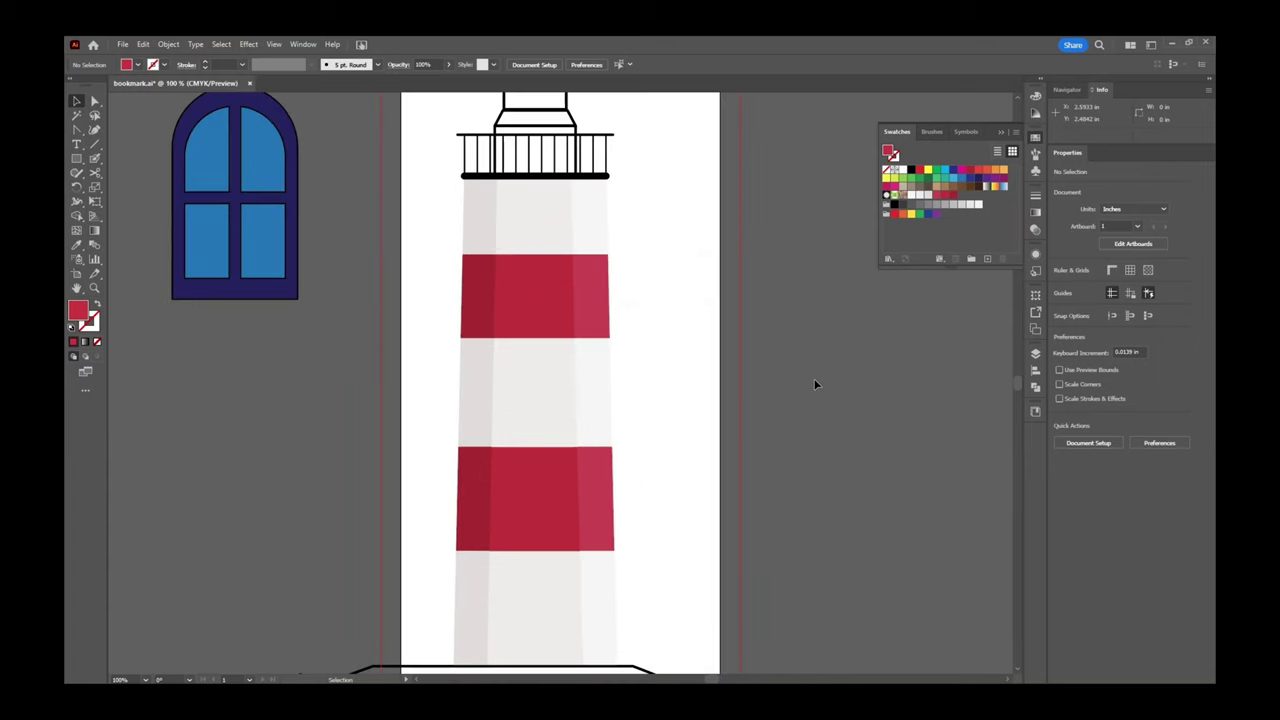
scroll(749, 309, up, 4)
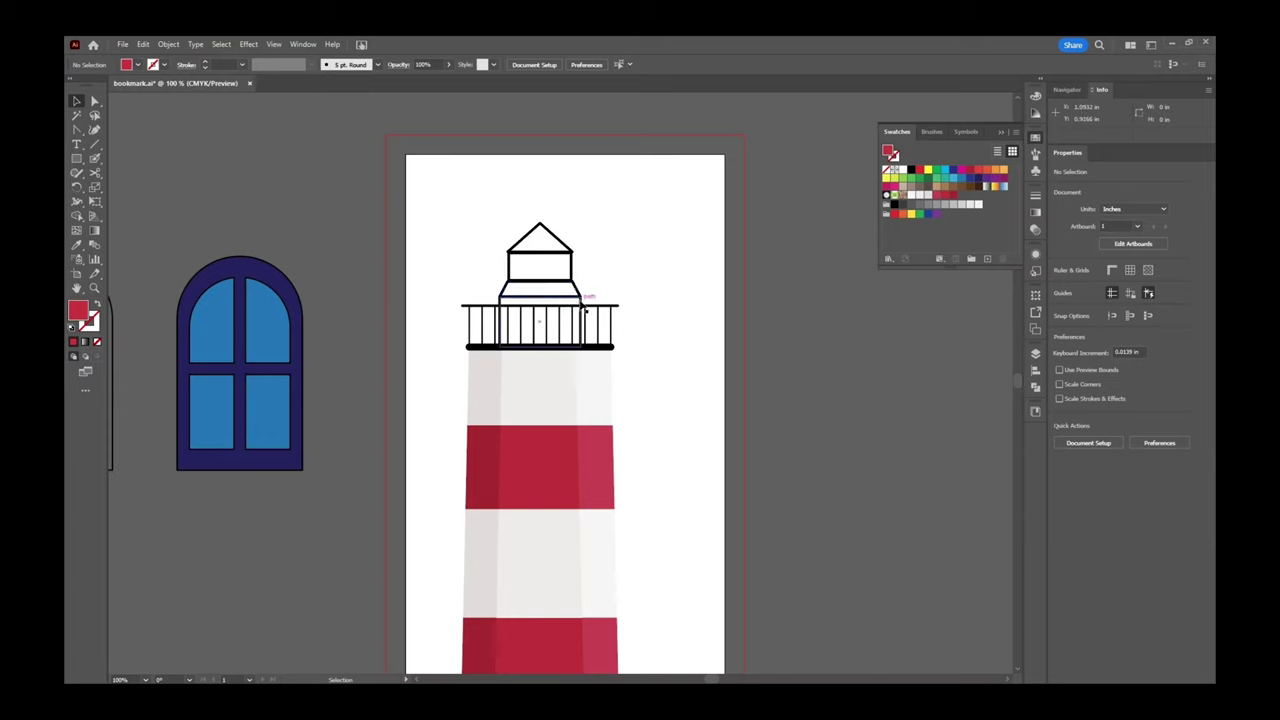
click(581, 297)
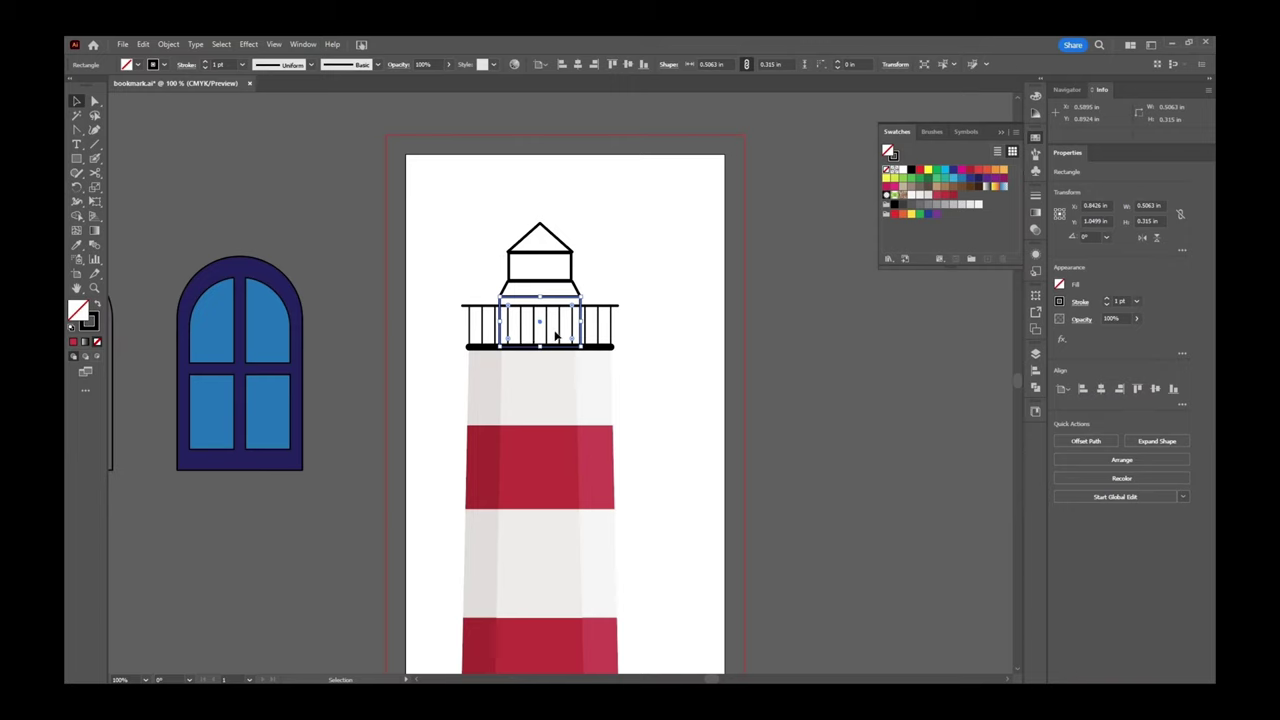
click(1036, 213)
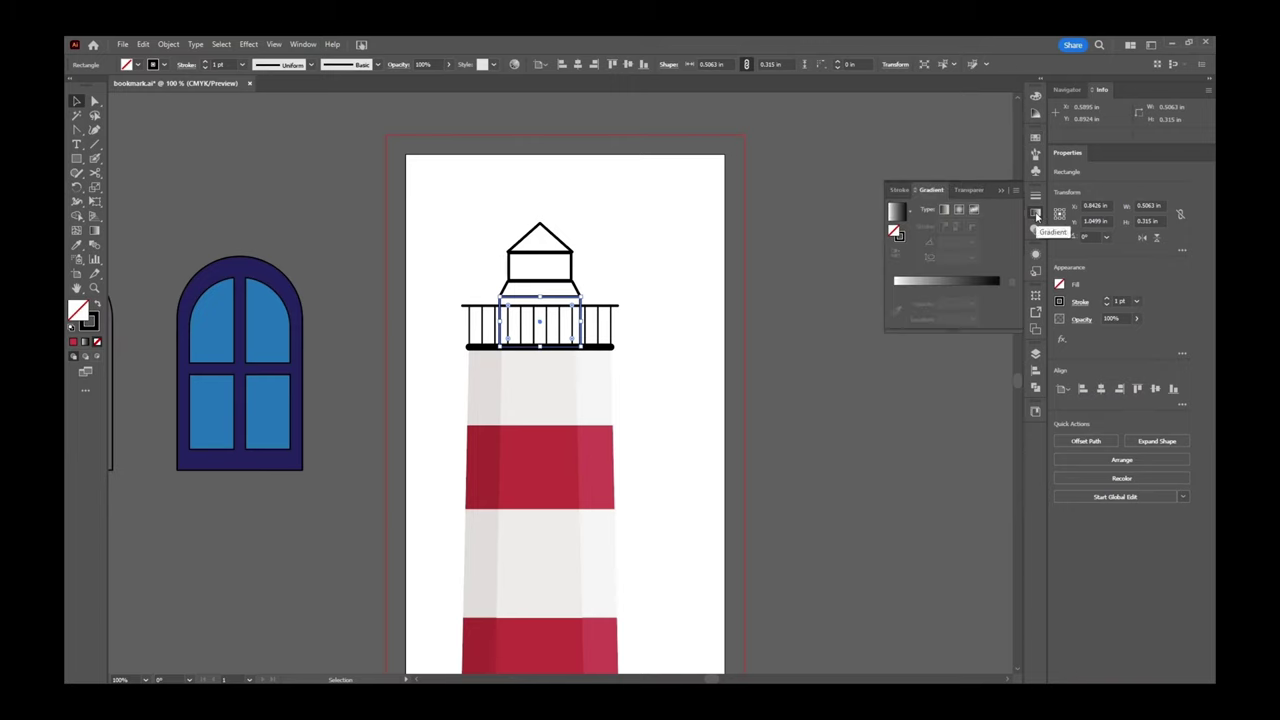
click(940, 285)
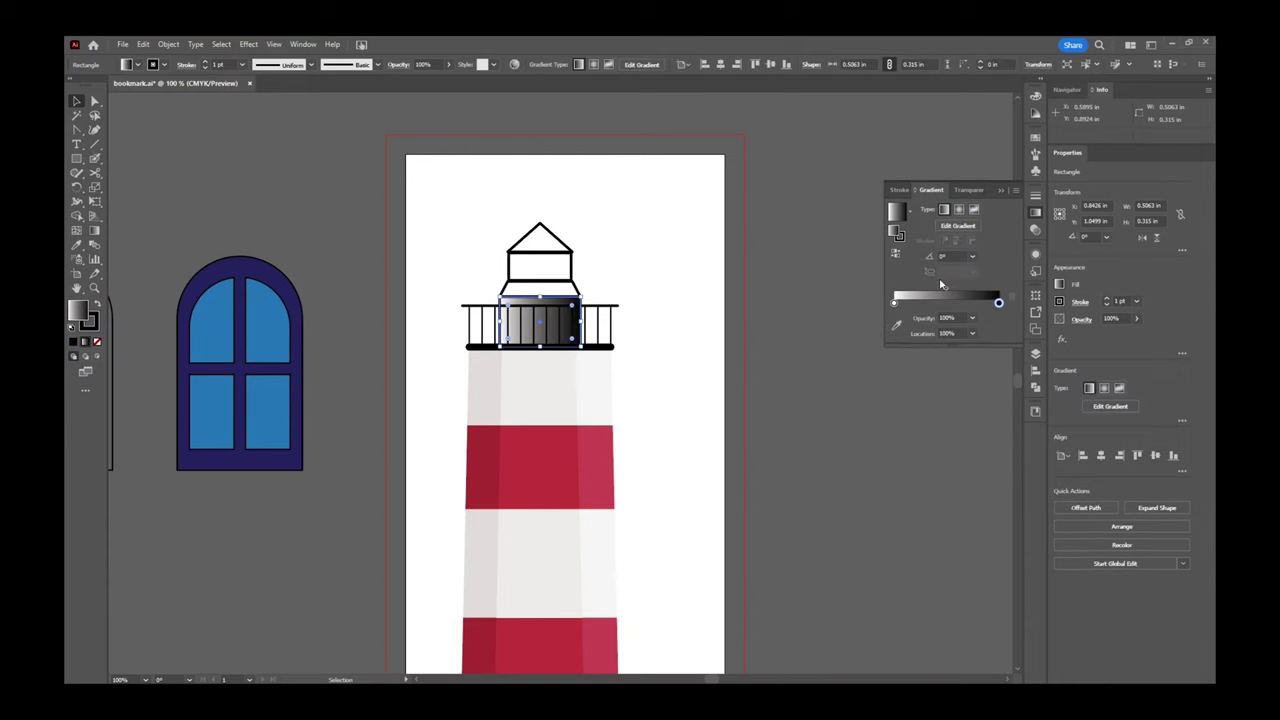
Set the starting stop of the rectangle's gradient to the saved dark off-white swatch.
click(894, 303)
double_click(894, 303)
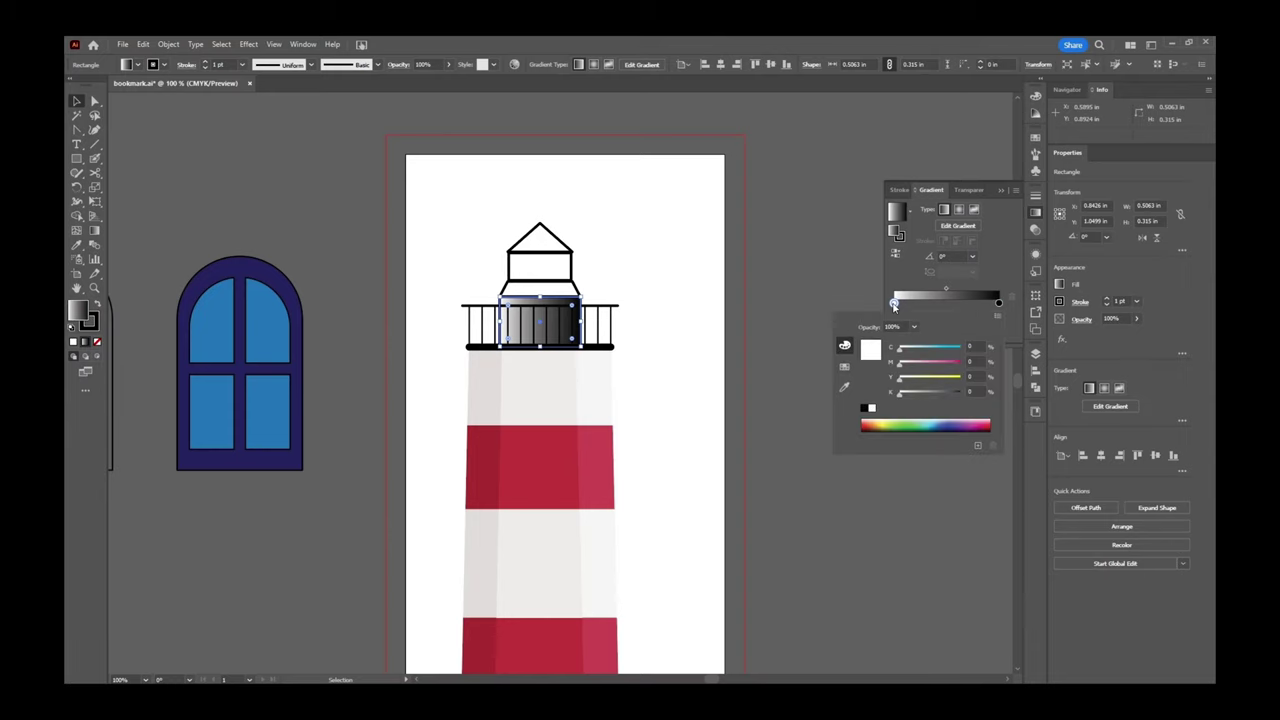
click(845, 373)
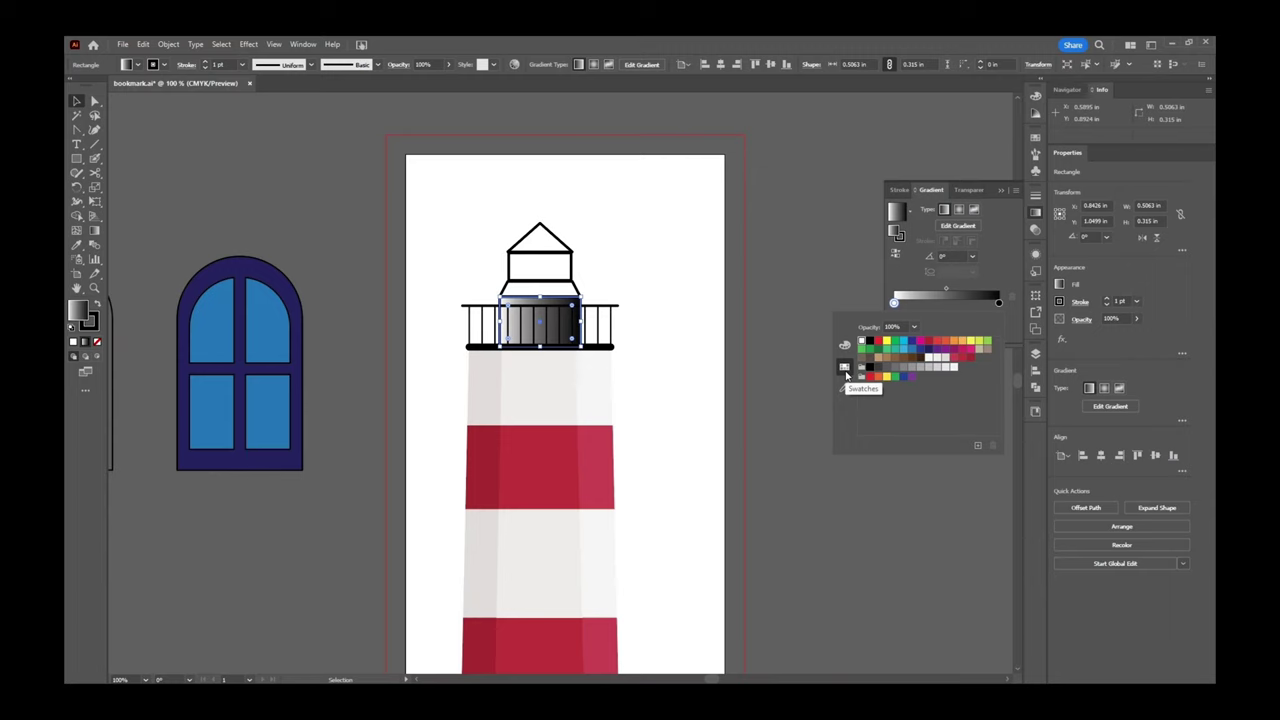
click(945, 358)
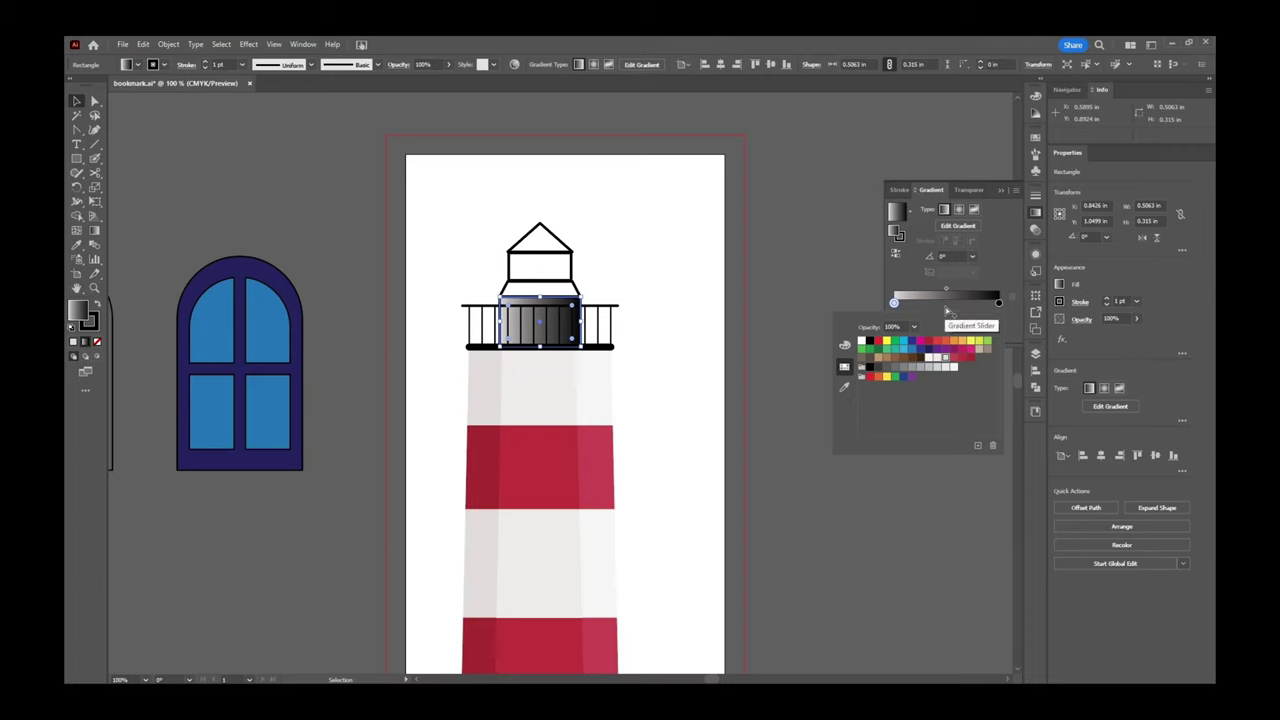
key(Escape)
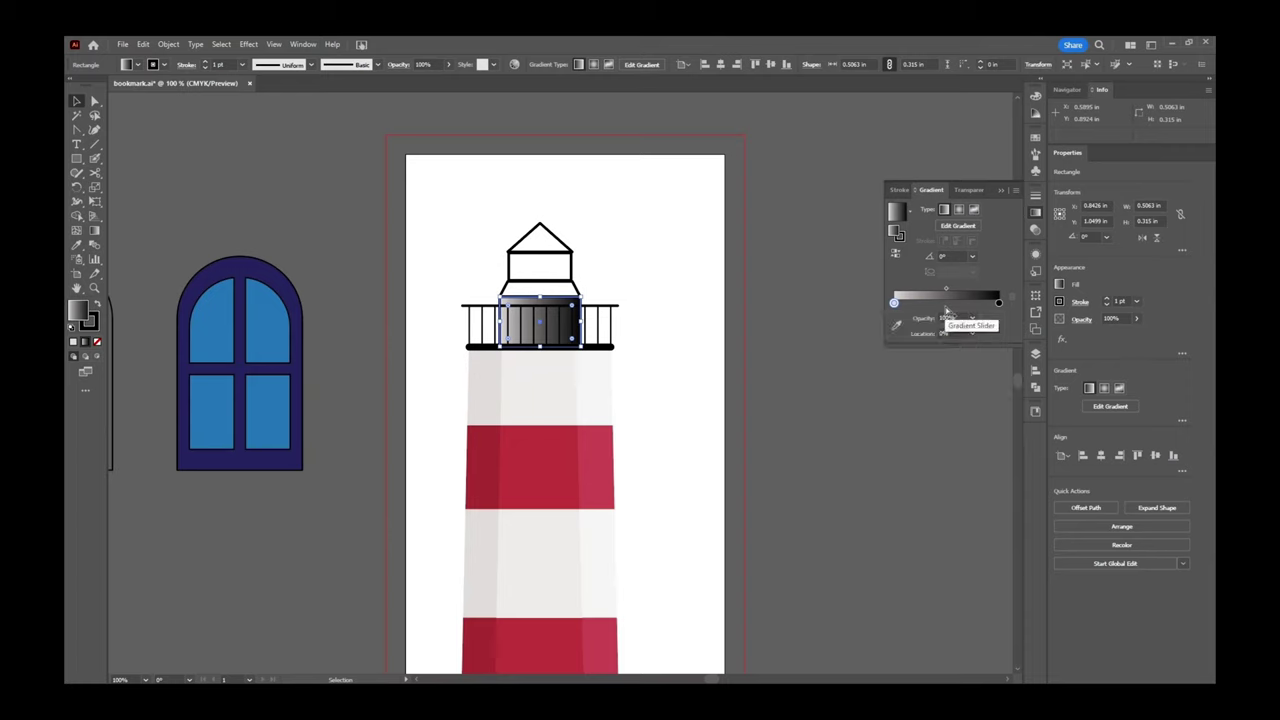
Add a middle stop to the rectangle's gradient and colour it with the medium off-white swatch C=6 M=6 Y=6 K=0 1.
click(945, 306)
double_click(945, 304)
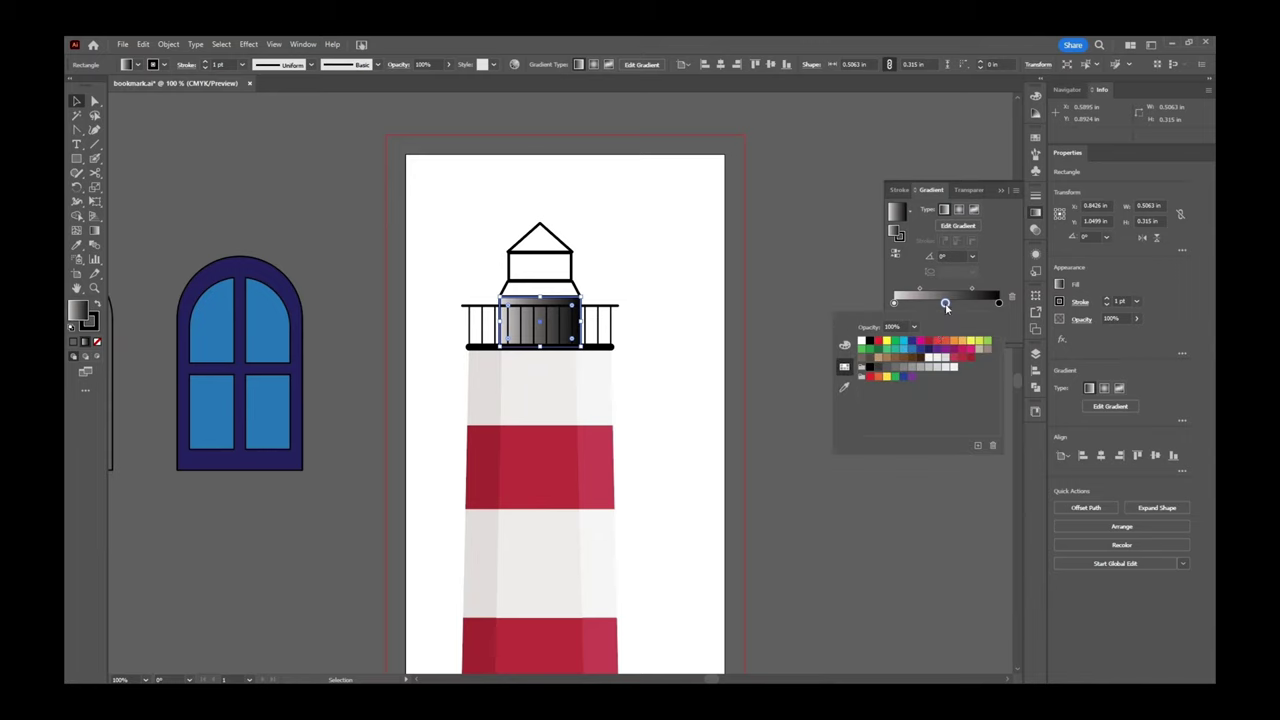
click(937, 359)
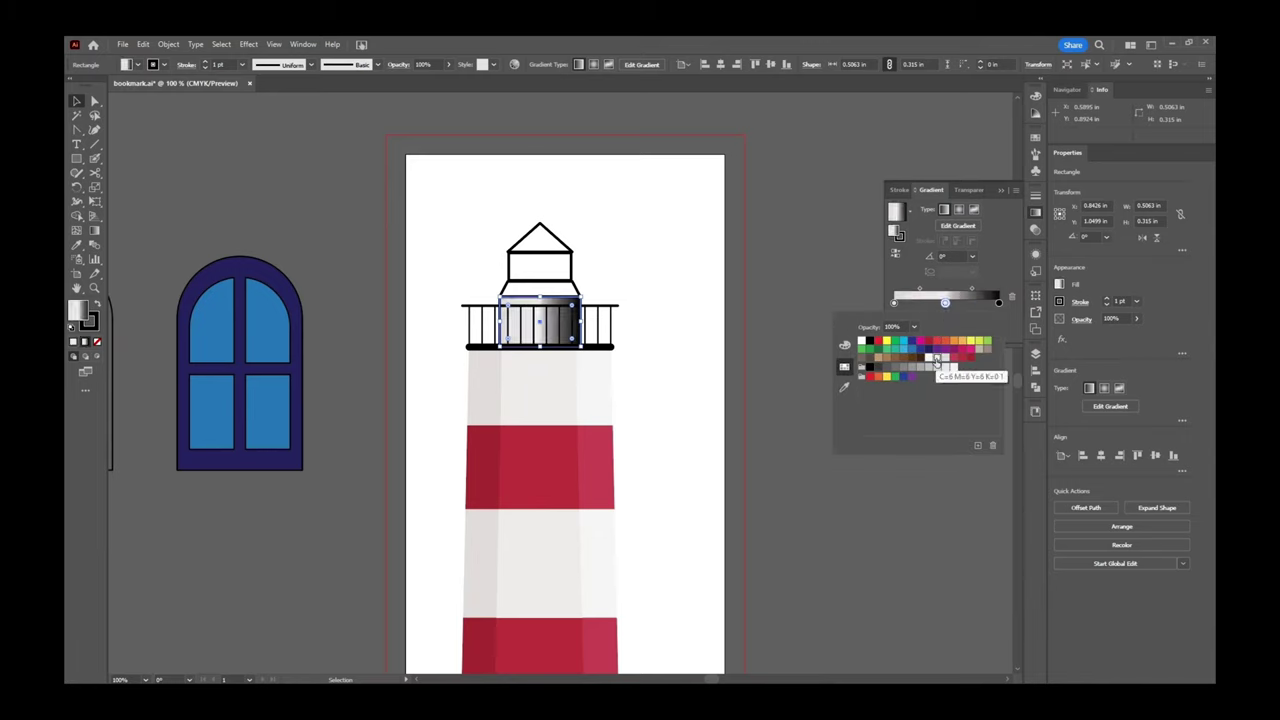
Set the black end stop of the rectangle's gradient to the saved lightest off-white swatch.
click(998, 302)
double_click(998, 302)
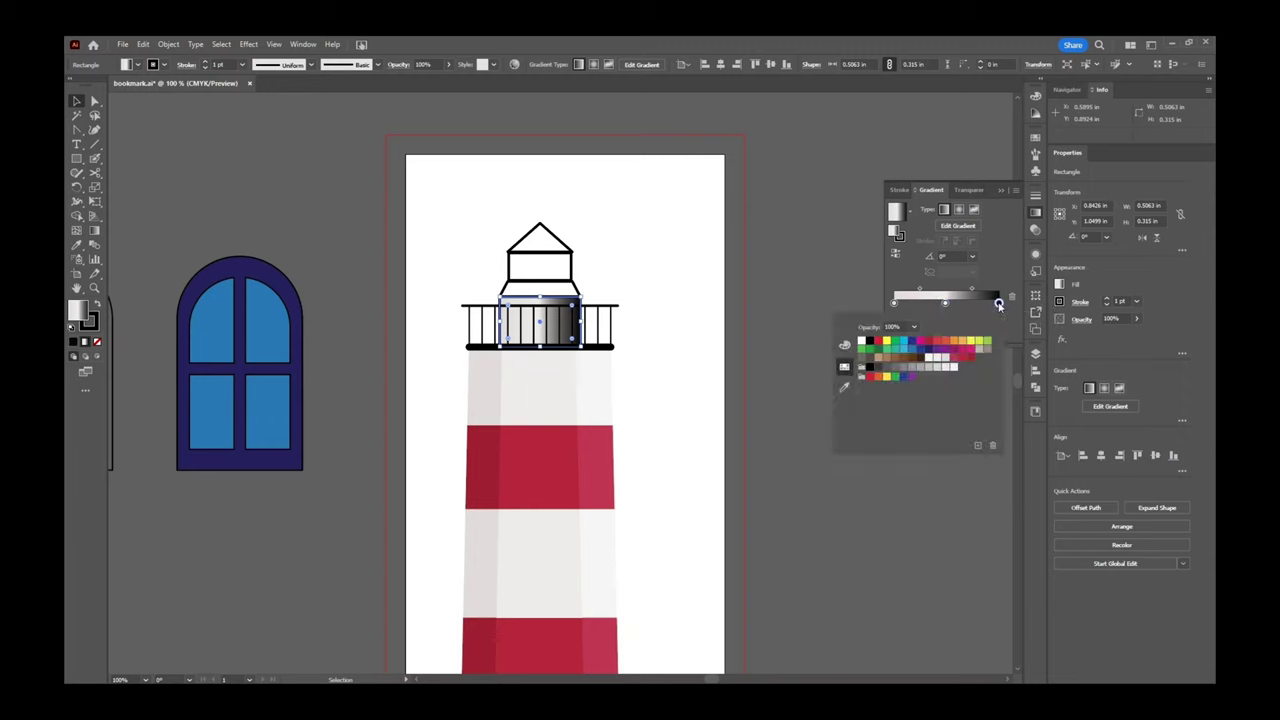
click(928, 359)
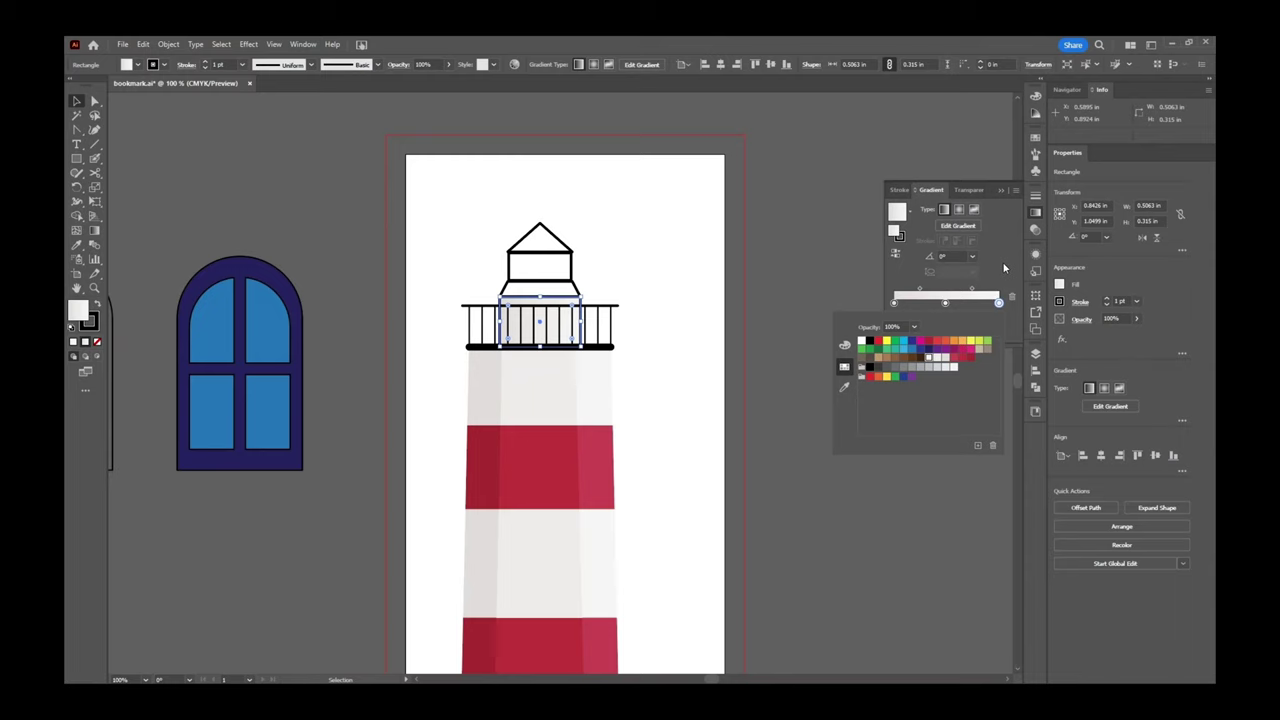
click(1005, 268)
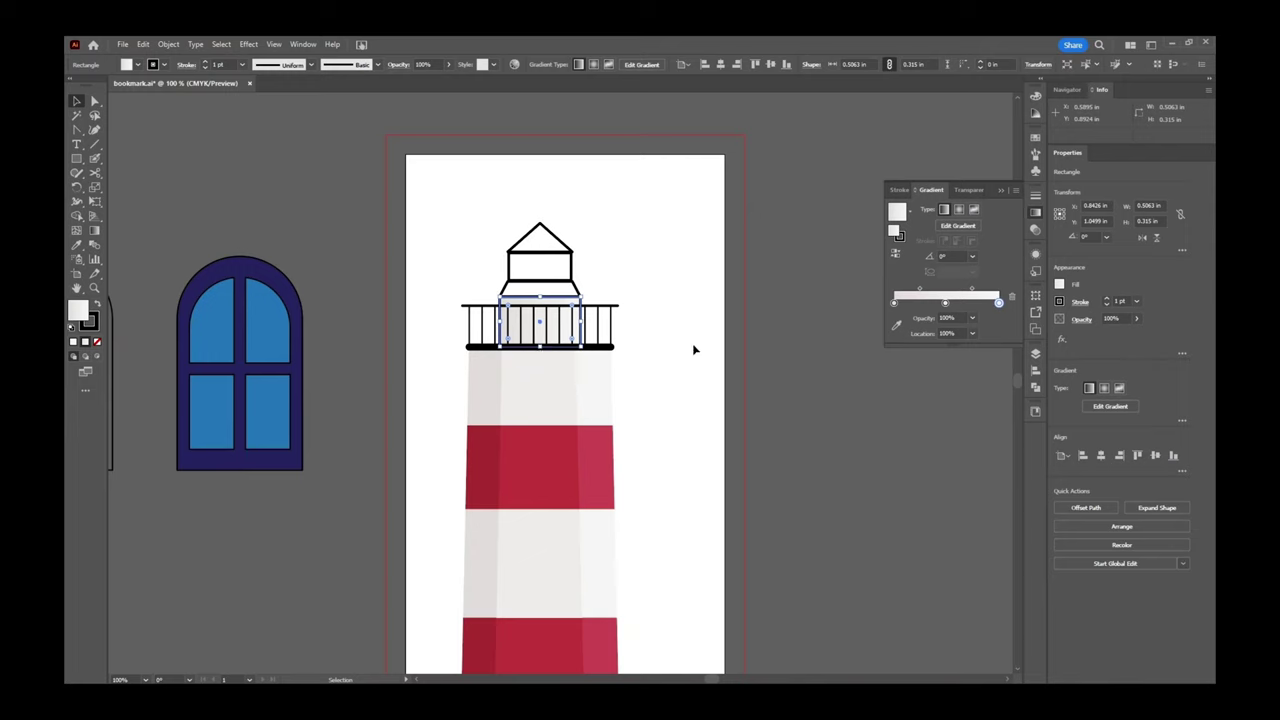
Set the location of the gradient's middle stop to 50%.
click(946, 303)
click(963, 333)
text(50)
click(962, 317)
key(Return)
Set the stroke of the rectangle behind the railing to None and deselect it.
click(1060, 301)
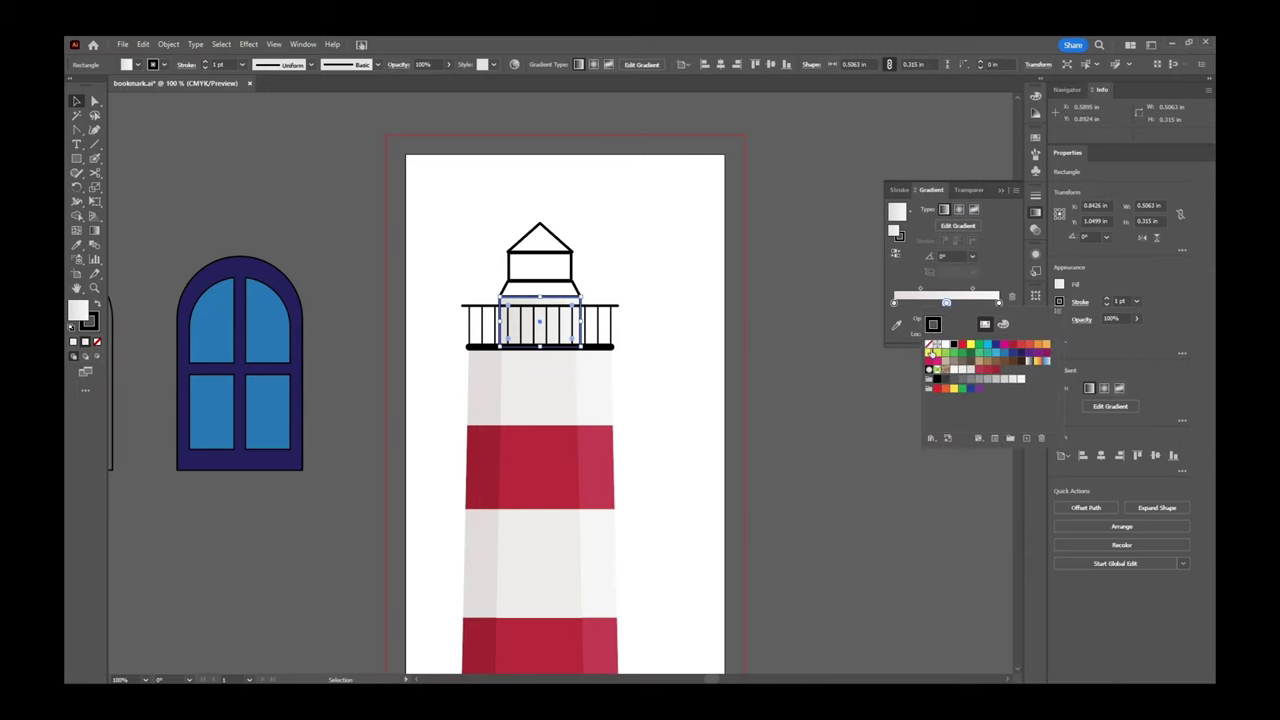
click(929, 346)
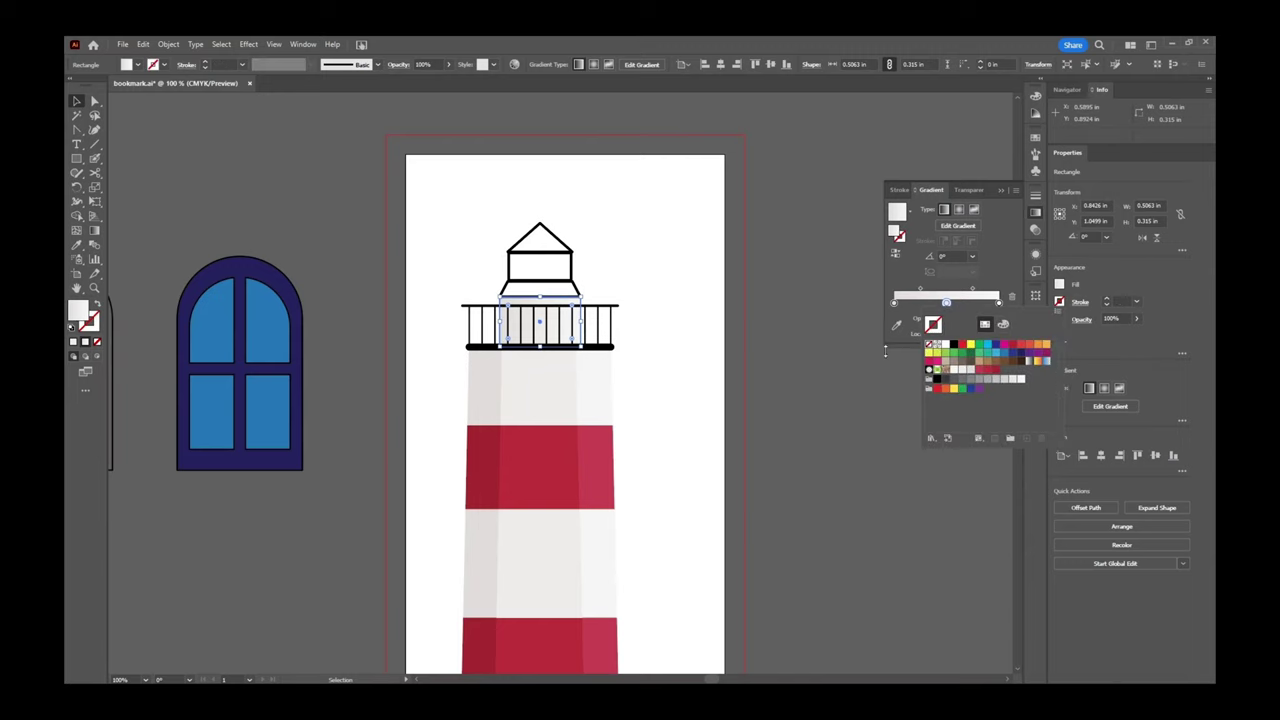
click(665, 284)
click(665, 284)
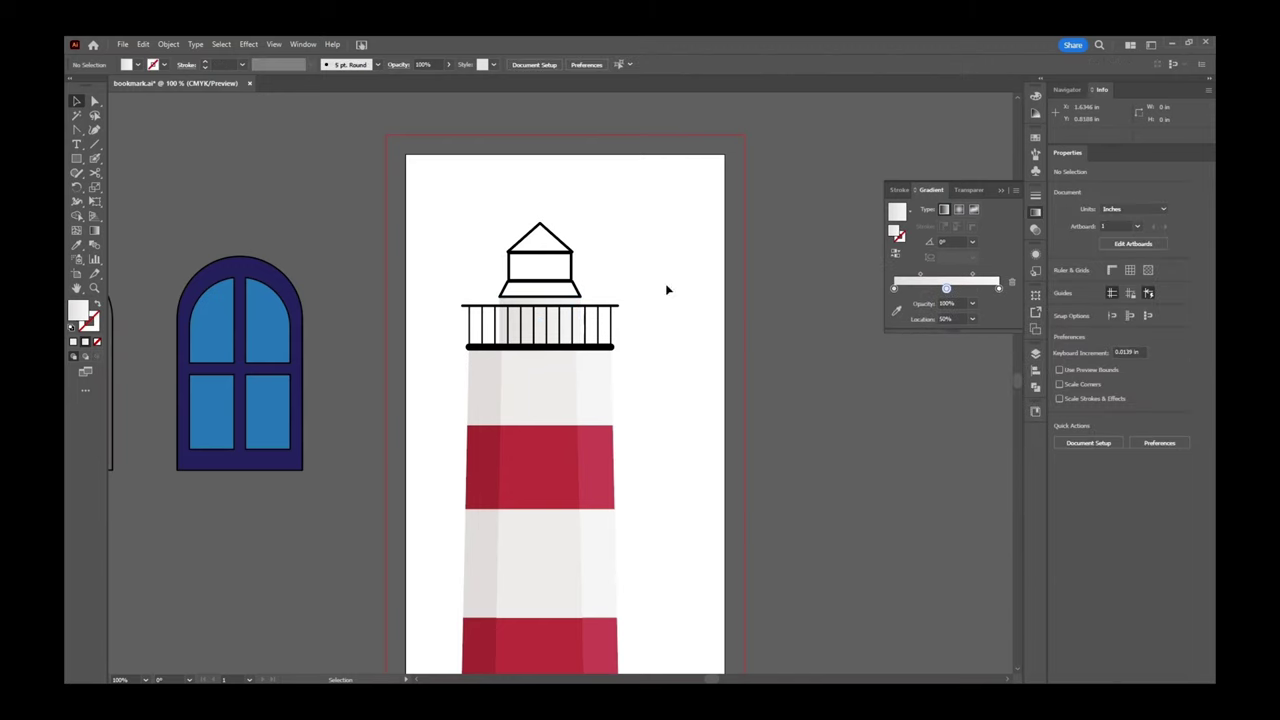
Give the triangular roof and the trapezoid above the railing no stroke and fill both with the off-white gradient.
click(543, 291)
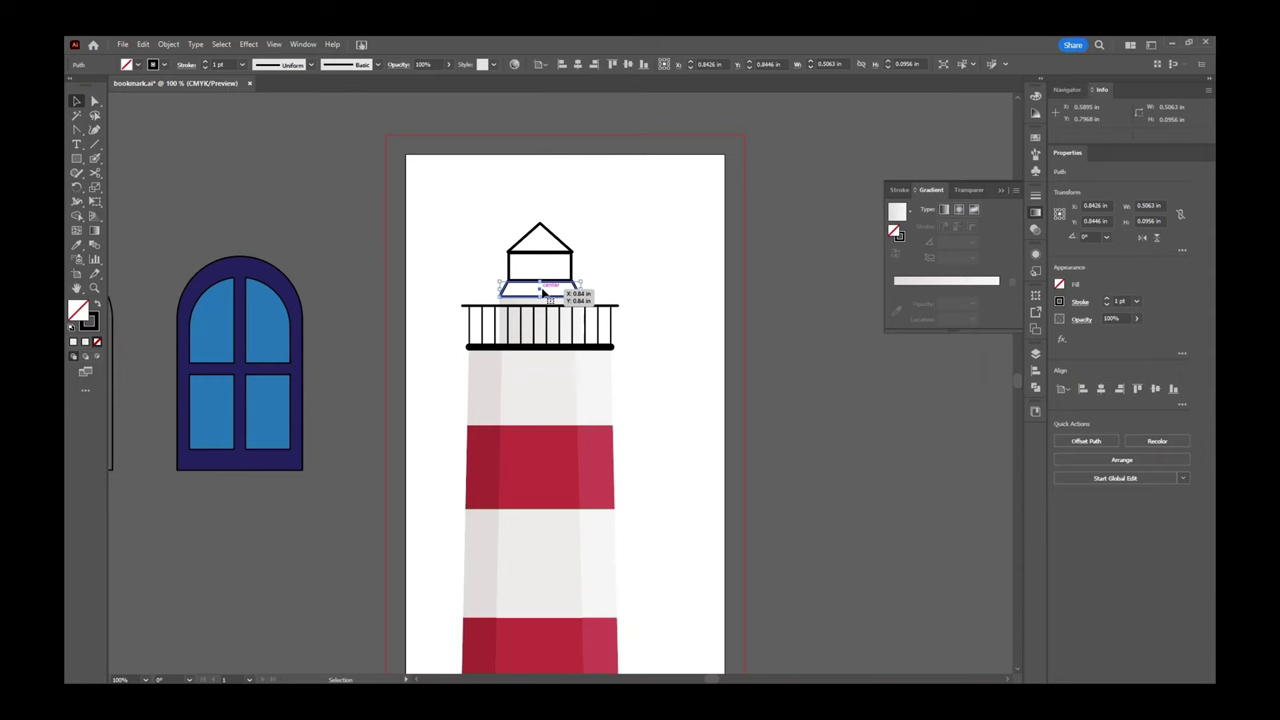
drag(543, 291, 541, 238)
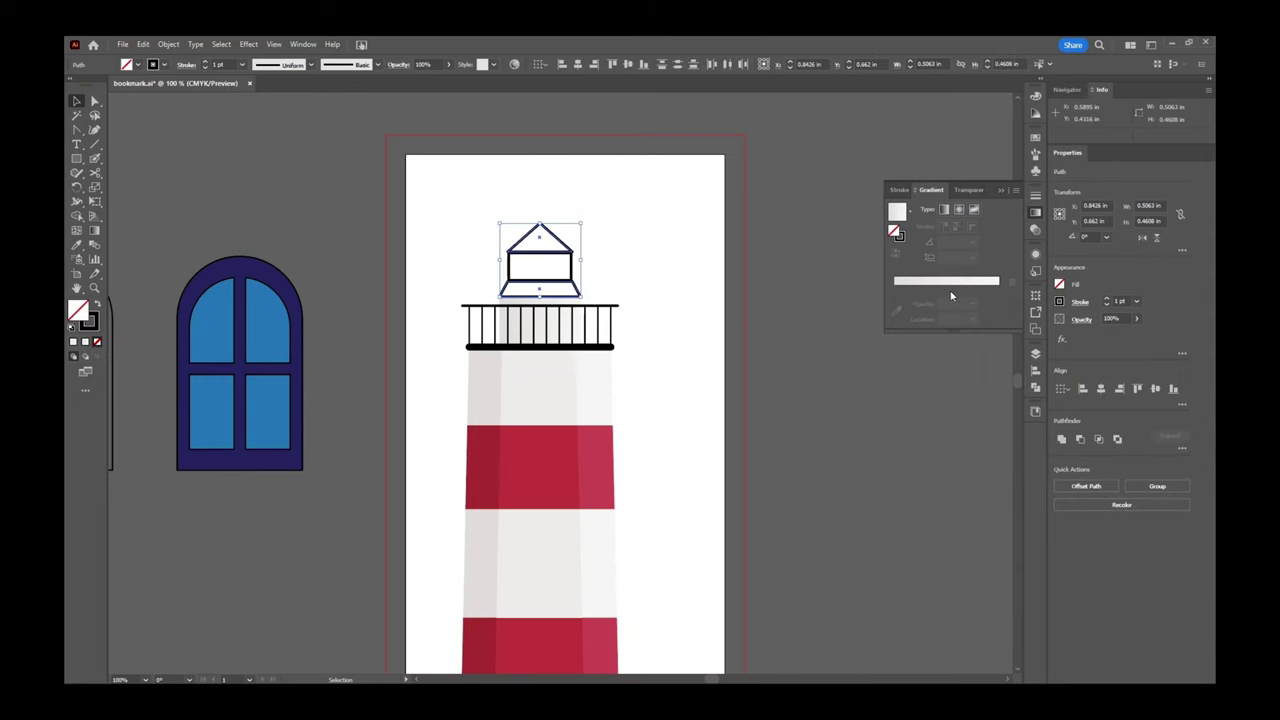
click(1059, 302)
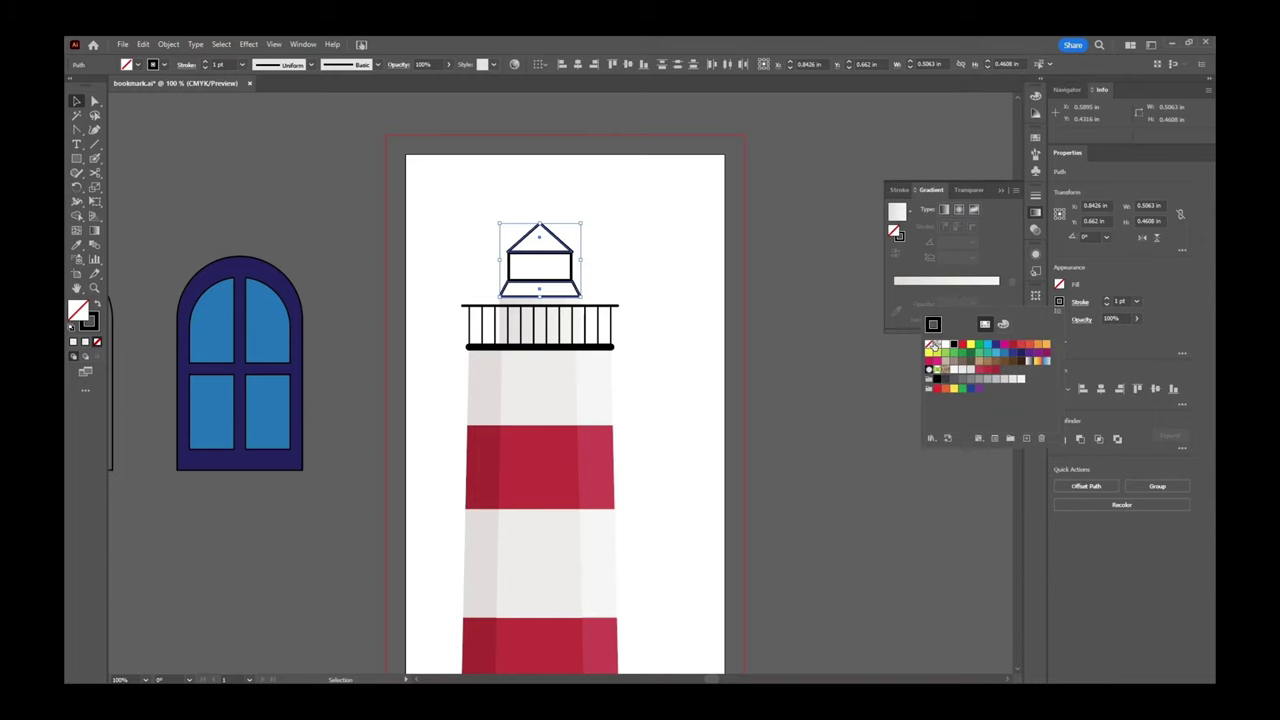
click(930, 345)
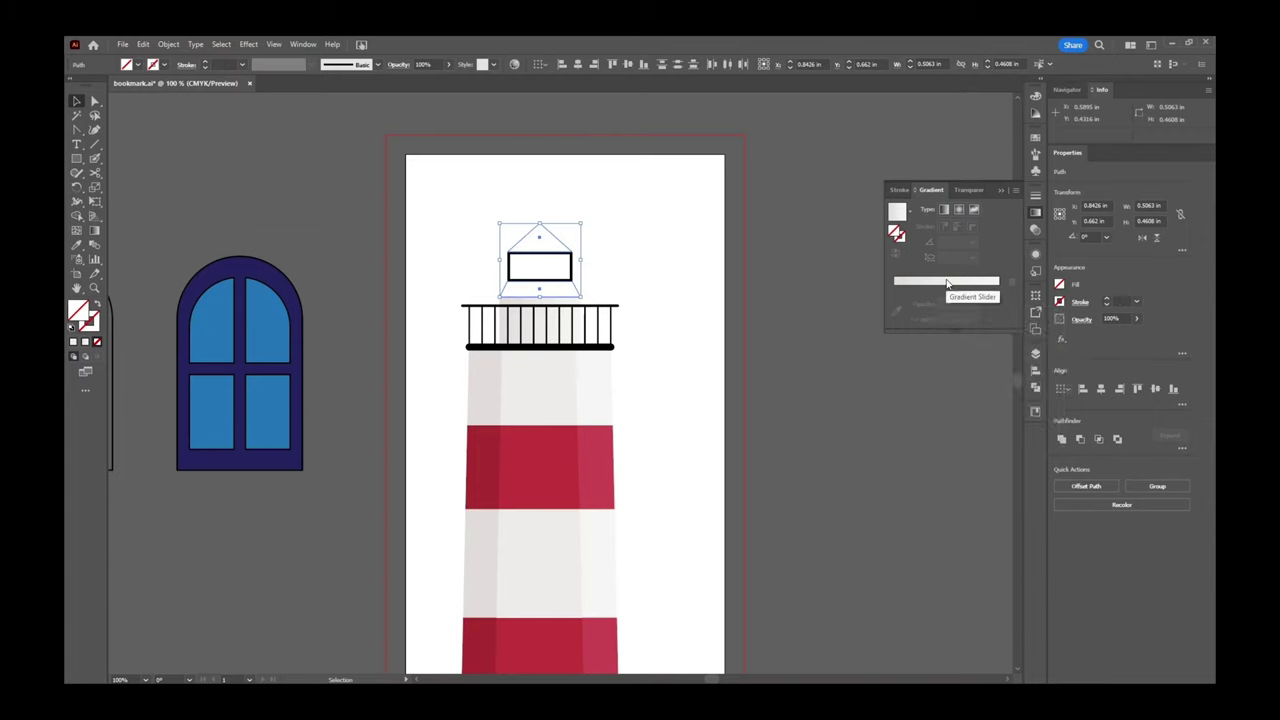
click(947, 284)
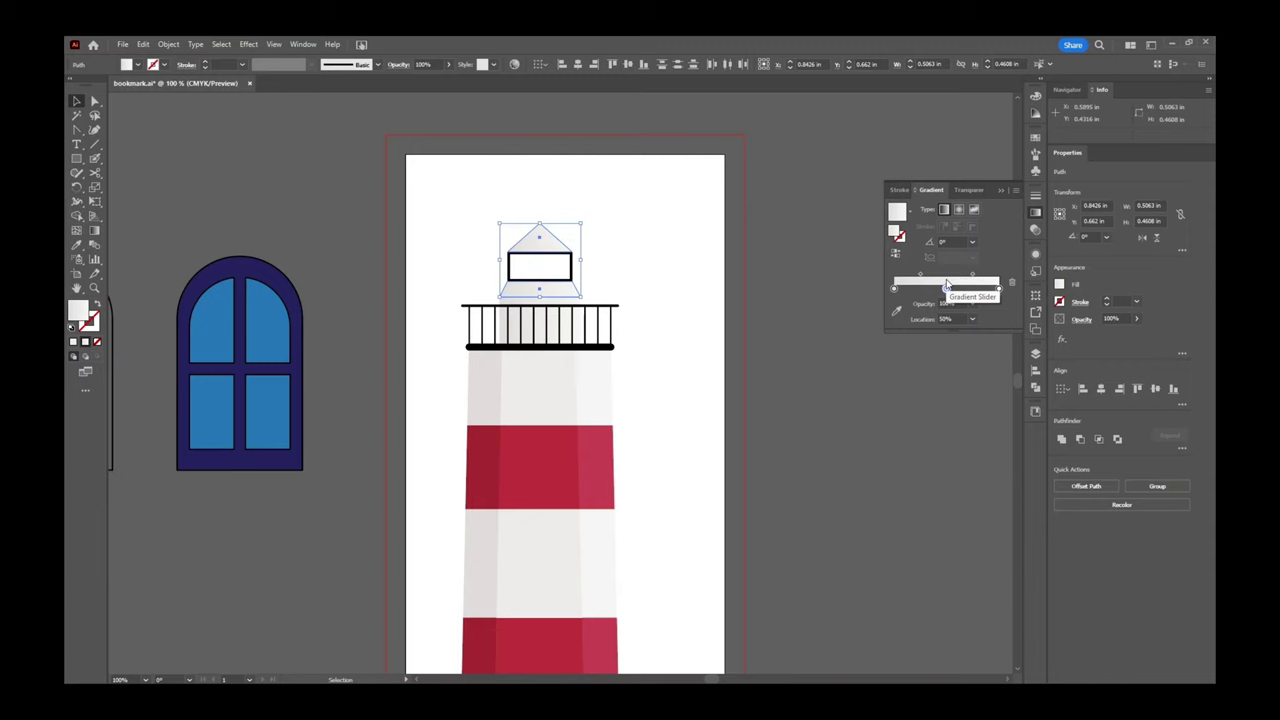
Recolor the three gradient stops of the roof and lantern base with dark red, medium red and lighter red swatches, in that order.
click(894, 290)
double_click(894, 289)
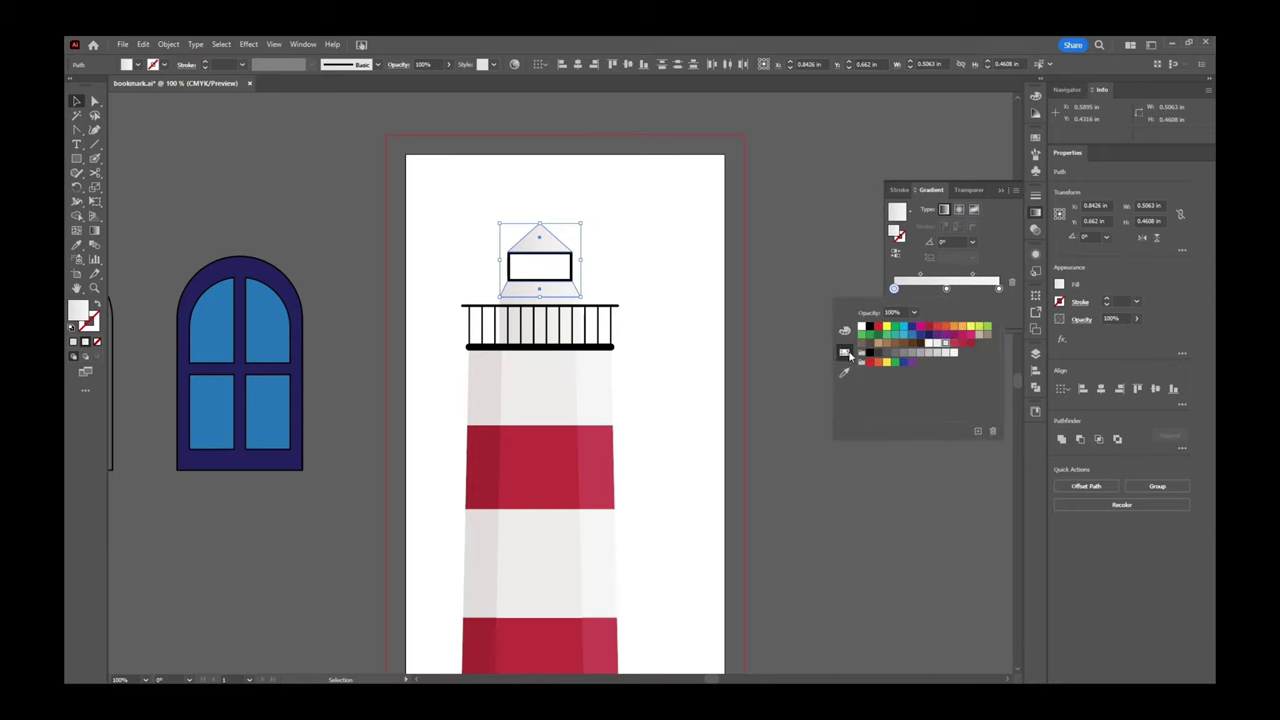
click(970, 343)
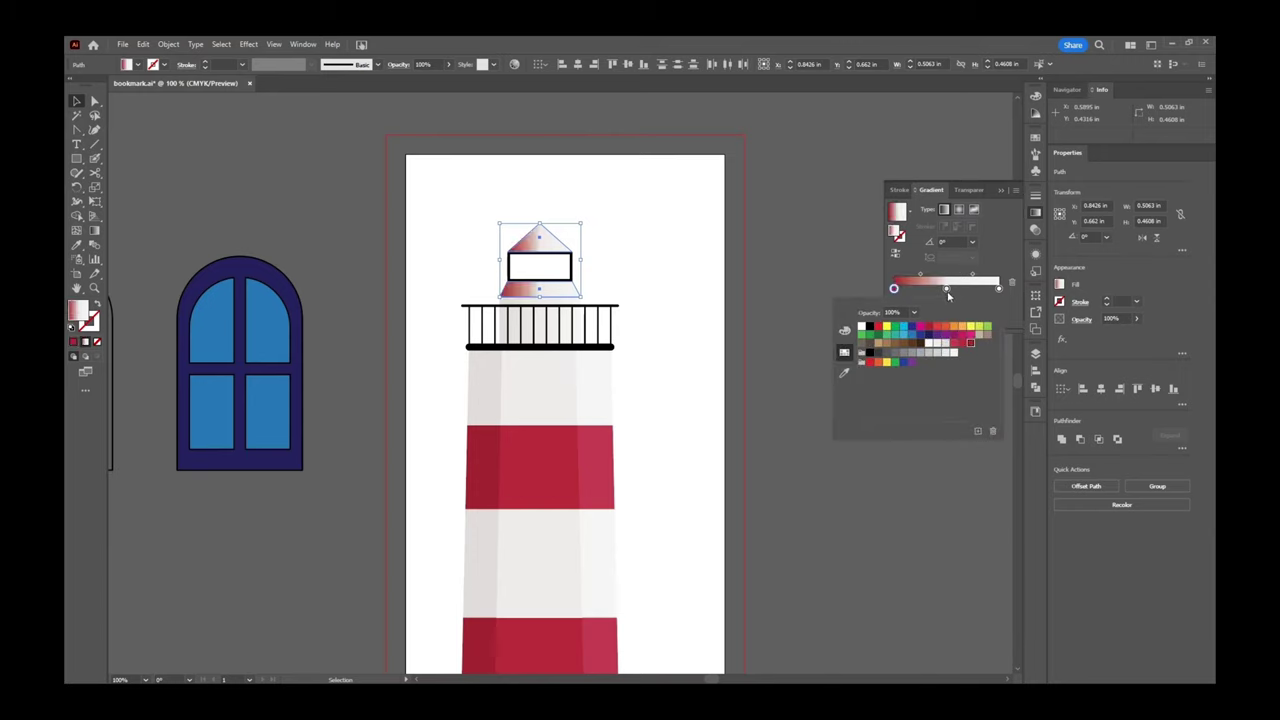
double_click(947, 289)
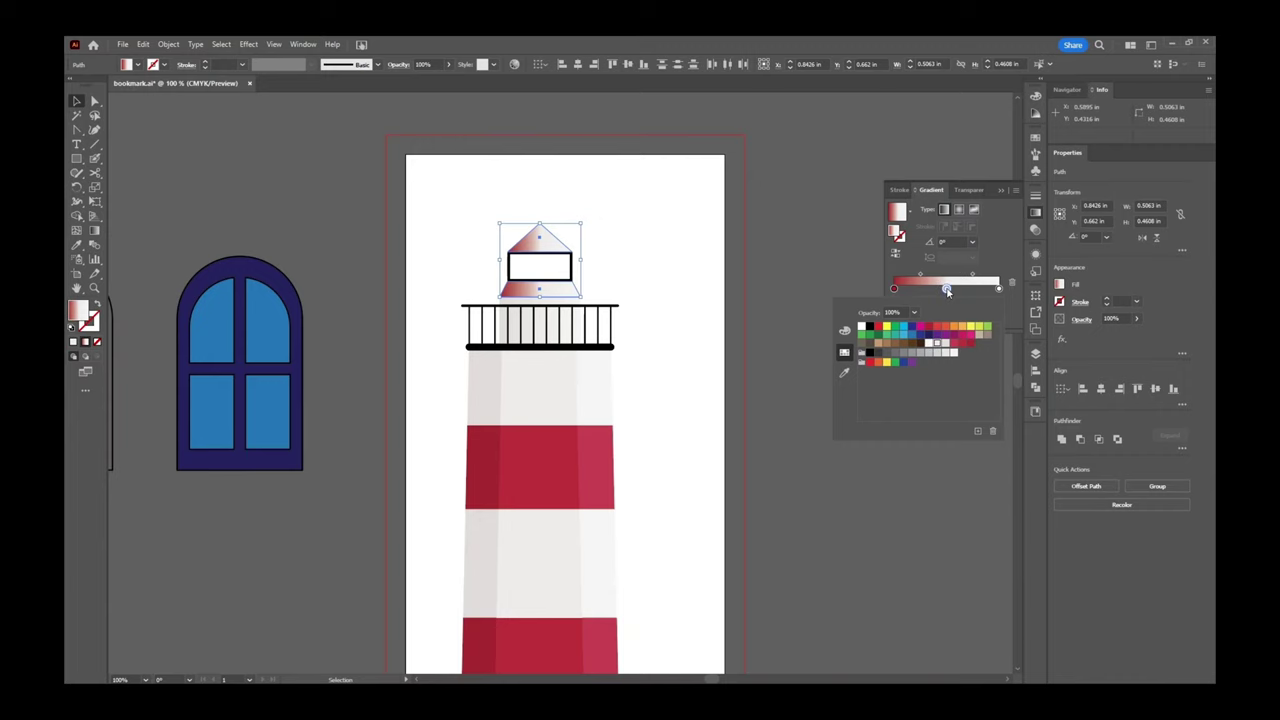
click(961, 344)
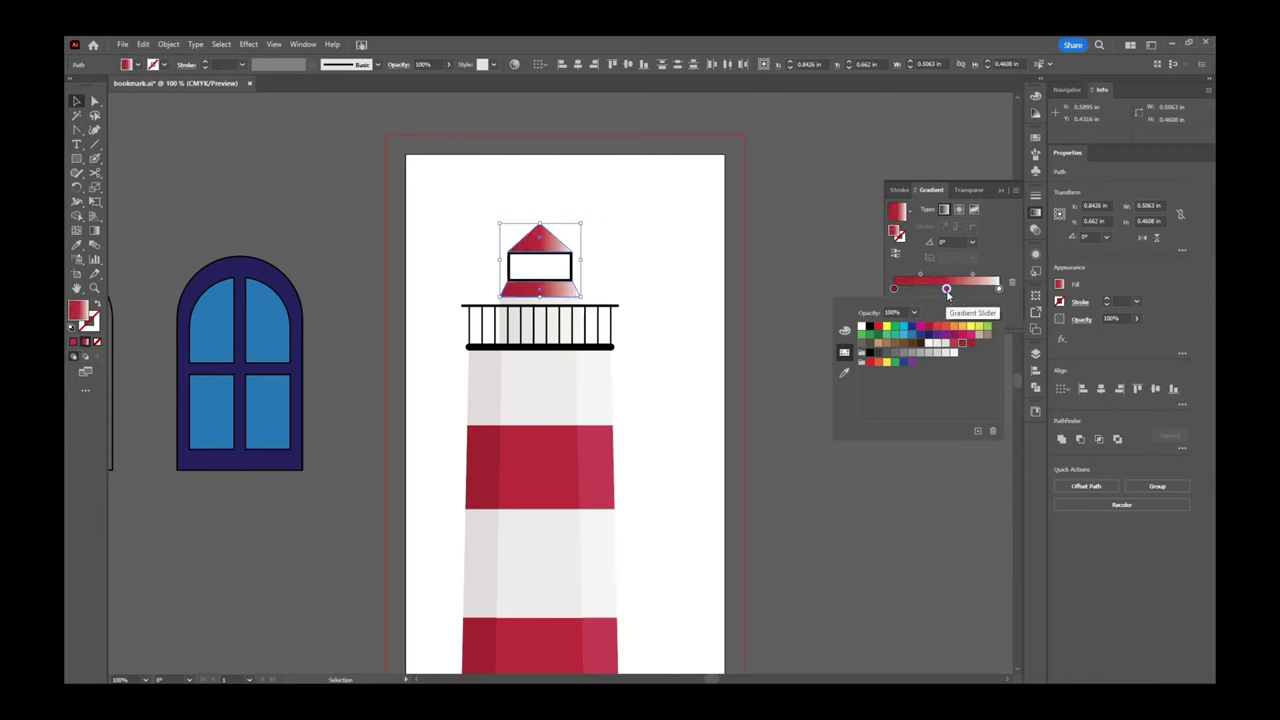
click(999, 289)
double_click(999, 289)
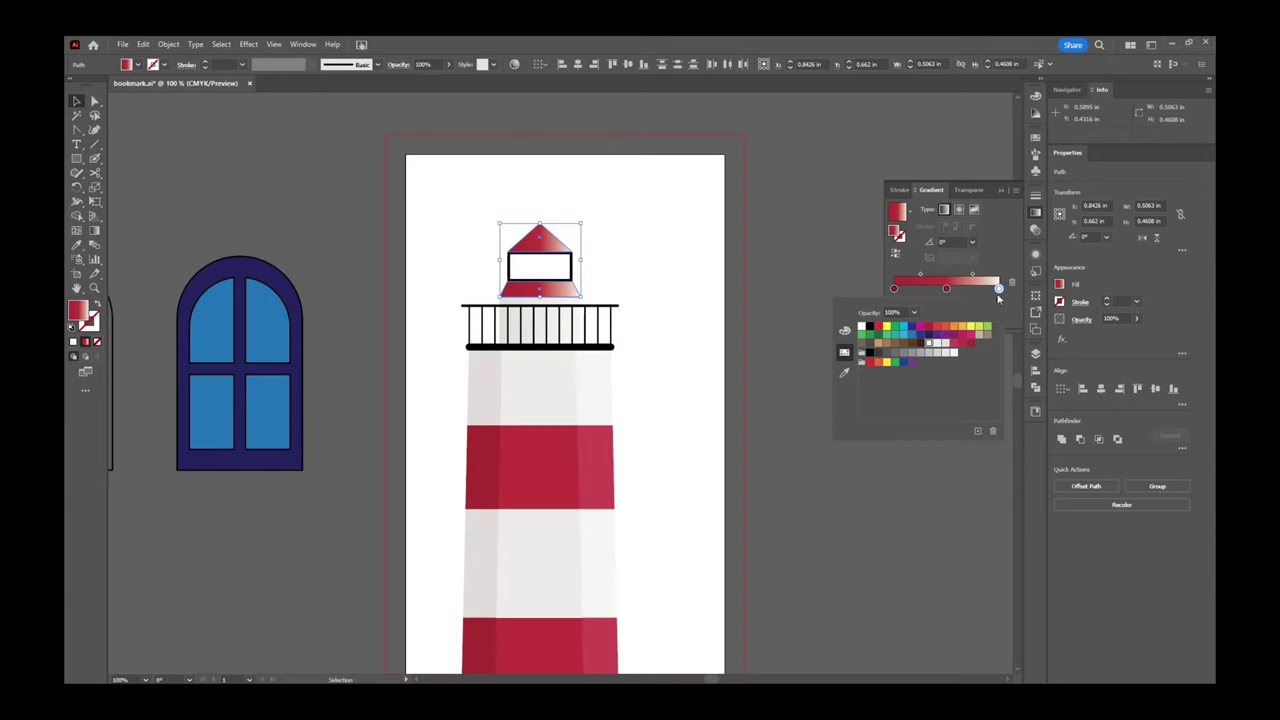
click(954, 344)
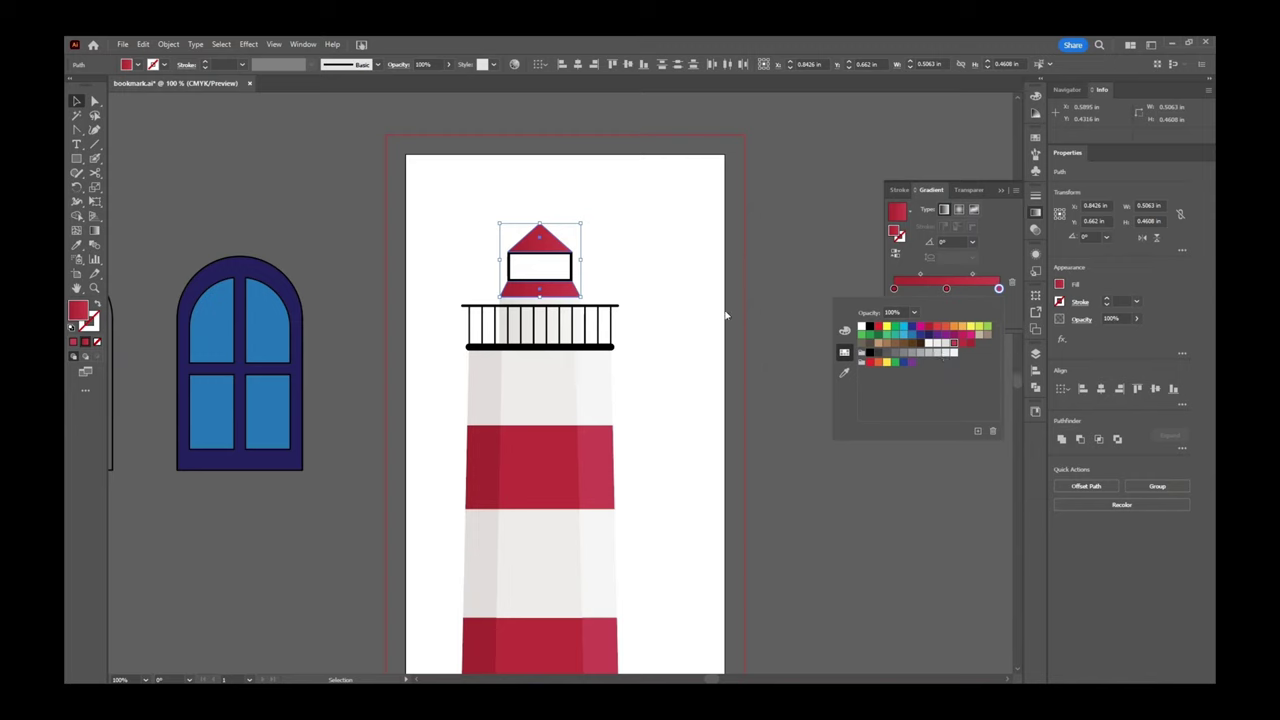
Fine-tune the final gradient stop to a slightly lighter red by adjusting its cyan, magenta and yellow values.
click(844, 331)
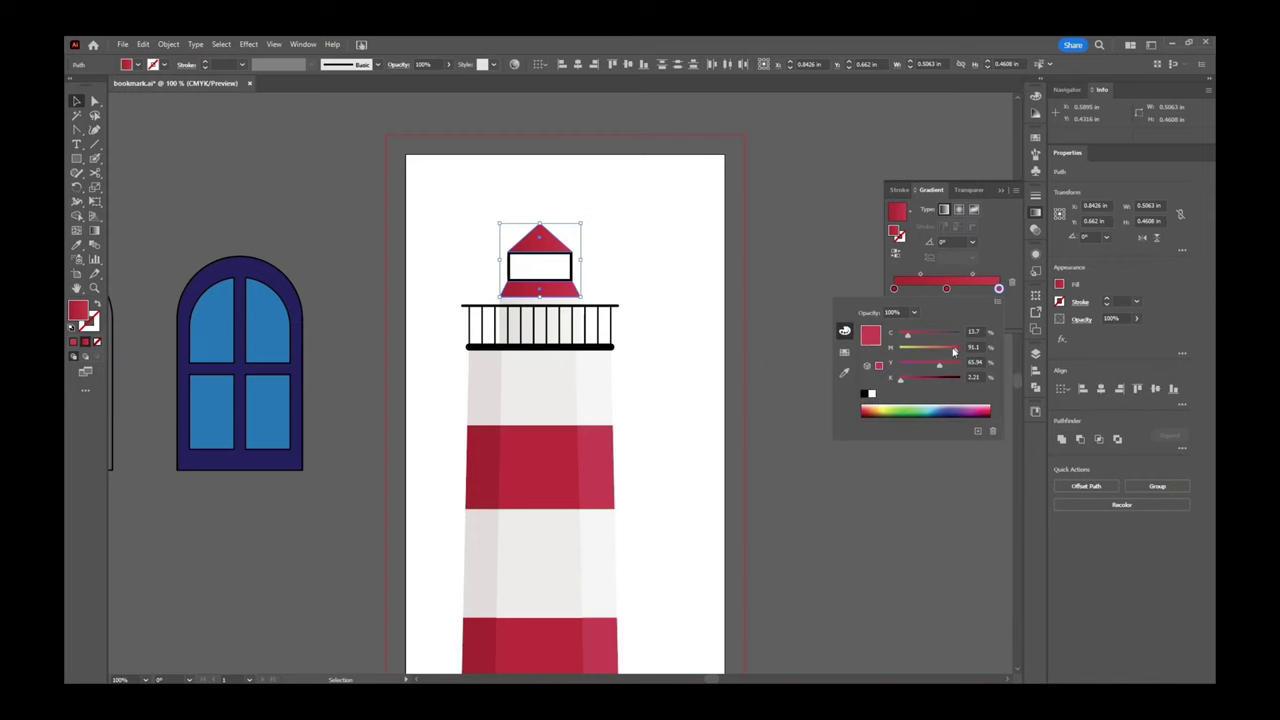
drag(938, 366, 949, 353)
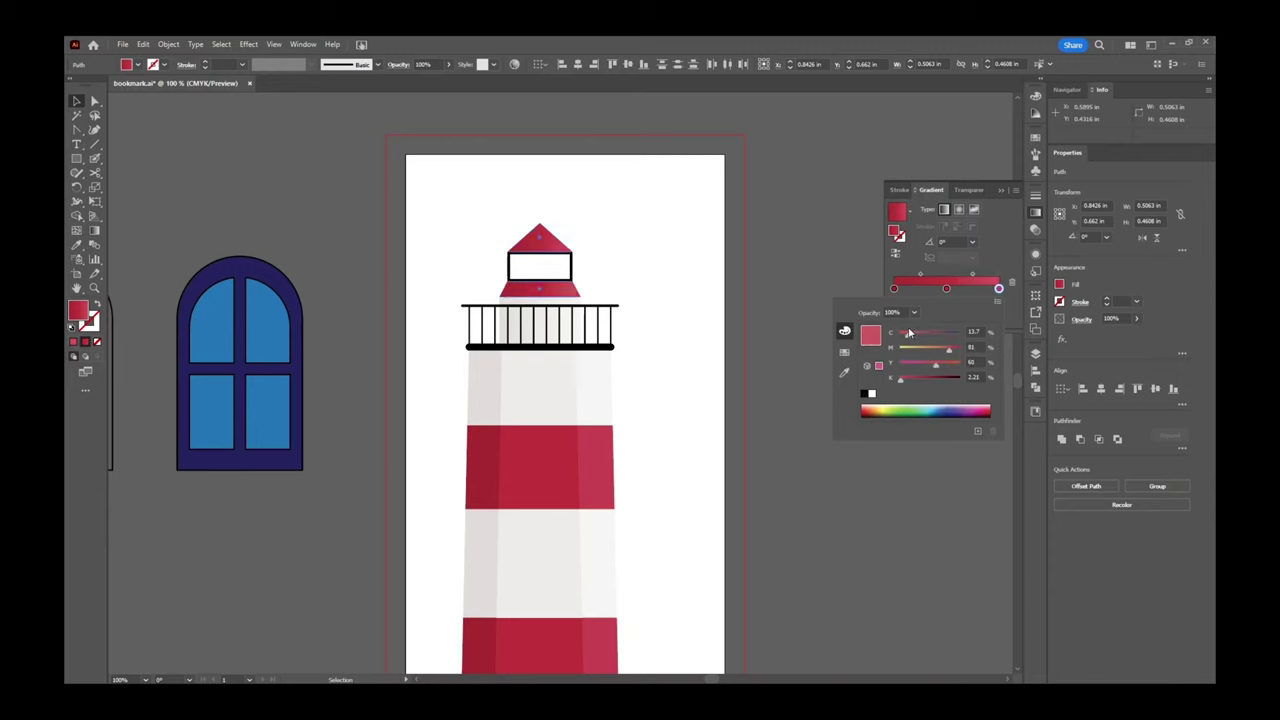
drag(908, 333, 904, 335)
drag(948, 351, 952, 353)
click(952, 238)
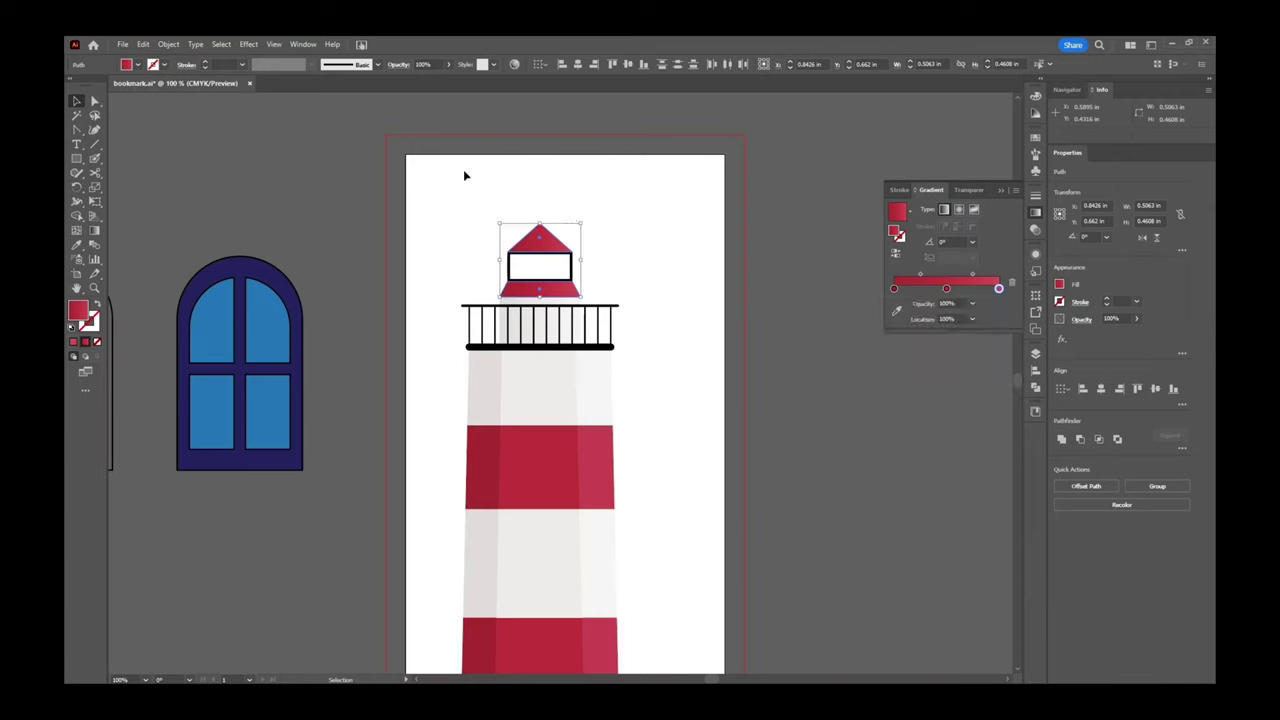
Try to redraw the gradient diagonally across the roof and lantern base with the Gradient tool.
click(92, 232)
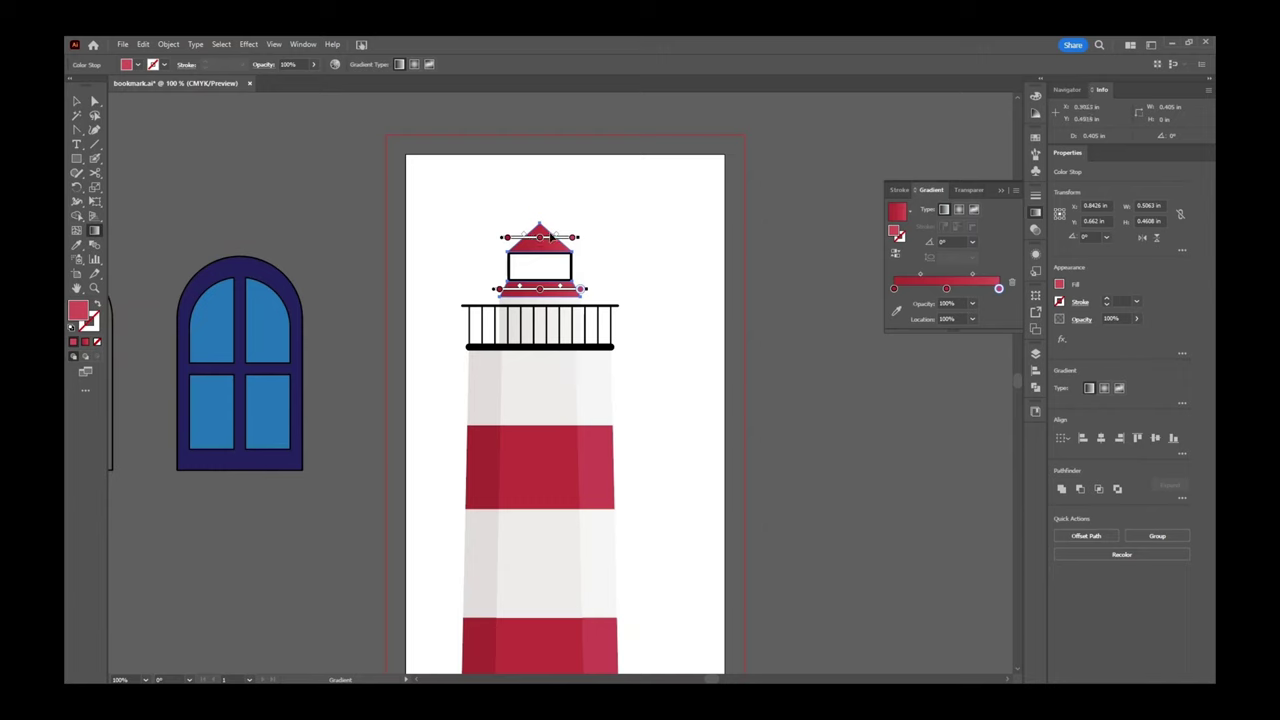
mouse_move(597, 222)
mouse_down()
mouse_move(520, 274)
mouse_move(482, 280)
mouse_up()
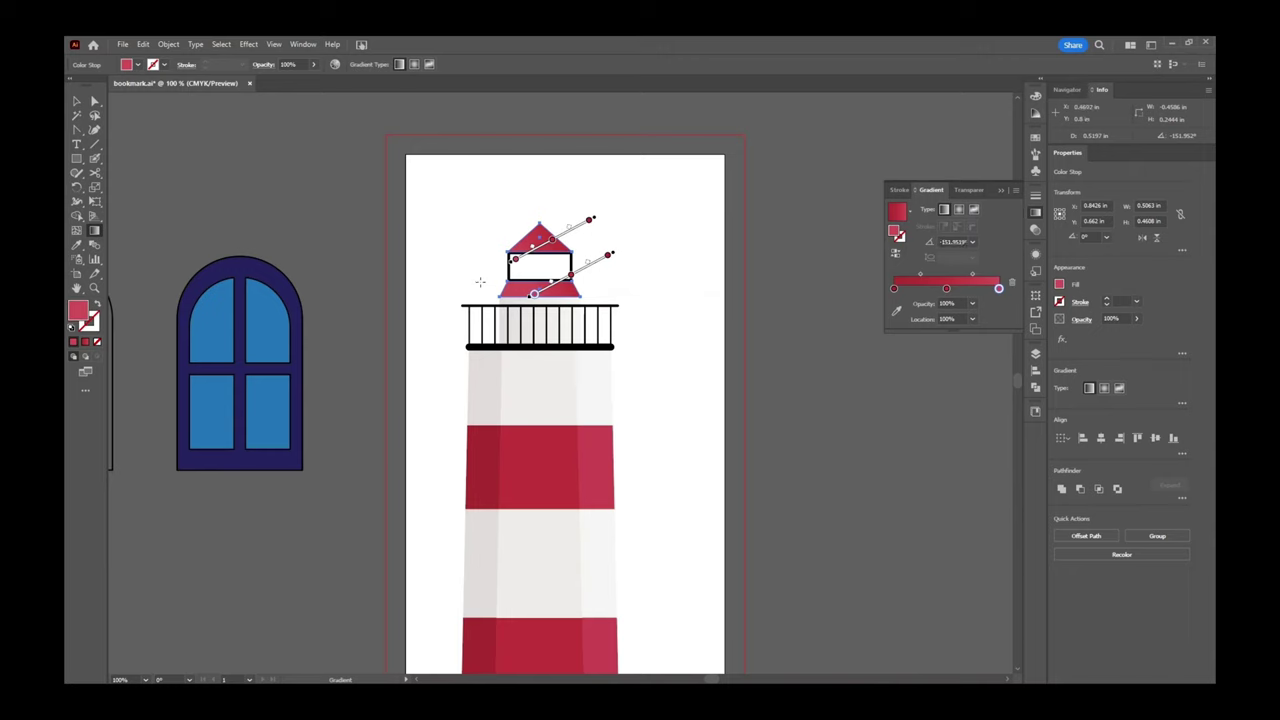
key(v)
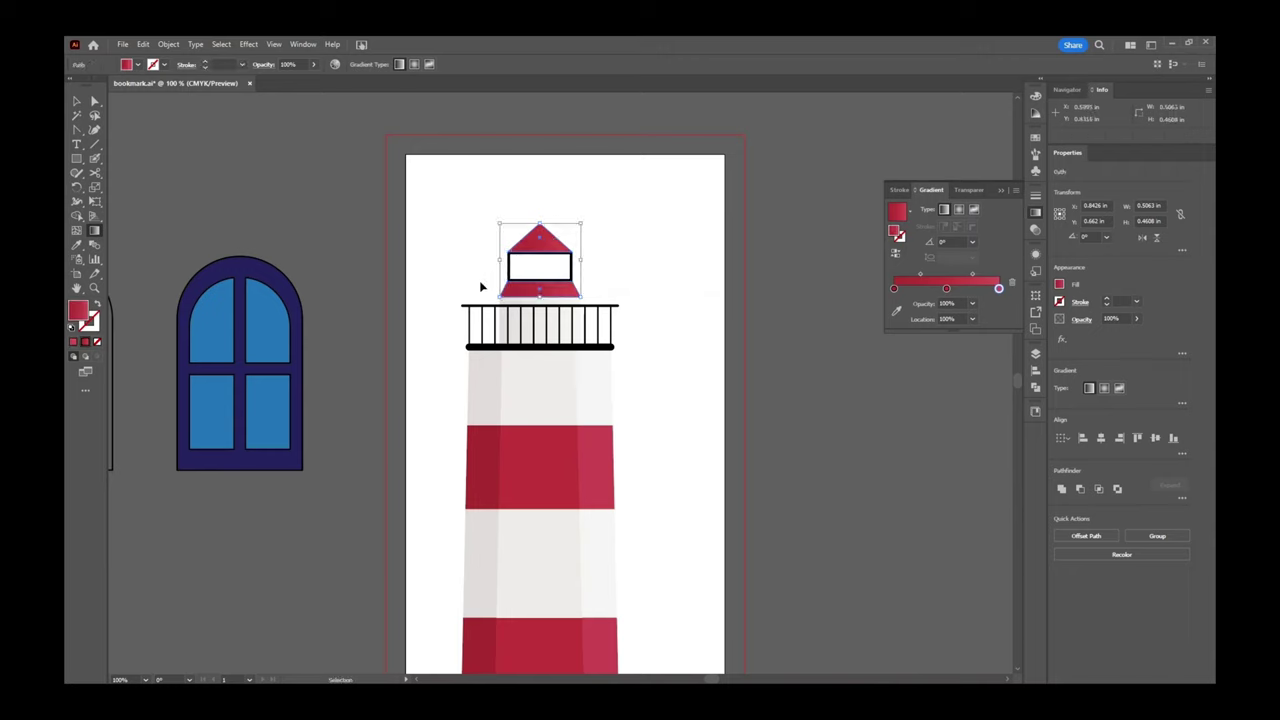
key(g)
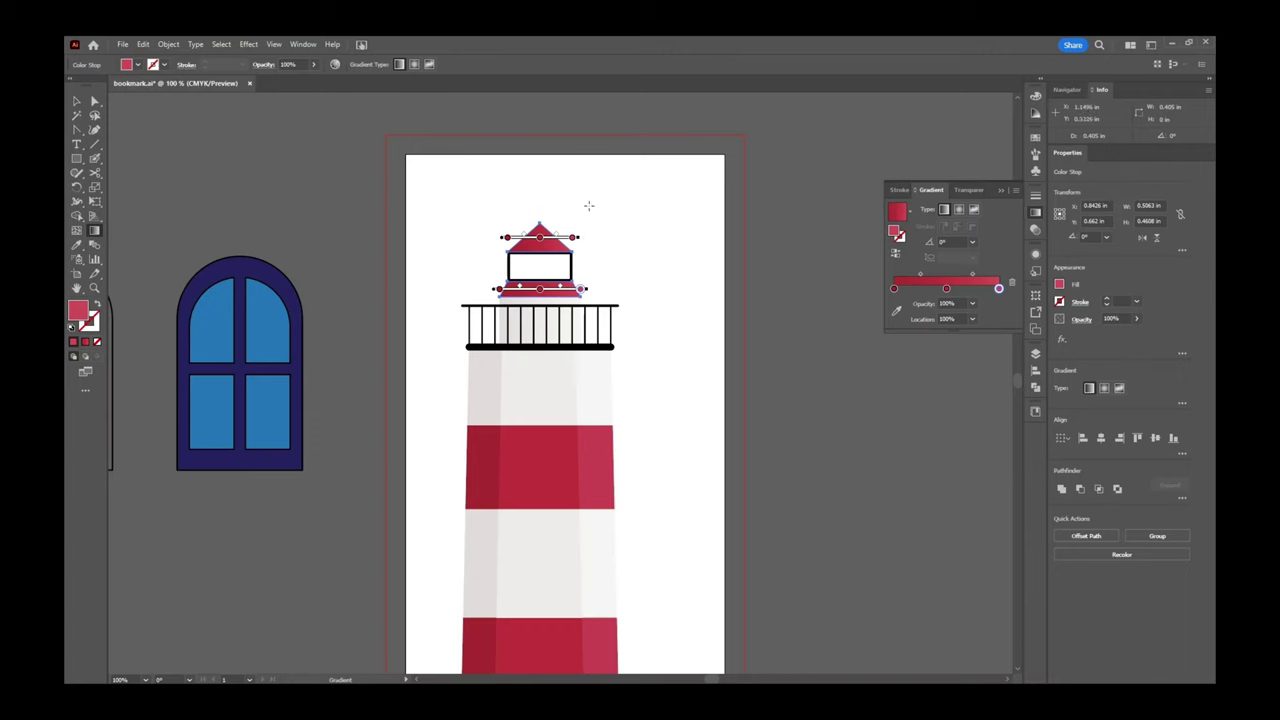
click(75, 102)
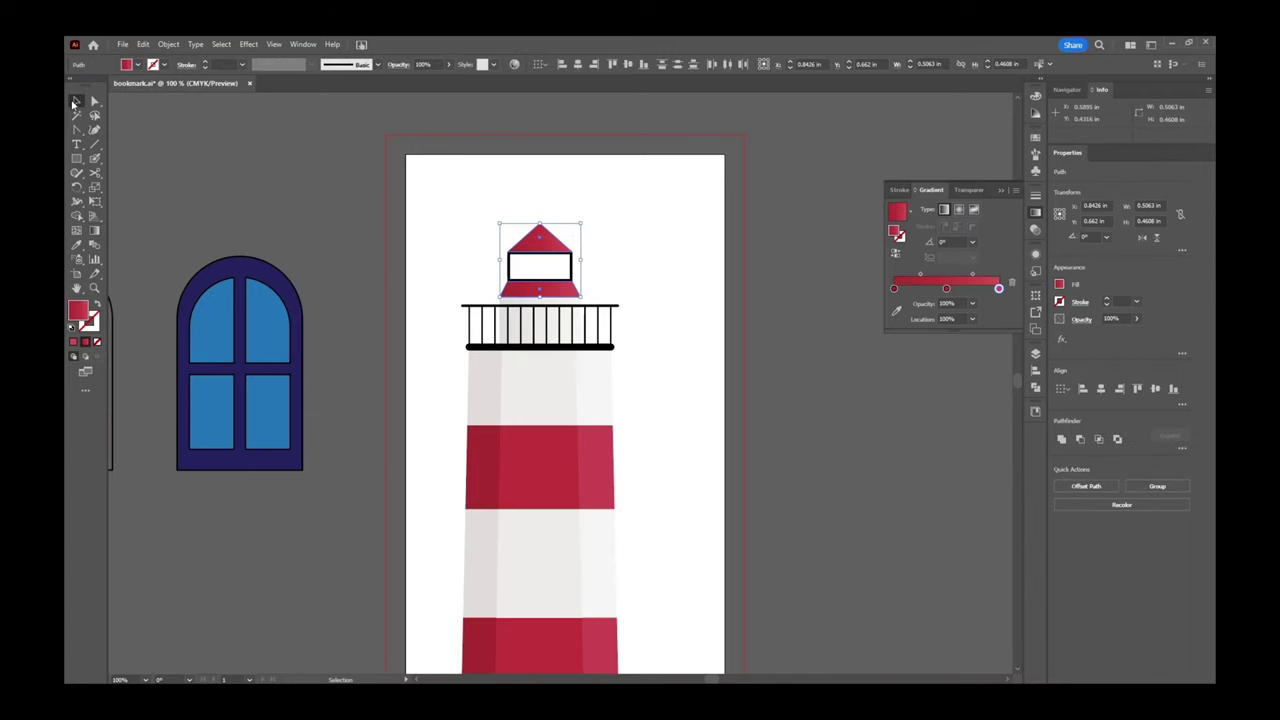
click(598, 268)
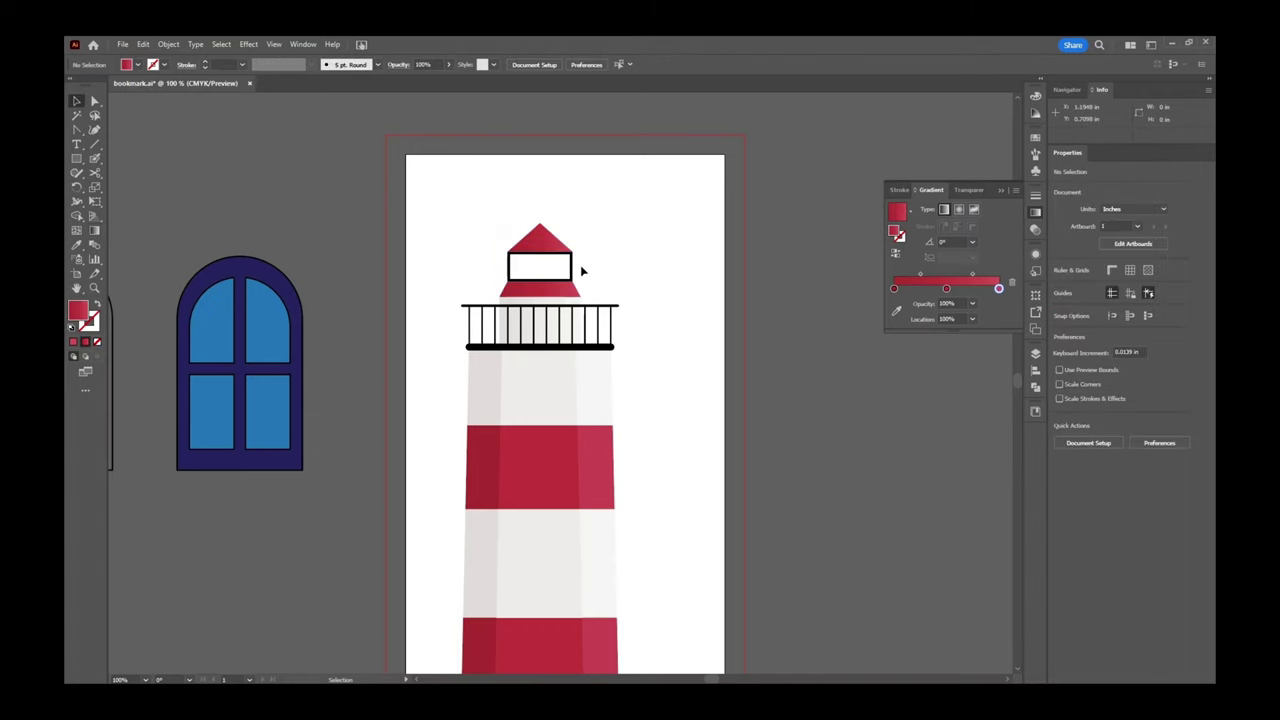
Remove the stroke from the lantern window rectangle between the roof and the red base.
click(559, 276)
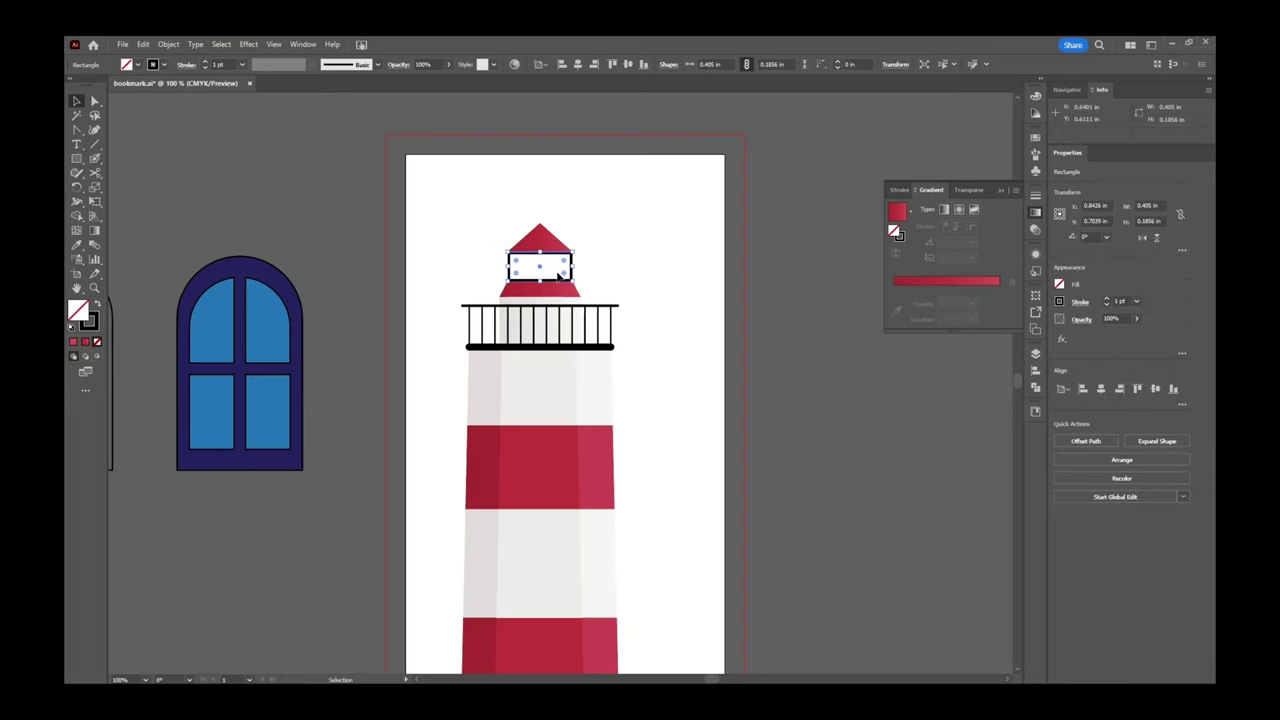
click(1060, 301)
click(929, 345)
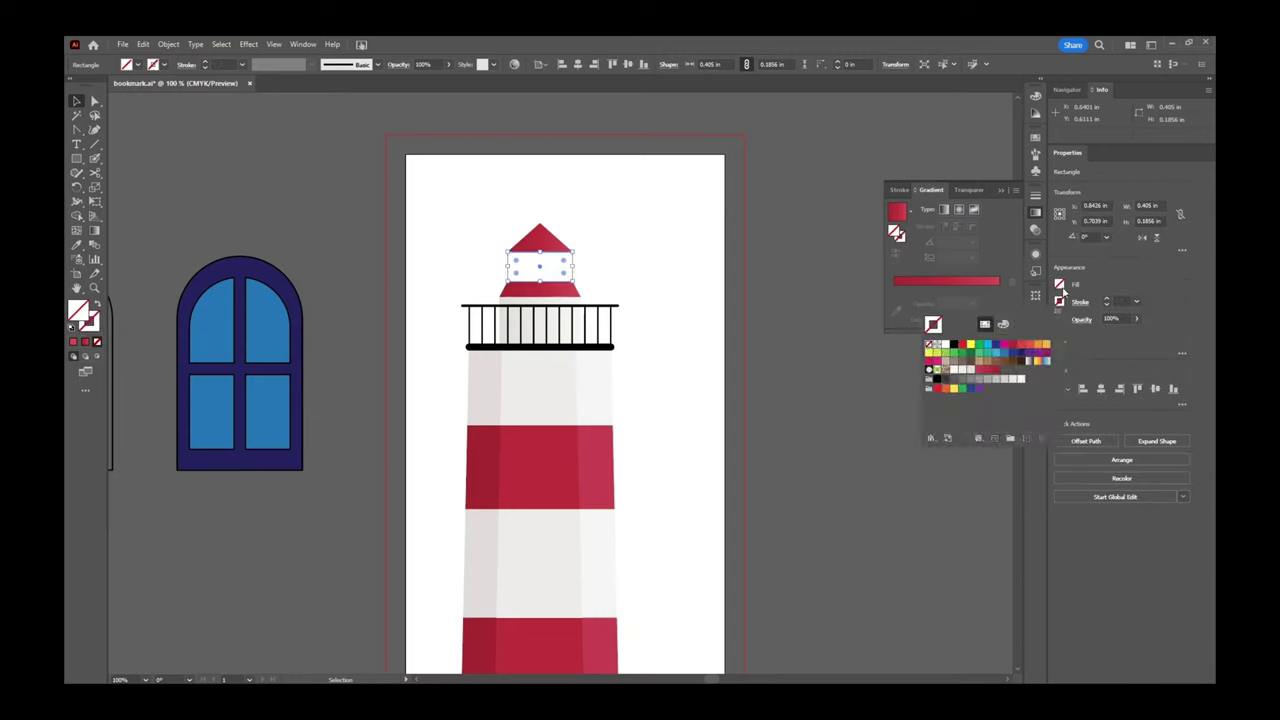
Fill the lantern window rectangle with blue #1b7ba5 and deselect it.
click(1062, 285)
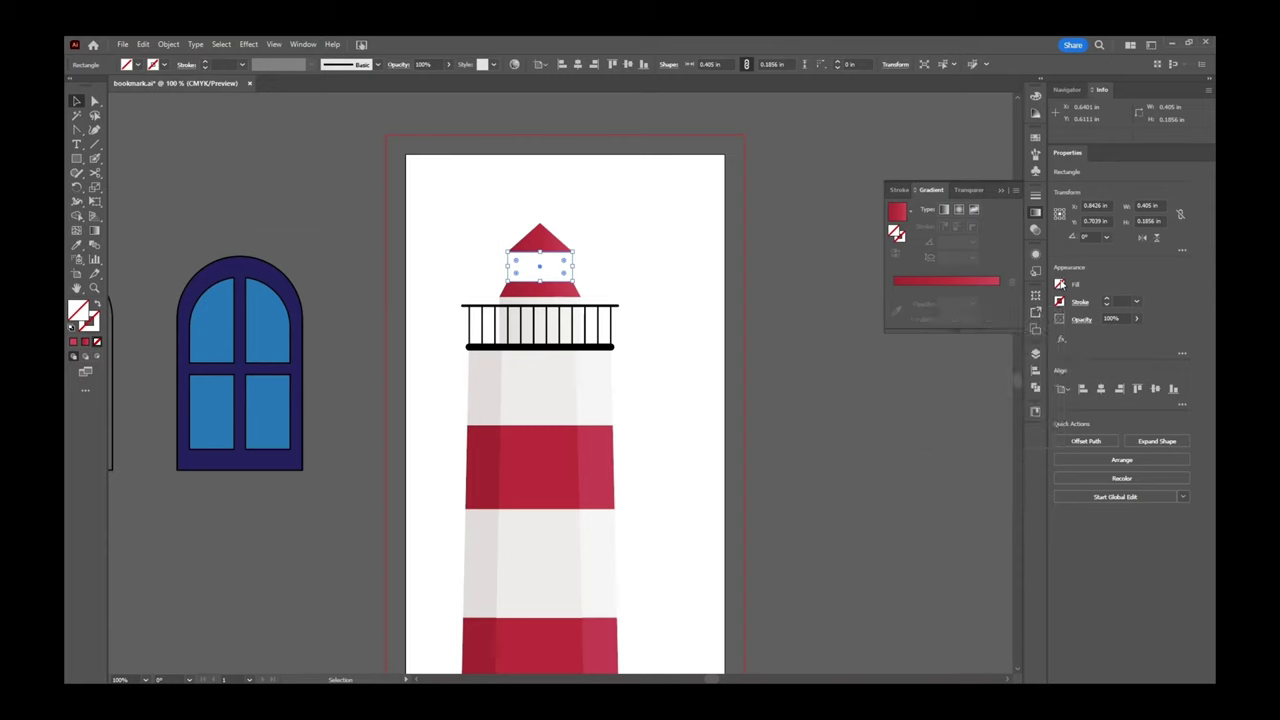
click(1035, 96)
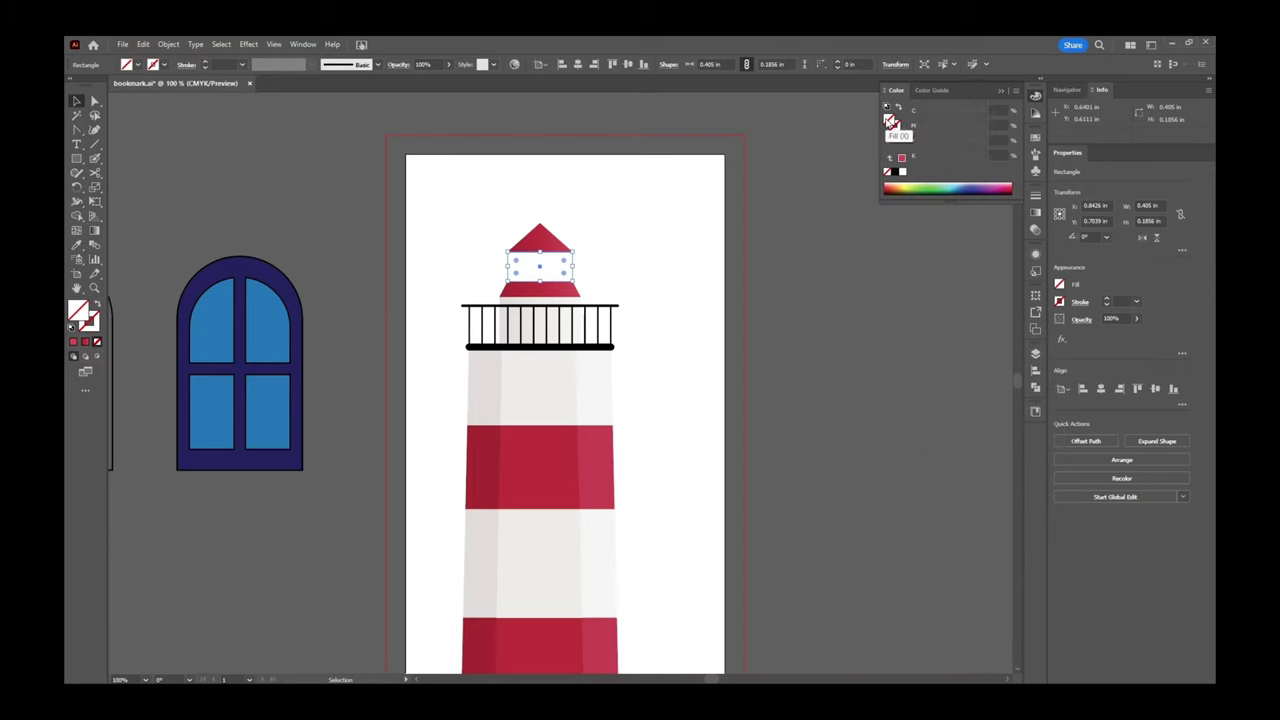
double_click(889, 121)
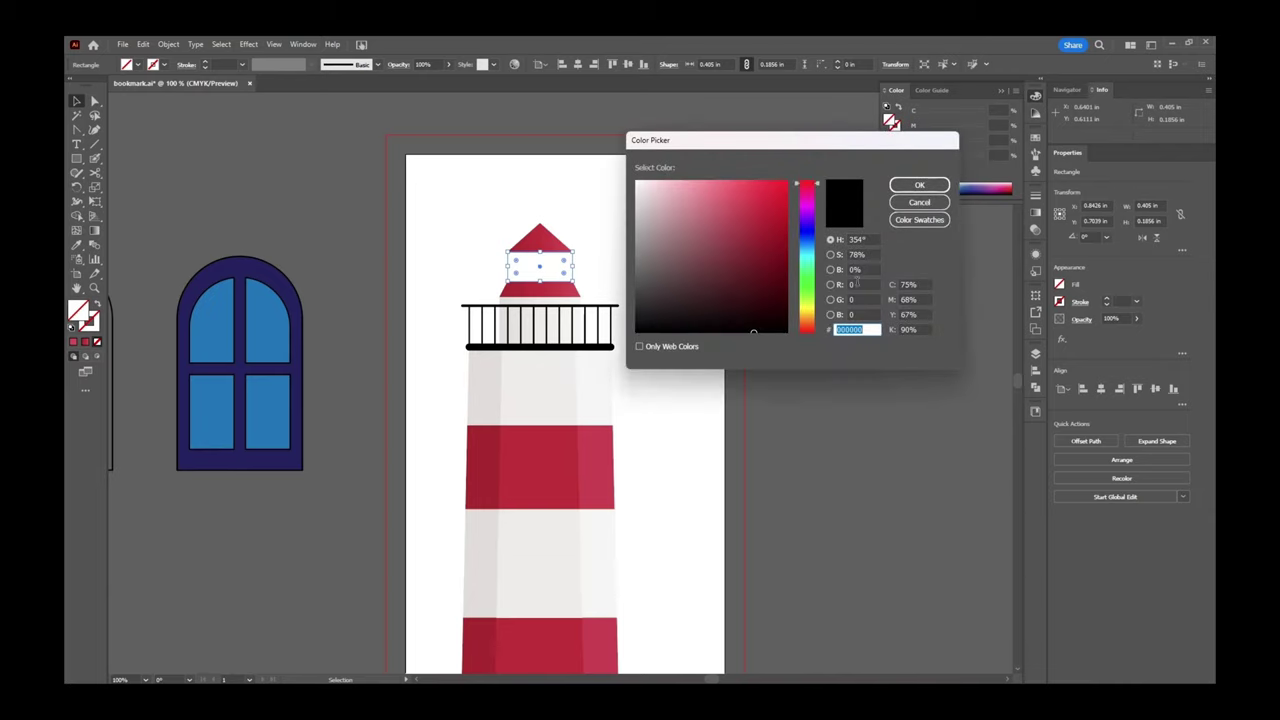
click(806, 245)
mouse_move(808, 248)
mouse_down()
mouse_move(763, 260)
mouse_move(758, 218)
mouse_move(761, 248)
mouse_move(806, 254)
mouse_move(763, 233)
mouse_up()
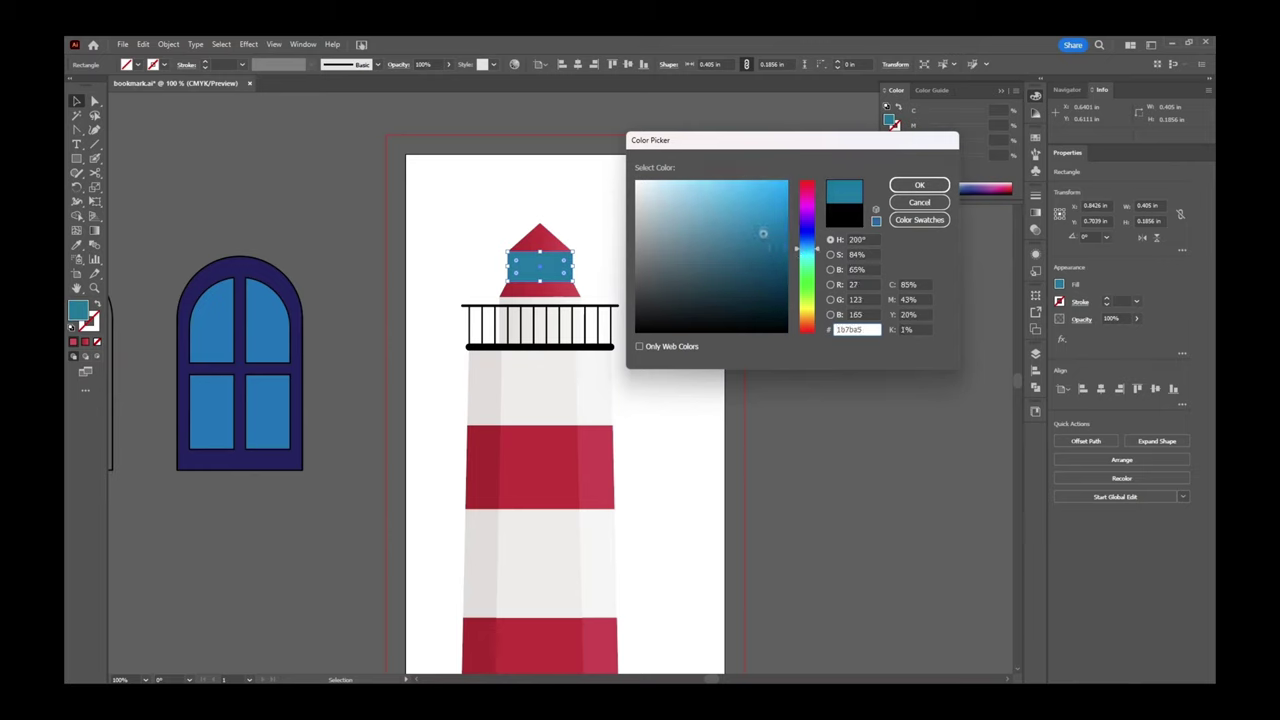
key(Return)
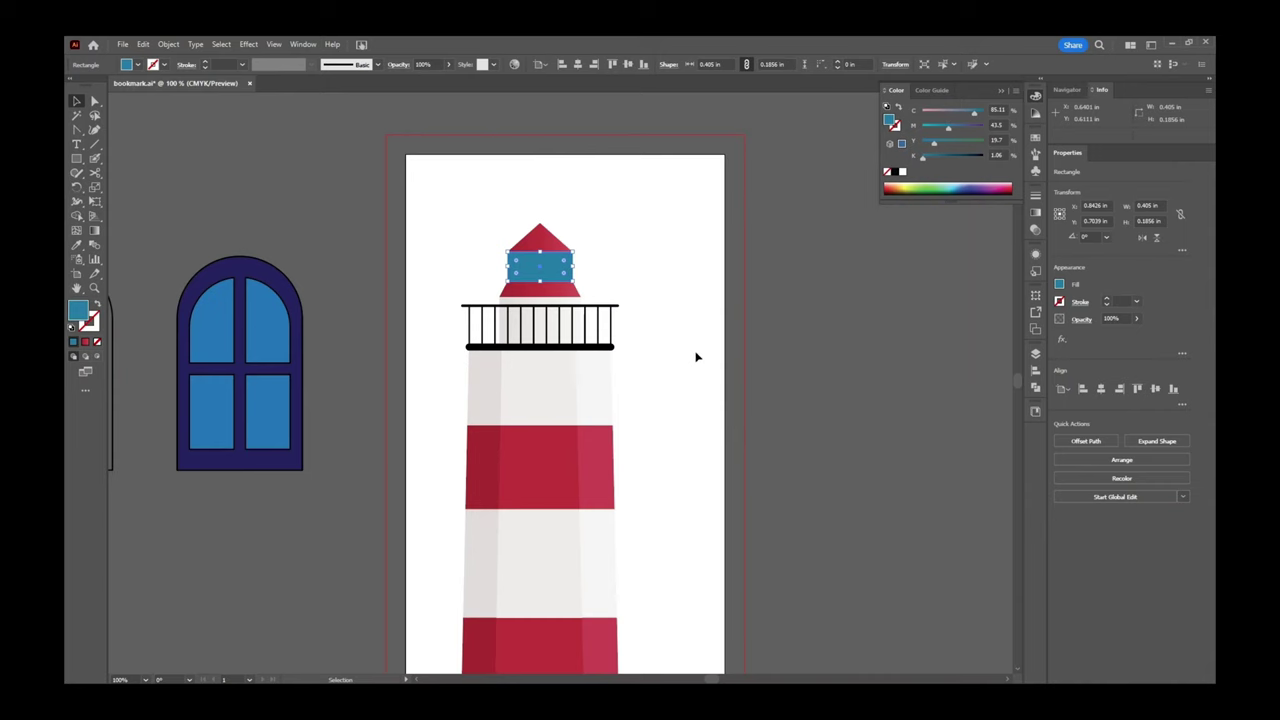
click(695, 358)
Move the door group onto the lower part of the lighthouse and scale it proportionally to about 0.33 by 0.57 in.
mouse_move(517, 443)
mouse_down()
mouse_move(651, 323)
mouse_move(625, 351)
mouse_up()
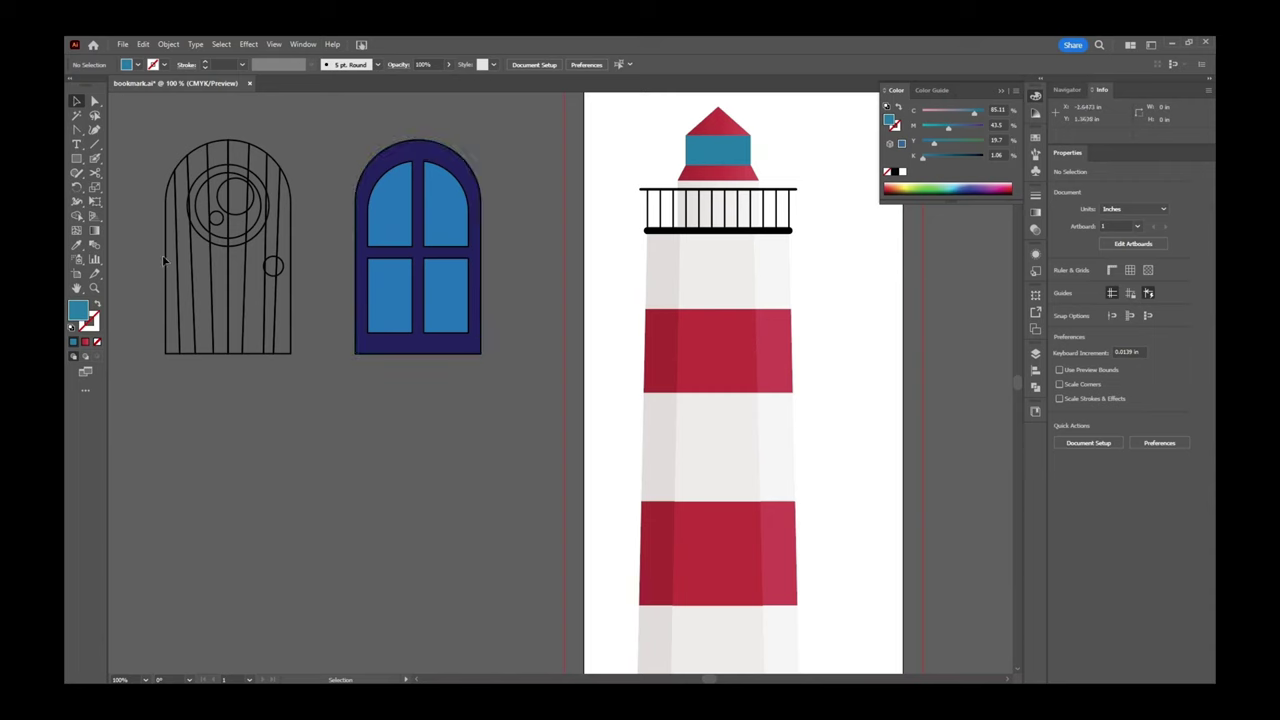
mouse_move(181, 259)
mouse_down()
mouse_move(195, 309)
mouse_move(630, 595)
mouse_move(508, 508)
mouse_up()
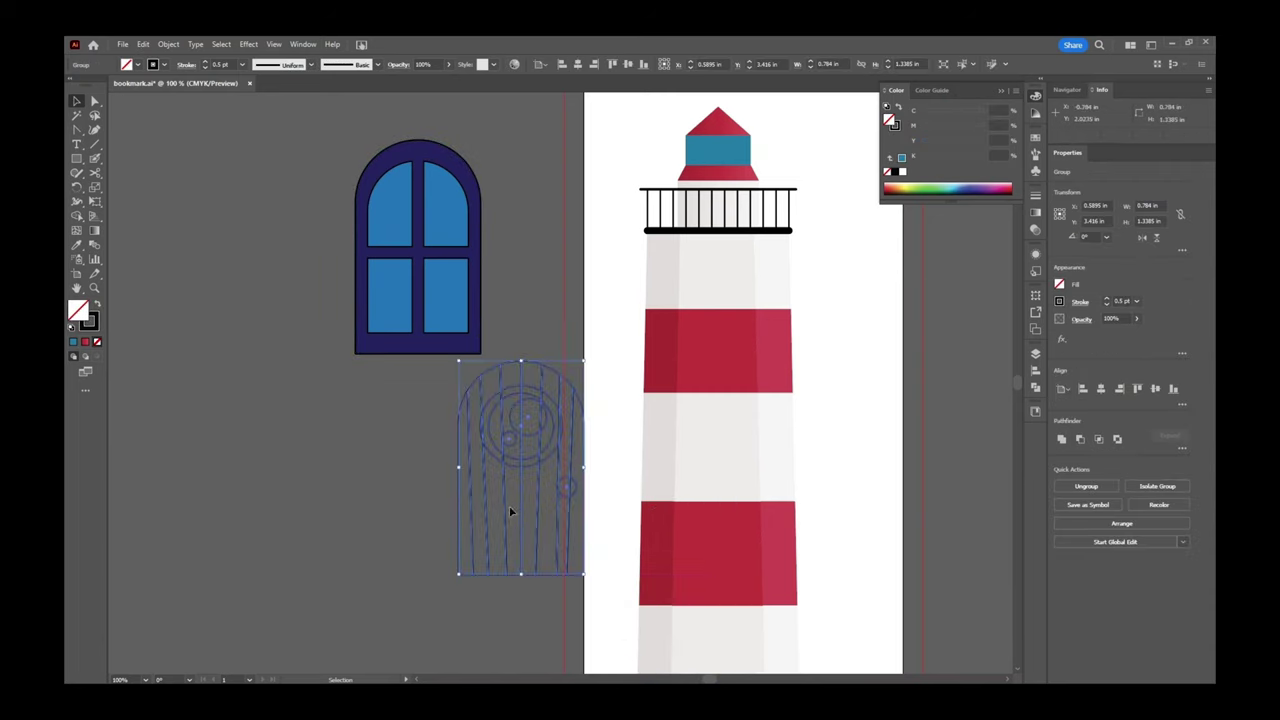
drag(594, 569, 293, 393)
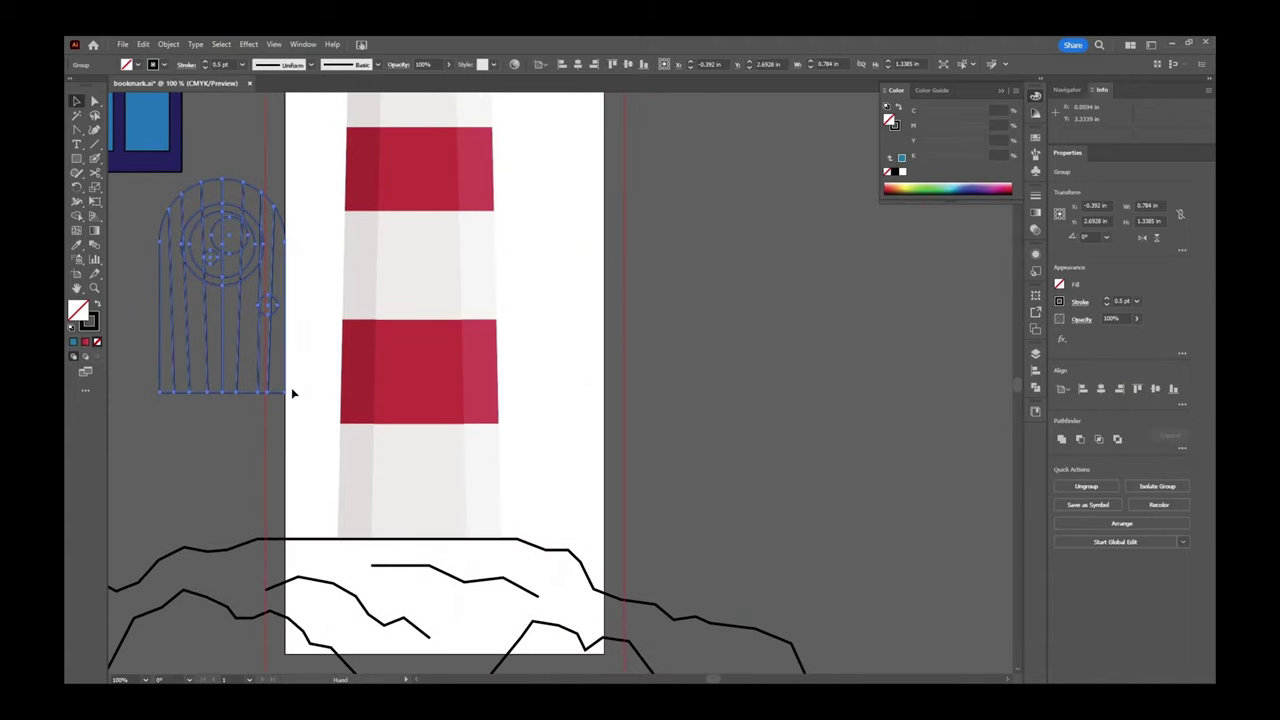
drag(204, 396, 408, 543)
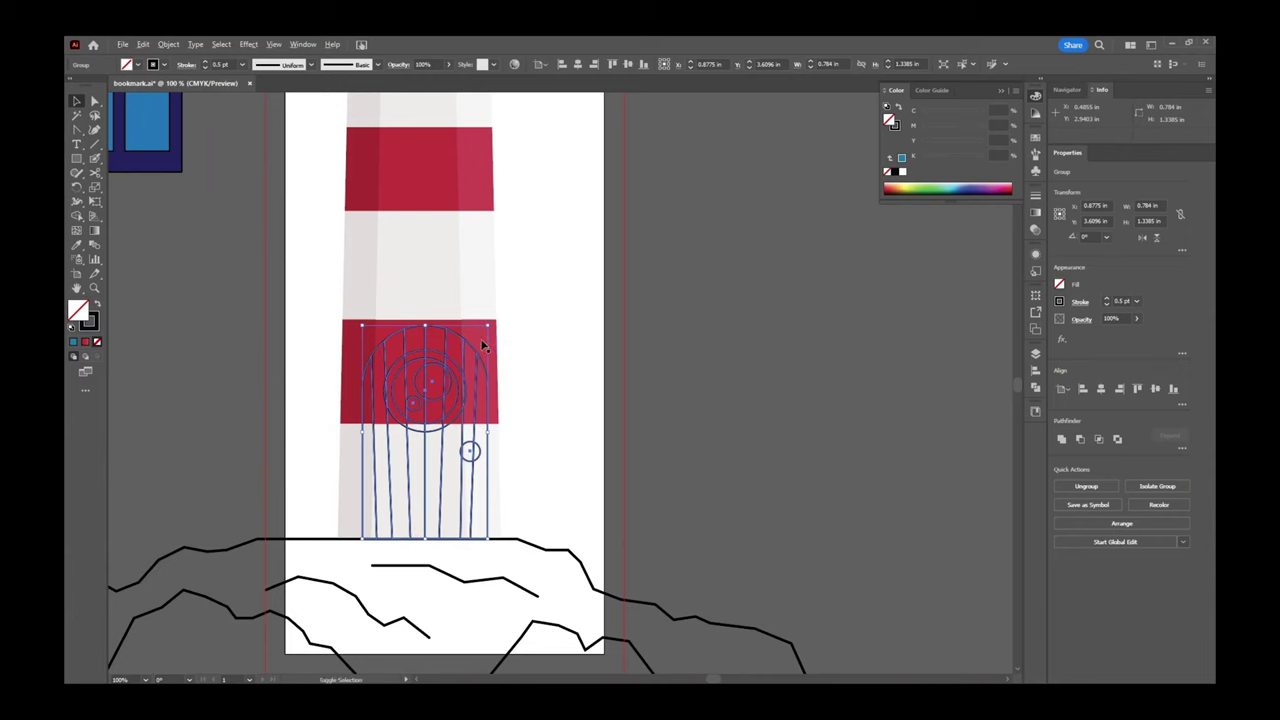
drag(489, 325, 451, 355)
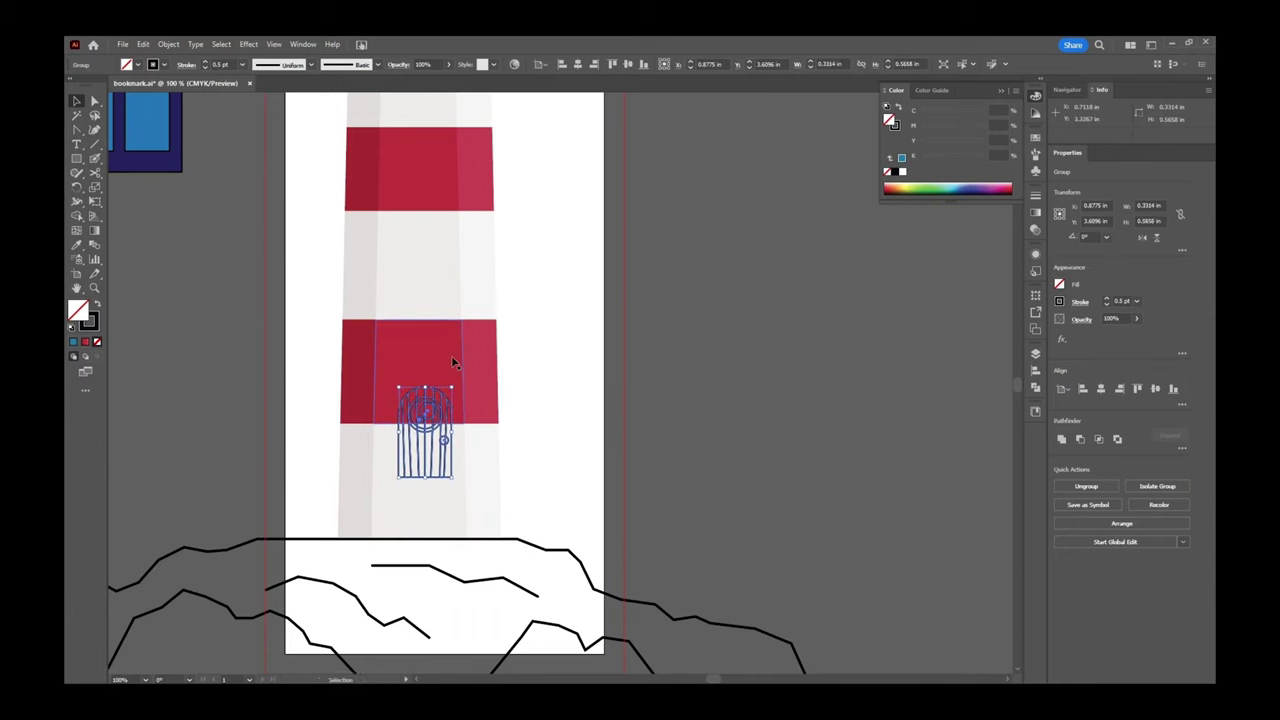
Stand the door on the top rock line in the middle of the lighthouse's lowest white section.
key(ctrl+plus)
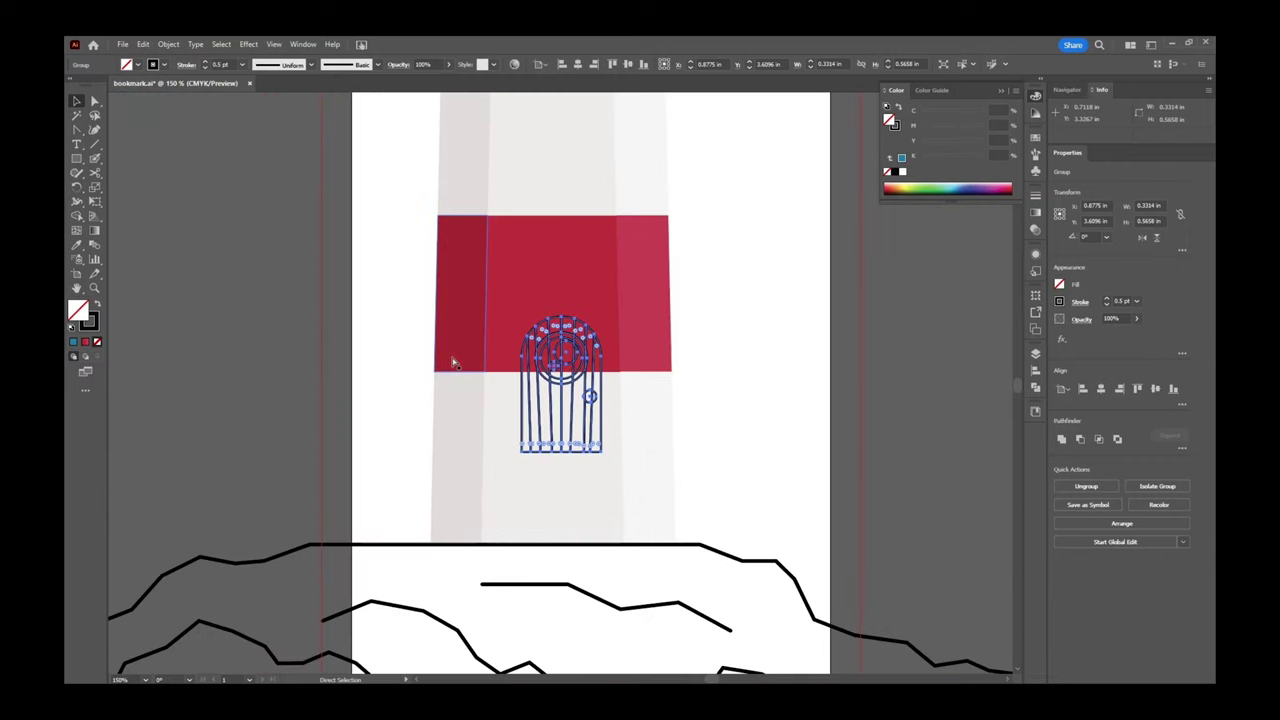
drag(572, 438, 565, 530)
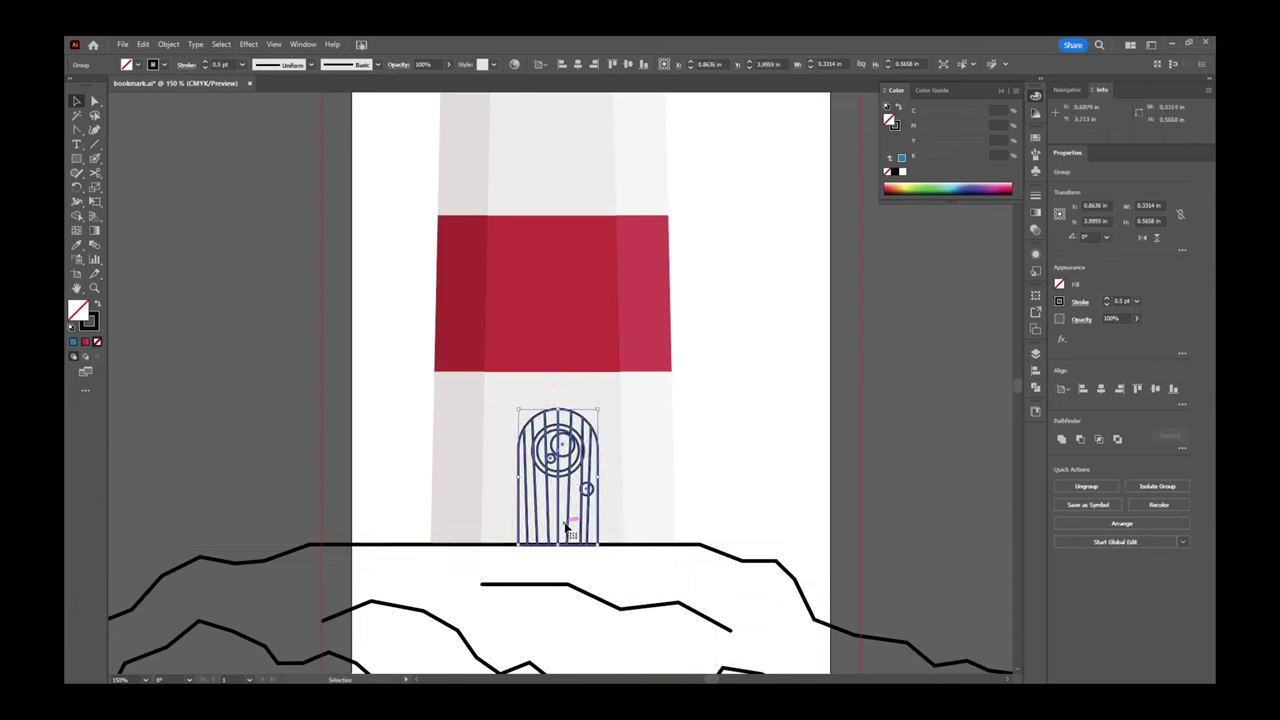
key(Left)
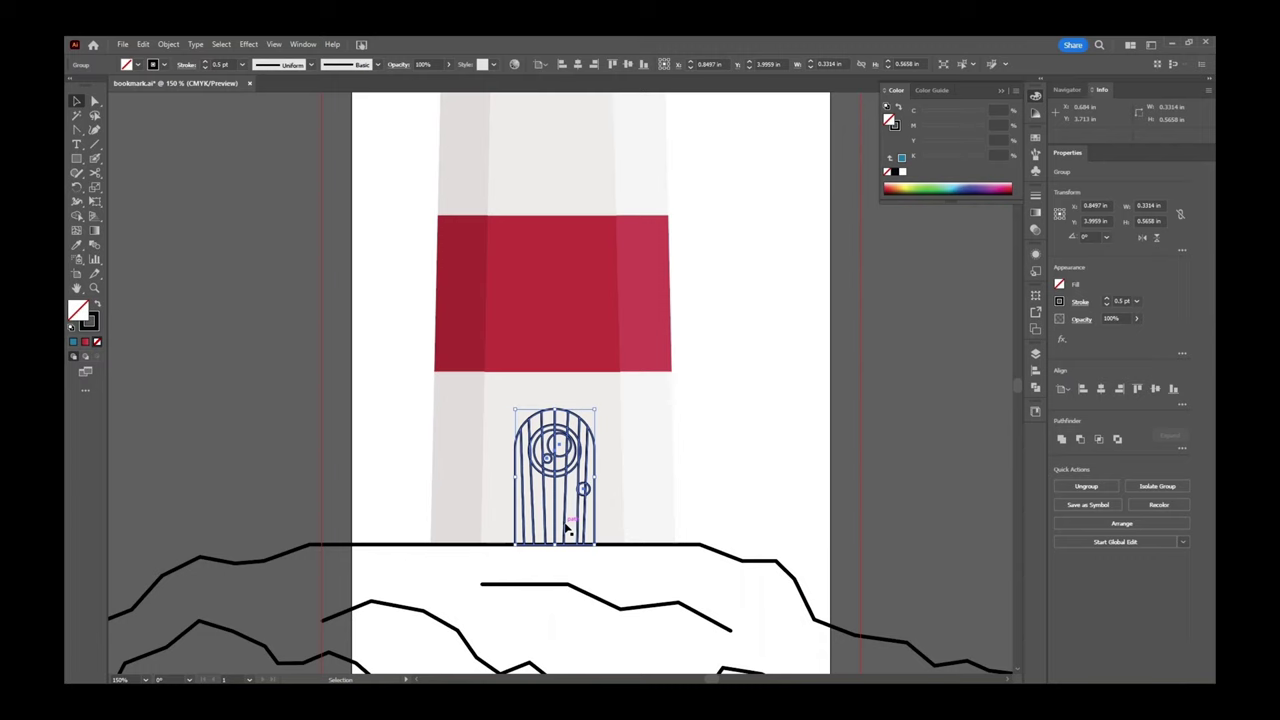
Isolate the nested plank group of the door and fill its leftmost plank with the dark red sampled from the lighthouse stripe.
double_click(567, 527)
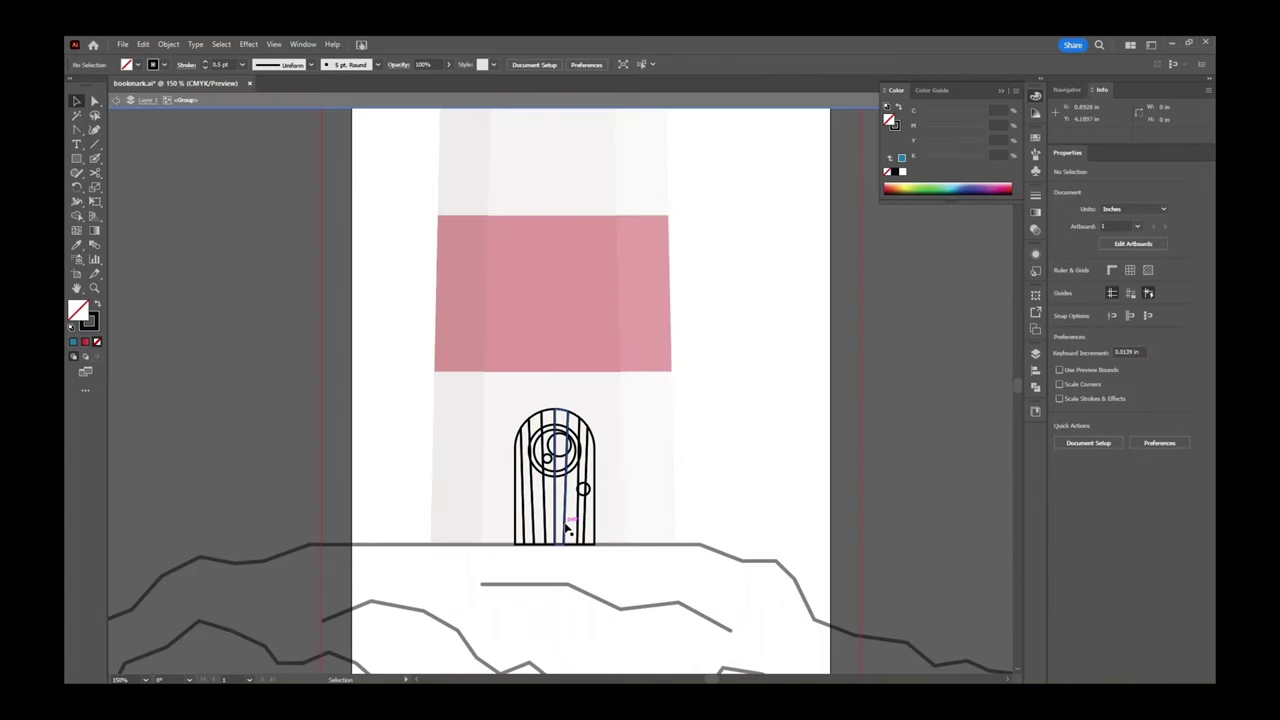
double_click(568, 527)
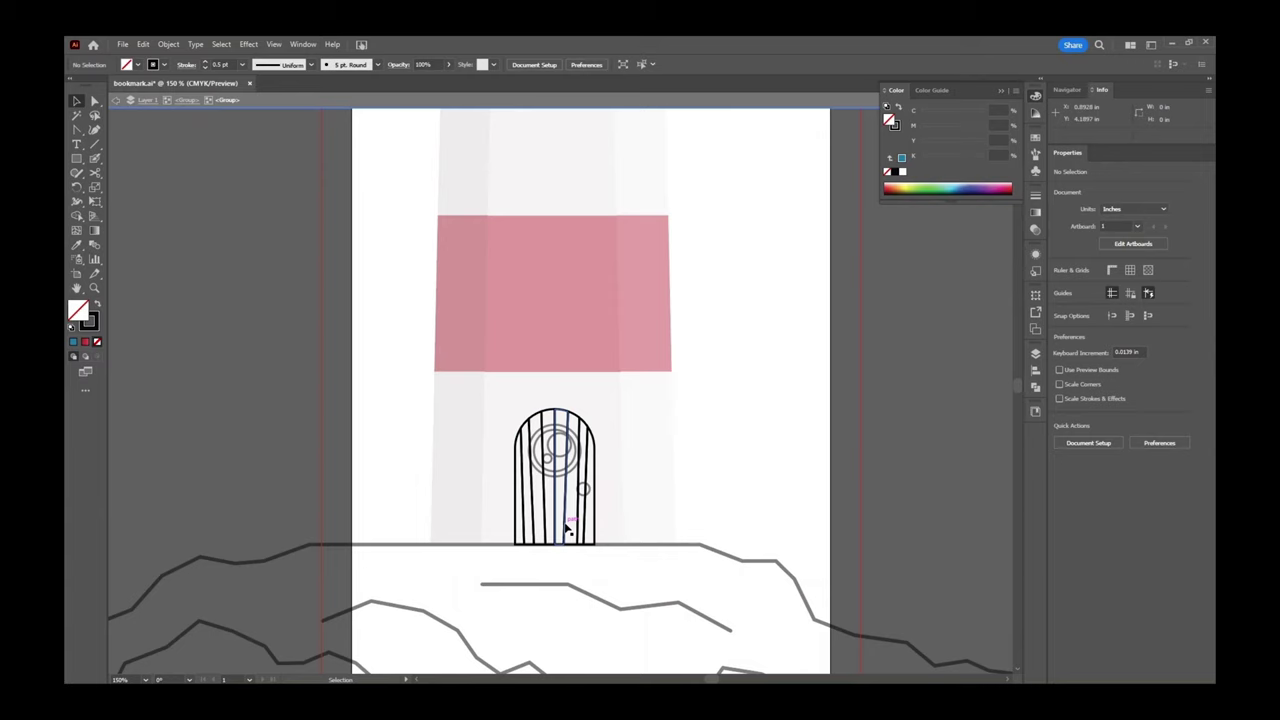
click(517, 514)
key(i)
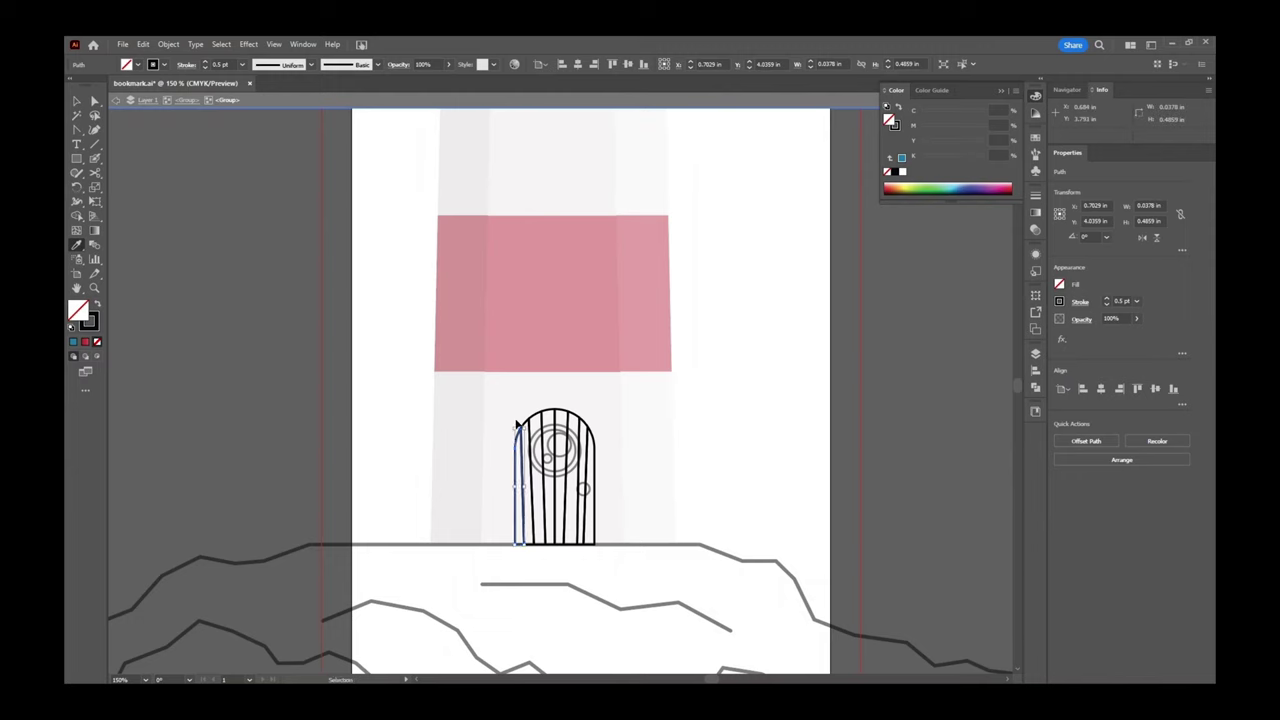
key(ctrl+plus)
key(ctrl+plus)
drag(543, 405, 462, 545)
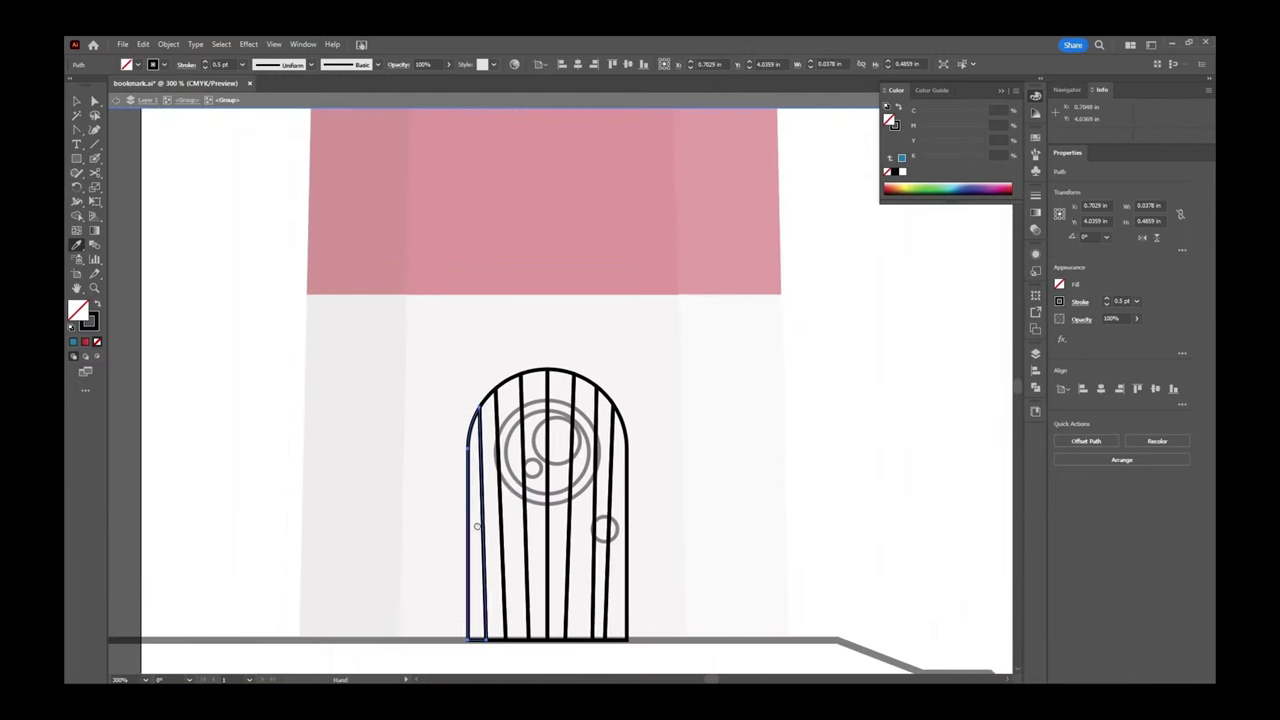
click(385, 188)
Fill the door's second plank with the medium red and its third plank with the light red sampled from the lighthouse stripe.
key(v)
click(489, 400)
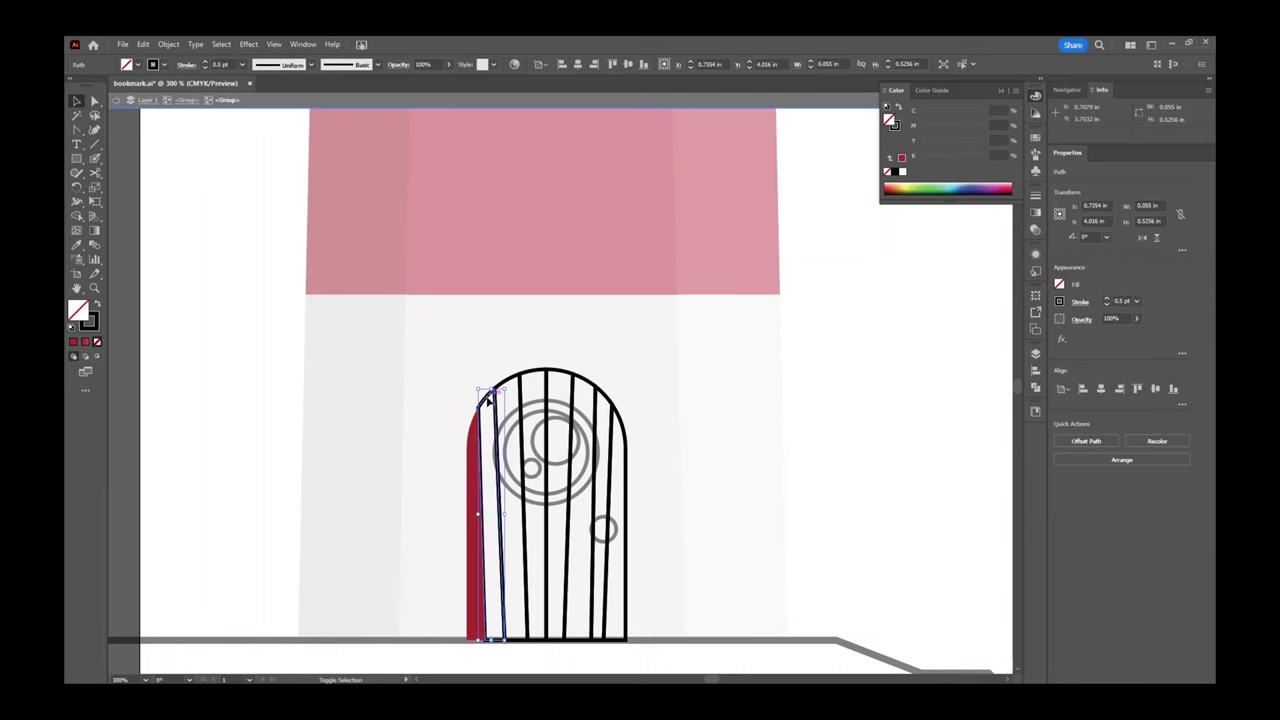
key(i)
click(493, 222)
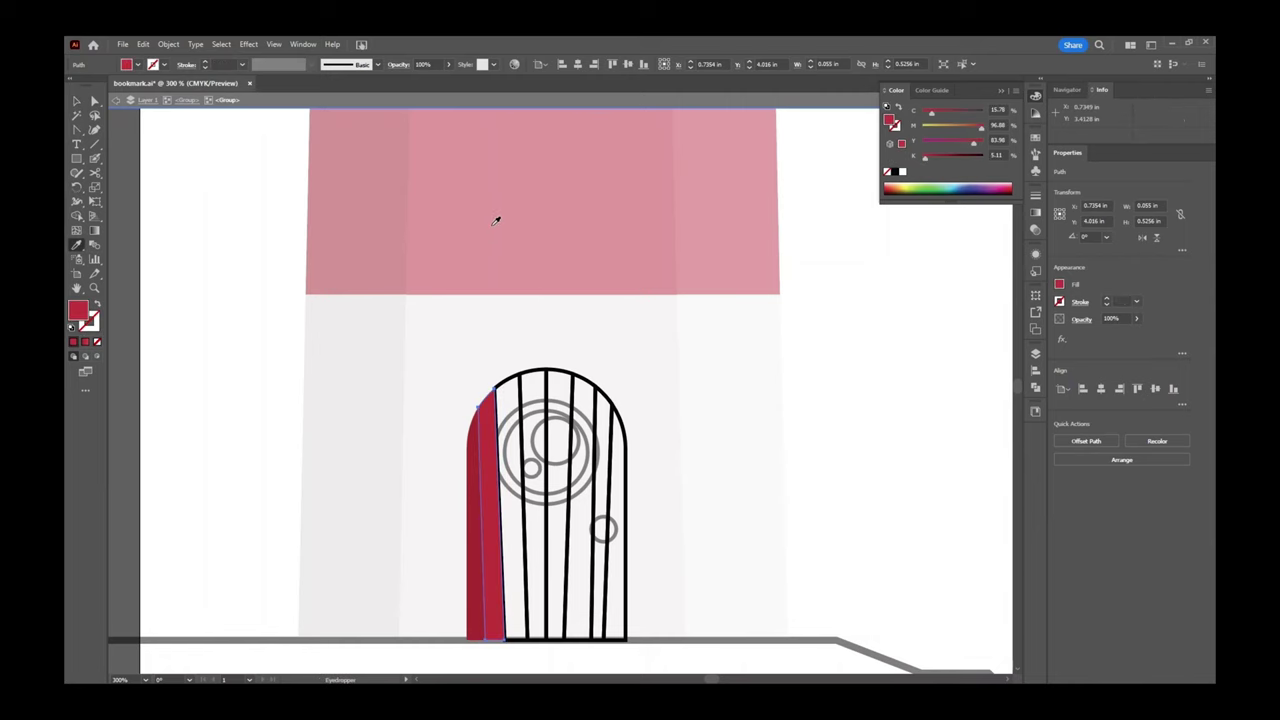
key(v)
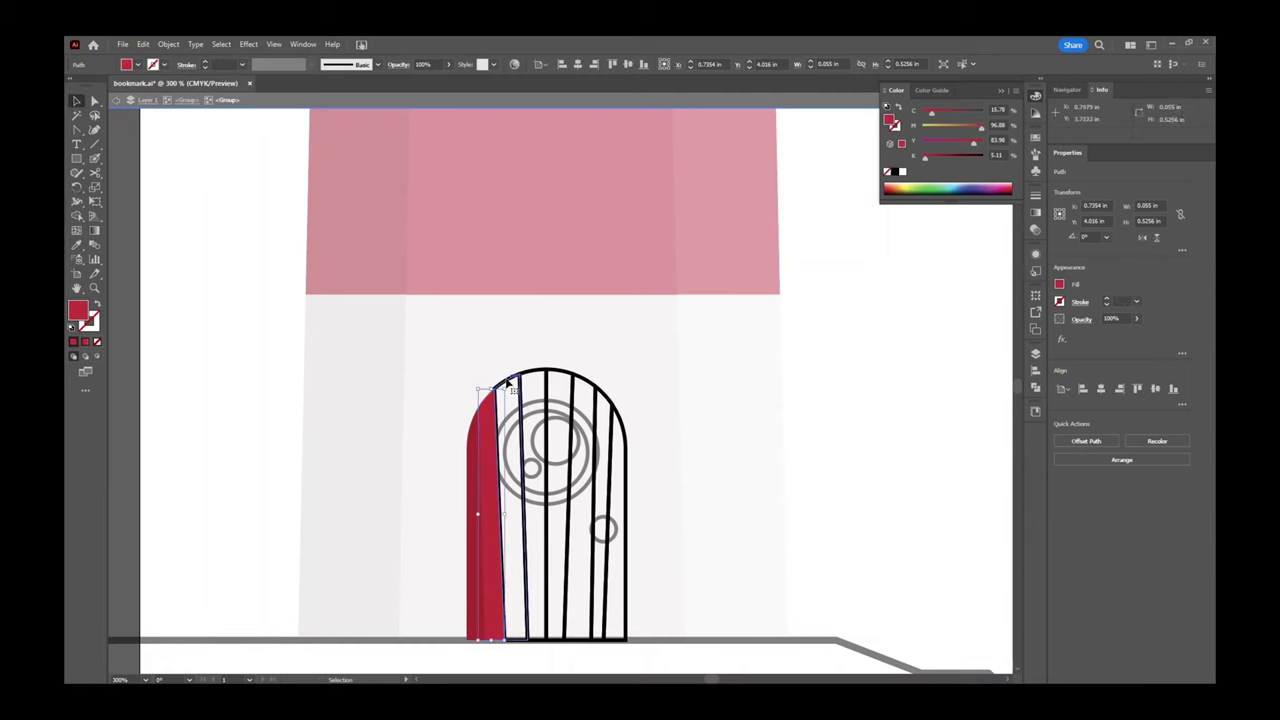
click(491, 384)
key(i)
click(728, 251)
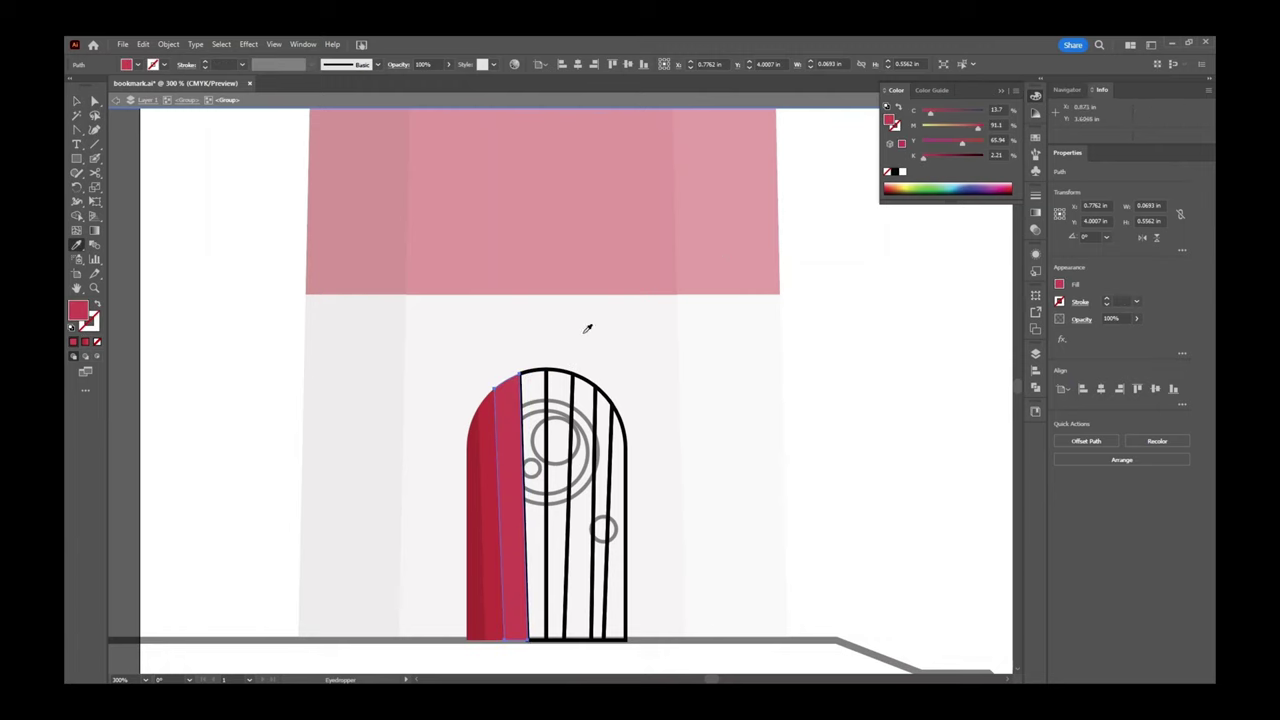
Fill the door's fourth plank with the dark red and its fifth plank with the medium red sampled from the stripe.
key(v)
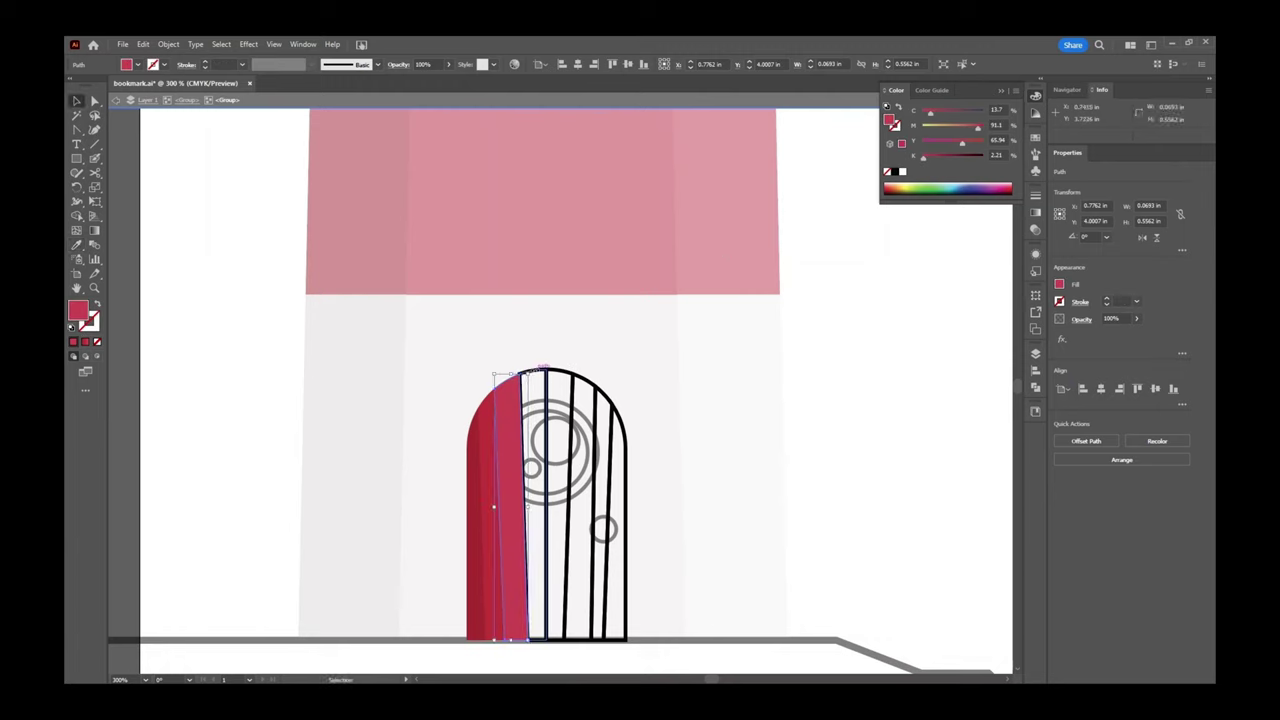
click(538, 376)
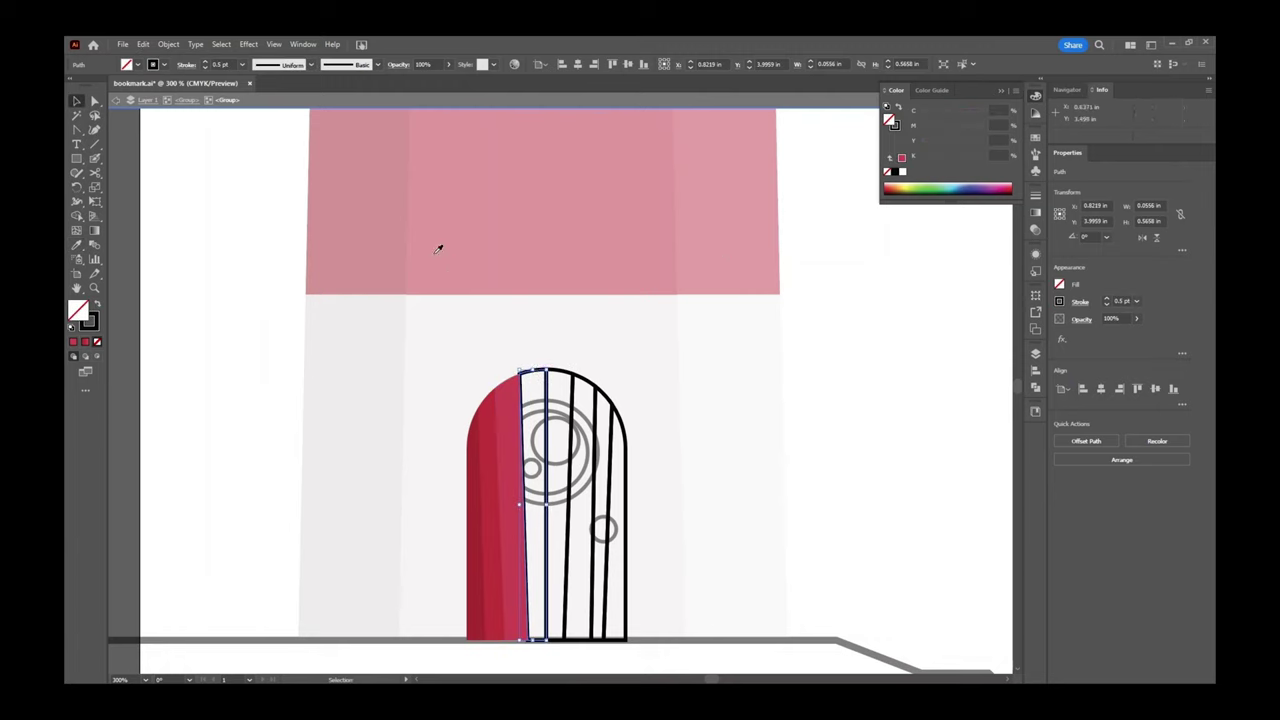
key(i)
click(391, 229)
key(v)
click(563, 377)
key(i)
click(537, 240)
Fill the door's sixth plank with the light red sampled from the stripe's light side.
key(v)
click(578, 380)
key(i)
click(695, 266)
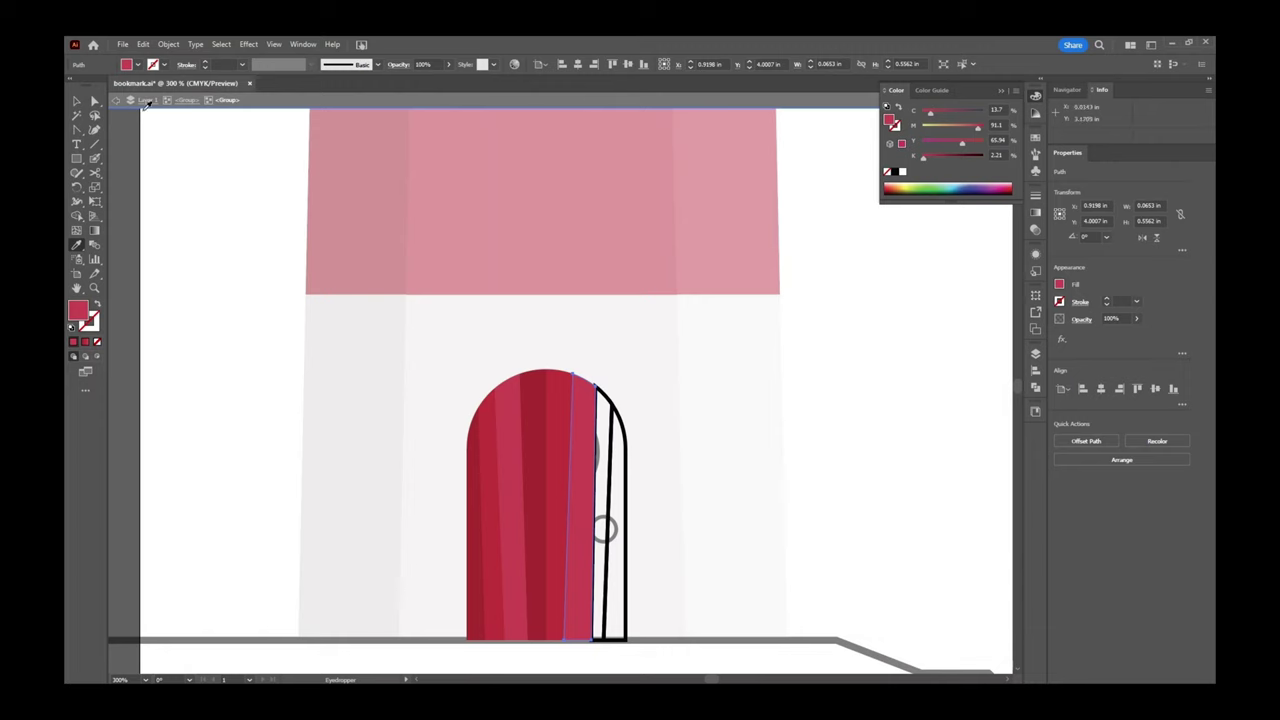
Try the stripe's light red on the door's seventh plank and its dark red on the rightmost plank.
click(76, 102)
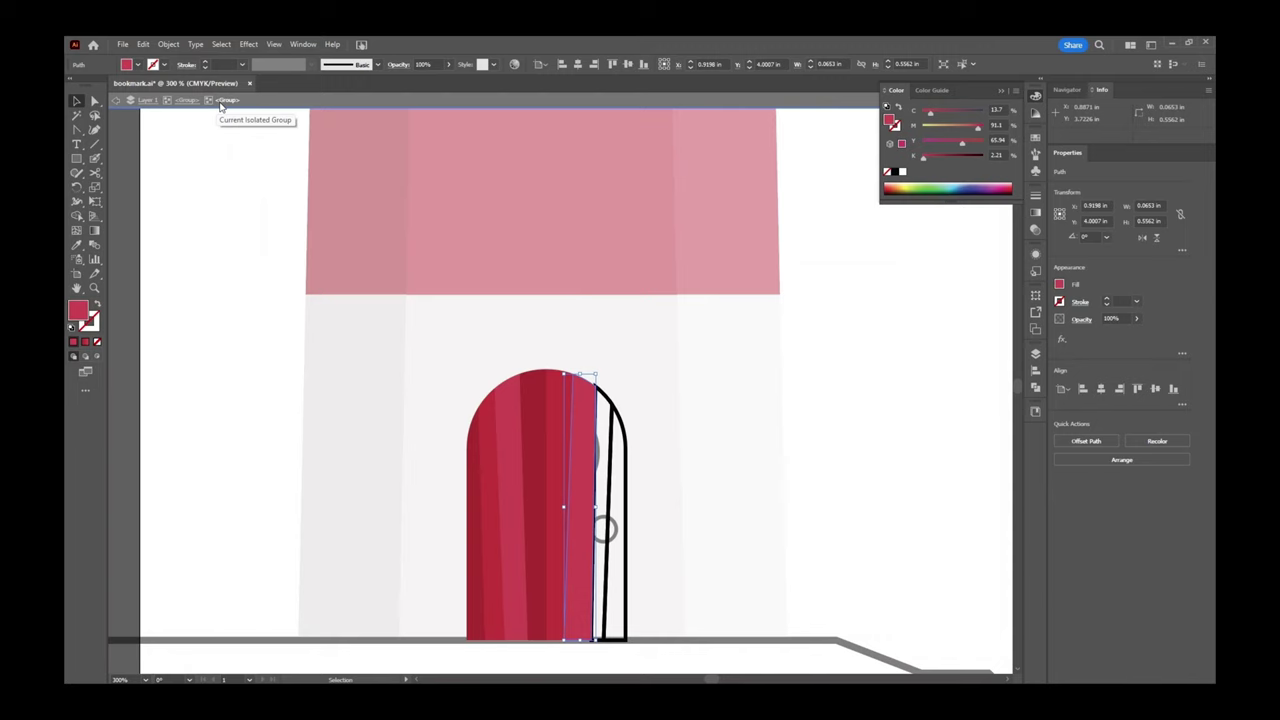
click(605, 397)
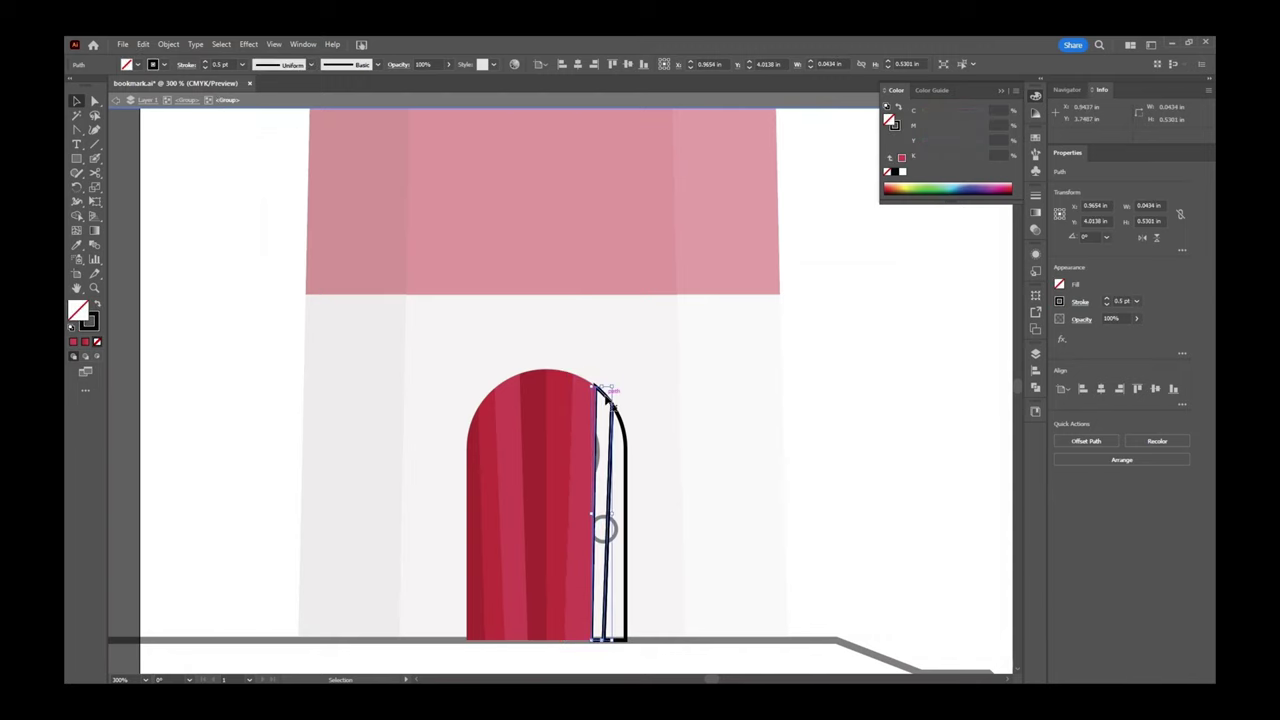
key(i)
click(697, 264)
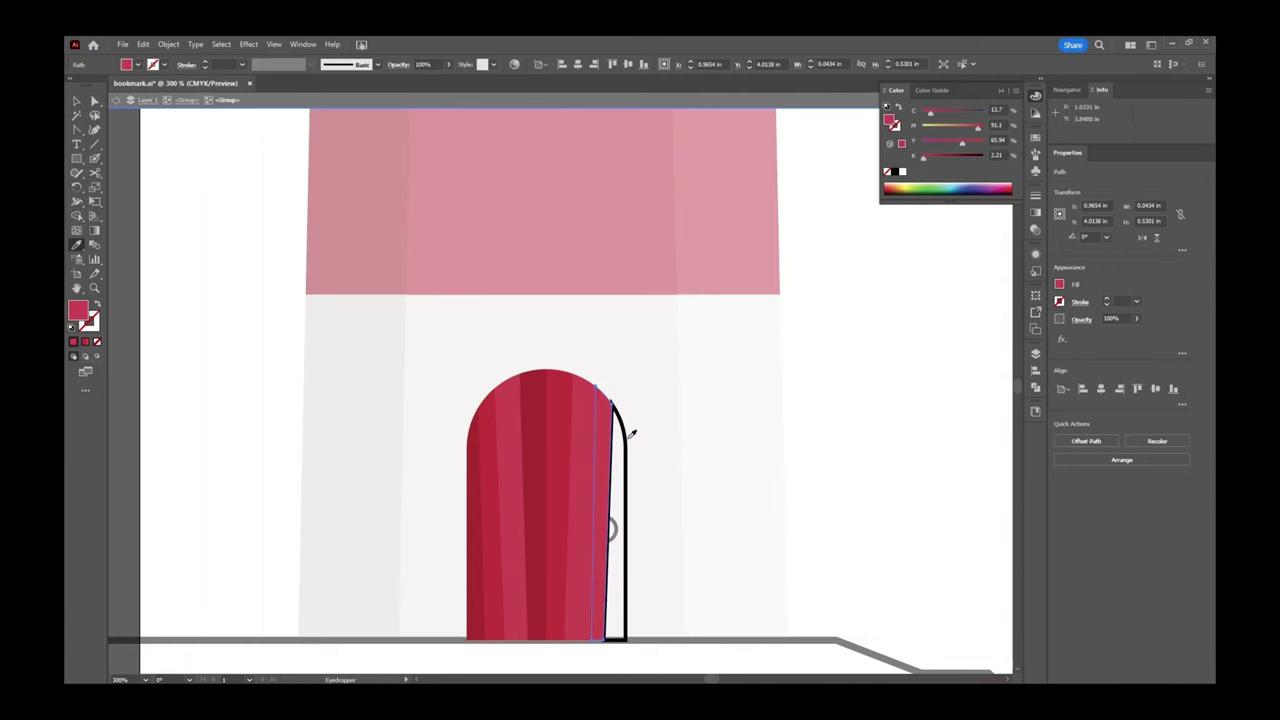
key(v)
key(ctrl+z)
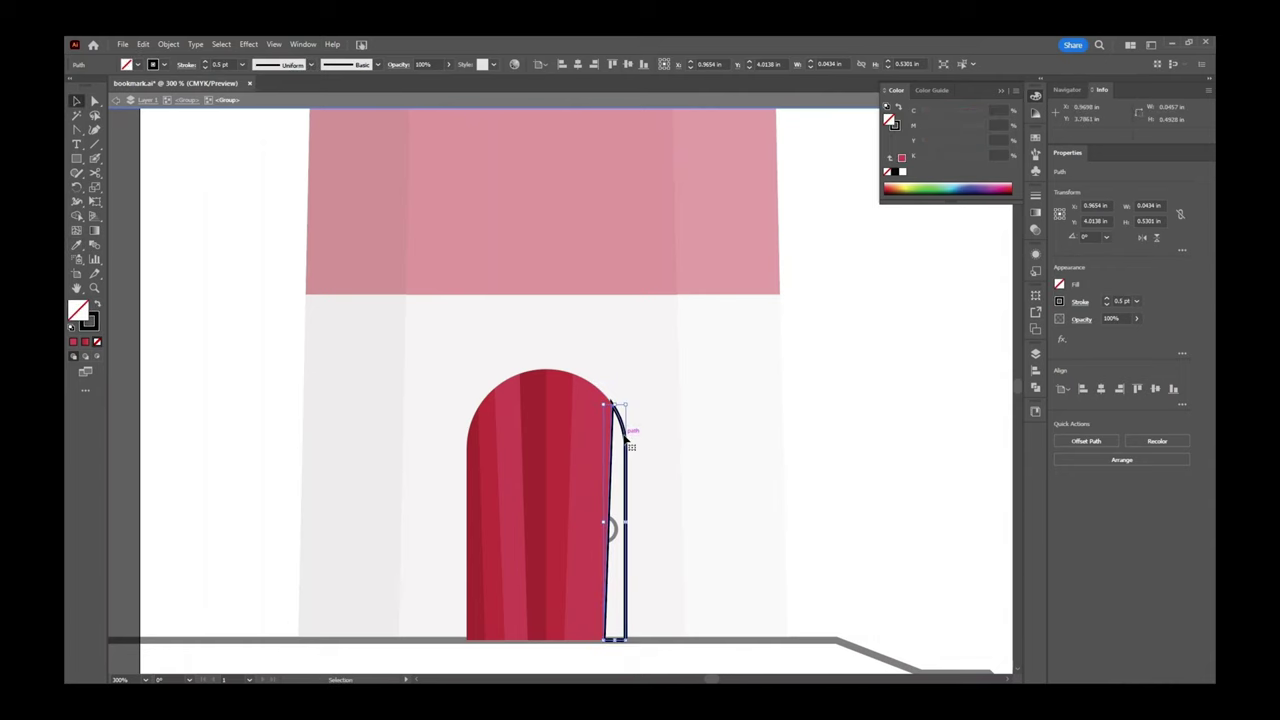
key(i)
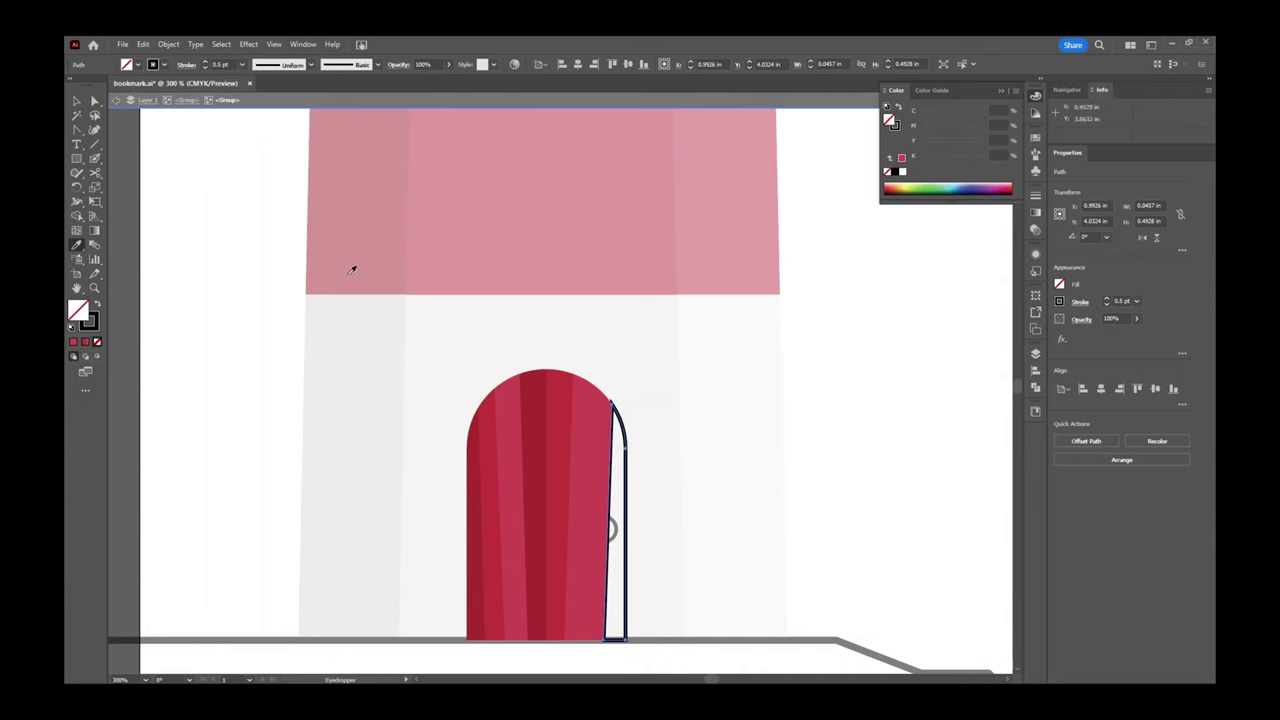
click(356, 259)
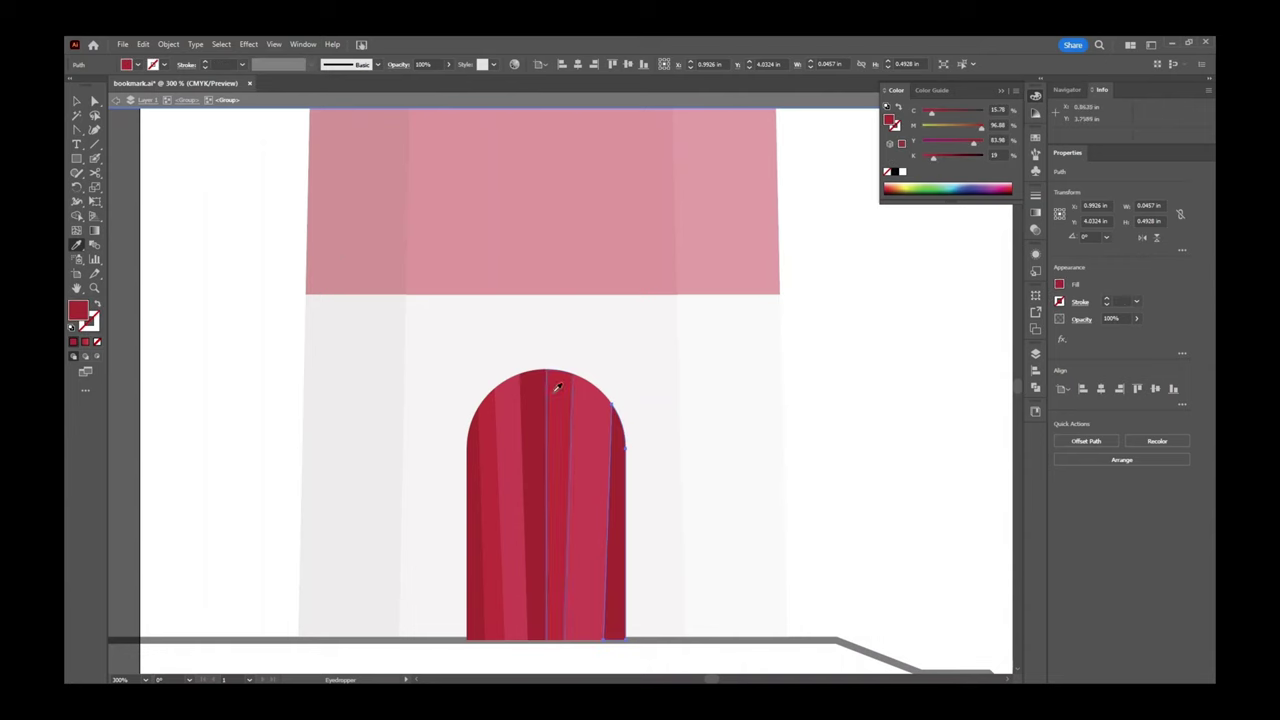
Recolor the seventh plank with the dark red and the rightmost plank with the medium red, and deselect.
key(v)
key(ctrl+z)
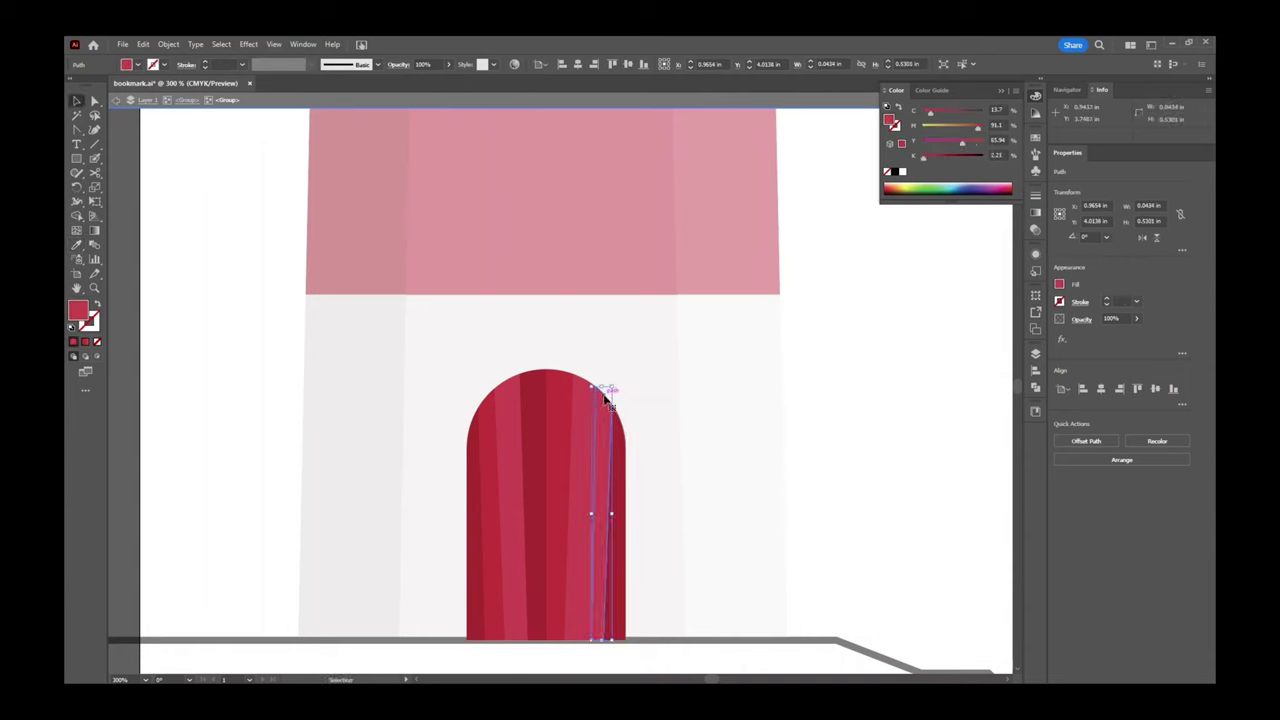
key(i)
click(551, 413)
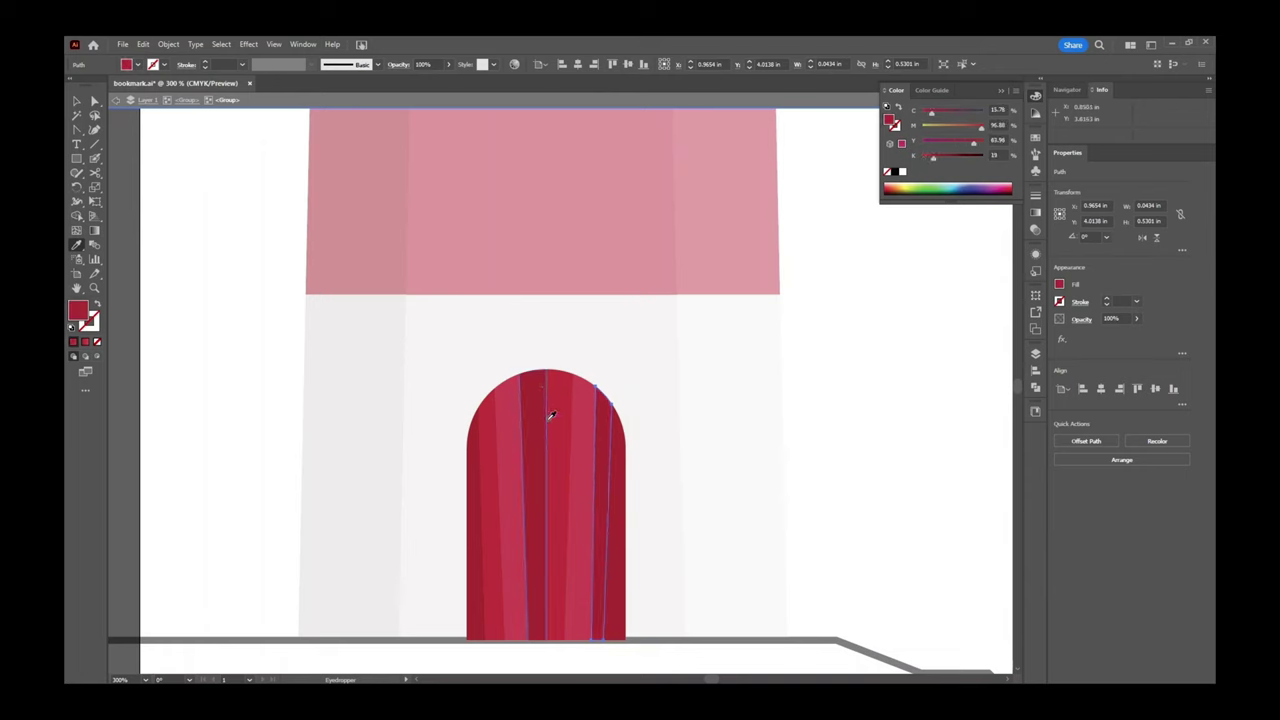
key(v)
click(608, 468)
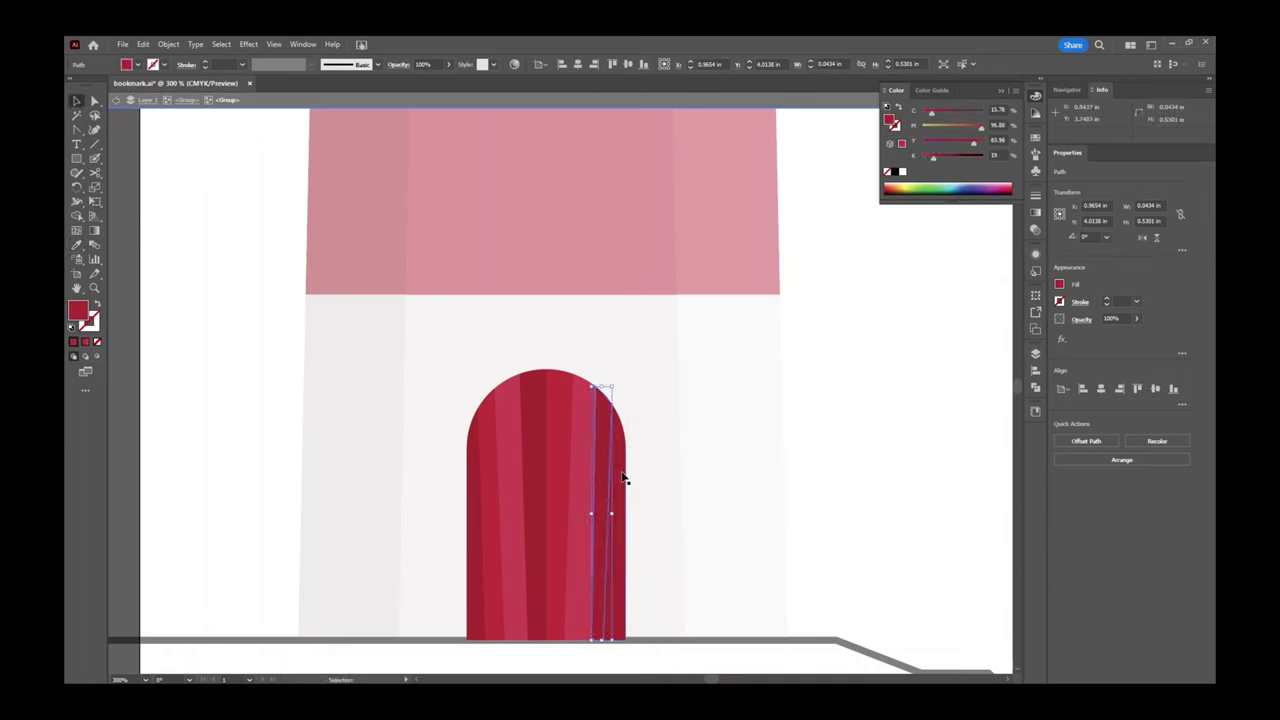
key(i)
click(592, 520)
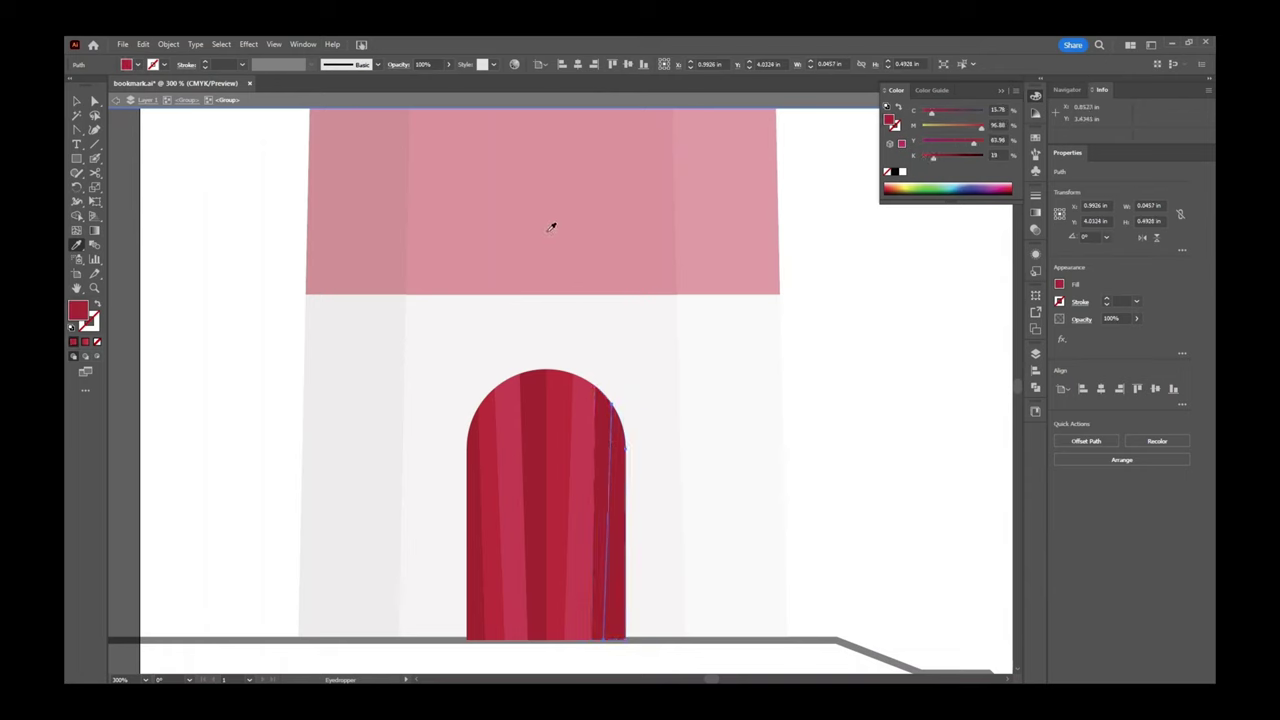
key(v)
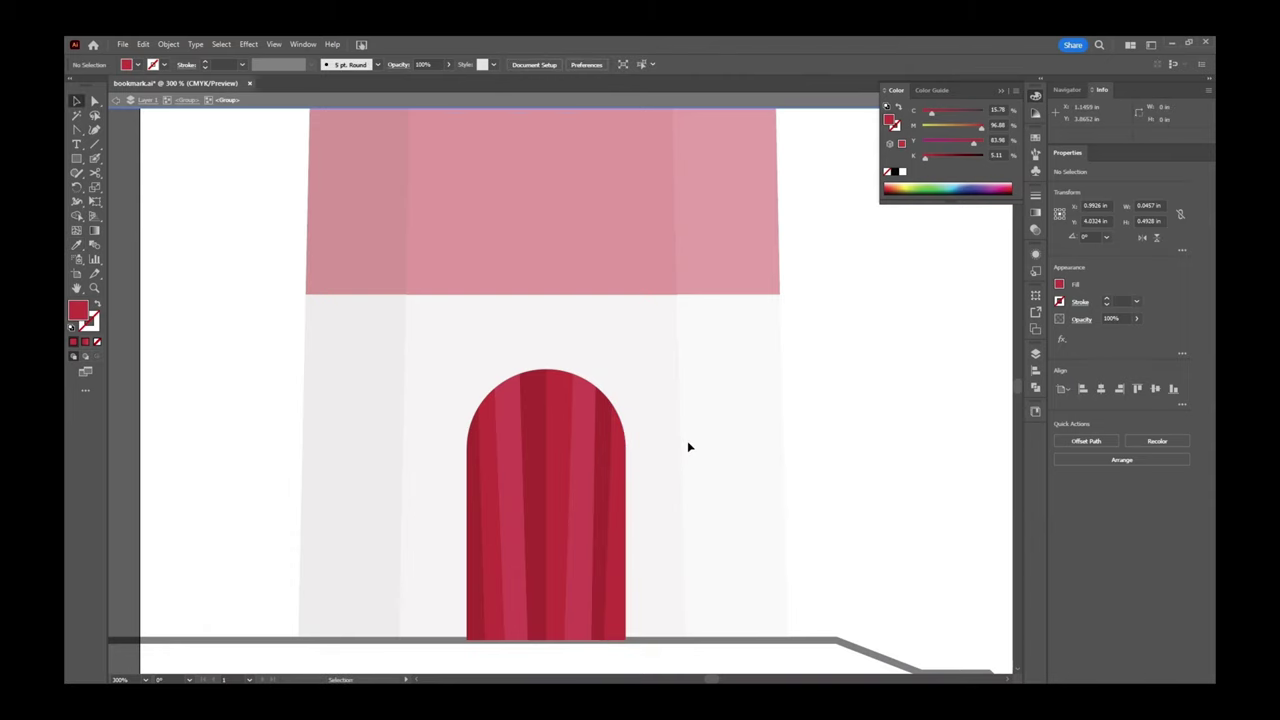
click(688, 447)
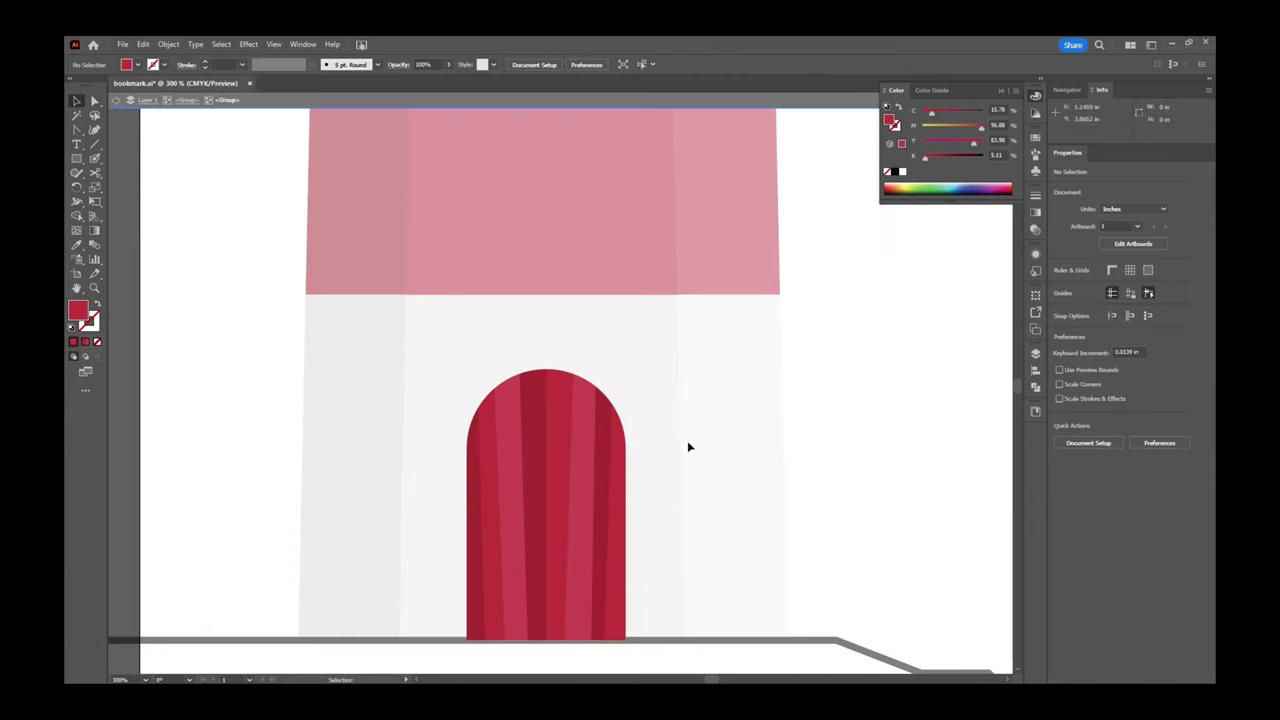
Return to the door's parent group and fill the window's outer circle with the blue sampled from the lantern window.
click(185, 102)
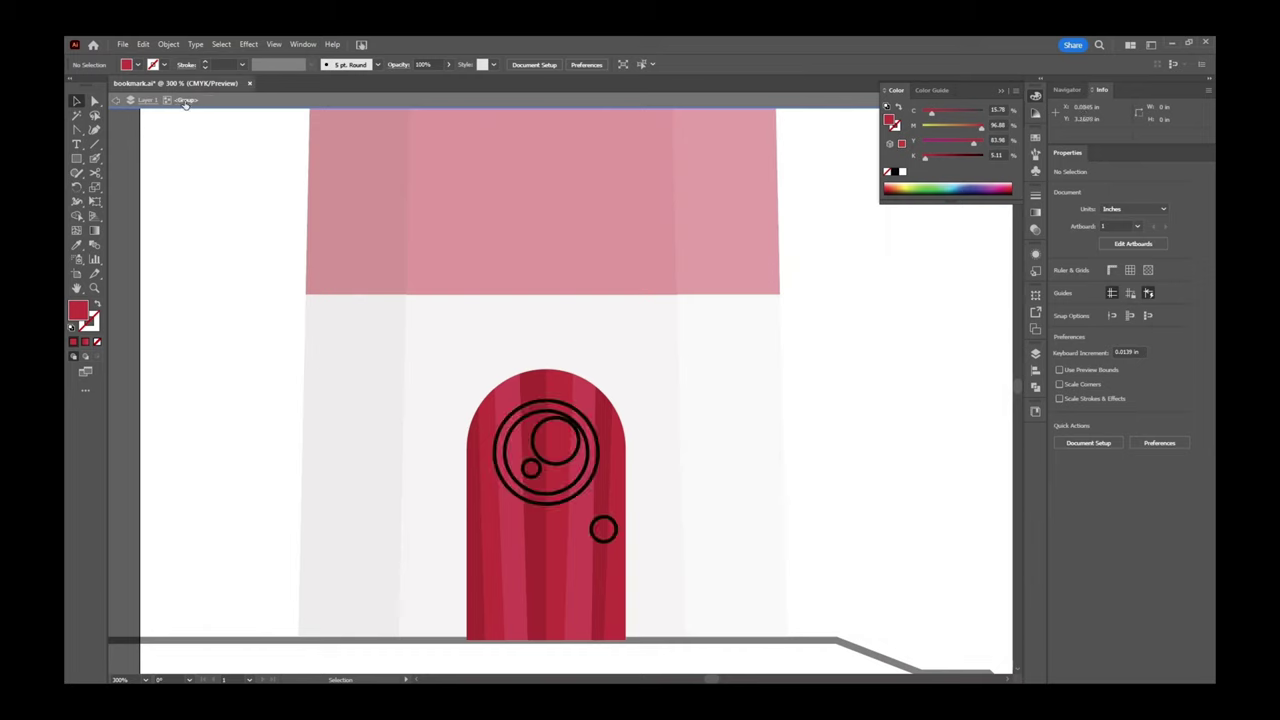
click(566, 409)
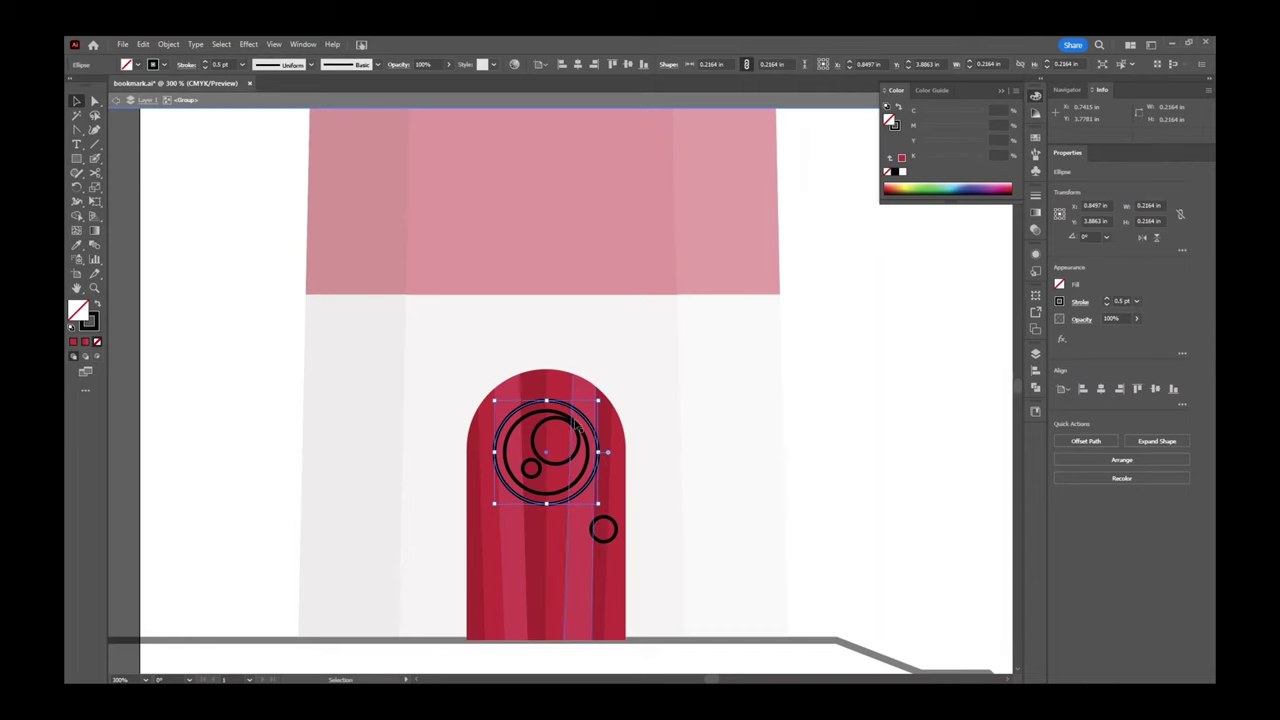
scroll(512, 421, up, 5)
scroll(508, 420, up, 15)
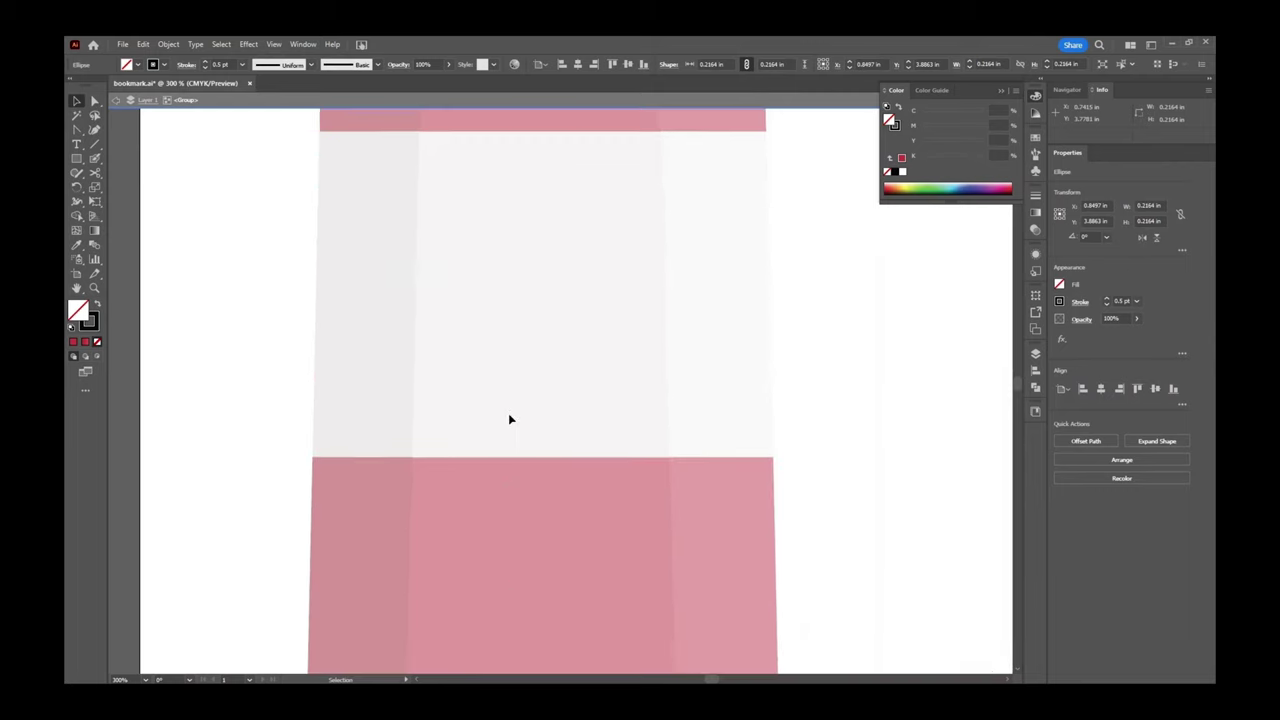
scroll(509, 419, up, 3)
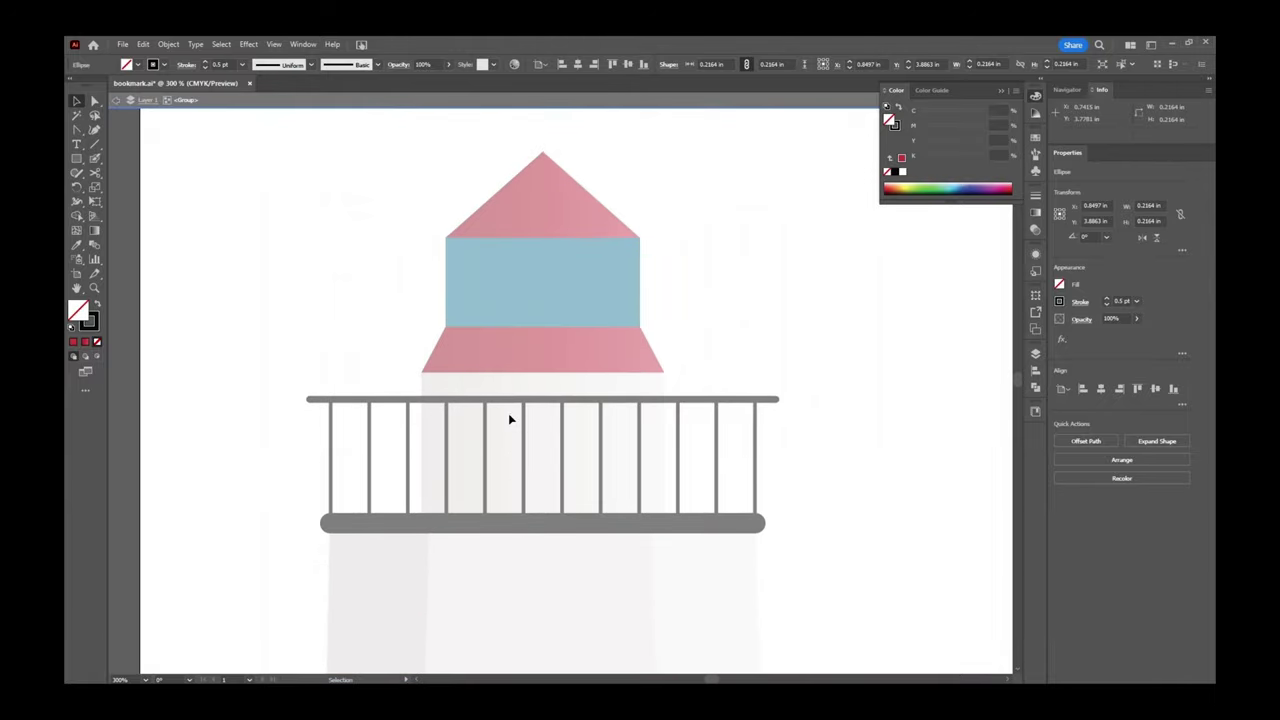
key(i)
click(541, 276)
scroll(513, 445, down, 6)
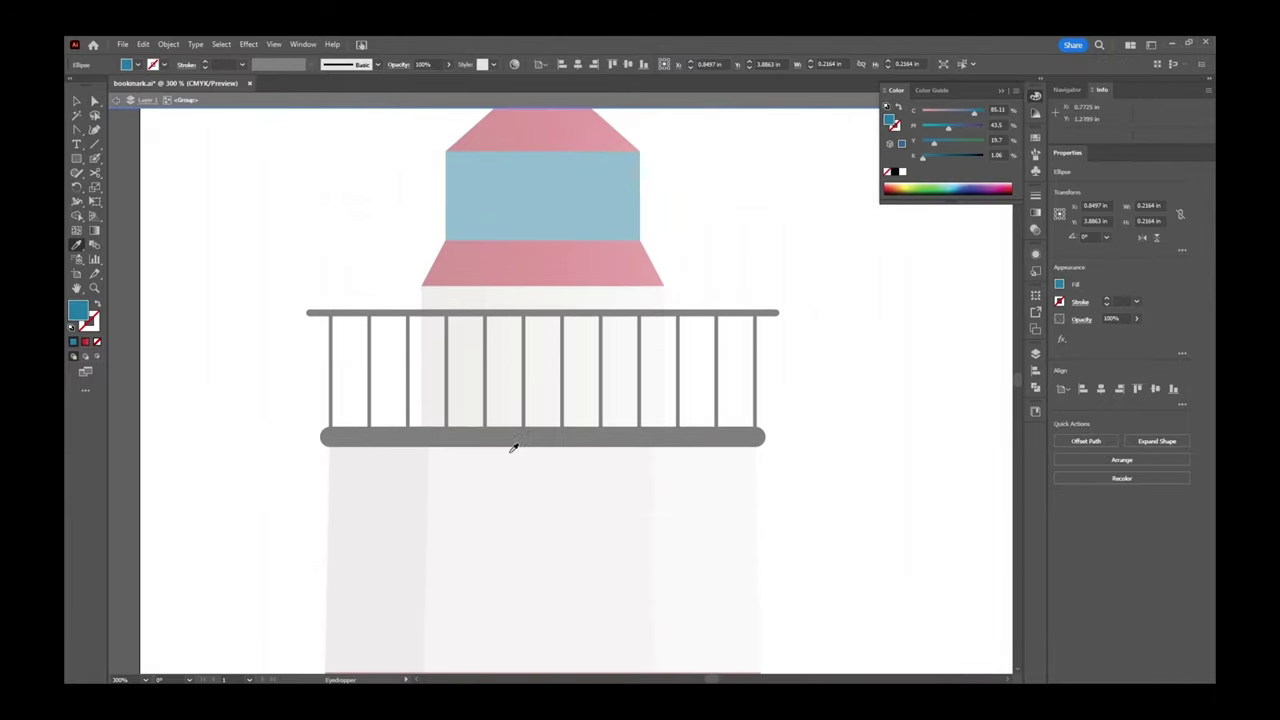
scroll(512, 452, down, 18)
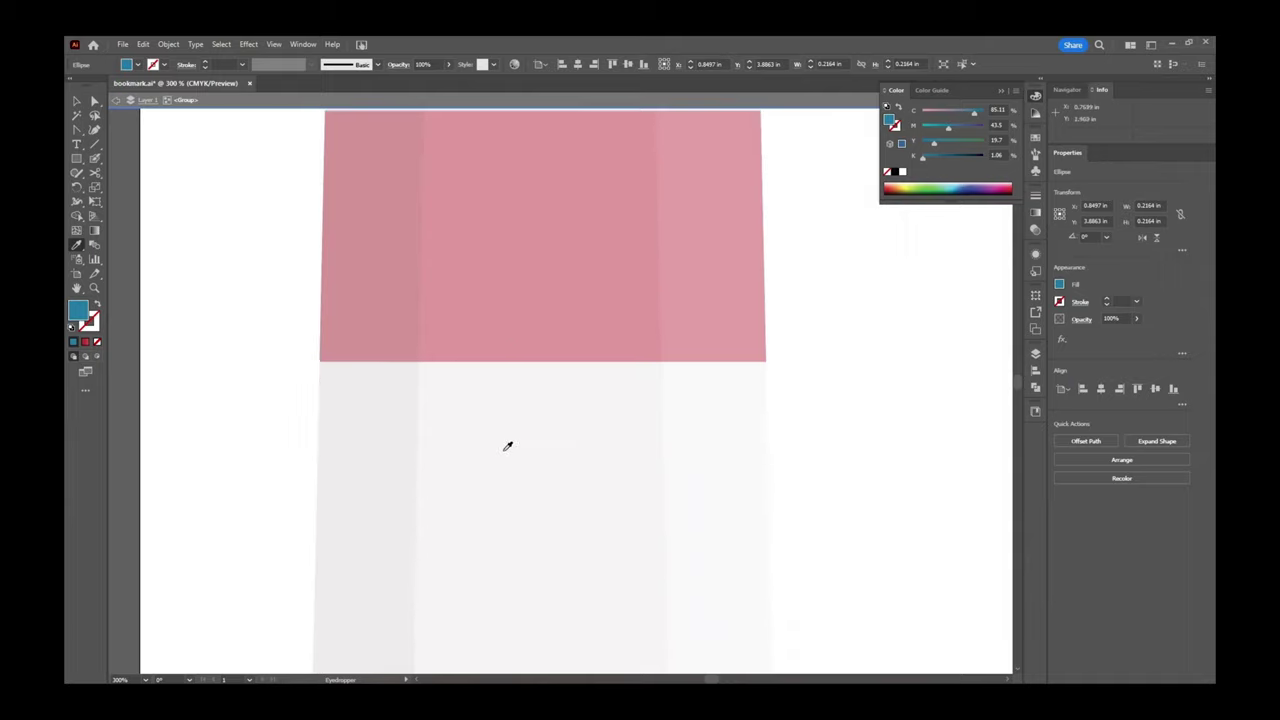
scroll(507, 445, down, 20)
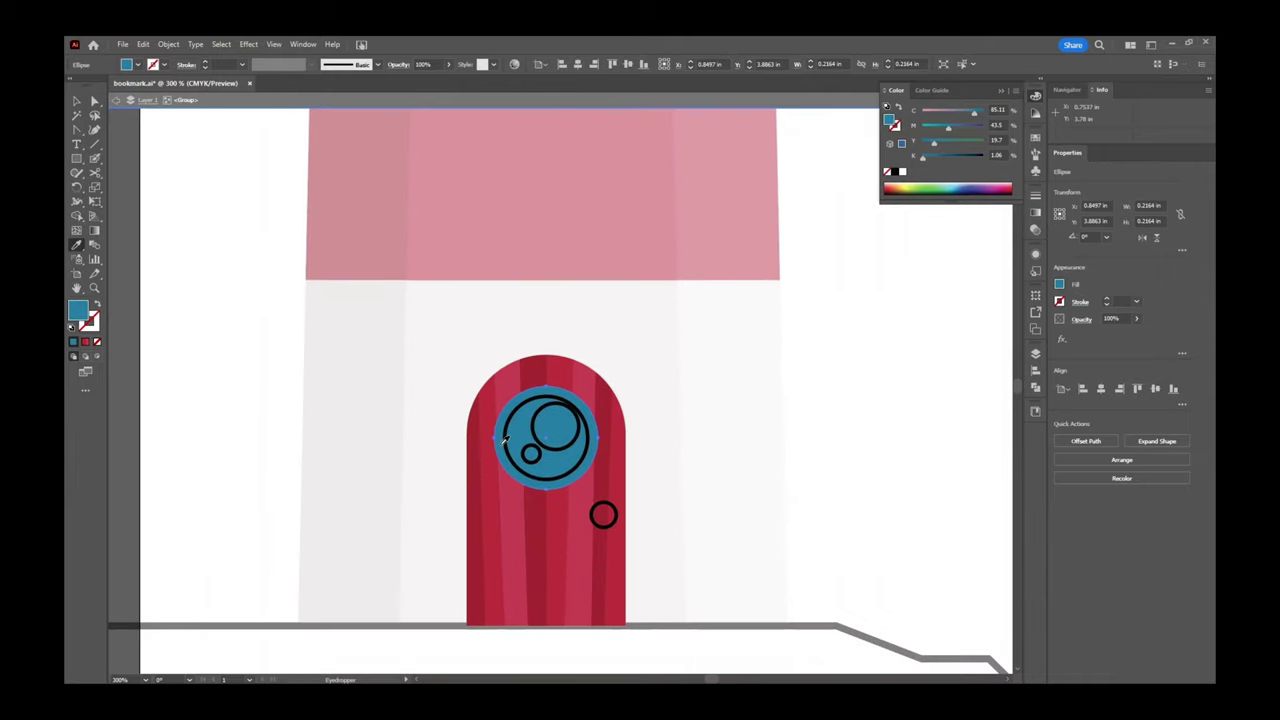
Fill the door window's inner circle with the lighter blue #2a96bc and no stroke.
key(v)
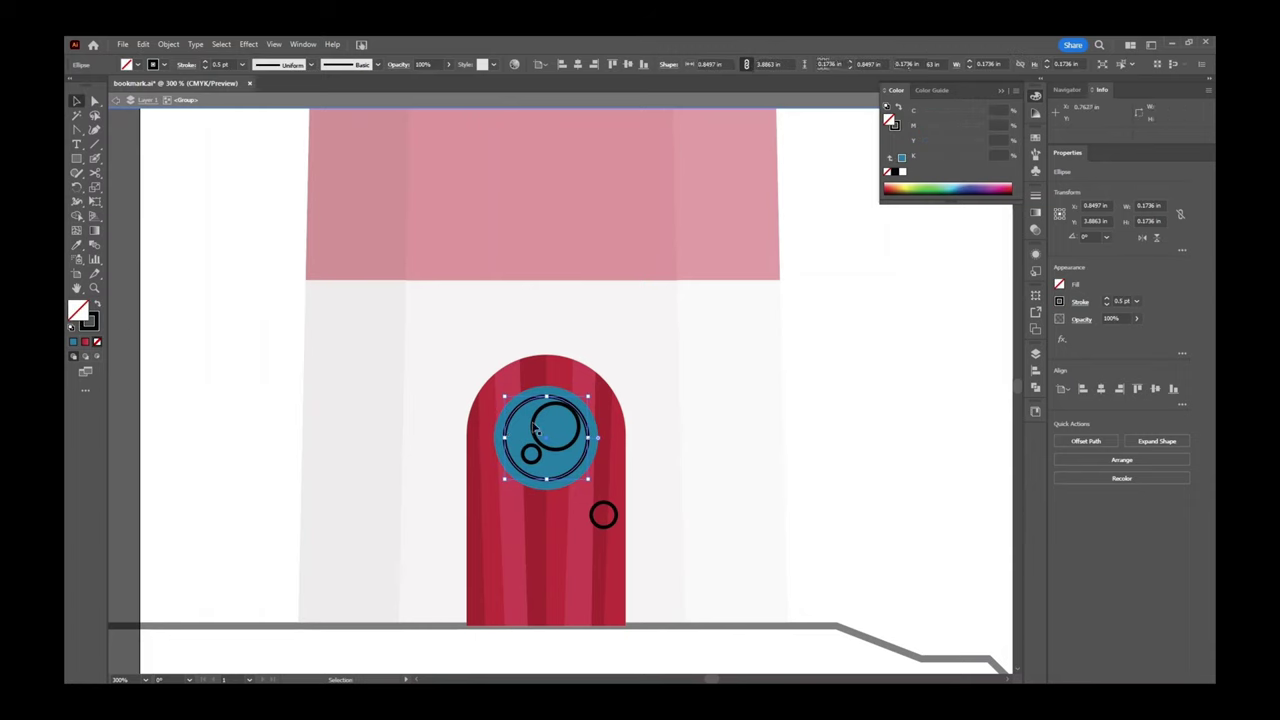
key(i)
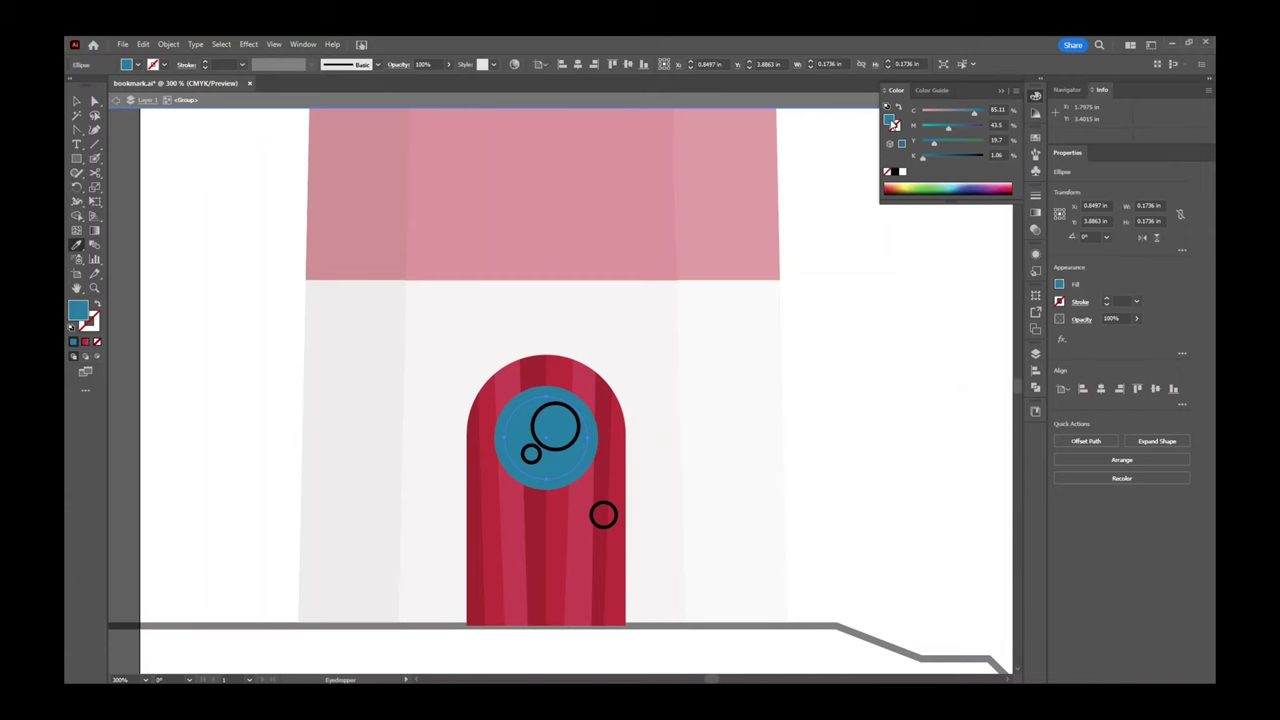
double_click(890, 119)
drag(760, 234, 757, 222)
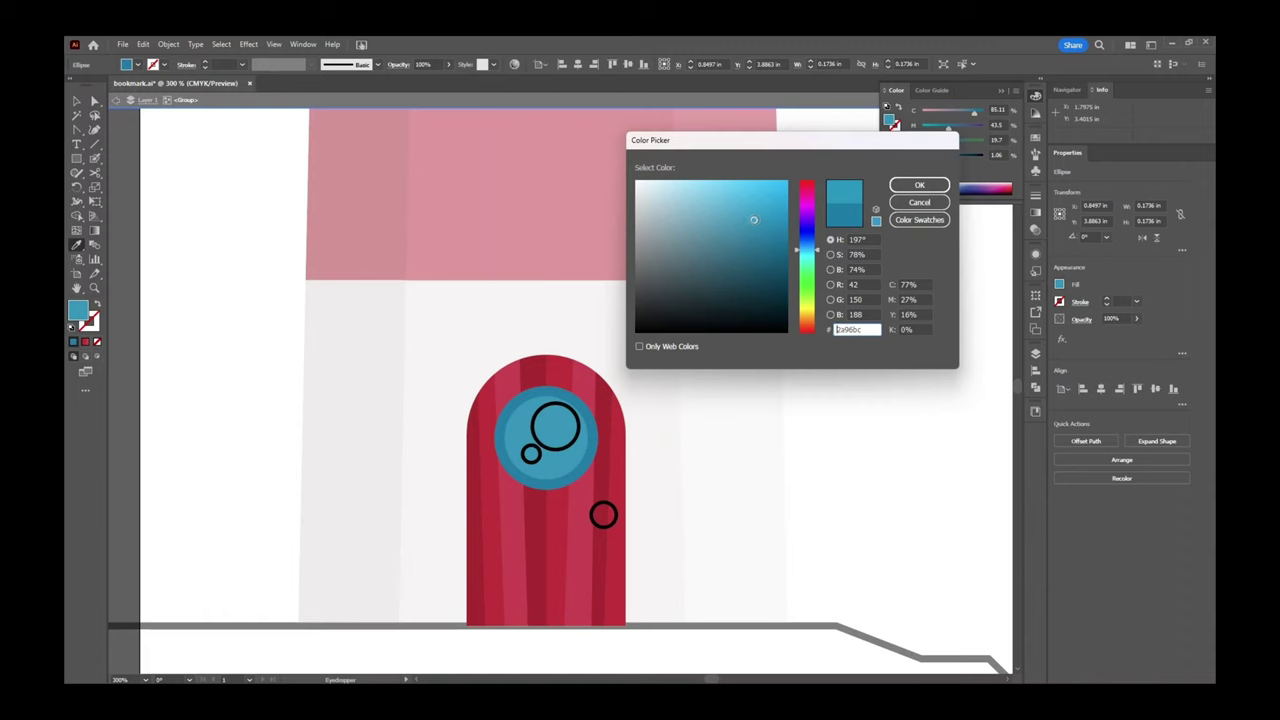
click(919, 185)
Remove the stroke from the two small highlight circles in the door window and fill them with white.
key(v)
click(571, 446)
shift+click(530, 455)
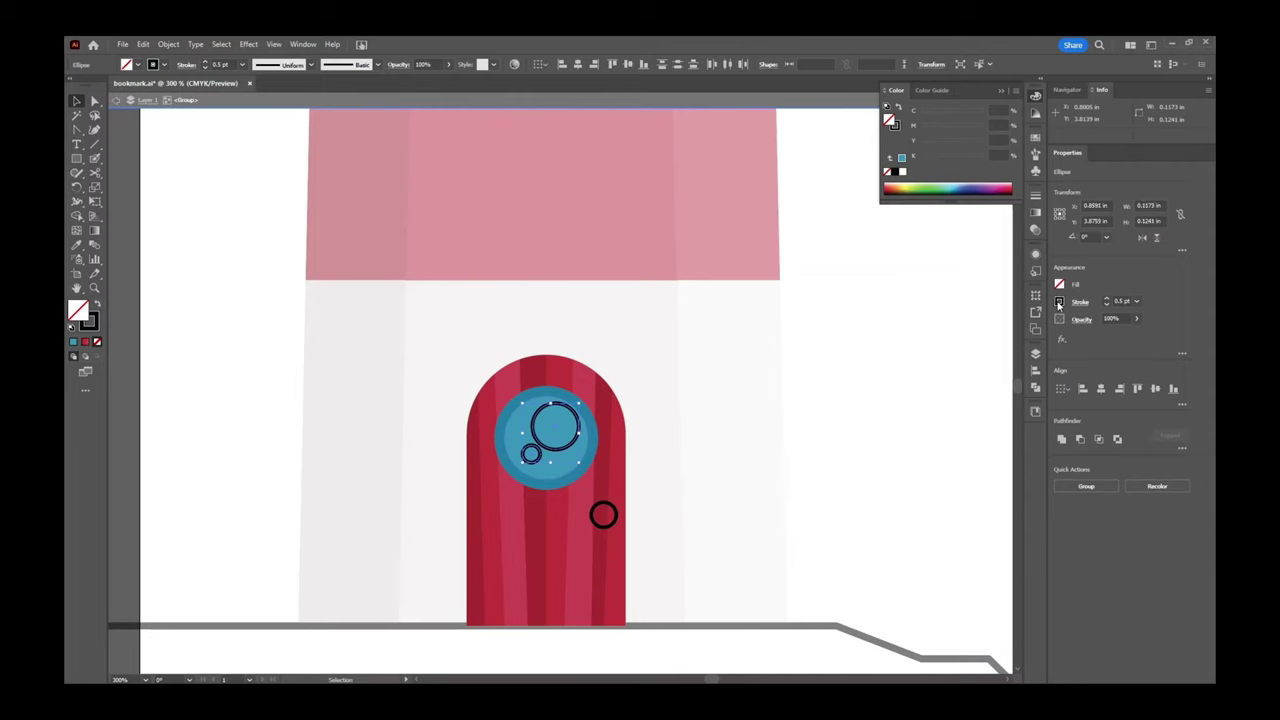
click(1059, 303)
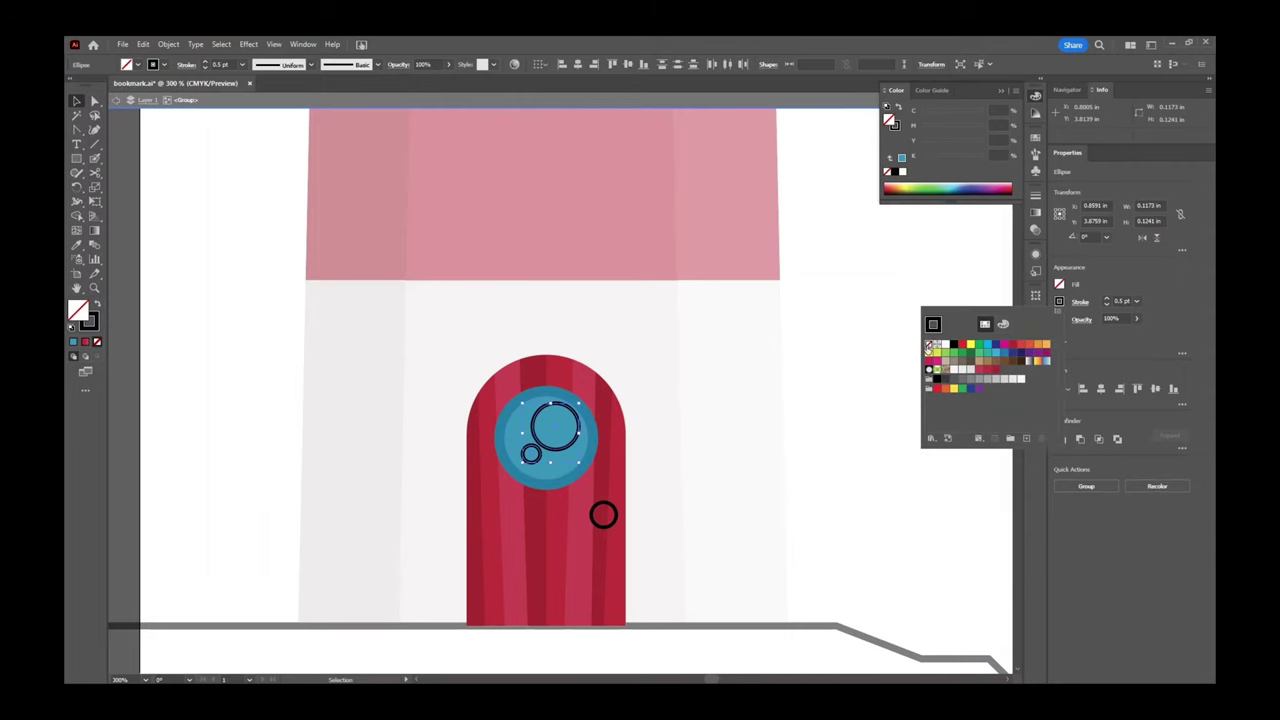
click(929, 345)
click(1059, 285)
click(1059, 285)
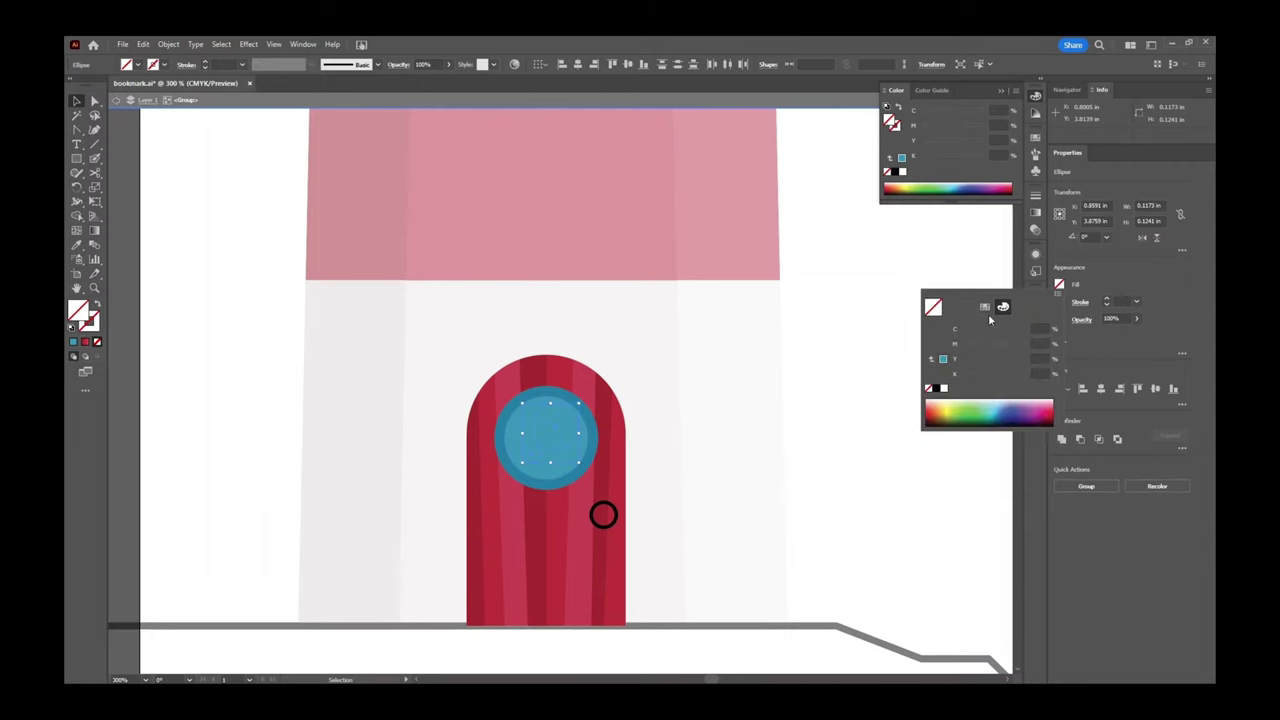
click(943, 390)
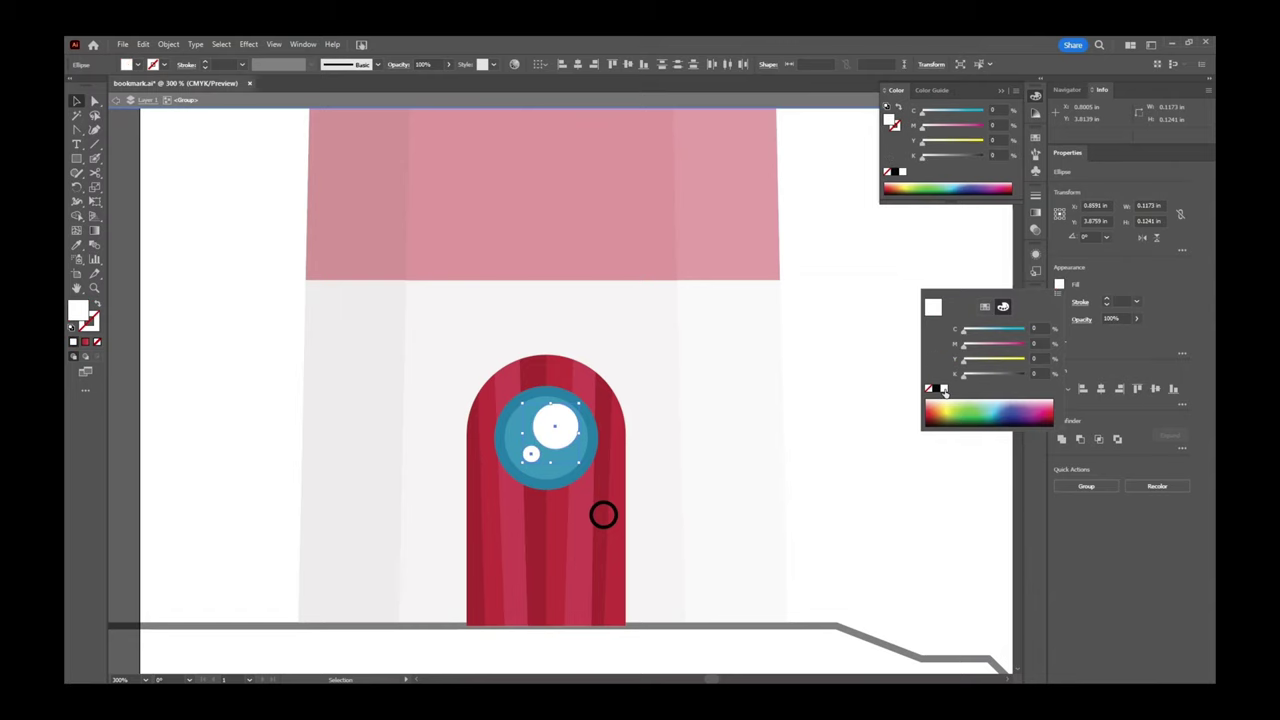
Select the doorknob circle on the door and remove its stroke.
click(603, 514)
drag(598, 509, 609, 520)
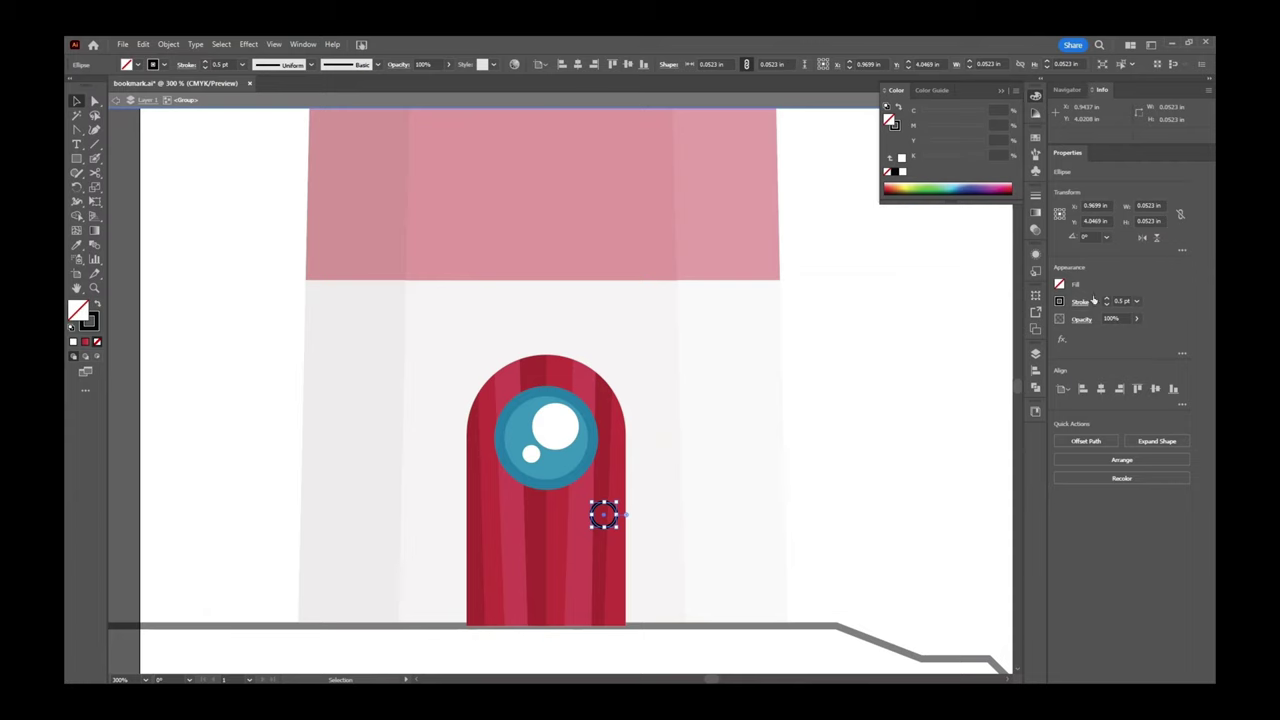
click(1058, 303)
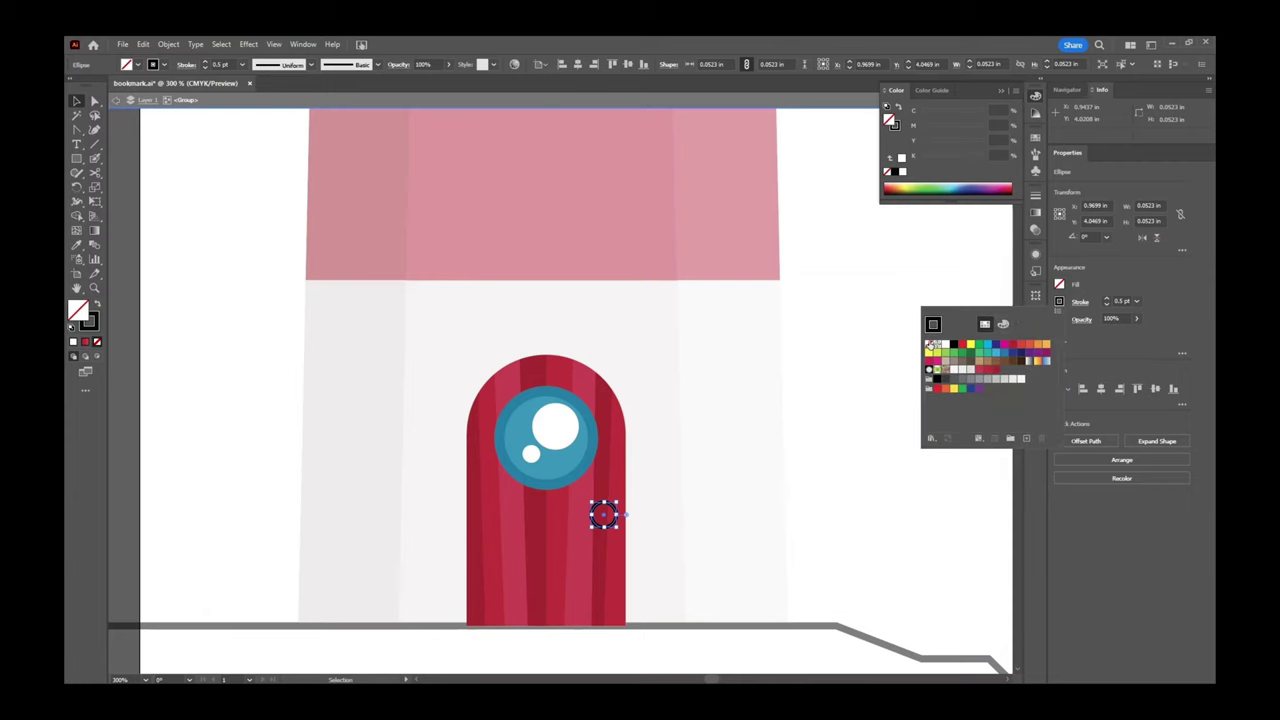
click(930, 344)
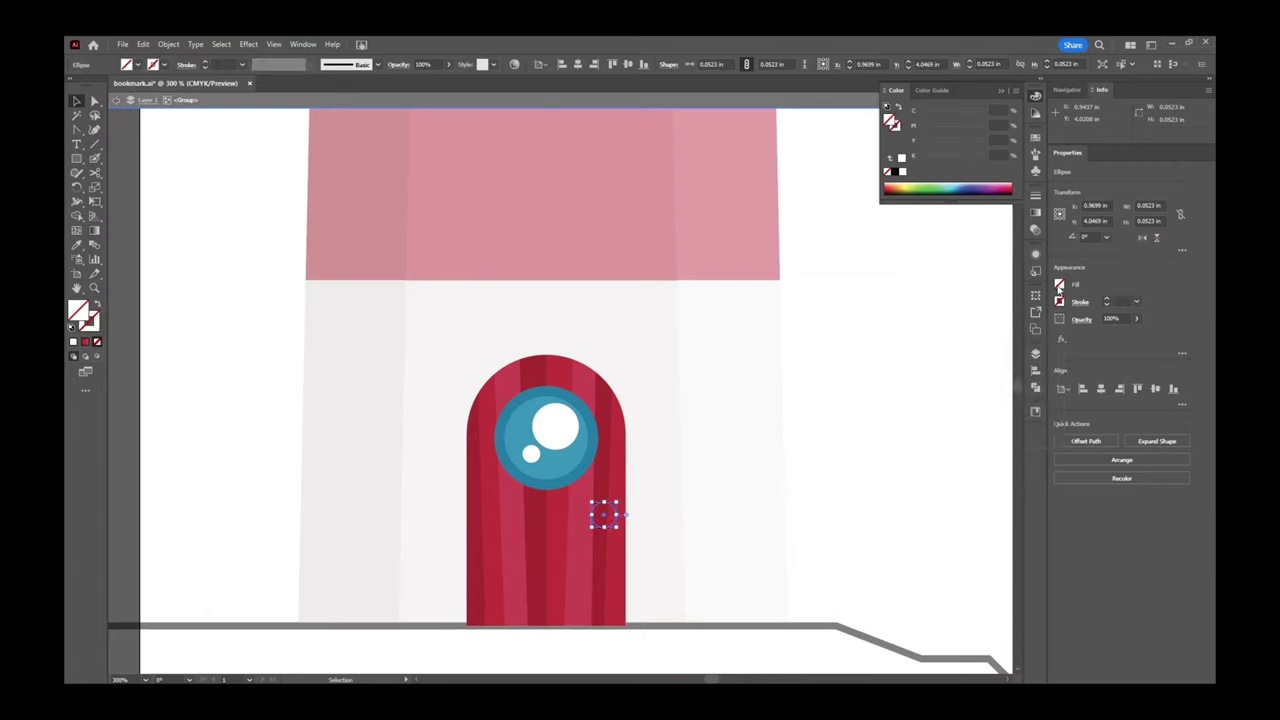
Fill the doorknob with the tan color #d18c54 and return from the door group to the full artwork.
double_click(891, 121)
drag(816, 314, 811, 326)
mouse_move(730, 255)
mouse_down()
mouse_move(729, 192)
mouse_move(747, 203)
mouse_up()
drag(813, 330, 810, 325)
mouse_move(748, 203)
mouse_down()
mouse_move(751, 252)
mouse_move(737, 249)
mouse_up()
click(806, 322)
drag(806, 322, 806, 326)
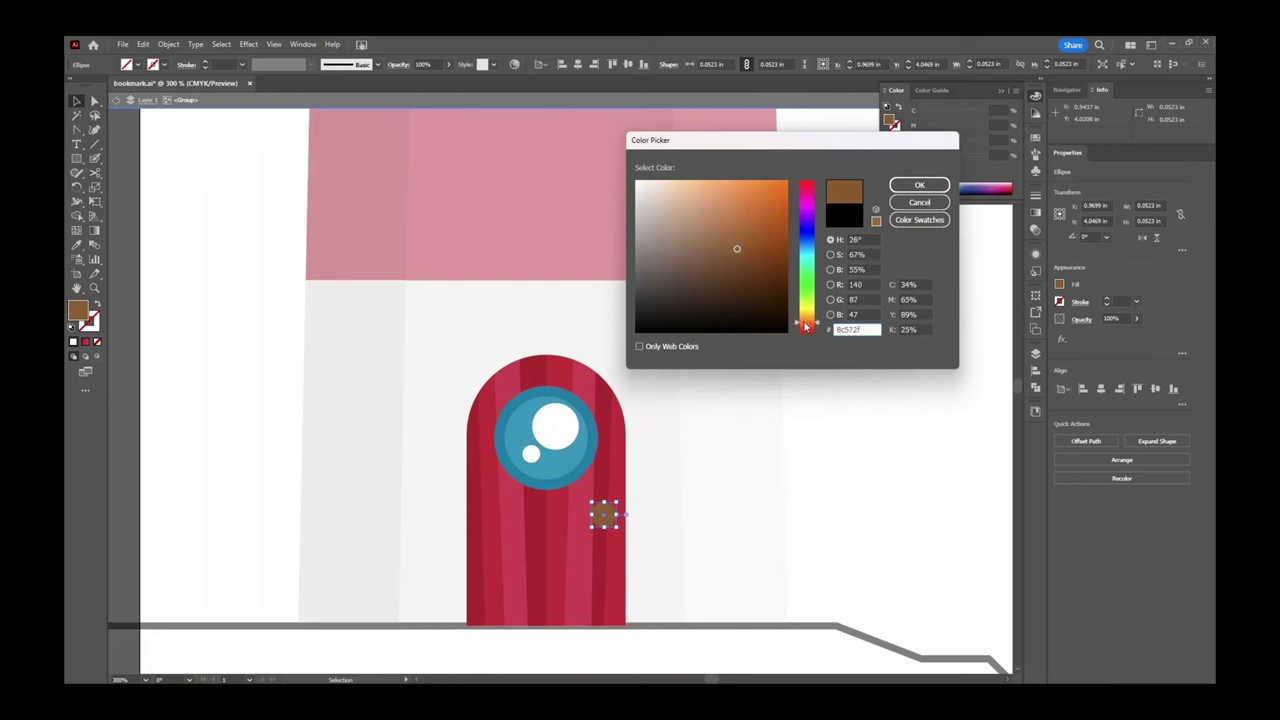
mouse_move(737, 249)
mouse_down()
mouse_move(732, 203)
mouse_move(722, 206)
mouse_move(745, 212)
mouse_move(727, 207)
mouse_up()
drag(809, 322, 810, 324)
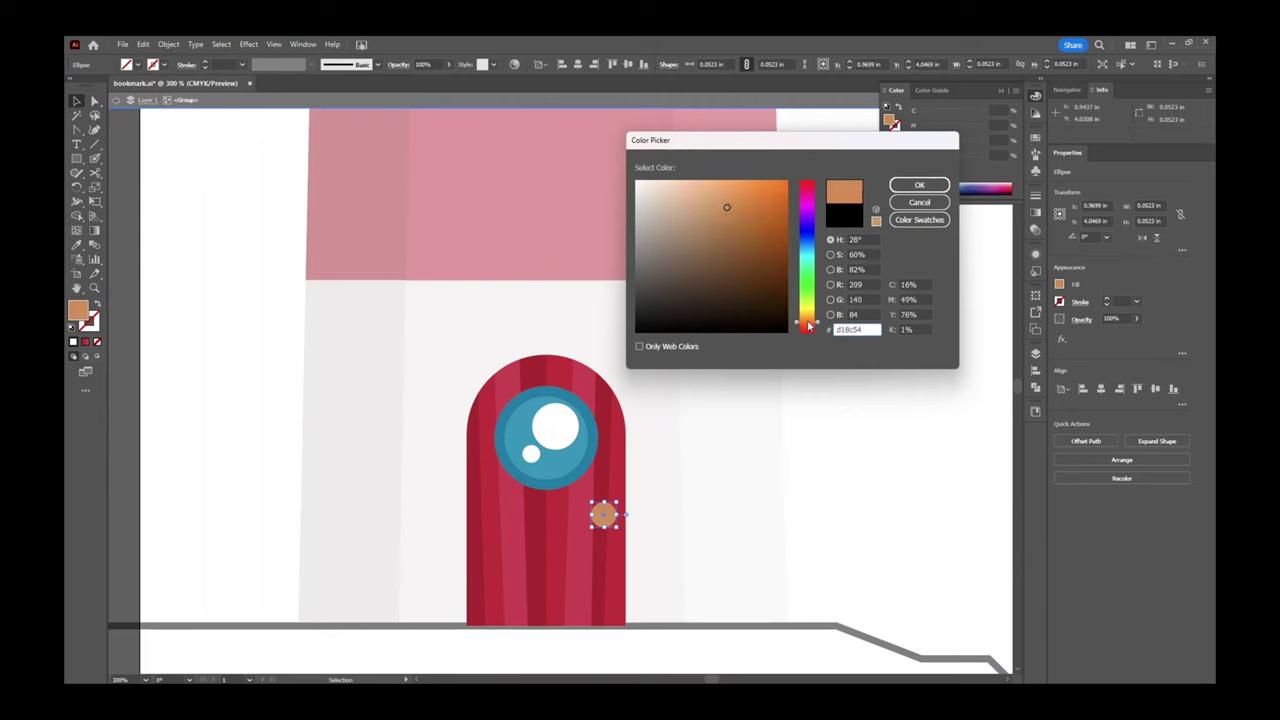
click(919, 185)
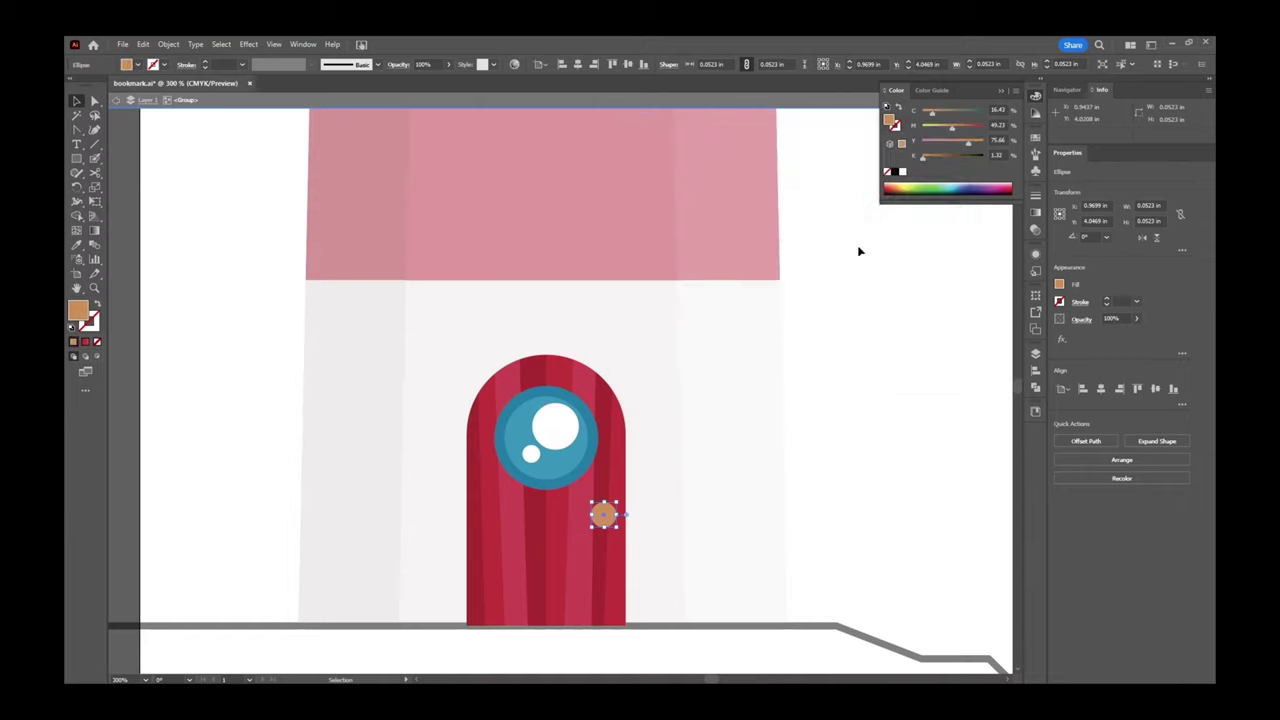
click(117, 102)
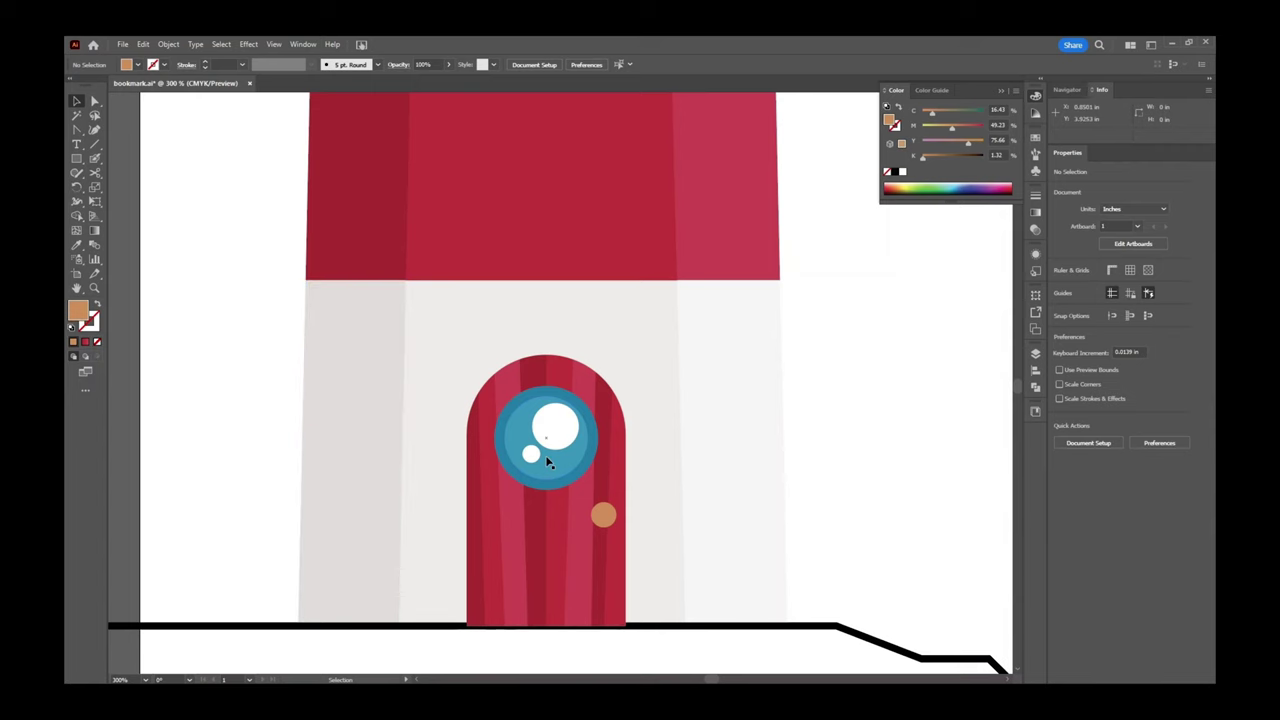
Select the whole door group and nudge it very slightly down at the lighthouse base.
click(517, 491)
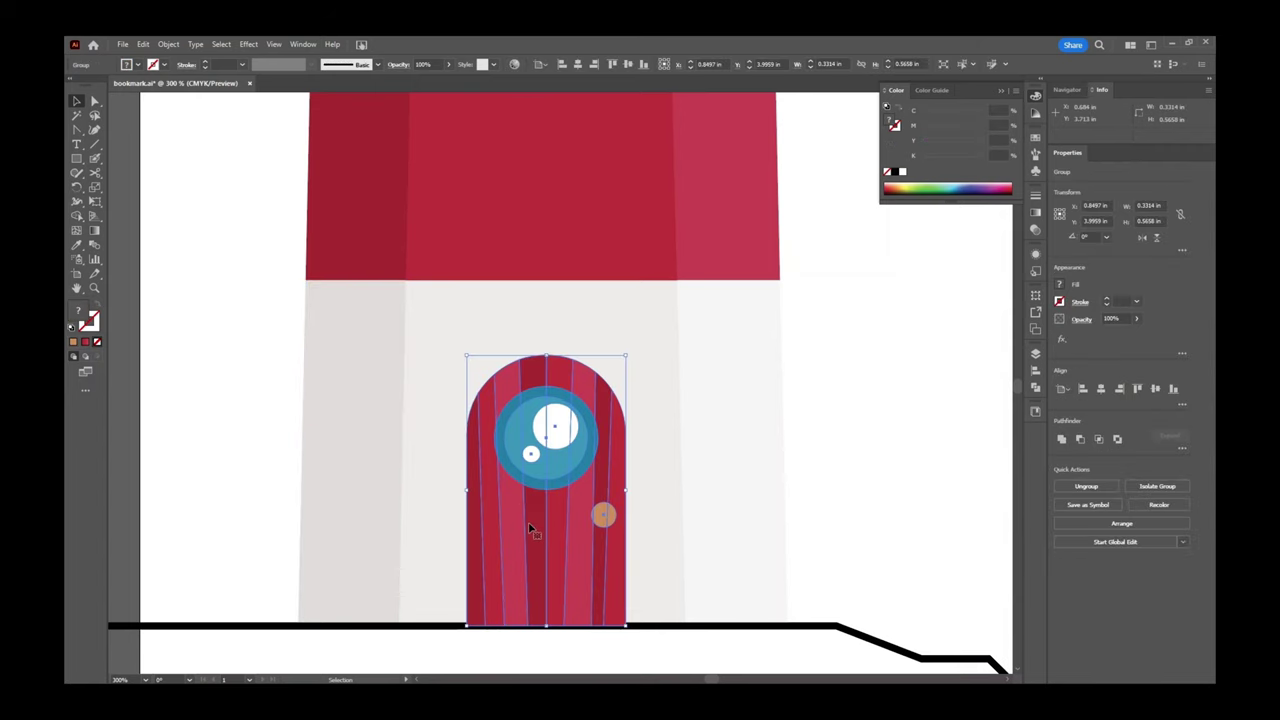
click(249, 494)
mouse_move(534, 537)
mouse_down()
mouse_move(537, 523)
mouse_move(533, 538)
mouse_up()
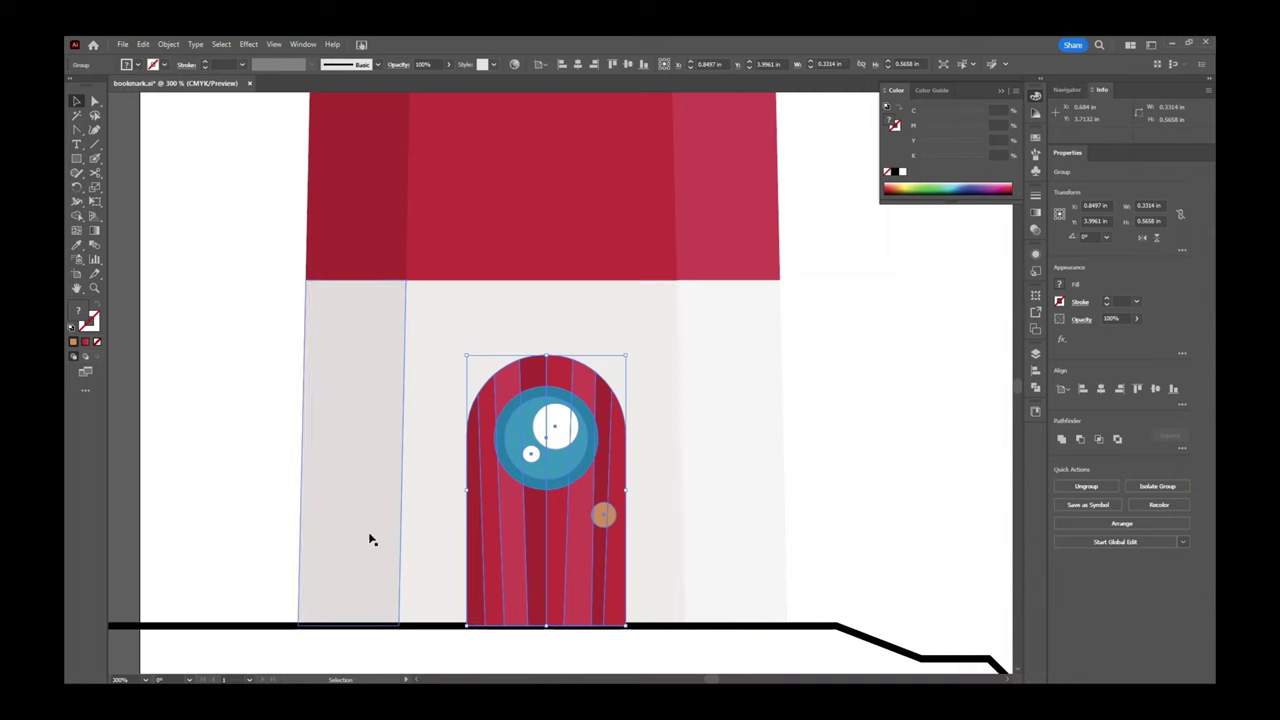
Move the blue arched window group from beside the artboard onto the lighthouse tower.
key(a)
key(ctrl+minus)
key(ctrl+minus)
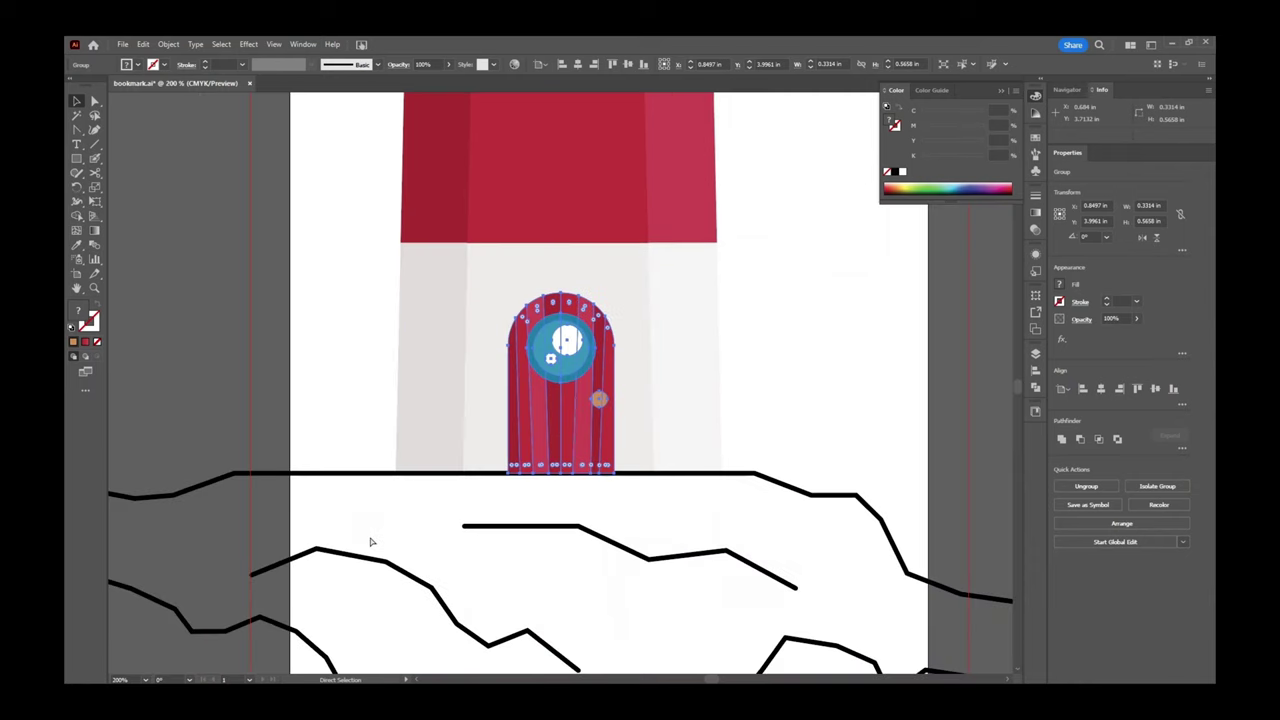
drag(246, 397, 325, 573)
drag(339, 451, 297, 554)
drag(184, 231, 670, 562)
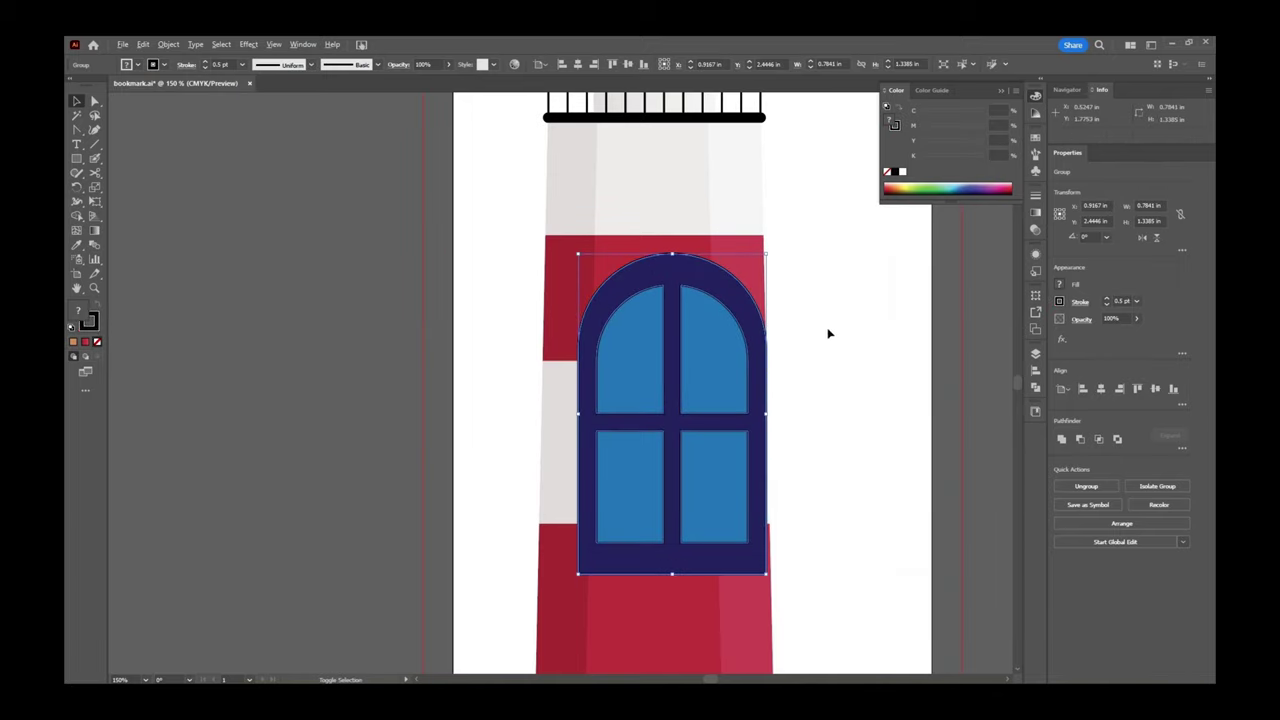
Scale the arched window down to about 0.32 by 0.54 in and center it in the red stripe above the door.
drag(768, 255, 721, 329)
drag(651, 580, 609, 431)
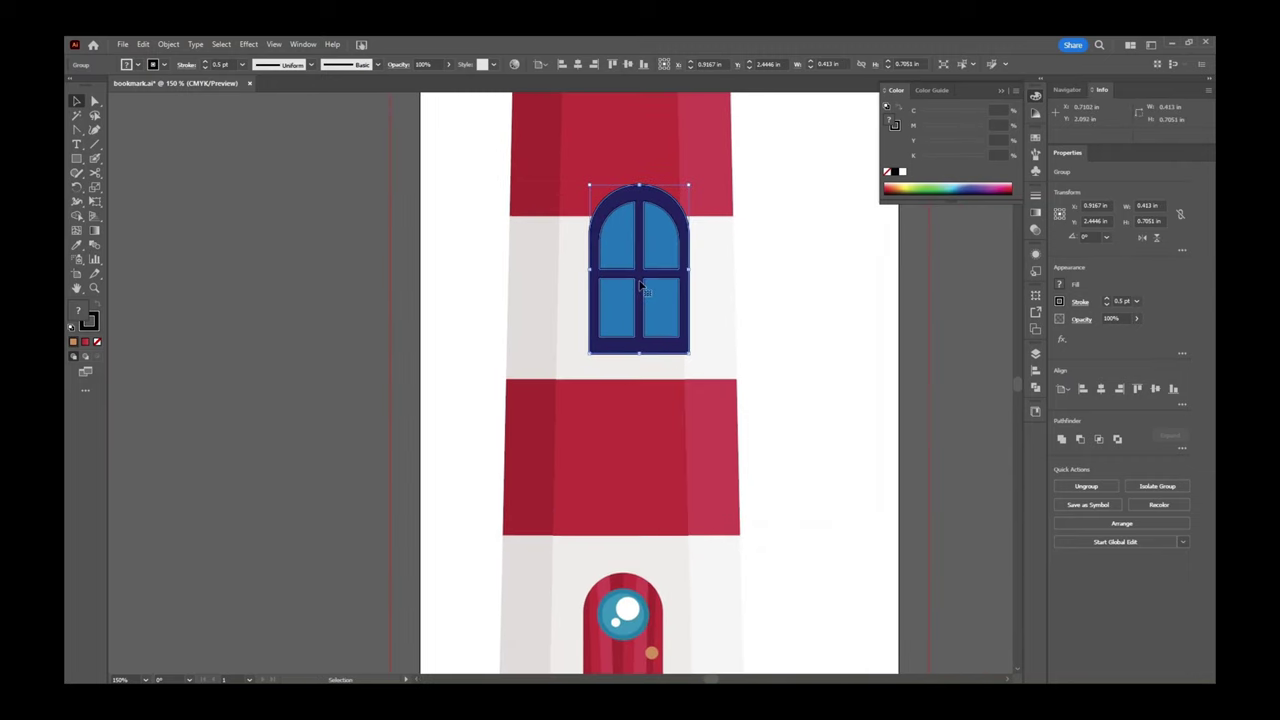
drag(631, 270, 626, 451)
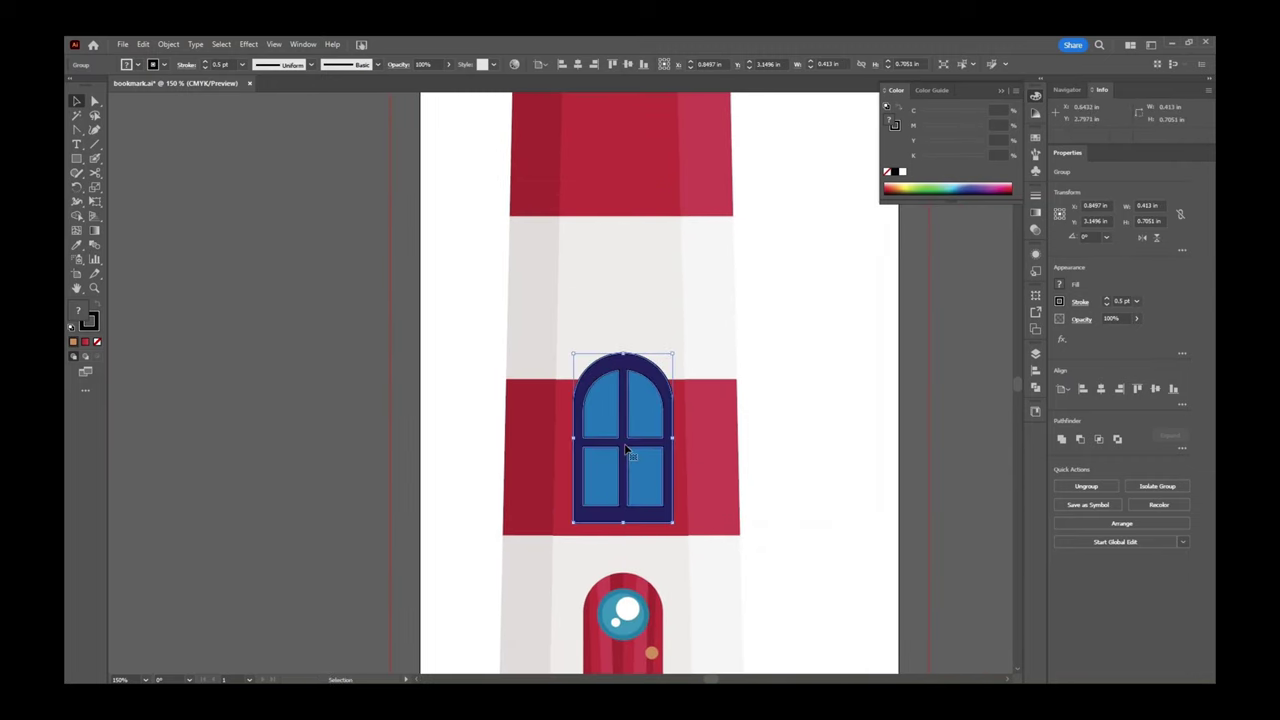
drag(673, 354, 622, 406)
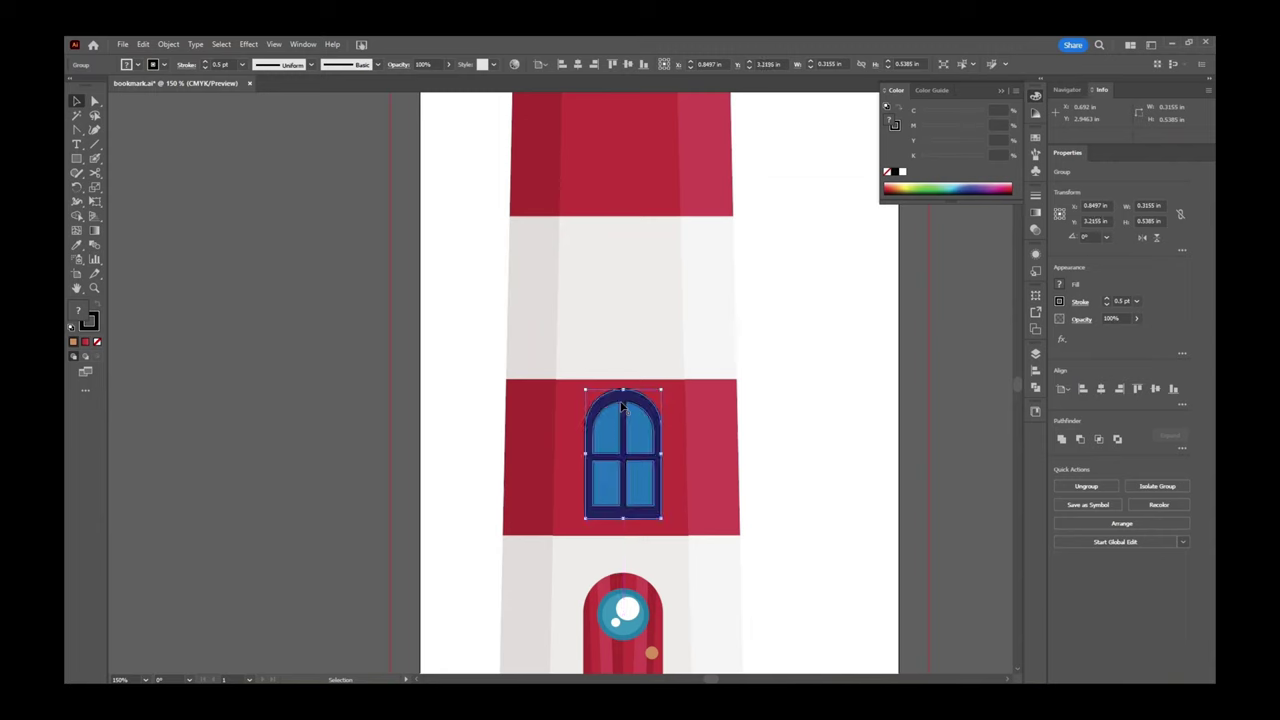
Isolate the window group and give its frame the strokeless dark red sampled from the stripe's shaded side.
double_click(624, 403)
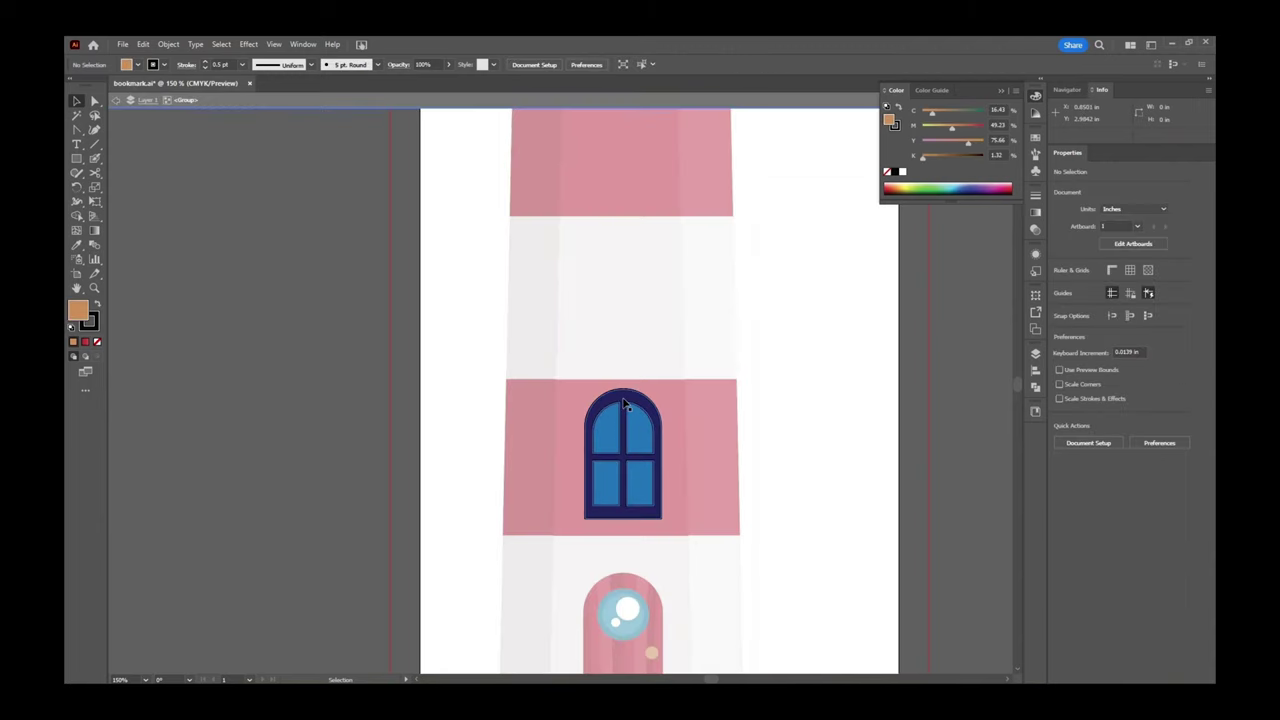
click(624, 403)
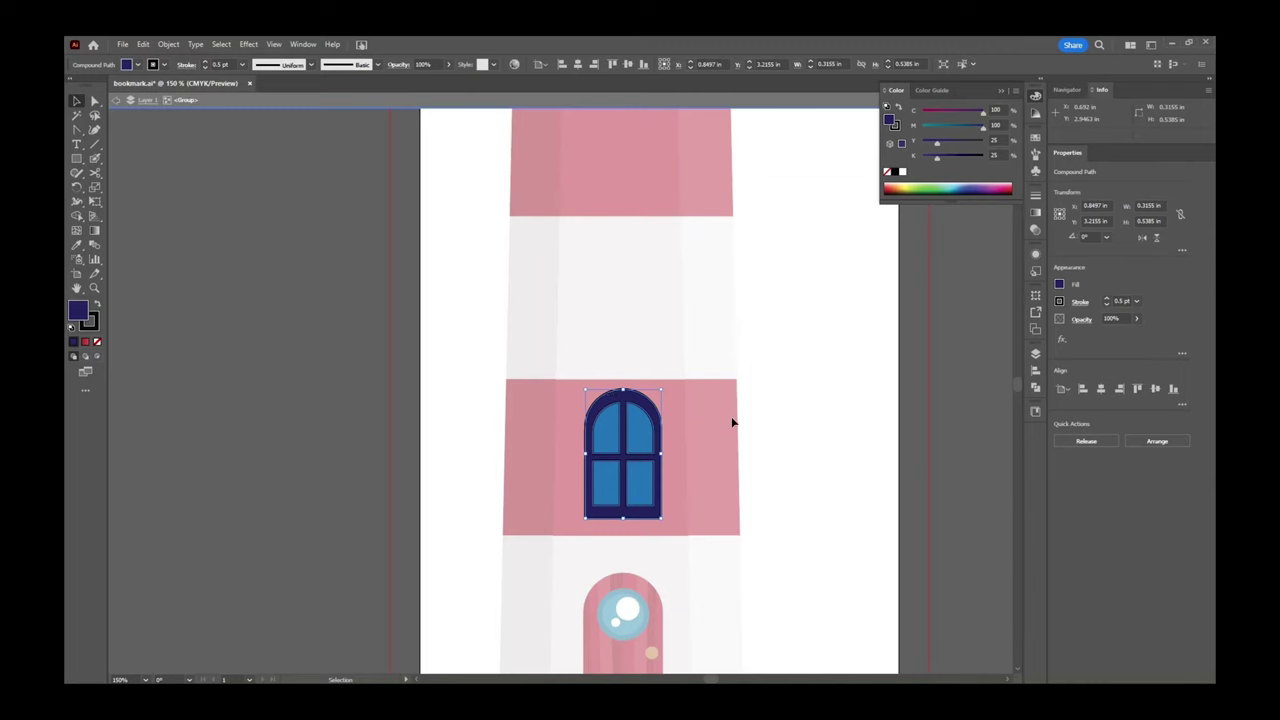
key(i)
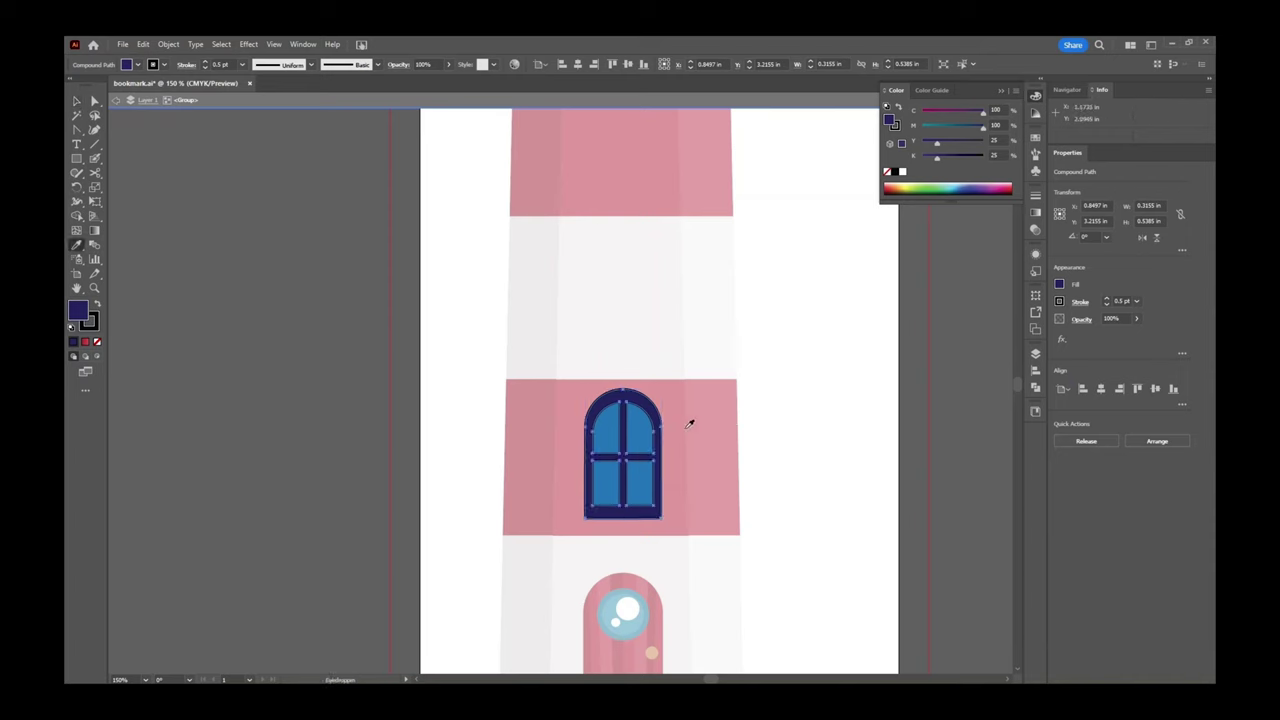
click(542, 410)
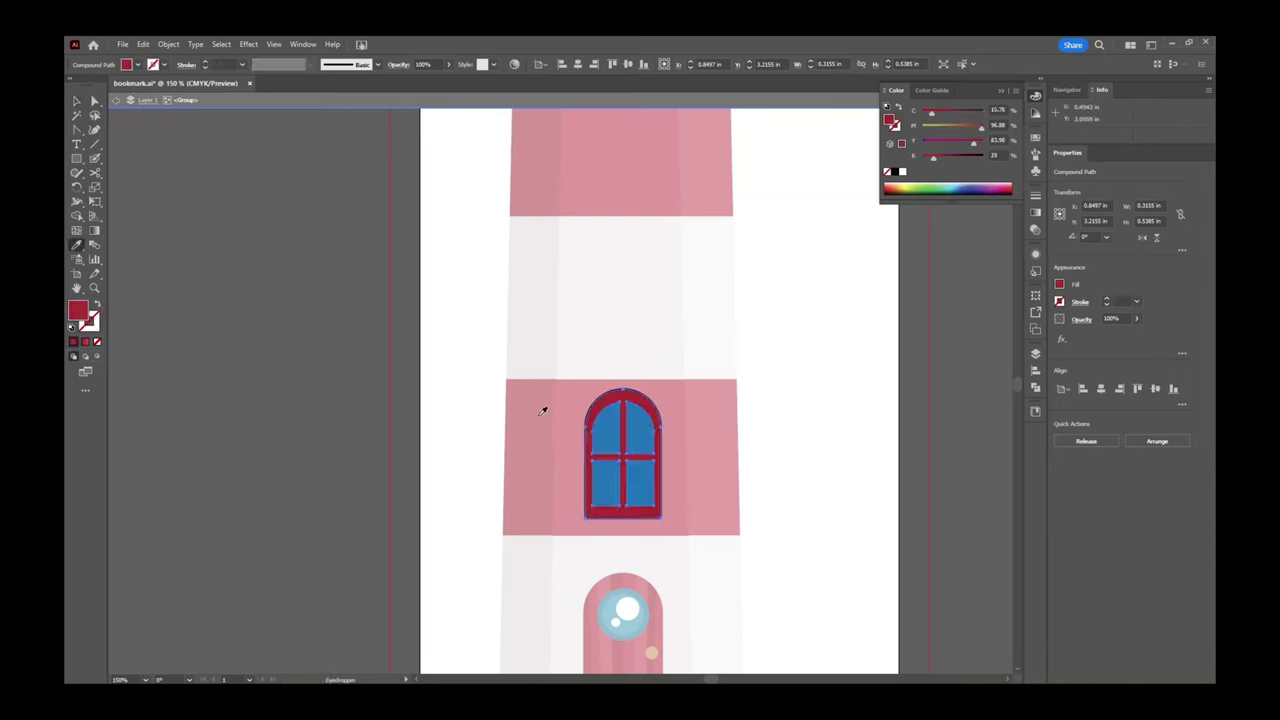
Recolor the window panes with the darker blue sampled from the door window's outer ring, and leave the group.
key(v)
click(637, 432)
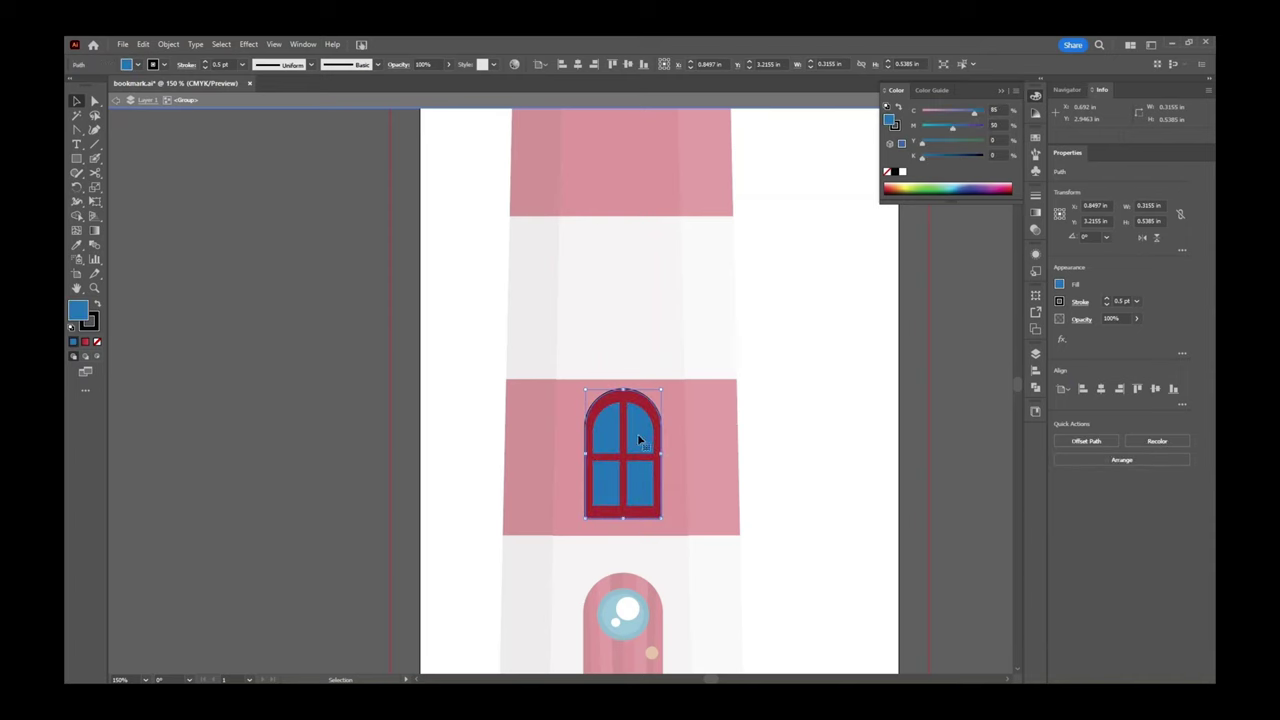
key(i)
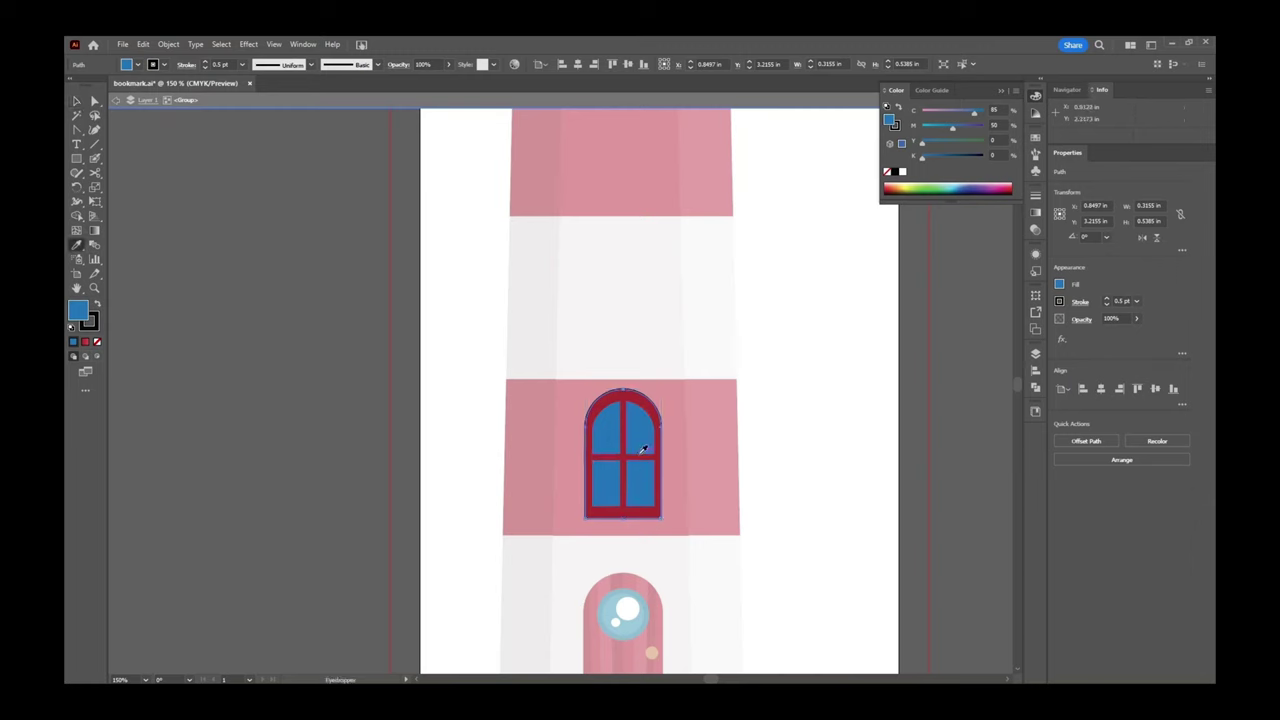
click(614, 609)
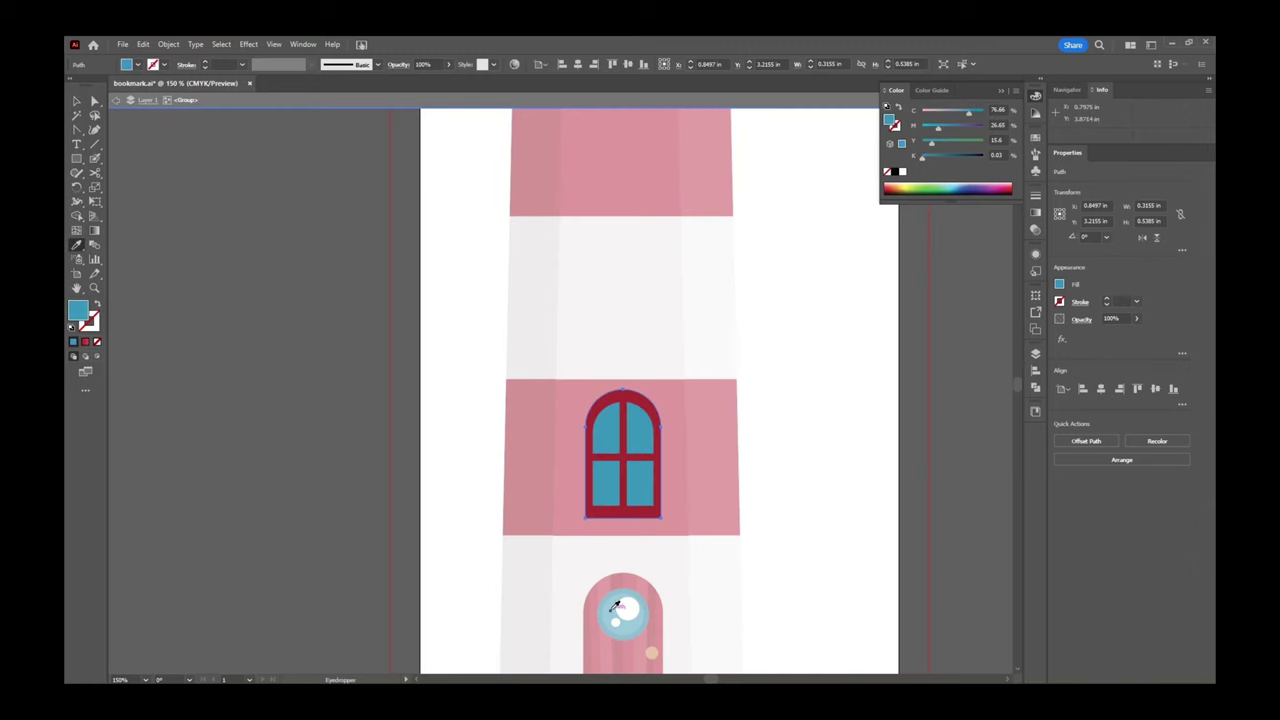
click(614, 591)
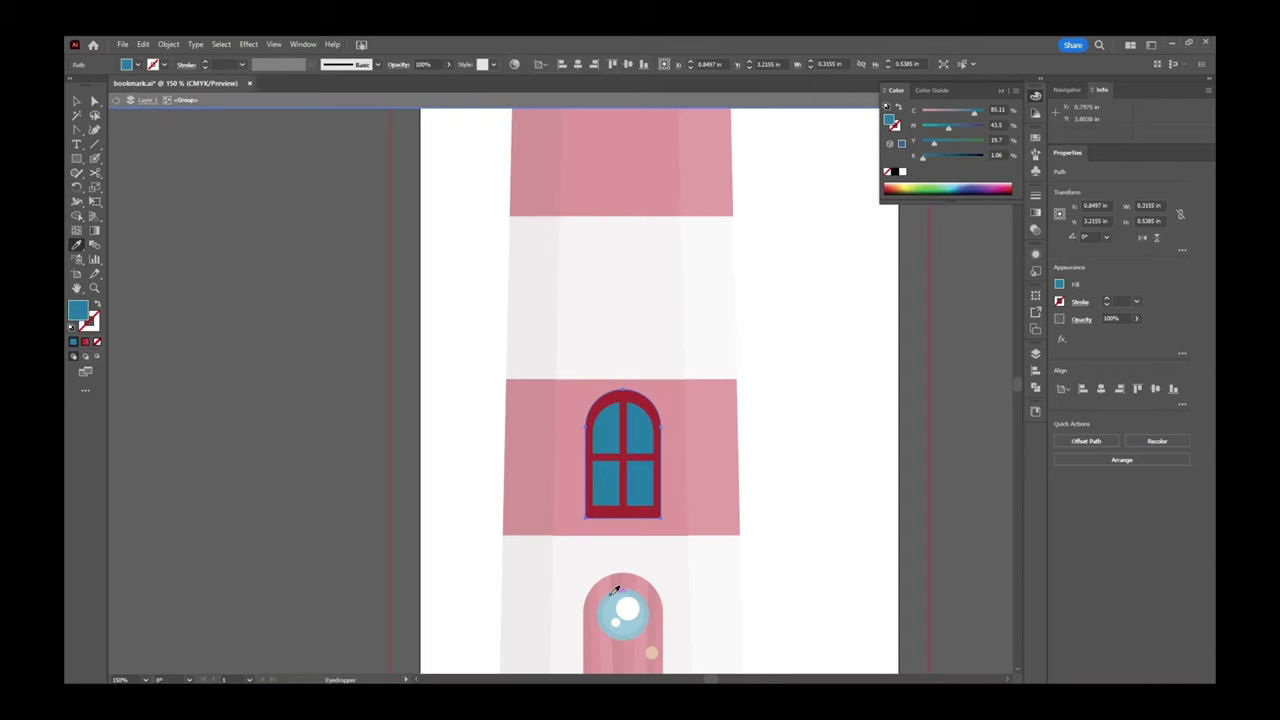
key(v)
click(116, 101)
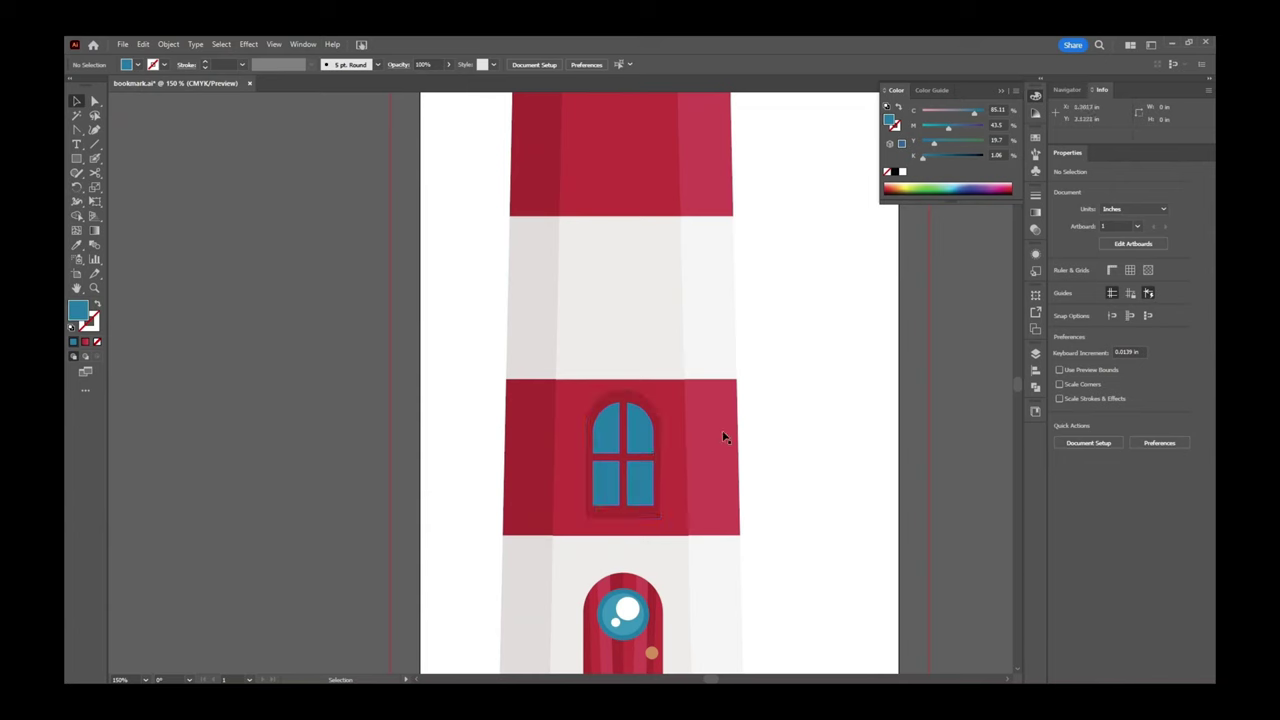
Darken the window frame's red fill by raising its black value to 40%, and leave the group.
double_click(638, 402)
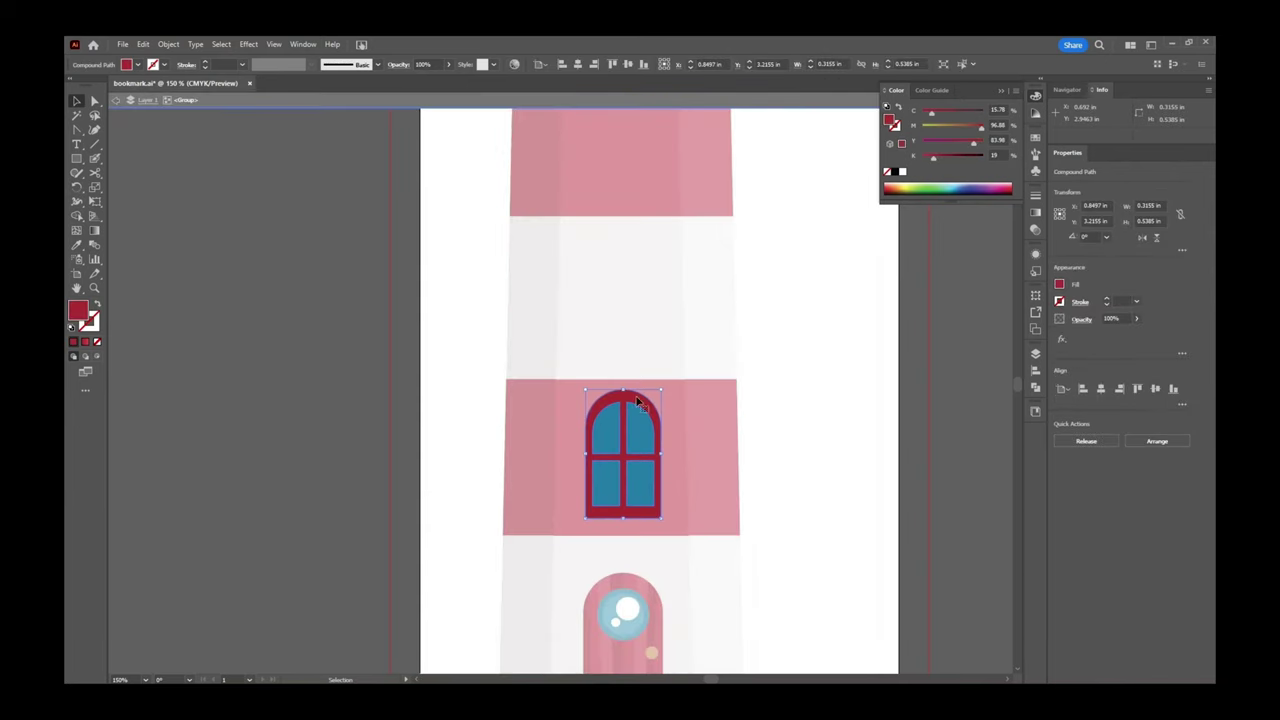
click(1061, 285)
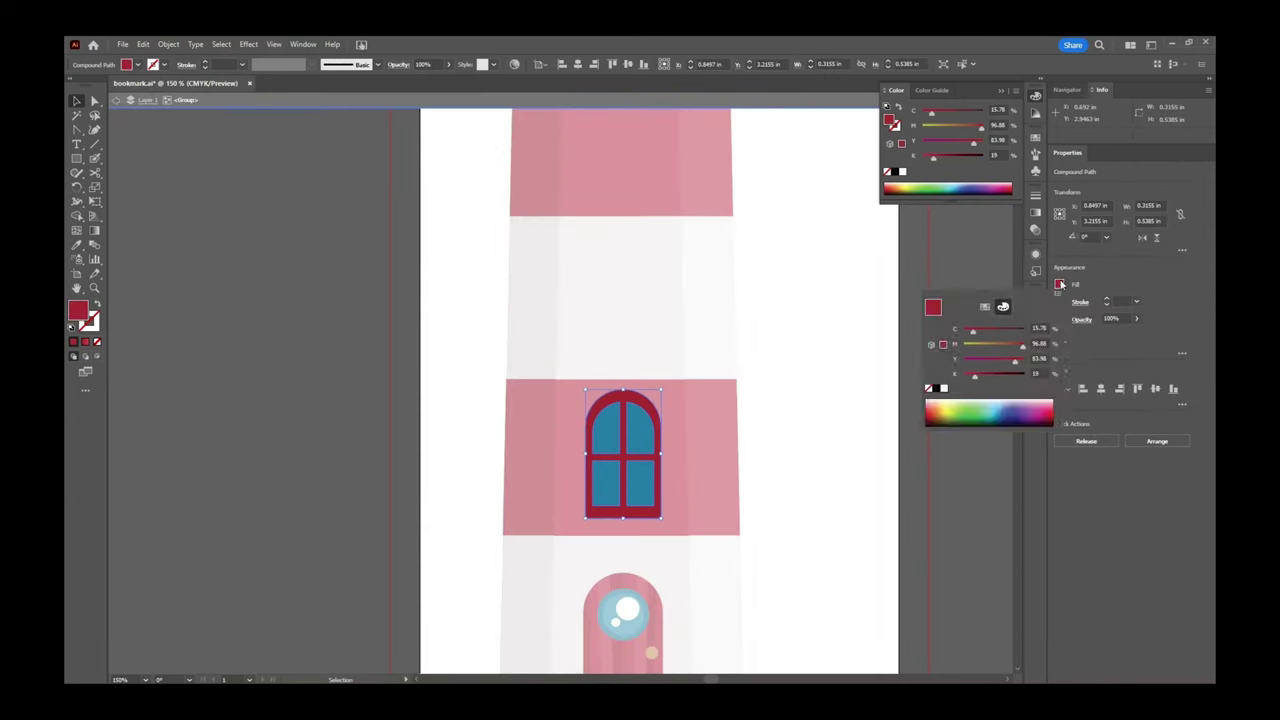
click(945, 157)
drag(938, 162, 940, 160)
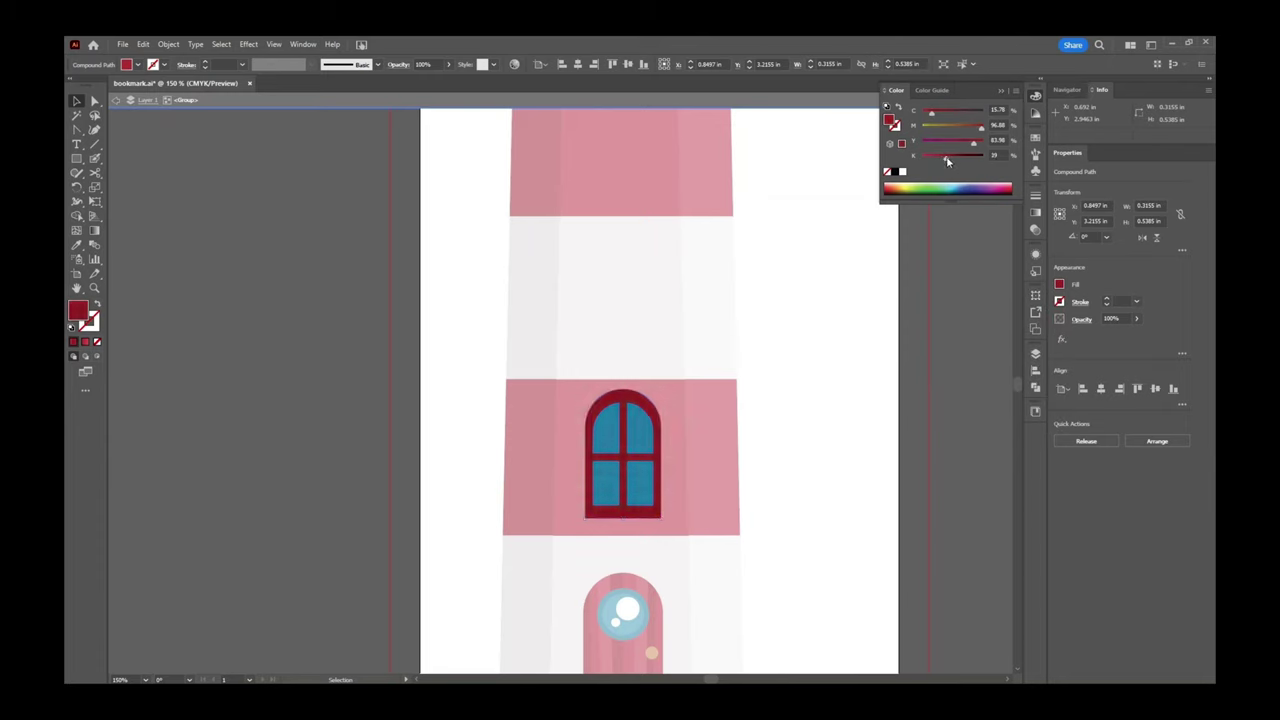
click(115, 102)
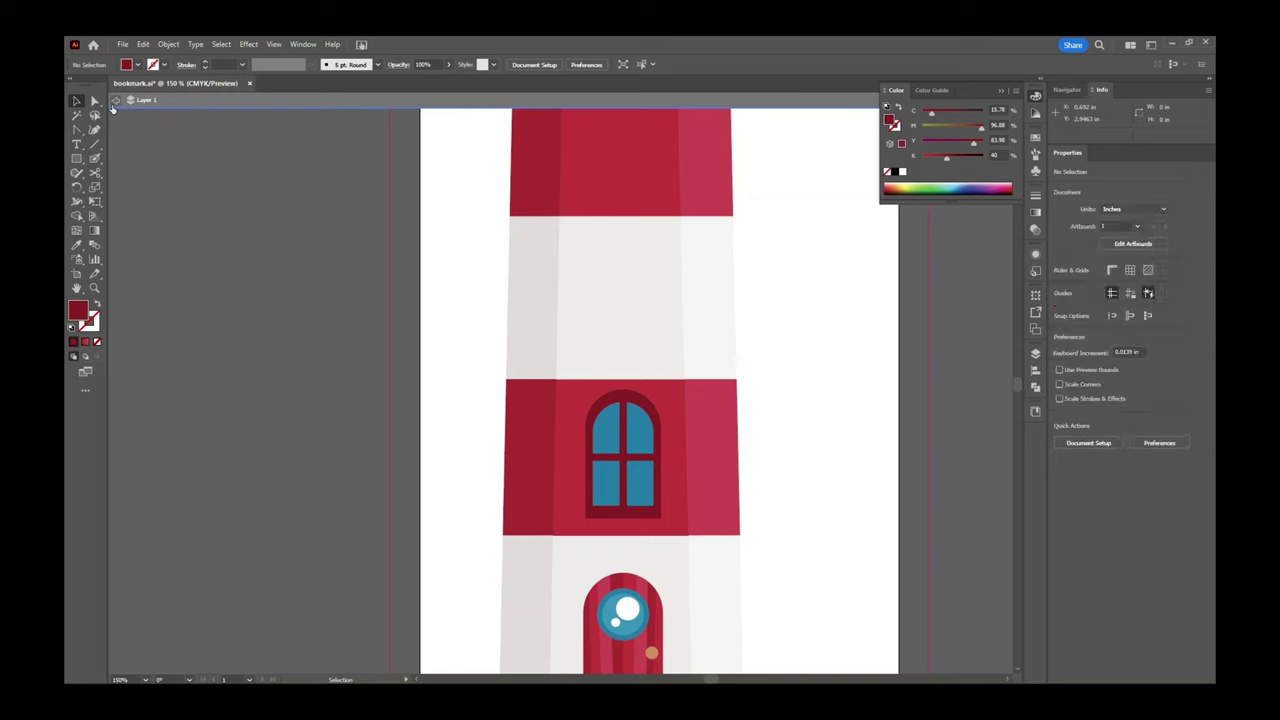
Select the anchor points along the upper red stripe's top edge and nudge them upward.
drag(709, 365, 611, 268)
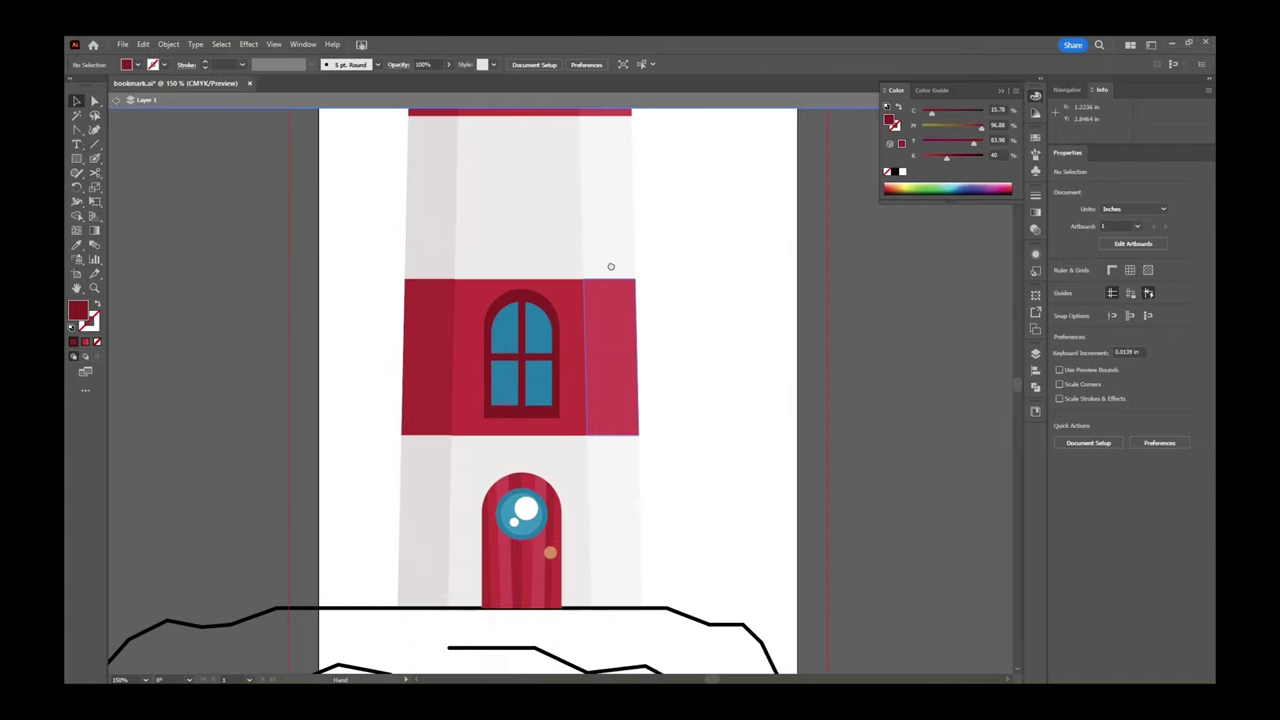
key(ctrl+minus)
key(ctrl+minus)
key(v)
key(a)
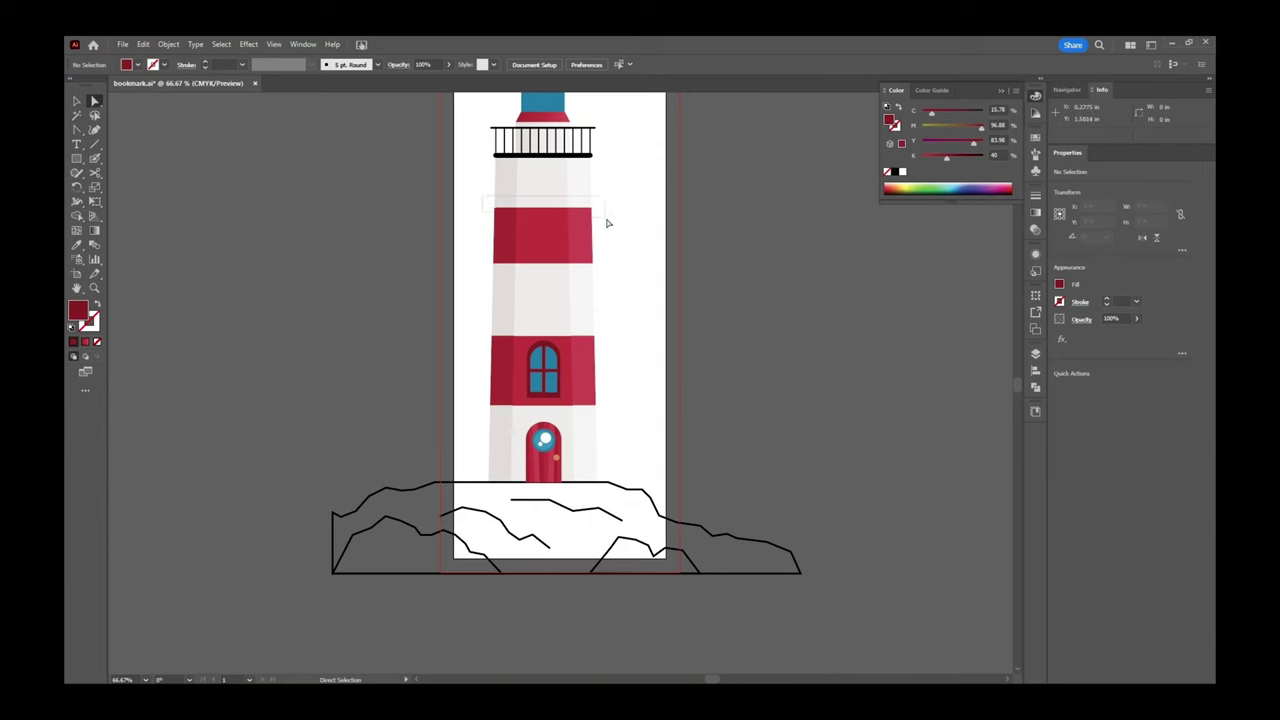
drag(607, 223, 604, 221)
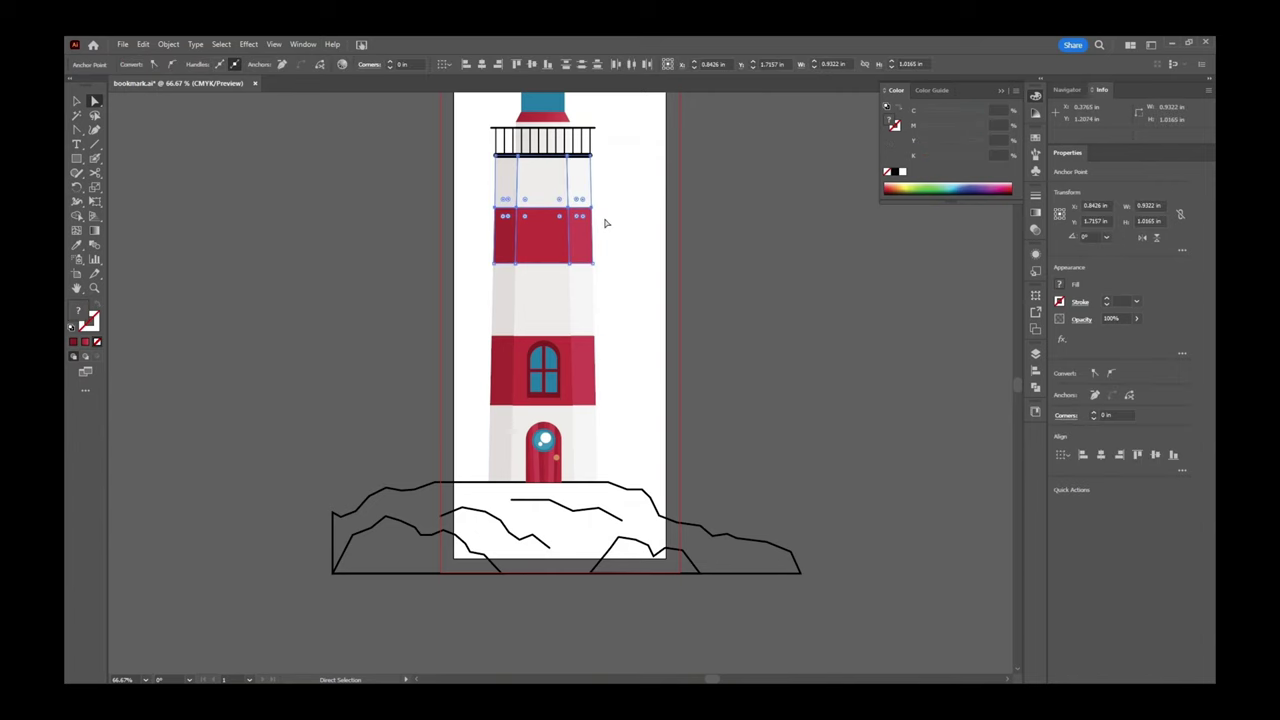
key(shift+Up)
key(shift+Up)
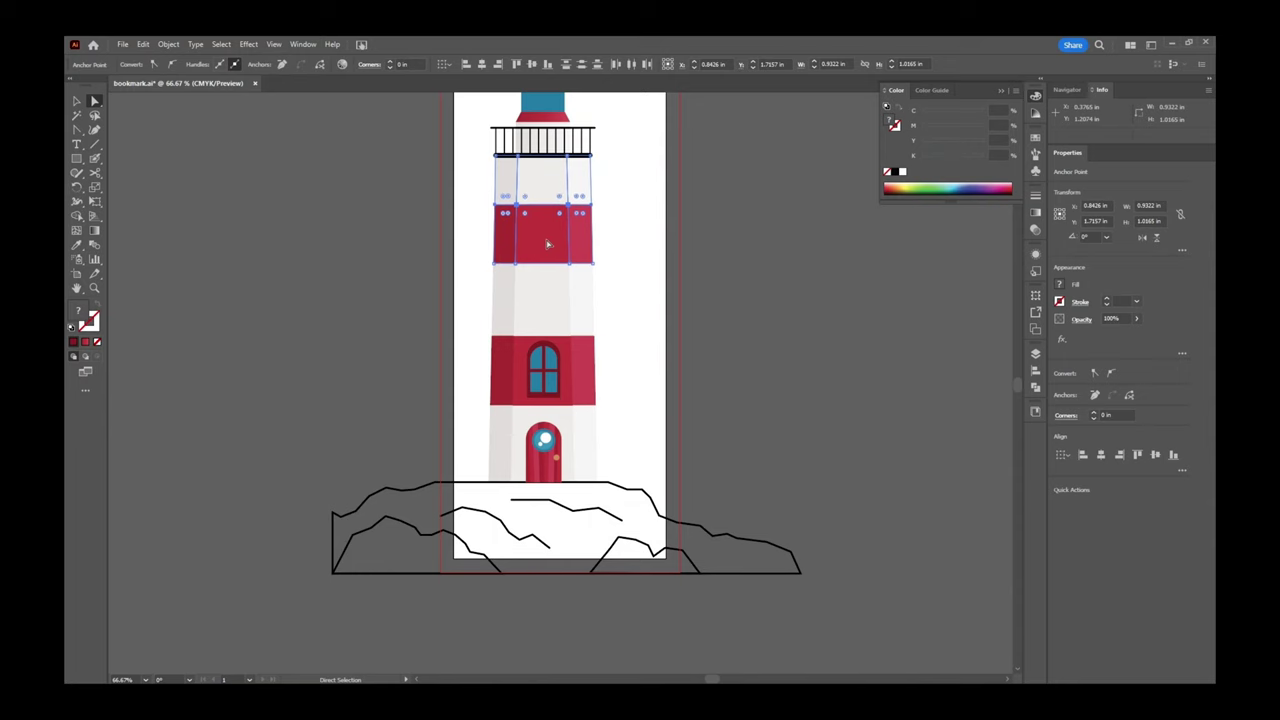
Select the anchor points along the top edge of the red stripe with the window and raise them.
drag(489, 329, 603, 345)
key(shift+Up)
key(shift+Up)
key(shift+Up)
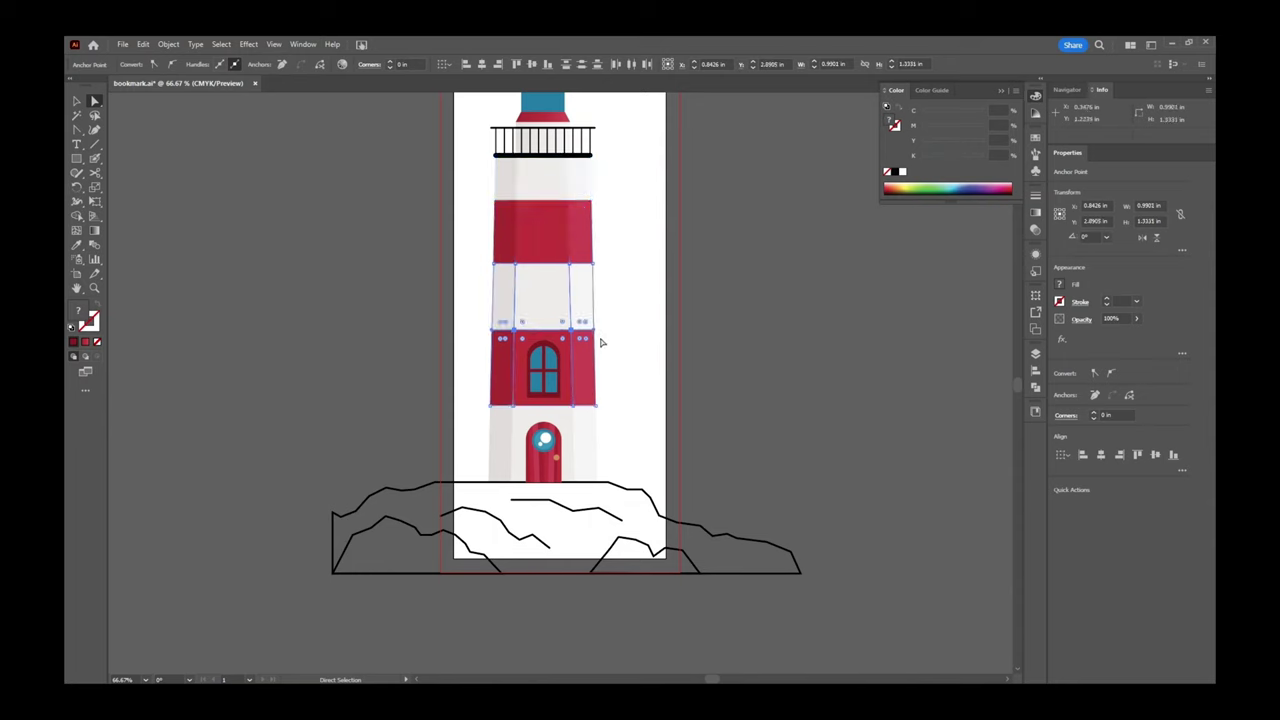
key(shift+Up)
key(shift+Up)
Raise the bottom edge of the red stripe above the door together with its arched window, and deselect.
drag(456, 412, 611, 338)
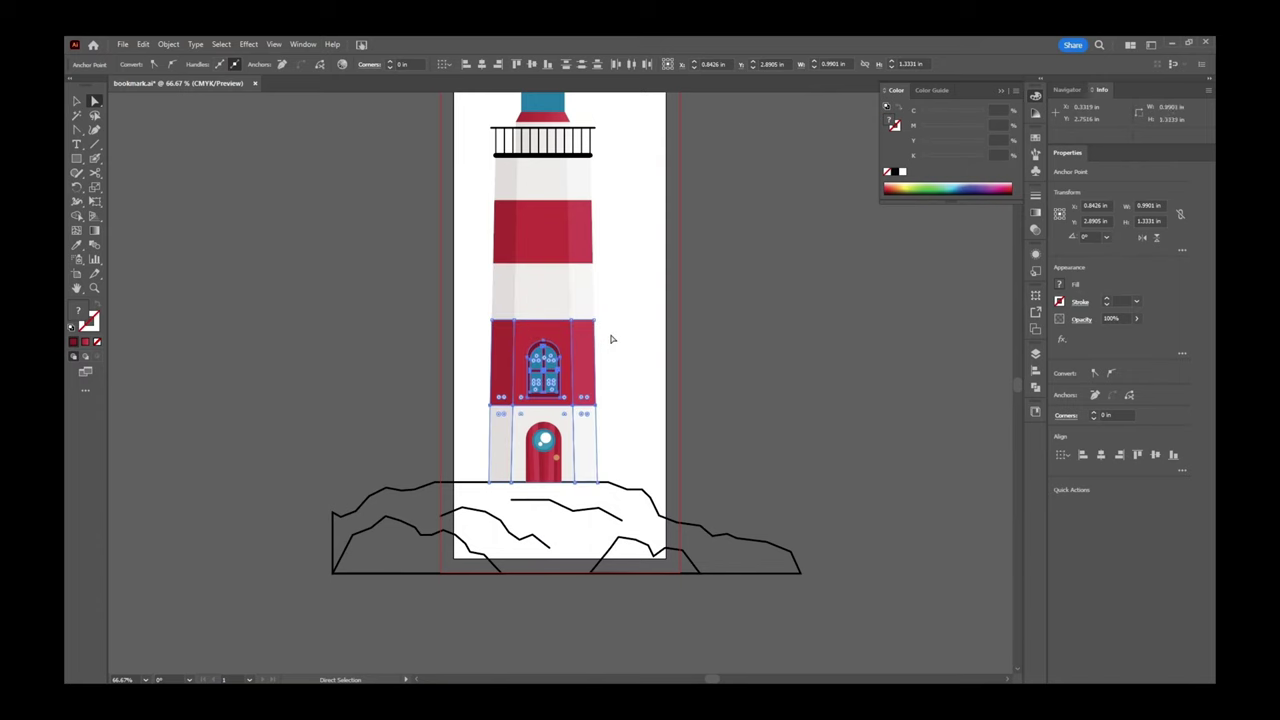
key(shift+Up)
key(shift+Up)
key(shift+Up)
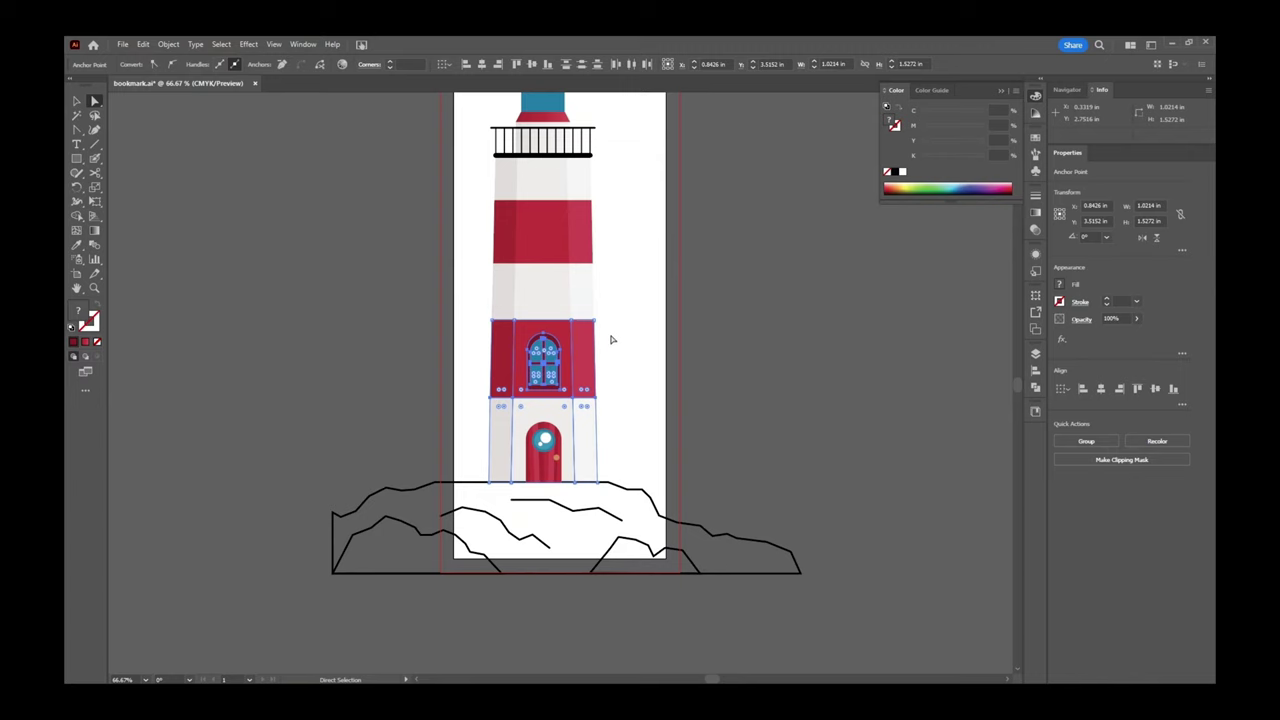
click(628, 335)
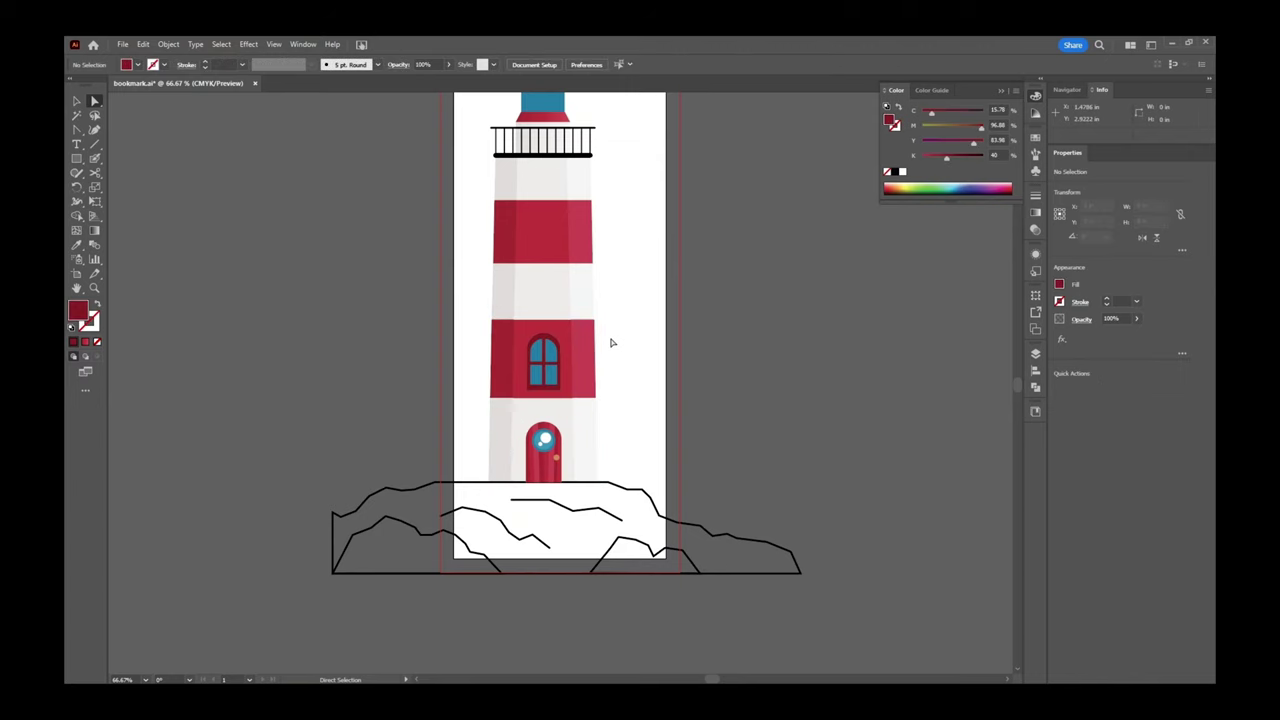
Nudge the arched window slightly up within its red stripe and place a copy of it on the upper red stripe.
key(v)
drag(543, 355, 543, 350)
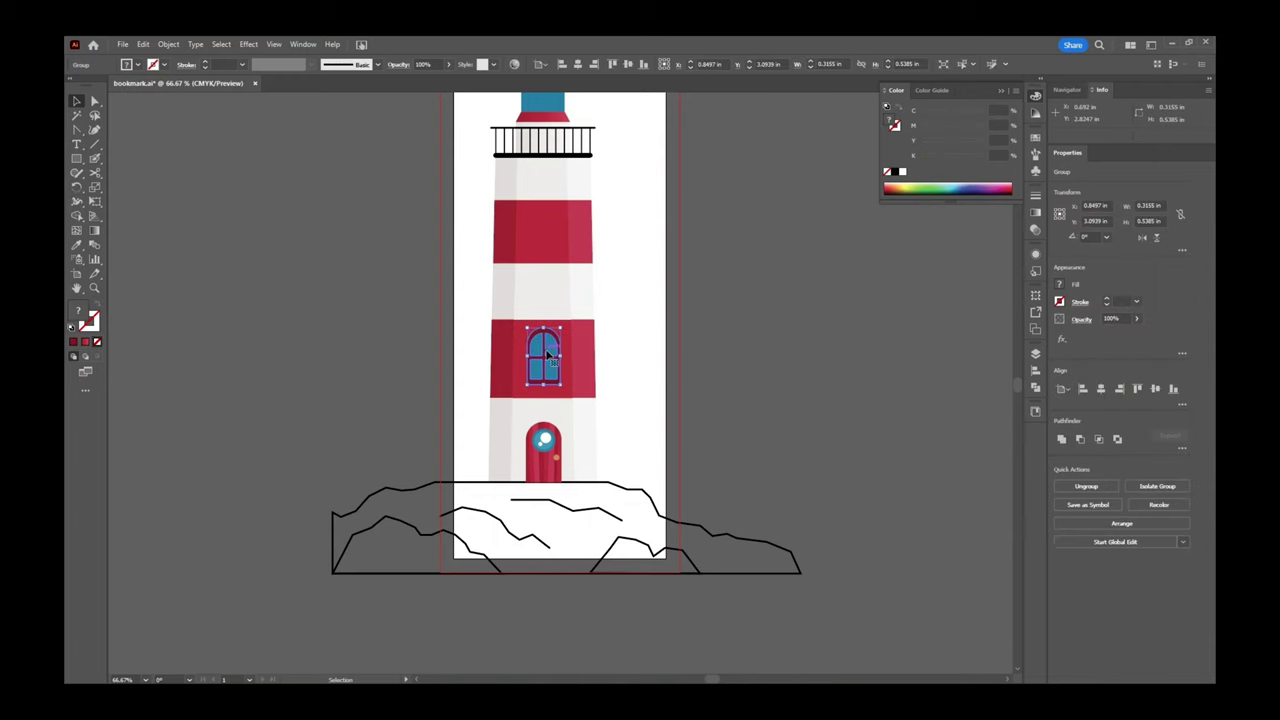
drag(632, 309, 584, 356)
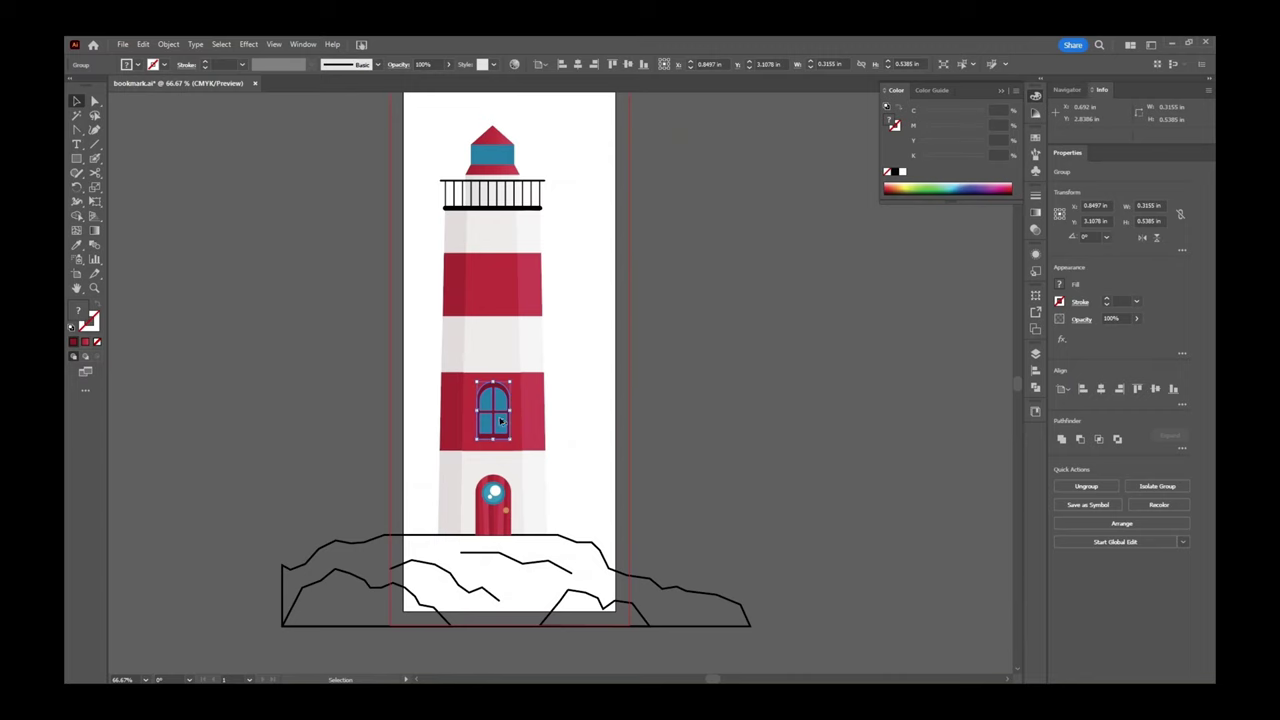
drag(499, 422, 498, 293)
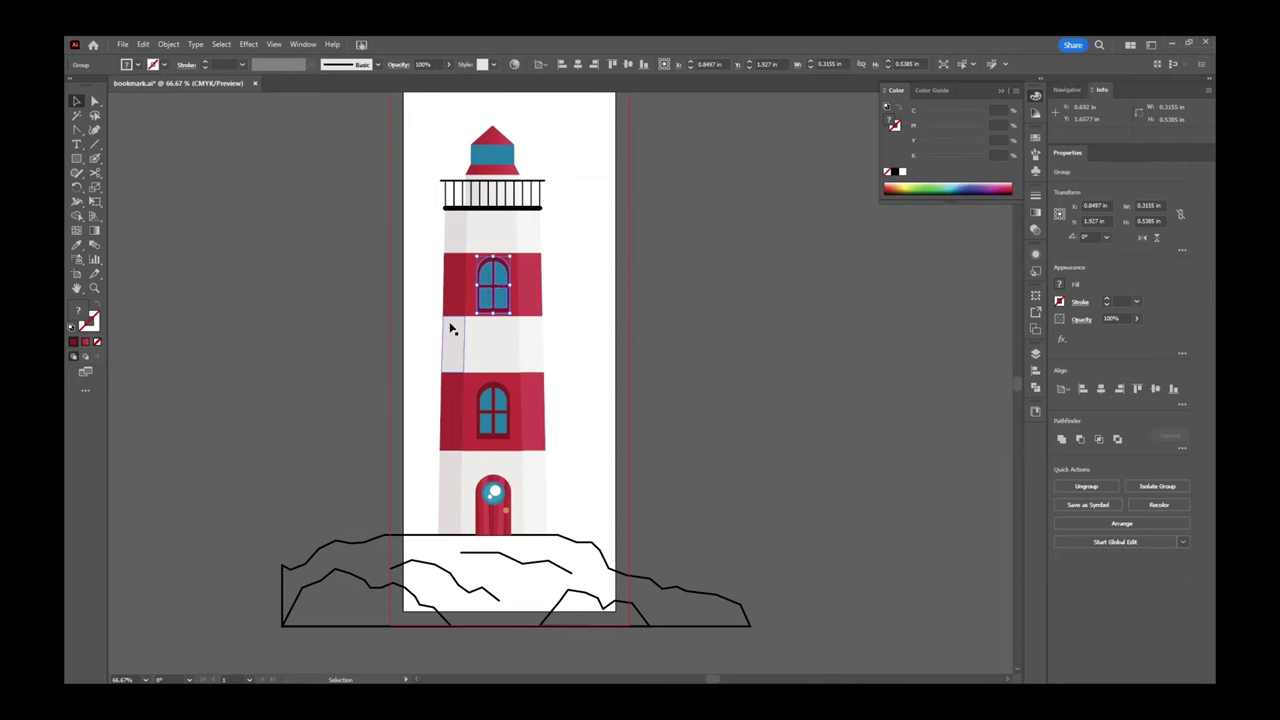
Select the anchor points along the upper red stripe's bottom edge, lower them slightly, and deselect.
key(a)
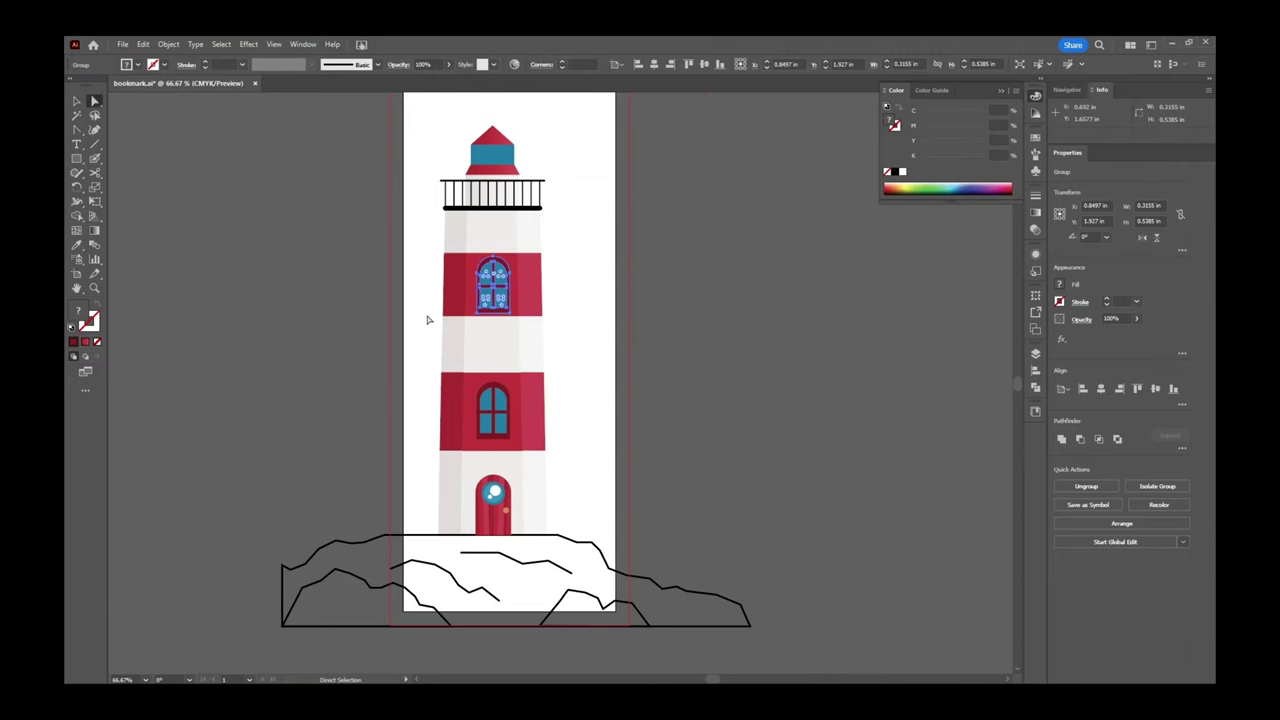
drag(424, 336, 555, 317)
drag(556, 321, 555, 319)
key(Down)
key(Down)
key(Down)
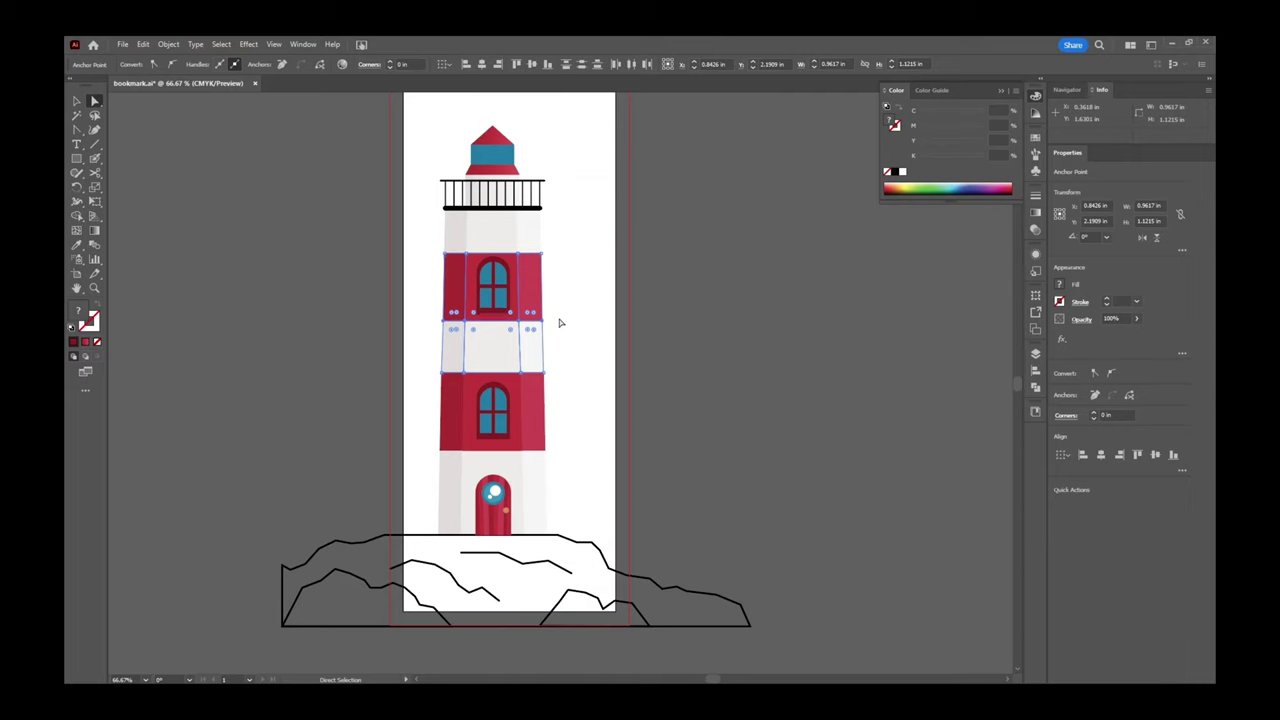
click(566, 323)
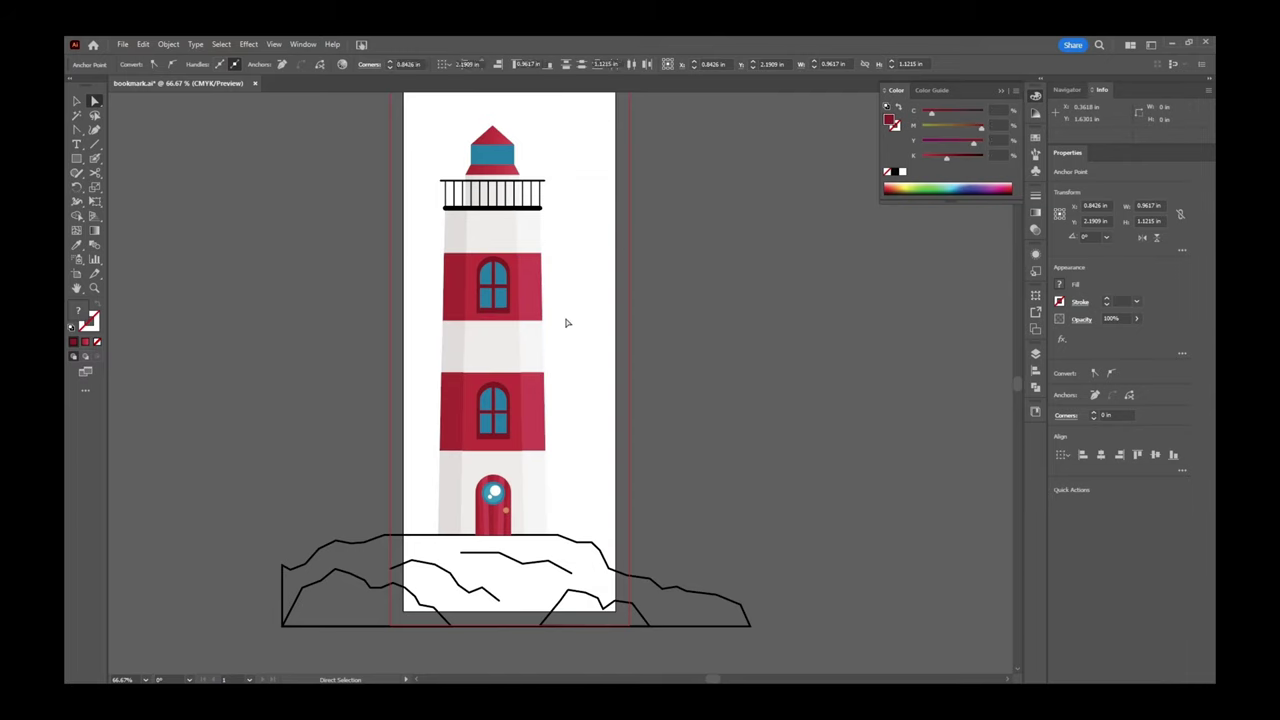
Nudge the upper arched window slightly down within its red stripe and deselect it.
key(v)
click(501, 301)
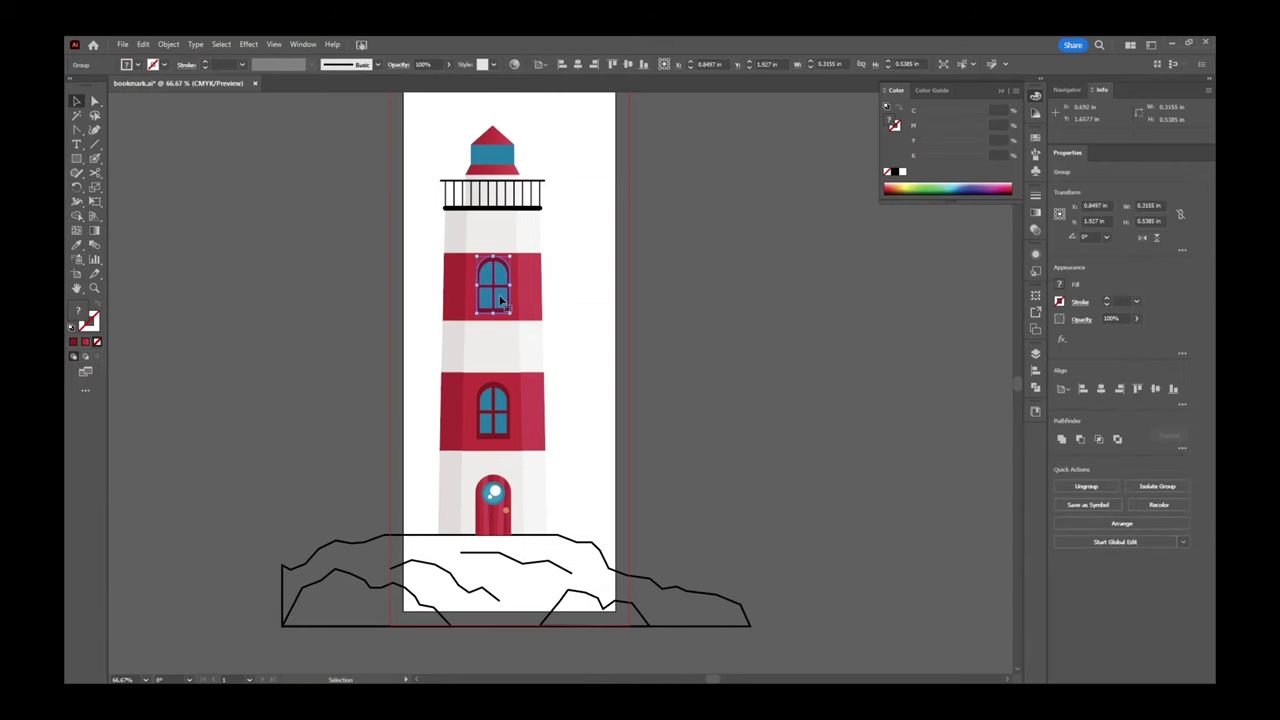
key(Down)
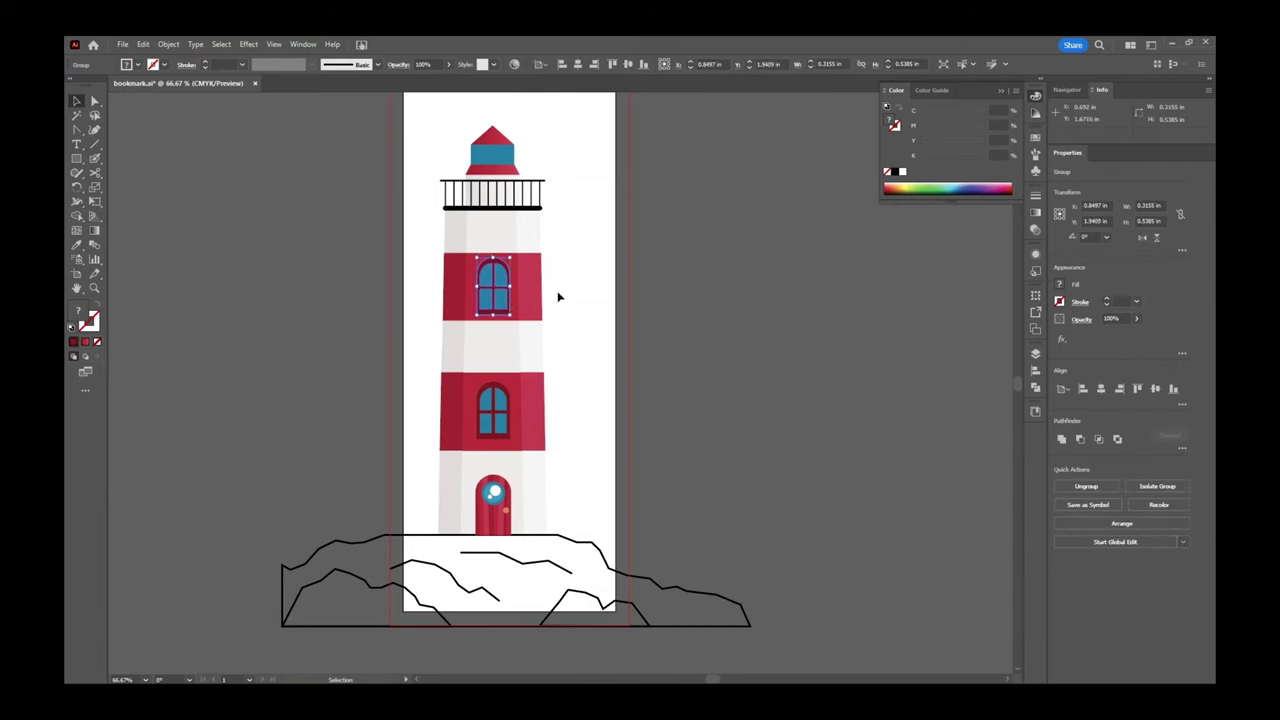
click(632, 284)
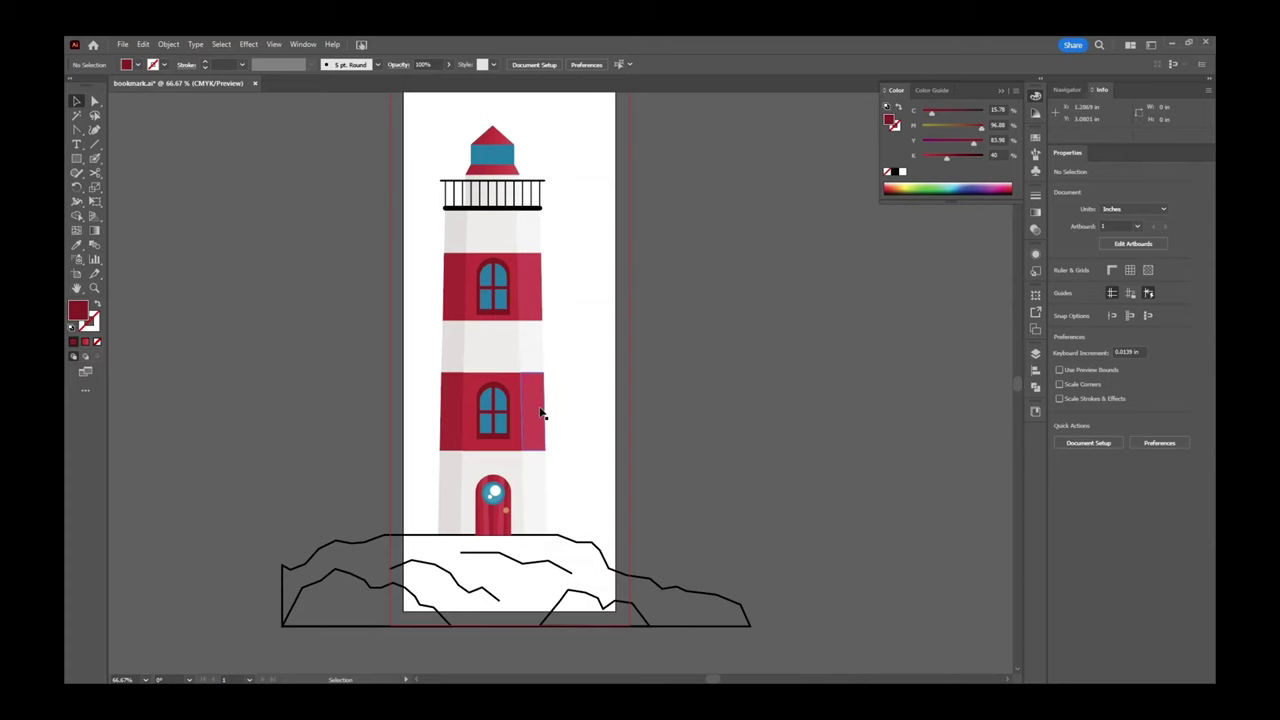
Inside the door group, add a circle about 0.023 in wide on the knob, filled with the porthole highlight's white.
key(ctrl+equal)
key(ctrl+equal)
key(ctrl+equal)
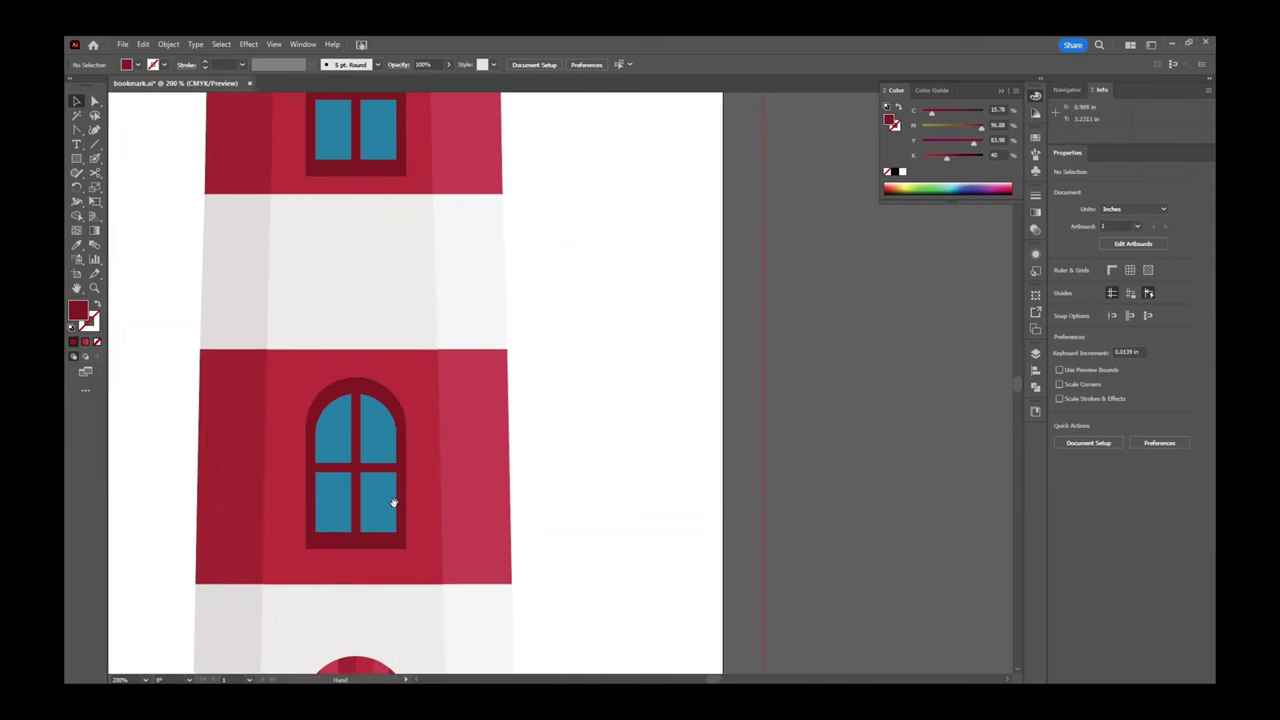
scroll(394, 500, down, 5)
scroll(523, 437, left, 2)
double_click(487, 470)
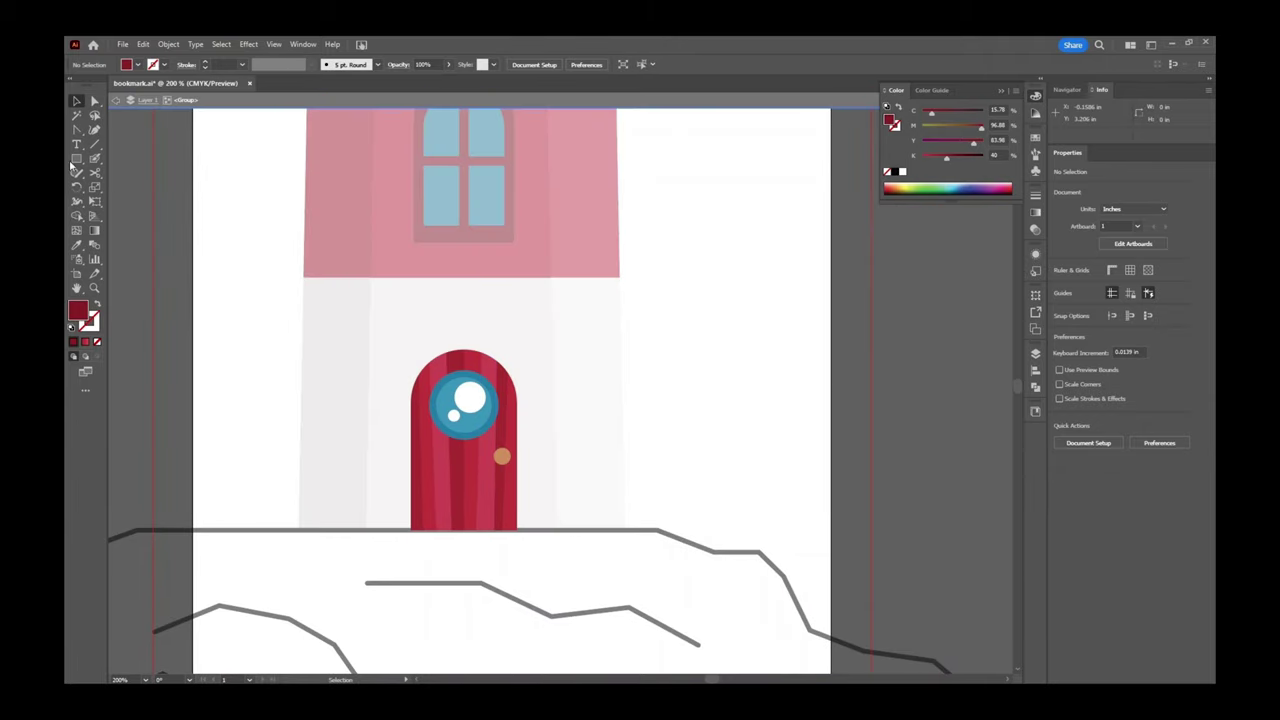
drag(77, 158, 108, 188)
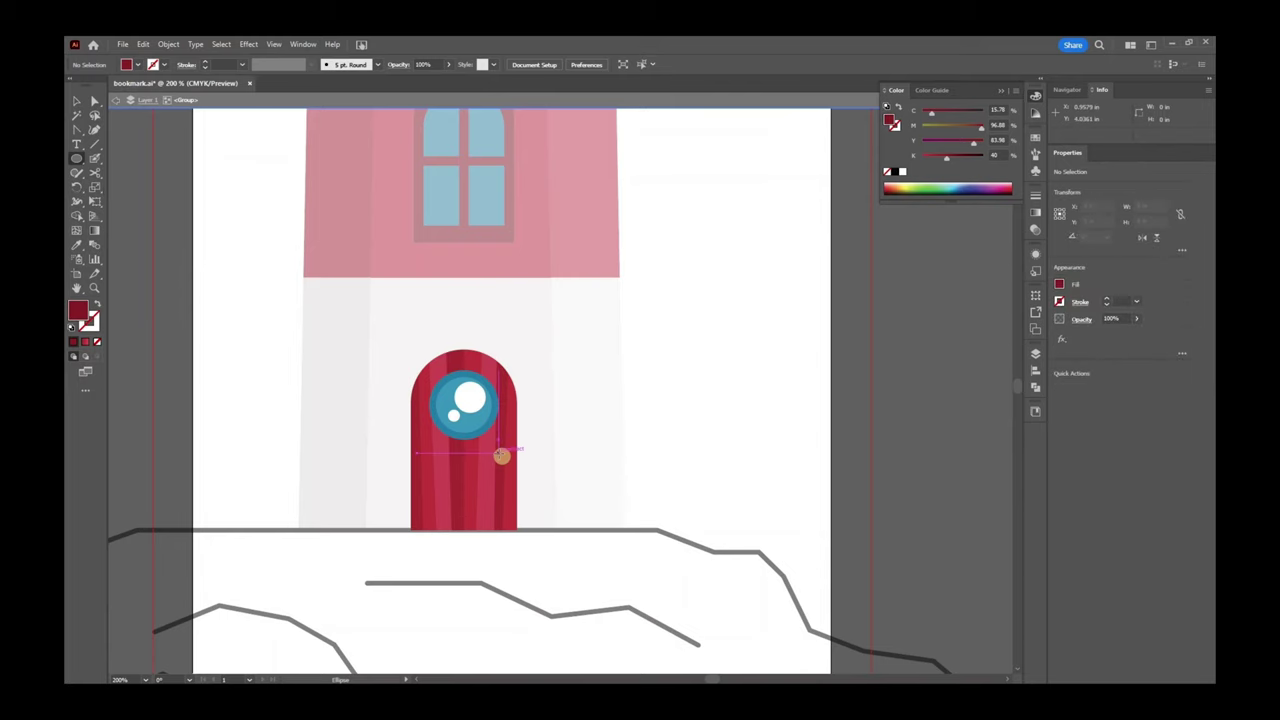
key(ctrl+plus)
key(ctrl+plus)
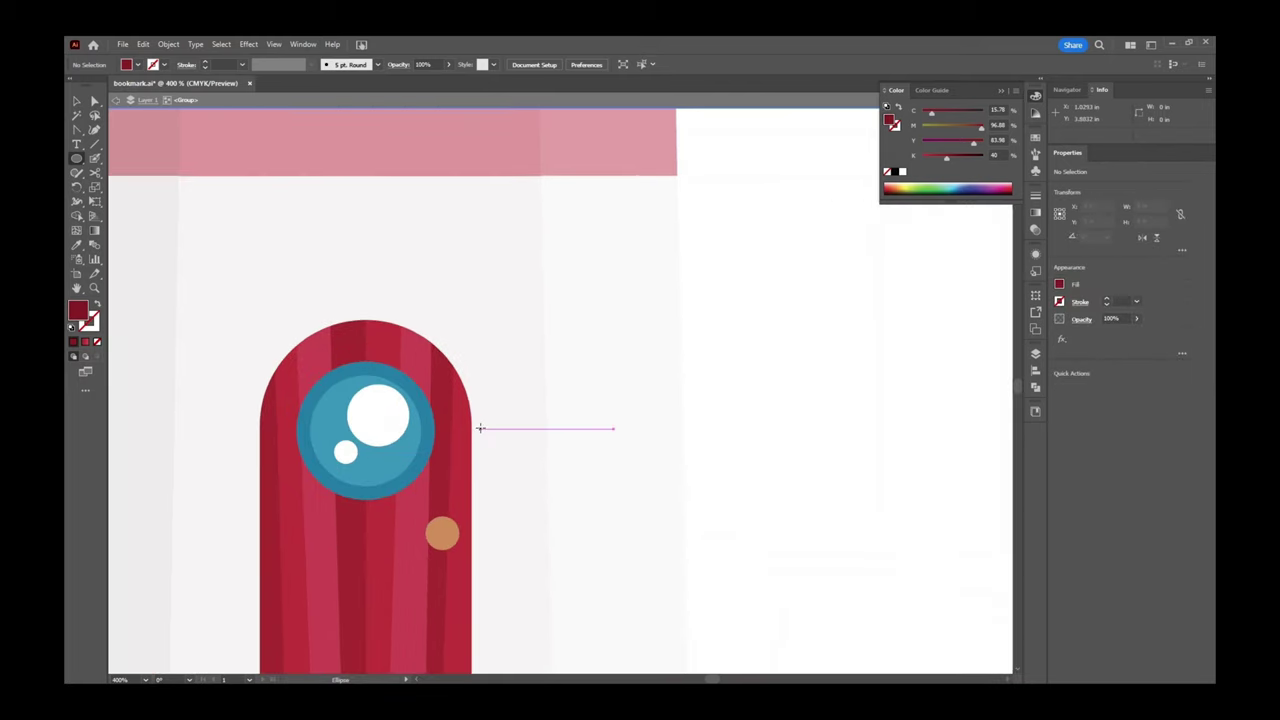
drag(443, 533, 450, 531)
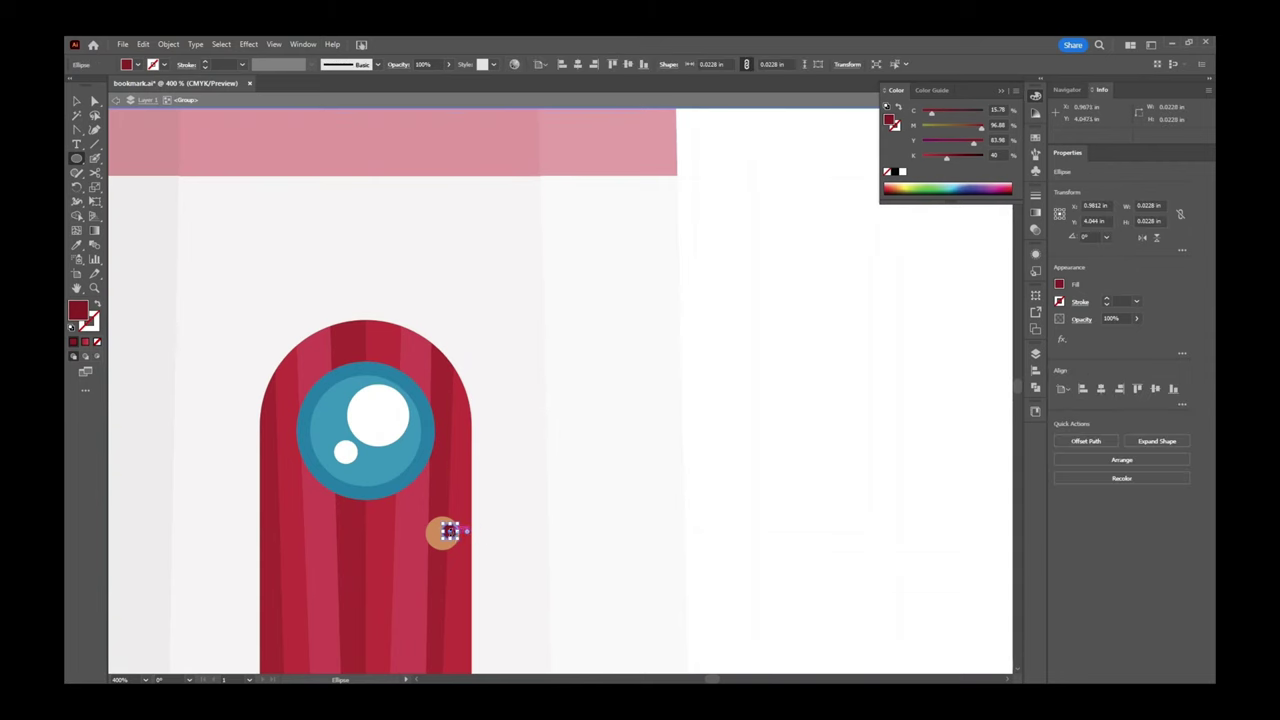
key(i)
click(395, 418)
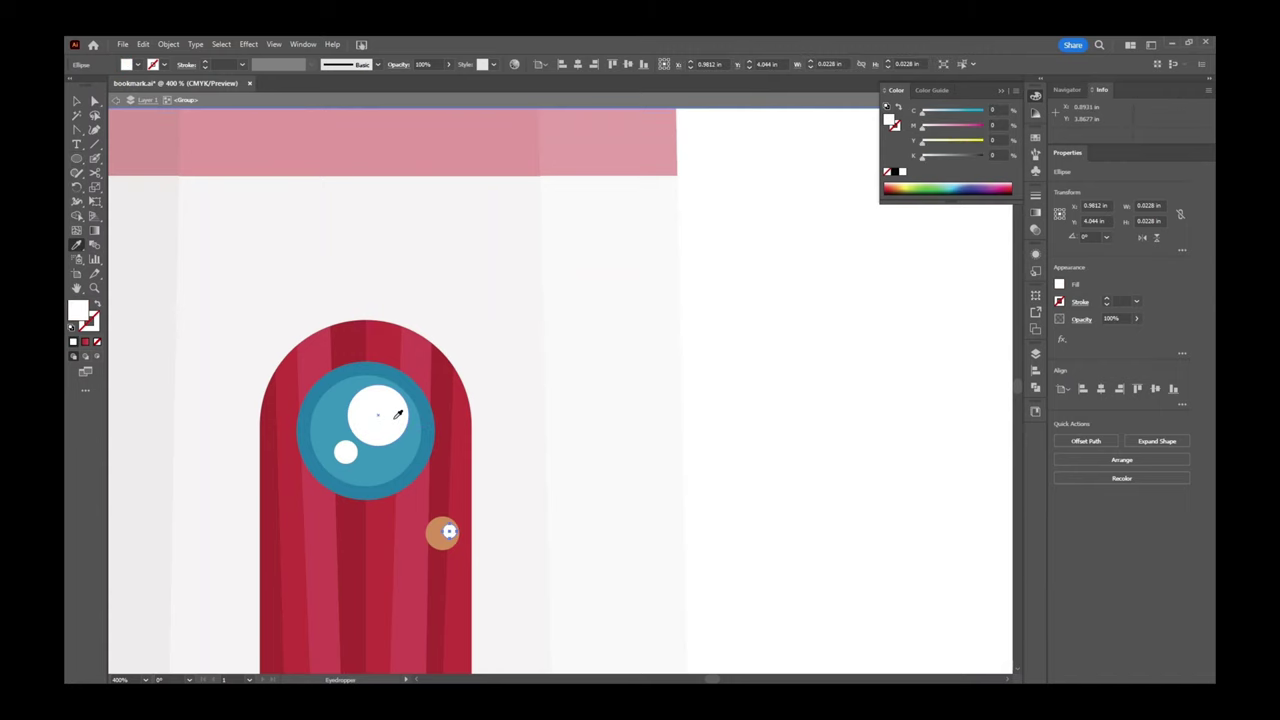
Add a smaller white highlight about 0.007 in wide below the first one on the door knob, and deselect.
key(v)
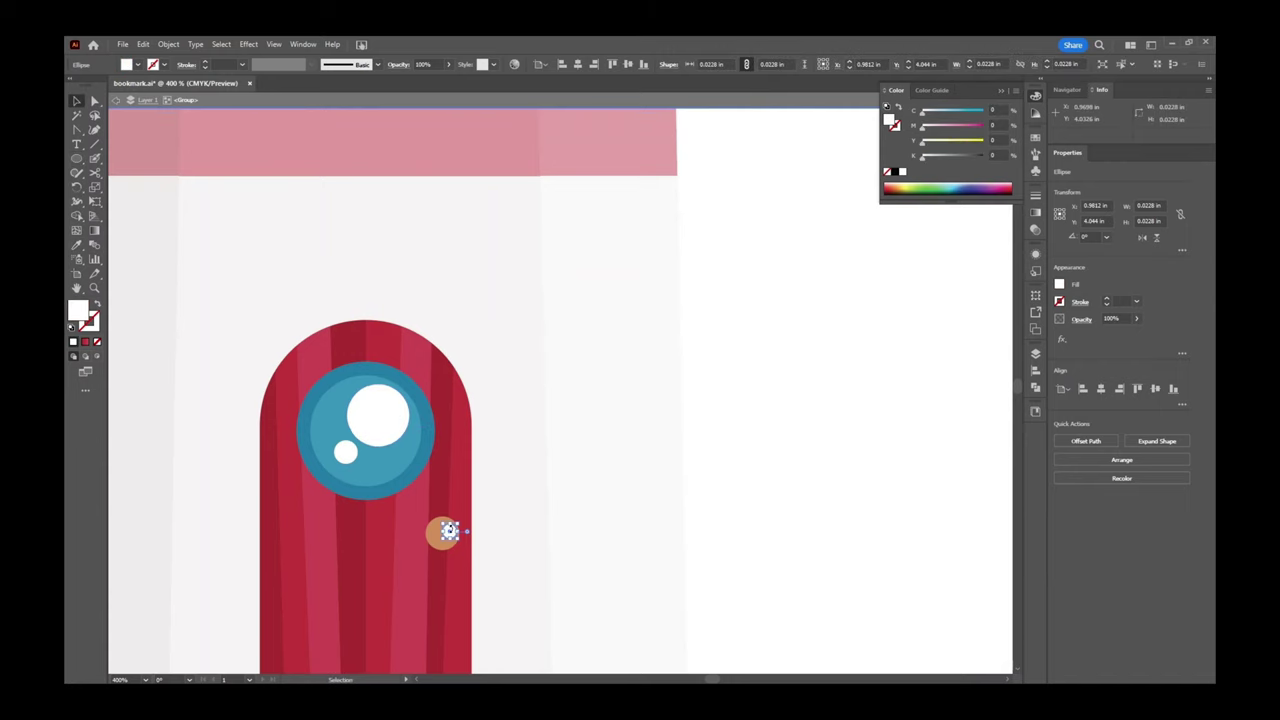
key(ctrl+plus)
key(ctrl+plus)
key(ctrl+plus)
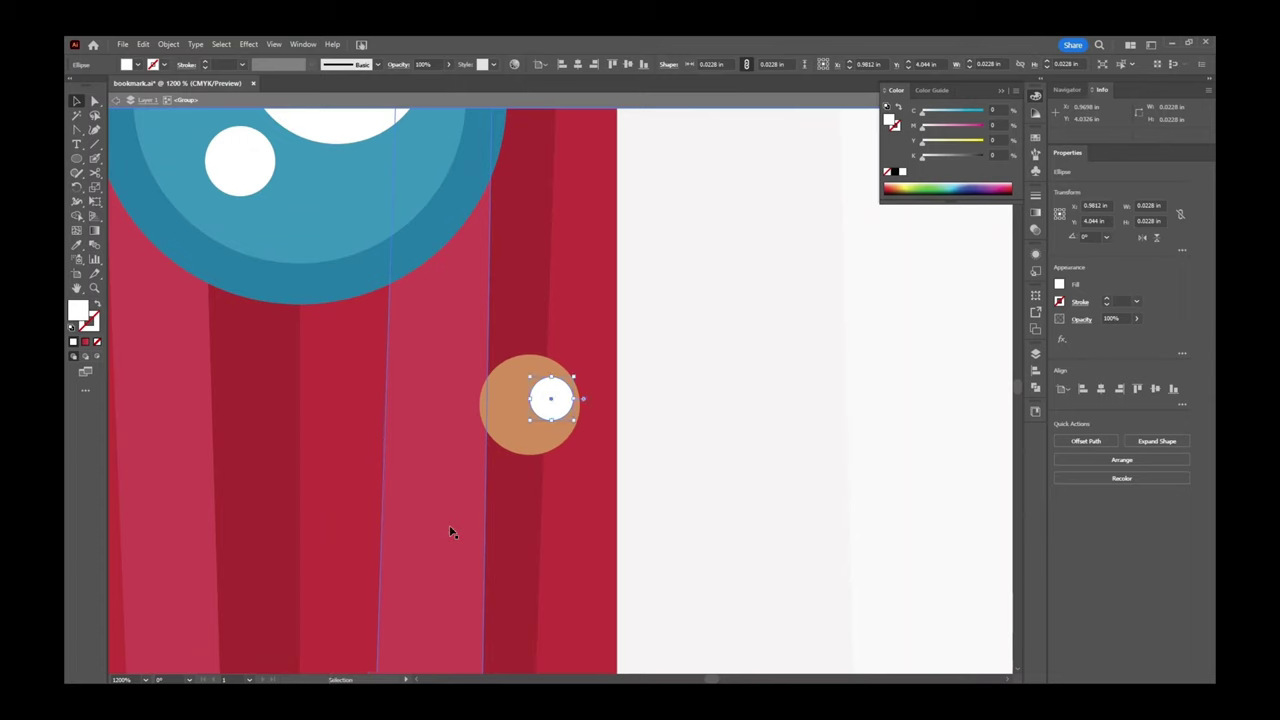
drag(447, 476, 457, 526)
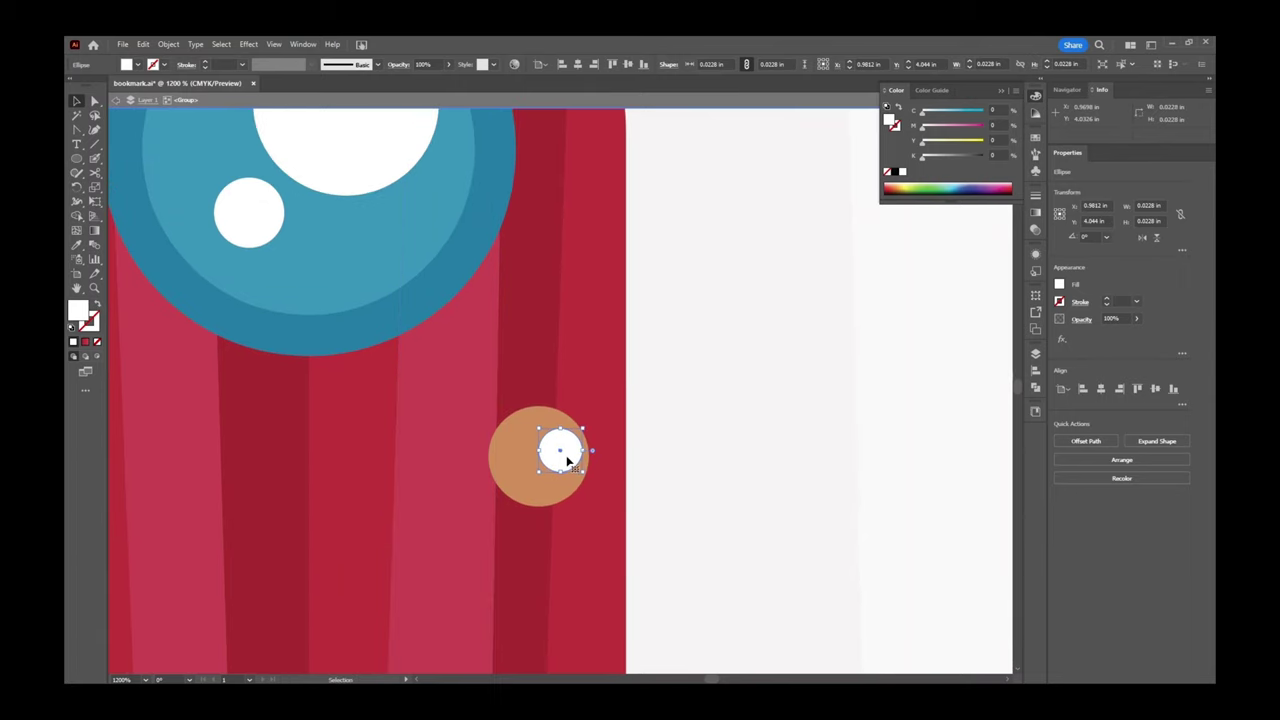
mouse_move(553, 448)
mouse_down()
mouse_move(558, 439)
mouse_move(531, 489)
mouse_move(527, 477)
mouse_move(548, 469)
mouse_up()
key(ctrl+0)
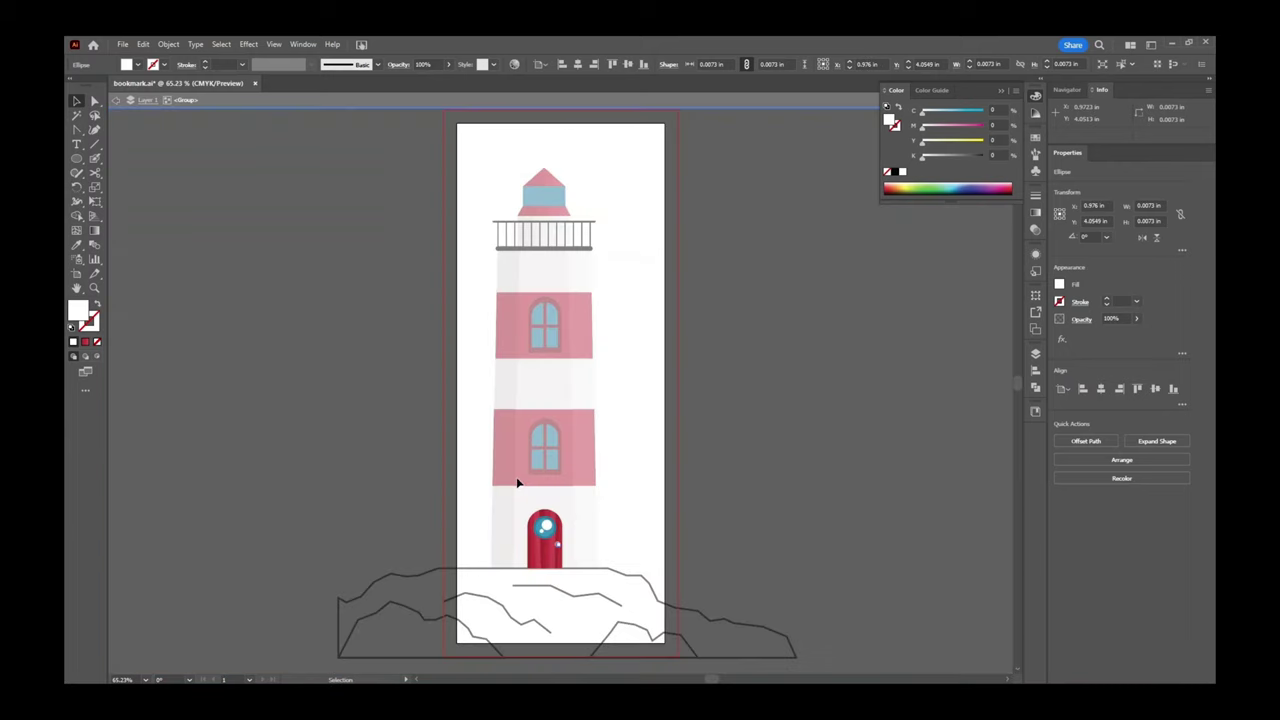
click(417, 464)
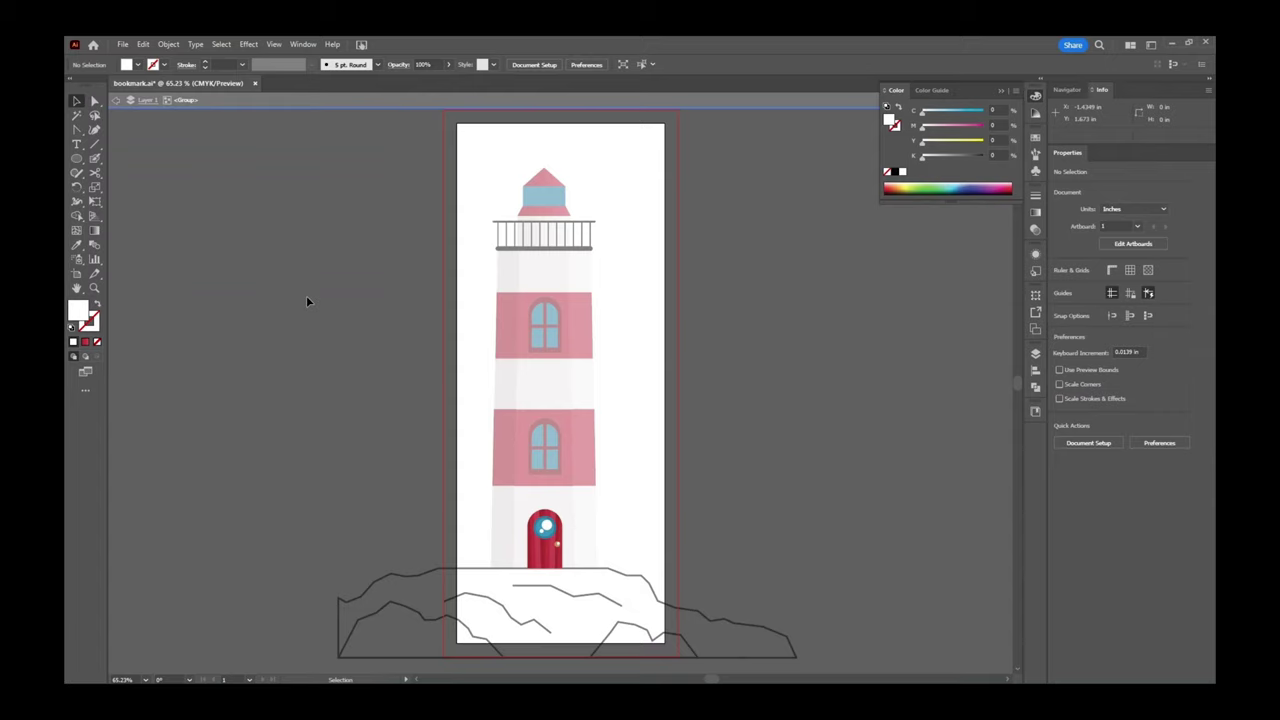
Fine-tune the position of the larger white highlight near the door knob's upper right edge, and deselect it.
key(ctrl+plus)
key(ctrl+plus)
key(ctrl+plus)
key(ctrl+plus)
key(ctrl+plus)
key(ctrl+plus)
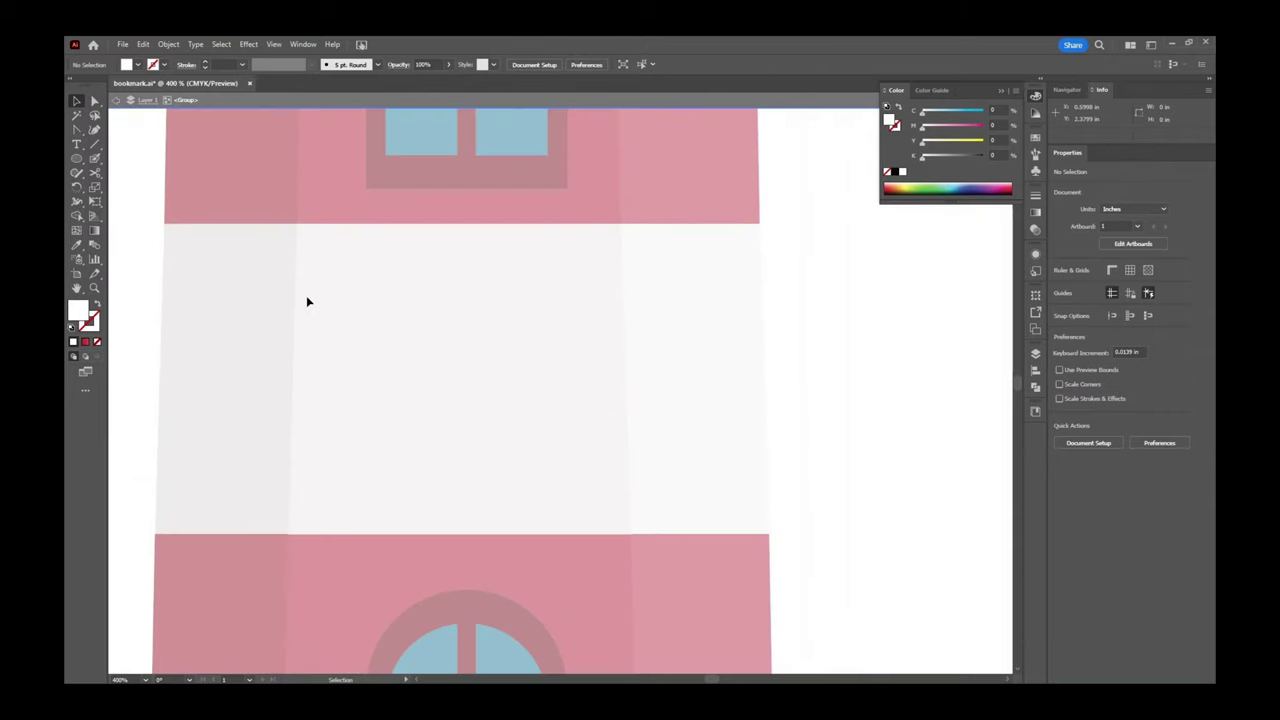
scroll(560, 455, down, 5)
drag(563, 537, 616, 333)
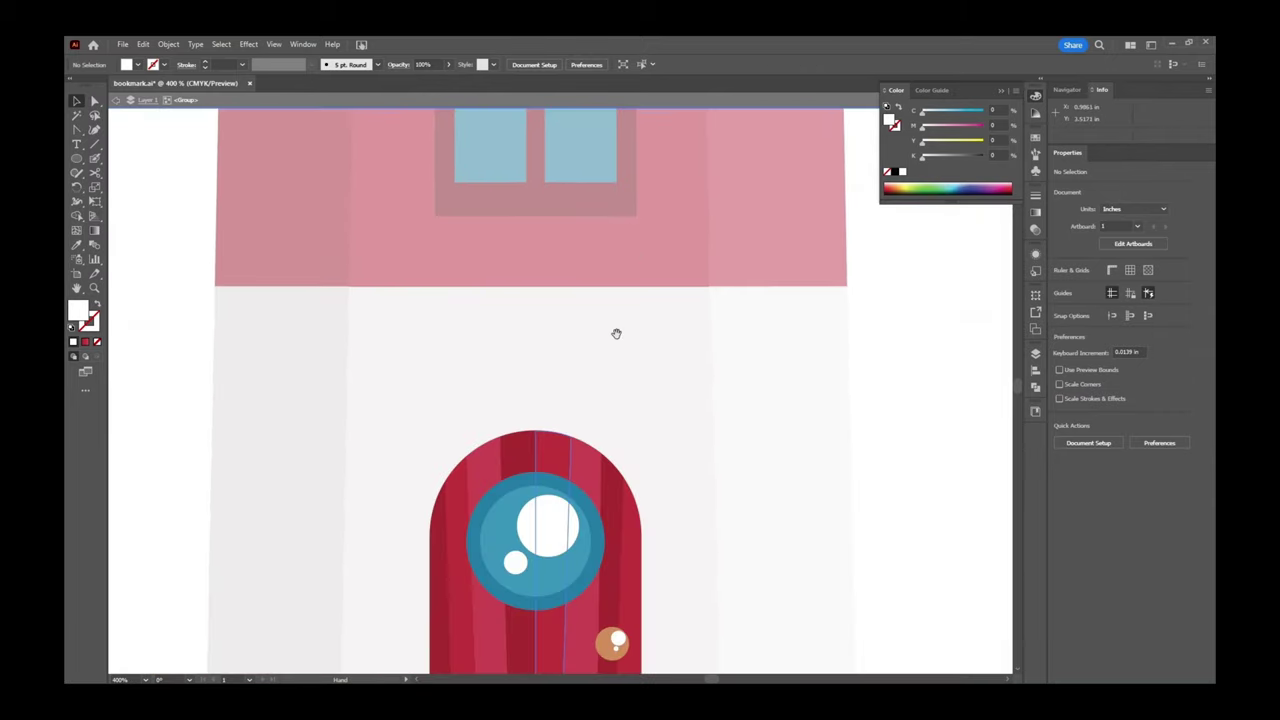
scroll(600, 360, down, 2)
mouse_move(609, 535)
mouse_down()
mouse_move(612, 545)
mouse_move(623, 530)
mouse_up()
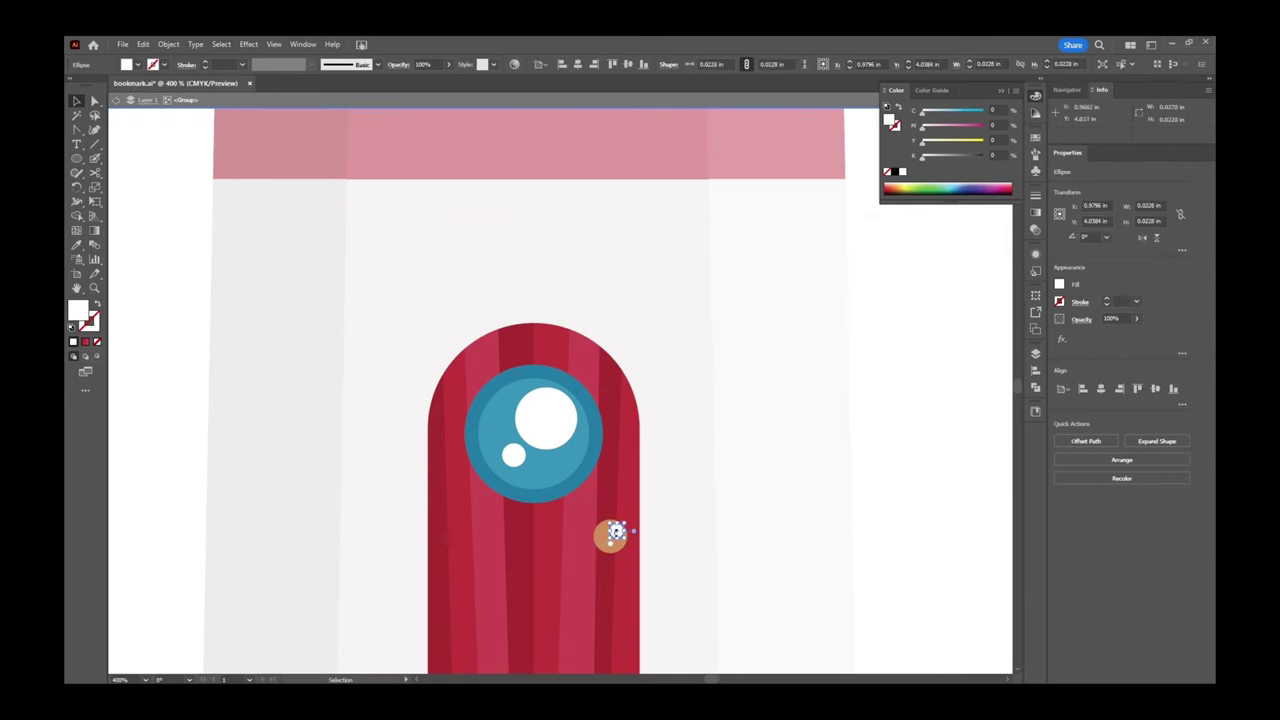
drag(624, 531, 620, 531)
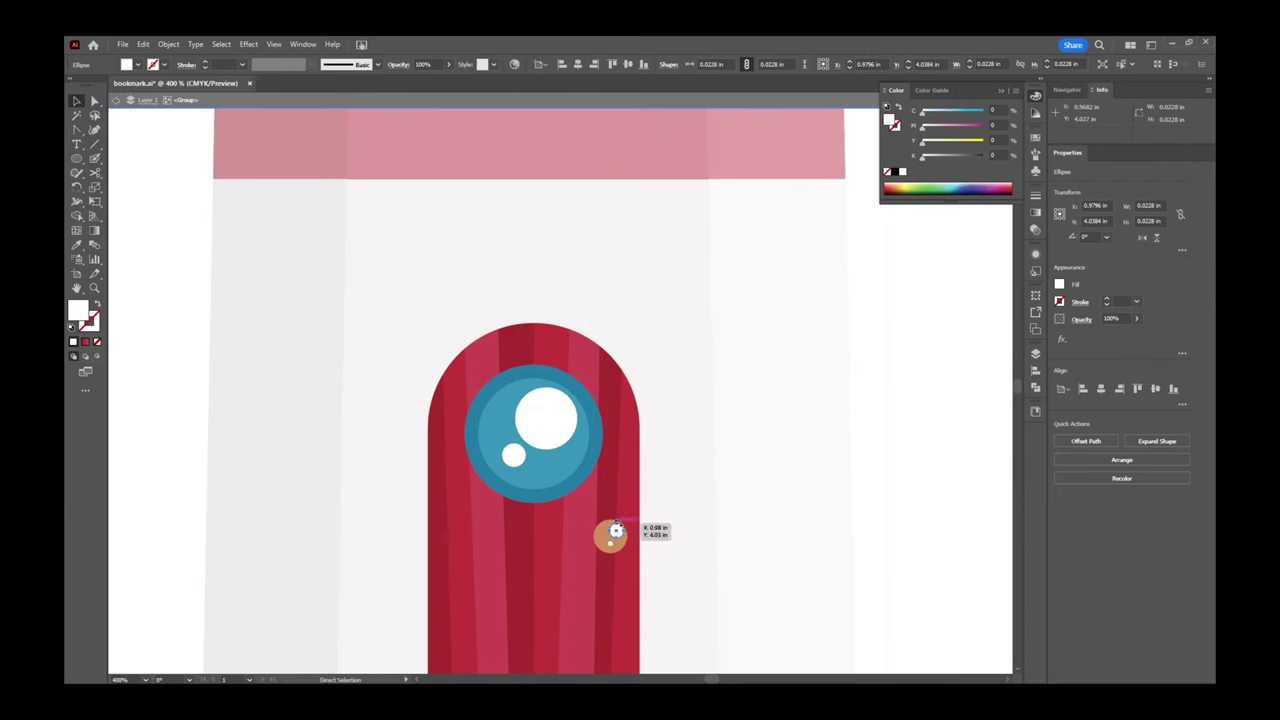
key(ctrl+equal)
drag(560, 390, 561, 394)
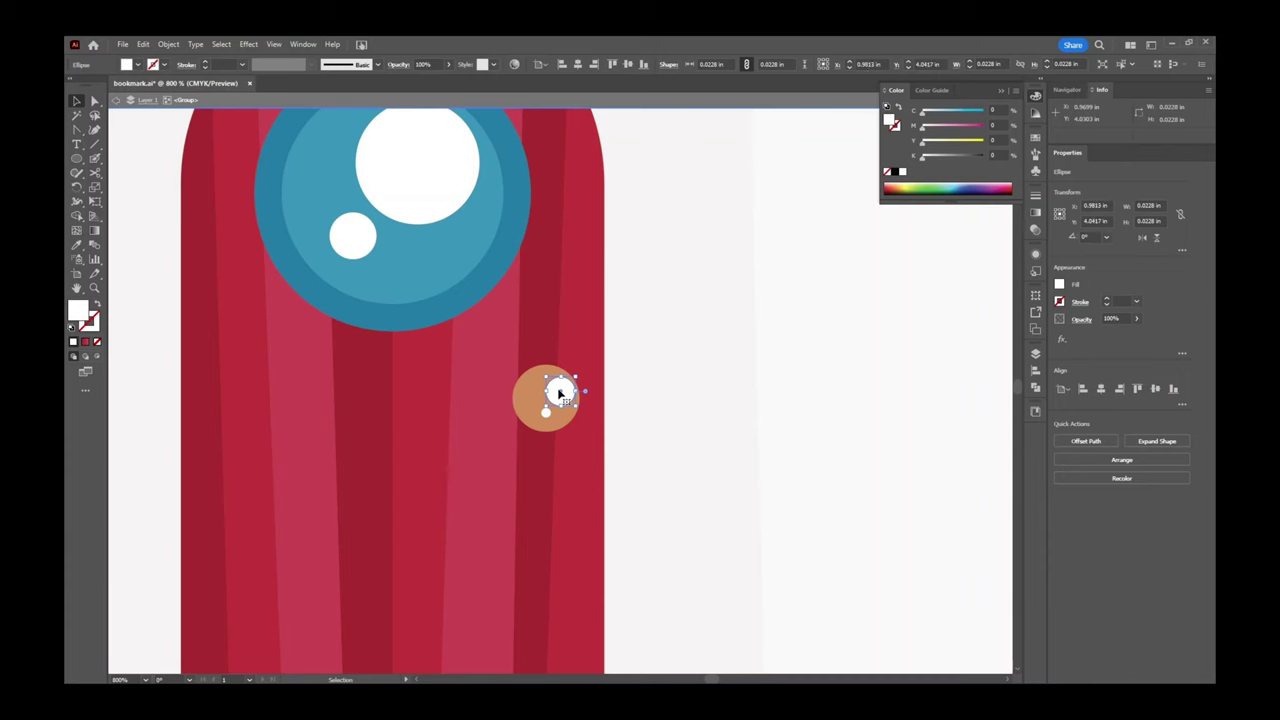
key(ctrl+0)
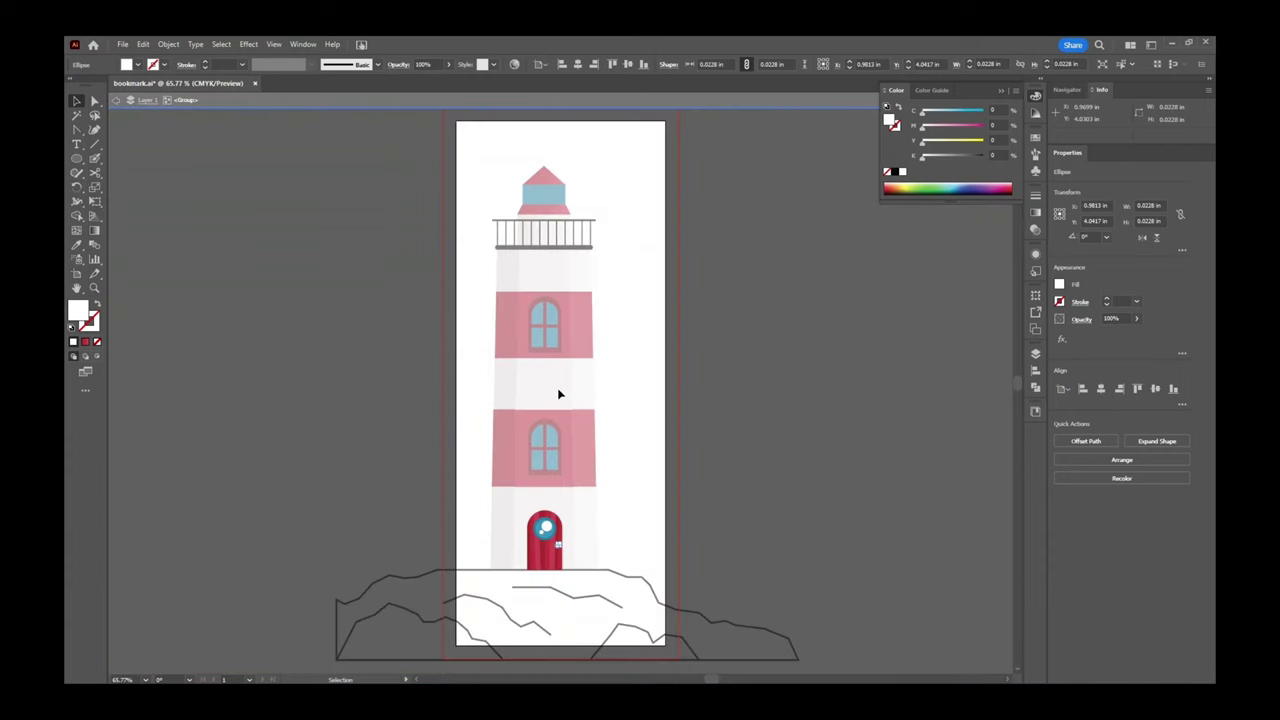
click(265, 282)
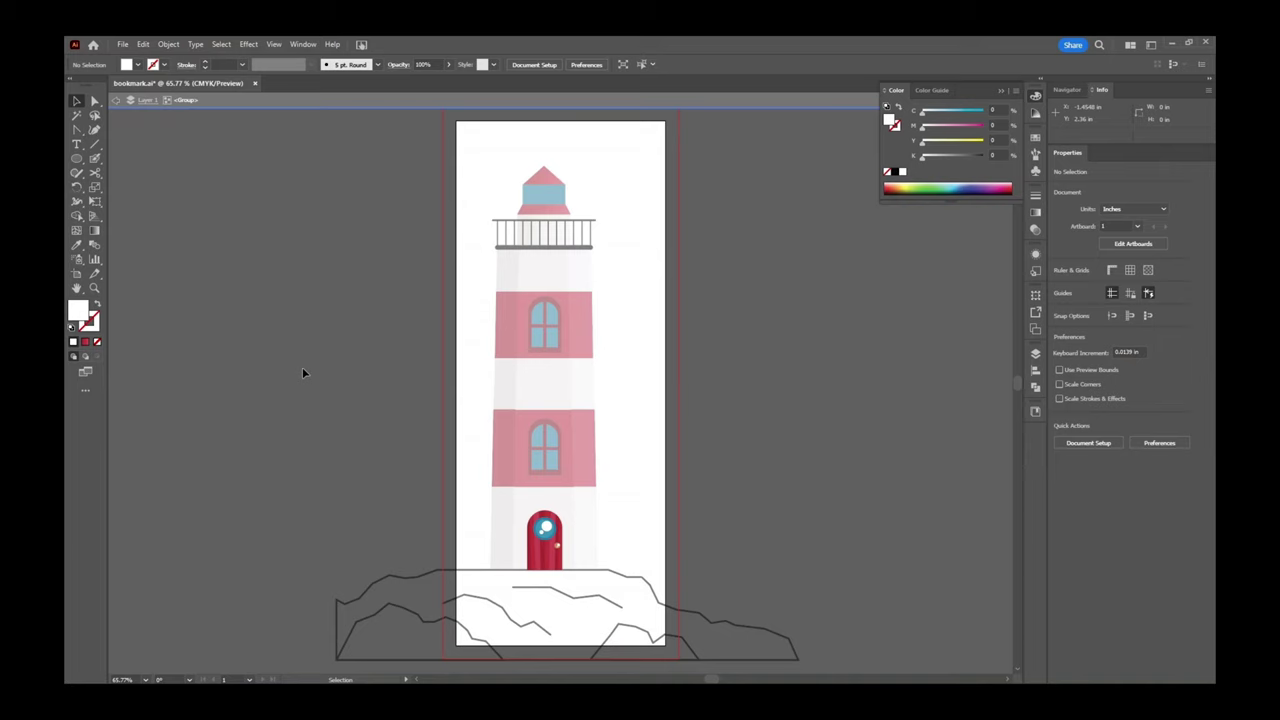
Recolor both door knob highlights to the light tan f9cf8c and leave the door group.
key(ctrl+plus)
key(ctrl+plus)
key(ctrl+plus)
key(ctrl+plus)
key(ctrl+plus)
key(ctrl+plus)
key(ctrl+plus)
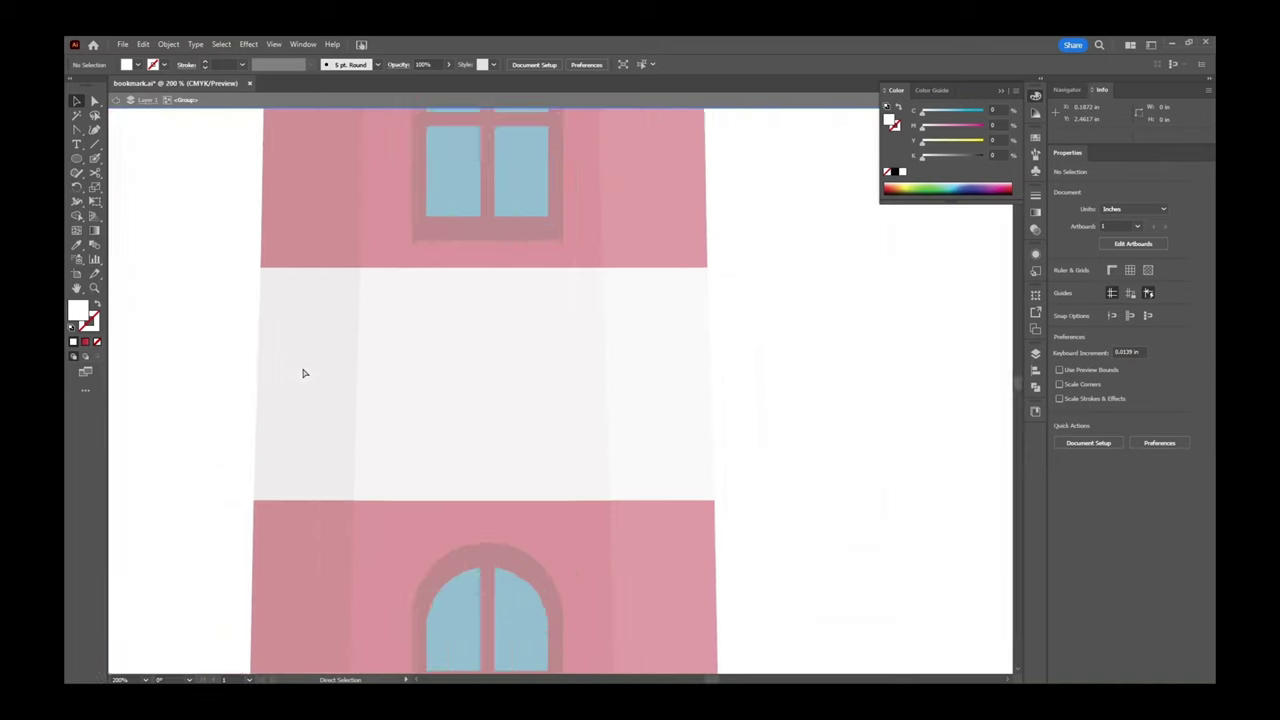
scroll(304, 373, down, 10)
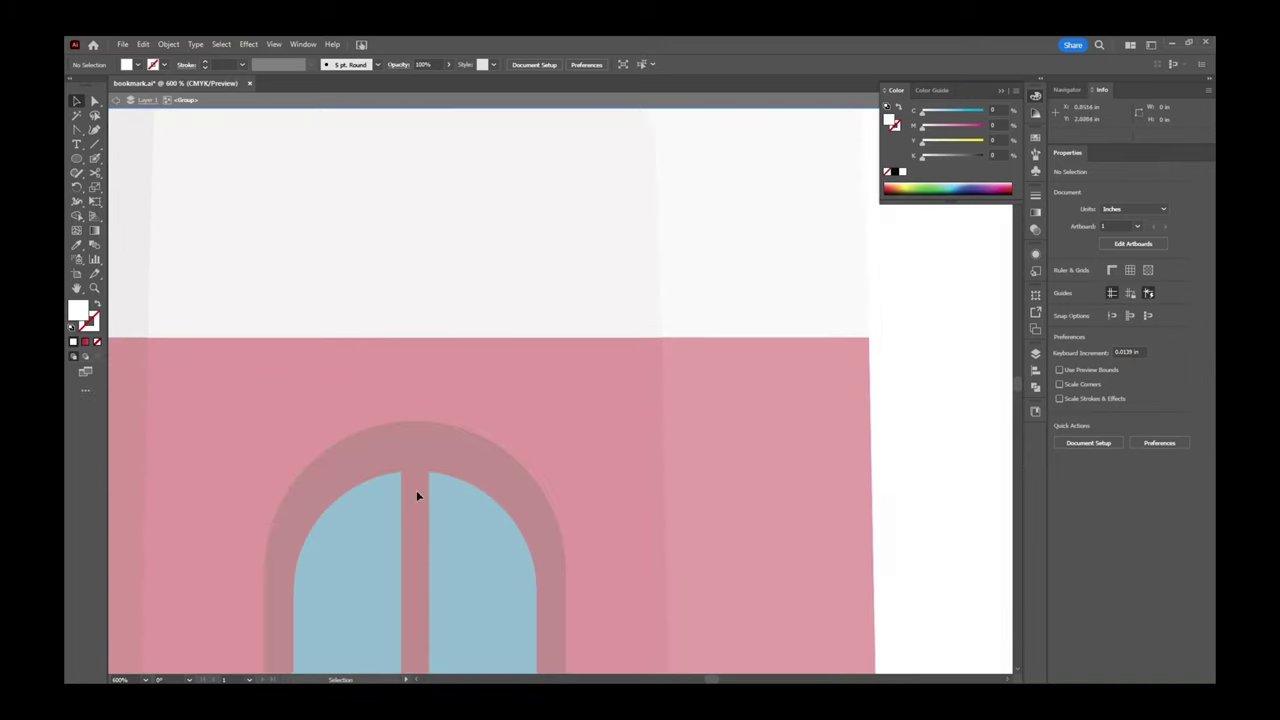
scroll(462, 271, down, 10)
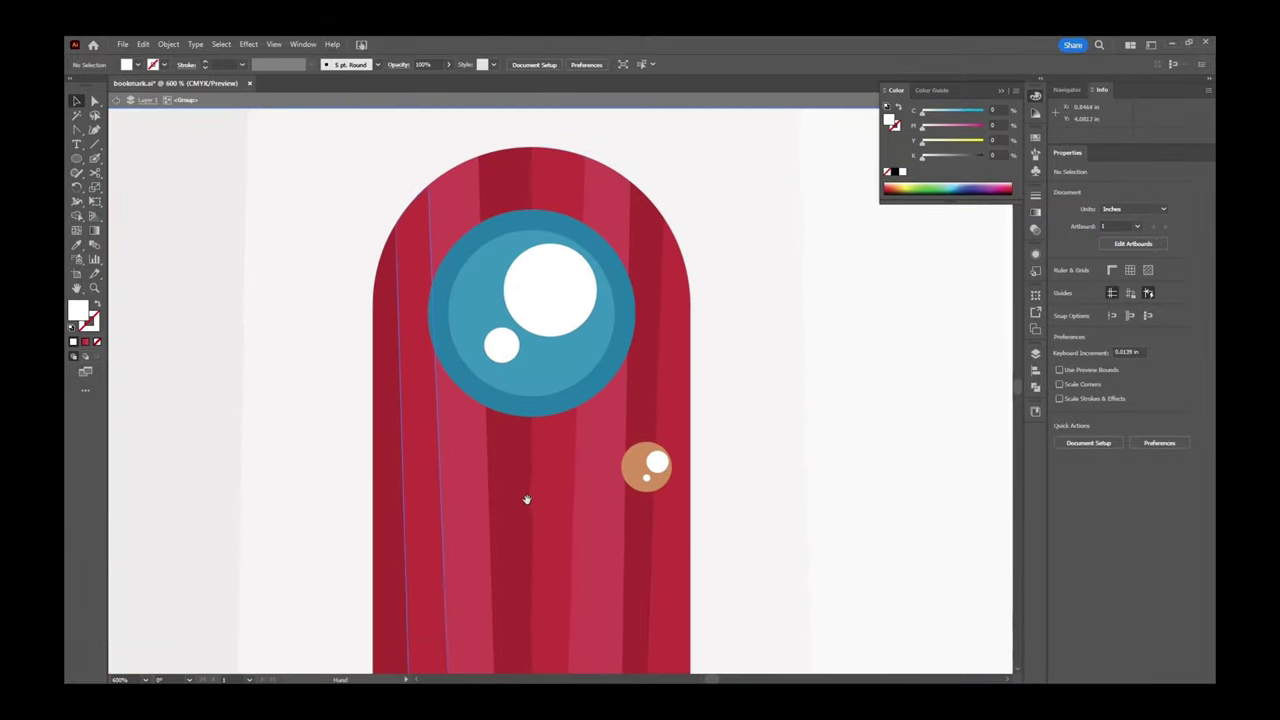
drag(670, 462, 668, 463)
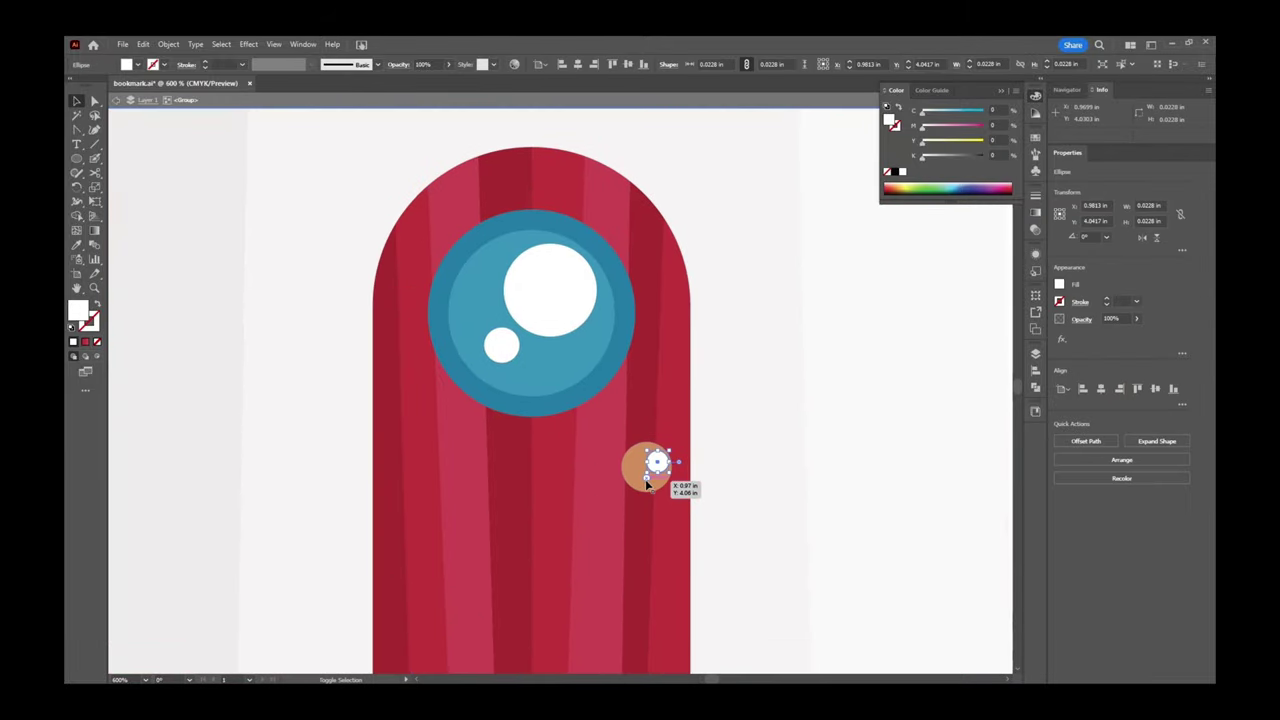
key(i)
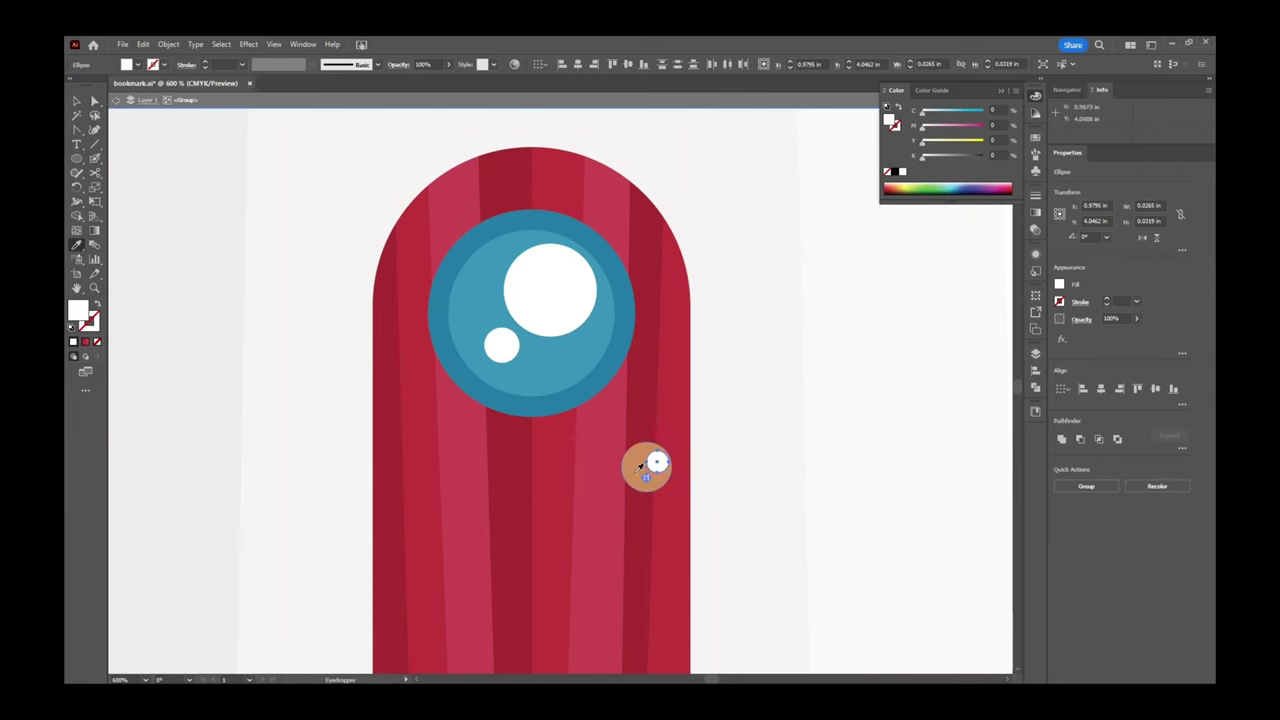
click(646, 478)
double_click(889, 118)
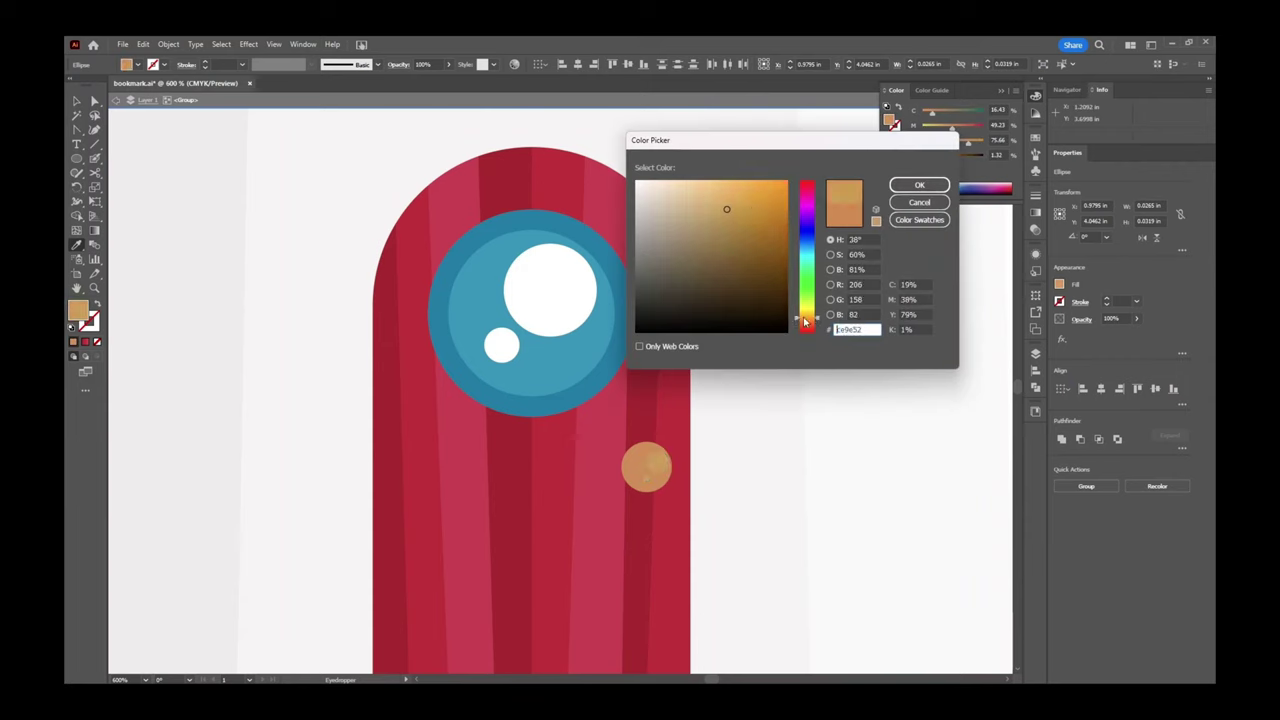
drag(716, 200, 702, 183)
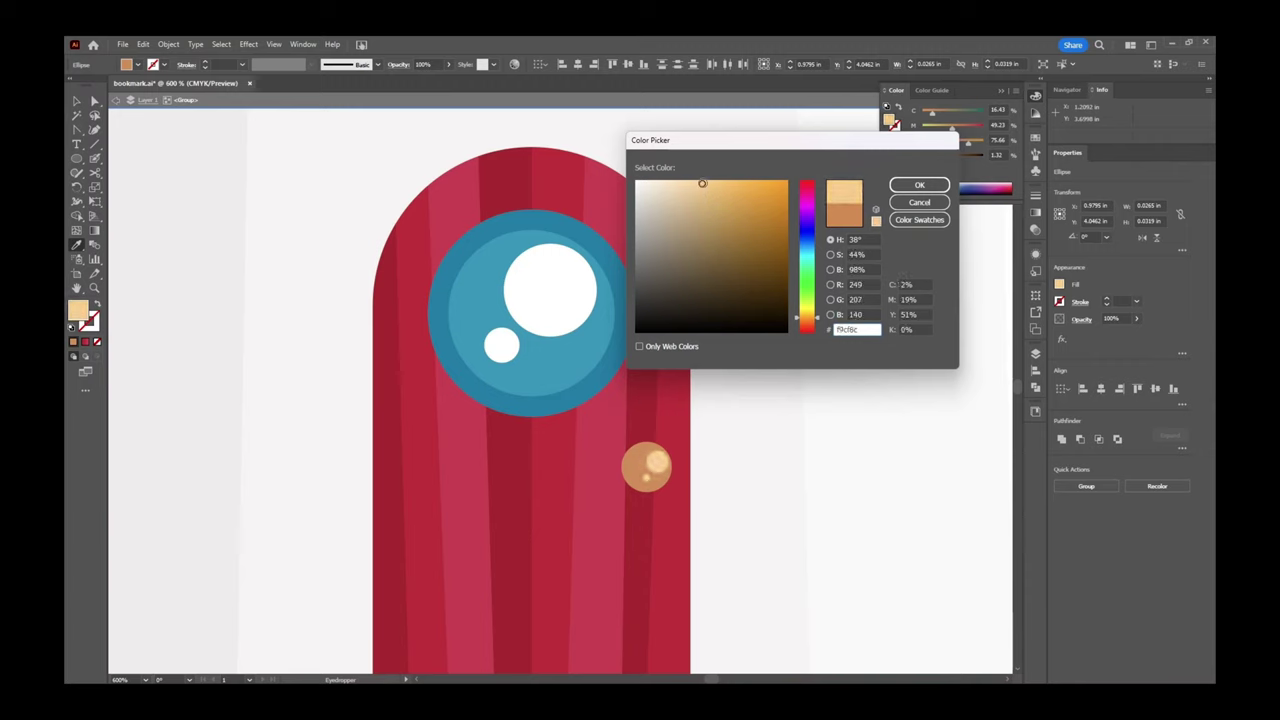
click(920, 185)
click(115, 101)
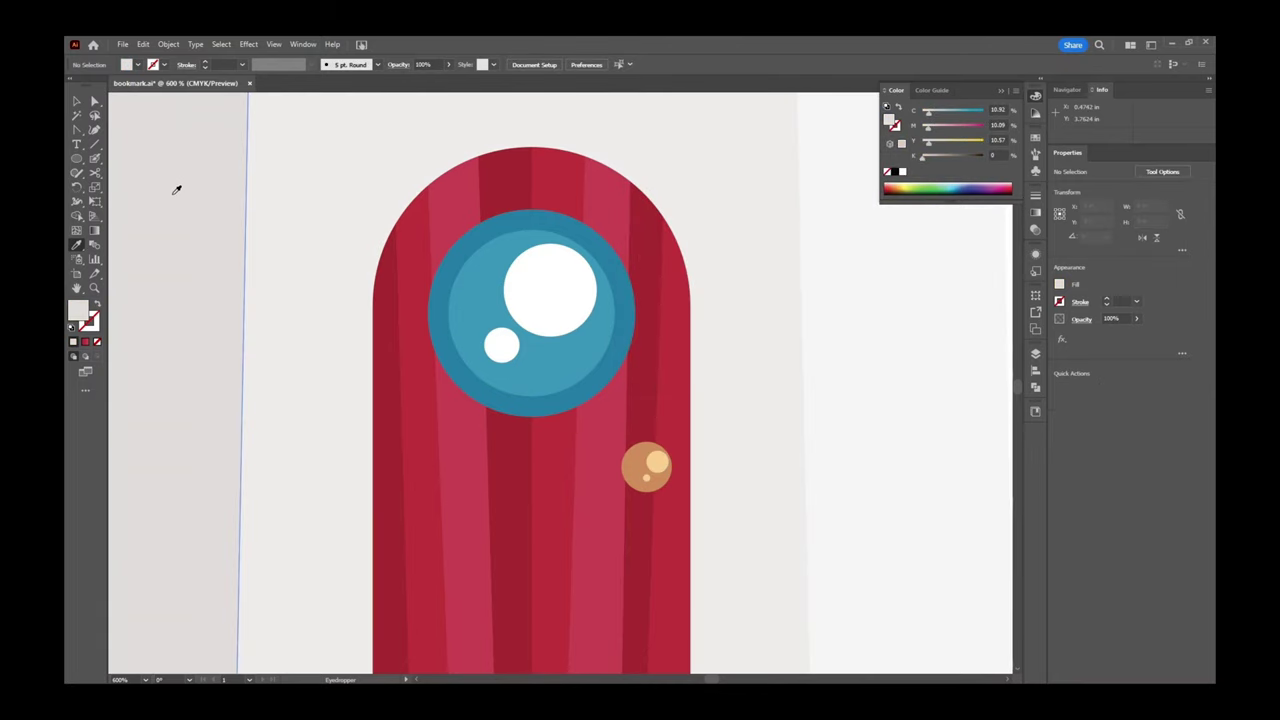
Draw a light gray rectangle about 0.06 in wide and 0.29 in high beside the lighthouse's lantern room.
key(v)
key(ctrl+0)
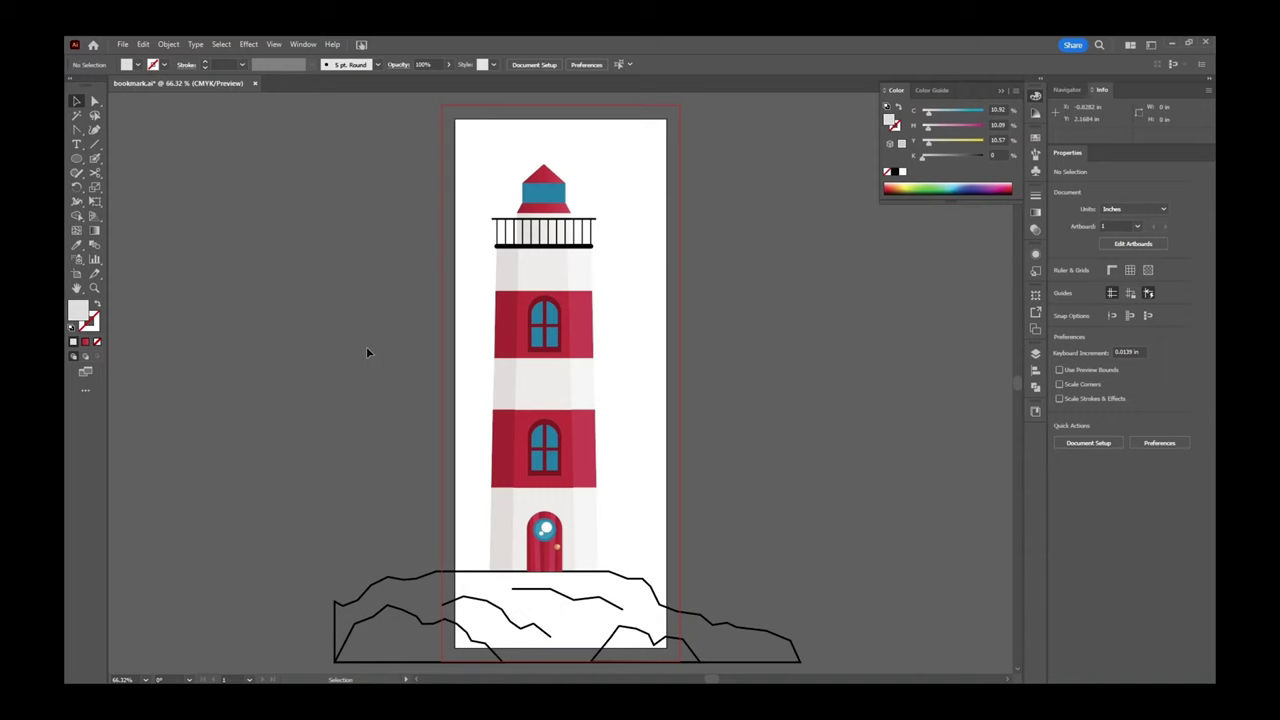
key(a)
key(ctrl+equal)
key(ctrl+equal)
key(ctrl+equal)
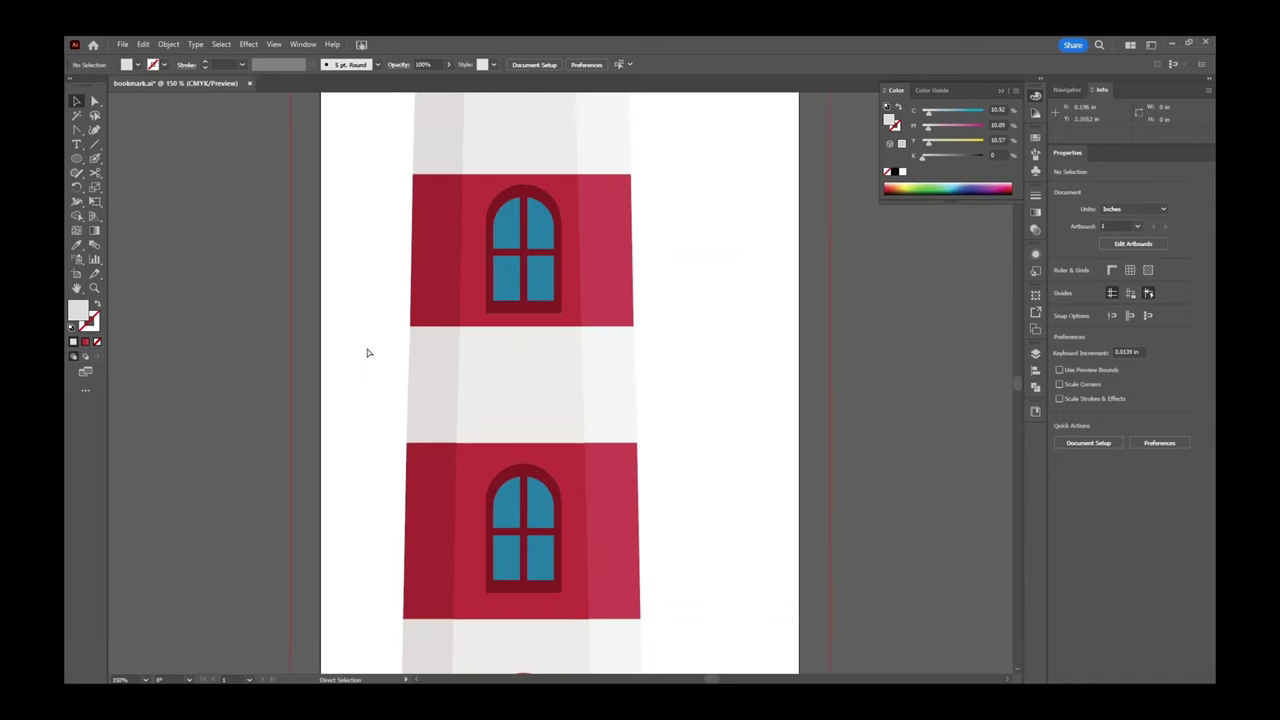
key(v)
scroll(403, 334, up, 10)
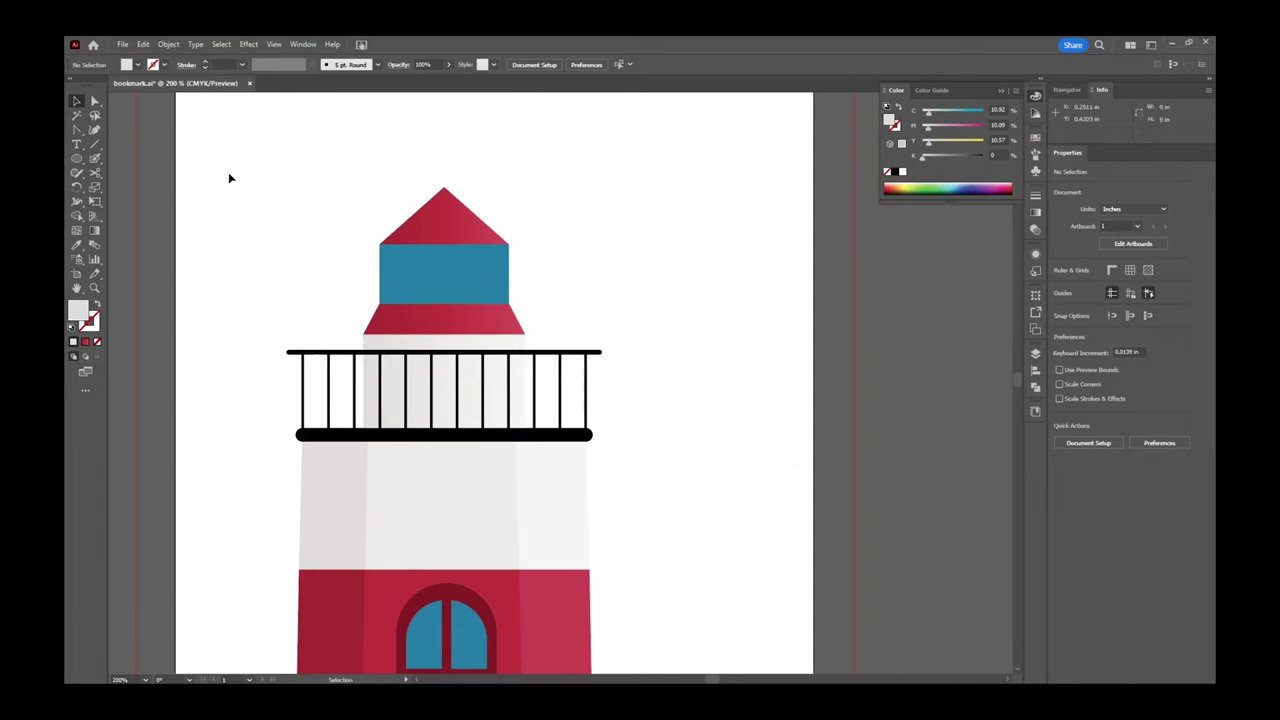
drag(76, 158, 103, 163)
drag(593, 212, 615, 303)
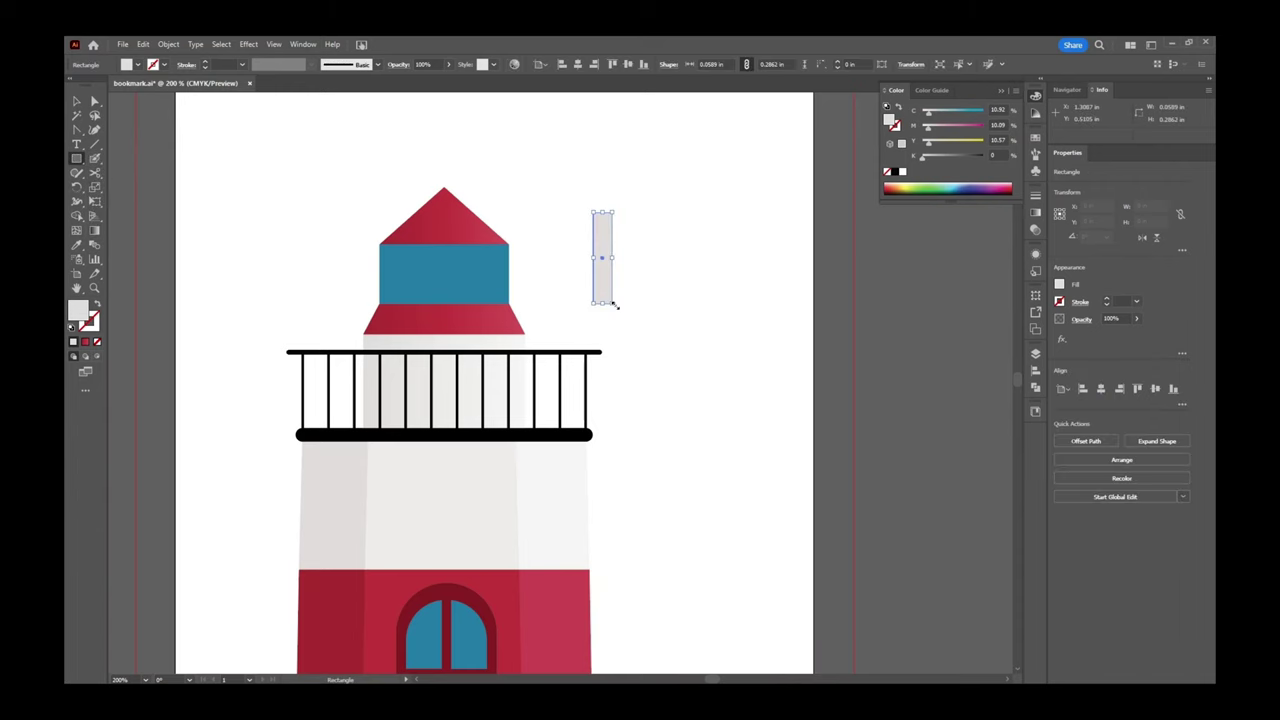
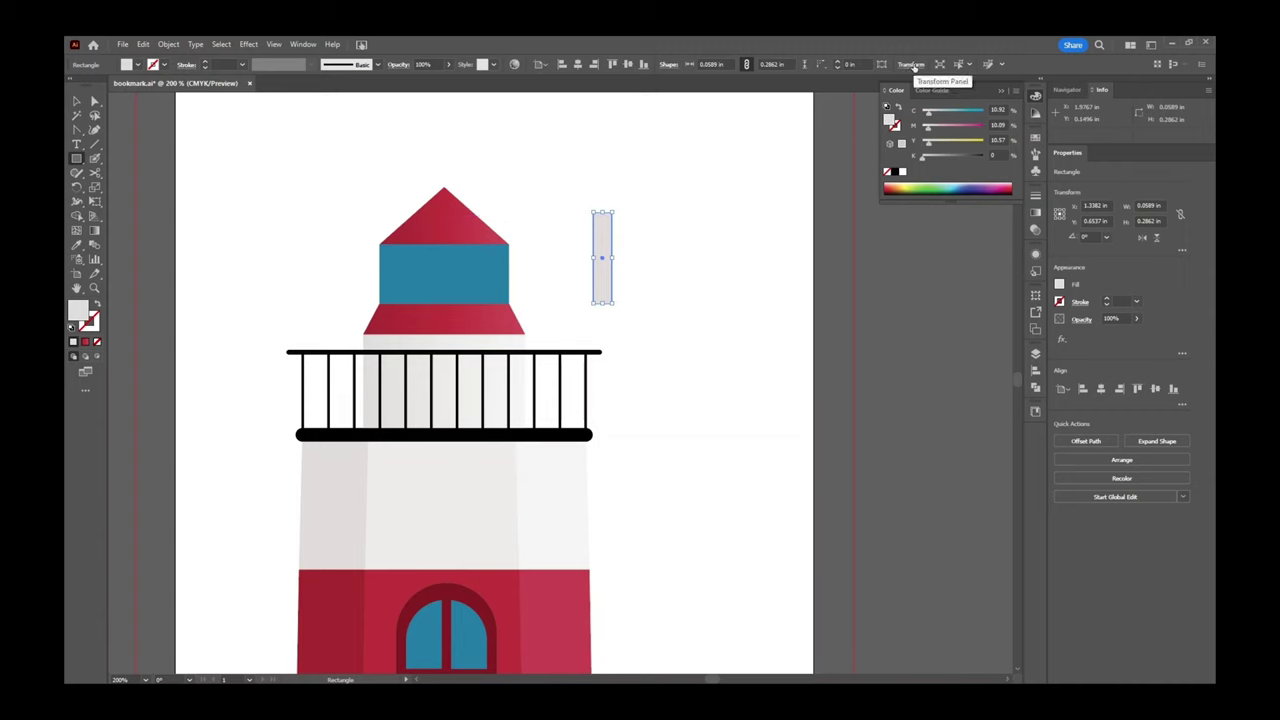
Shear the gray rectangle by 30° into a slanted stripe.
click(913, 66)
key(Tab)
key(Tab)
key(Tab)
key(Tab)
key(Tab)
text(30)
key(Return)
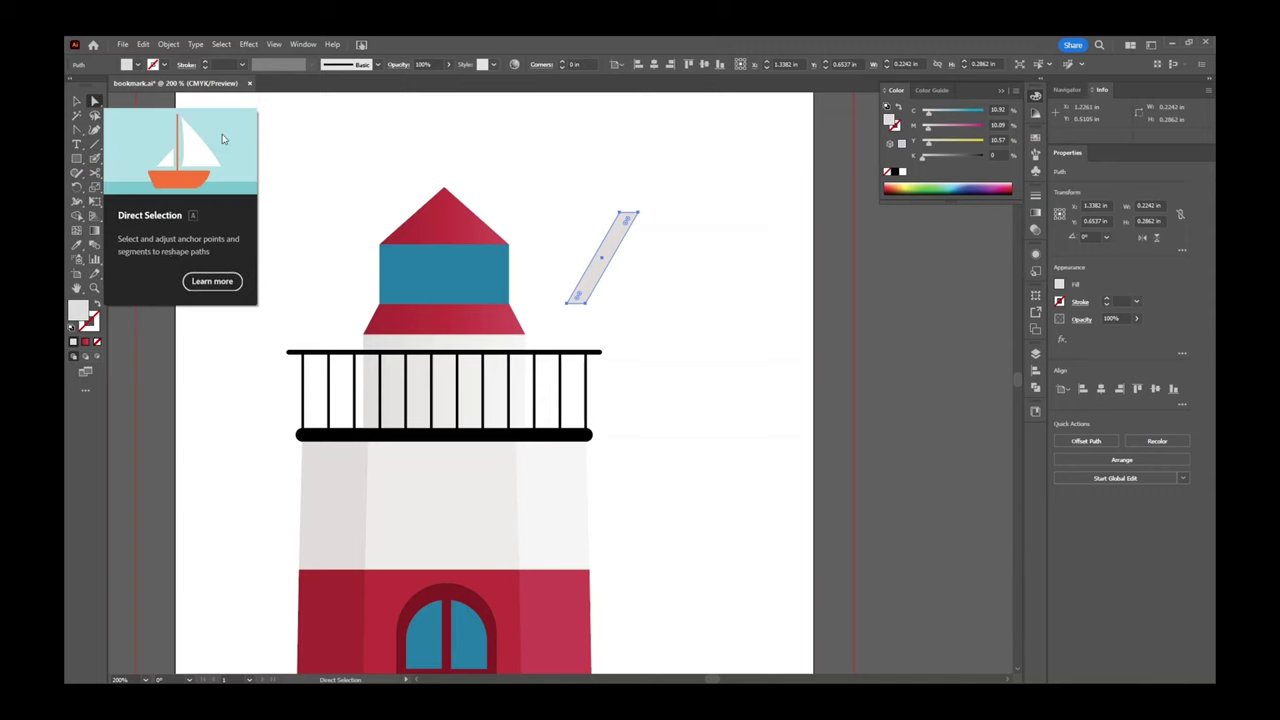
Widen the slanted stripe to about 0.27 in overall by shifting its two right-hand corner points outward, and deselect.
click(95, 101)
click(636, 215)
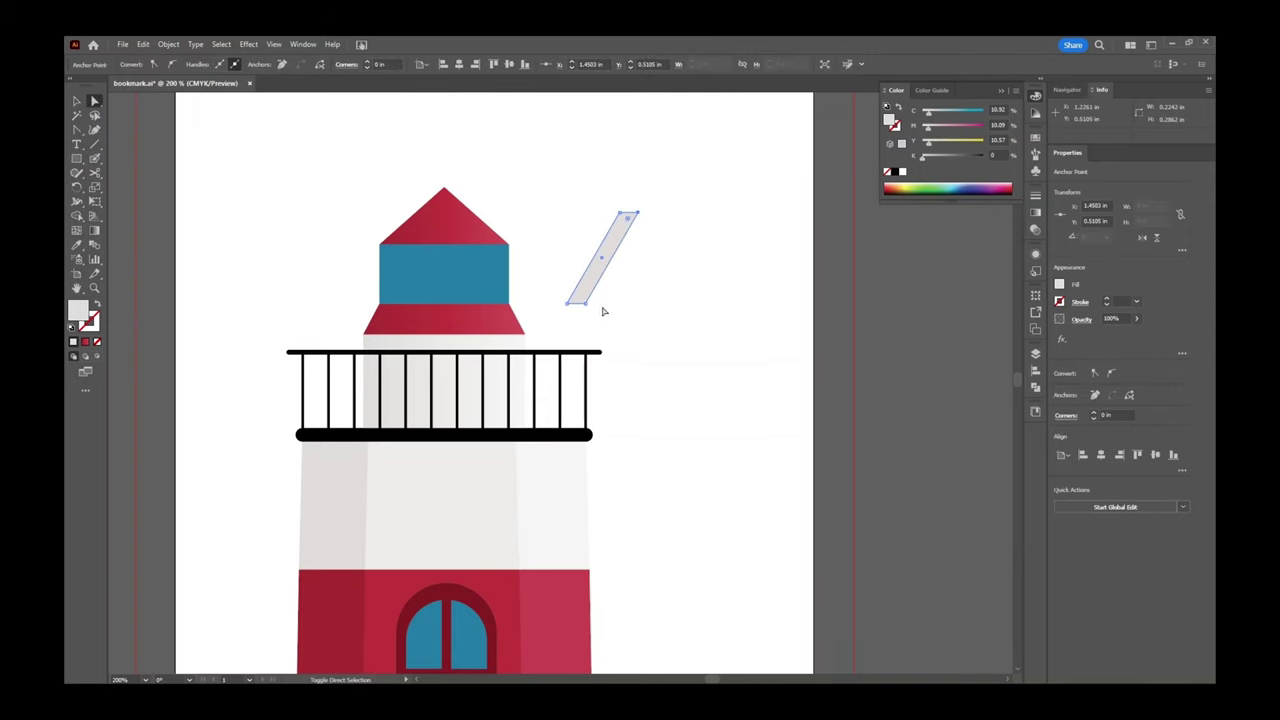
shift+click(585, 304)
key(Right)
key(Right)
key(Right)
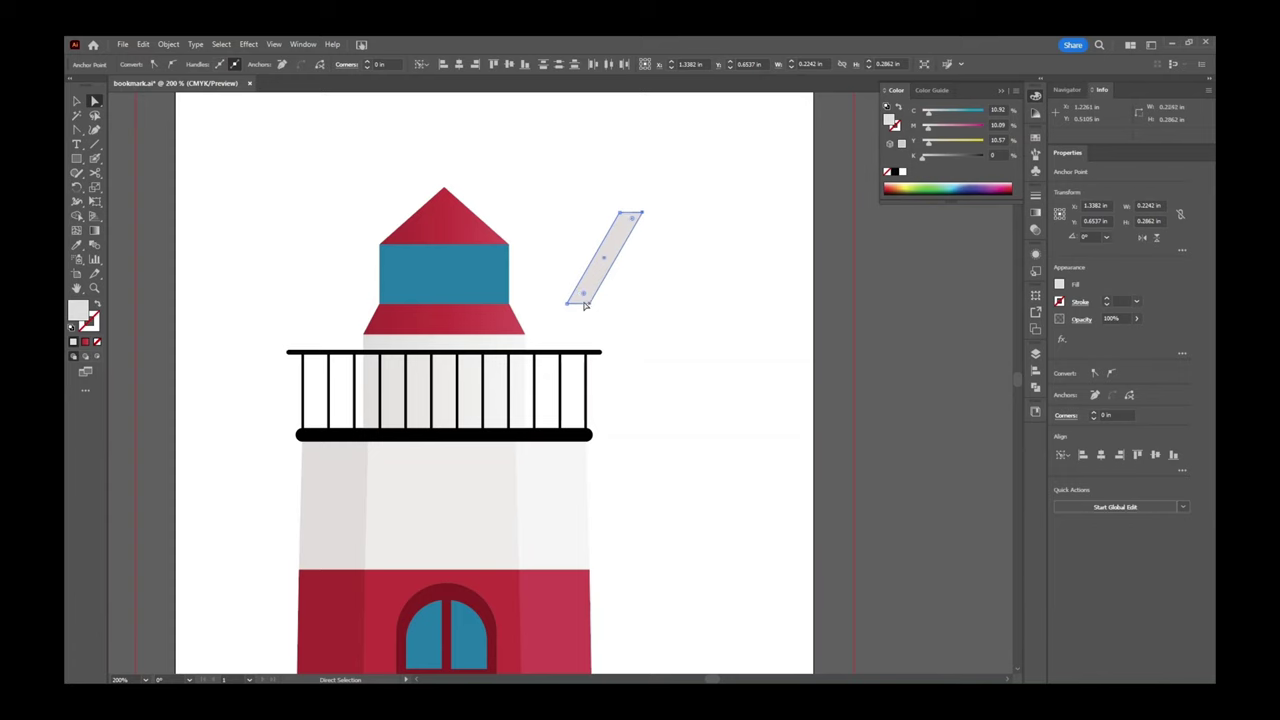
click(654, 288)
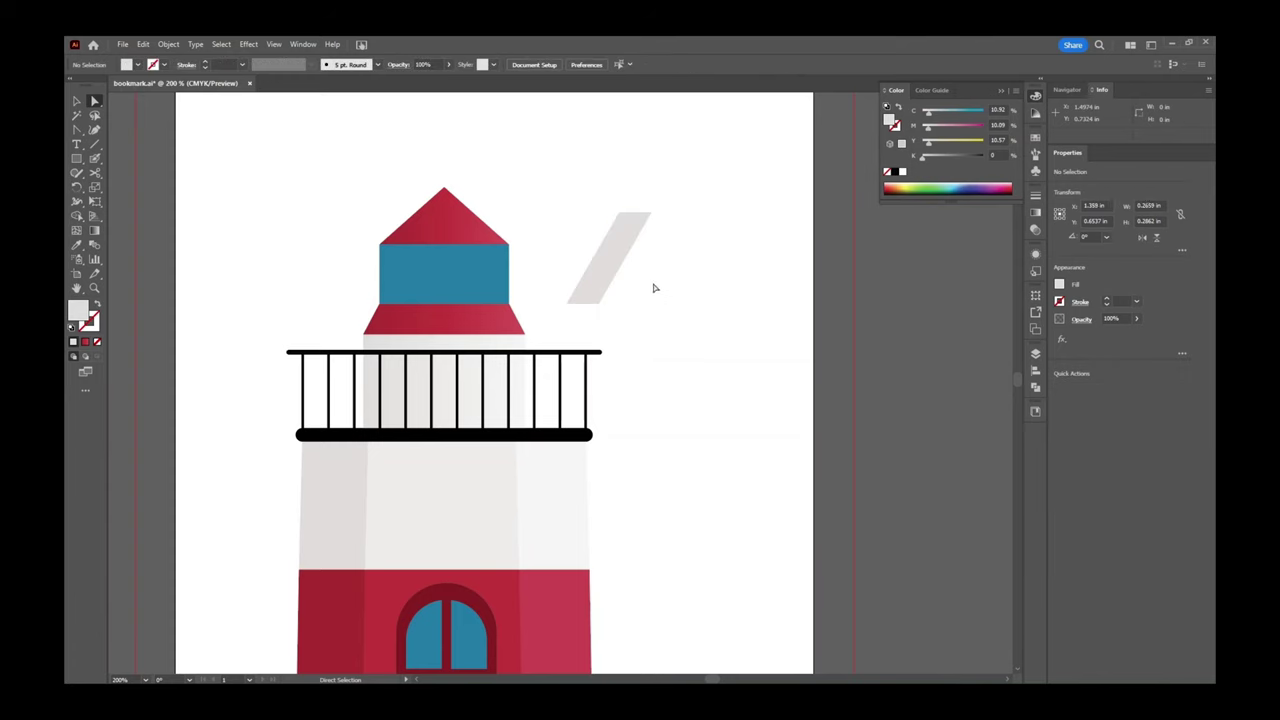
Duplicate the slanted stripe just to its right, narrow the copy to about 0.21 in overall width, and deselect.
key(v)
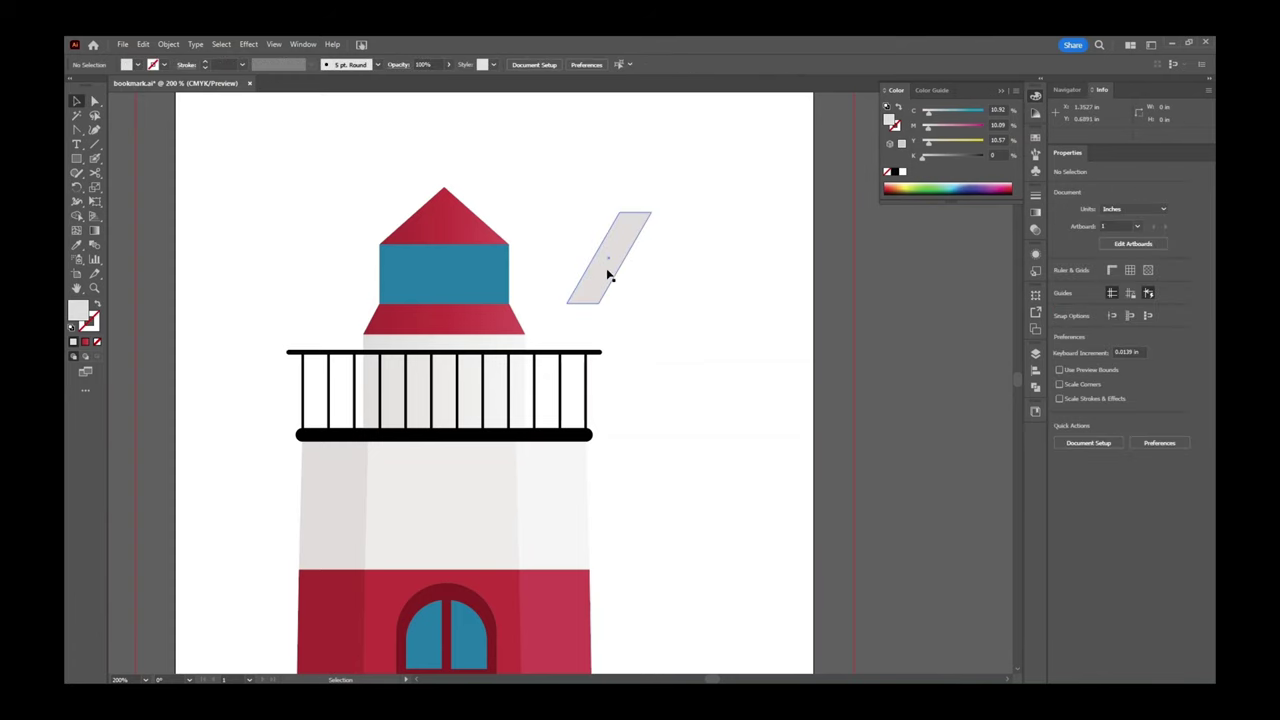
drag(605, 277, 643, 277)
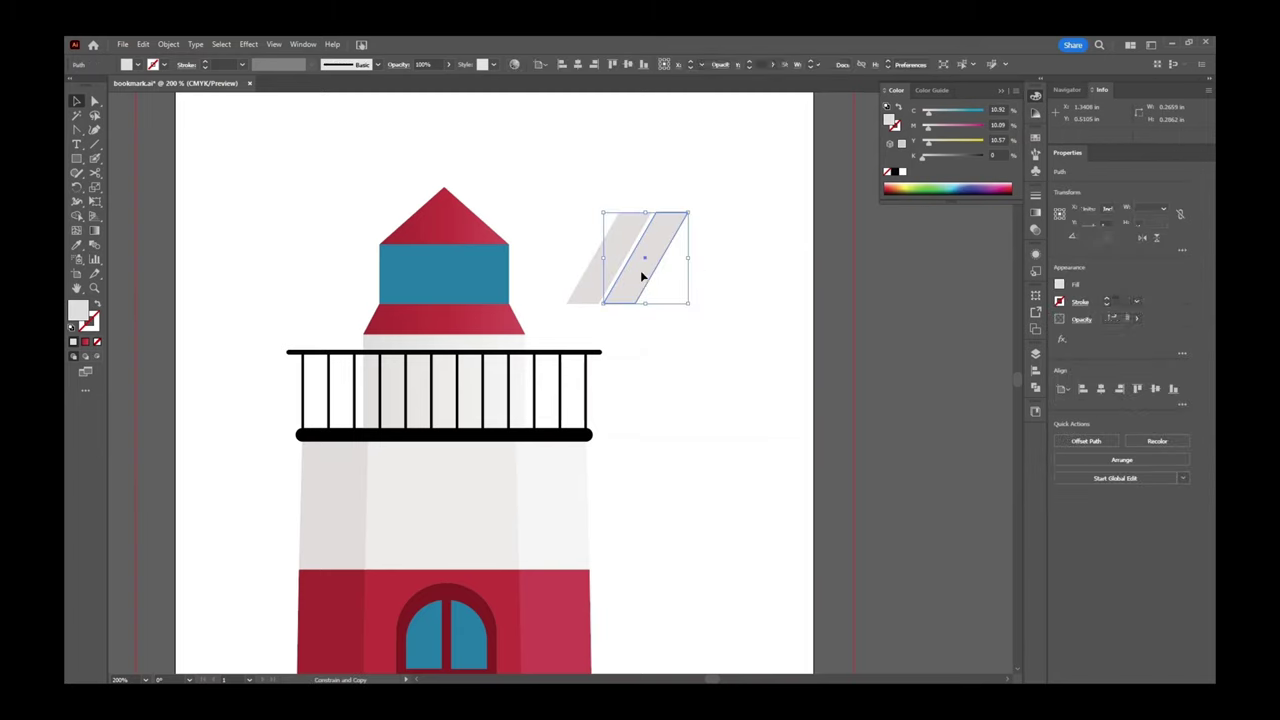
key(a)
drag(723, 206, 685, 236)
drag(660, 301, 629, 325)
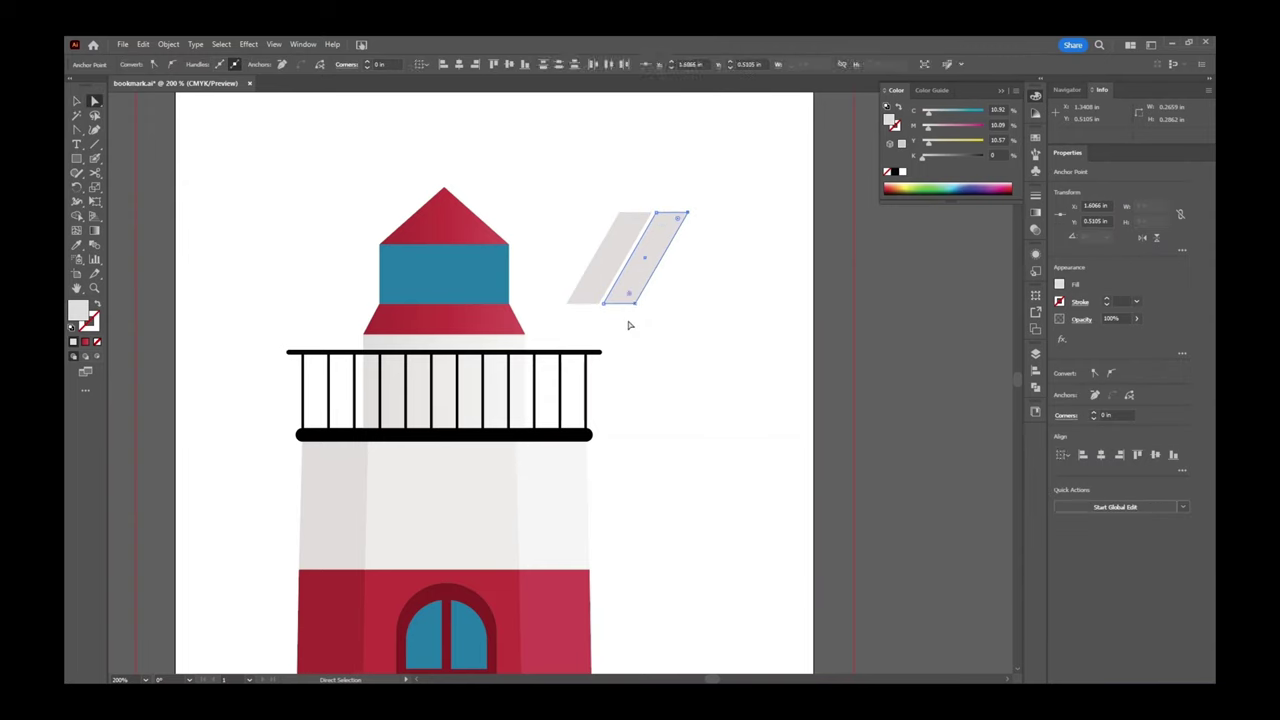
key(Left)
key(Left)
key(Left)
key(Left)
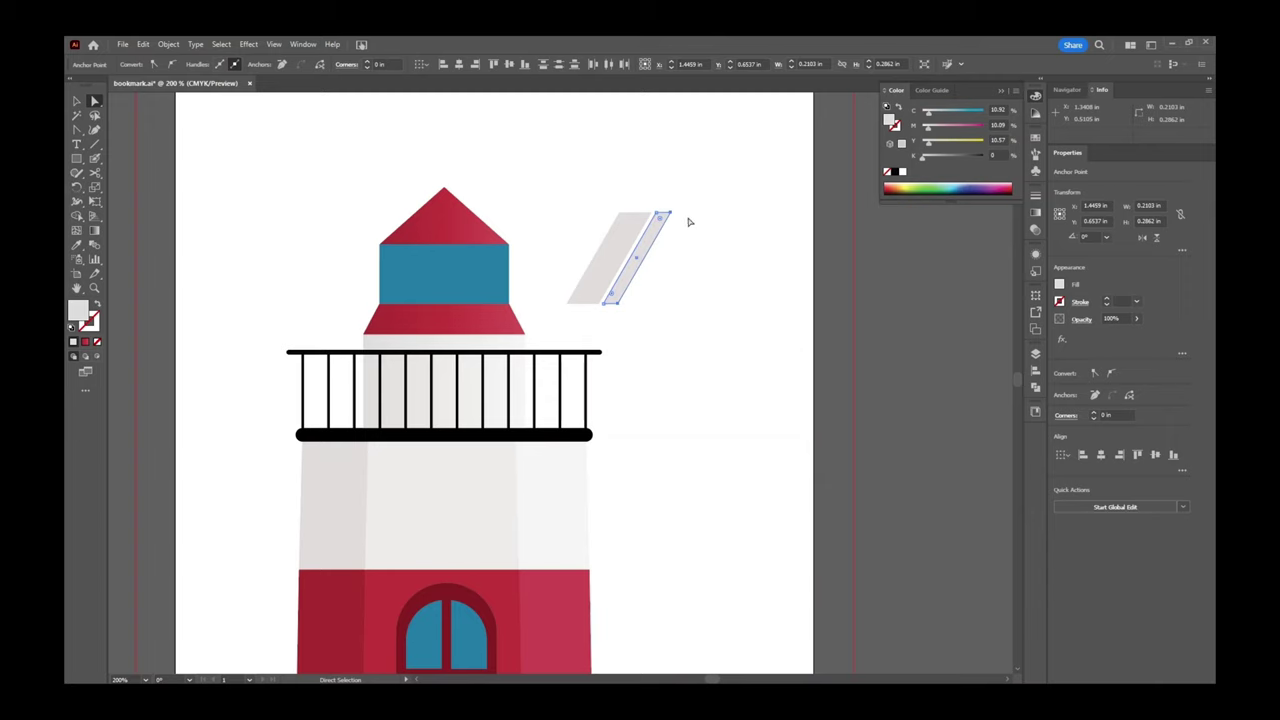
key(v)
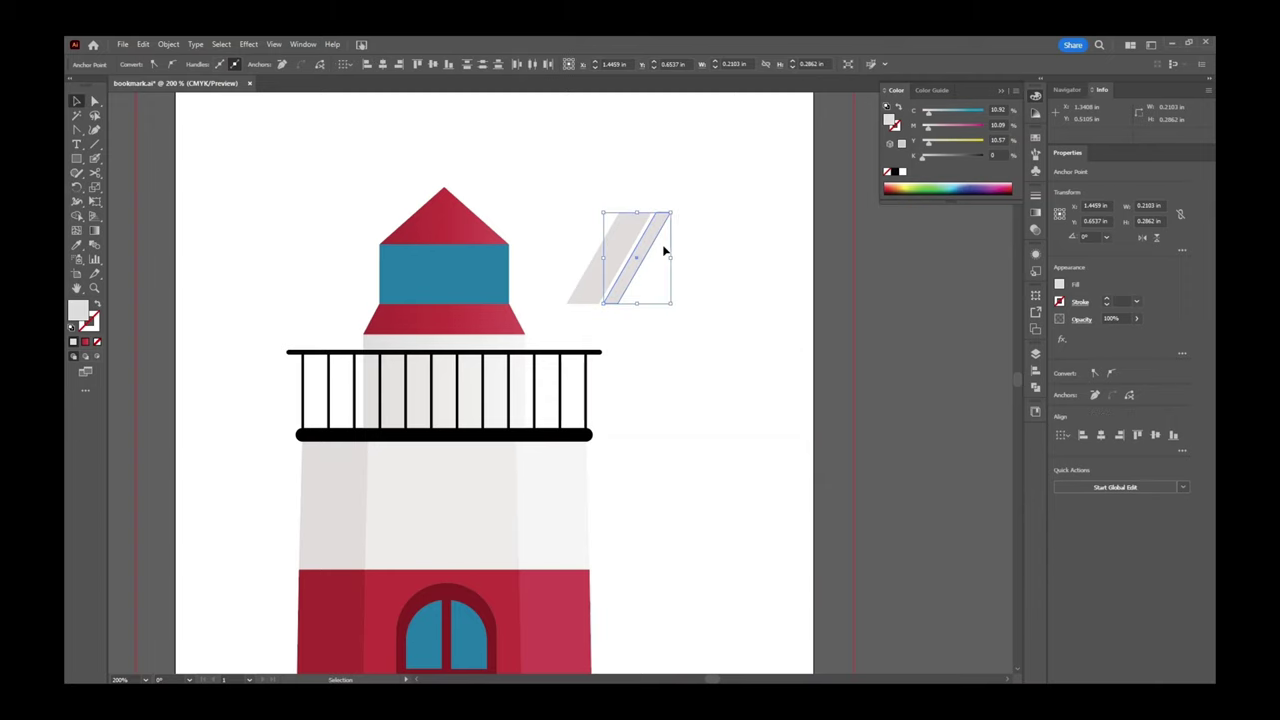
click(686, 263)
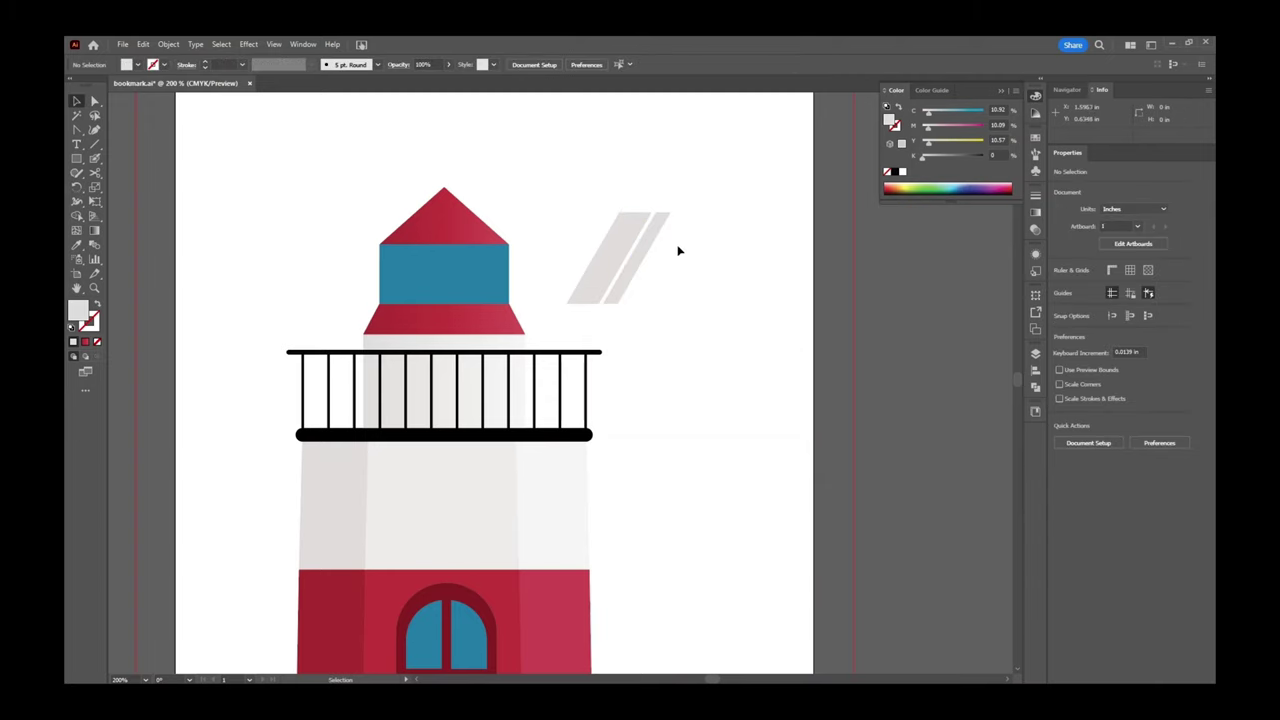
Fill both slanted stripes with the artboard's white and move them onto the blue lantern room glass.
drag(680, 197, 571, 285)
key(i)
click(612, 282)
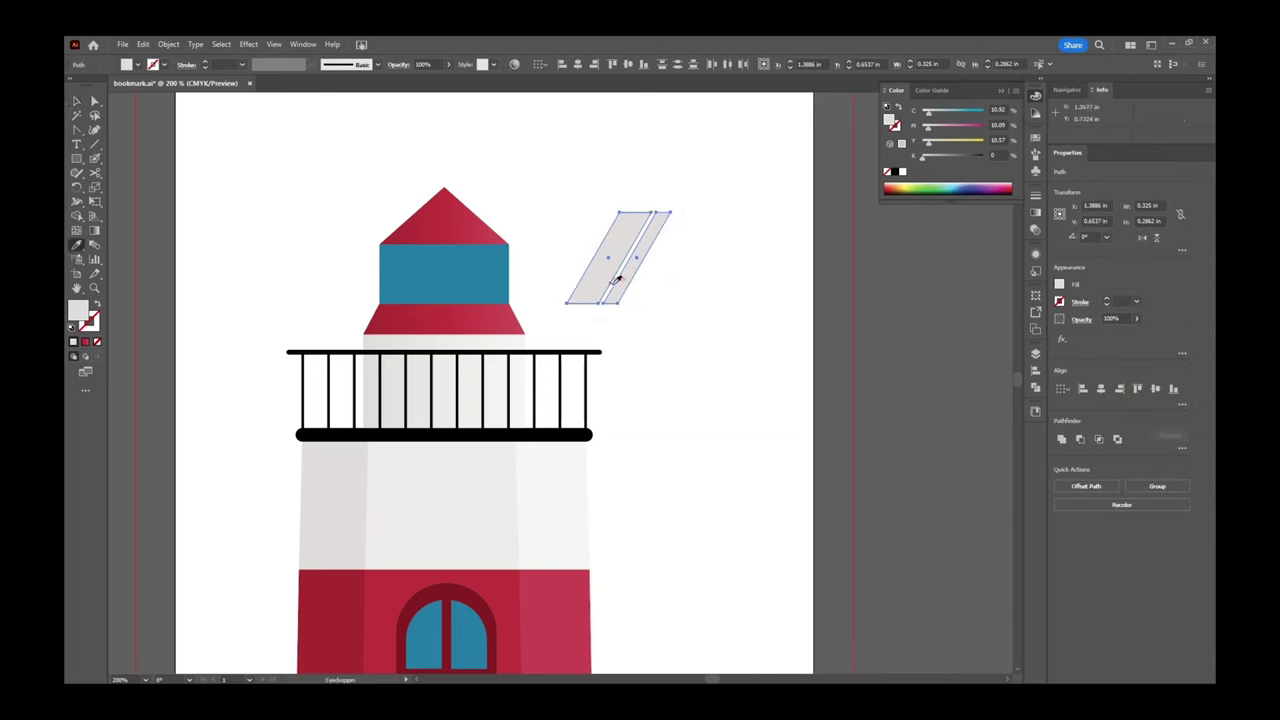
click(647, 300)
key(v)
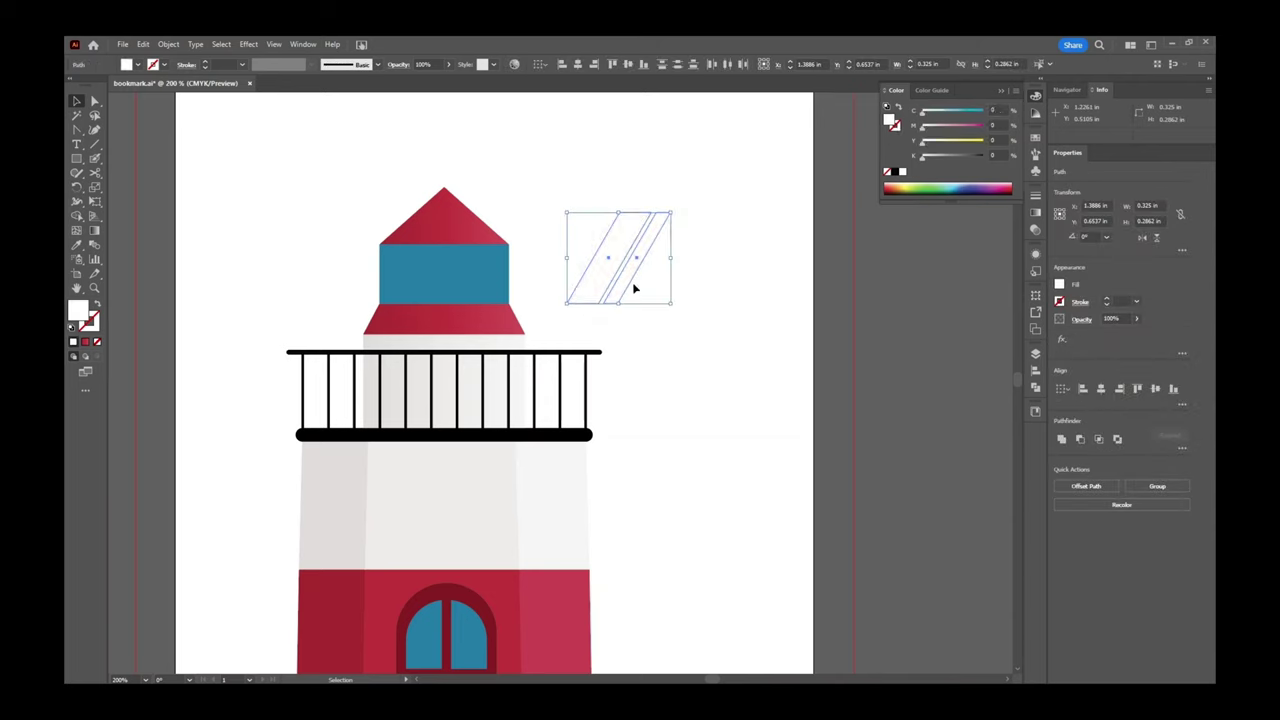
drag(630, 280, 474, 298)
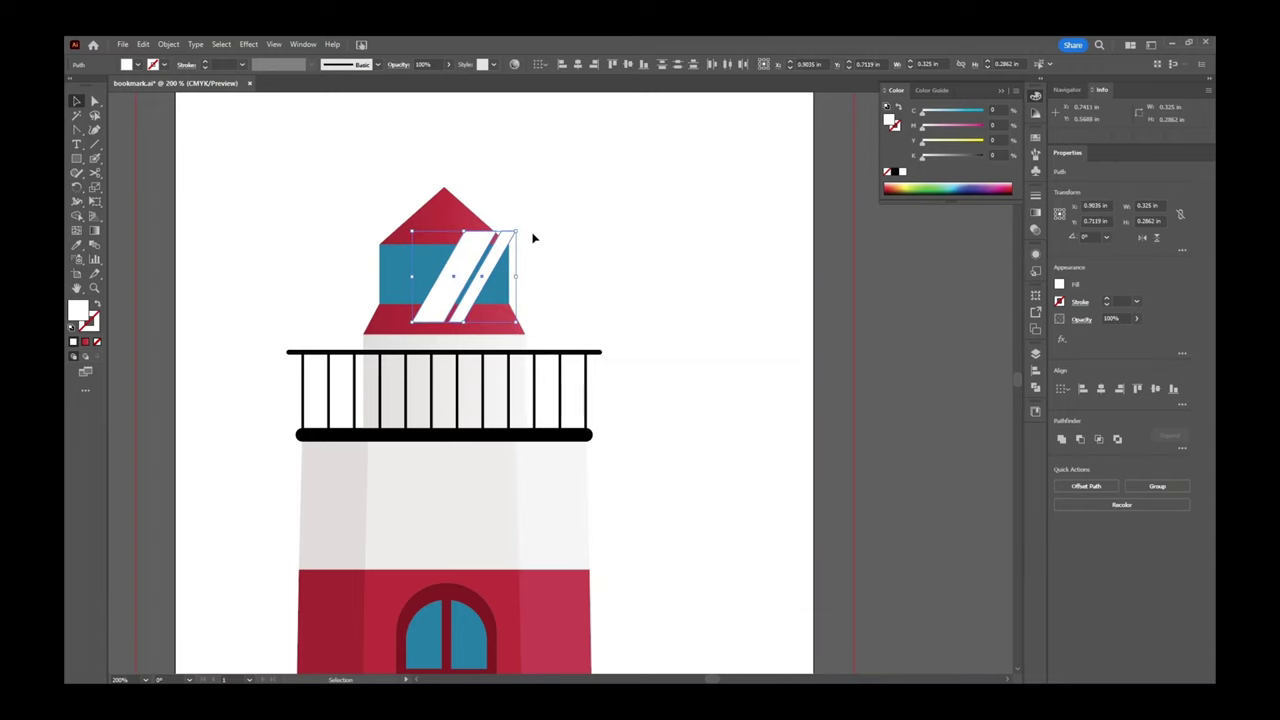
Reduce the slant of both stripes to about 0.28 in overall width by shifting their upper corners left, recenter them on the glass, and deselect.
key(a)
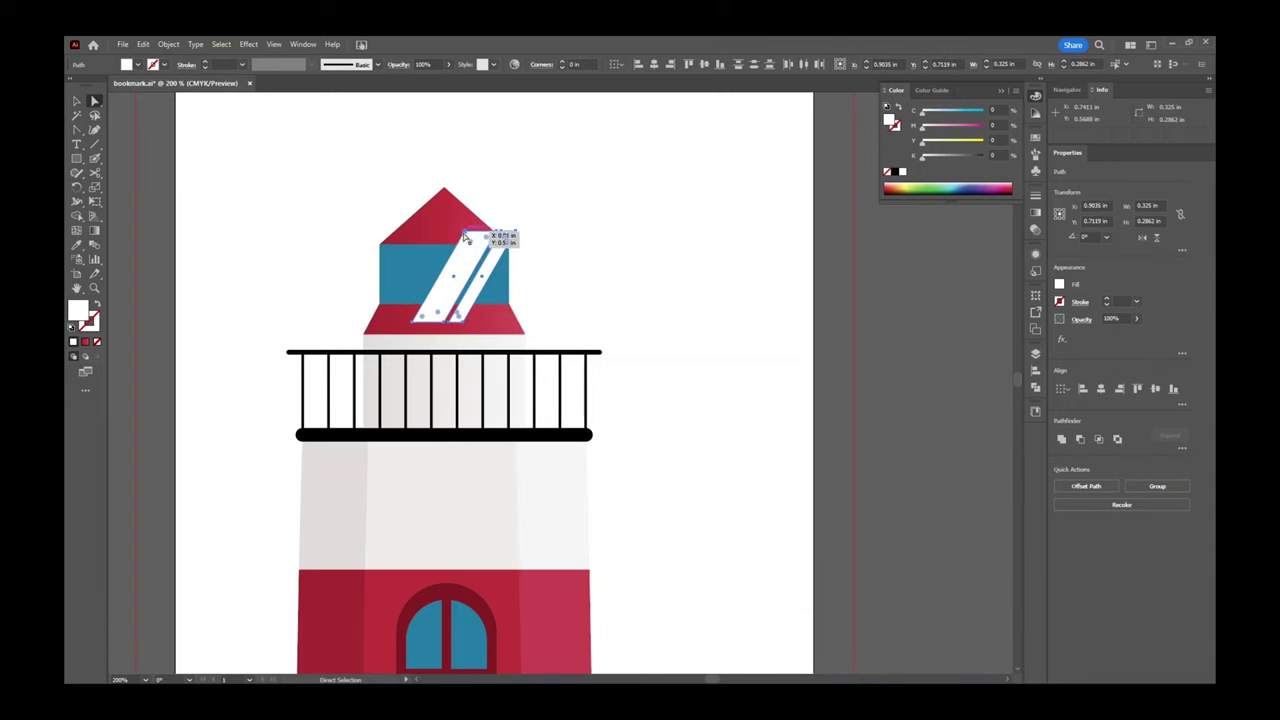
click(497, 232)
shift+click(516, 232)
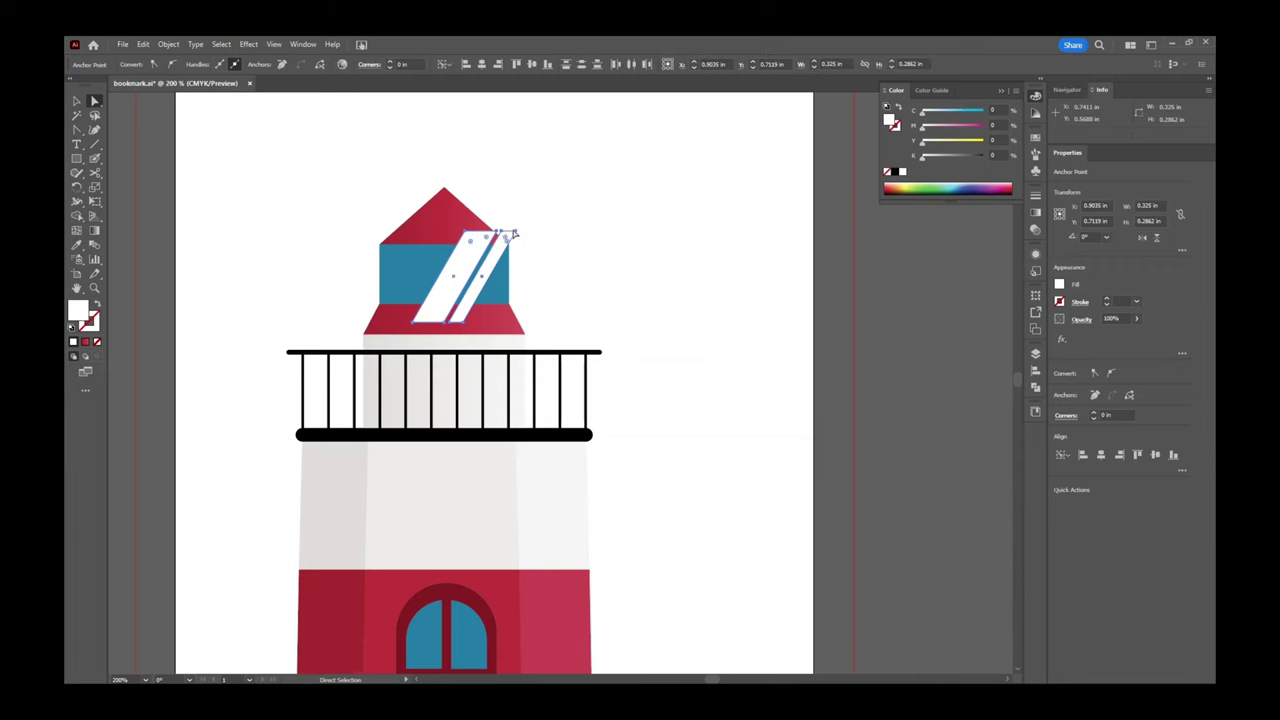
key(Left)
key(Left)
key(Left)
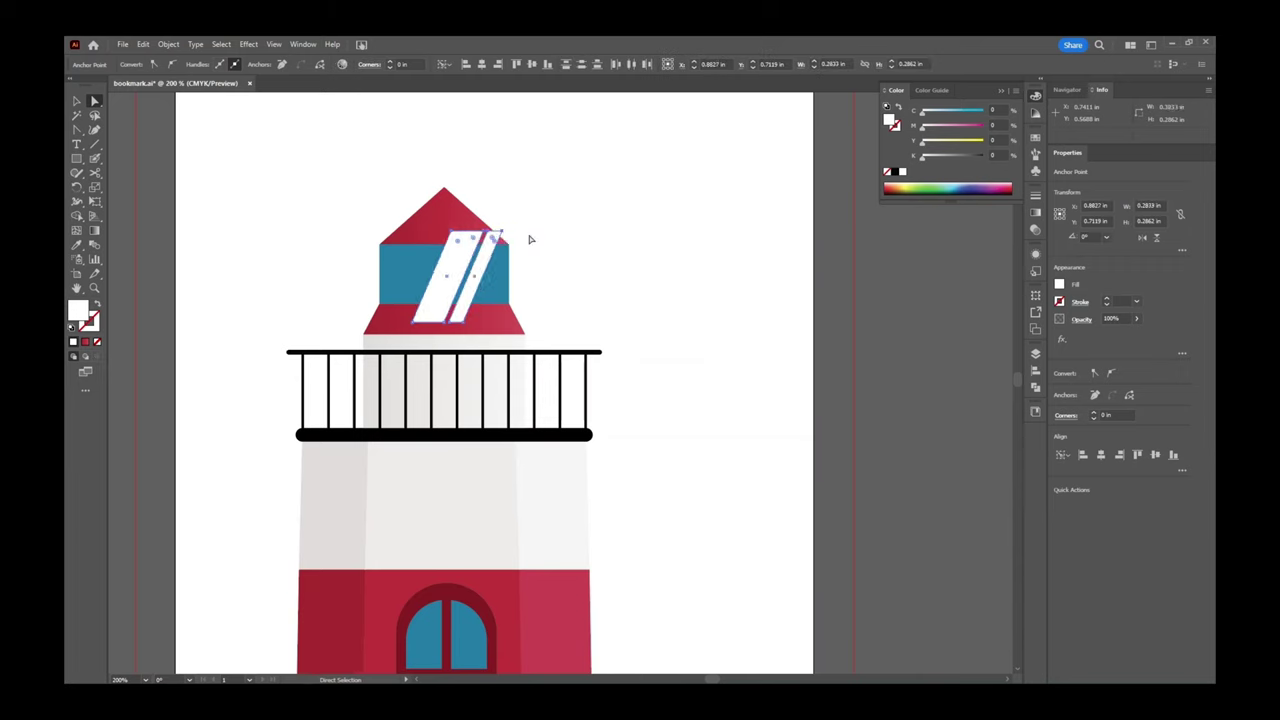
key(Right)
key(Left)
click(76, 101)
drag(470, 278, 481, 276)
click(577, 277)
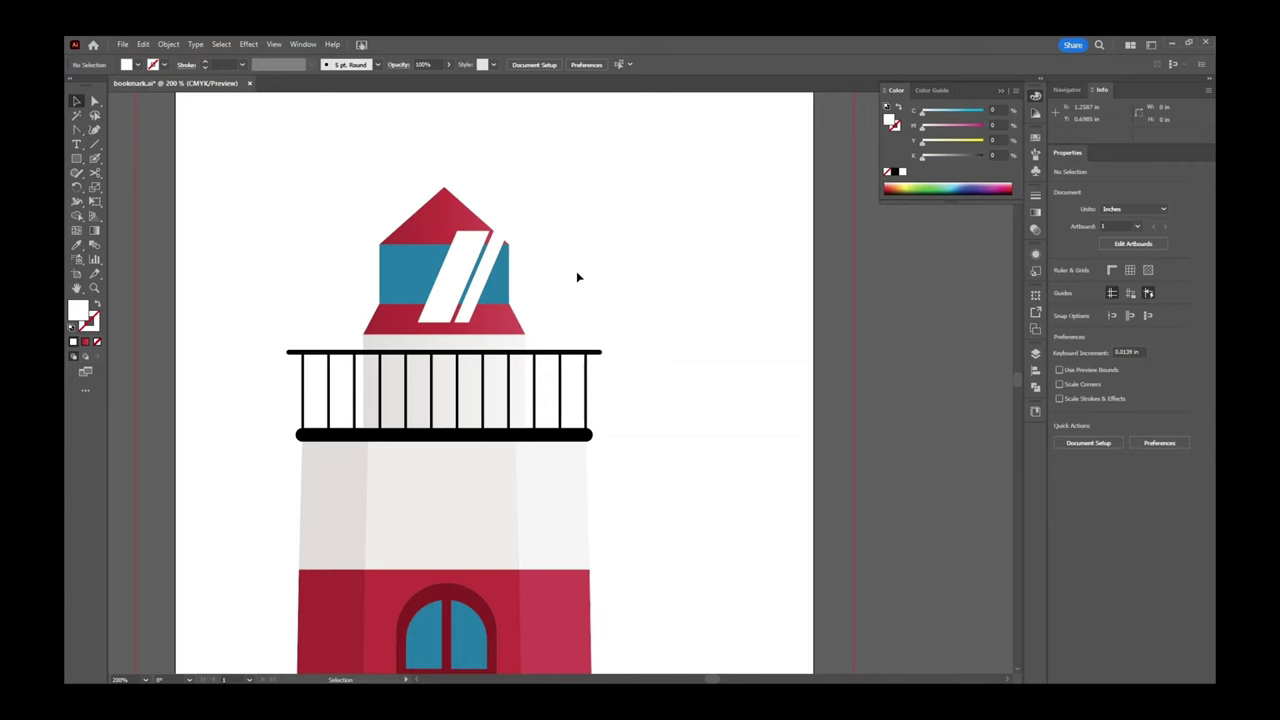
key(a)
click(459, 237)
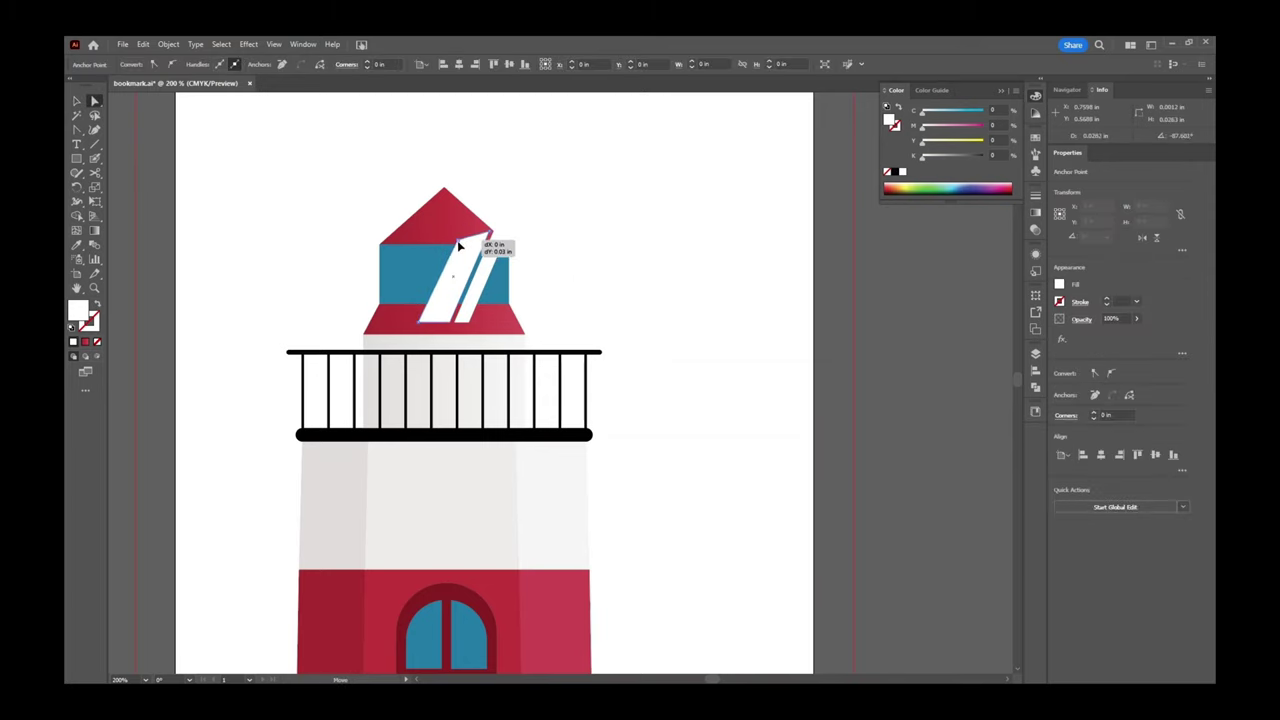
key(v)
key(a)
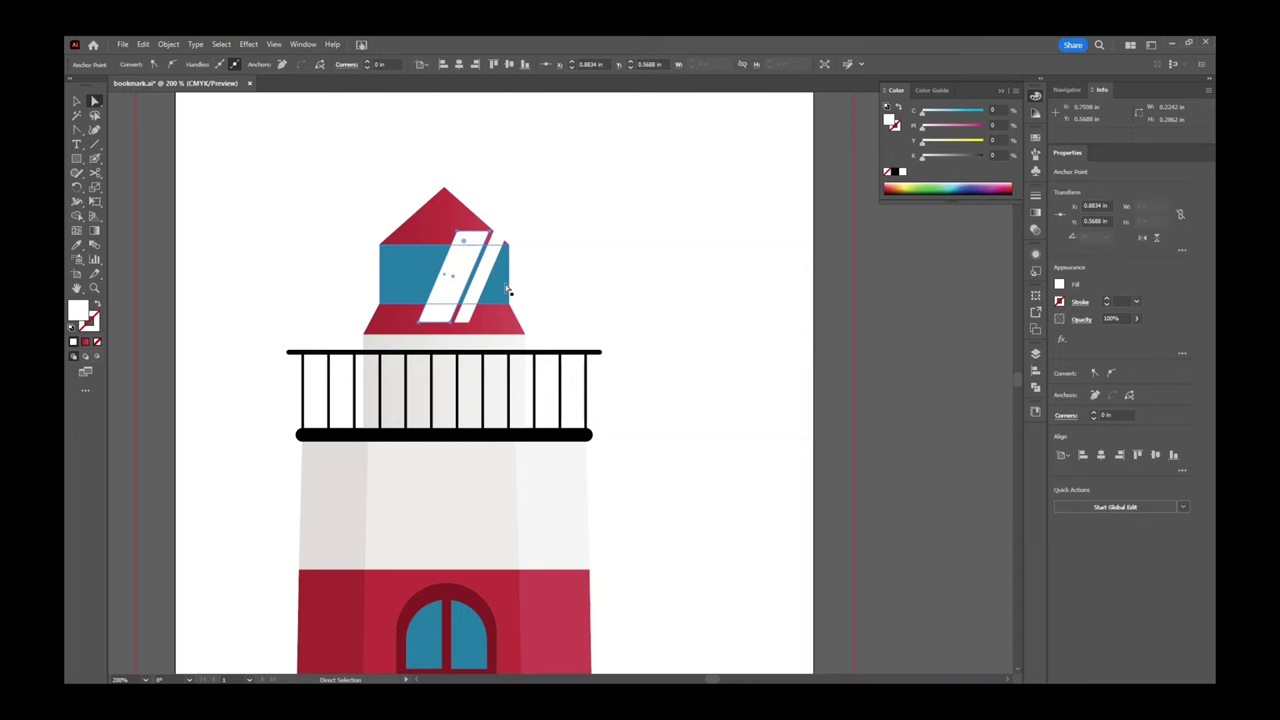
key(v)
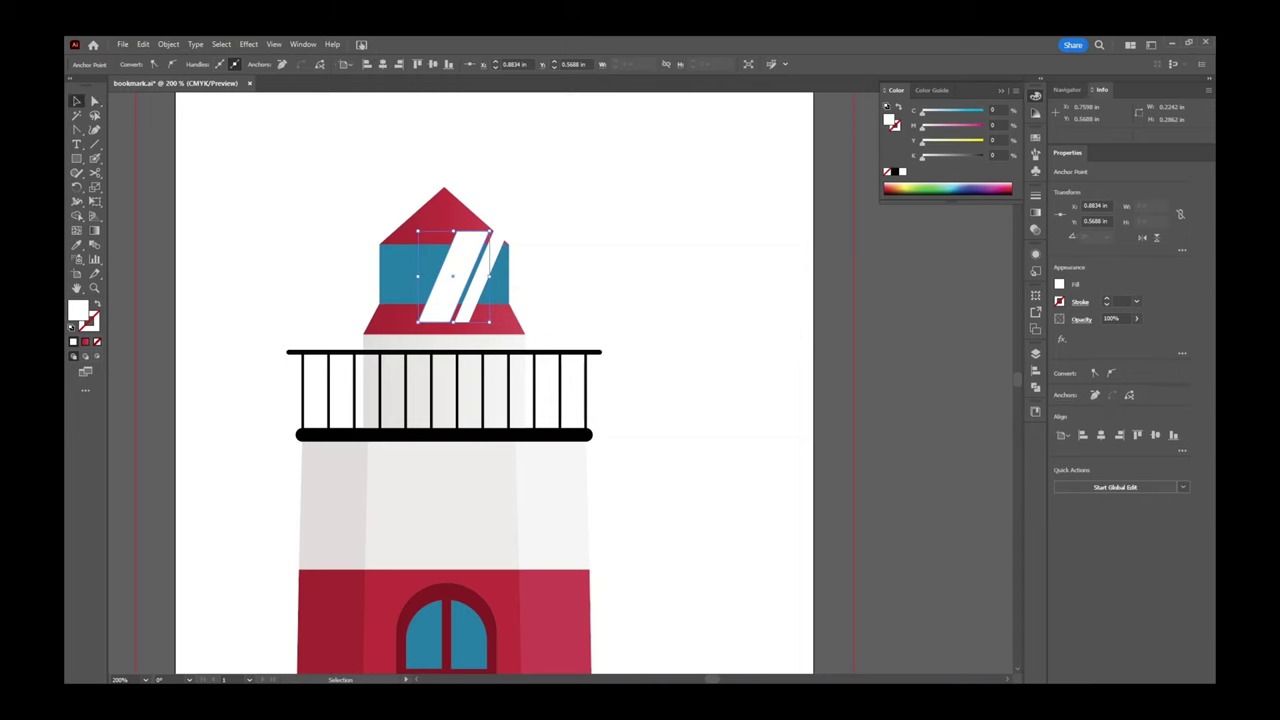
click(76, 158)
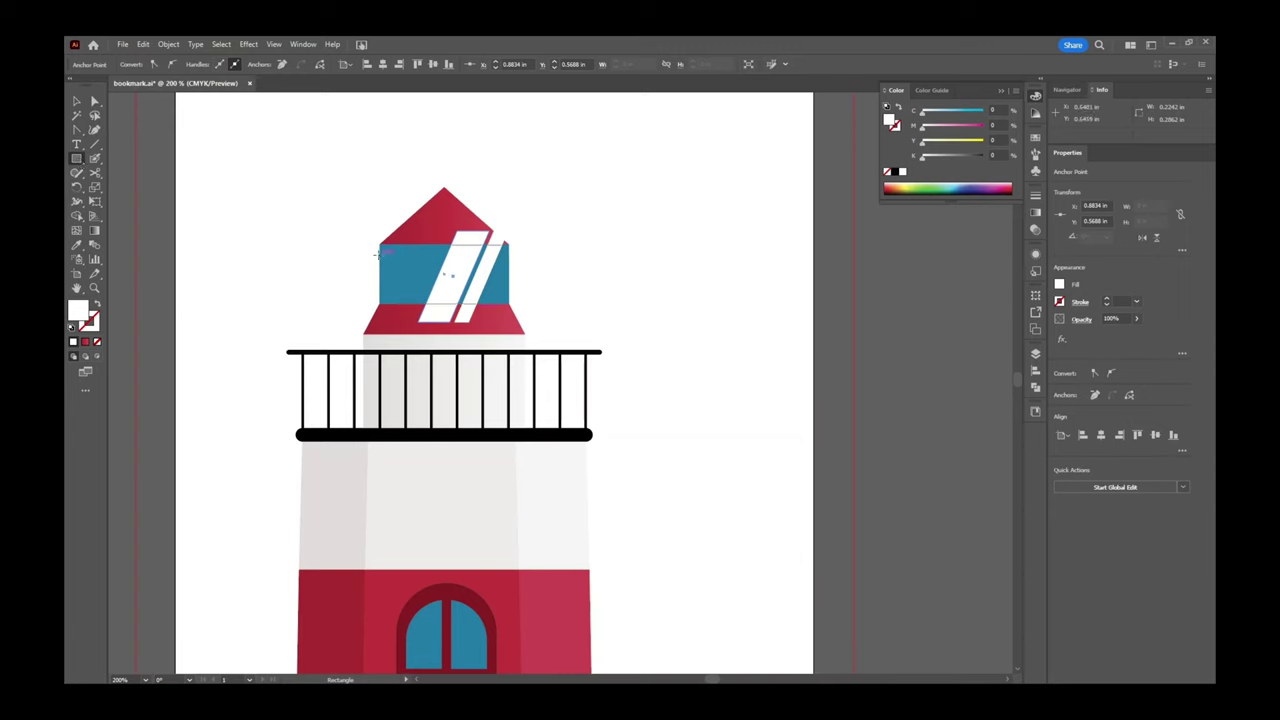
drag(379, 243, 508, 300)
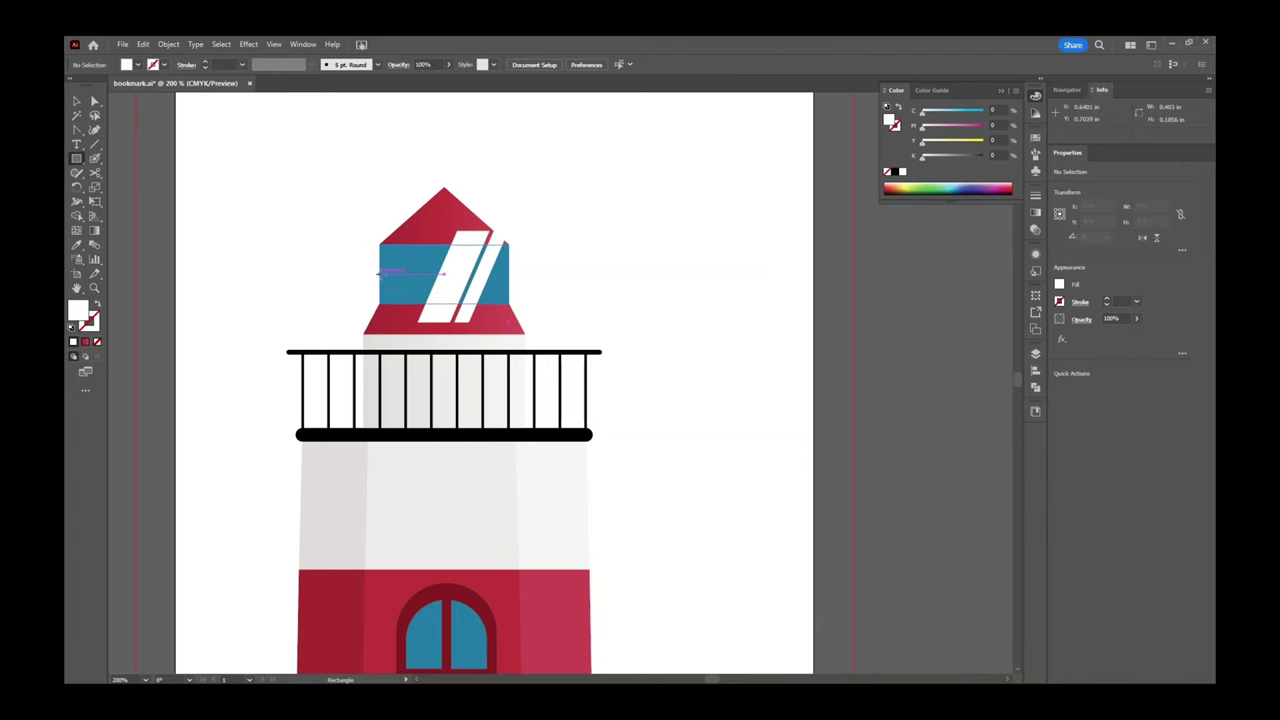
Copy the blue lantern glass rectangle and paste the copy in place in front of the white stripes.
key(v)
click(404, 280)
key(a)
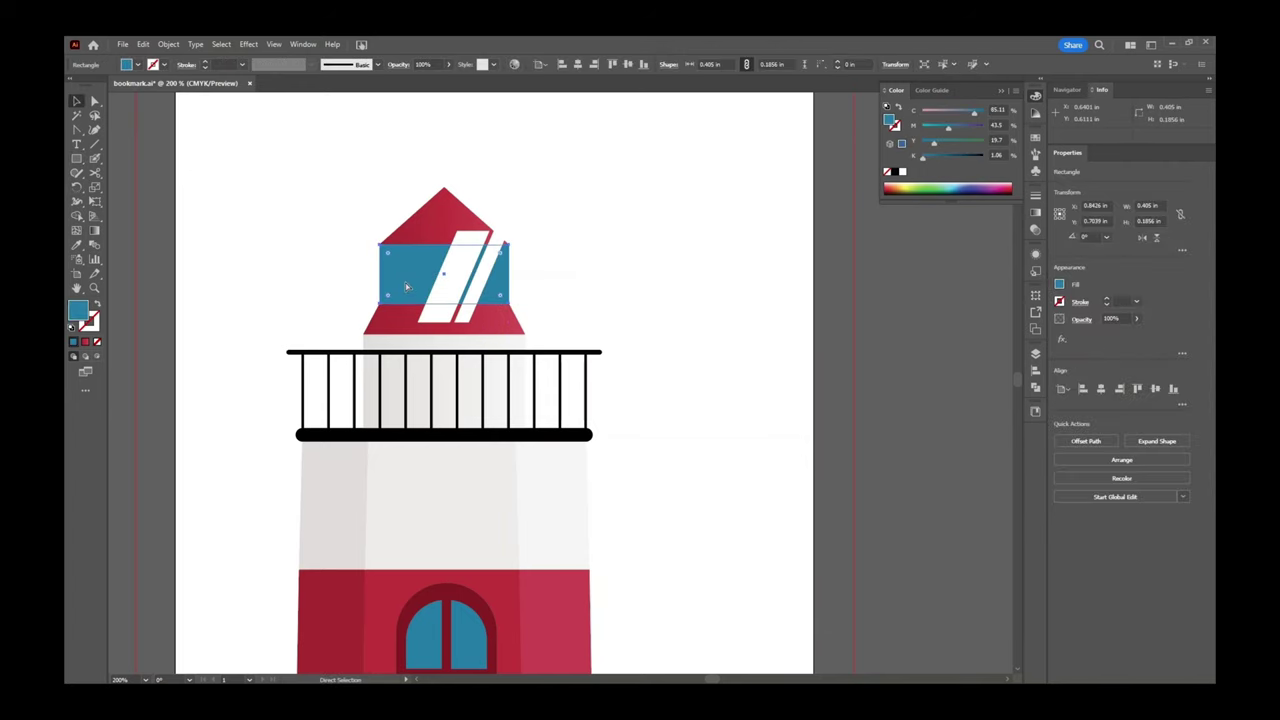
key(ctrl)
key(ctrl+shift+bracketright)
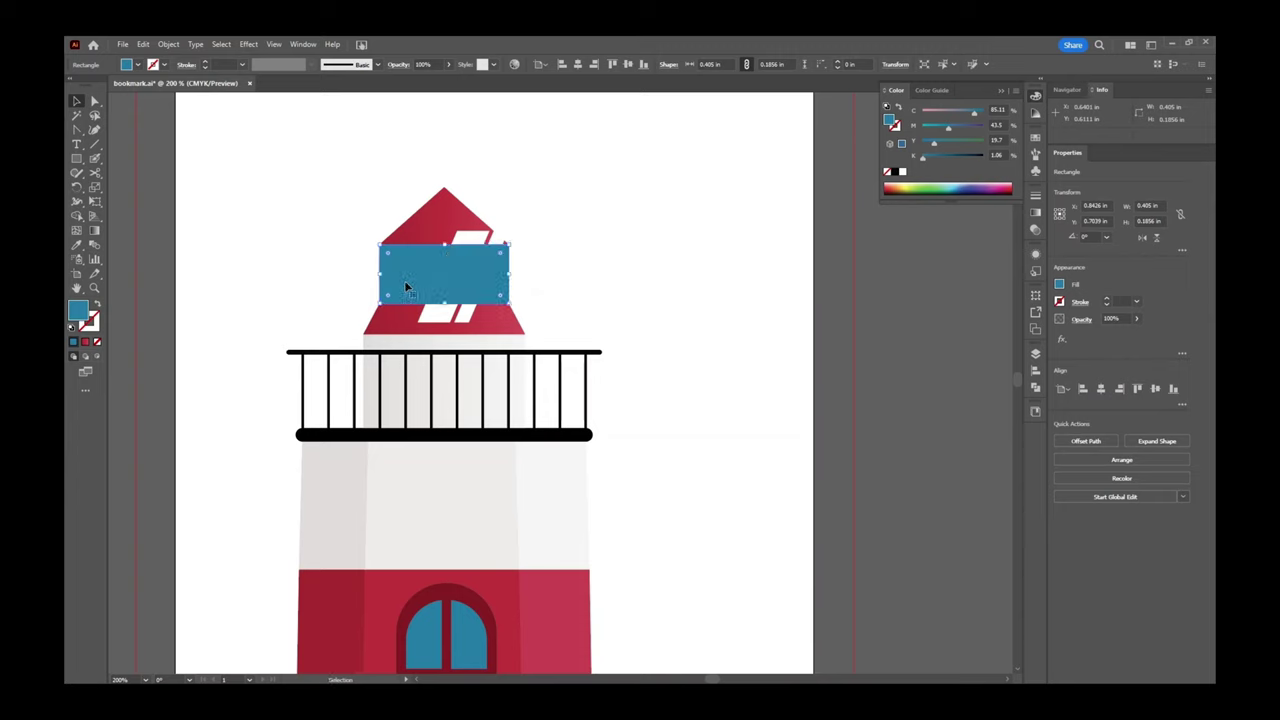
Trim both white stripes to the lantern glass by making a clipping mask with the front blue rectangle, and deselect.
click(606, 245)
click(478, 279)
shift+click(471, 241)
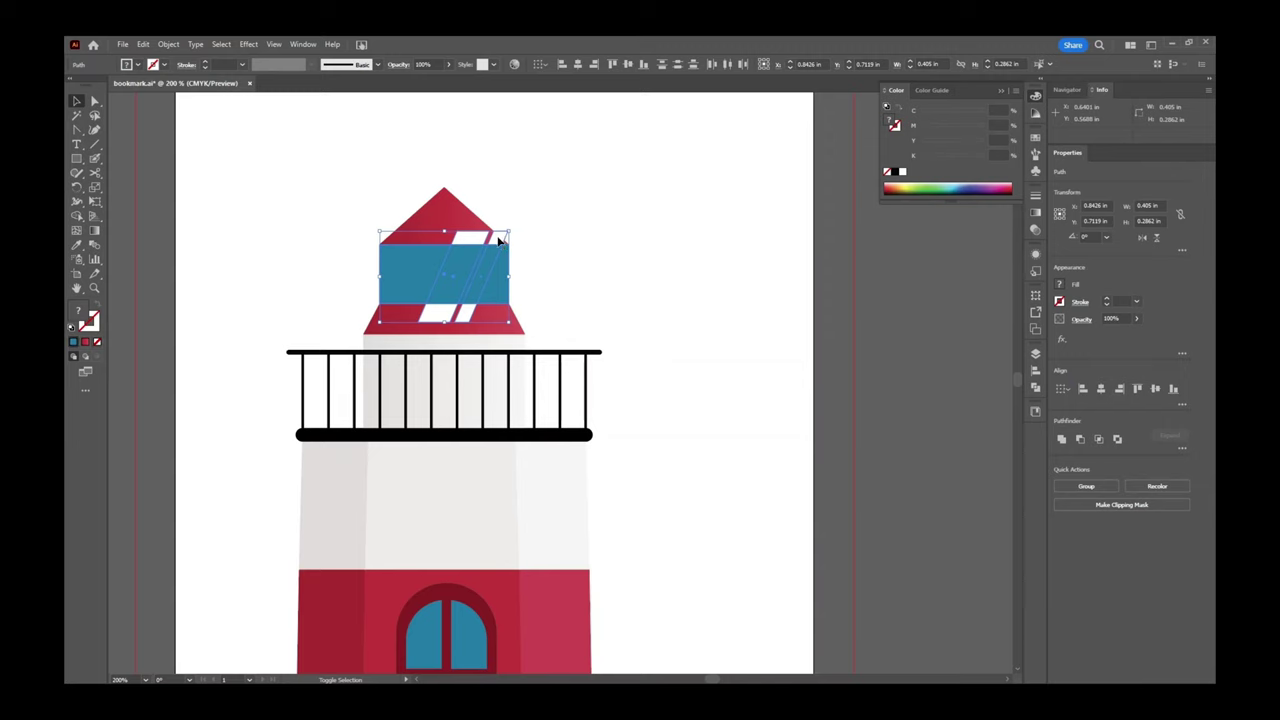
click(544, 251)
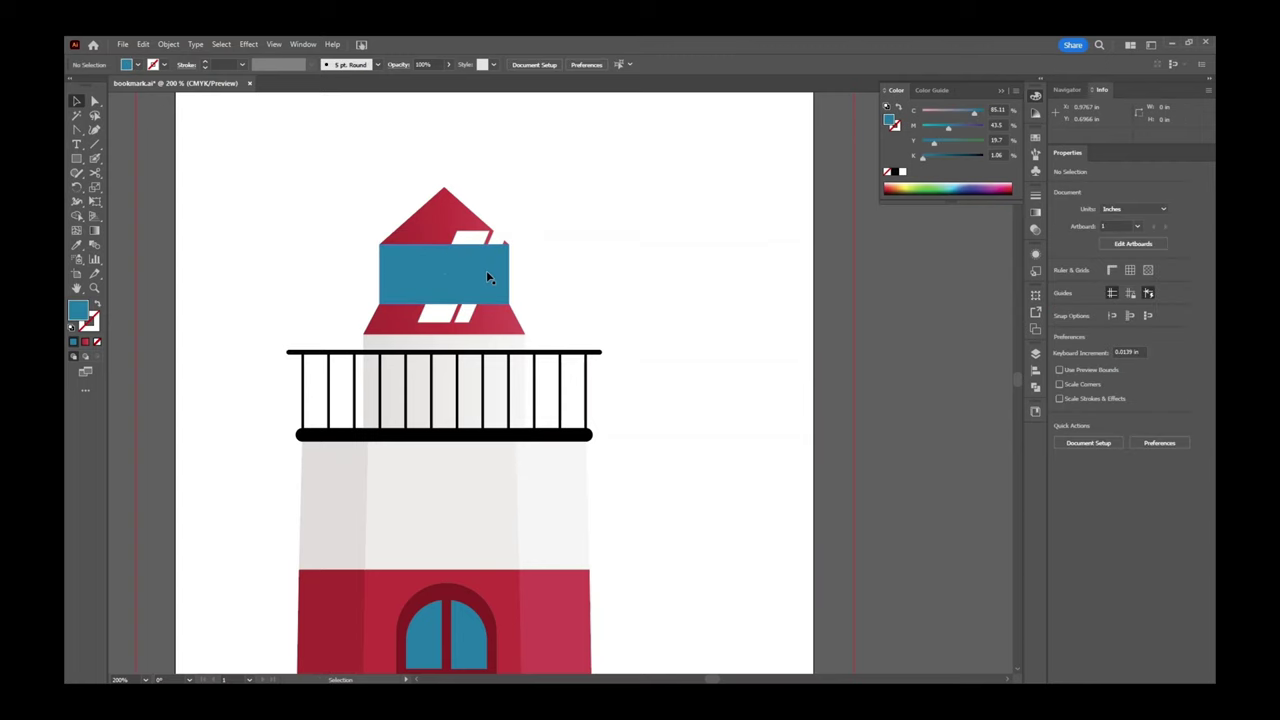
click(486, 270)
shift+click(498, 241)
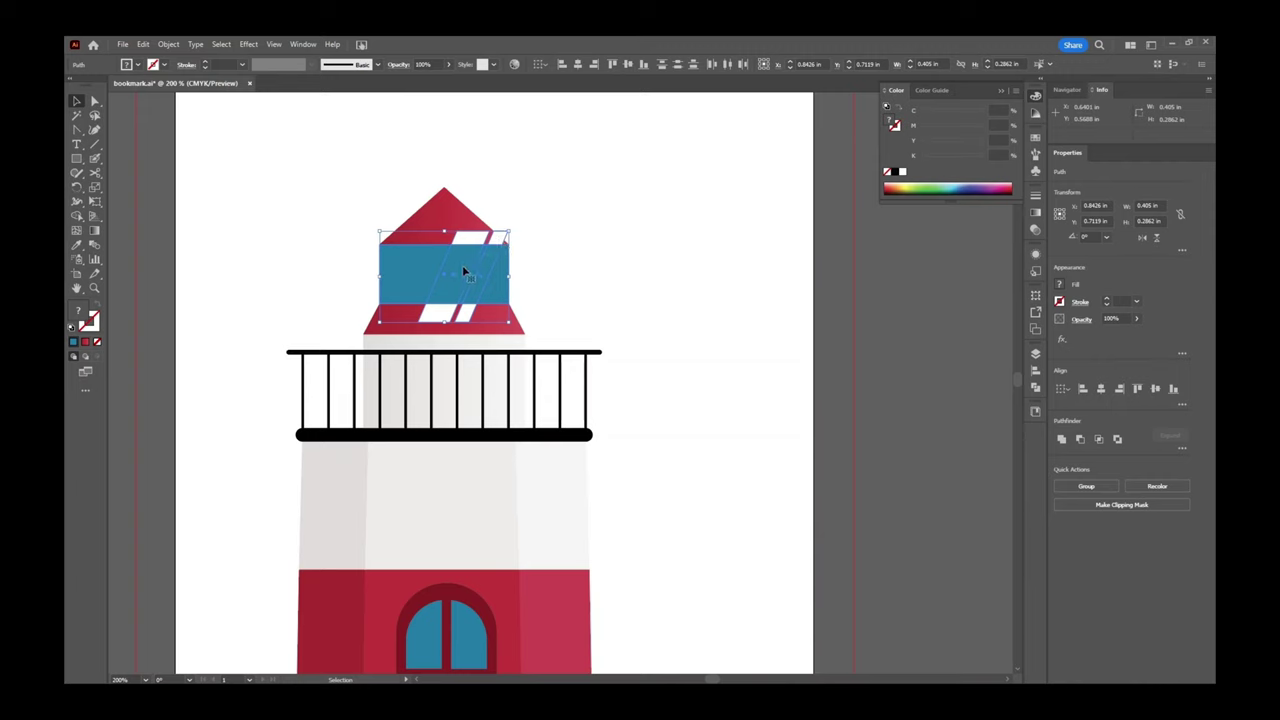
right_click(465, 269)
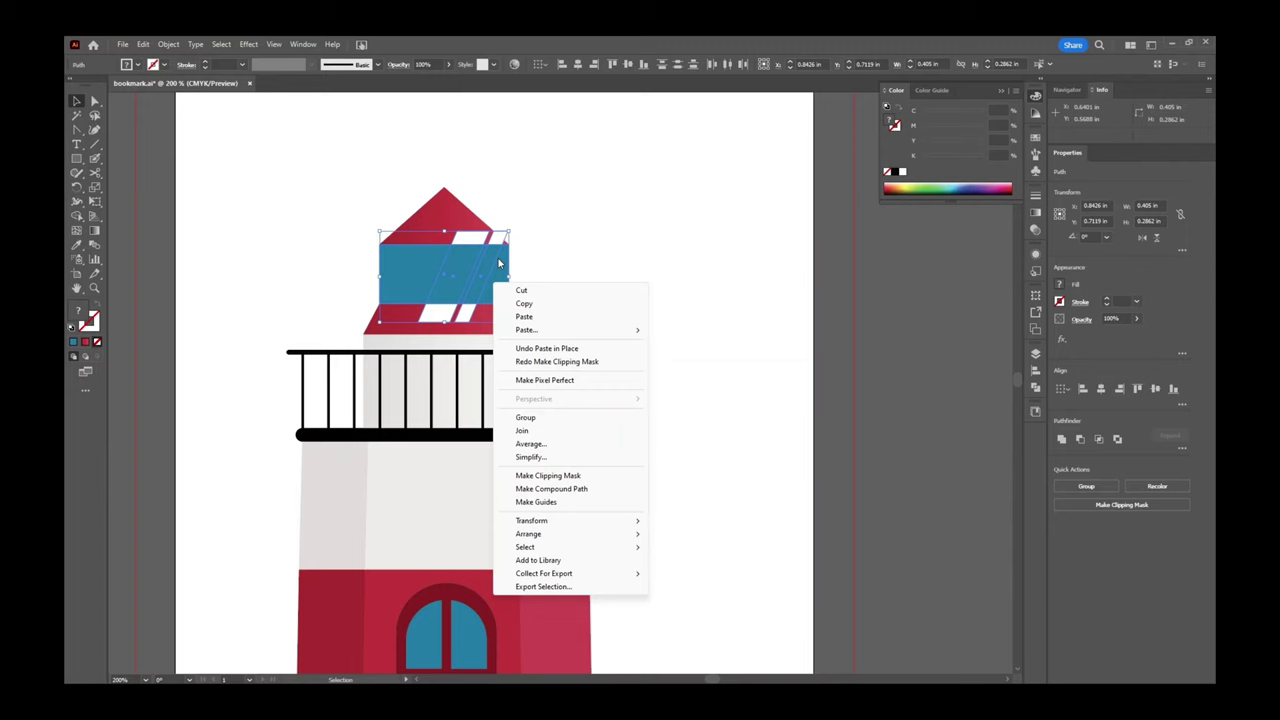
click(529, 477)
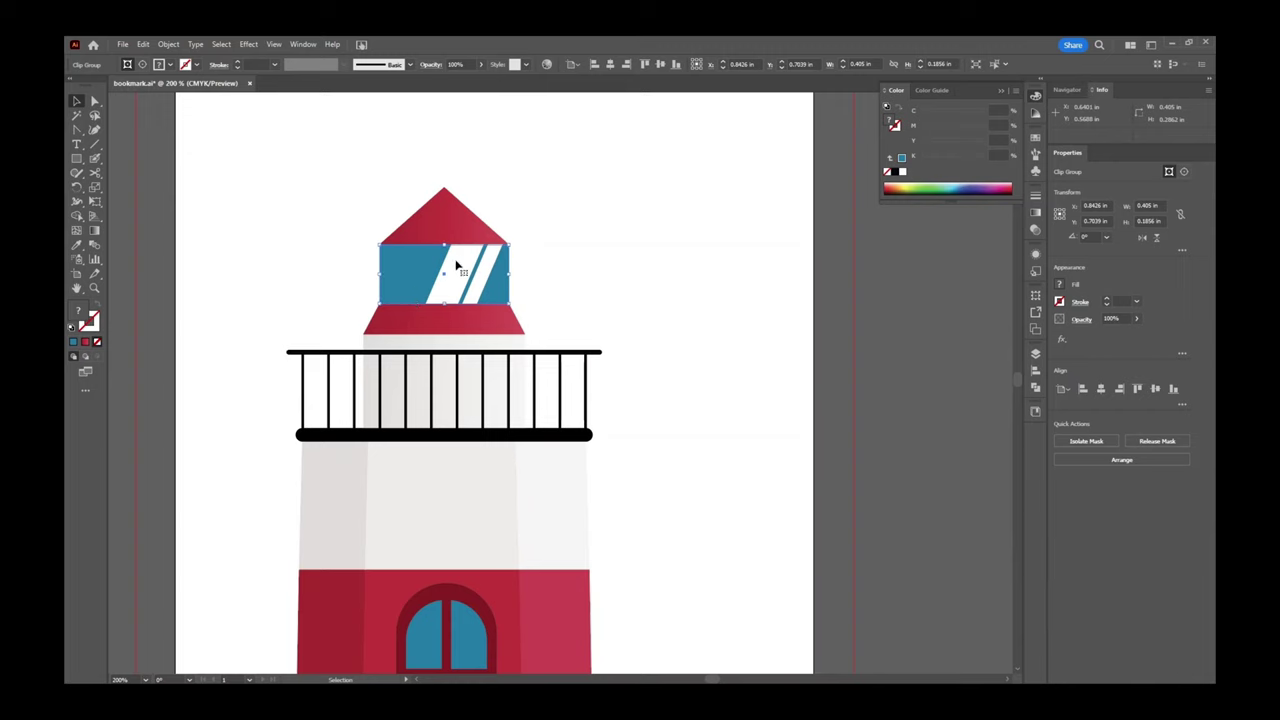
click(324, 255)
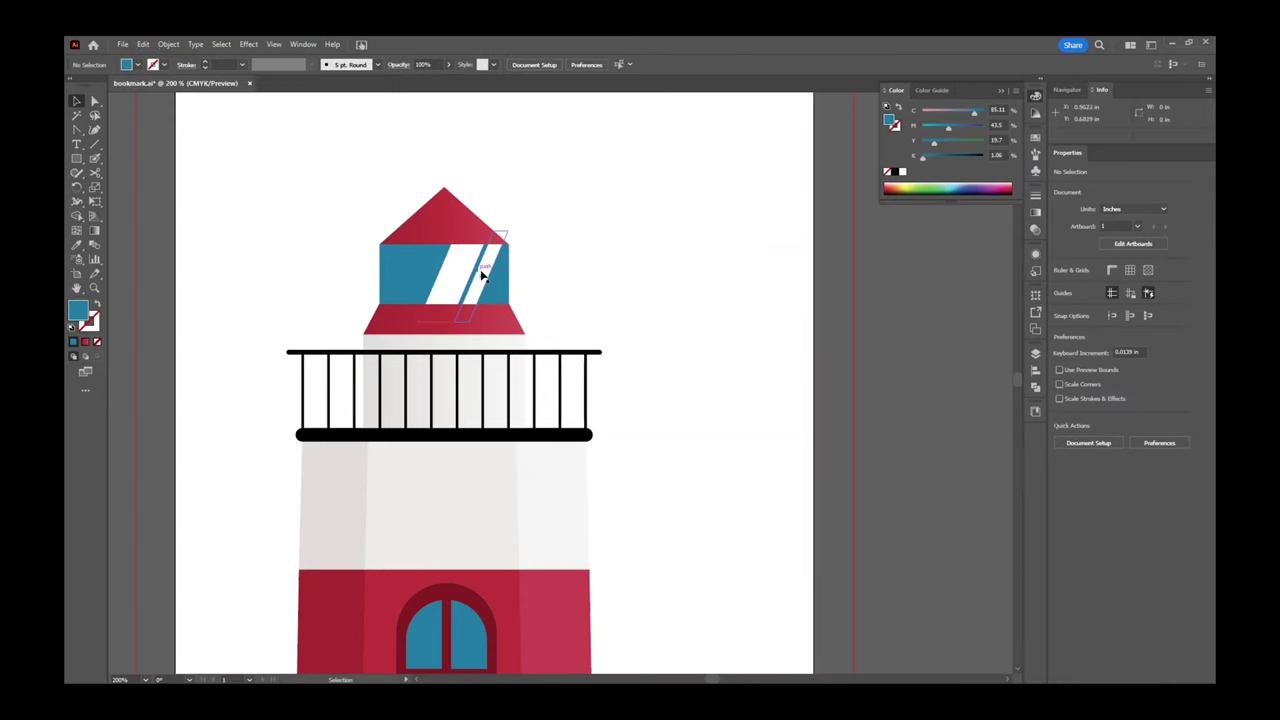
Examine the clipped white stripes on the lantern glass by selecting them directly inside the mask, and deselect.
key(a)
click(466, 272)
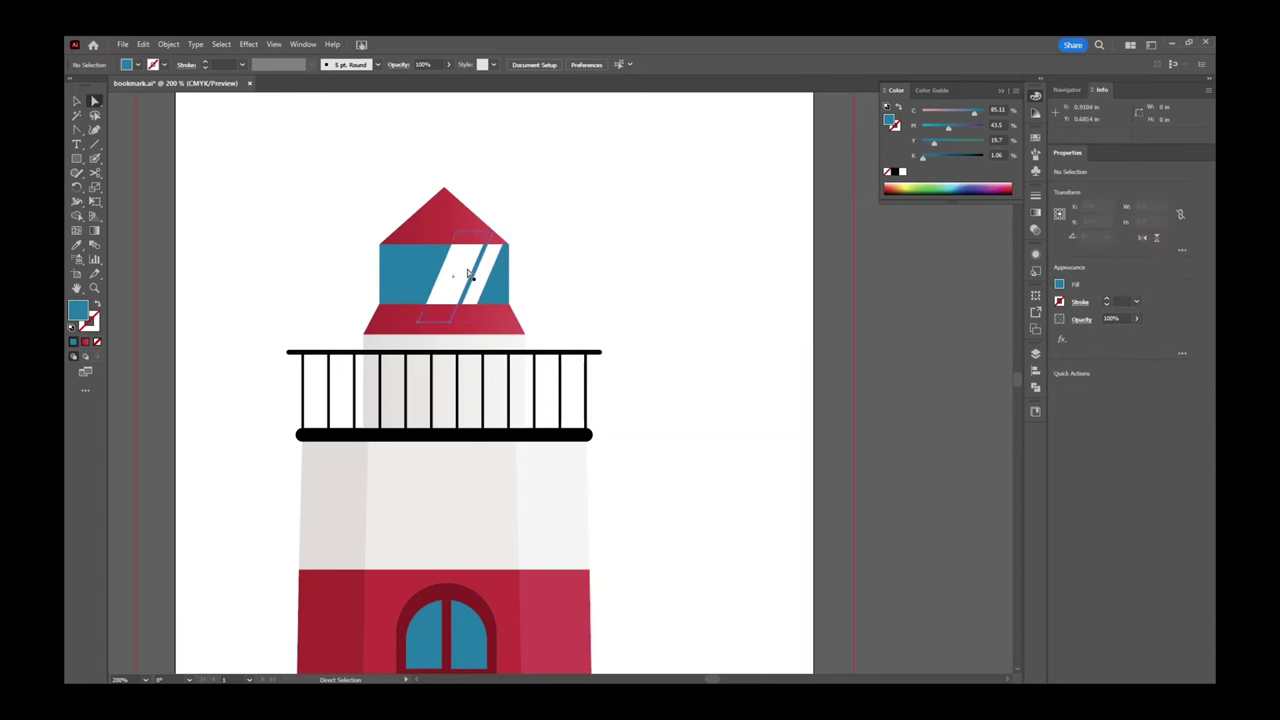
drag(466, 272, 477, 300)
click(577, 281)
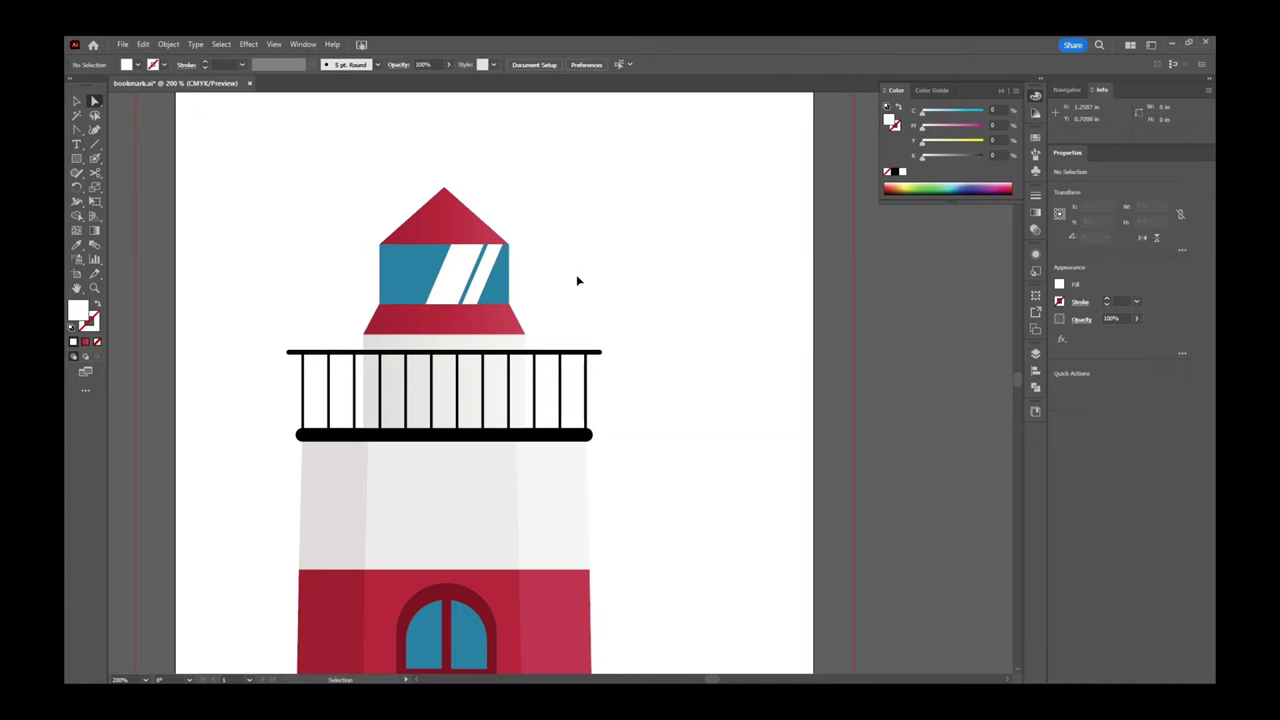
Undo the clipping mask on the white stripes and the pasted copy of the blue lantern glass.
key(ctrl+alt+[)
key(slash)
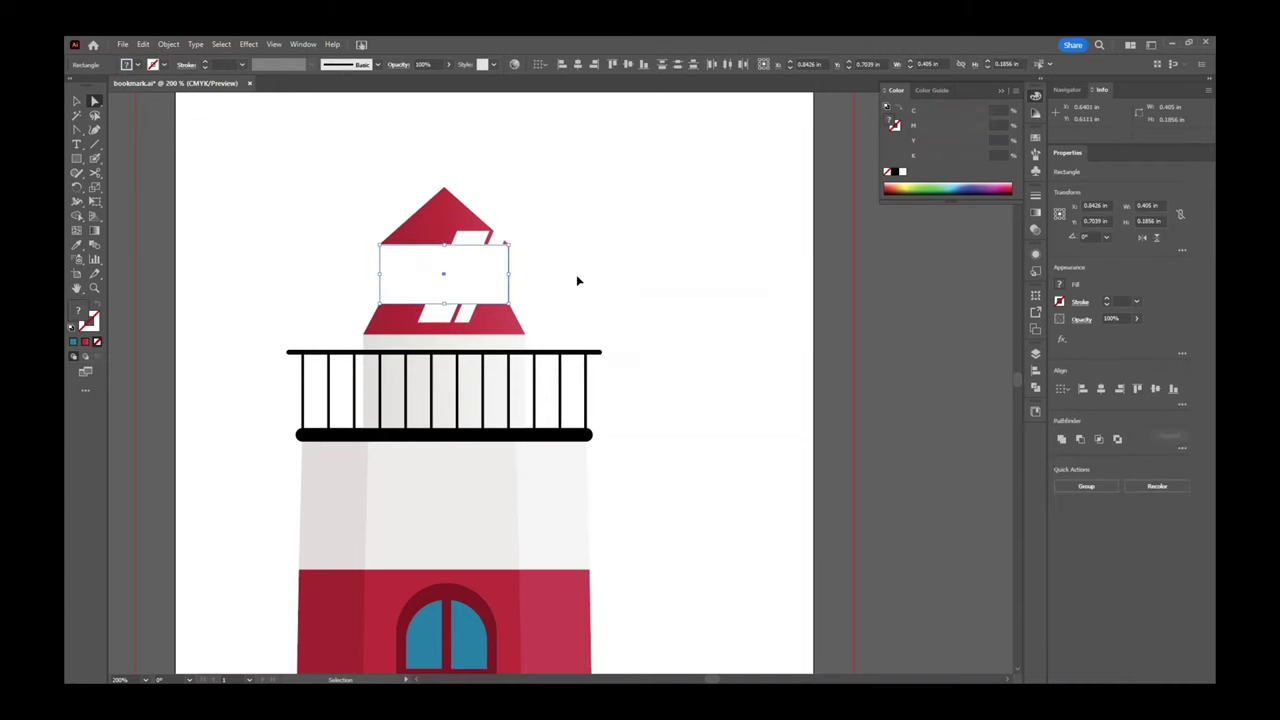
key(ctrl+z)
key(a)
click(566, 278)
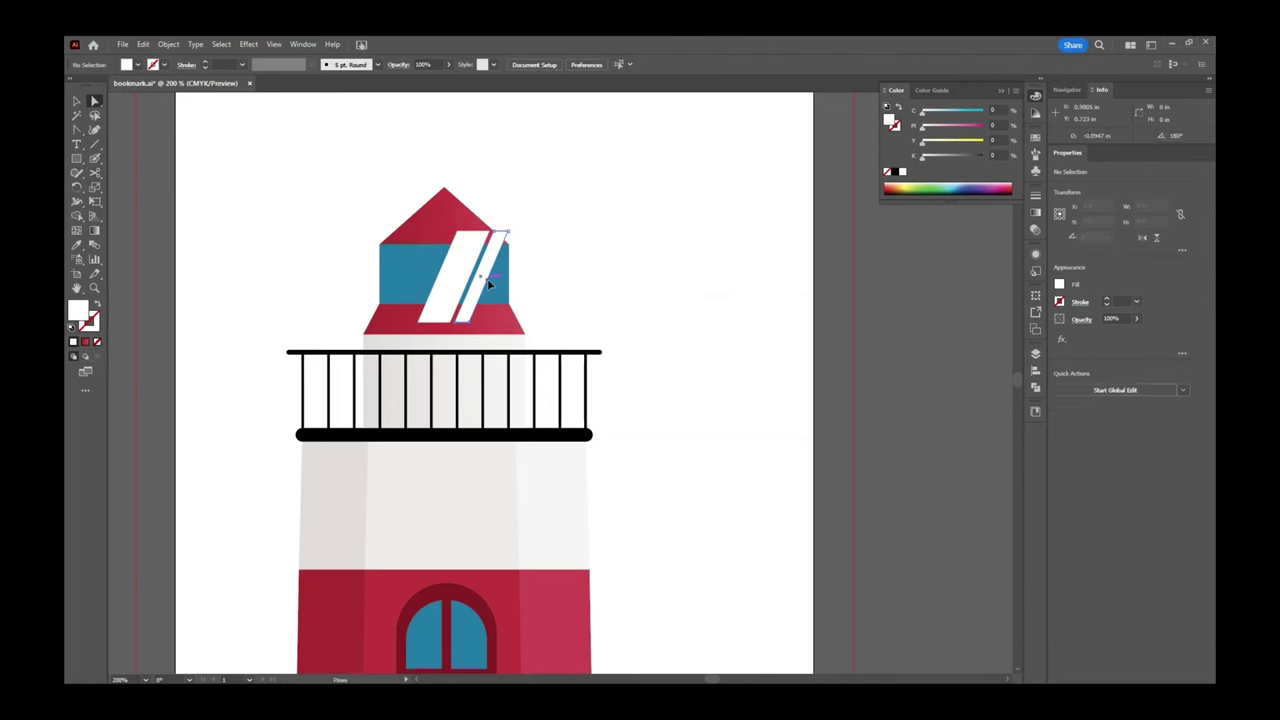
click(468, 255)
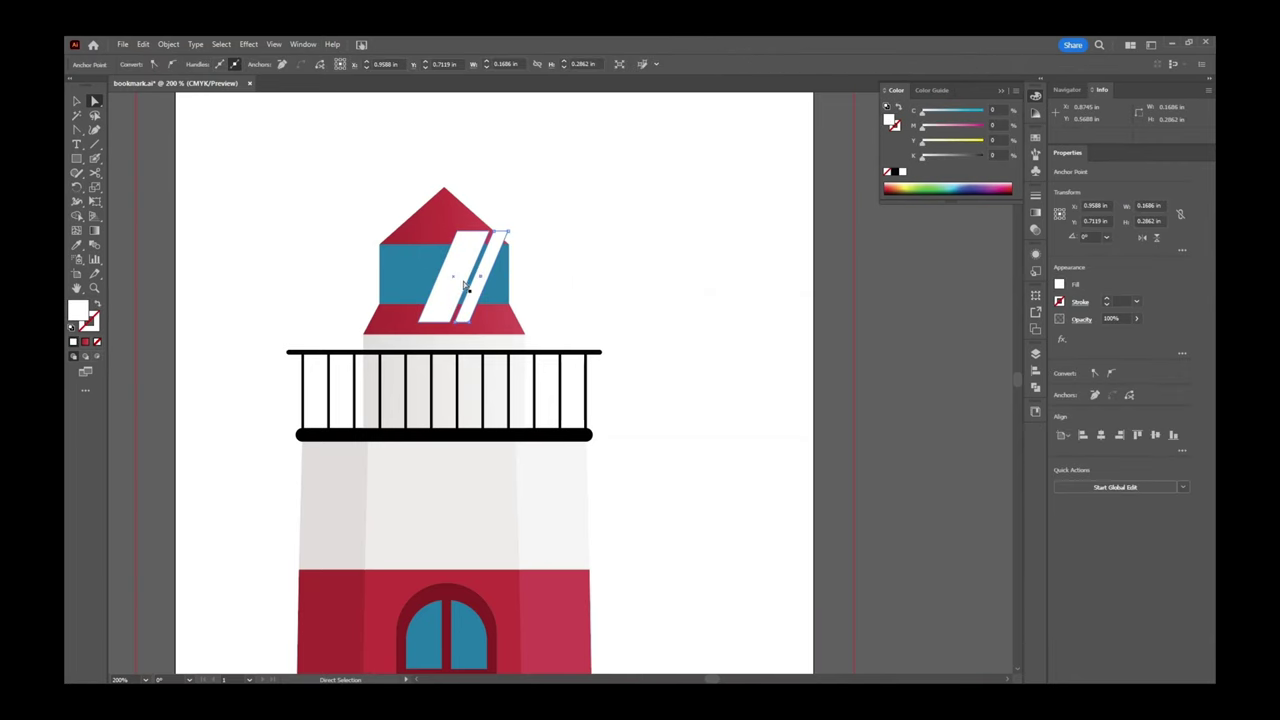
click(558, 229)
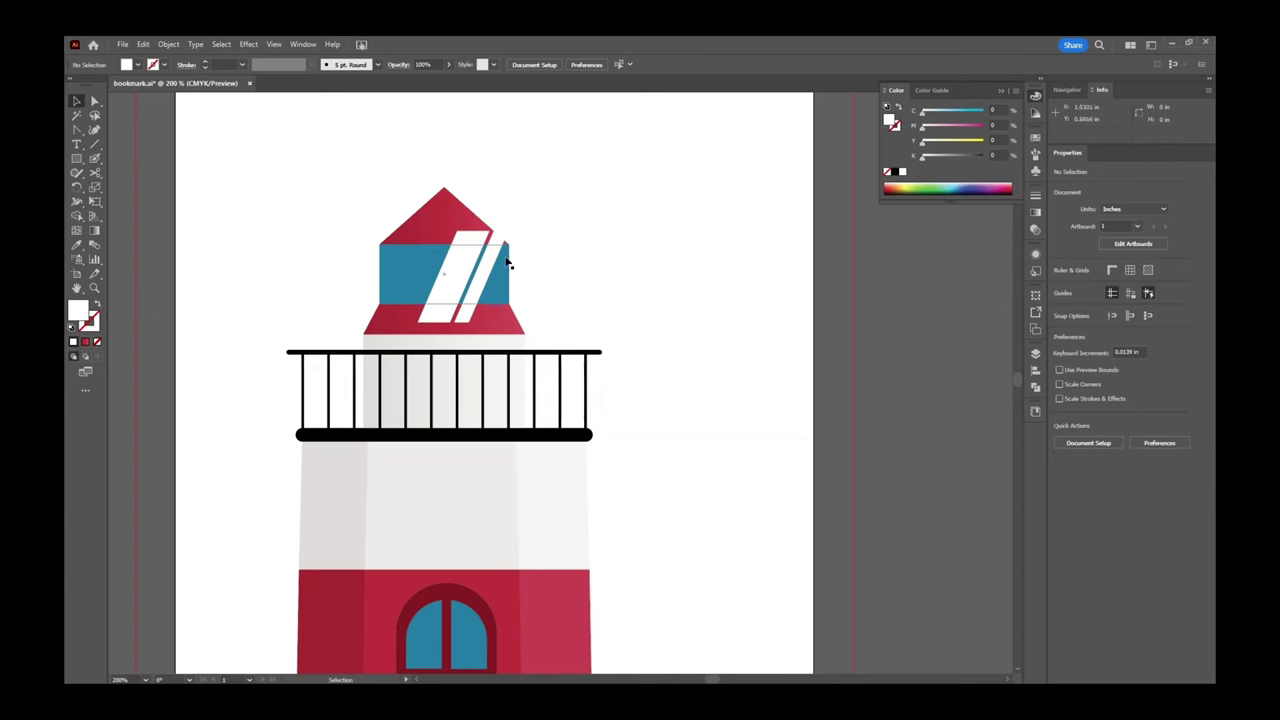
Copy the blue lantern glass rectangle again and paste it in place above the two white stripes.
click(403, 267)
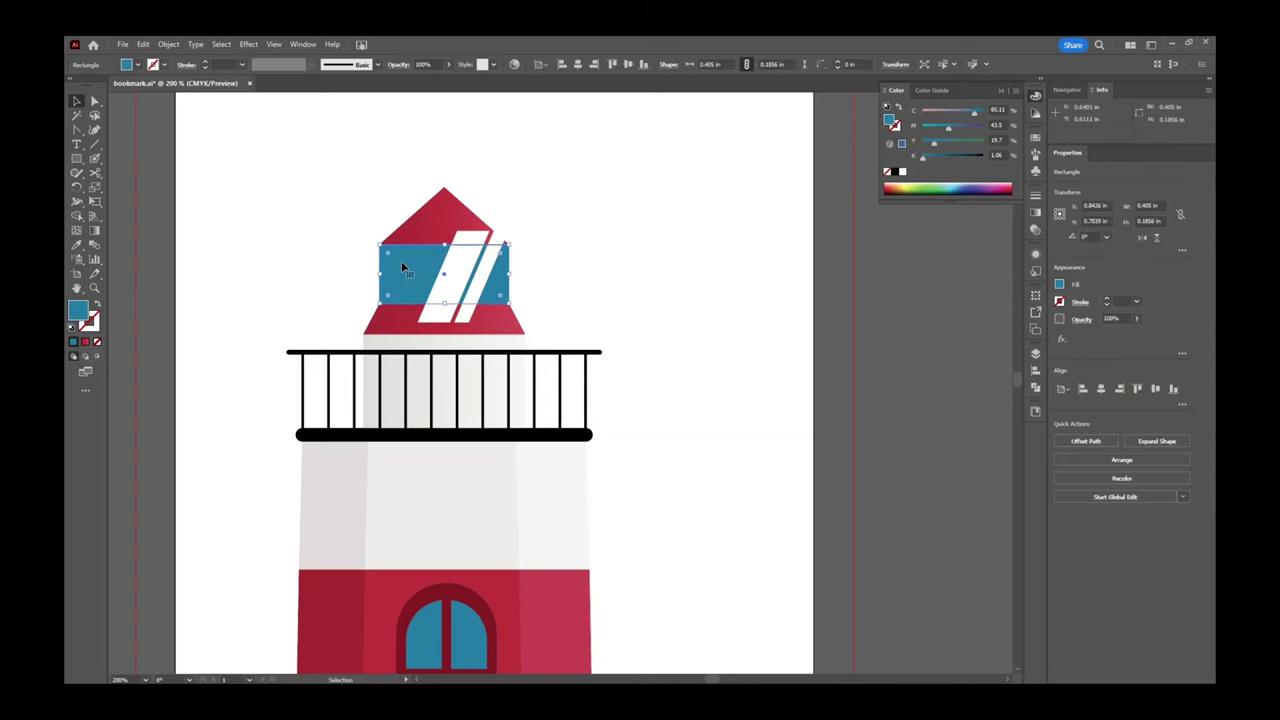
key(a)
key(v)
key(a)
key(ctrl)
key(ctrl+shift+bracketright)
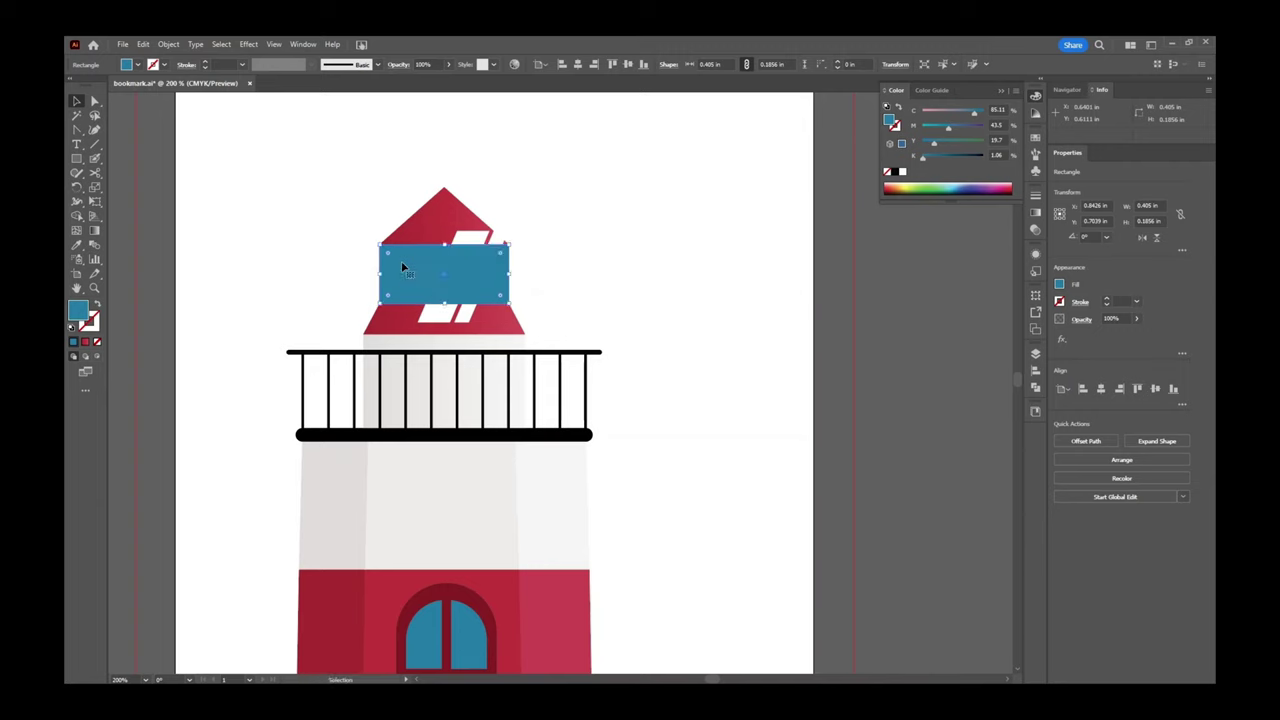
Make a clipping mask from the front blue rectangle and both white stripes, and deselect.
shift+click(492, 241)
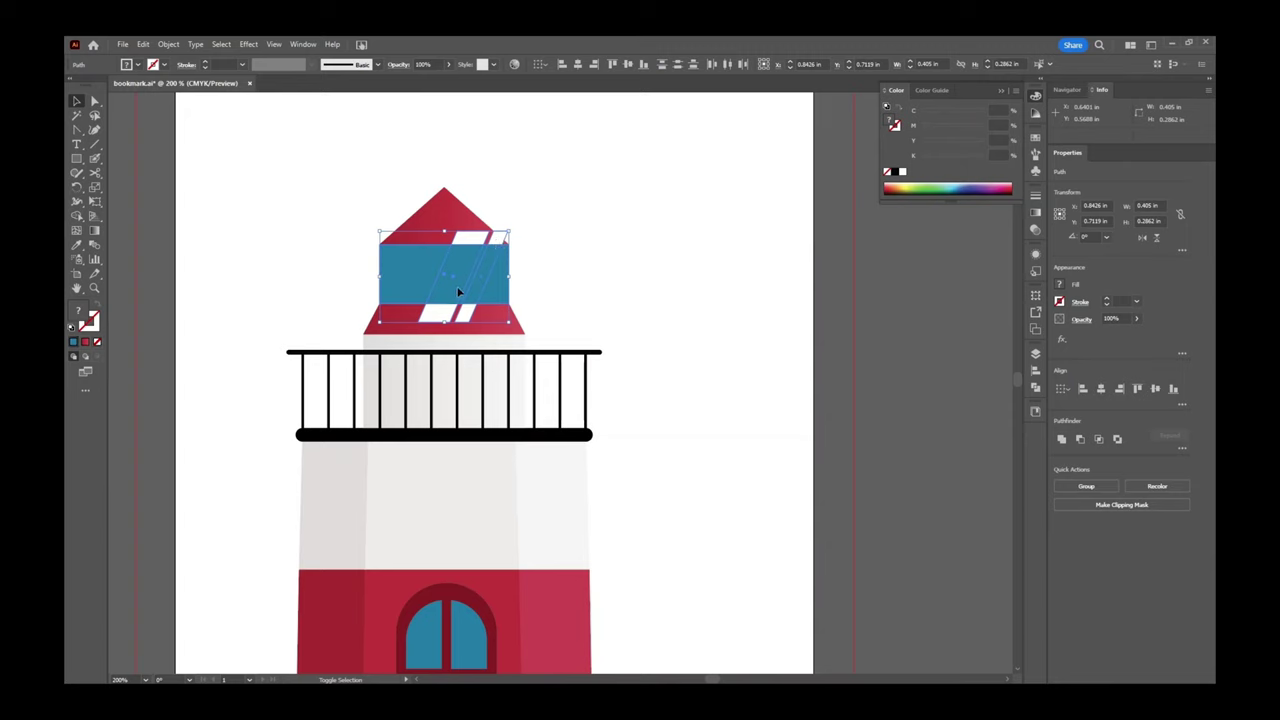
right_click(458, 292)
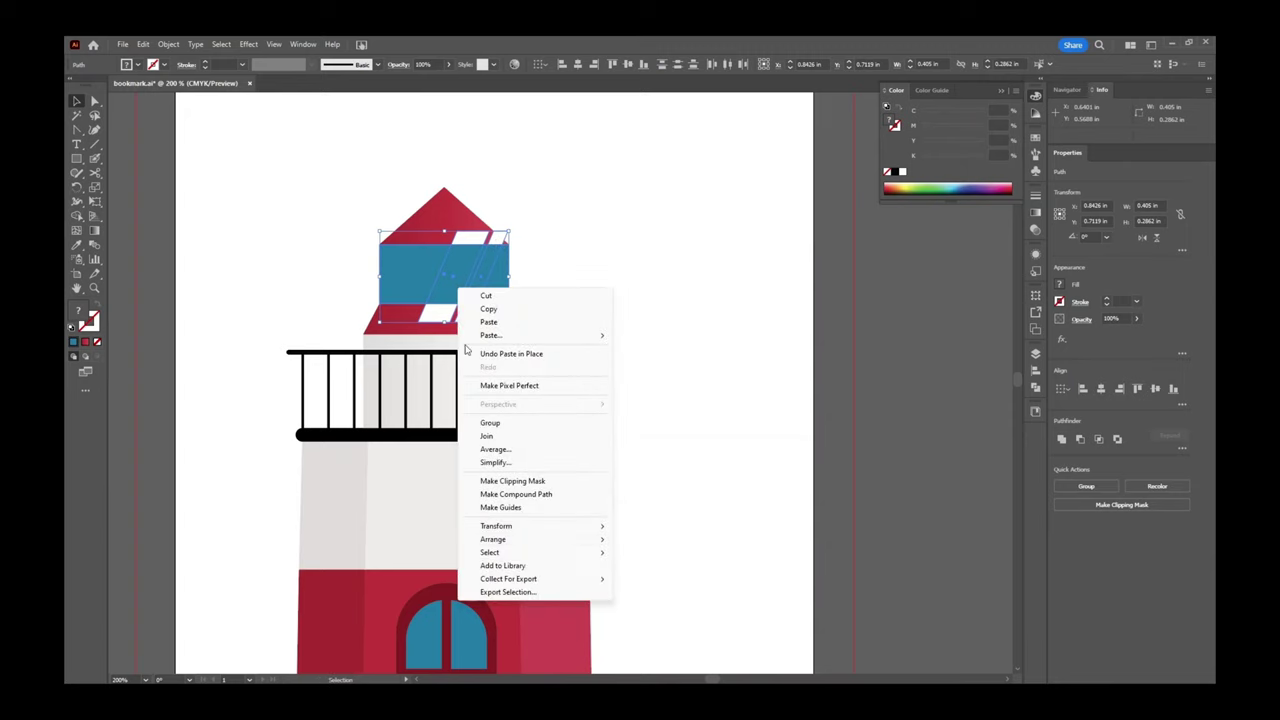
click(520, 481)
click(694, 299)
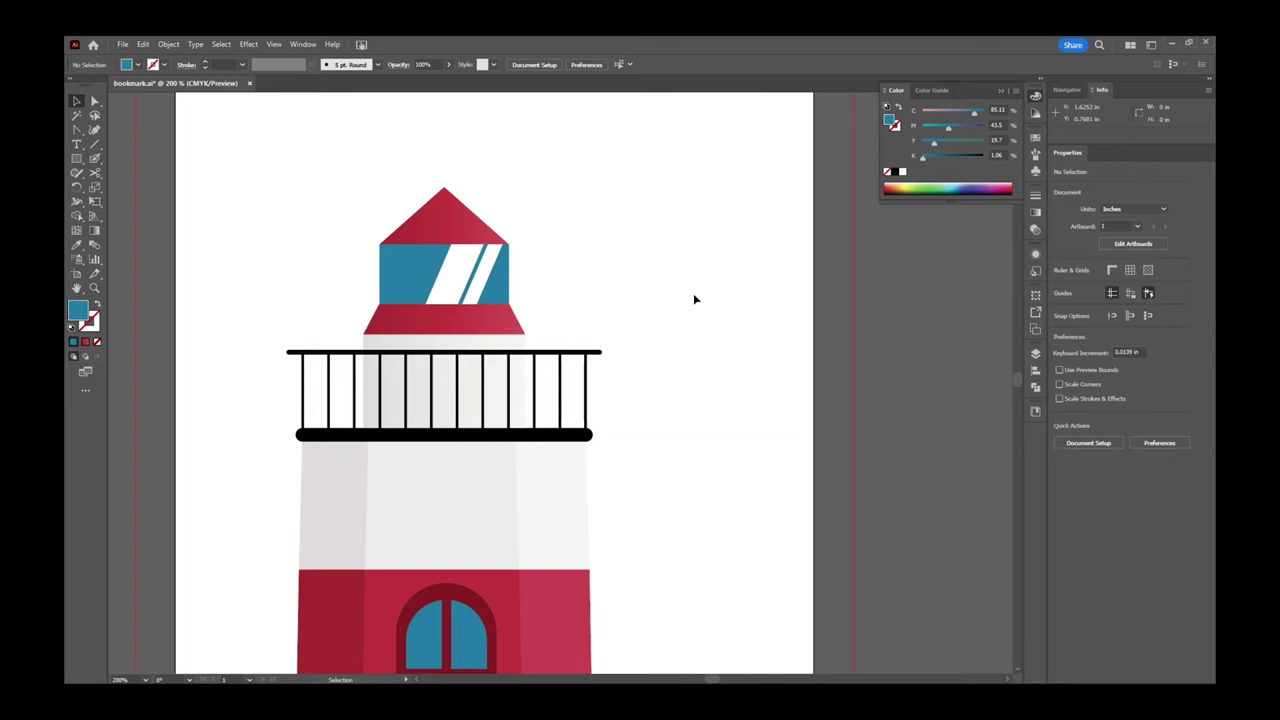
Select the large rock outline and the two smaller rock shapes below the lighthouse and remove their stroke.
key(ctrl+0)
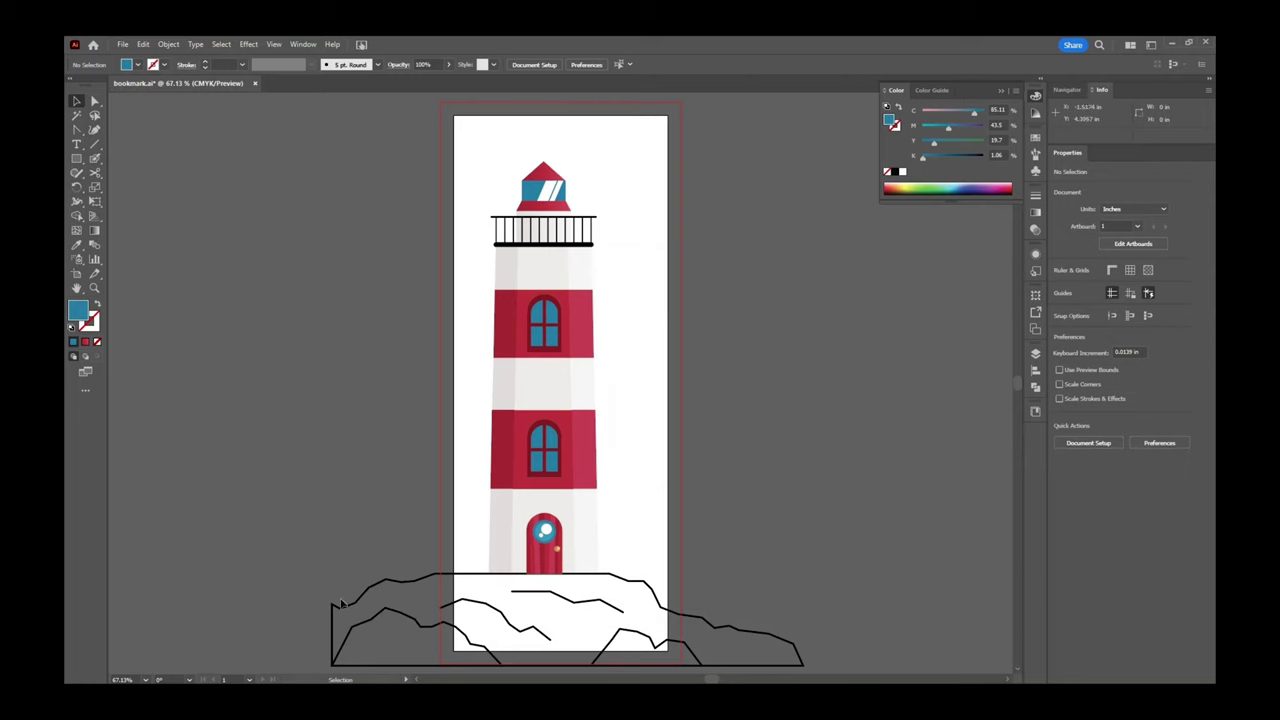
drag(312, 596, 600, 643)
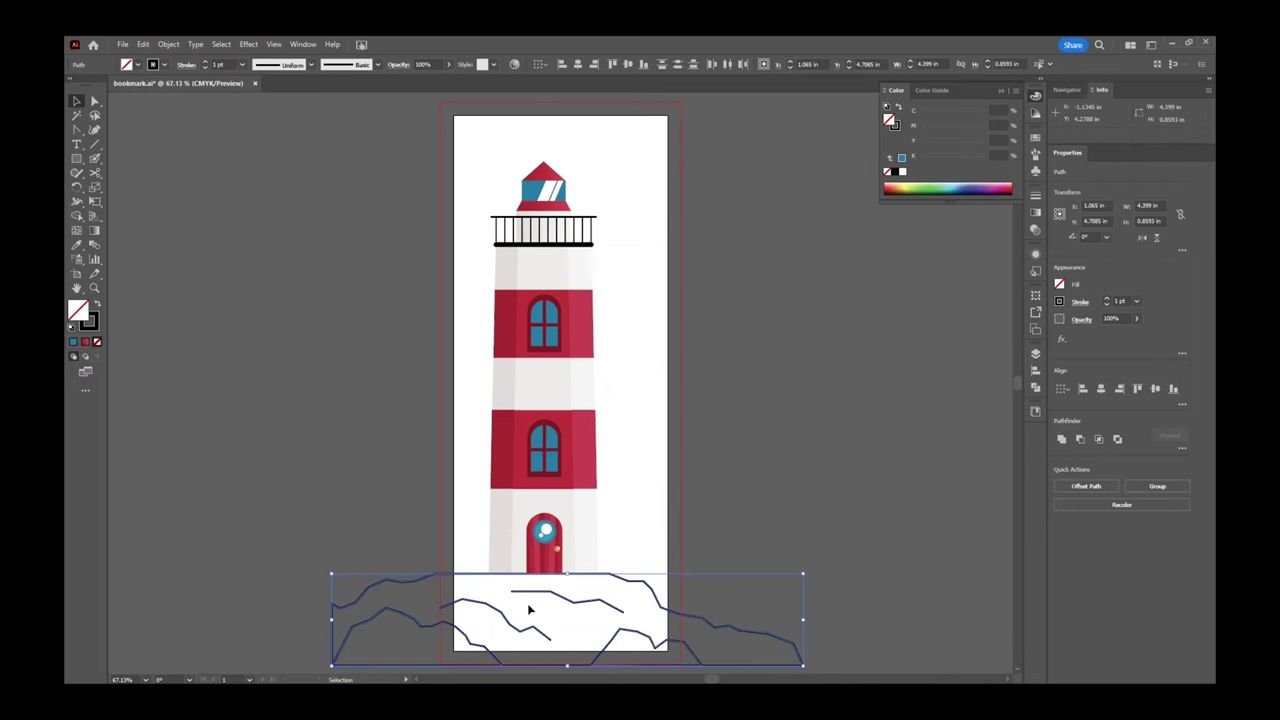
click(345, 550)
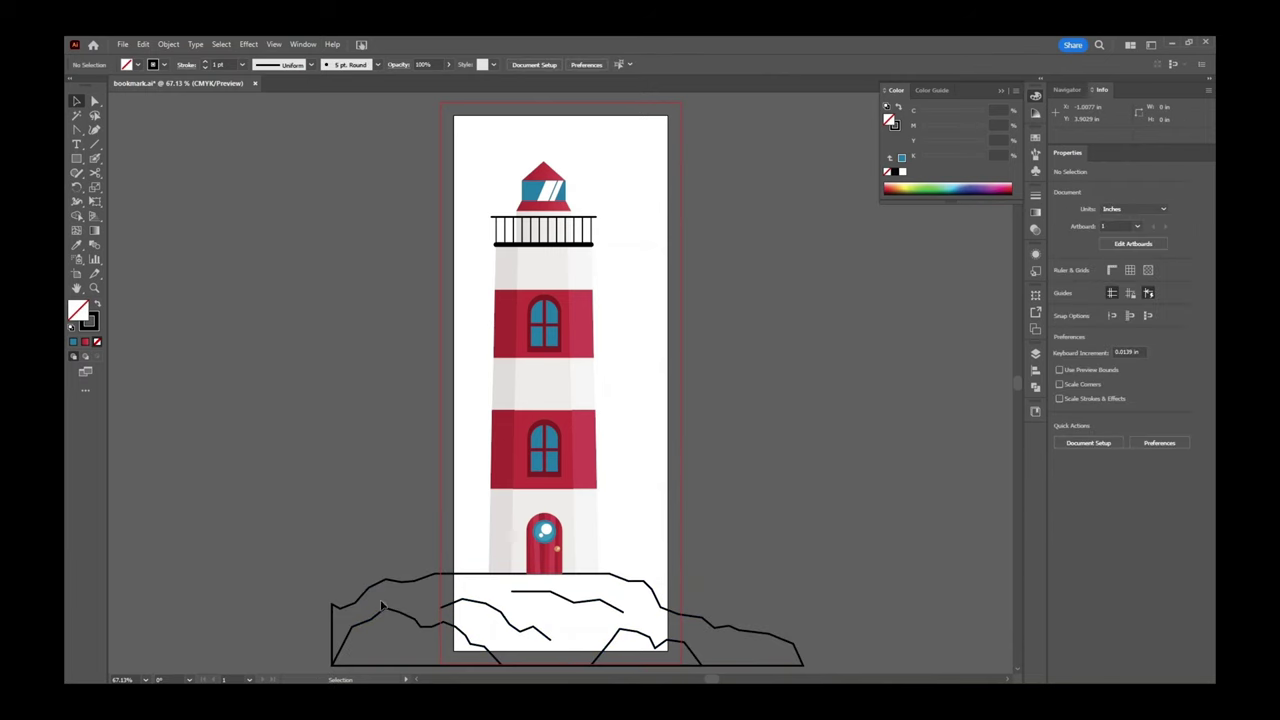
click(403, 645)
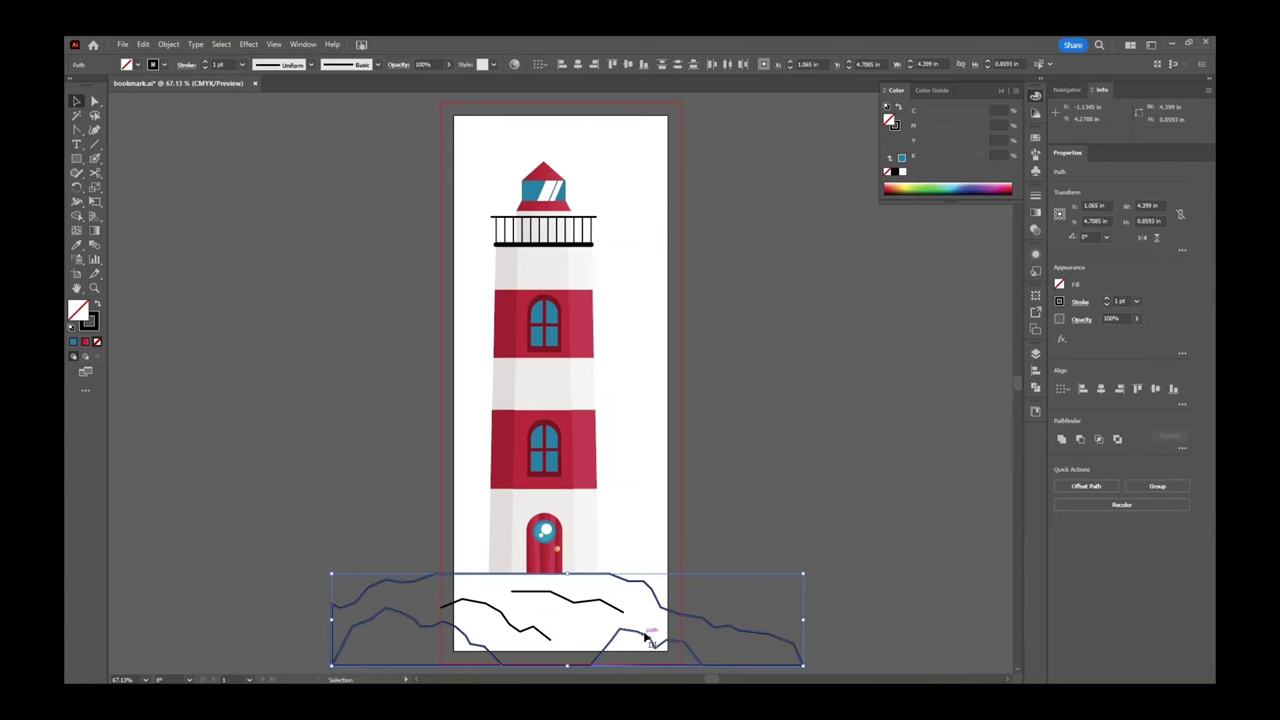
click(1081, 302)
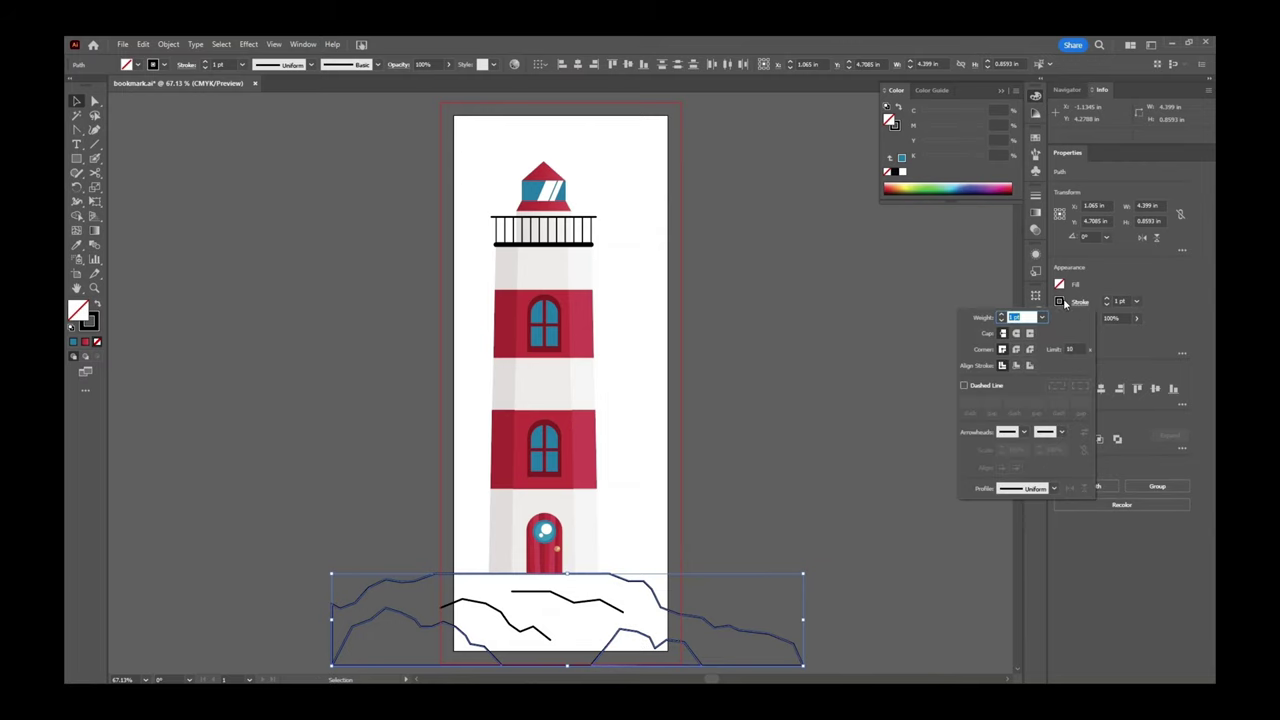
click(1060, 303)
click(930, 346)
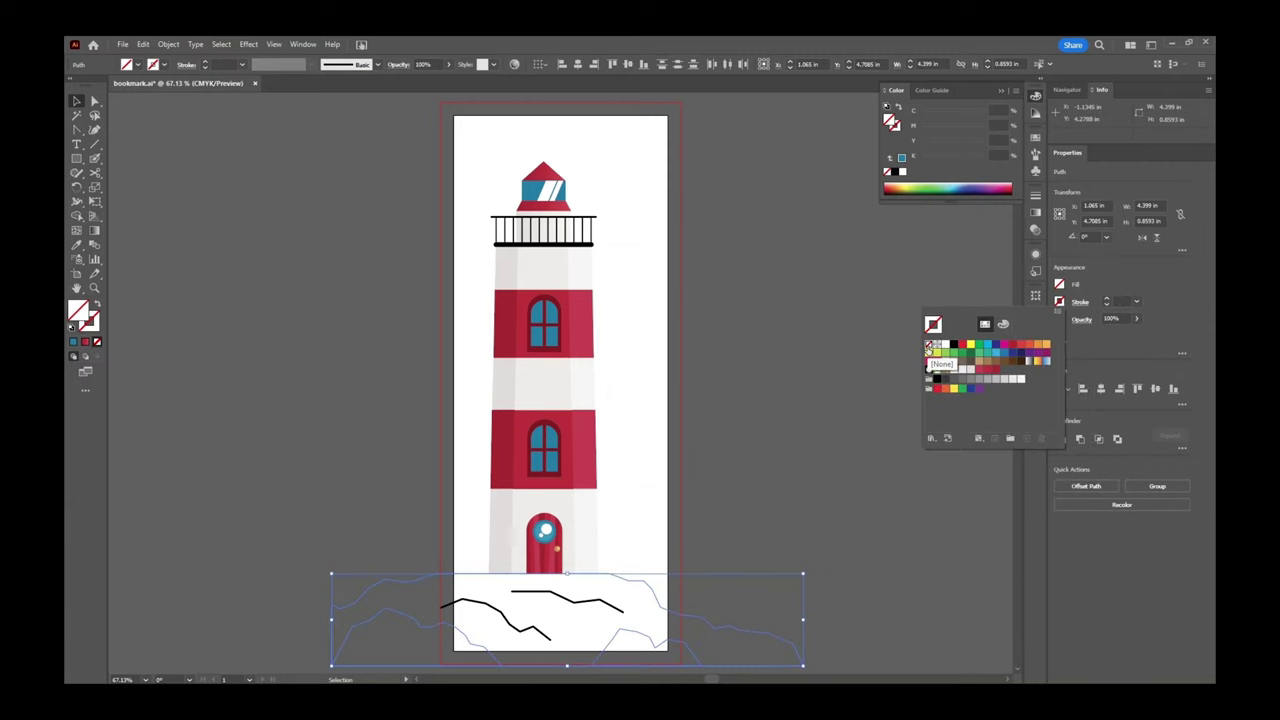
Fill the three rock shapes with dark brown #5e3517 and deselect them.
click(1059, 284)
shift+click(1059, 285)
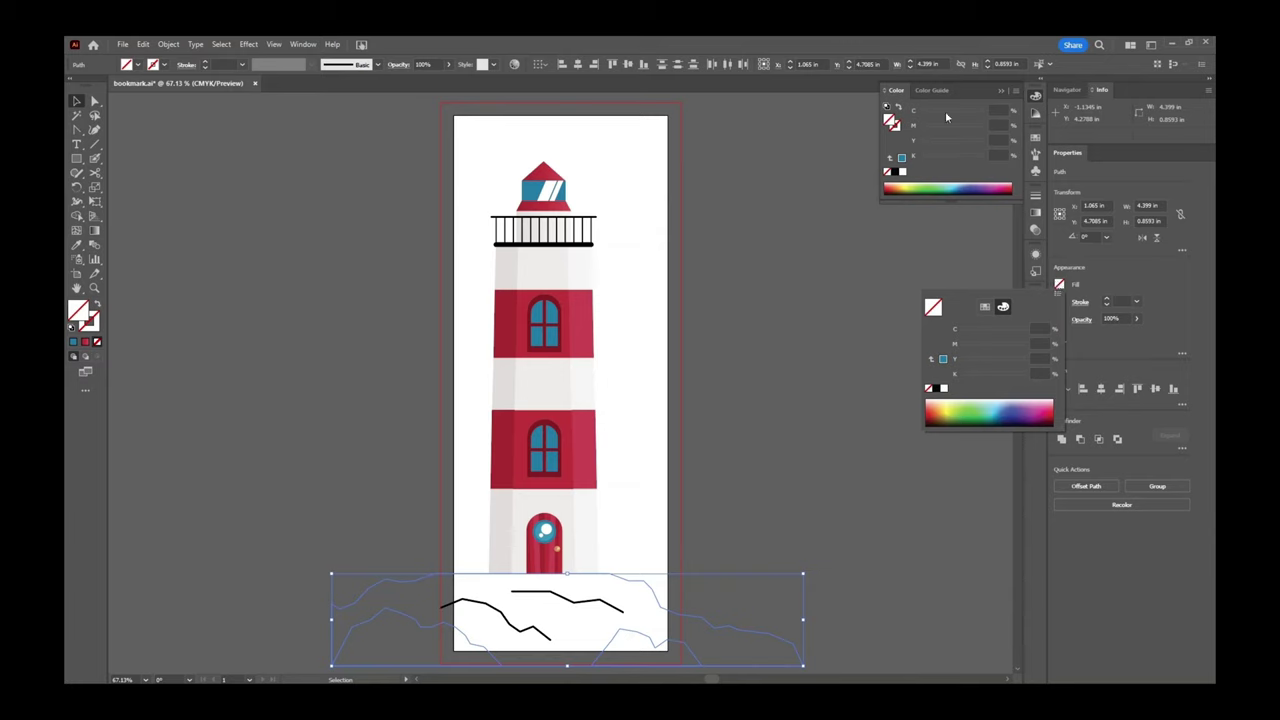
double_click(890, 124)
mouse_move(704, 331)
mouse_down()
mouse_move(772, 314)
mouse_move(734, 286)
mouse_up()
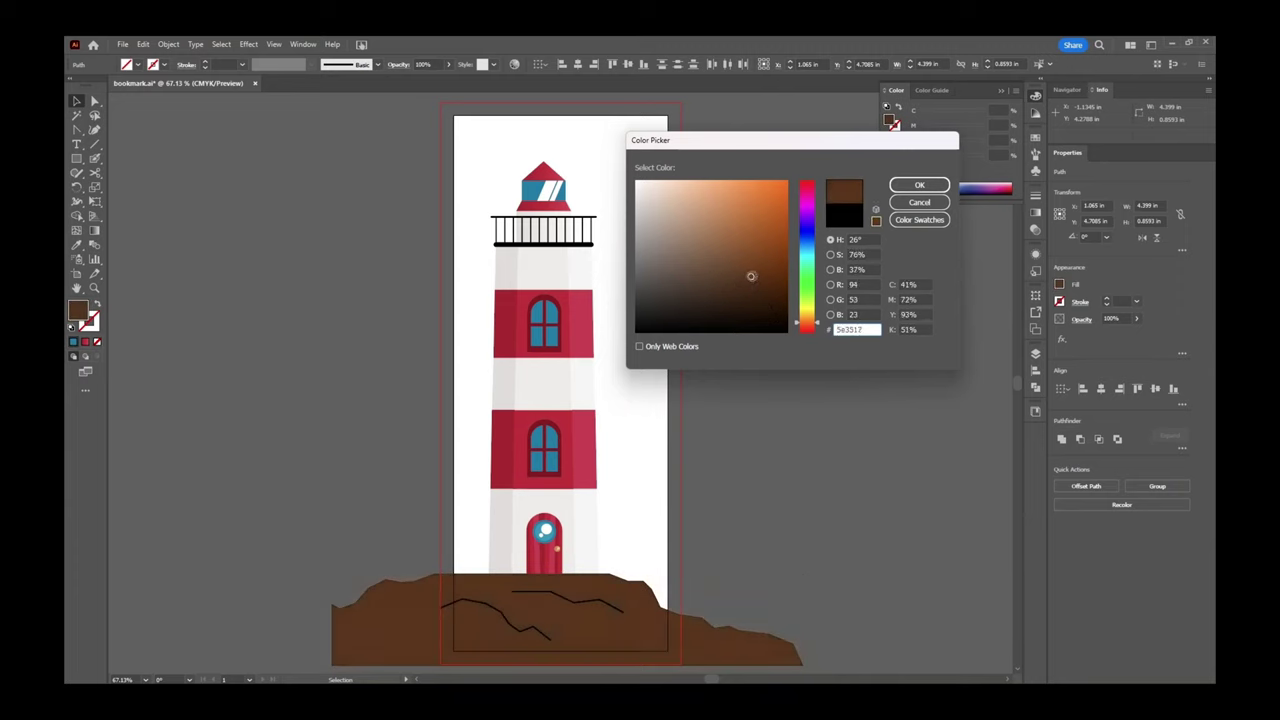
click(919, 185)
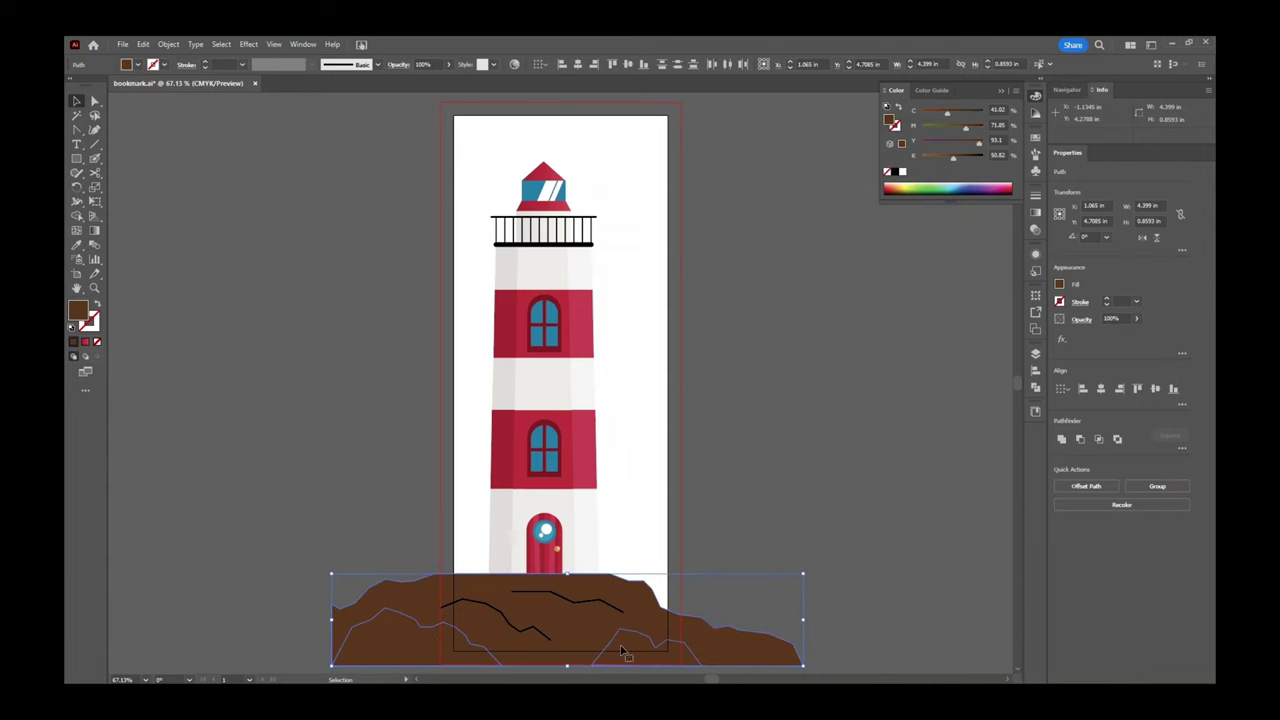
click(324, 495)
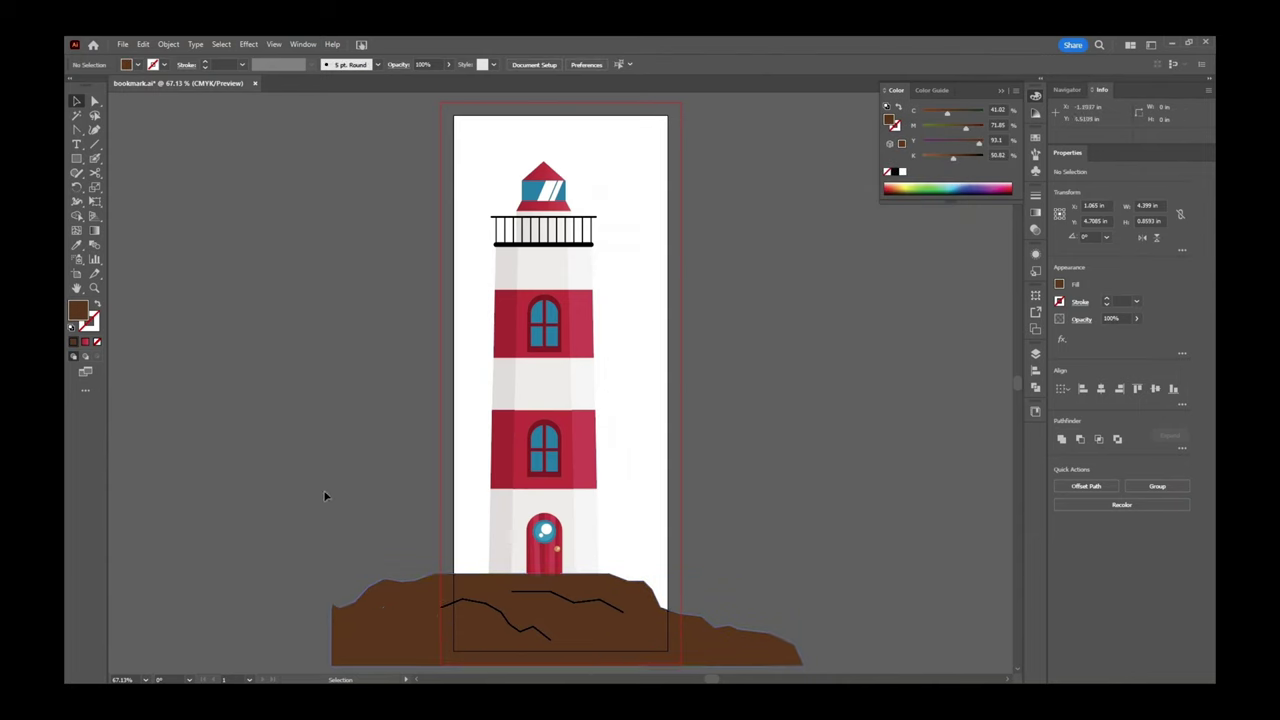
Give the two smaller front rocks a 1 pt stroke in the rock's brown, darkened to 81% black.
click(374, 622)
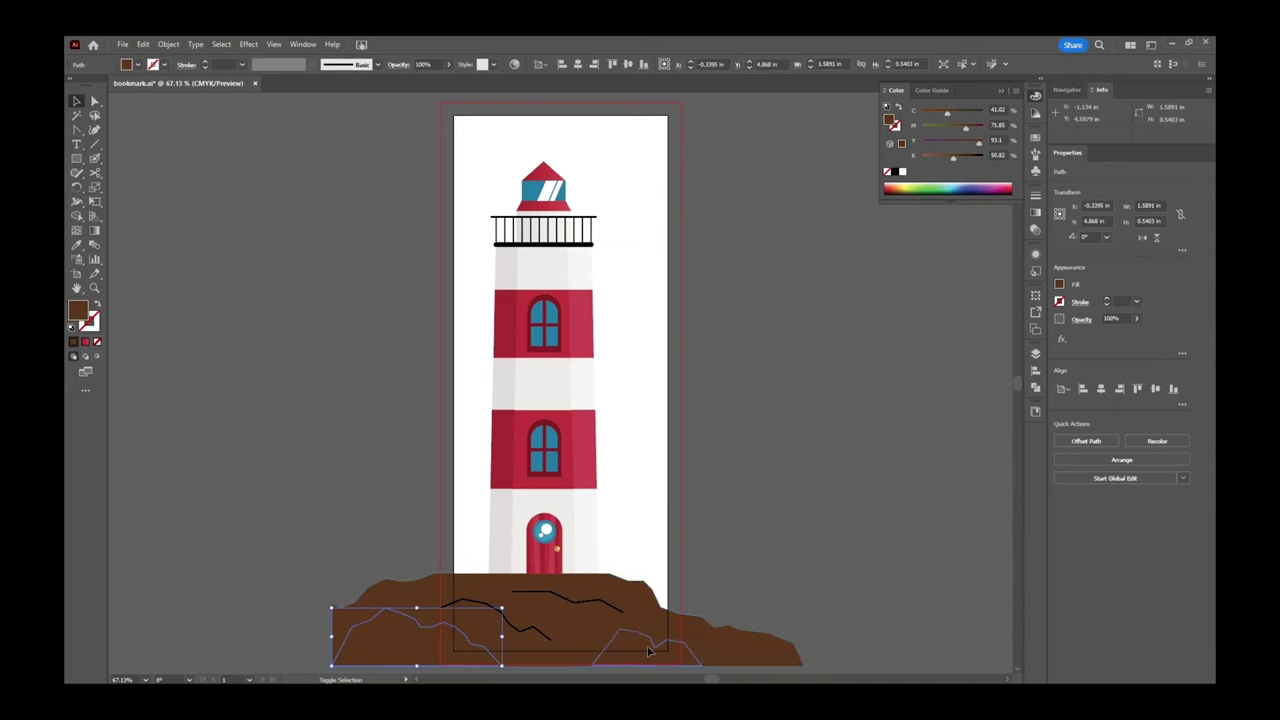
shift+click(598, 658)
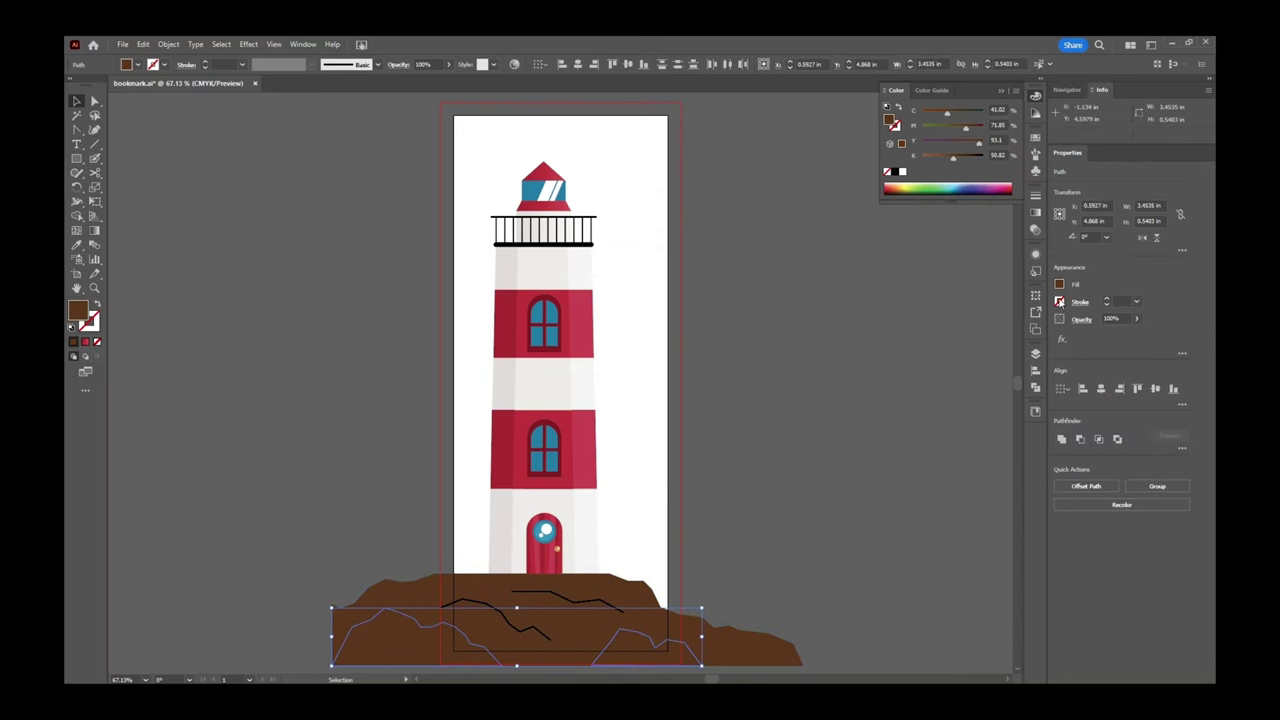
click(1060, 301)
click(901, 143)
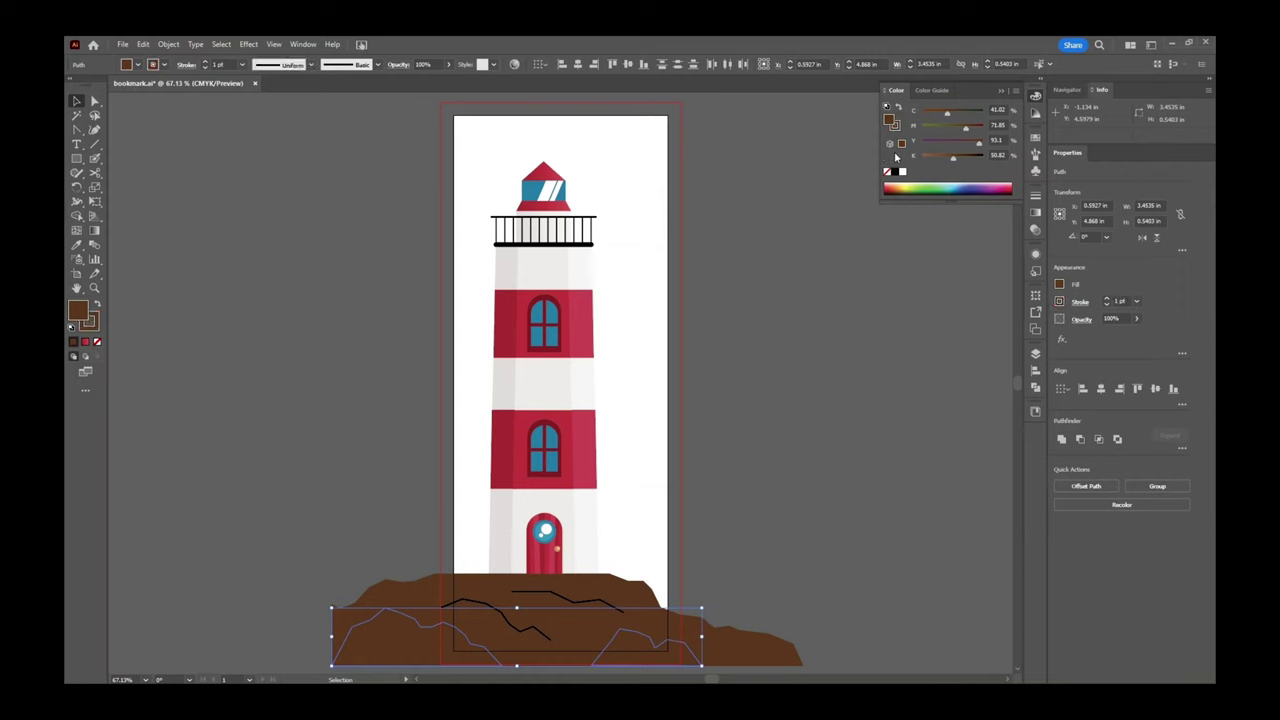
click(895, 130)
drag(958, 158, 952, 159)
key(a)
key(slash)
key(v)
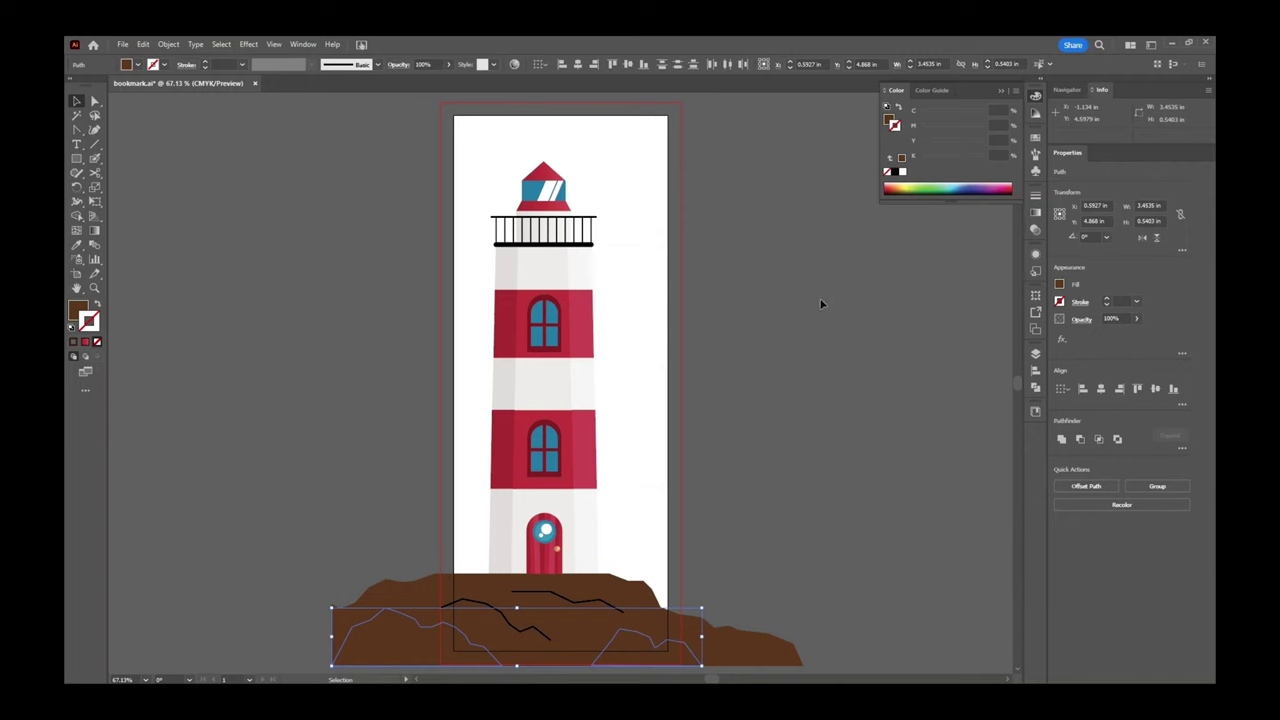
click(887, 120)
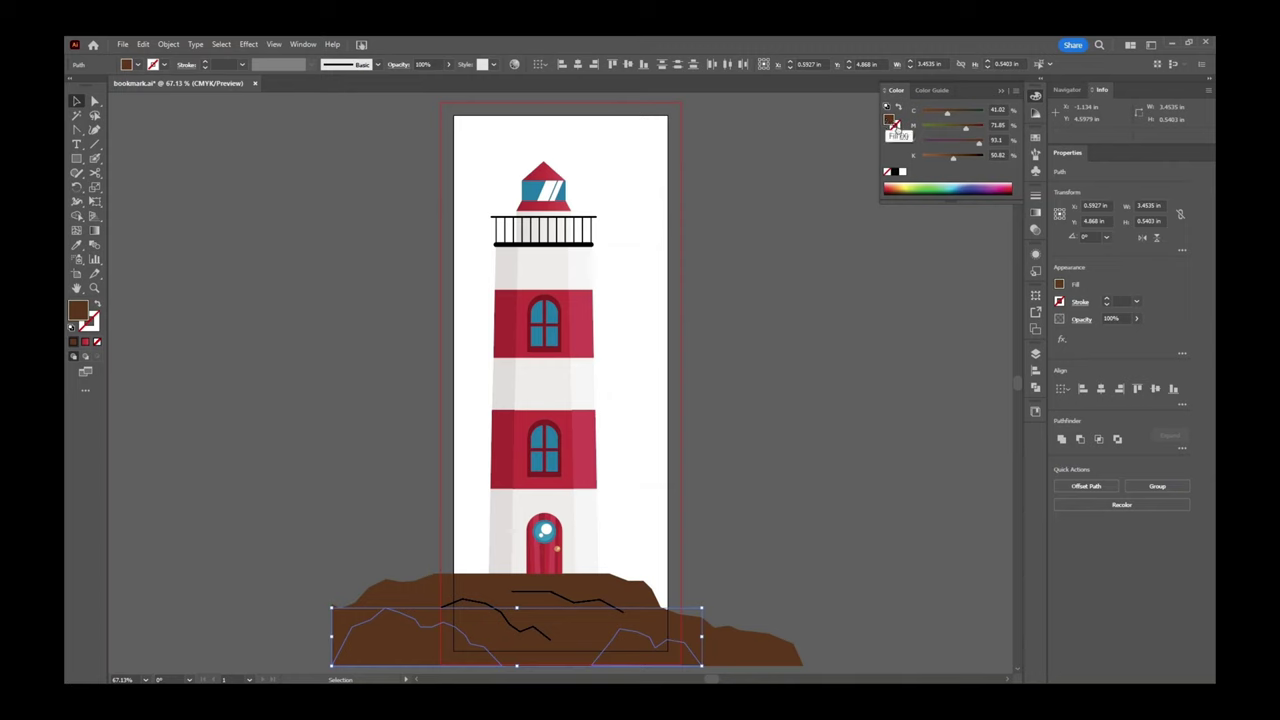
click(895, 127)
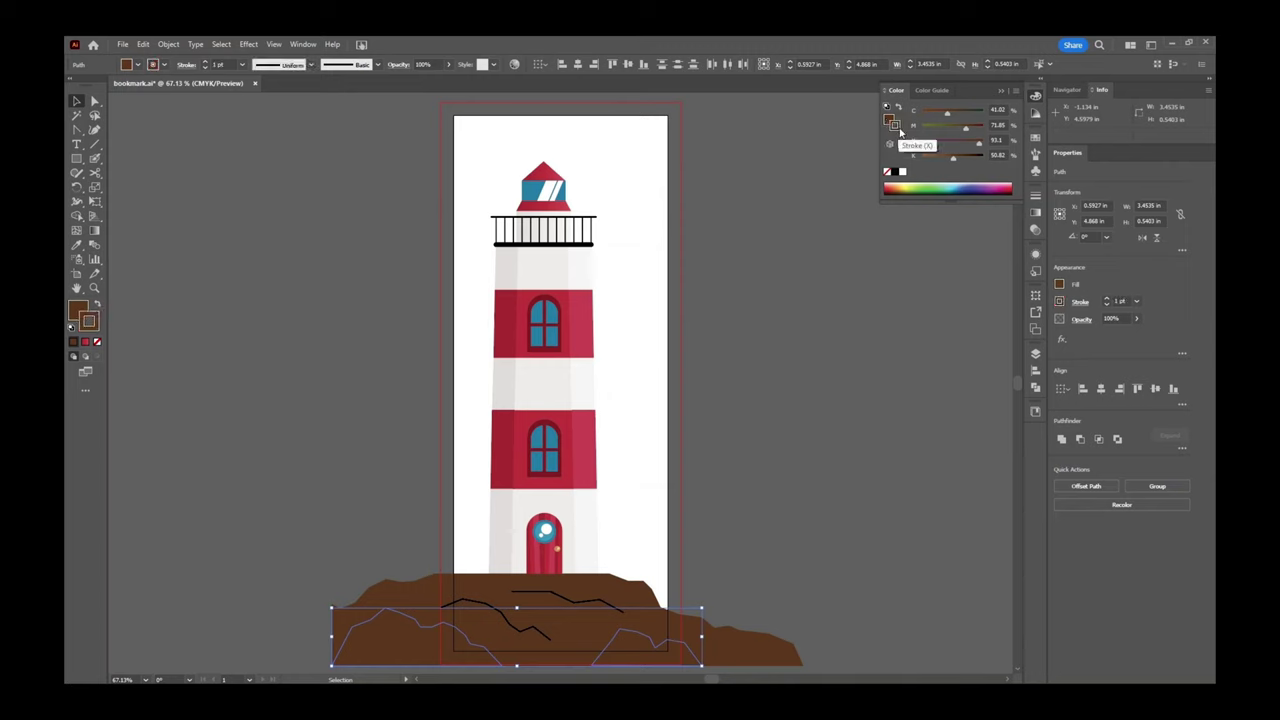
click(958, 160)
drag(958, 160, 976, 163)
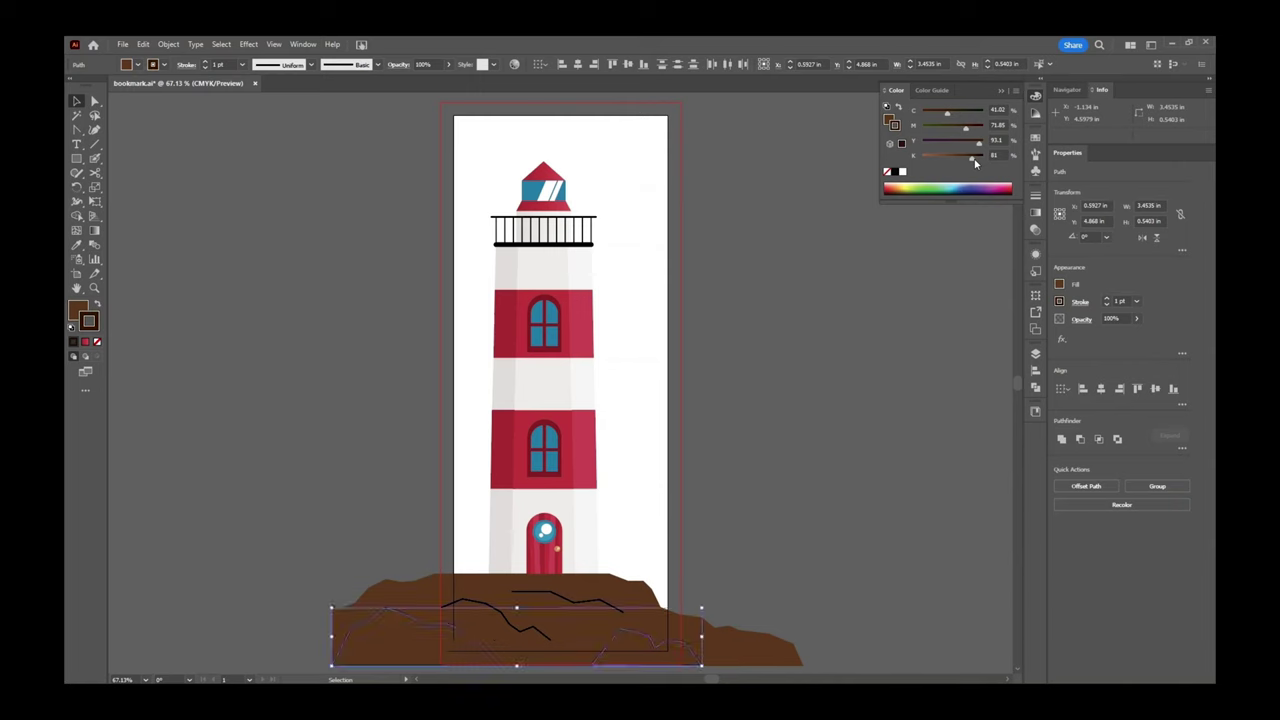
Apply the small rock's dark brown stroke to the two open crack lines with the Eyedropper, and deselect.
click(521, 645)
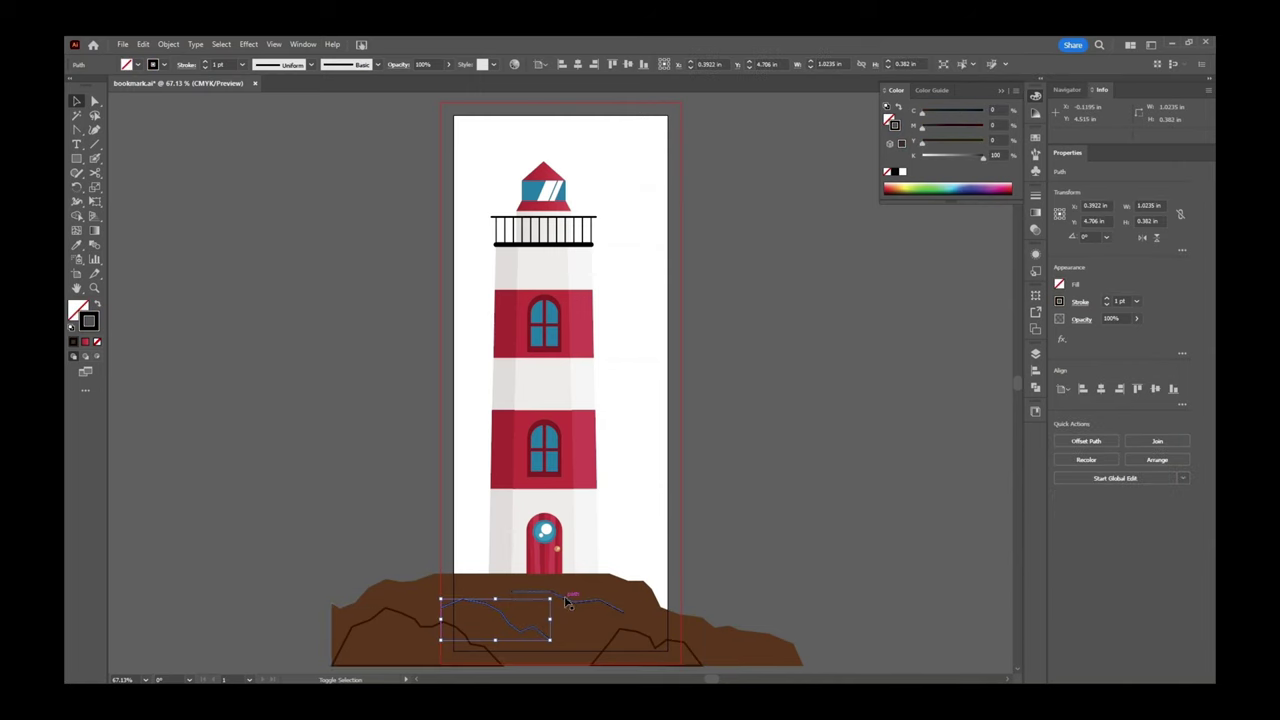
shift+click(566, 600)
key(i)
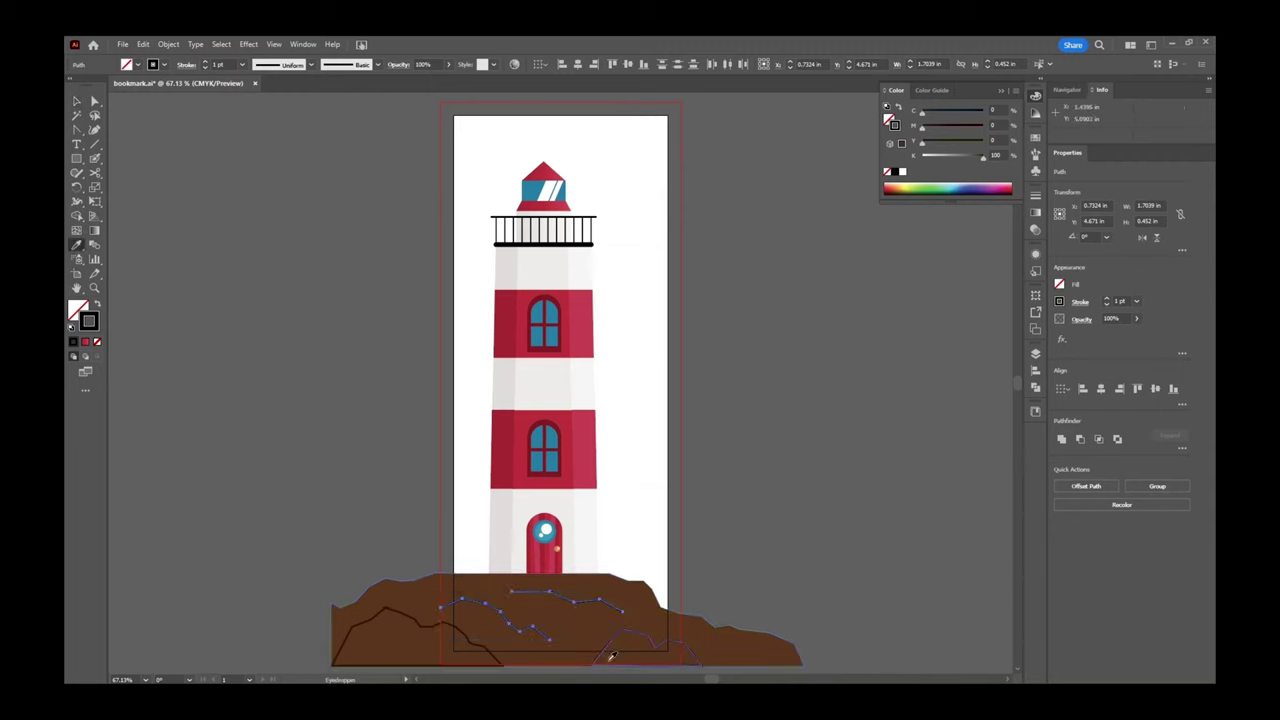
click(617, 636)
key(v)
click(784, 558)
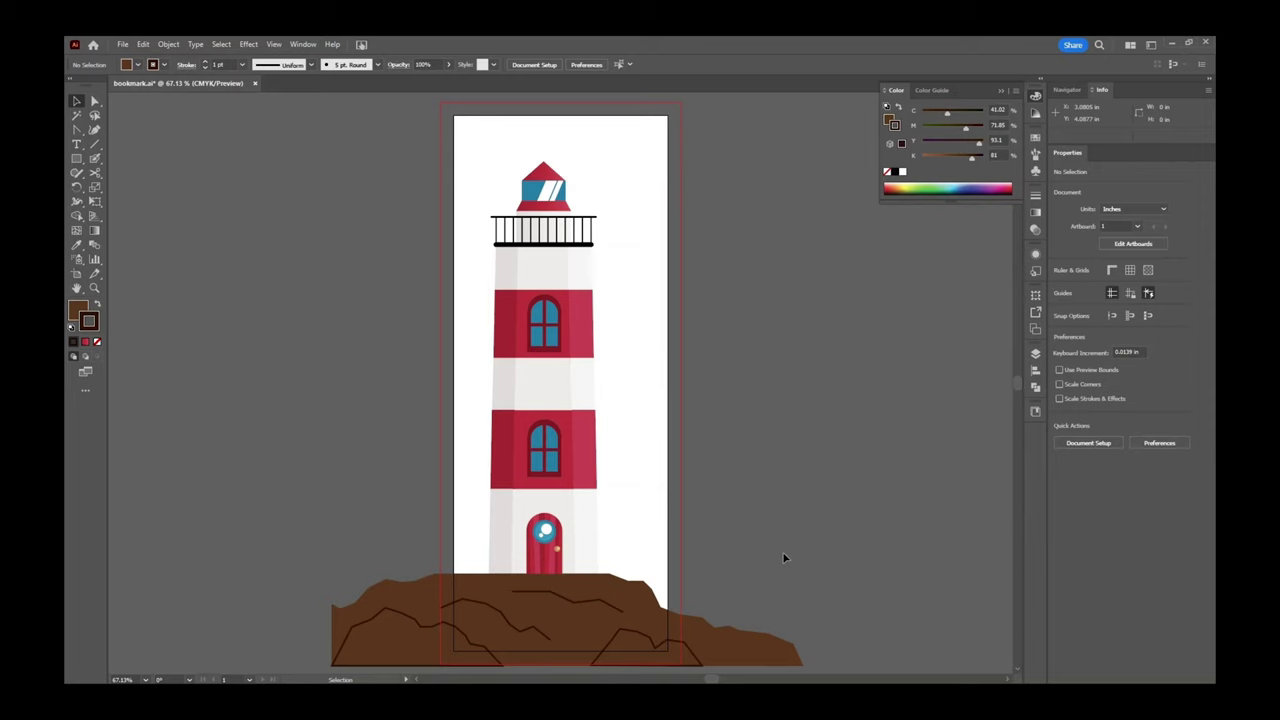
Create a new layer and move it below Layer 1.
click(1036, 355)
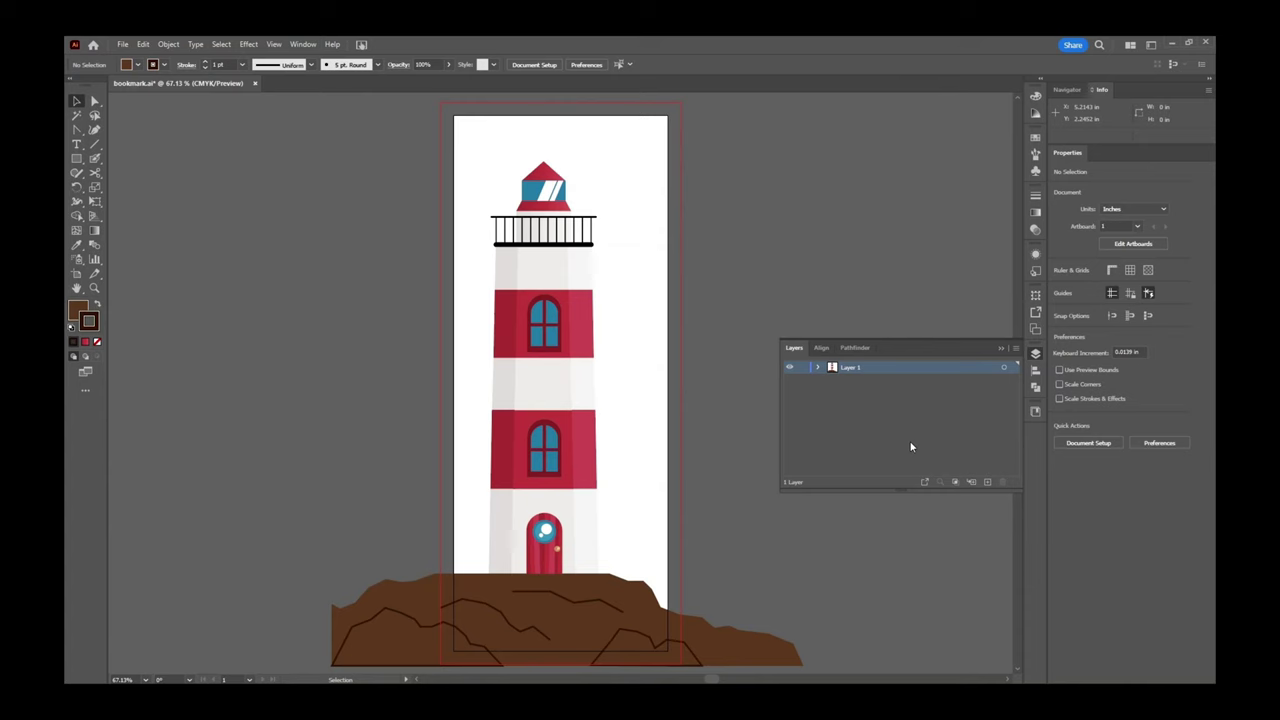
click(303, 44)
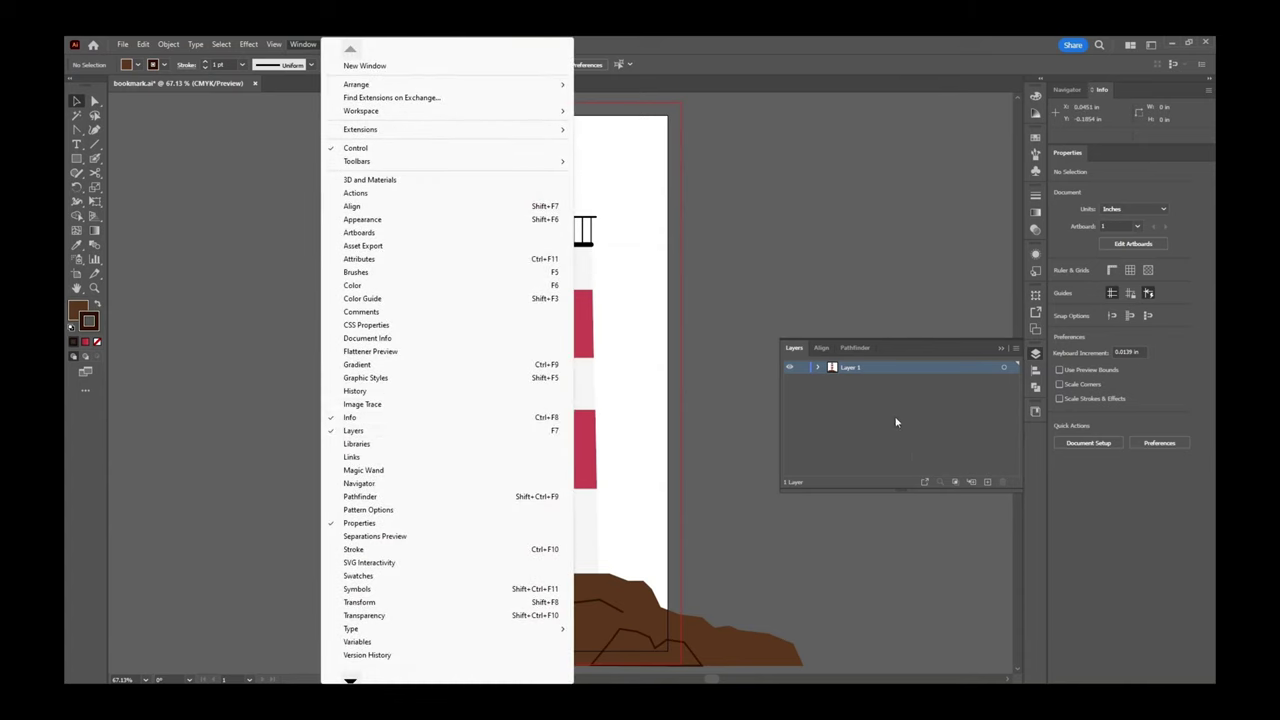
click(986, 483)
click(986, 483)
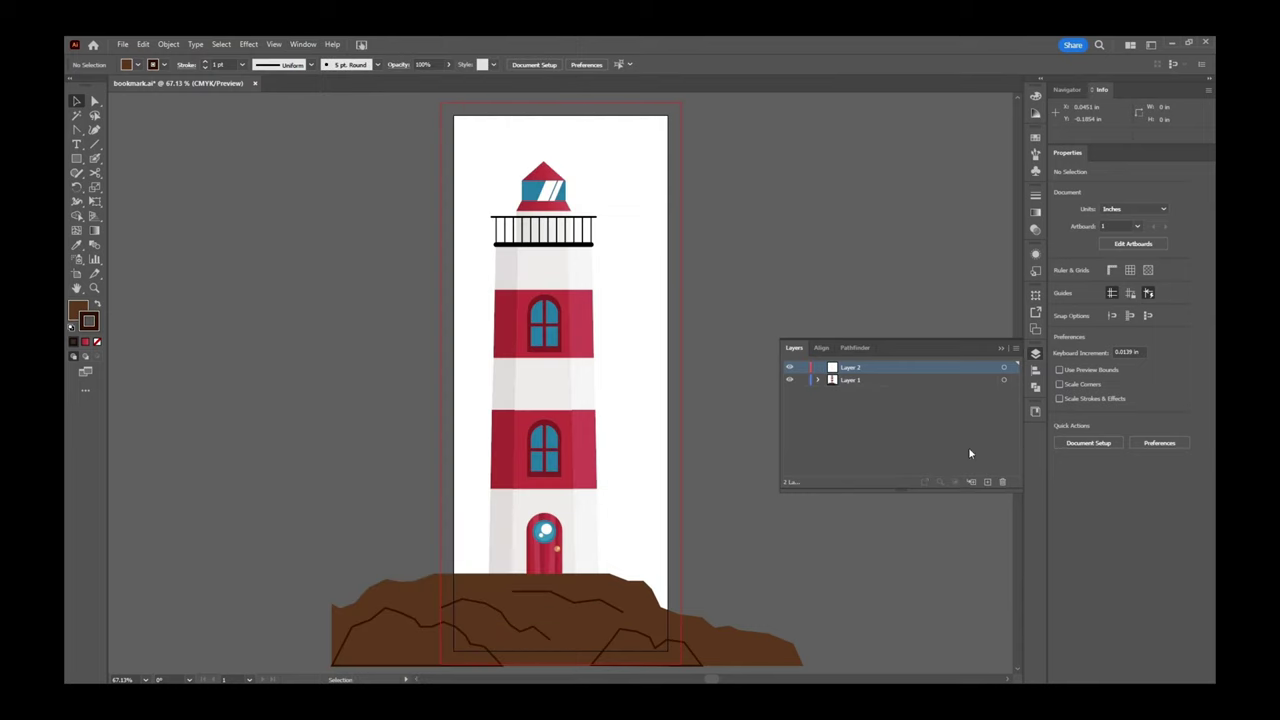
drag(903, 371, 900, 384)
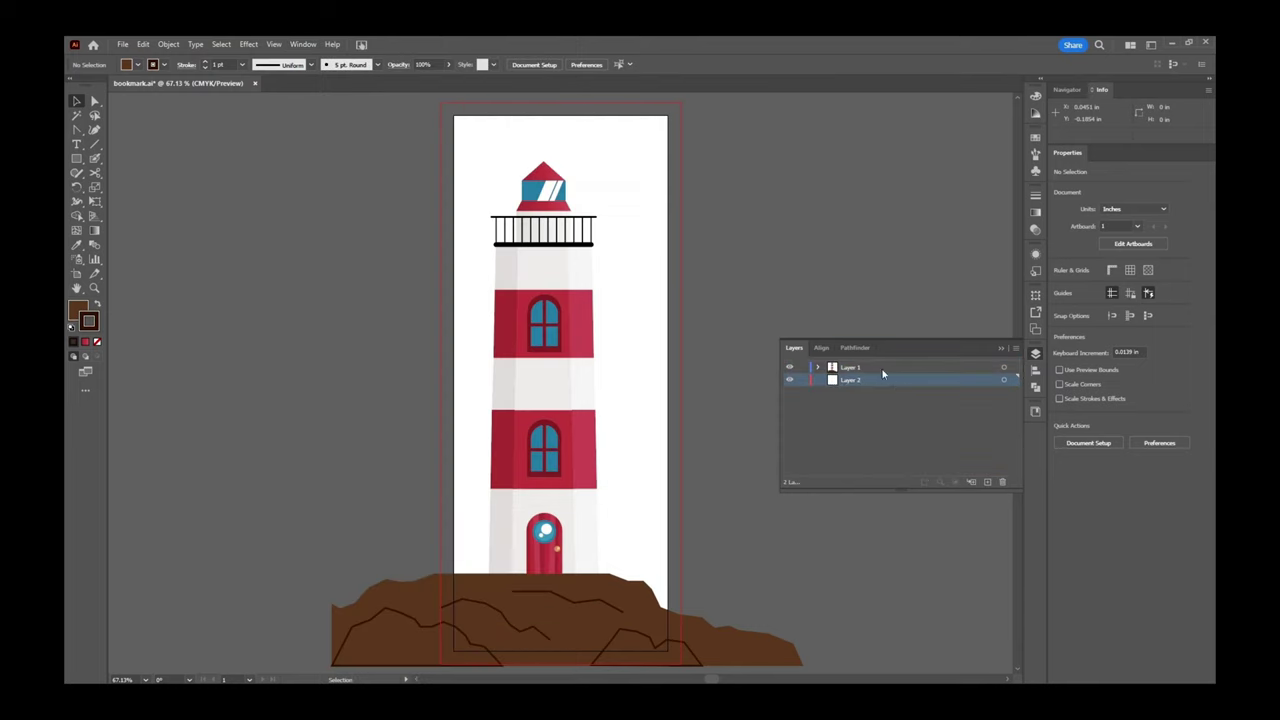
Lock Layer 1 and draw a background rectangle about 2.25 by 5.09 in on Layer 2, starting at the bleed corner.
click(802, 368)
click(76, 159)
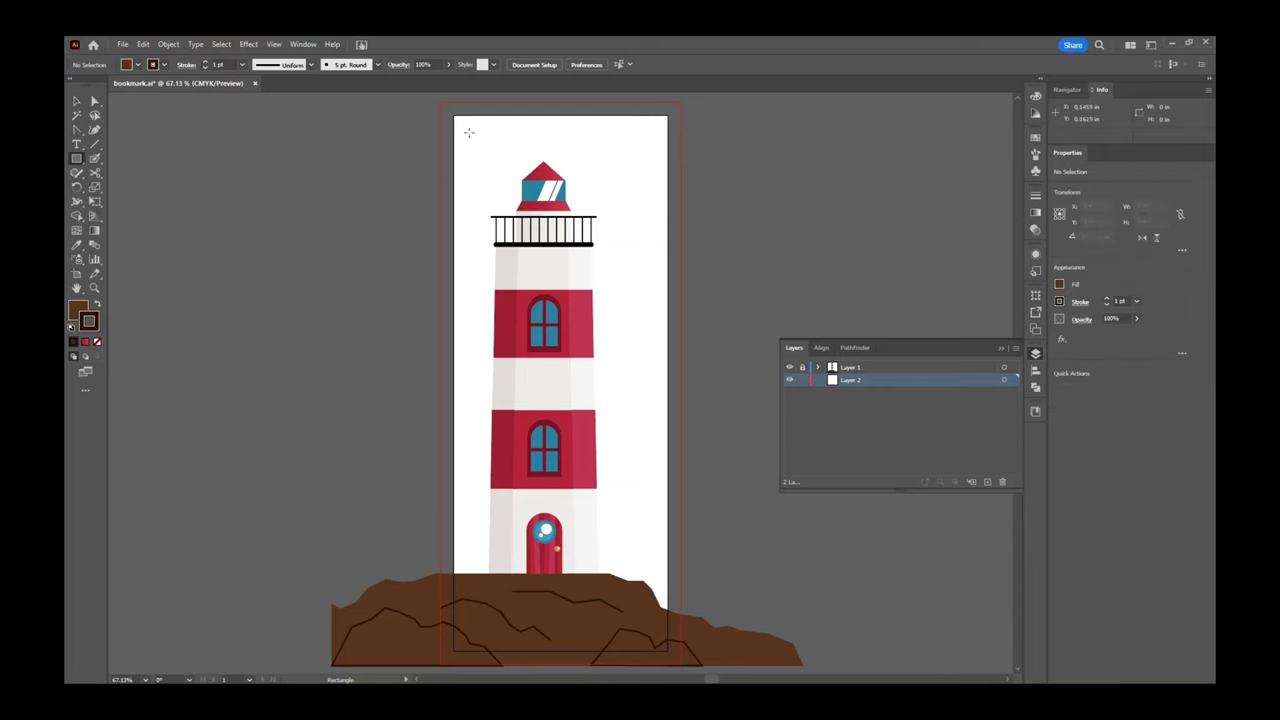
mouse_move(440, 101)
mouse_down()
mouse_move(486, 578)
mouse_move(612, 641)
mouse_move(680, 645)
mouse_up()
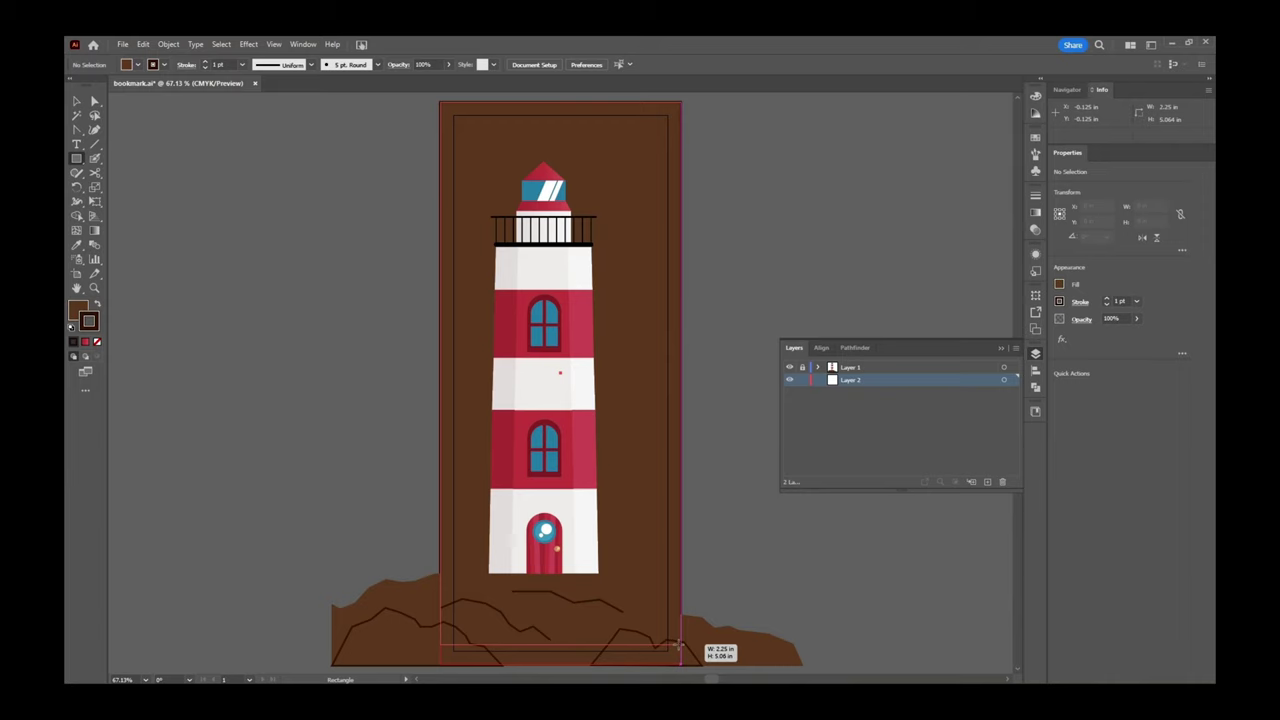
drag(680, 648, 681, 649)
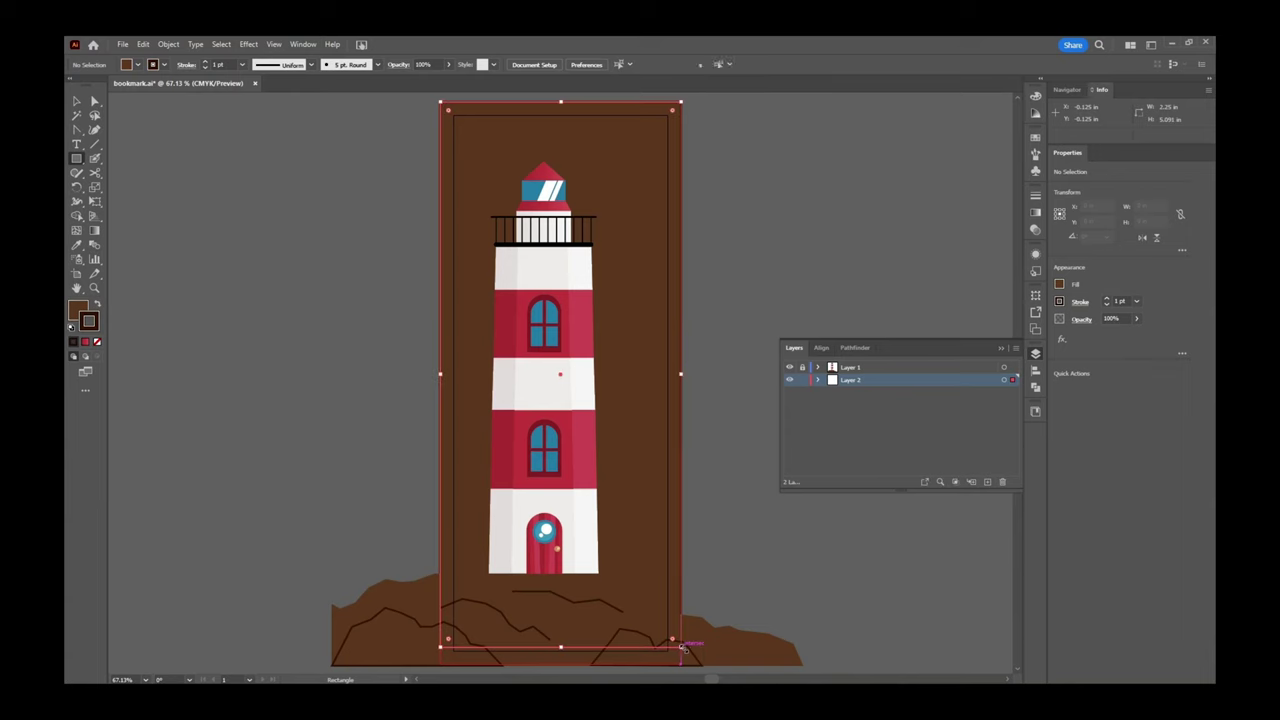
Remove the background rectangle's stroke and change its fill to olive green by lowering the magenta.
click(1078, 302)
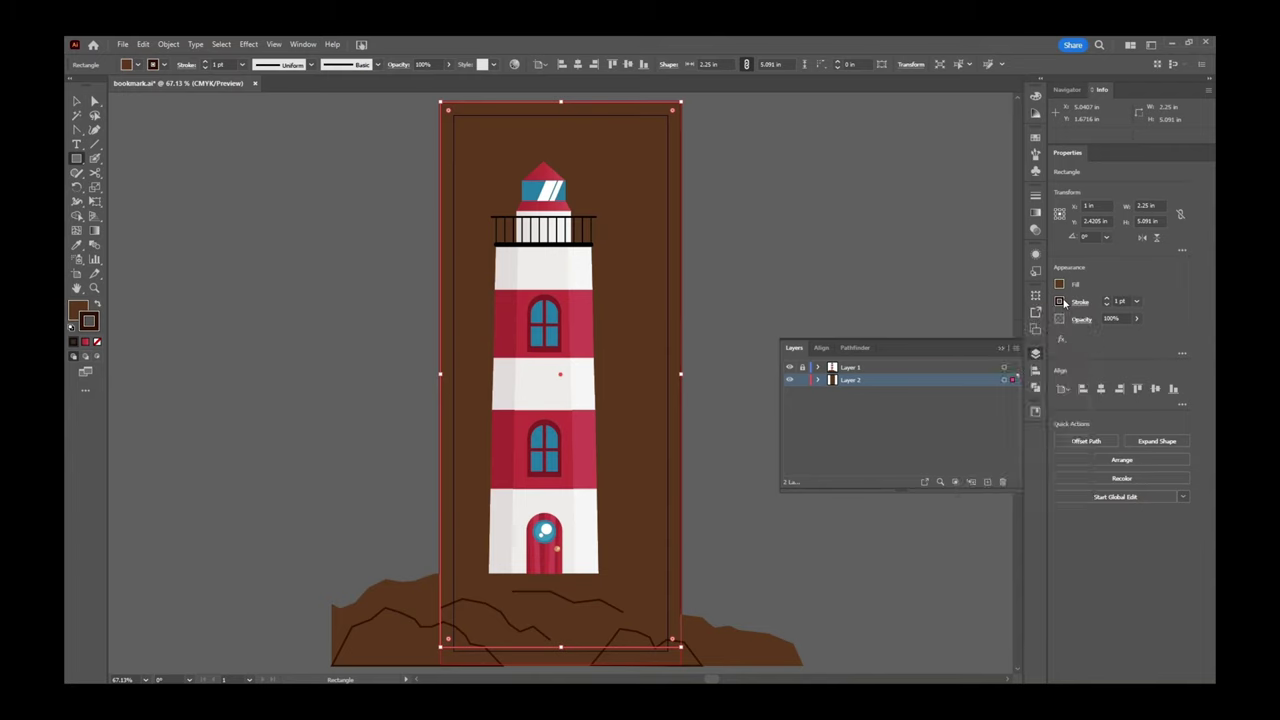
click(1064, 302)
click(930, 344)
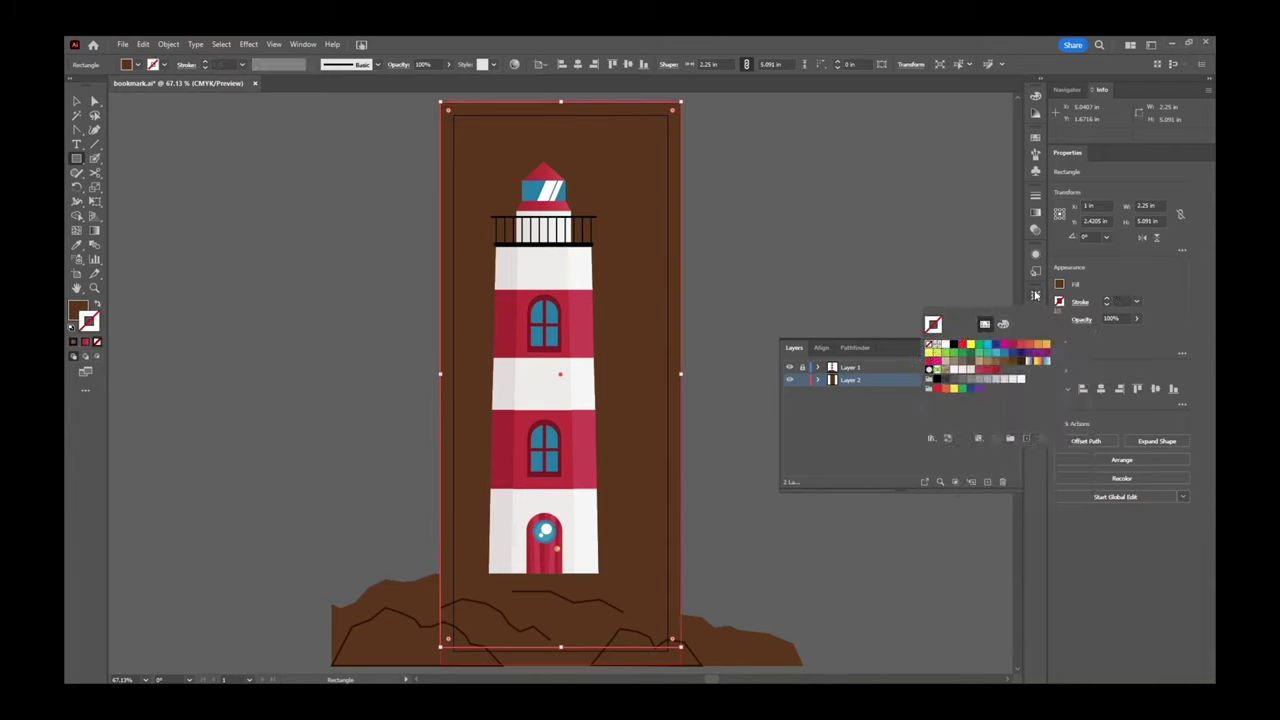
click(1059, 285)
click(1059, 285)
drag(1008, 349, 969, 349)
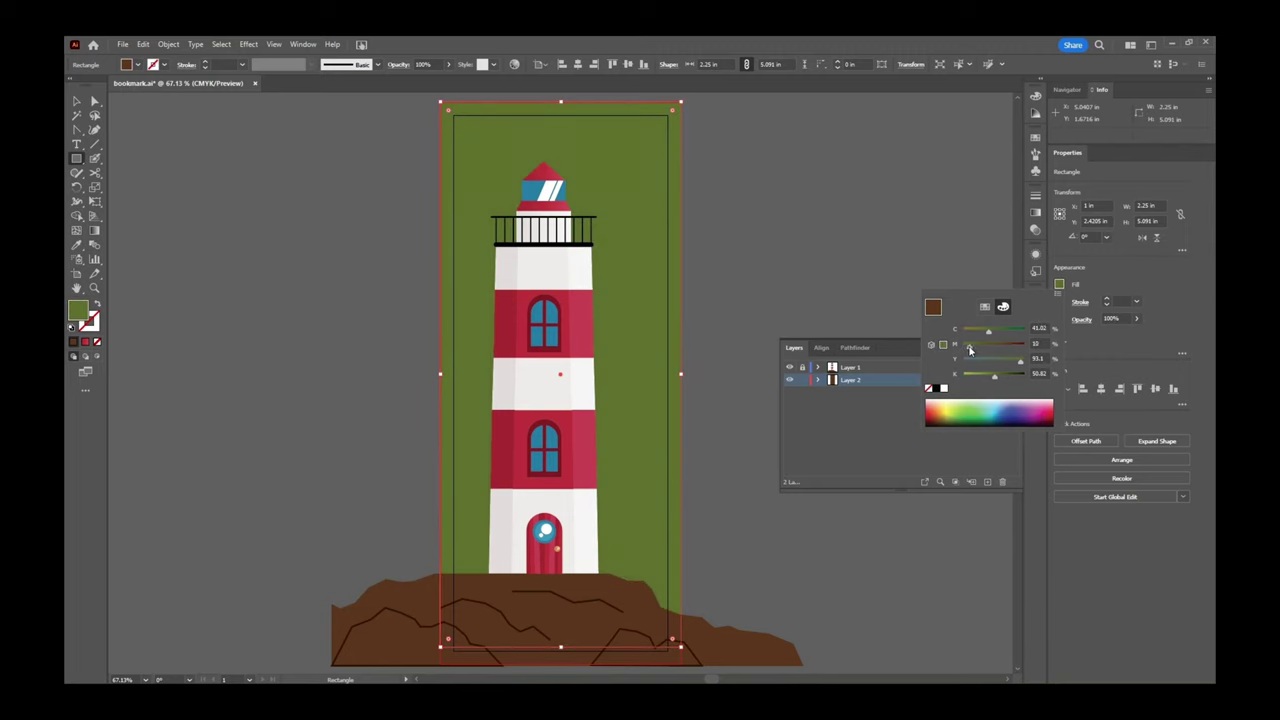
key(Escape)
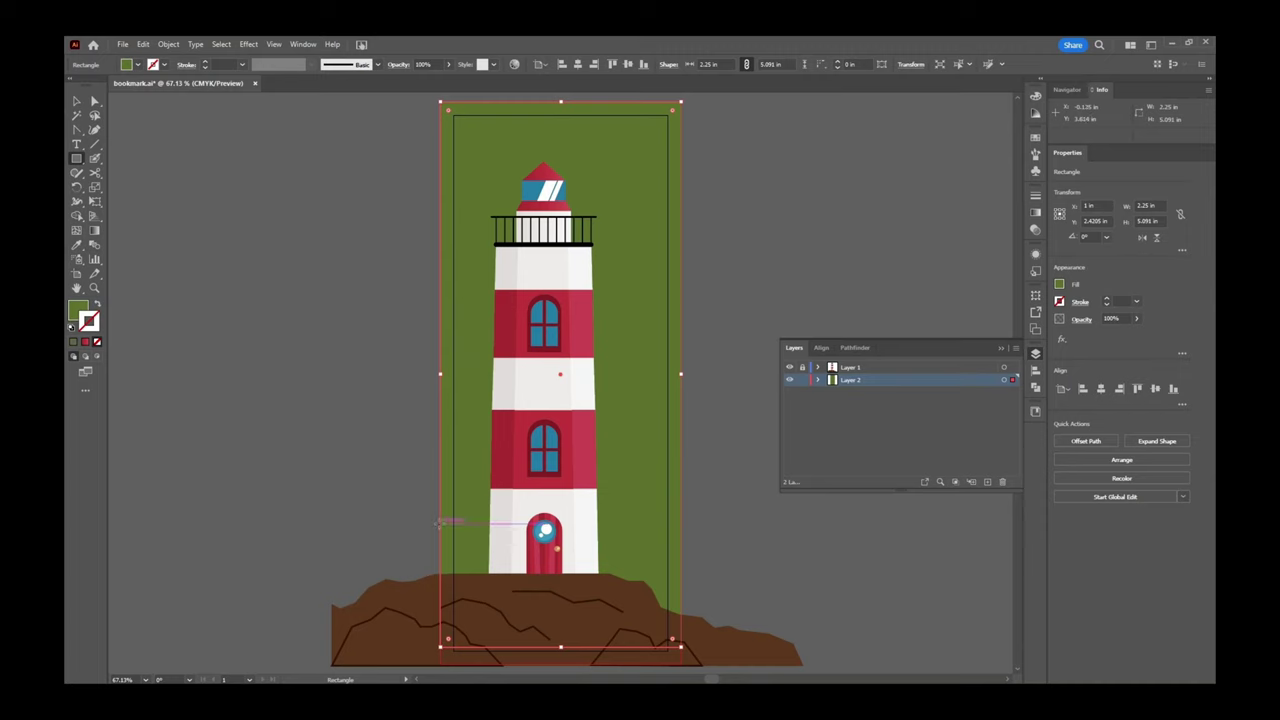
Draw a ground rectangle about 2.25 by 1.31 in across the lower bleed area, fill it with a deeper green, and deselect.
drag(440, 521, 681, 662)
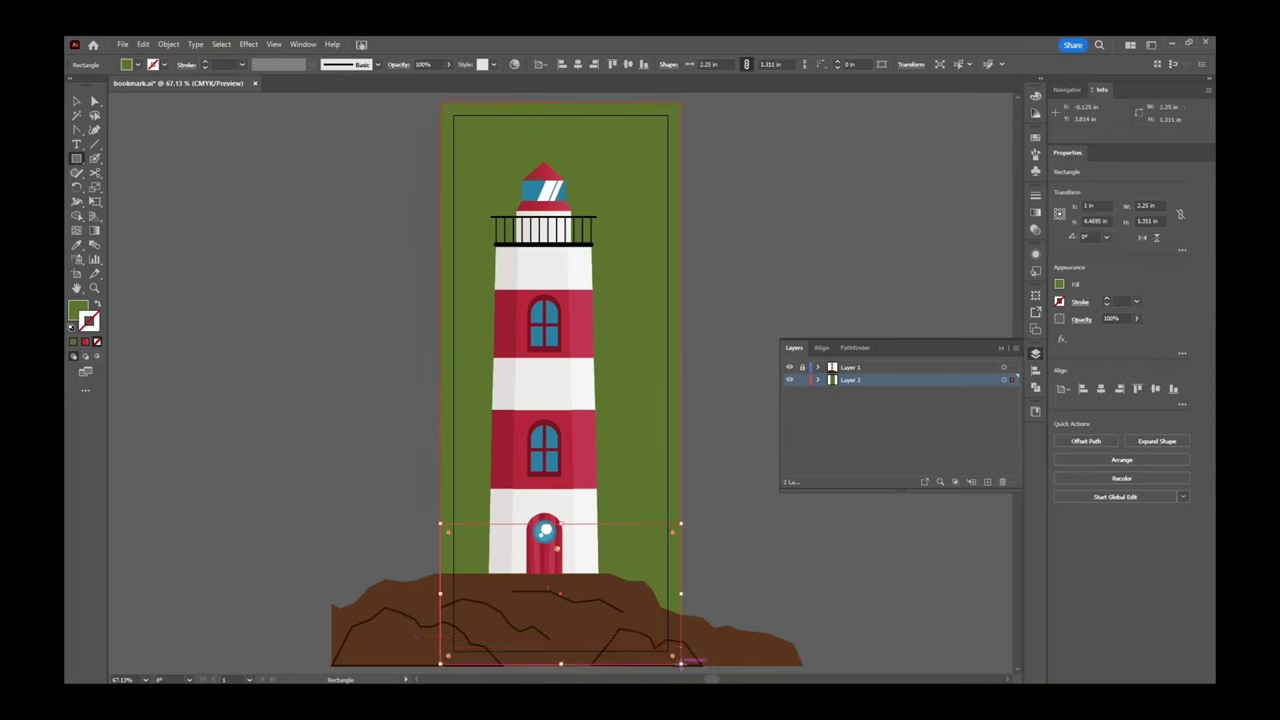
click(1059, 285)
click(1000, 331)
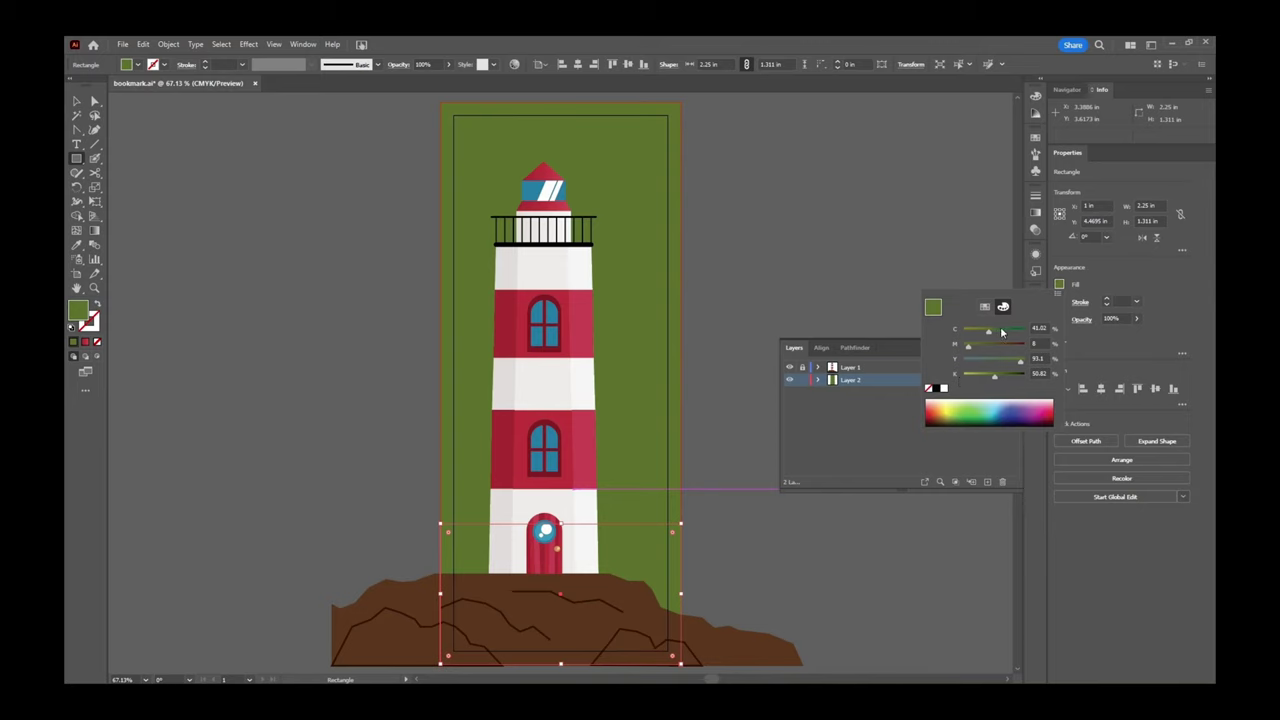
click(76, 101)
click(284, 206)
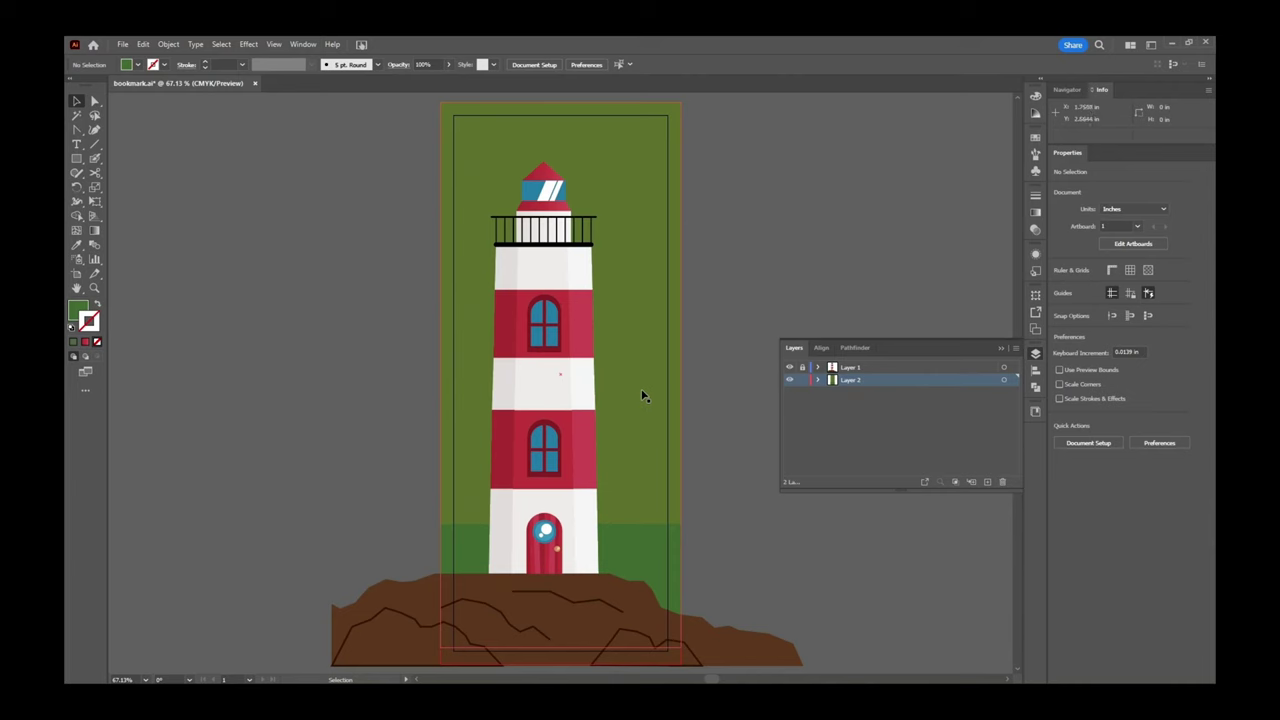
Shorten the tall background rectangle to about 4.1 in and give it a linear gradient fill.
click(506, 150)
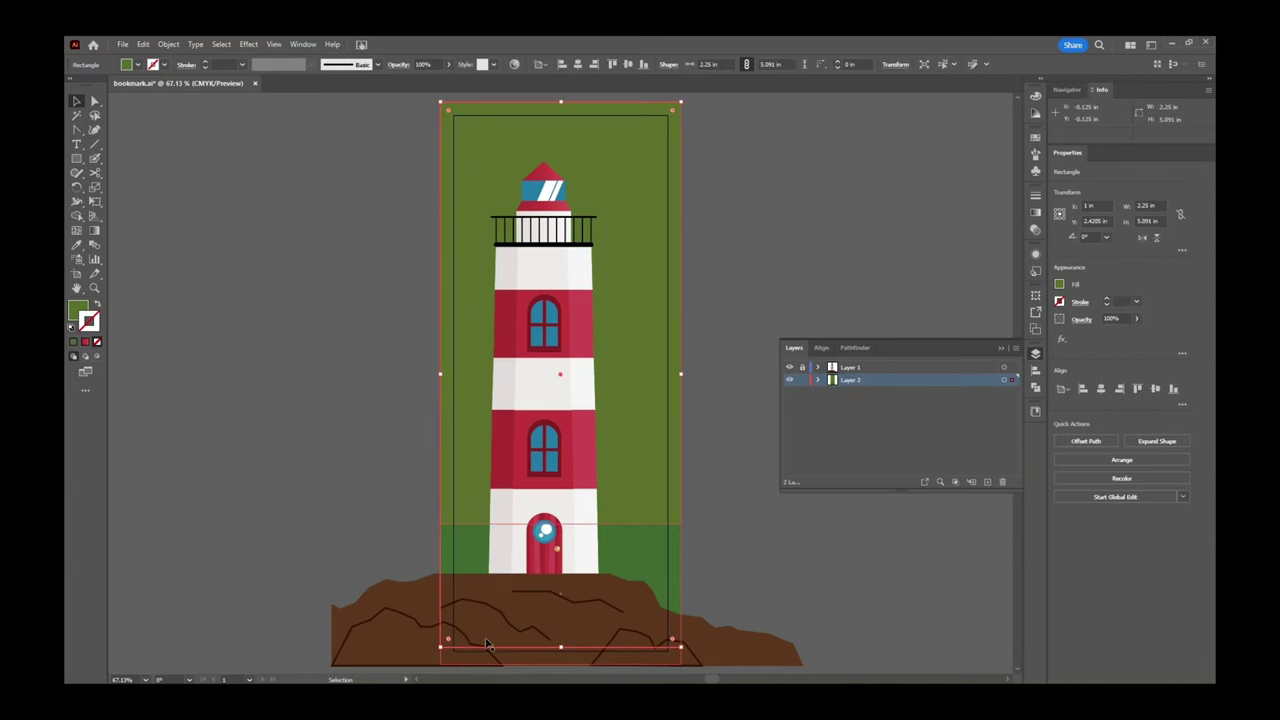
drag(560, 665, 553, 543)
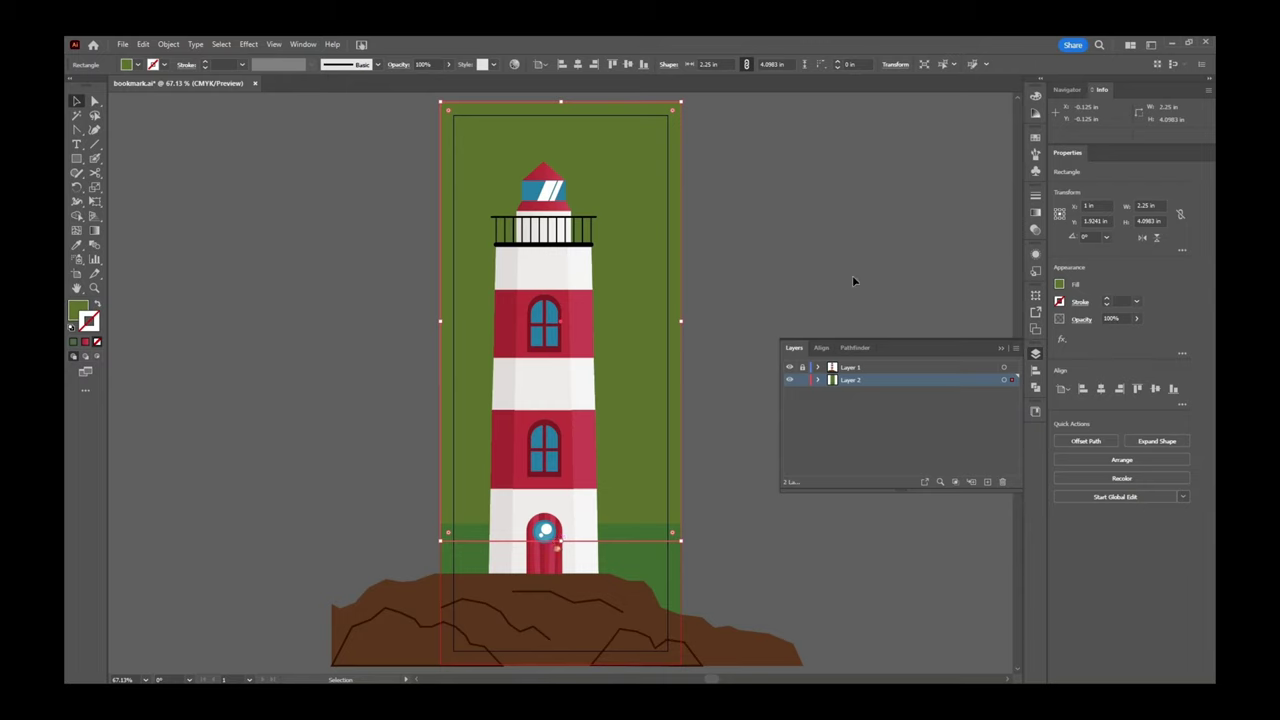
click(1035, 215)
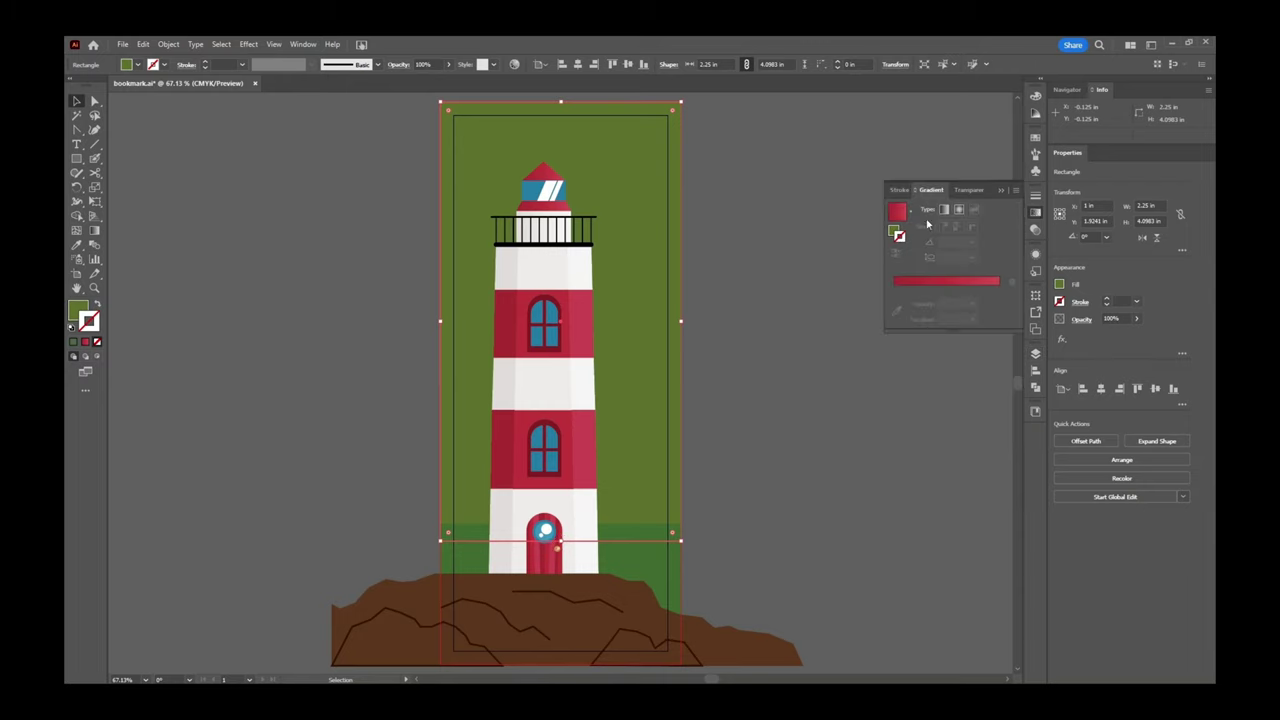
click(894, 231)
click(936, 285)
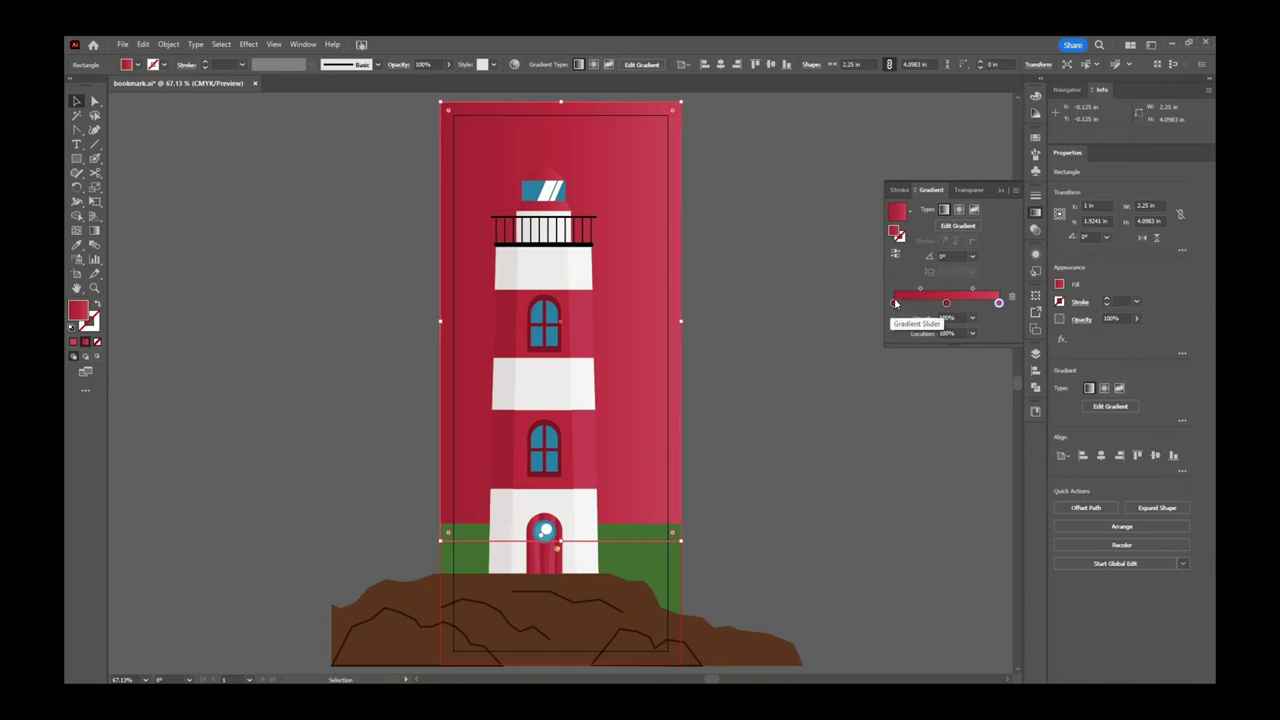
Recolor the starting stop of the sky gradient to a pale blue with only cyan in it.
double_click(894, 302)
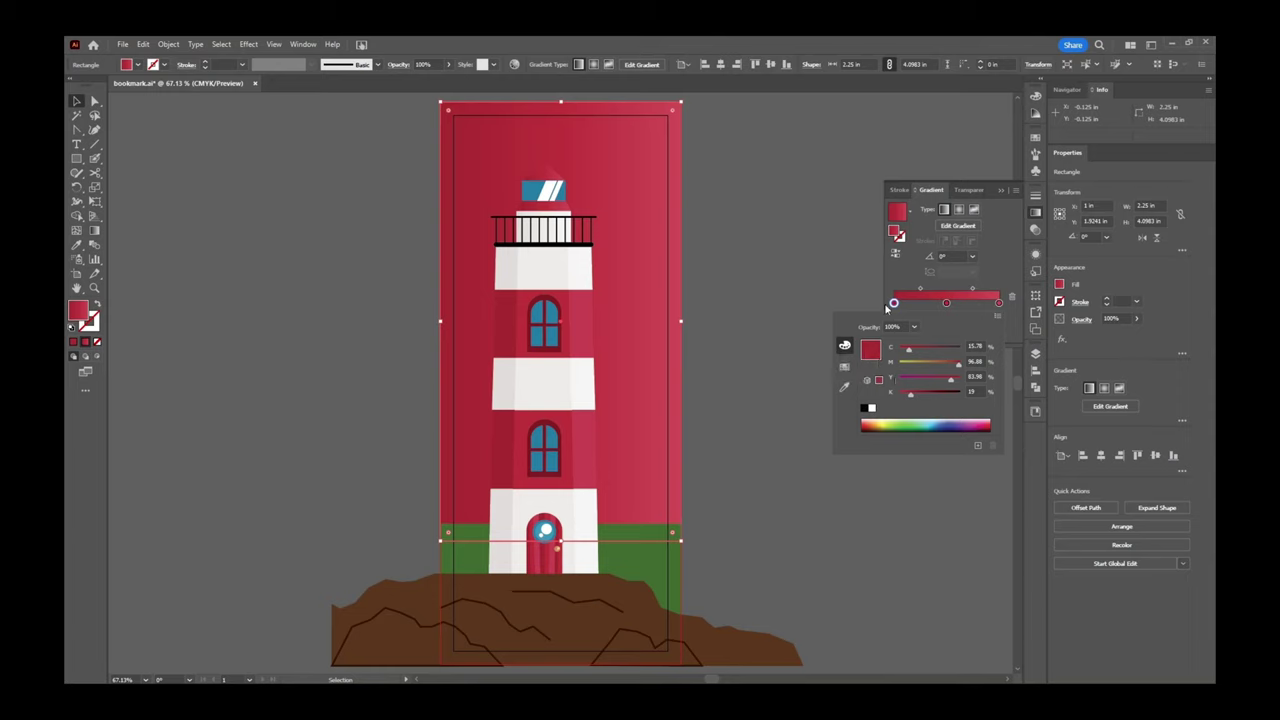
click(932, 418)
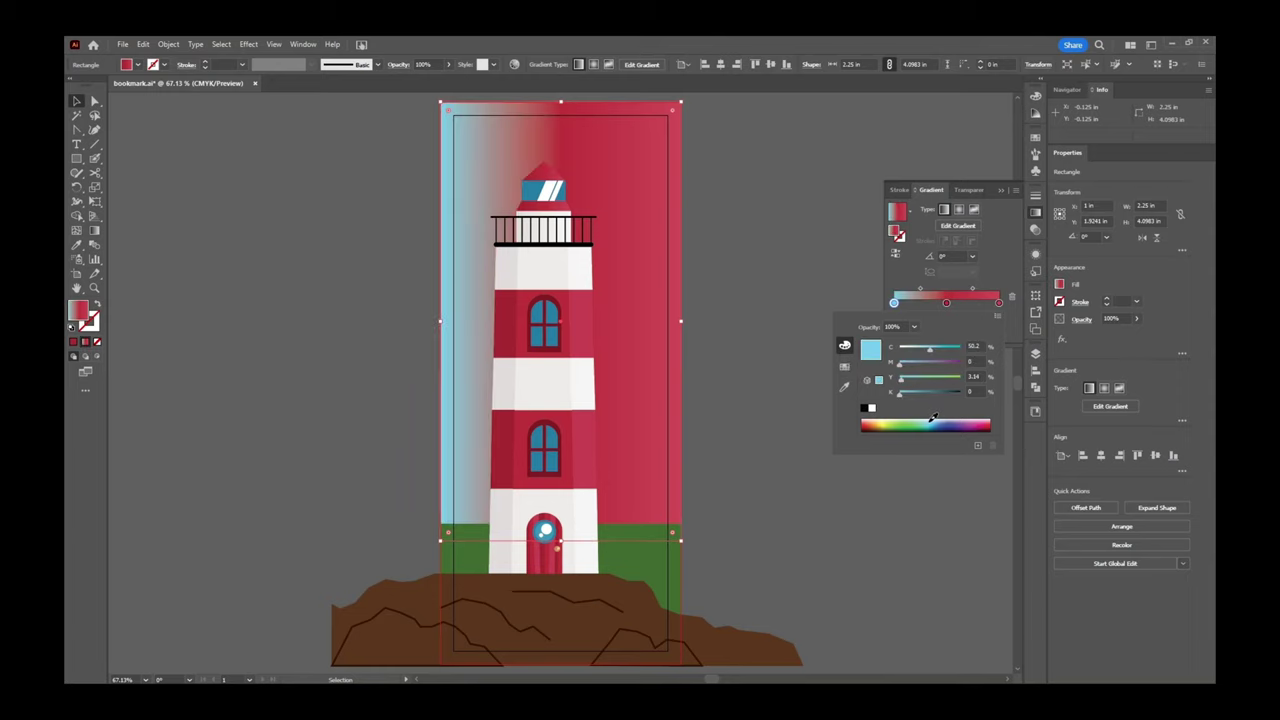
drag(932, 414, 895, 378)
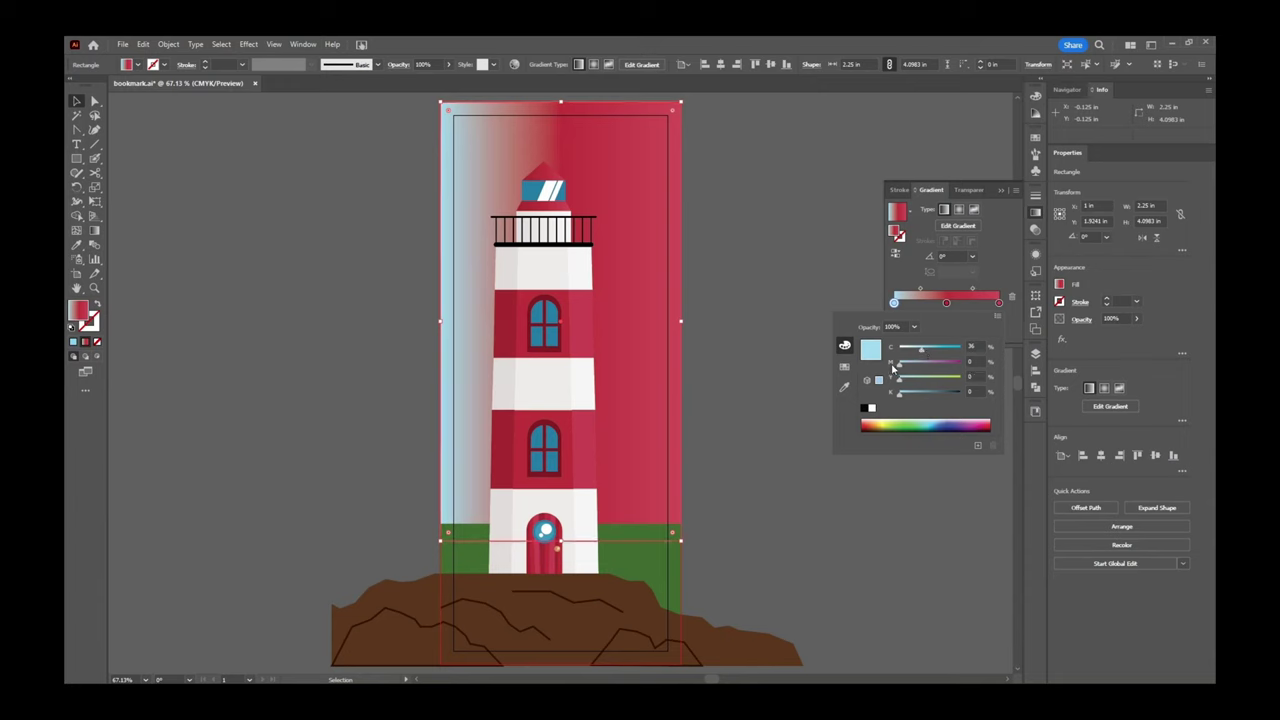
click(922, 354)
drag(920, 353, 919, 353)
Delete the middle red stop of the sky gradient and set its end stop to 64% cyan with no other inks.
drag(946, 303, 944, 345)
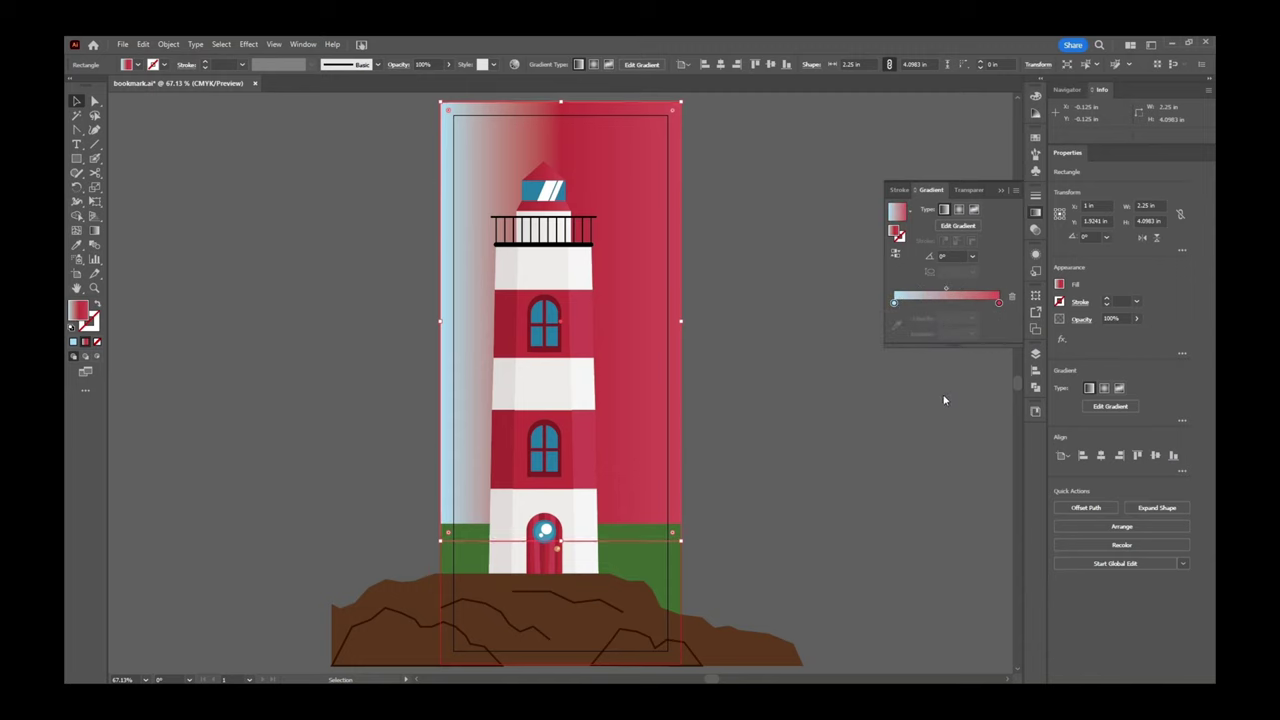
click(997, 303)
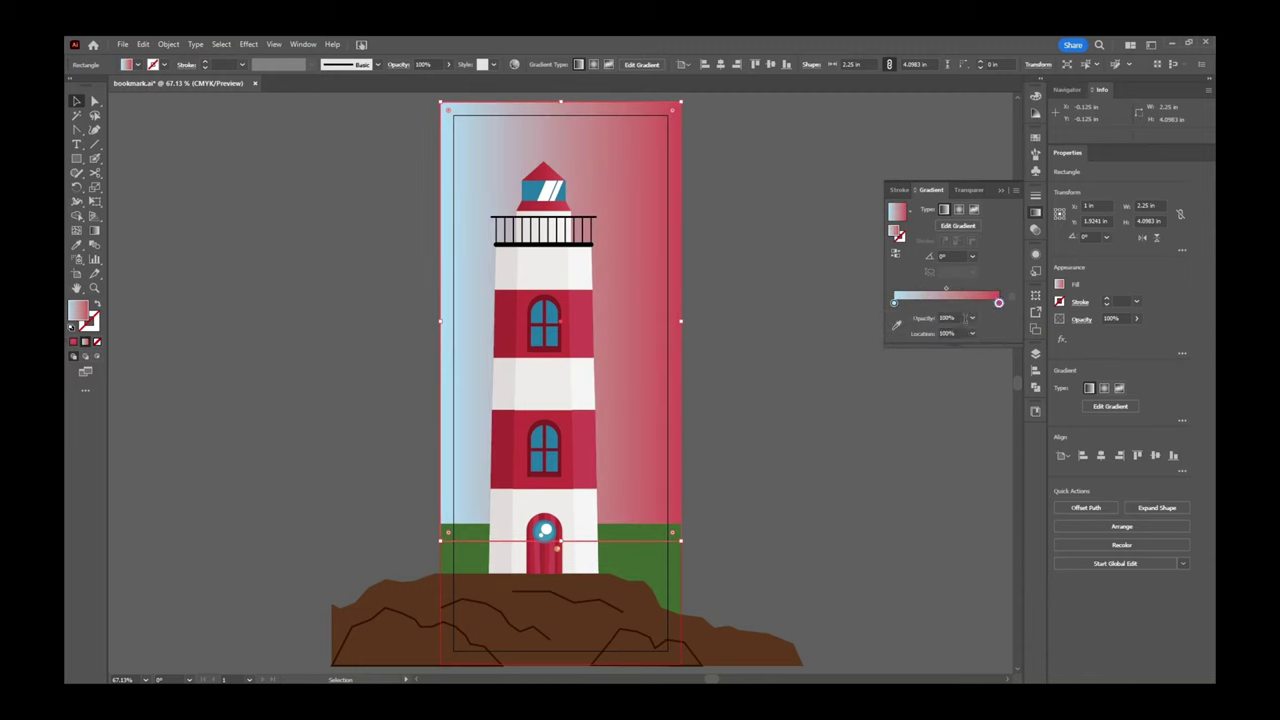
double_click(998, 304)
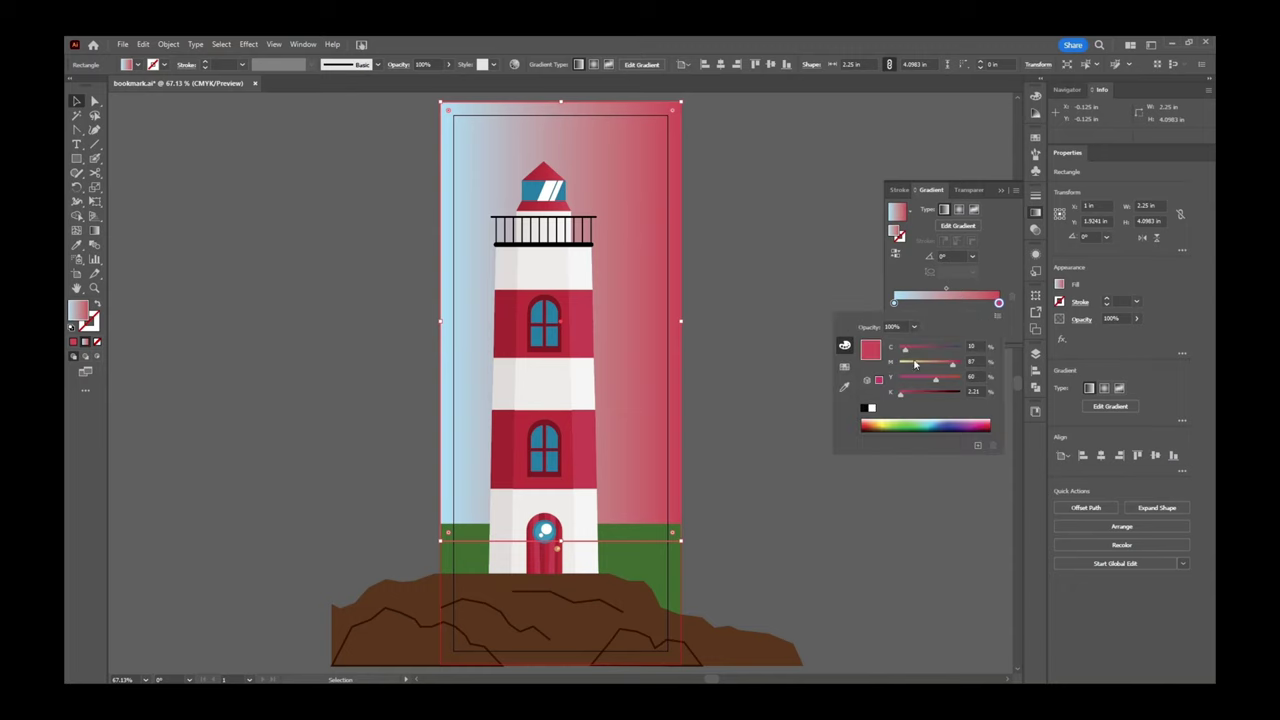
click(933, 421)
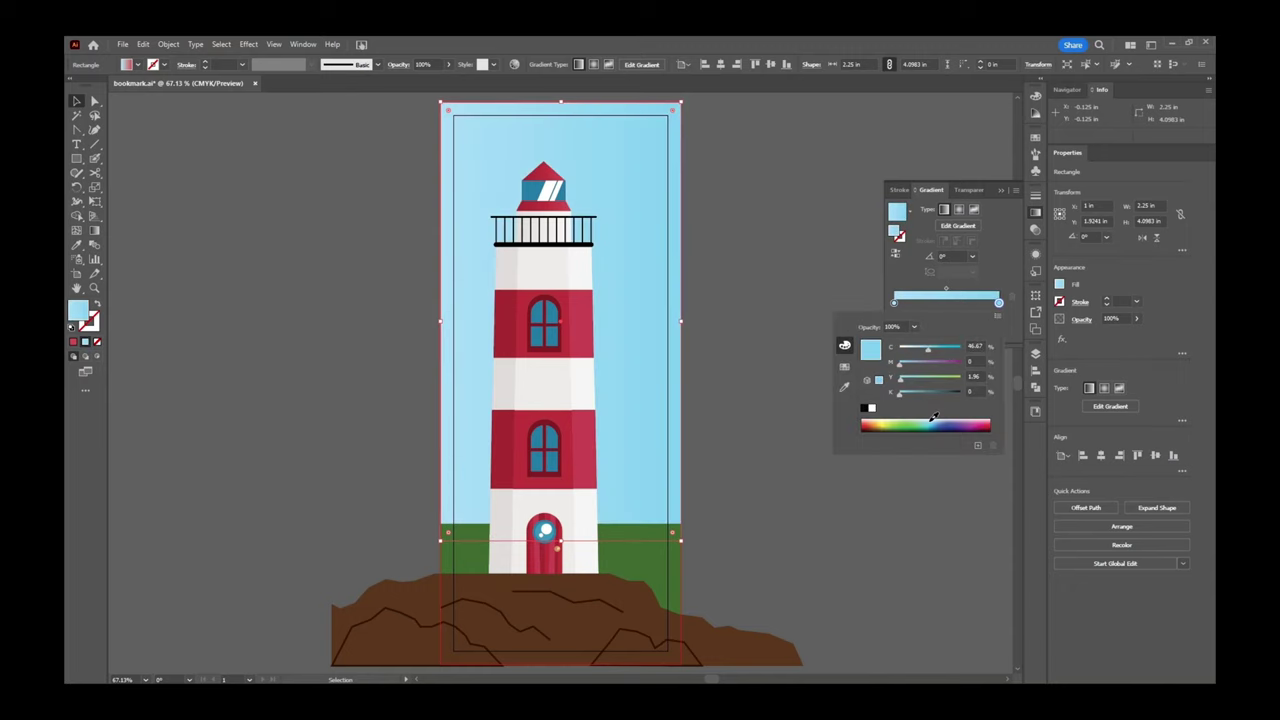
drag(928, 349, 938, 349)
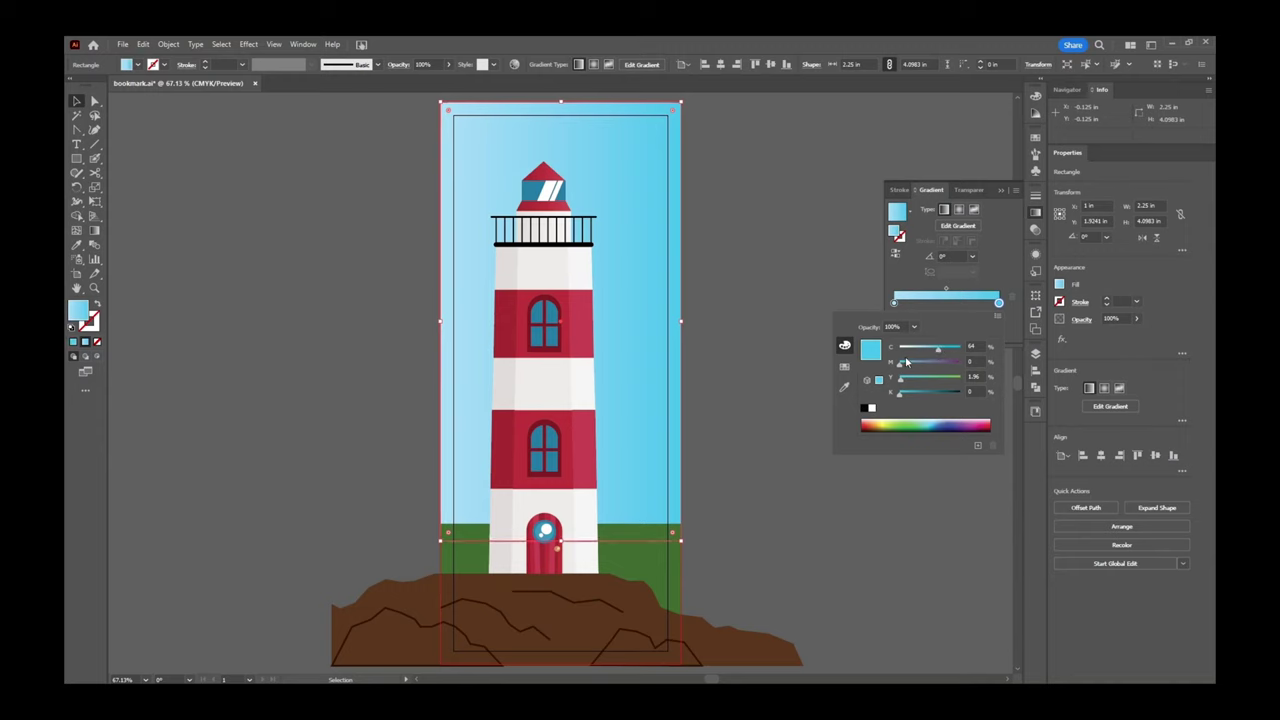
drag(902, 383, 880, 386)
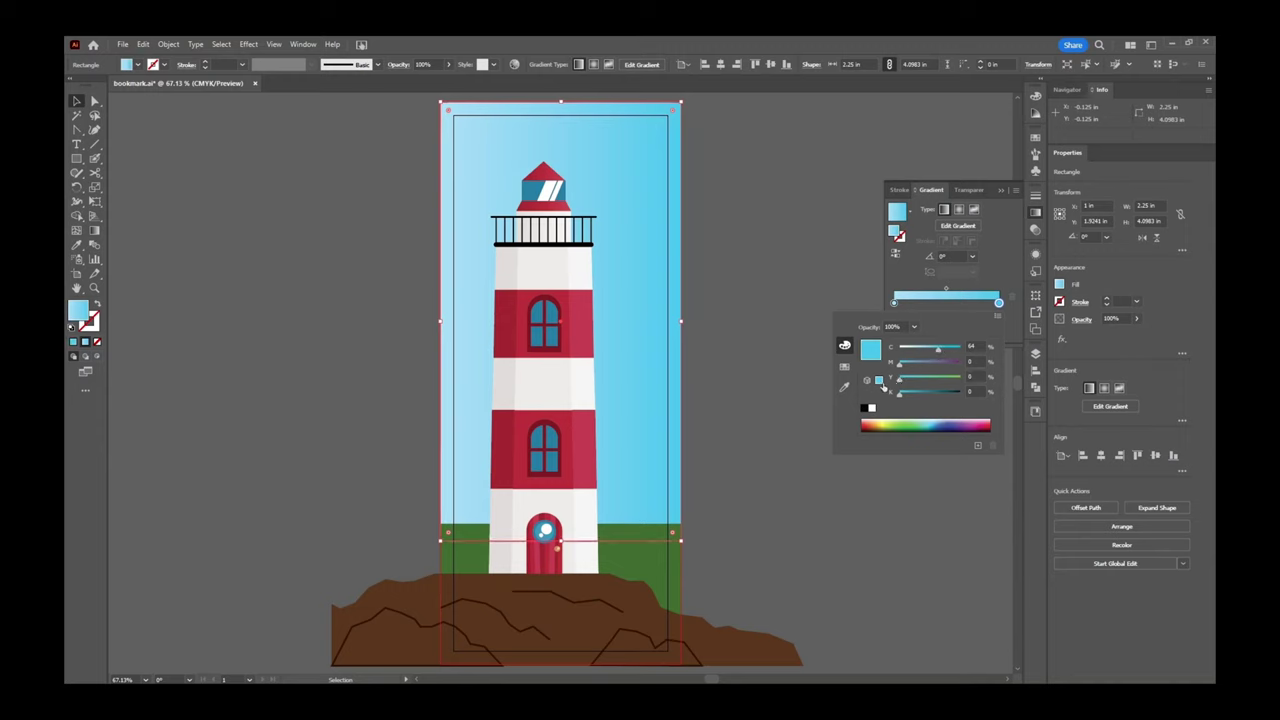
Duplicate the end stop as a middle stop at about 64%, and set the end stop to 75% cyan and 15% black.
click(988, 312)
mouse_move(998, 302)
mouse_down()
mouse_move(970, 302)
mouse_move(1000, 304)
mouse_up()
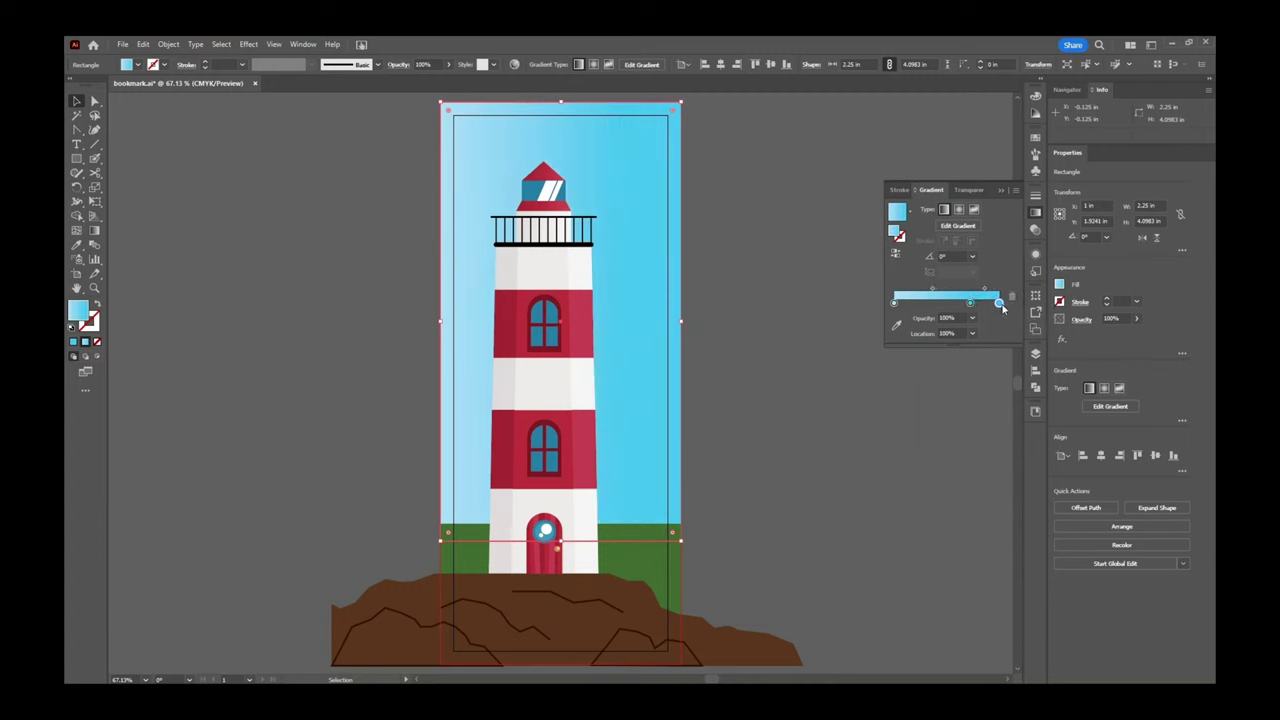
double_click(999, 303)
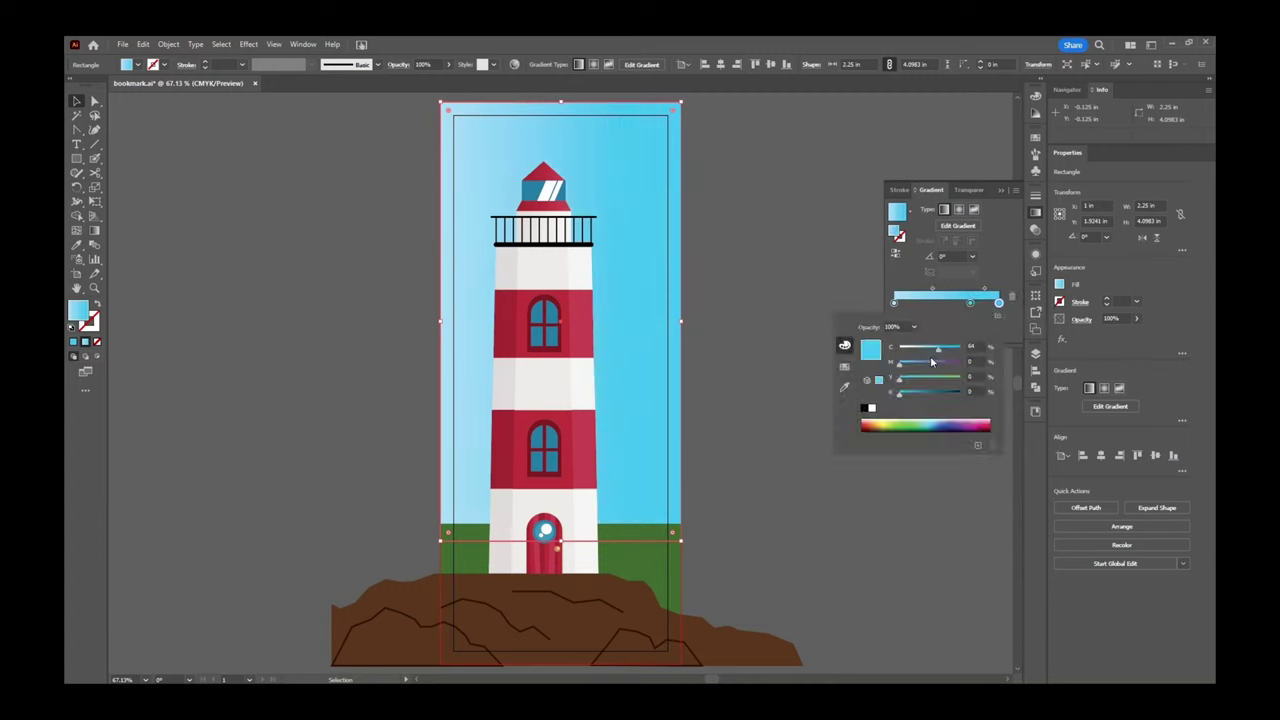
drag(904, 396, 907, 397)
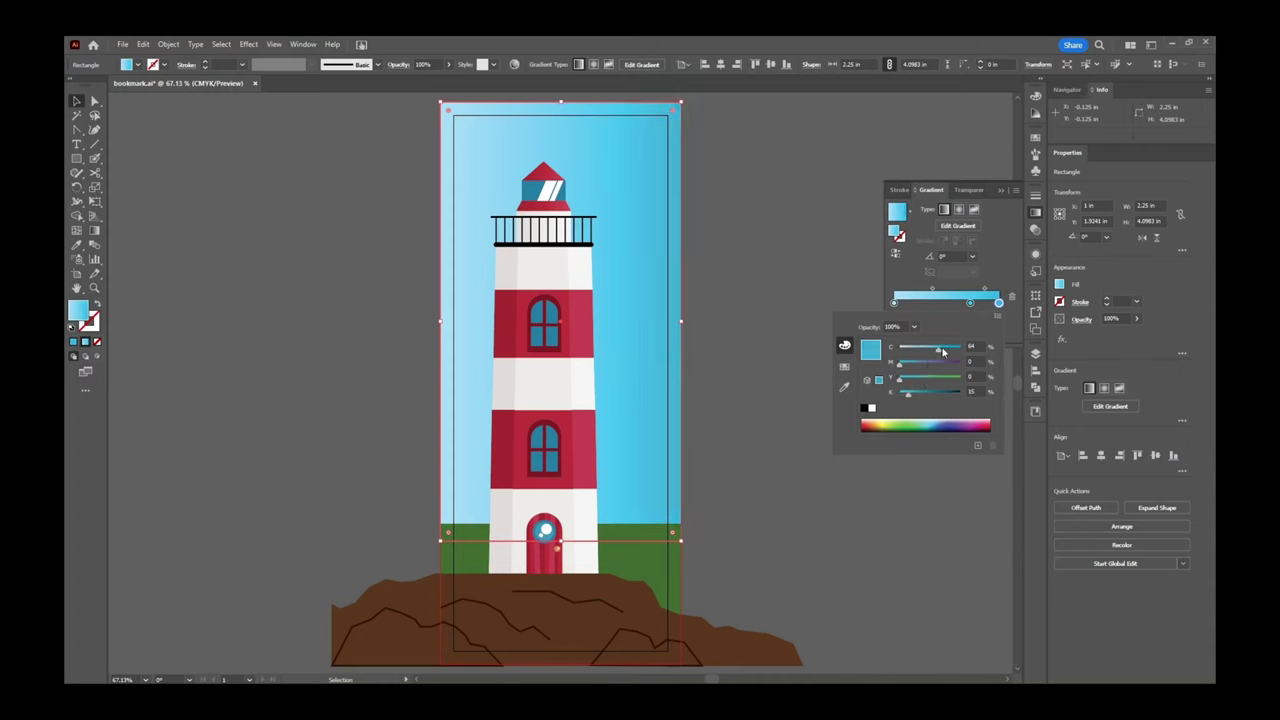
drag(940, 350, 948, 354)
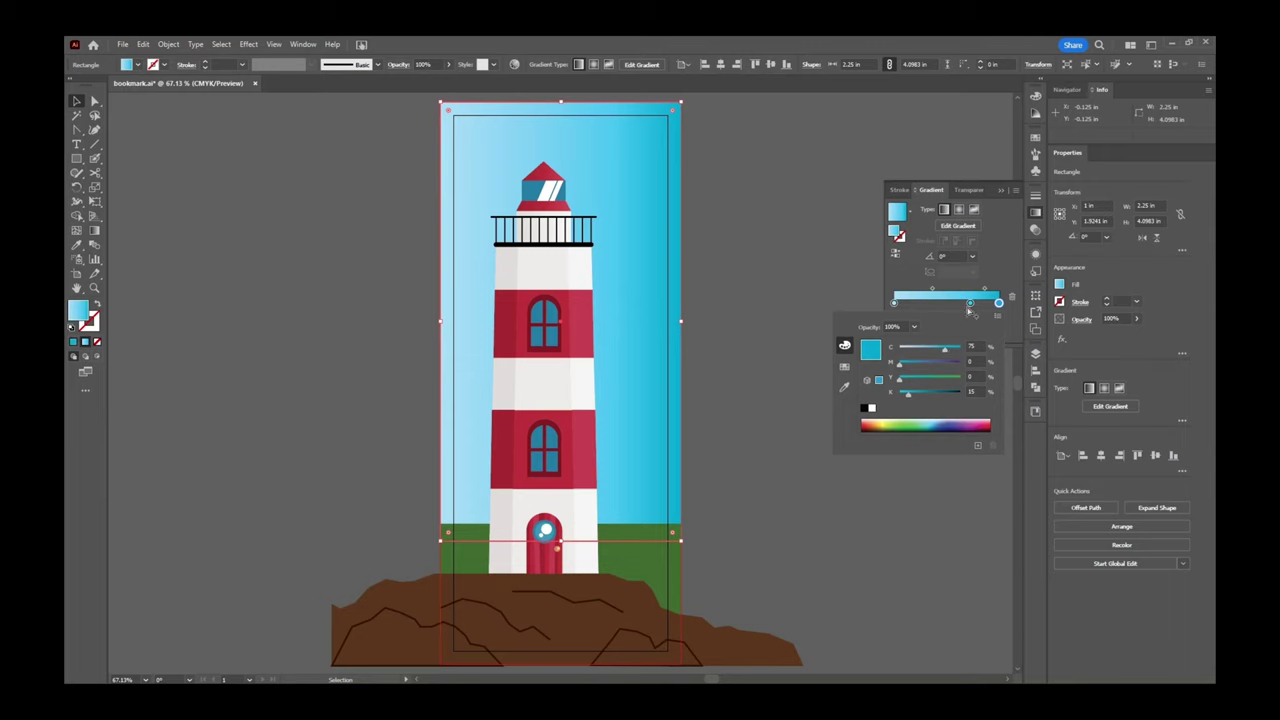
click(972, 312)
drag(970, 303, 962, 303)
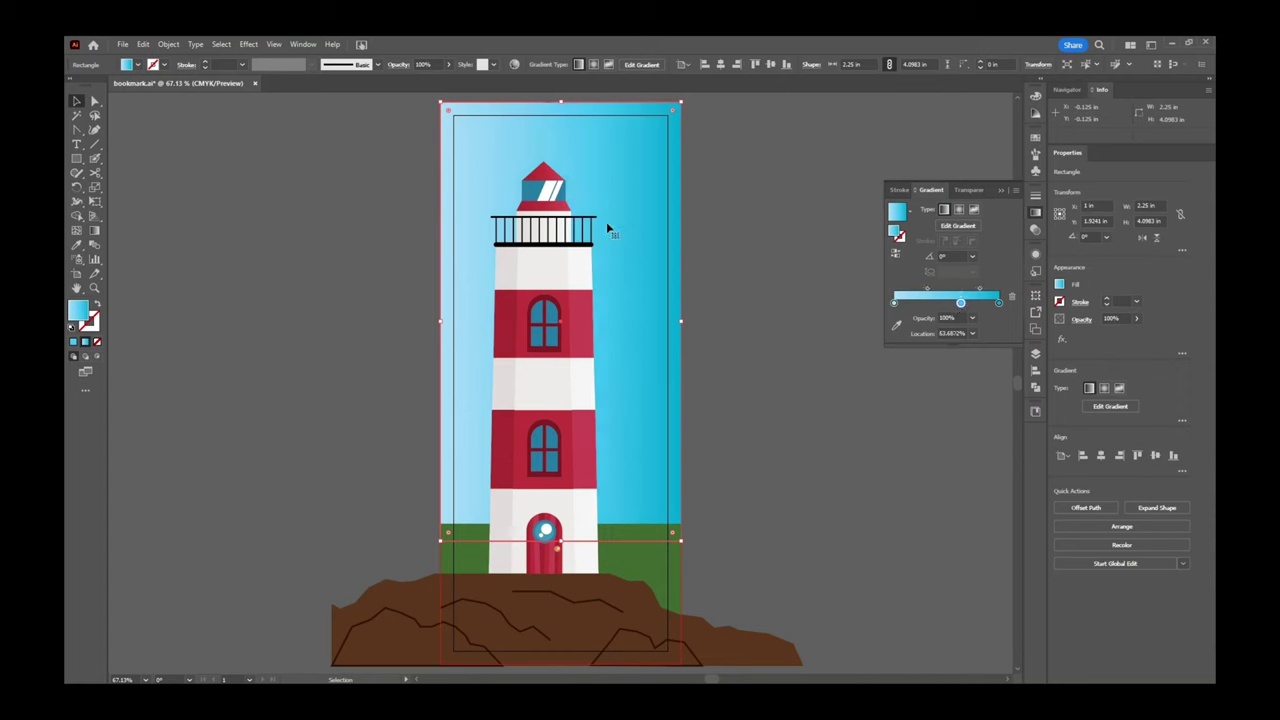
Set the sky gradient's angle to 27°.
click(946, 256)
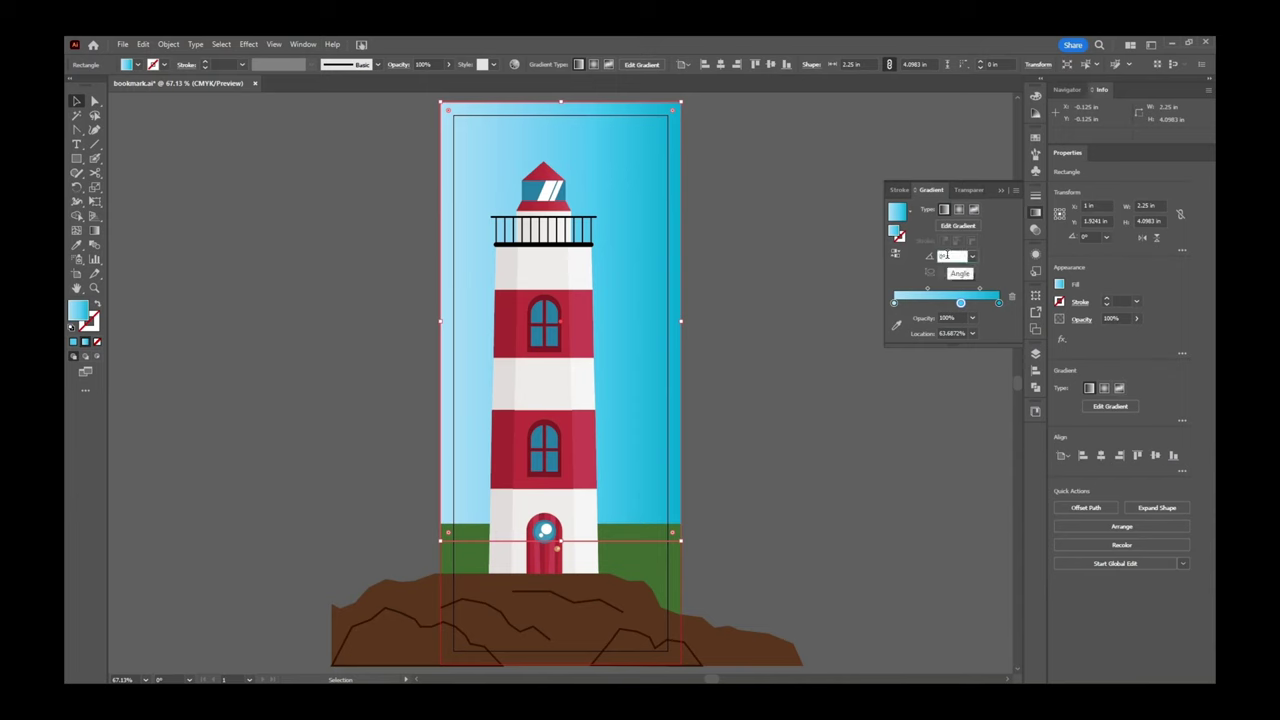
key(Up)
key(Up)
key(Up)
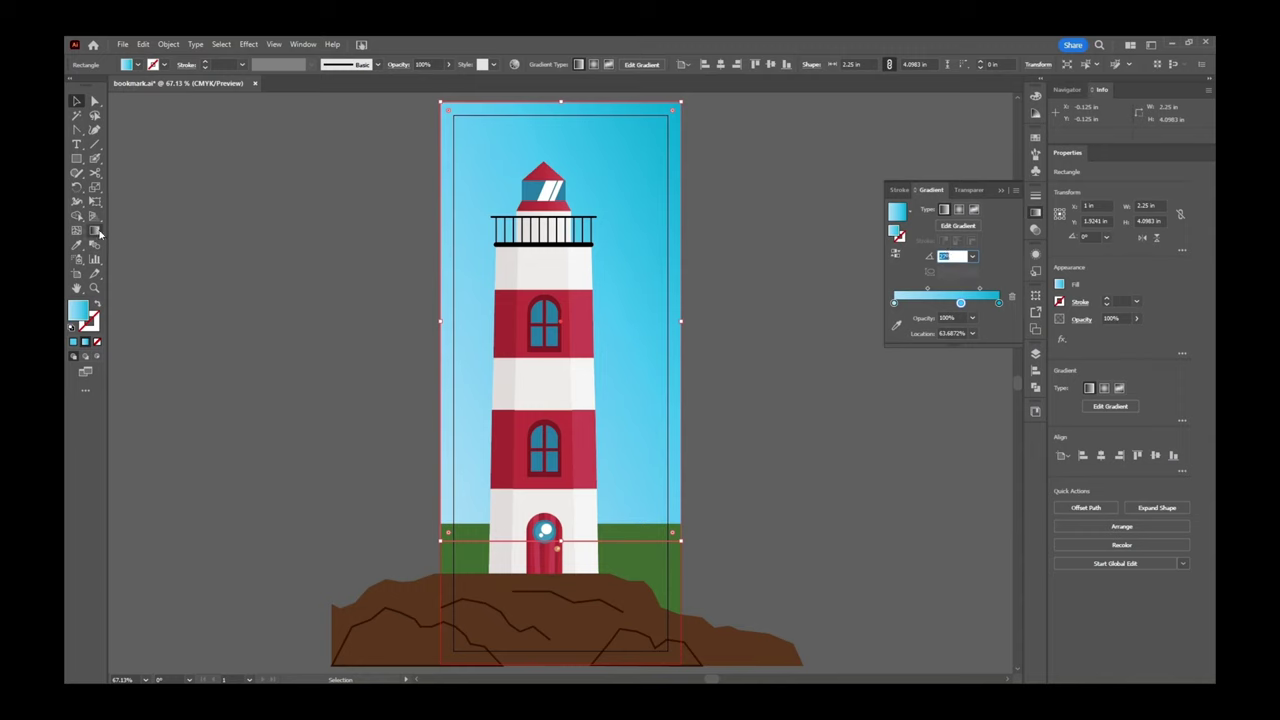
Redraw the sky gradient upward at about 81° with the Gradient tool, shifting the middle stop slightly and the darkest stop to about 94%.
click(98, 233)
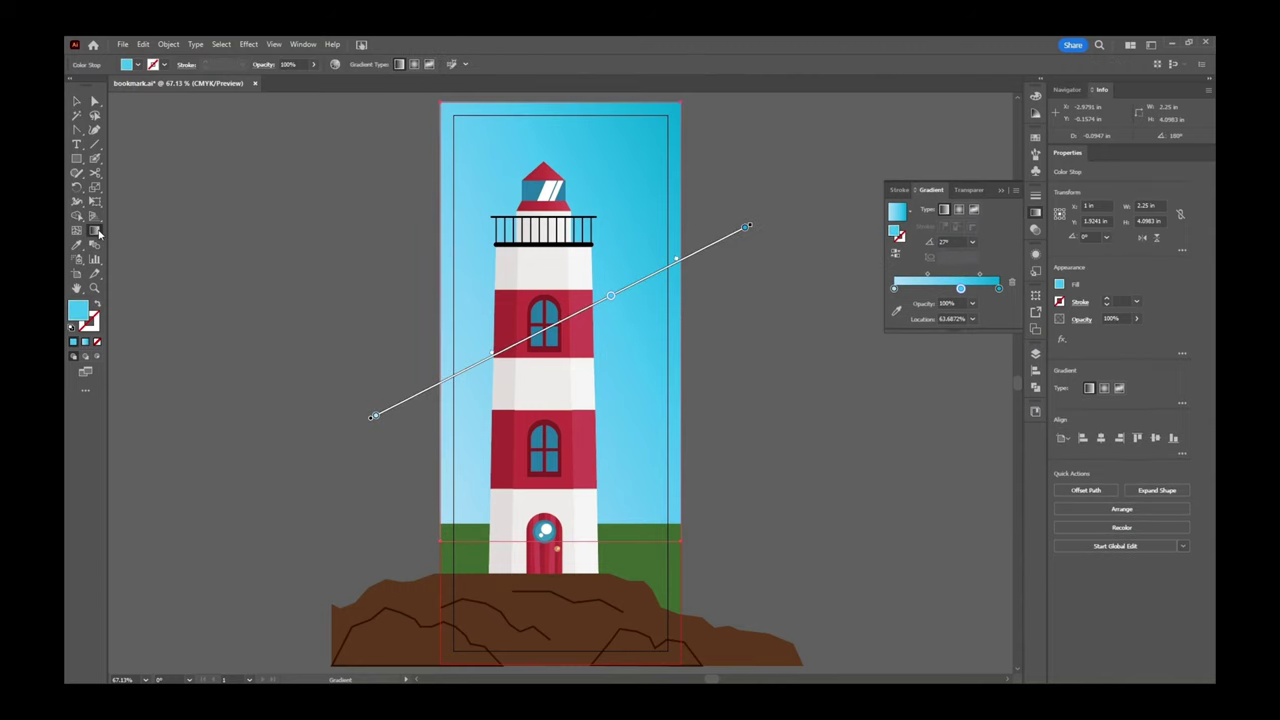
drag(706, 128, 520, 374)
drag(418, 522, 549, 137)
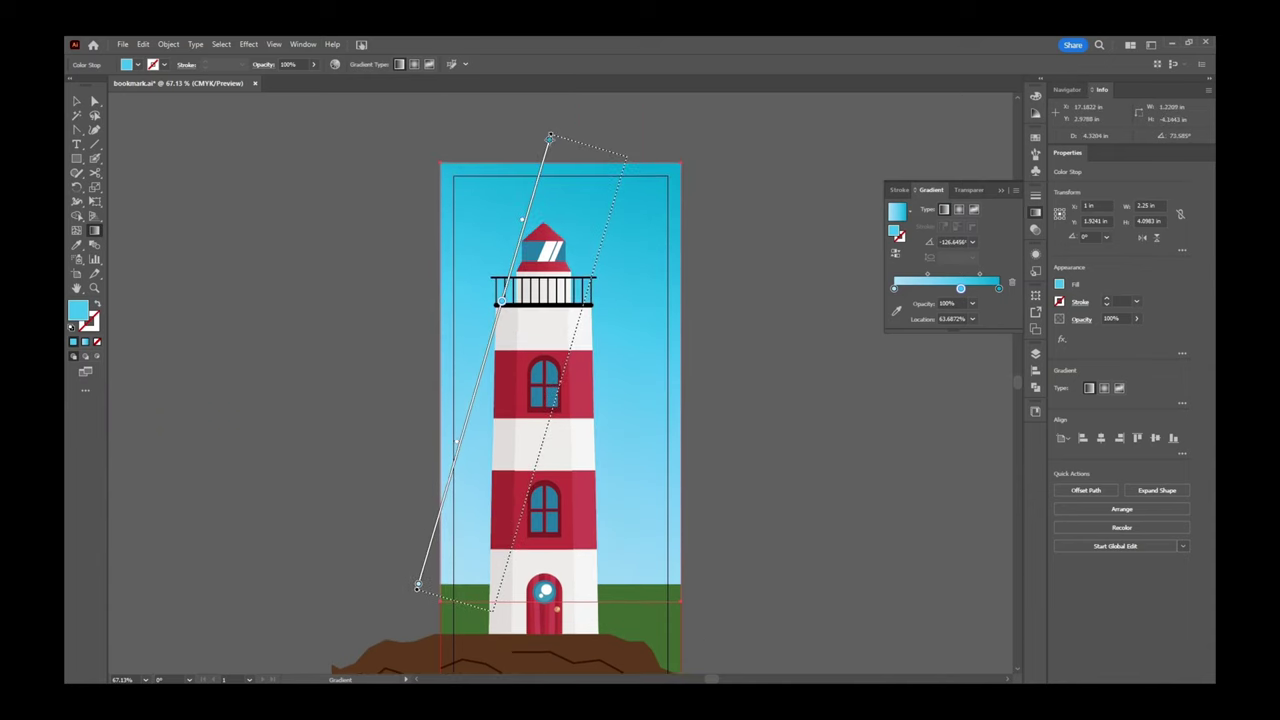
drag(484, 362, 560, 382)
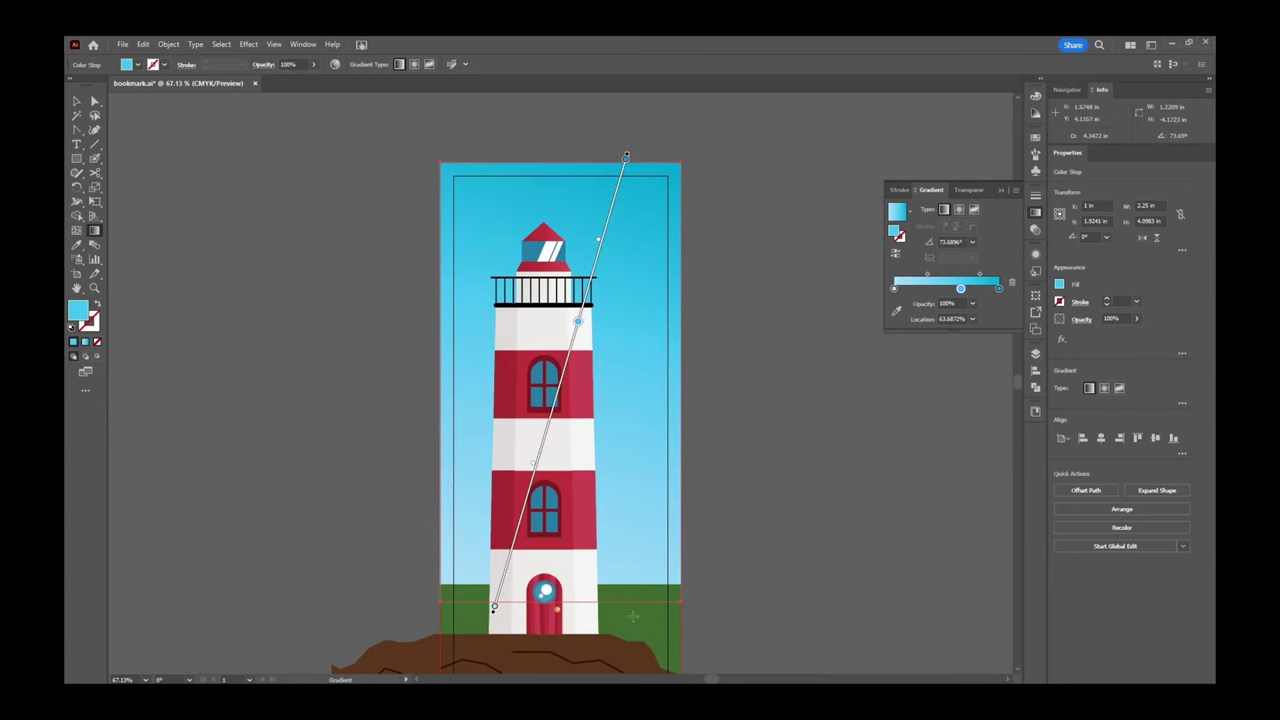
mouse_move(608, 611)
mouse_down()
mouse_move(612, 430)
mouse_move(655, 190)
mouse_move(647, 158)
mouse_move(663, 134)
mouse_move(683, 133)
mouse_up()
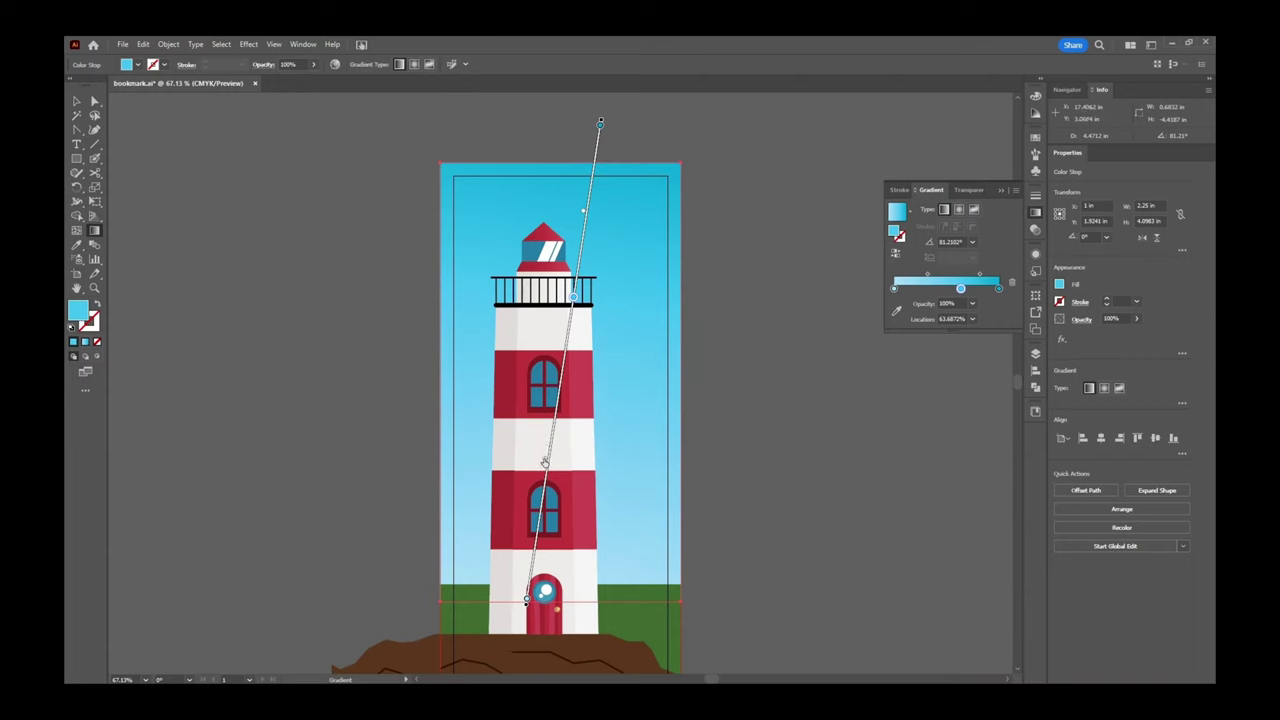
mouse_move(574, 296)
mouse_down()
mouse_move(569, 324)
mouse_move(578, 258)
mouse_move(575, 288)
mouse_up()
drag(600, 123, 595, 155)
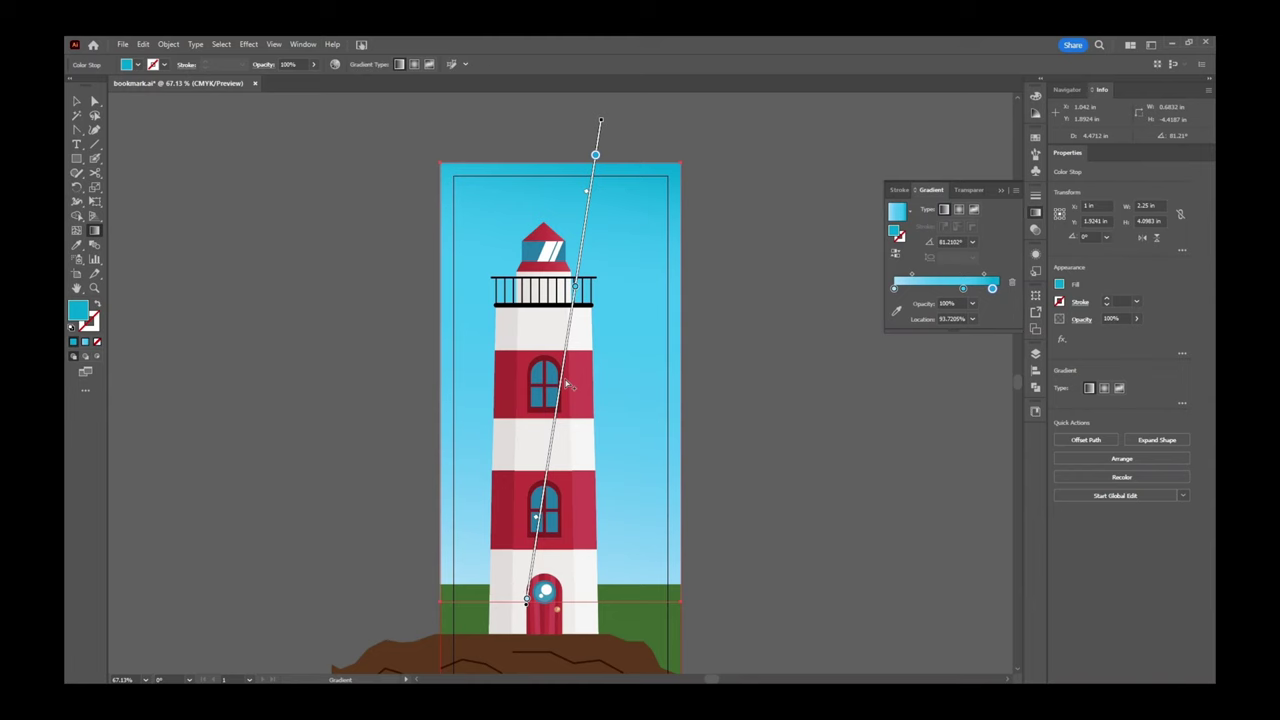
Select the green ground rectangle beneath the sky and fill it with the existing blue sky gradient.
key(v)
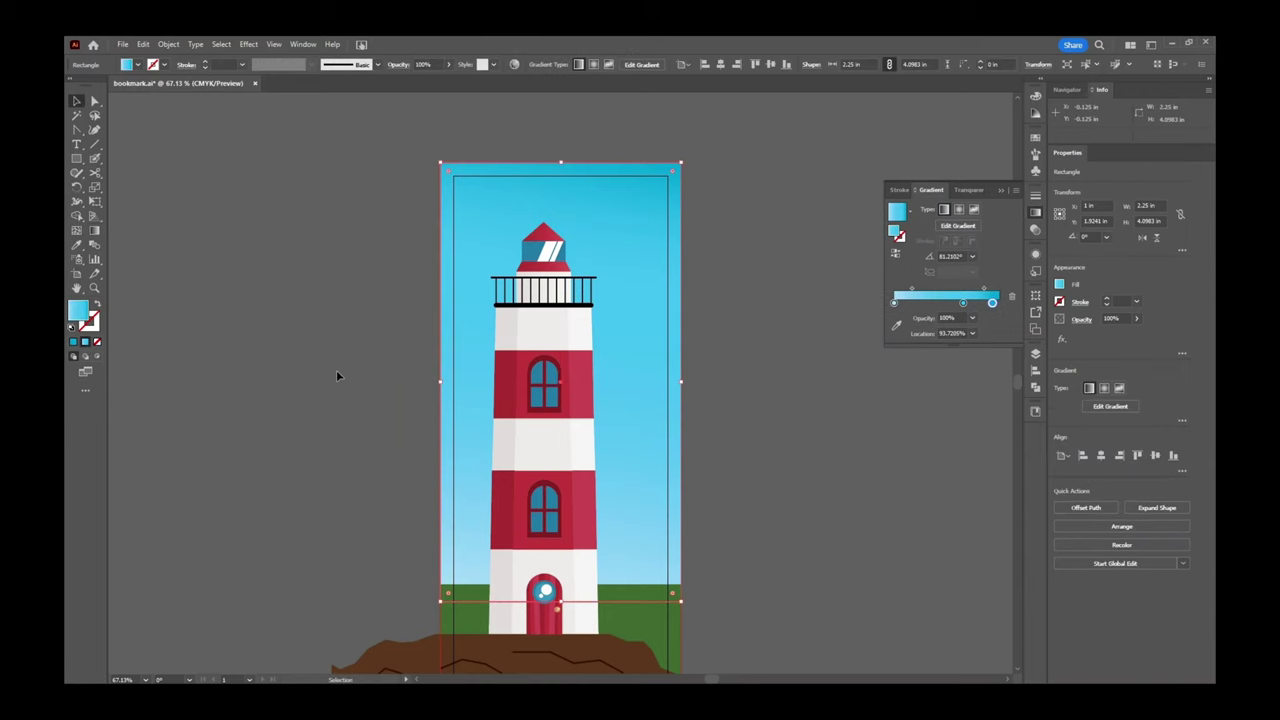
click(337, 376)
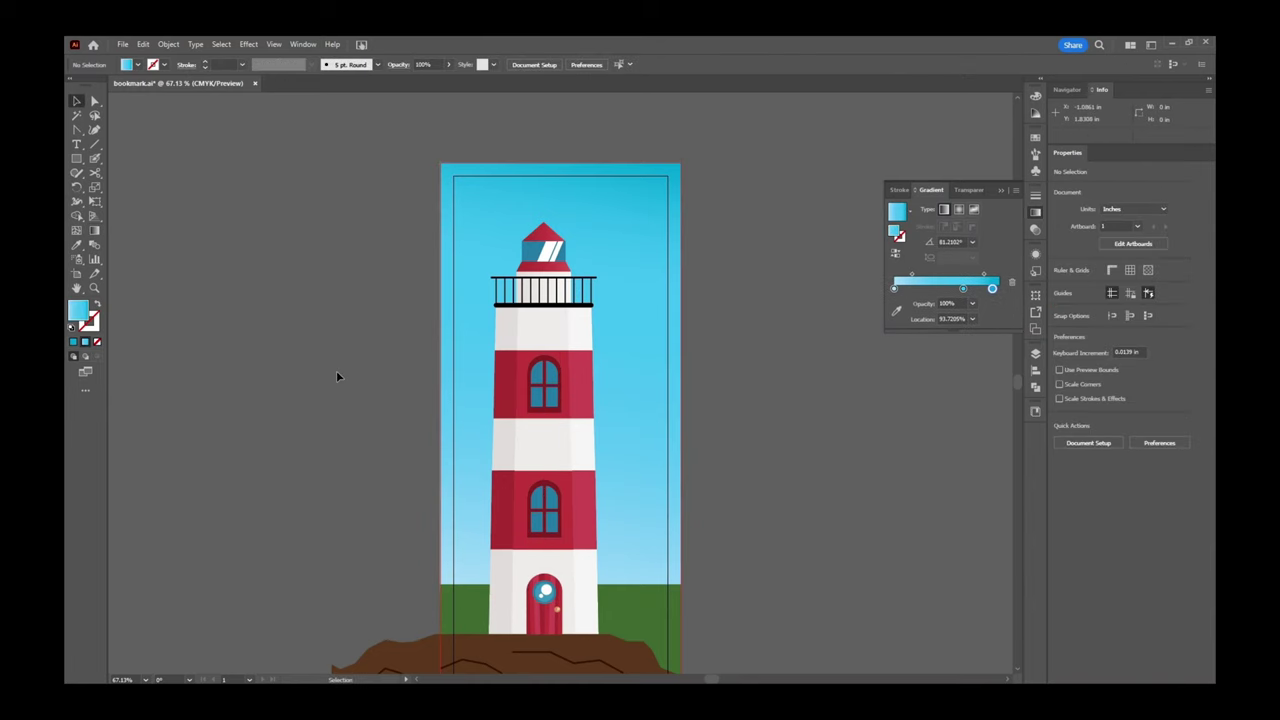
drag(700, 511, 663, 332)
click(606, 437)
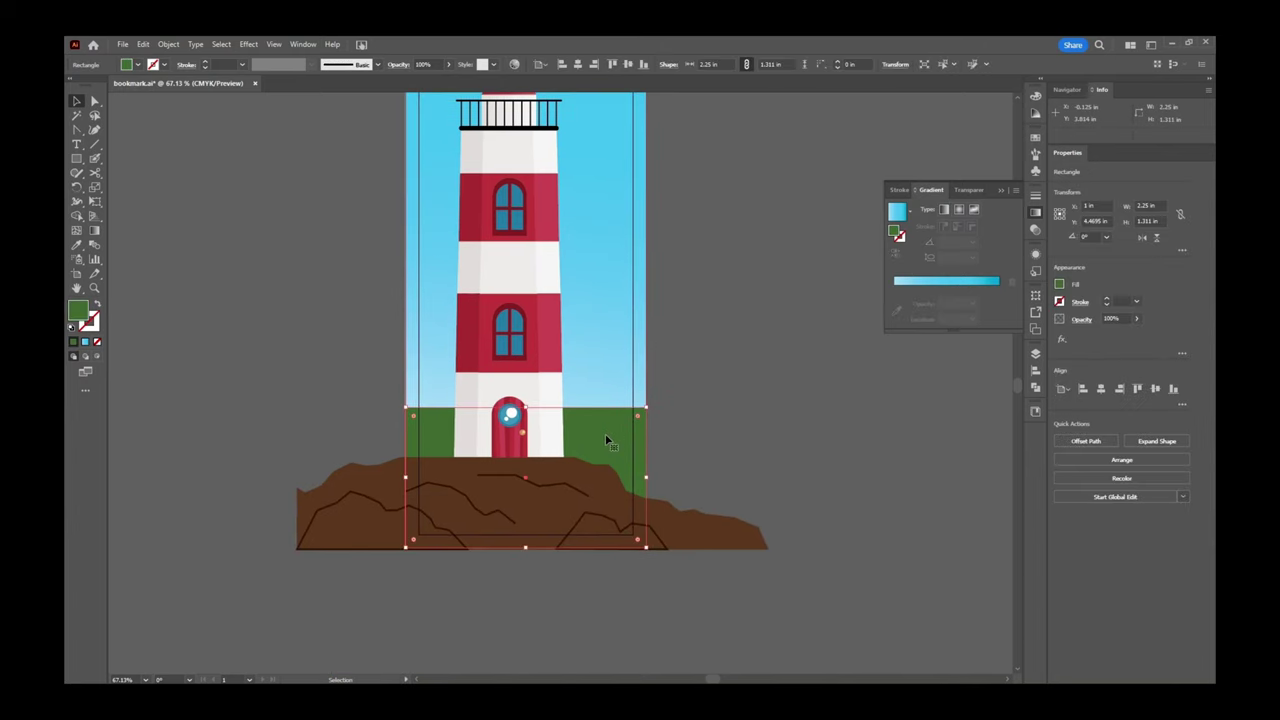
click(955, 283)
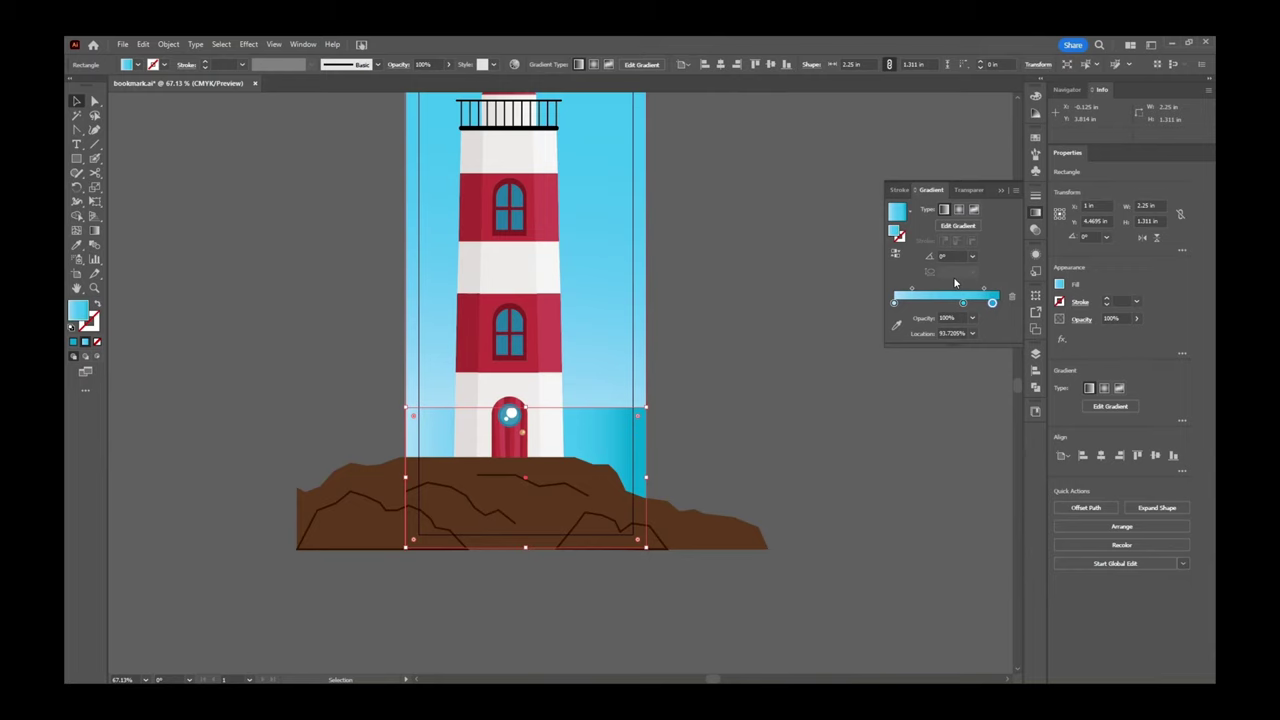
Change the first stop of the lower rectangle's gradient to a dark blue by raising cyan and magenta and setting black to 37%.
click(895, 303)
double_click(895, 304)
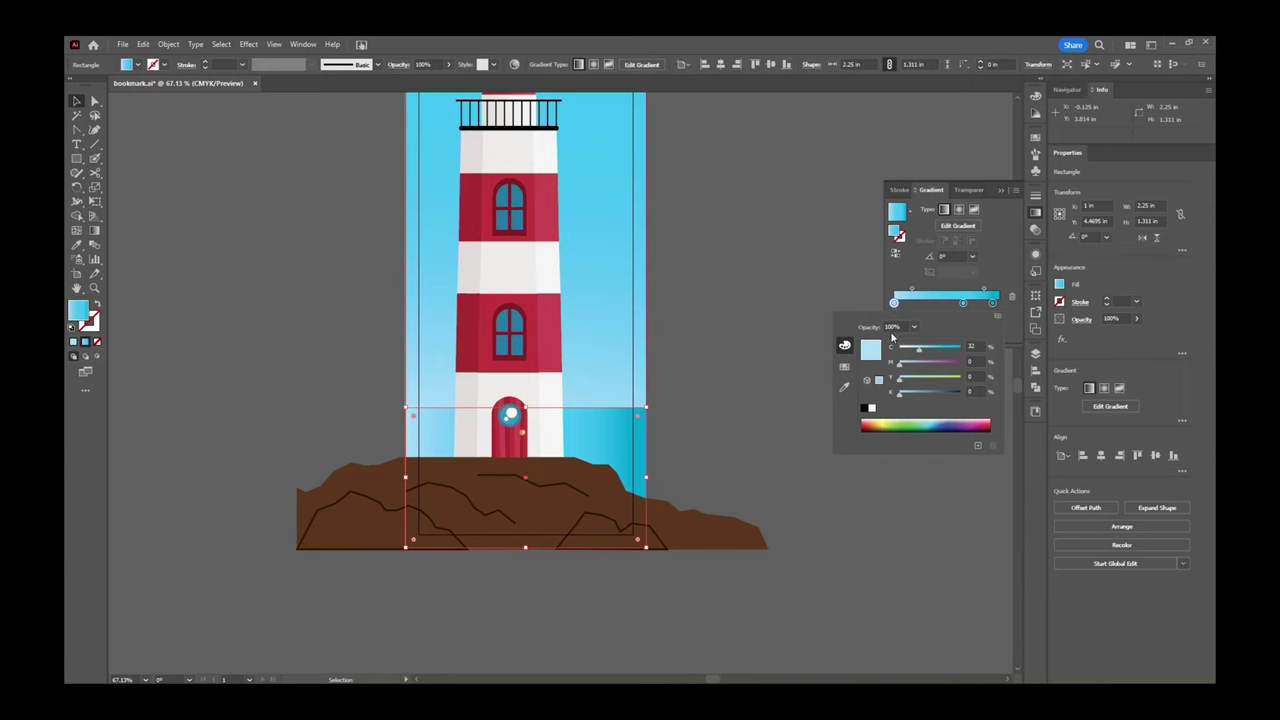
drag(921, 352, 936, 350)
mouse_move(899, 393)
mouse_down()
mouse_move(933, 365)
mouse_move(921, 393)
mouse_up()
mouse_move(935, 349)
mouse_down()
mouse_move(958, 350)
mouse_move(941, 365)
mouse_up()
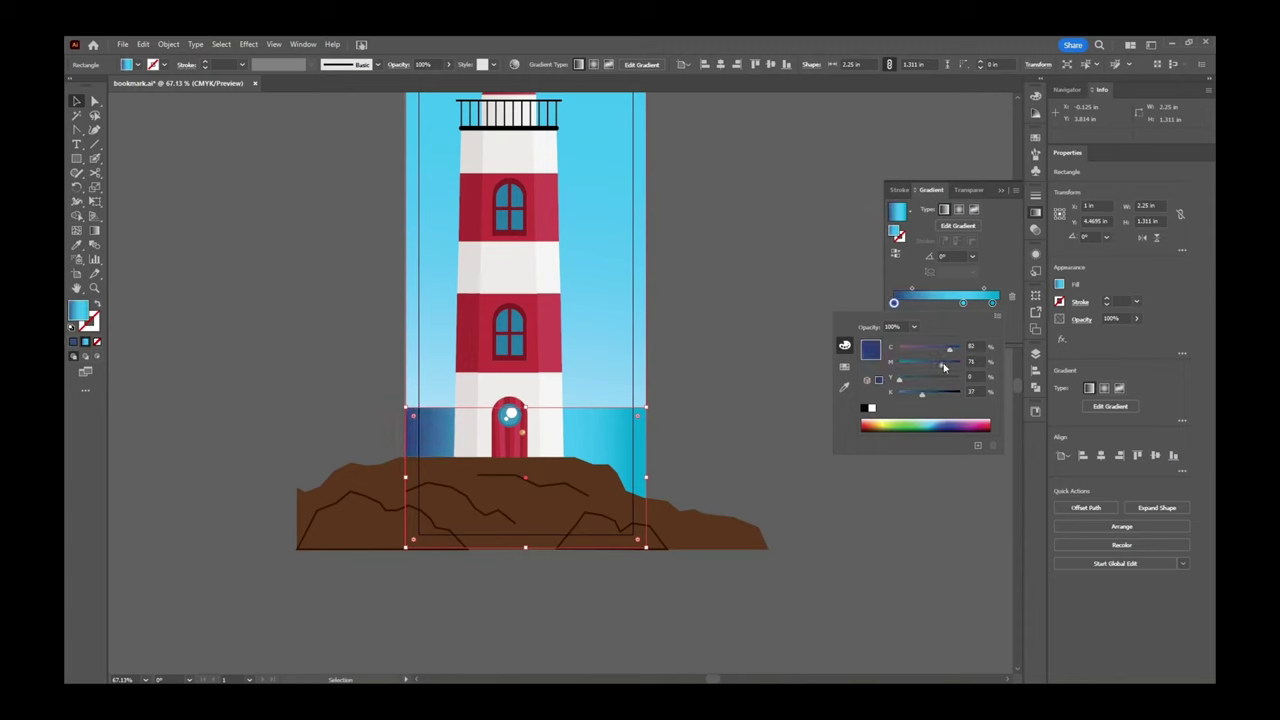
Set the sea gradient's middle stop to about 91% cyan and 48% magenta, and its end stop to 100% cyan at the gradient's end.
click(964, 304)
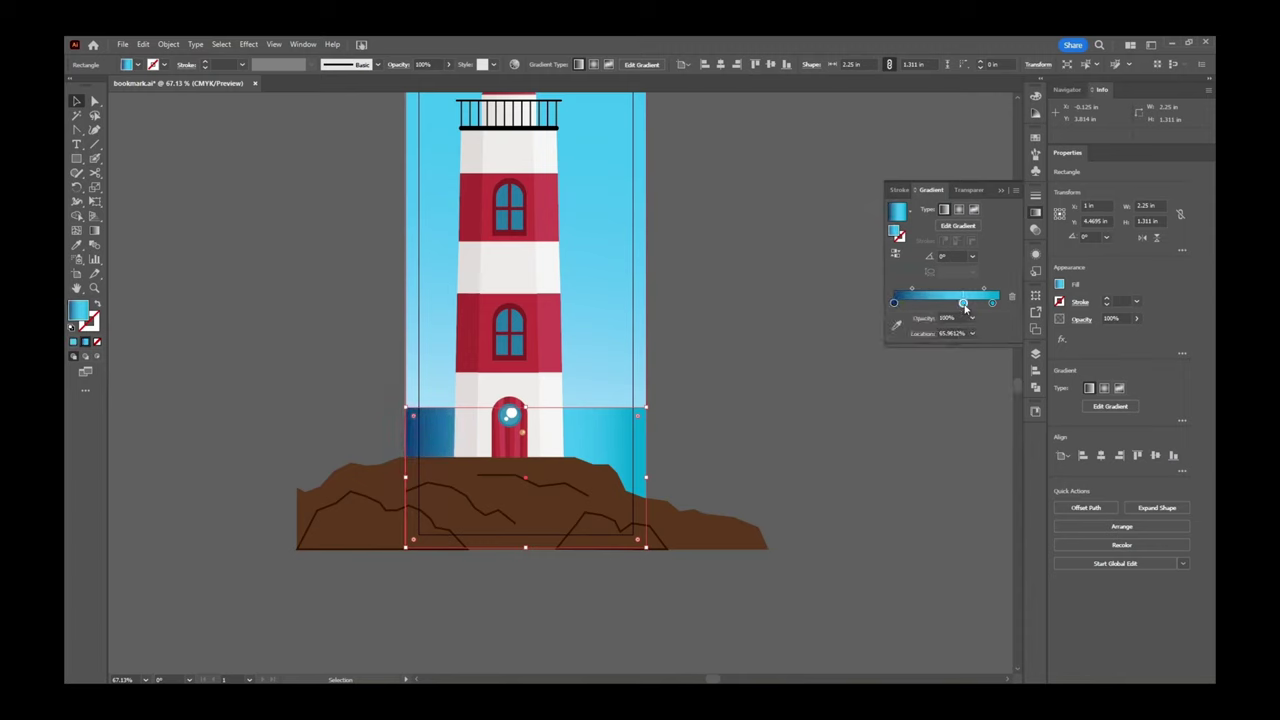
double_click(964, 303)
drag(942, 351, 955, 355)
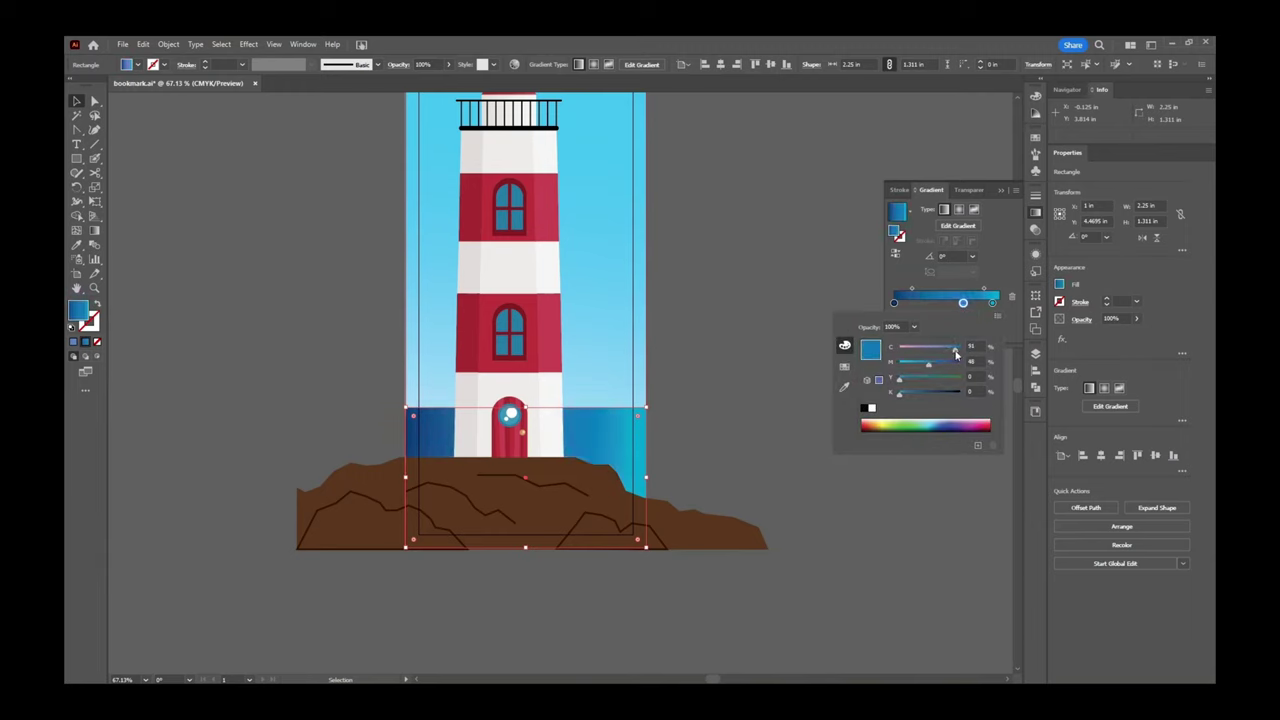
click(993, 303)
double_click(996, 303)
drag(950, 350, 960, 348)
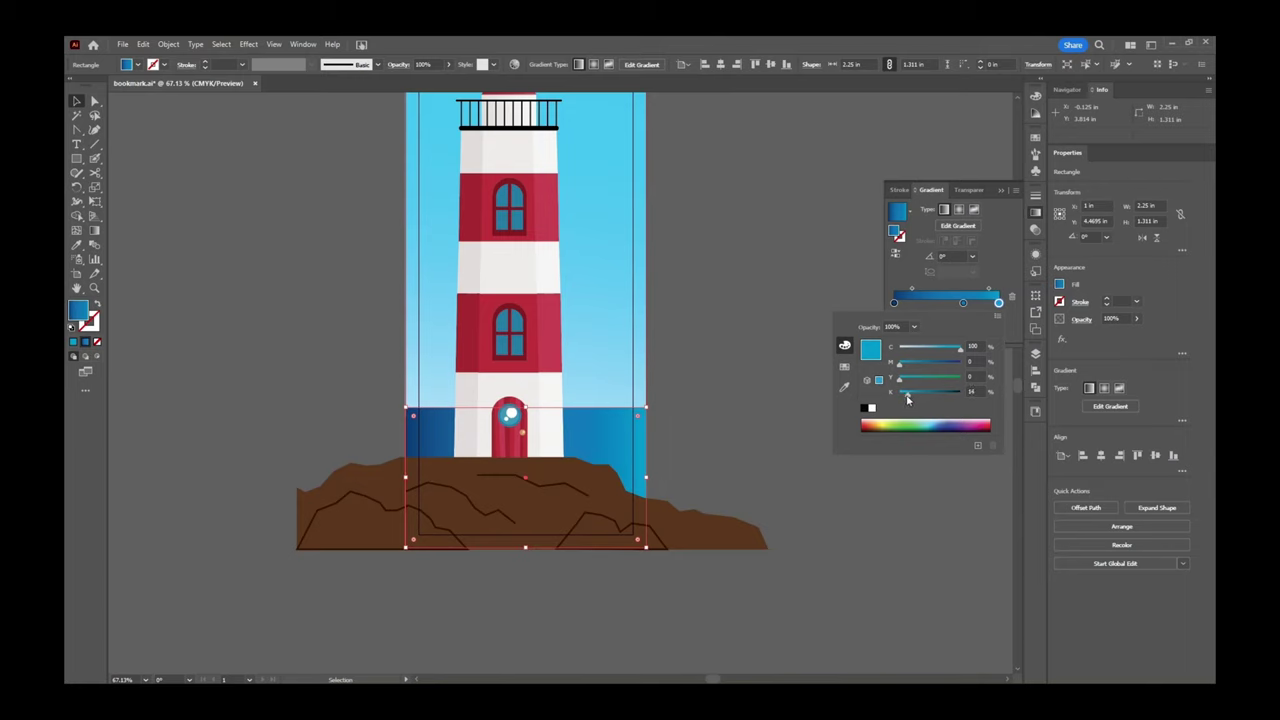
mouse_move(900, 381)
mouse_down()
mouse_move(914, 384)
mouse_move(893, 385)
mouse_up()
Duplicate the dark blue first stop about a quarter along the sea gradient, and shift the first stop to a deep indigo.
drag(894, 303, 923, 303)
click(892, 303)
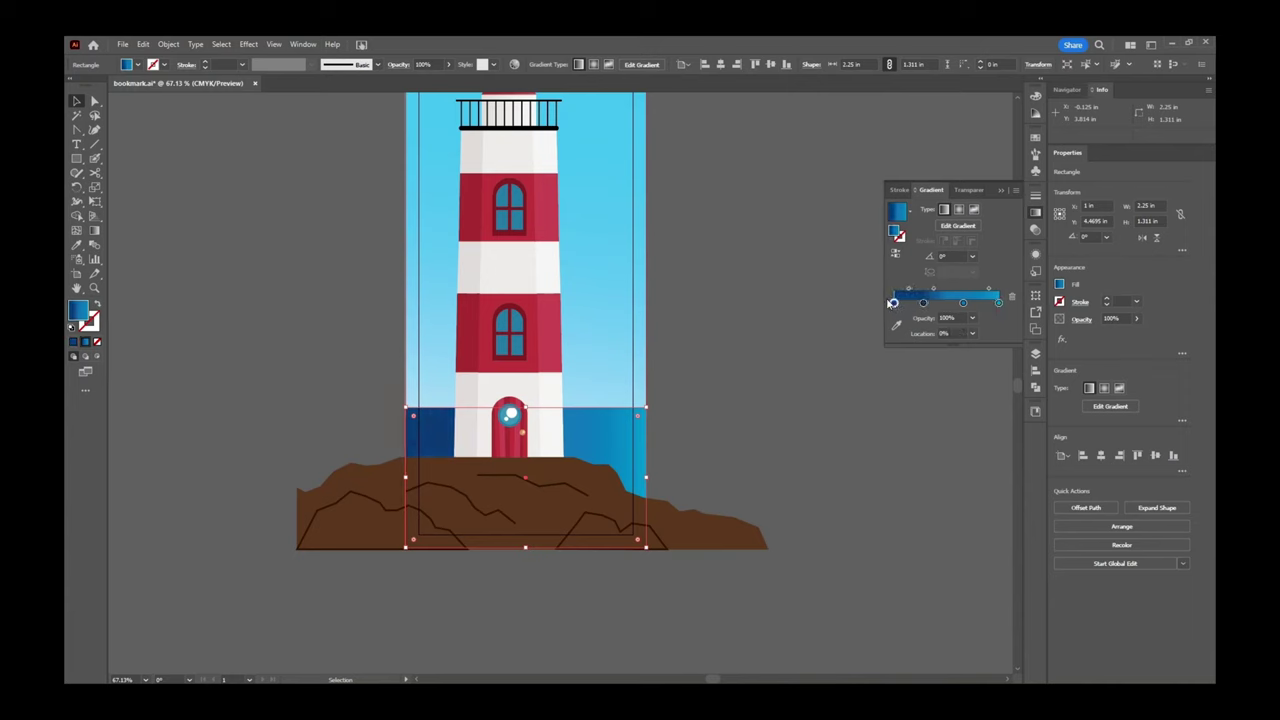
double_click(894, 303)
drag(942, 368, 953, 370)
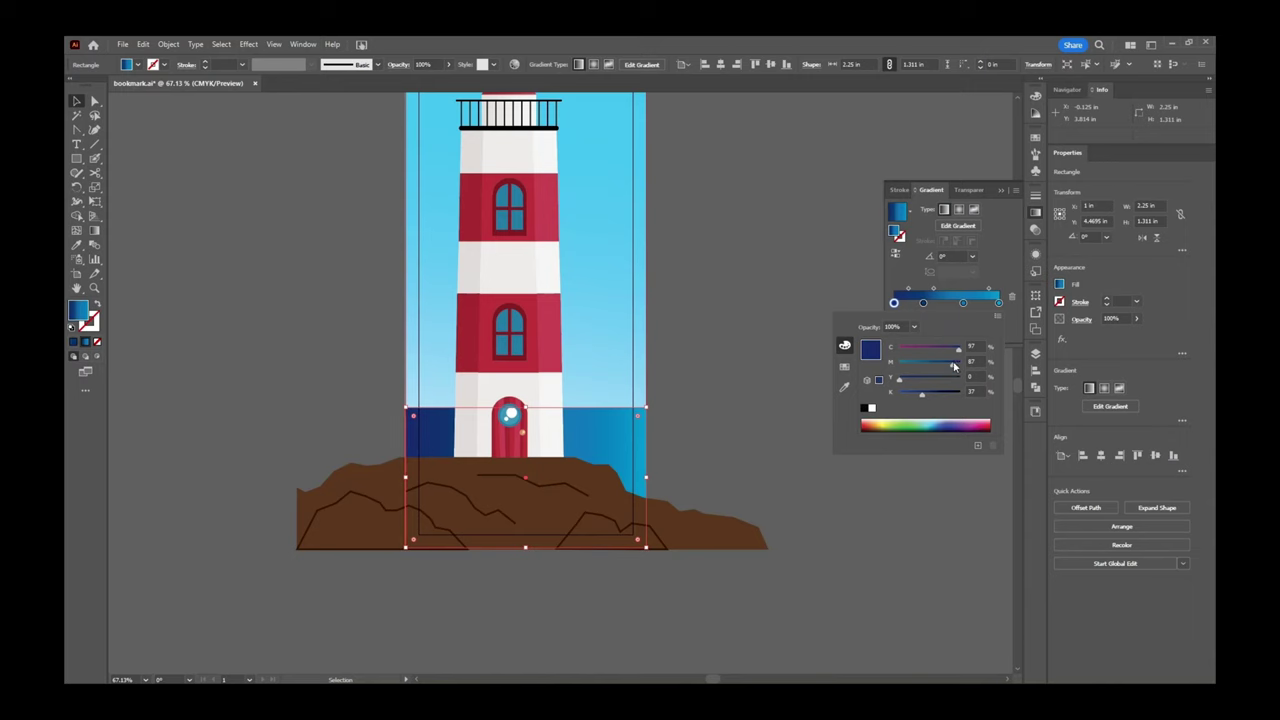
click(953, 368)
drag(956, 367, 951, 352)
click(116, 237)
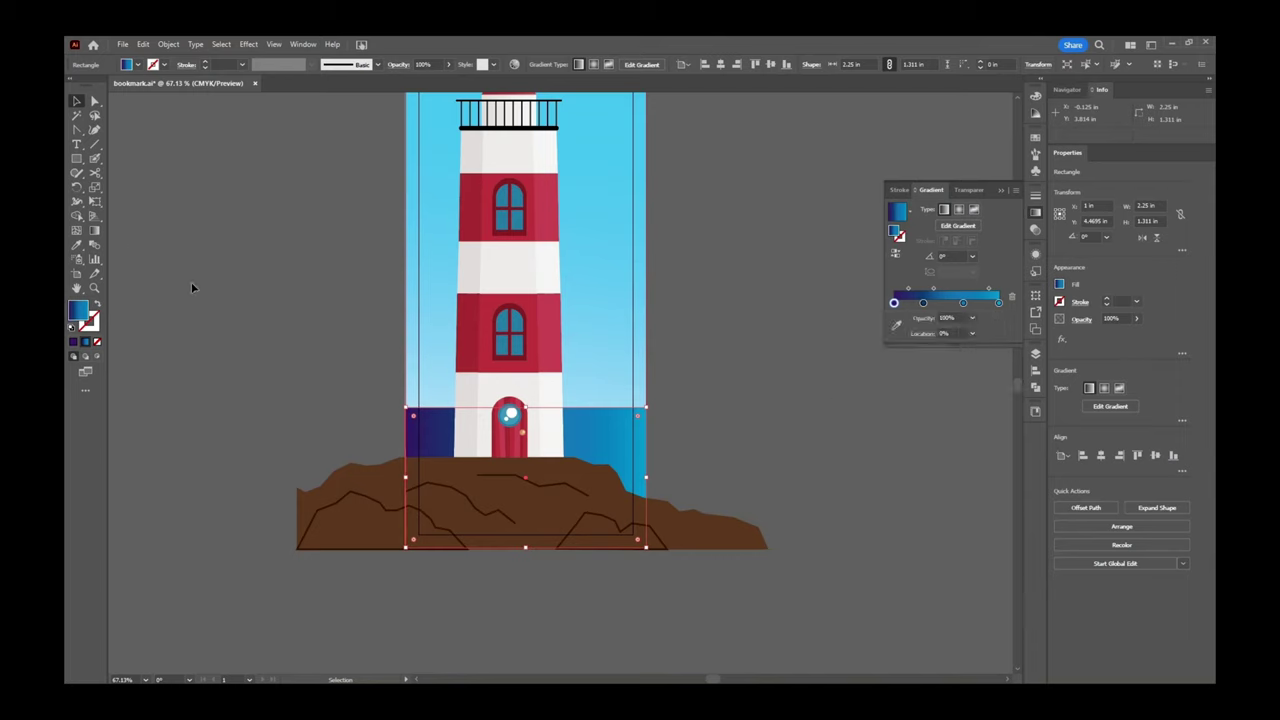
Redraw the sea rectangle's gradient upward at about 86° with the Gradient tool, and reverse its color order.
drag(627, 370, 580, 444)
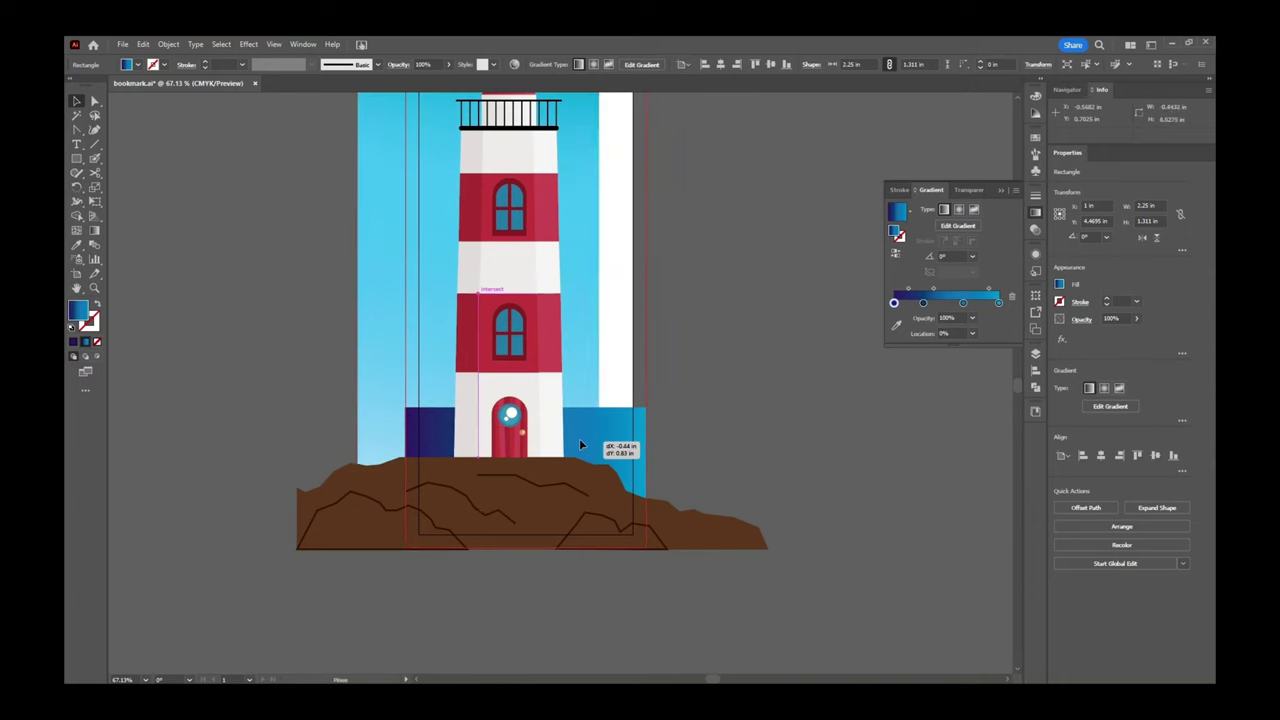
key(ctrl+z)
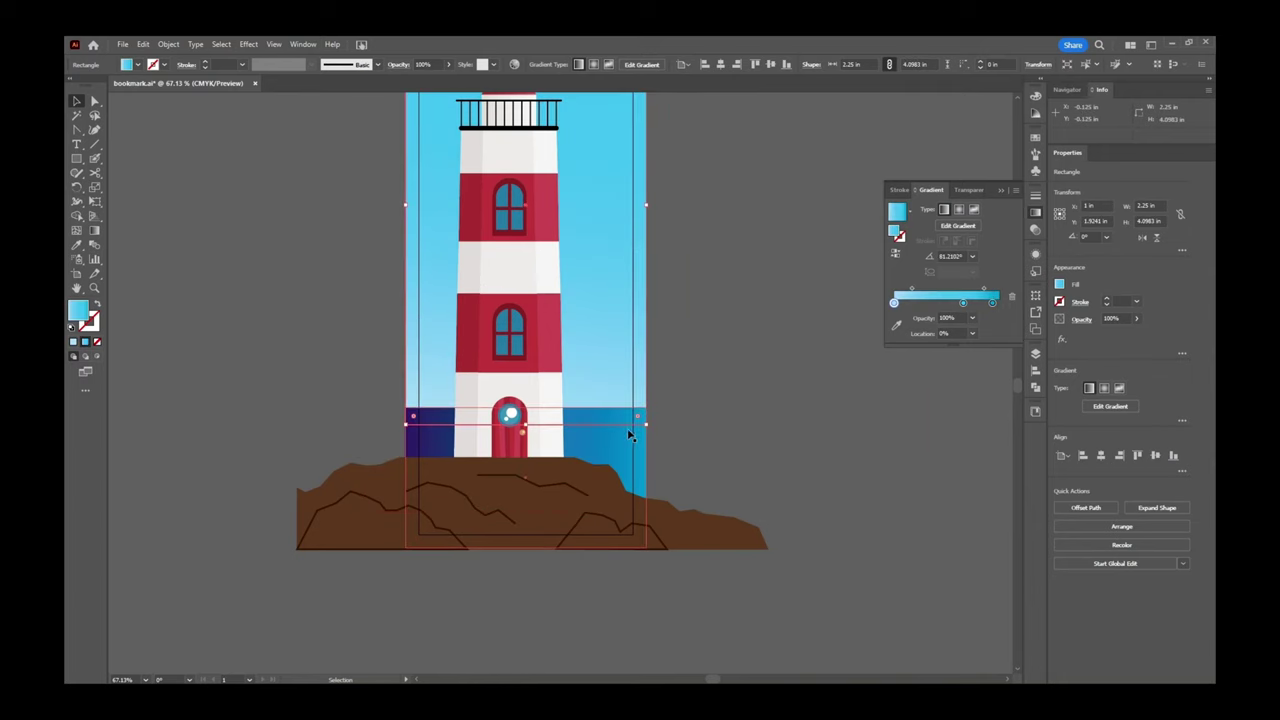
click(623, 431)
click(95, 230)
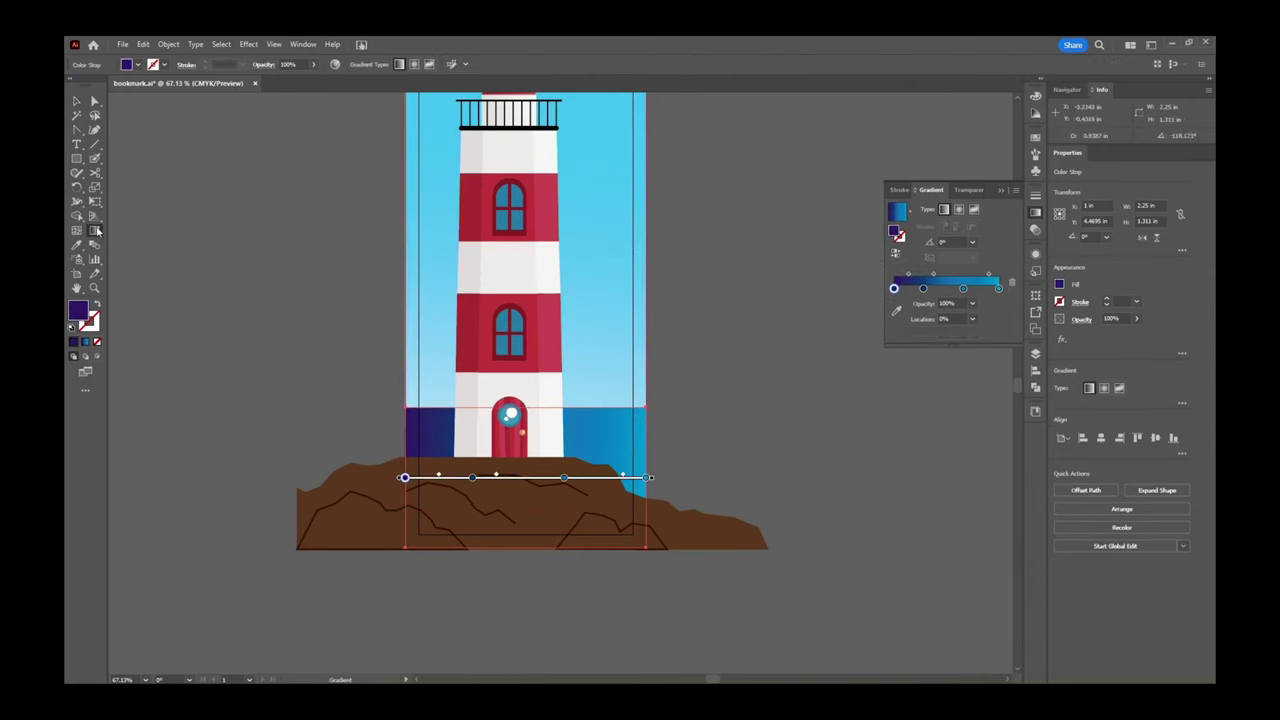
mouse_move(614, 355)
mouse_down()
mouse_move(523, 506)
mouse_move(514, 518)
mouse_move(503, 508)
mouse_move(520, 523)
mouse_move(629, 343)
mouse_move(557, 349)
mouse_move(573, 272)
mouse_up()
mouse_move(566, 500)
mouse_down()
mouse_move(598, 363)
mouse_move(566, 268)
mouse_move(582, 280)
mouse_up()
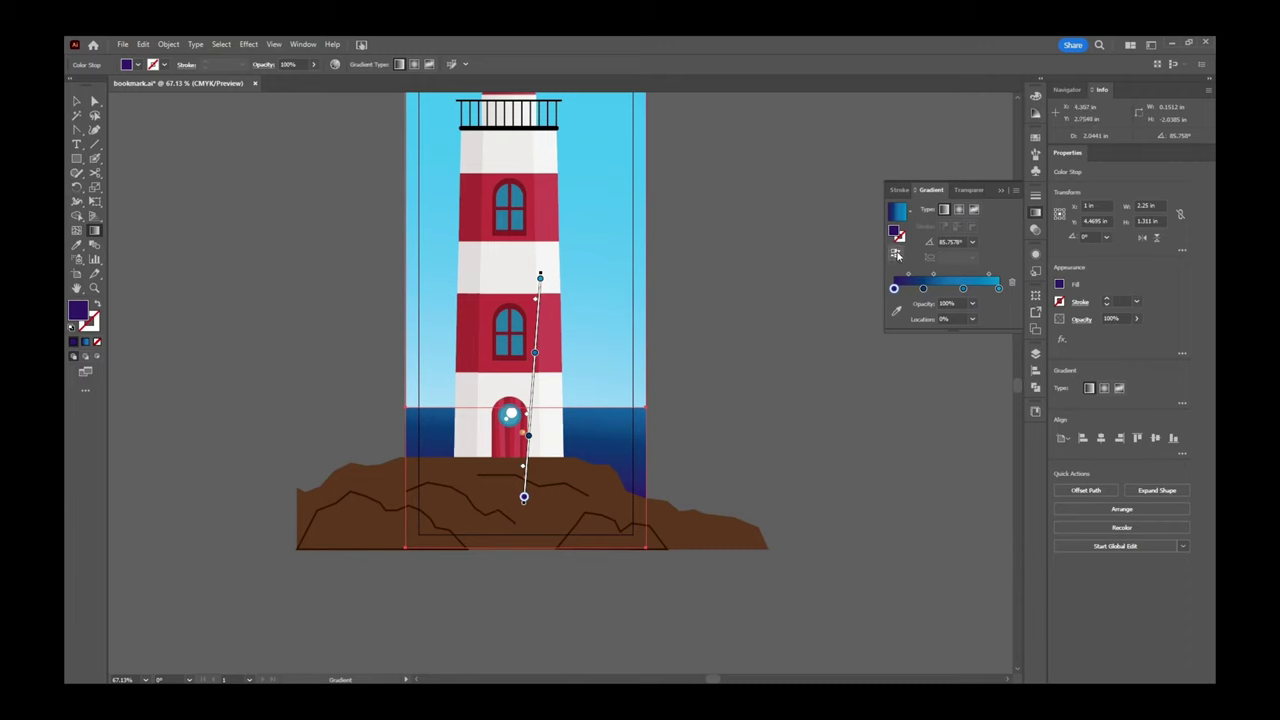
click(895, 255)
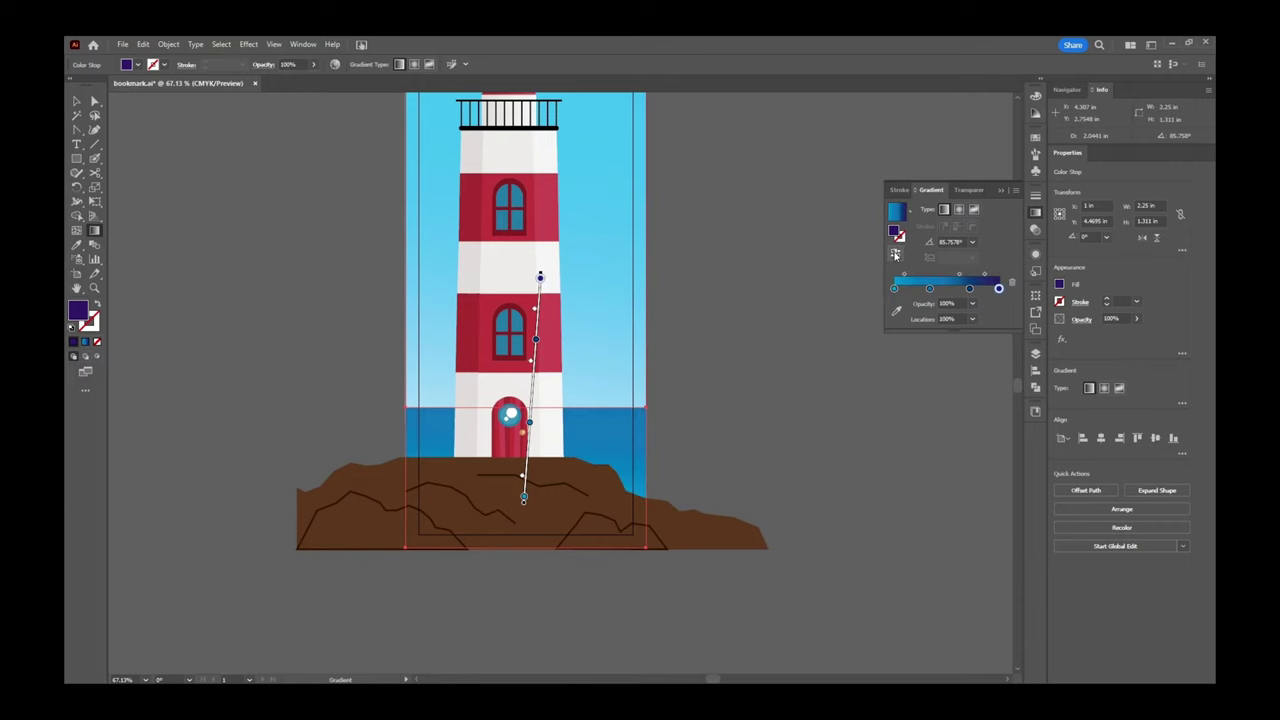
Shorten the sea gradient to span the visible water at about 93°, with the dark blue stop at about 77%.
mouse_move(569, 503)
mouse_down()
mouse_move(583, 377)
mouse_move(560, 423)
mouse_move(580, 423)
mouse_move(575, 394)
mouse_move(530, 392)
mouse_up()
drag(527, 465, 531, 420)
click(529, 425)
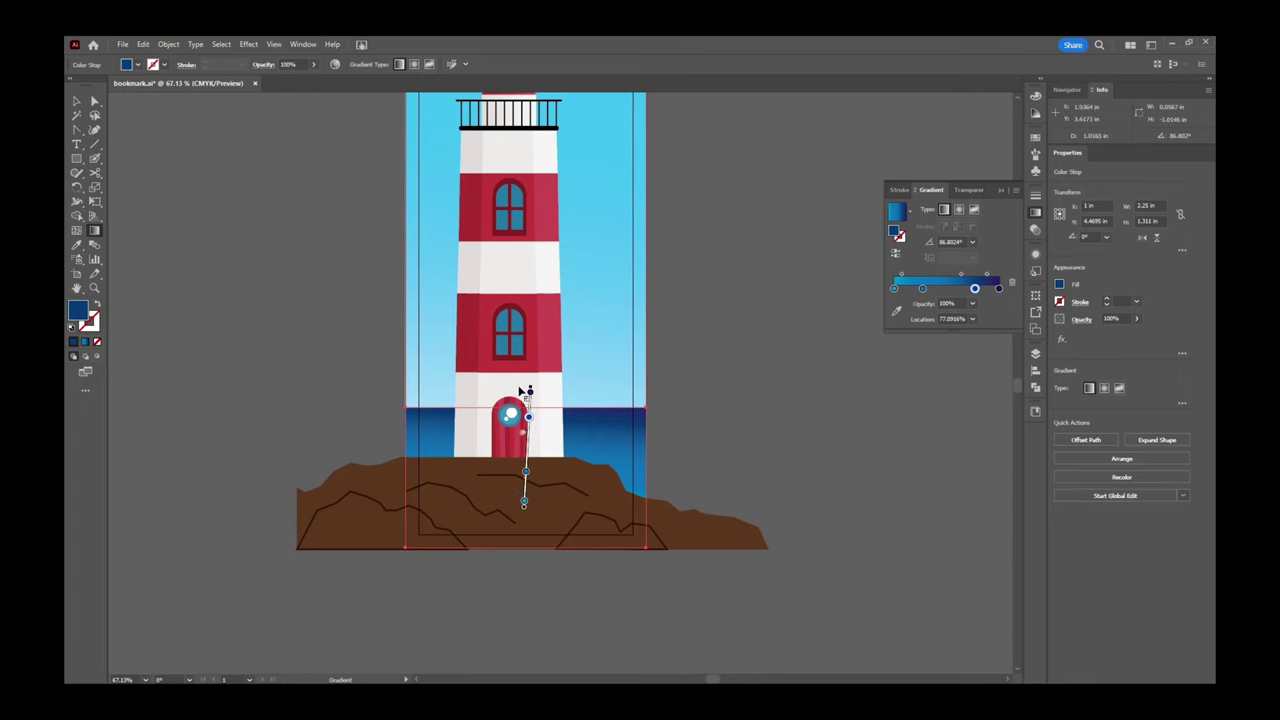
drag(525, 511, 525, 508)
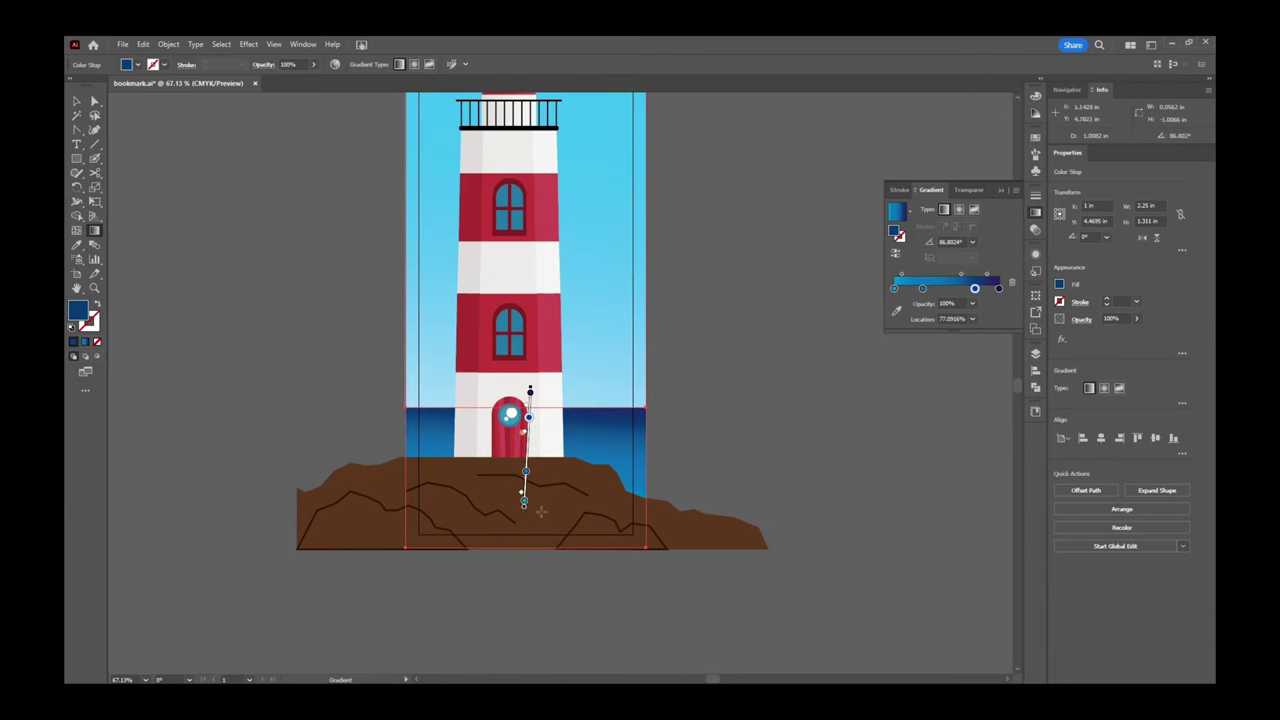
mouse_move(524, 507)
mouse_down()
mouse_move(538, 508)
mouse_move(530, 500)
mouse_up()
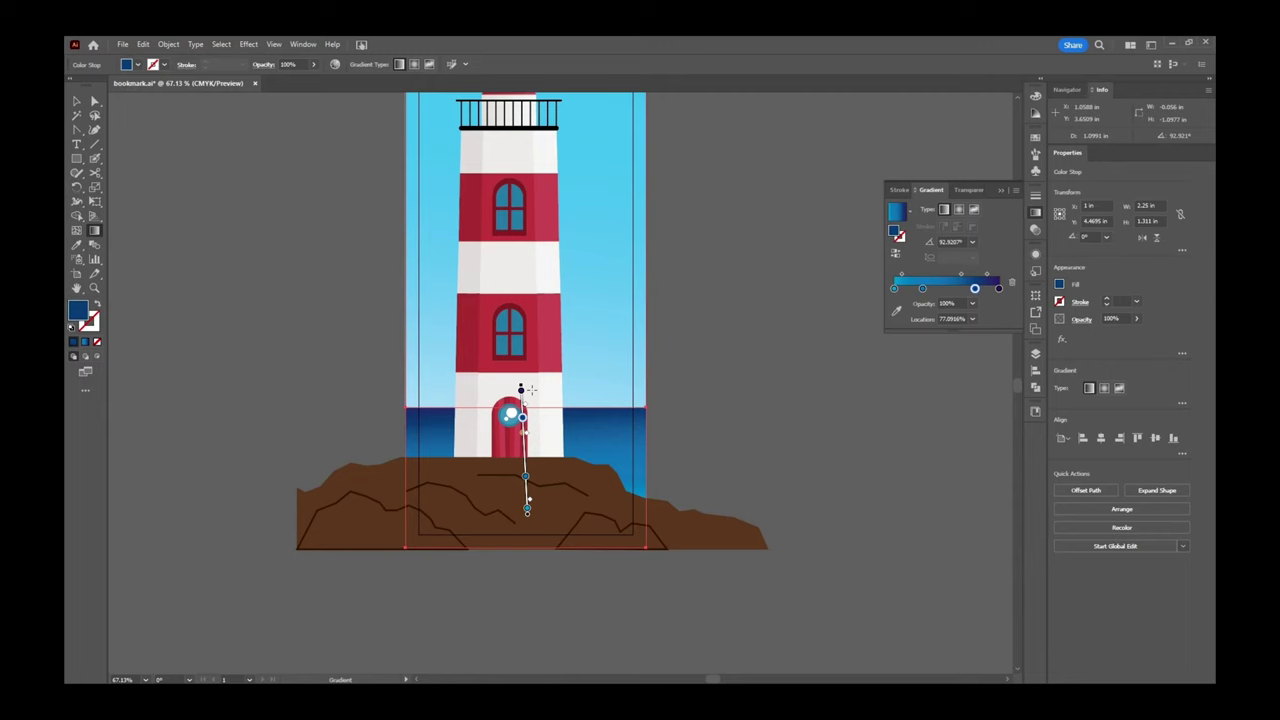
click(76, 102)
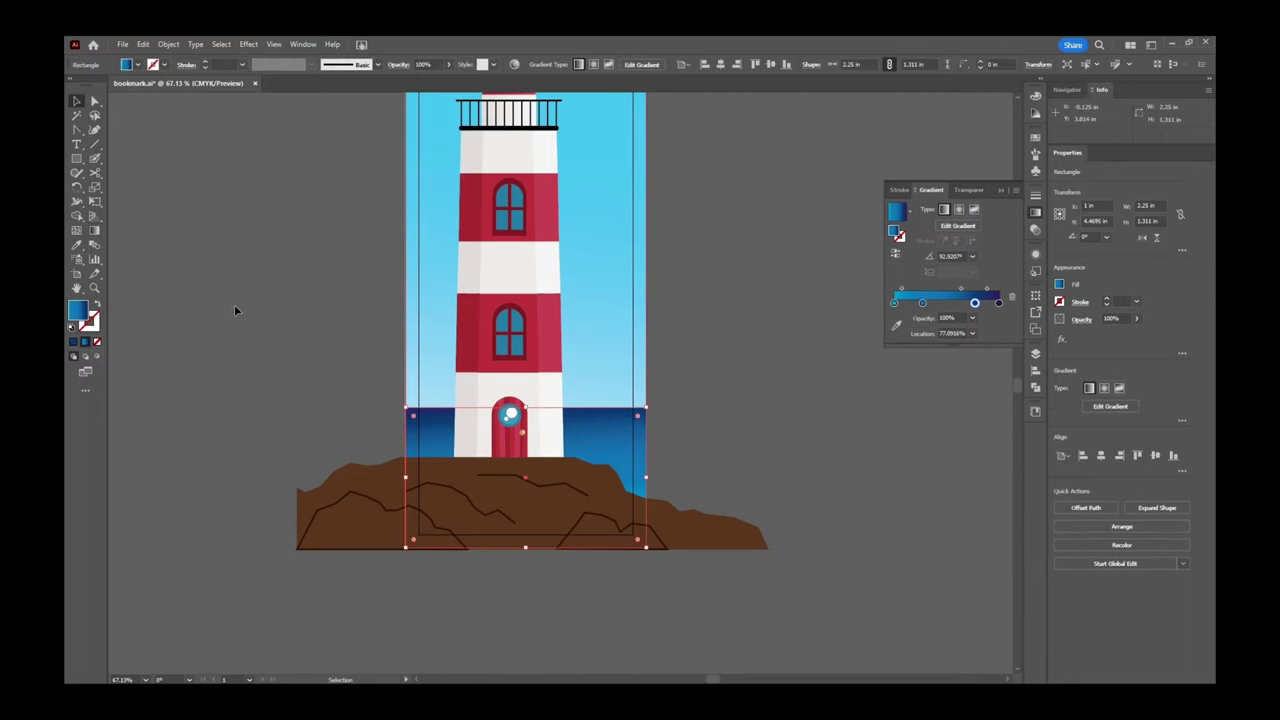
click(300, 345)
key(ctrl+0)
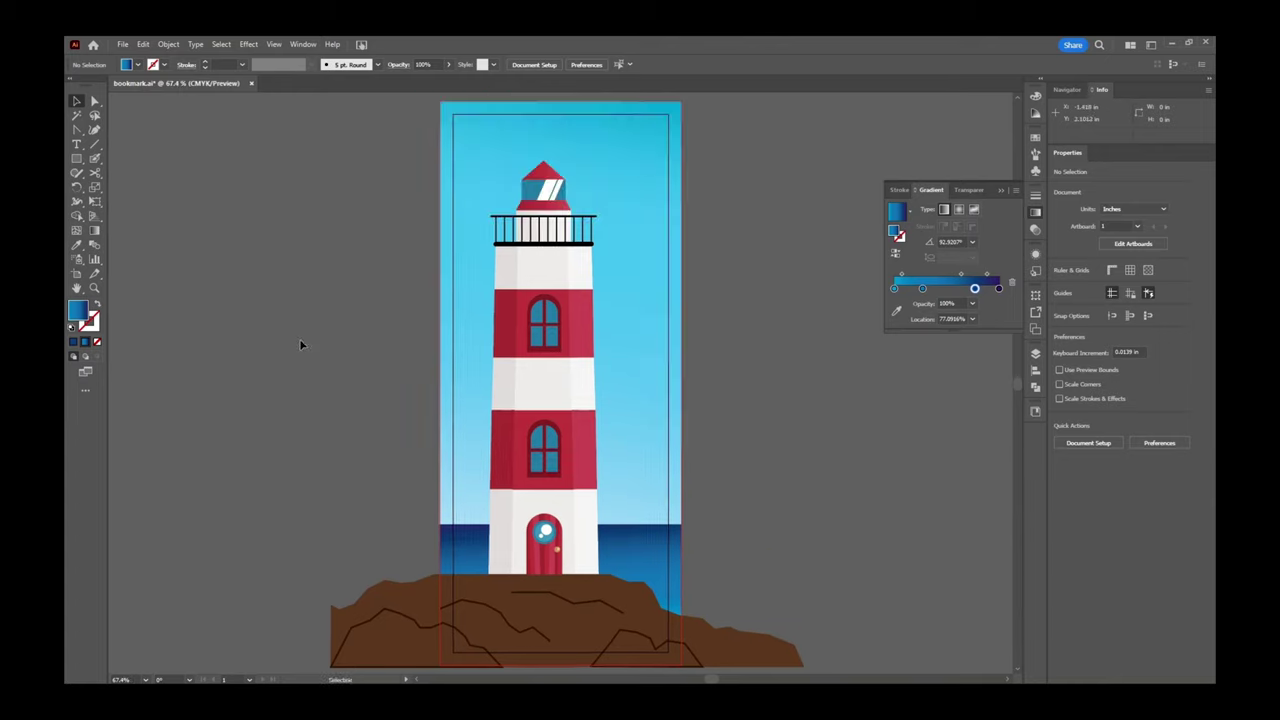
Select the sea rectangle and set up the Eraser tool with 20 pt size, Pressure control and 20 pt variation.
click(479, 546)
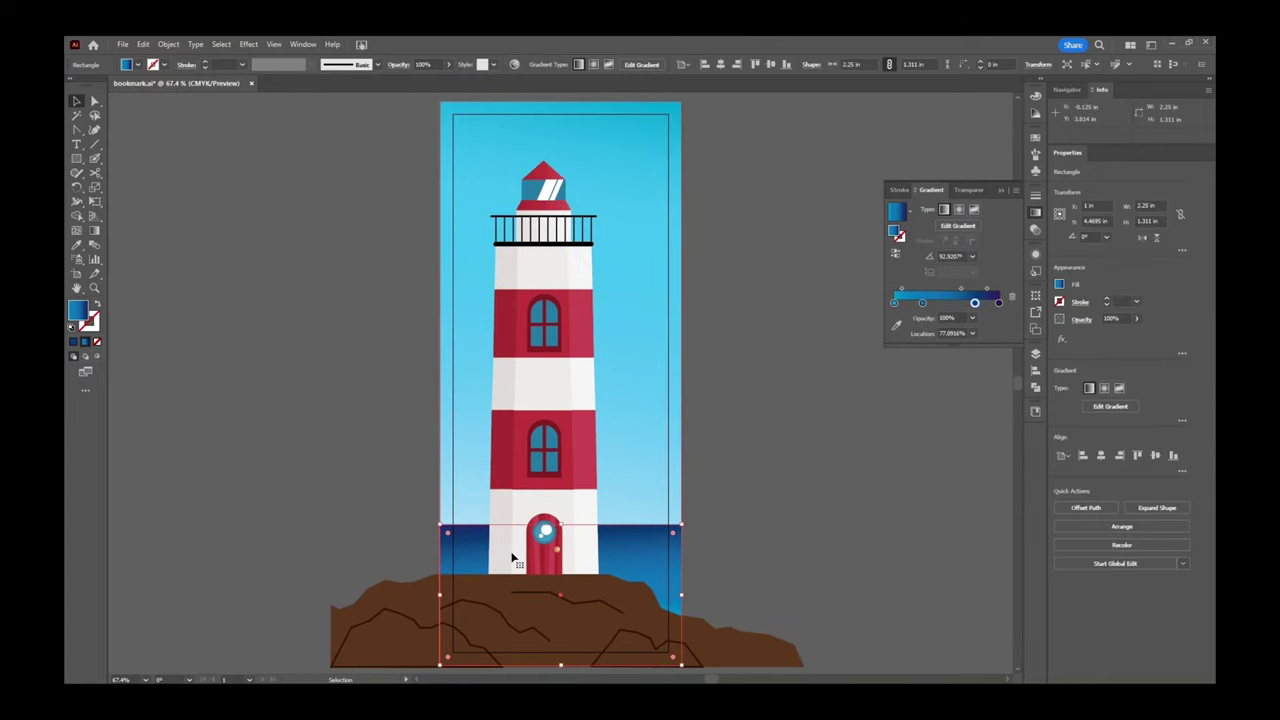
key(ctrl+equal)
key(ctrl+equal)
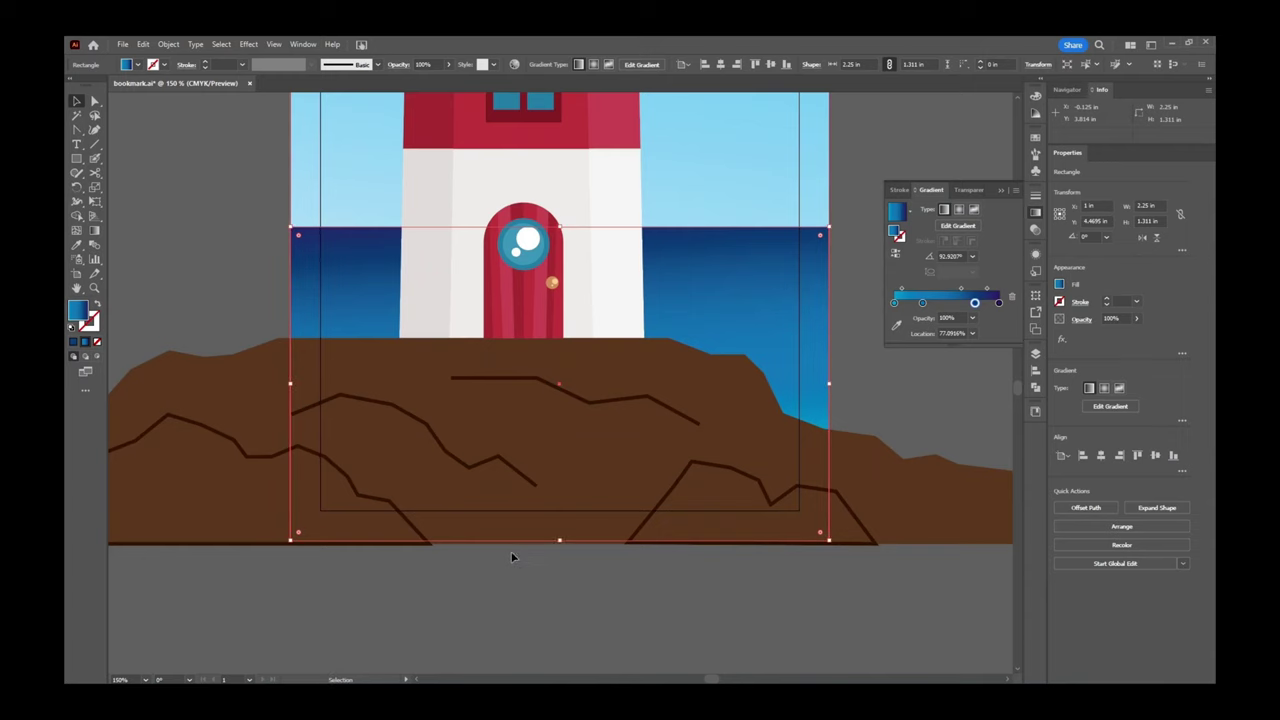
scroll(510, 560, up, 3)
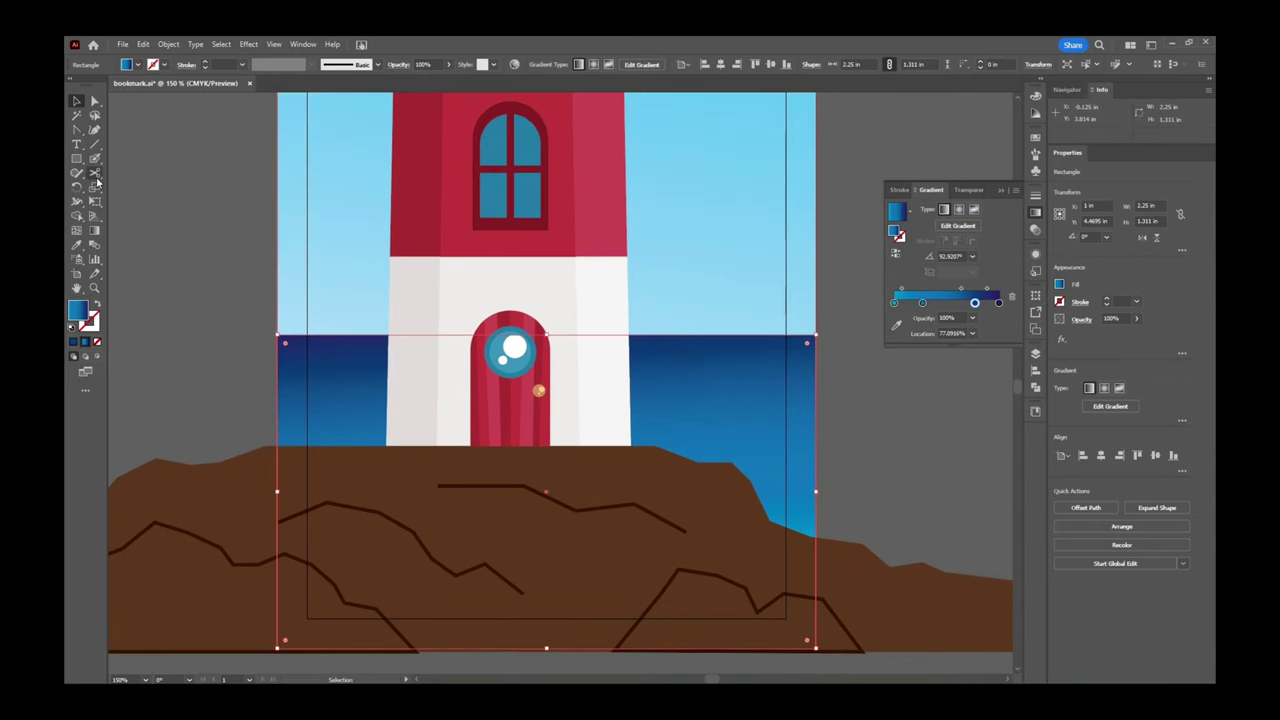
drag(97, 176, 118, 170)
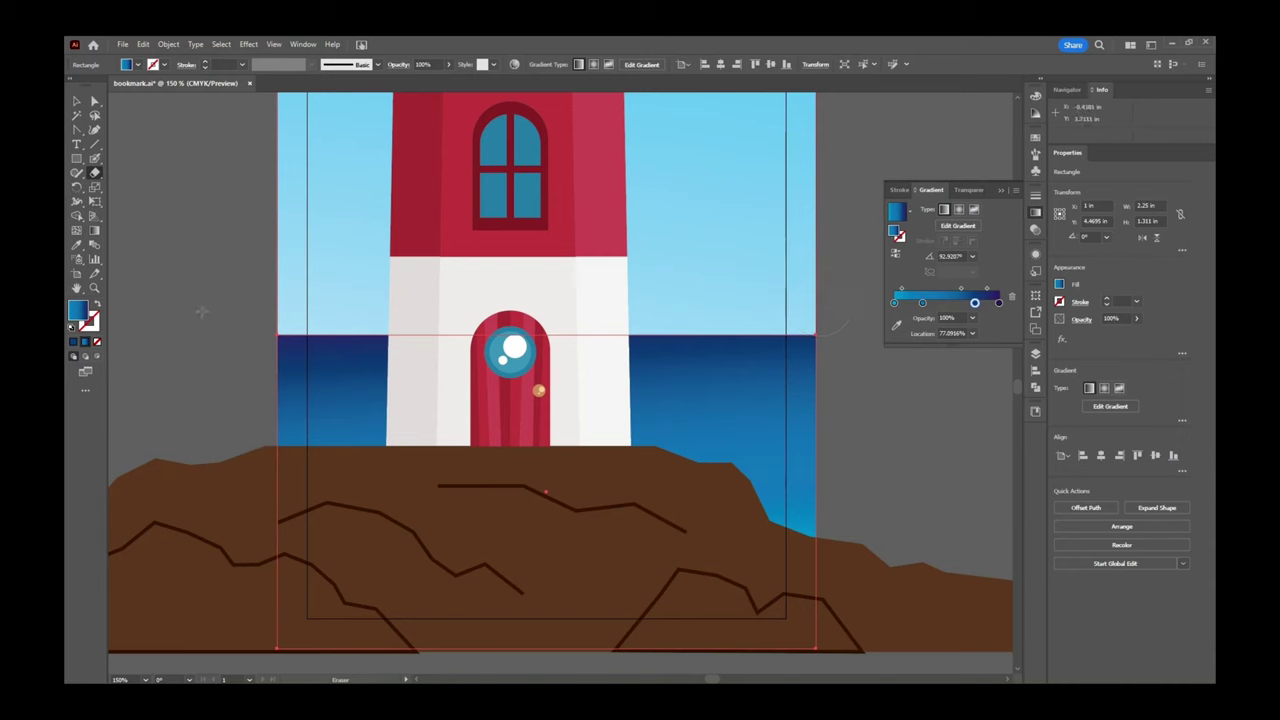
double_click(95, 174)
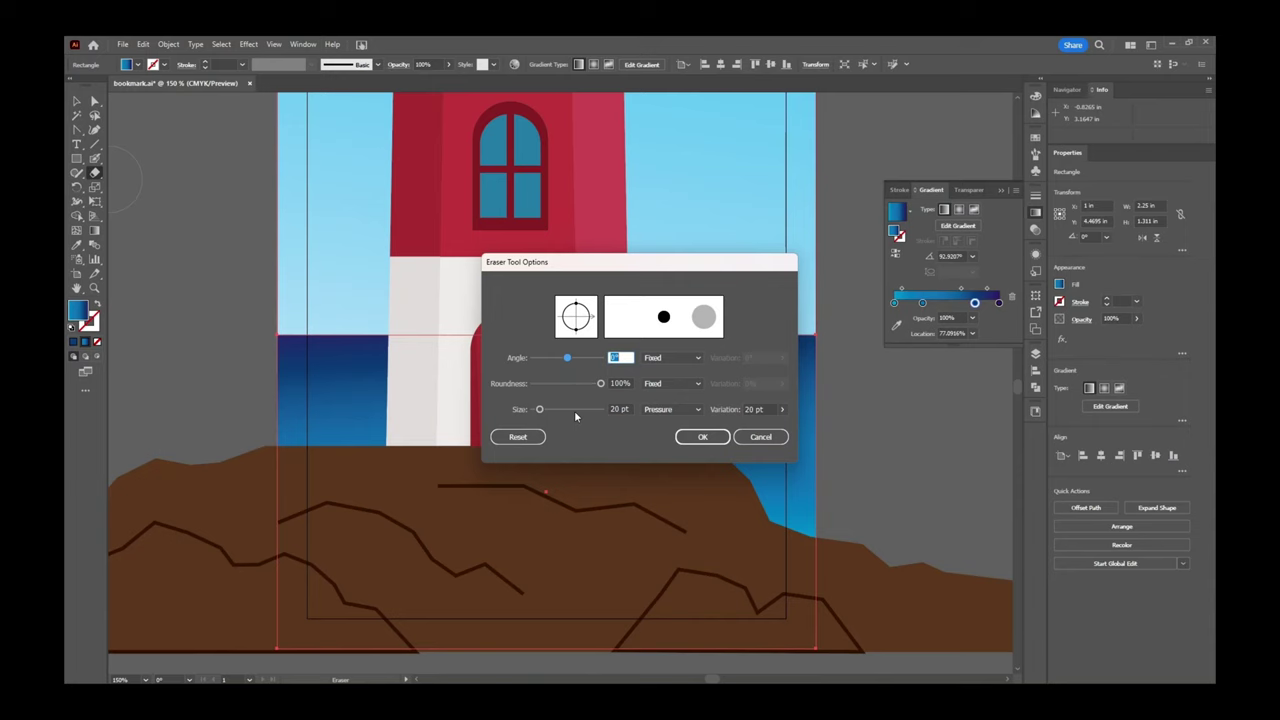
click(686, 411)
click(686, 417)
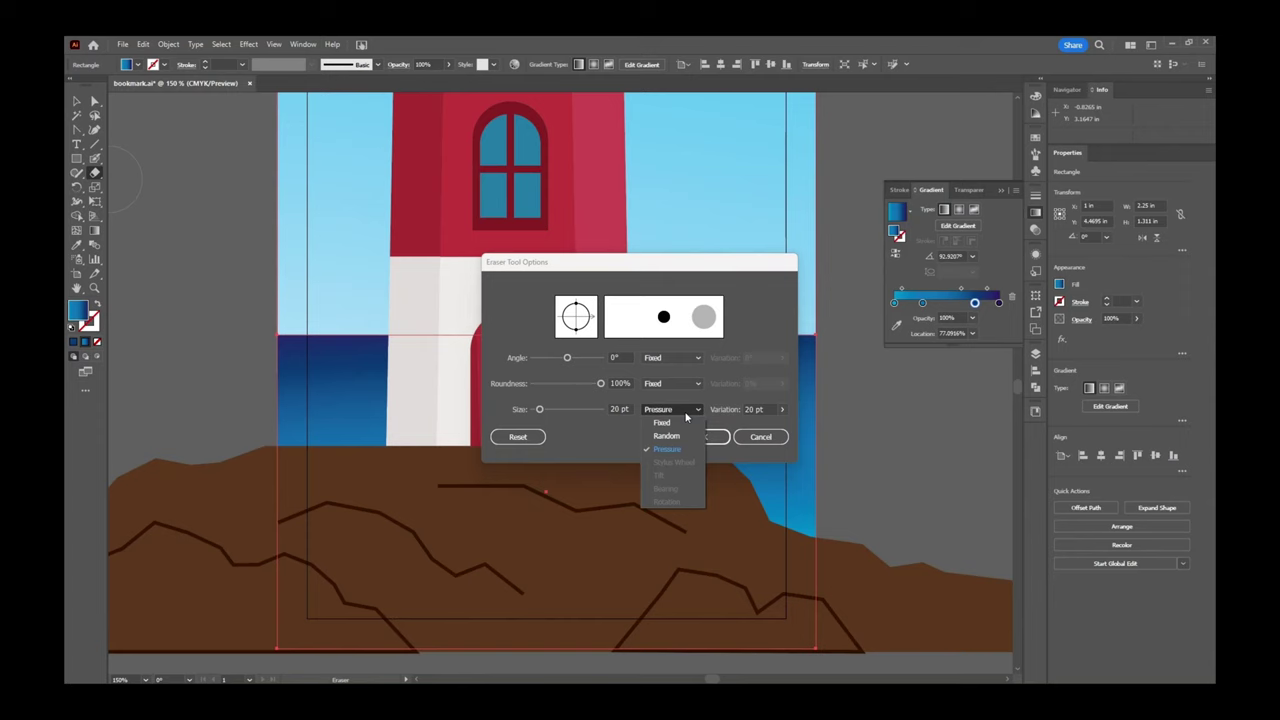
click(662, 422)
click(662, 418)
click(650, 445)
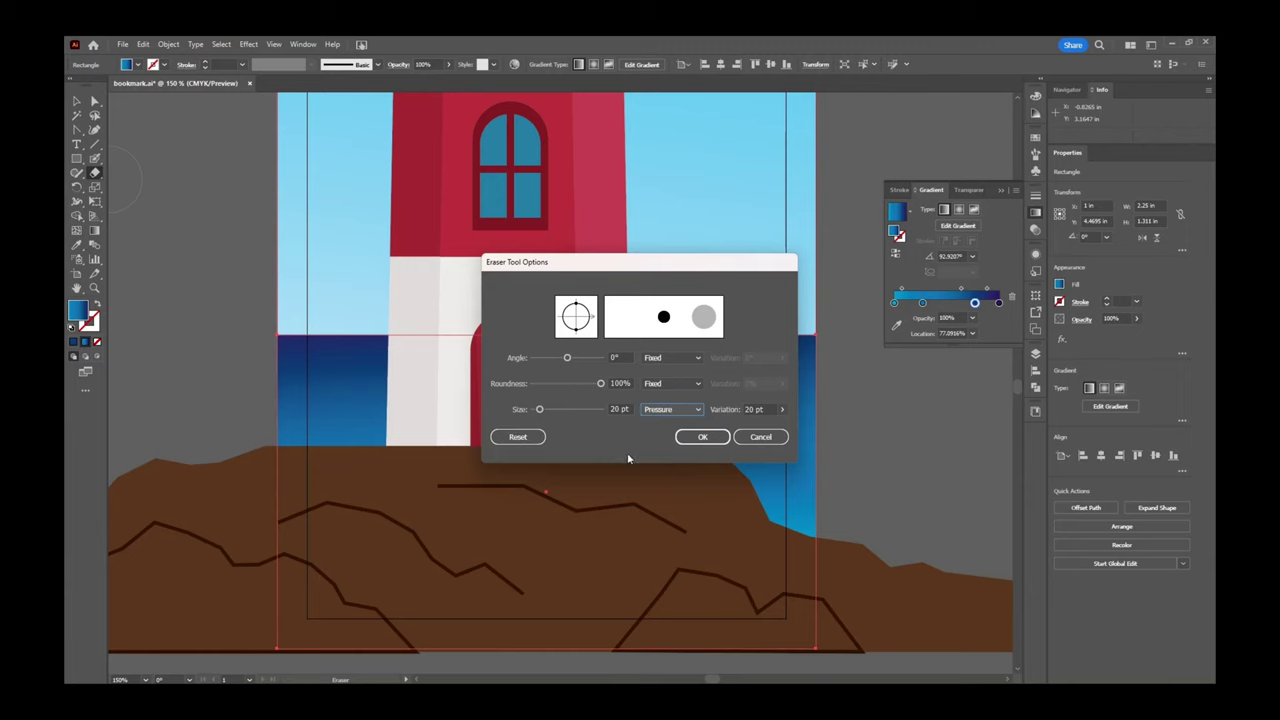
click(699, 438)
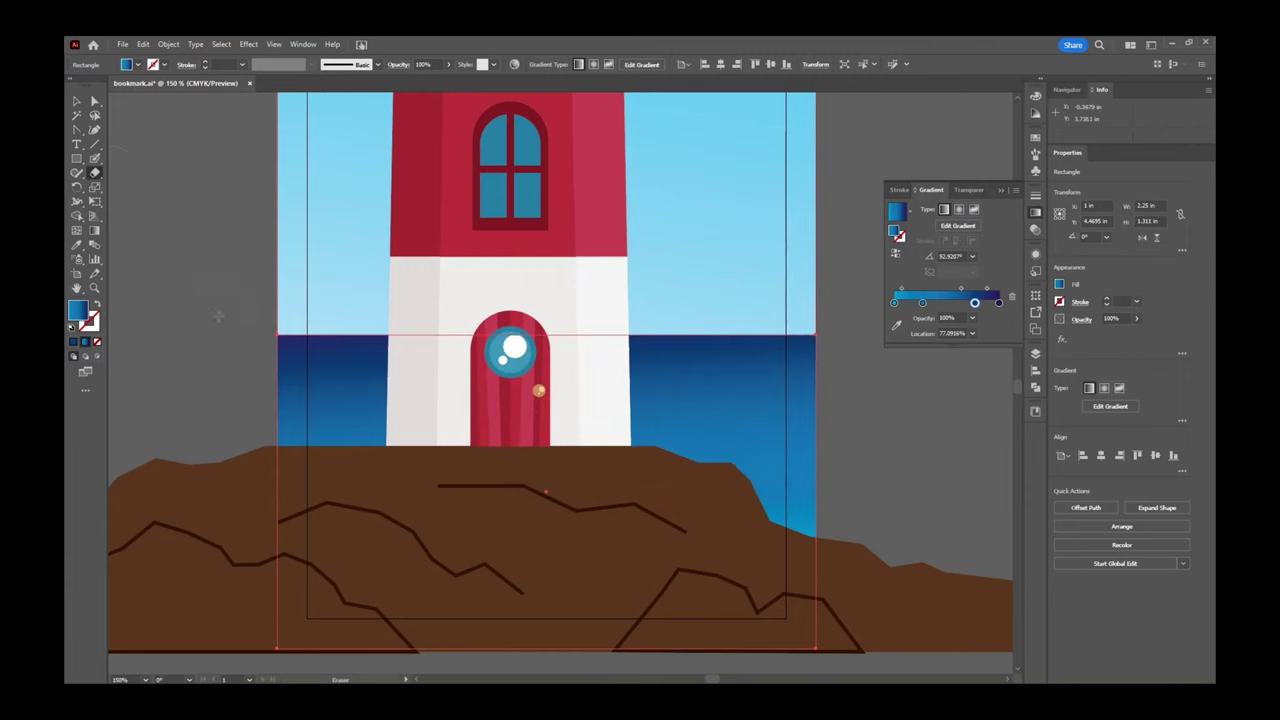
Erase the upper edge of the sea rectangle into a gently wavy waterline across its full width.
drag(218, 313, 842, 310)
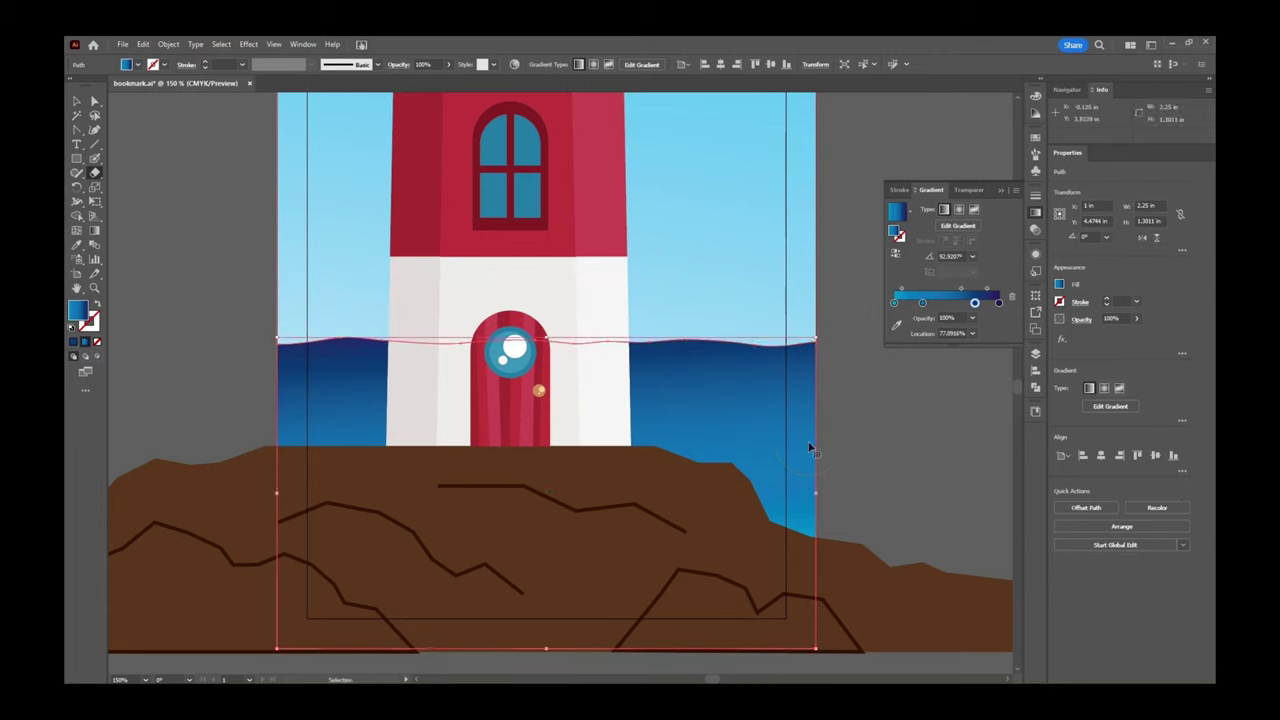
key(ctrl+z)
mouse_move(251, 308)
mouse_down()
mouse_move(315, 311)
mouse_move(248, 309)
mouse_move(832, 314)
mouse_up()
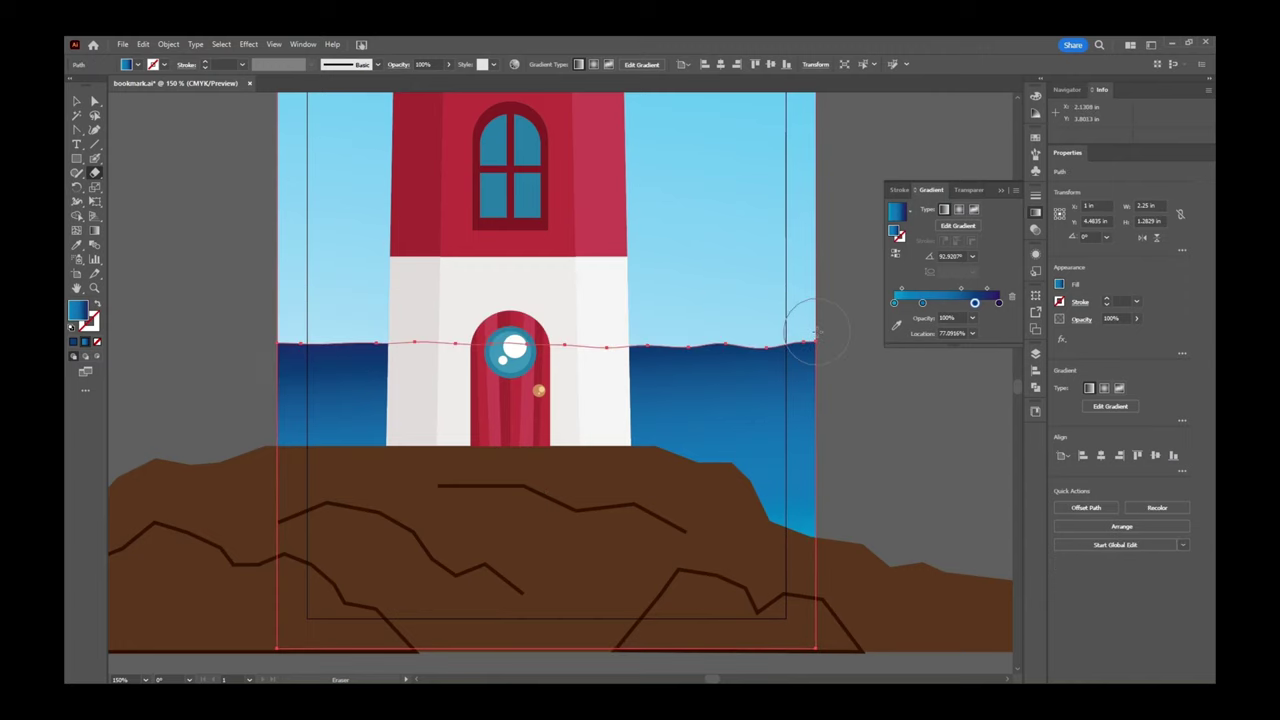
Delete an anchor point near the right end of the waterline and lengthen the neighboring crest's handle to smooth the wave.
key(minus)
click(765, 348)
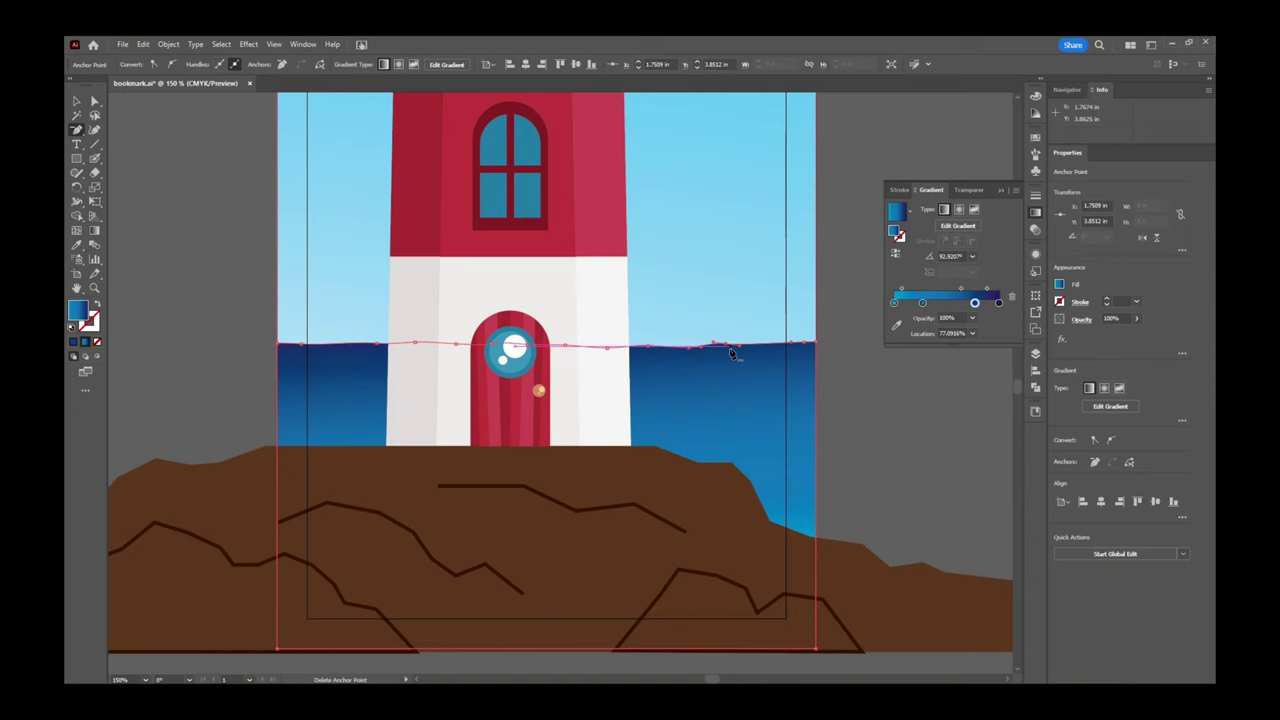
key(a)
click(740, 351)
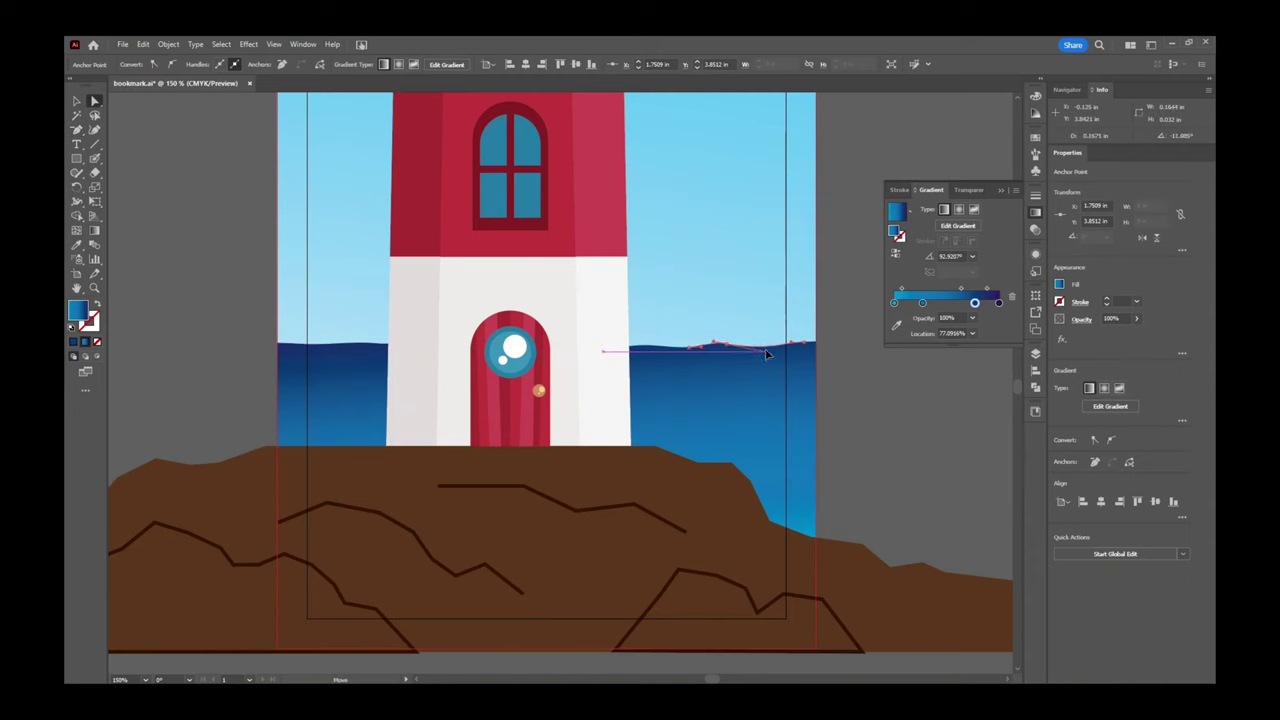
click(770, 350)
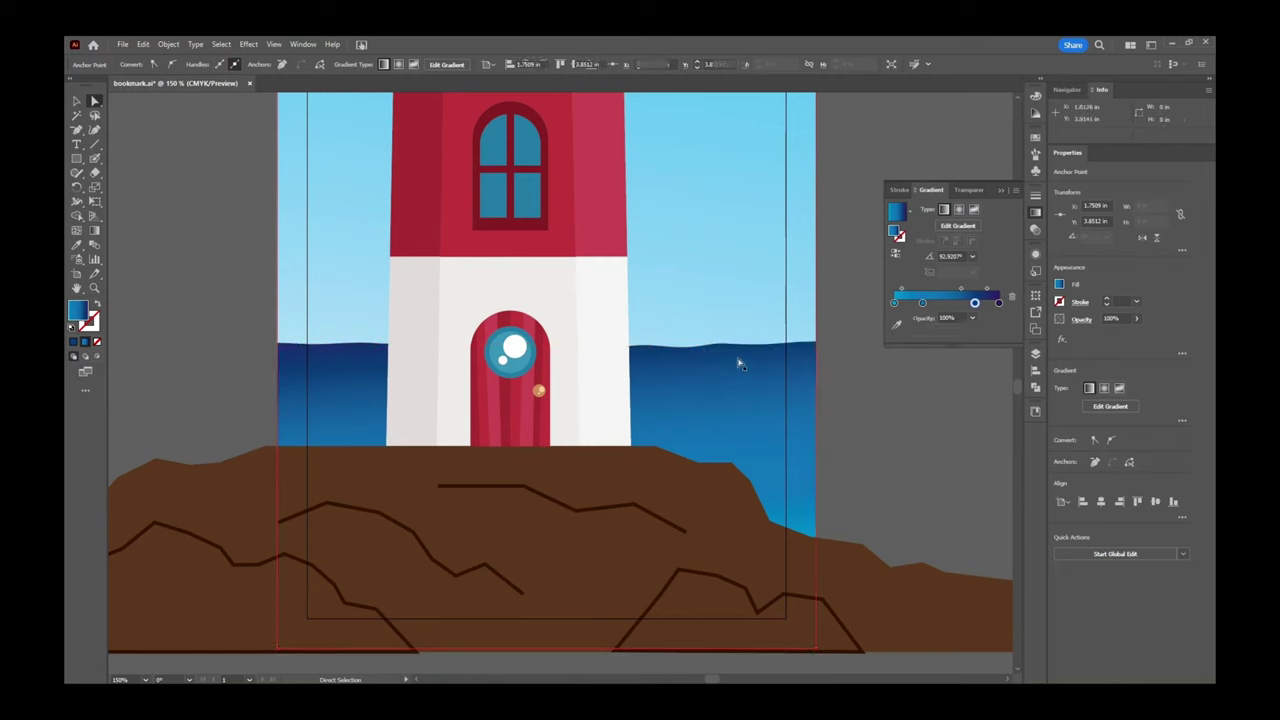
Remove excess anchor points from the waterline right of the lighthouse and lower its right end point slightly to smooth the waves.
key(ctrl+shift+a)
click(690, 348)
key(p)
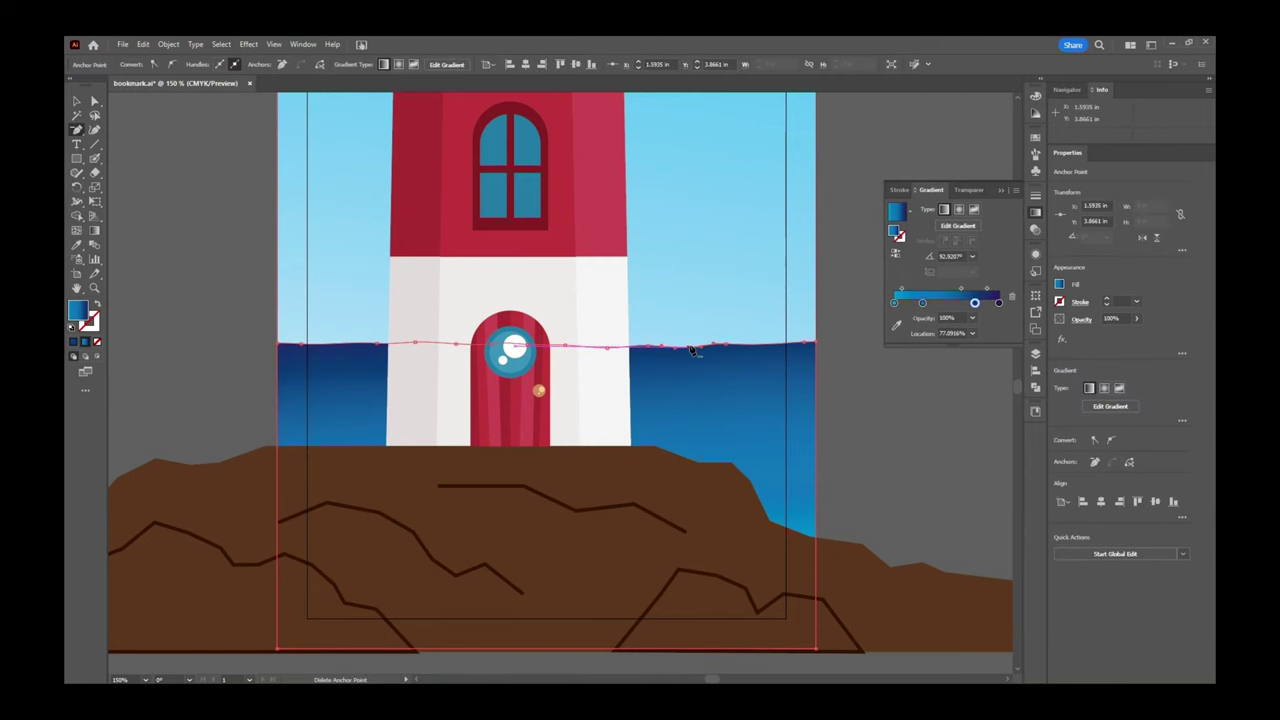
mouse_move(690, 352)
mouse_down()
mouse_move(634, 363)
mouse_move(666, 366)
mouse_move(664, 350)
mouse_move(690, 347)
mouse_up()
click(840, 372)
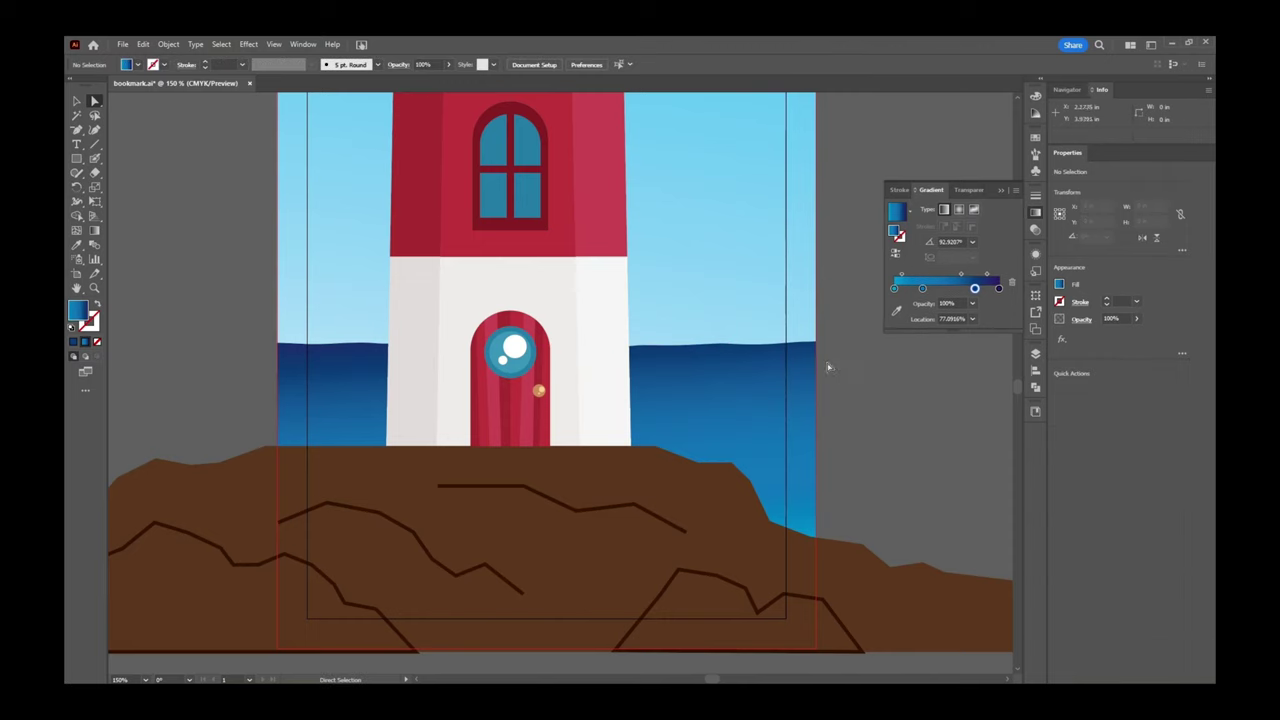
click(816, 345)
drag(816, 345, 817, 352)
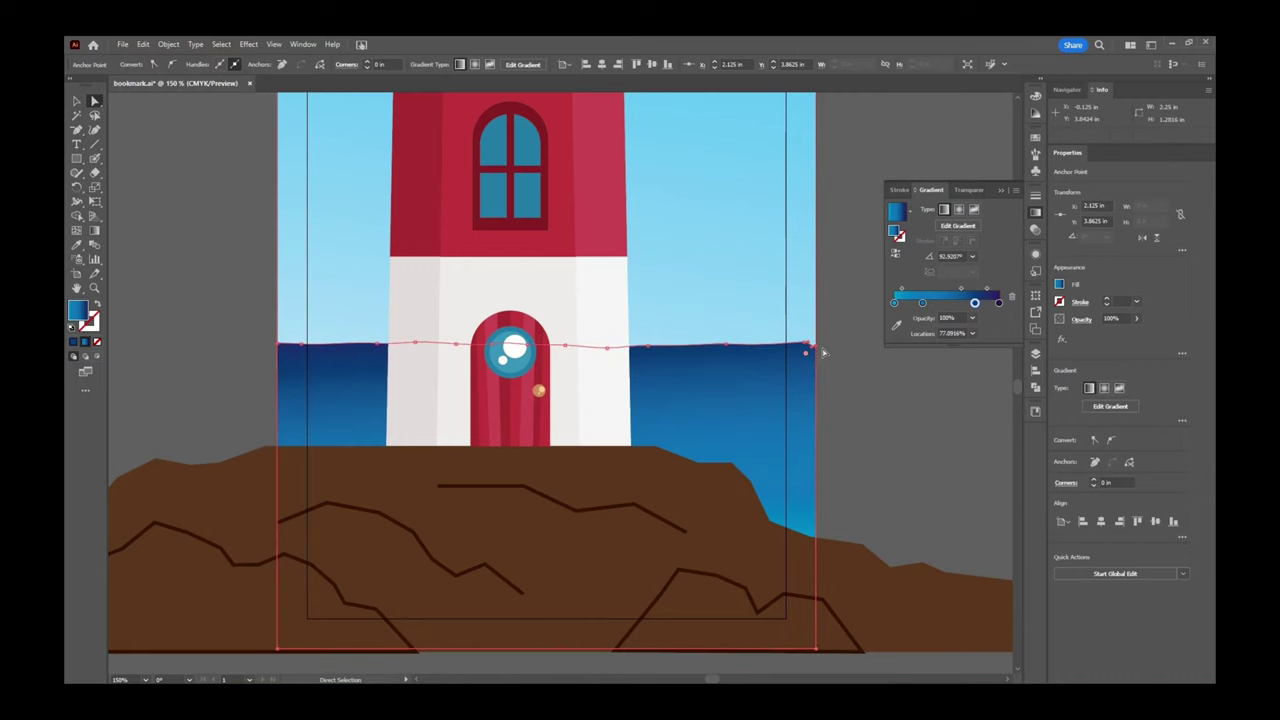
click(845, 362)
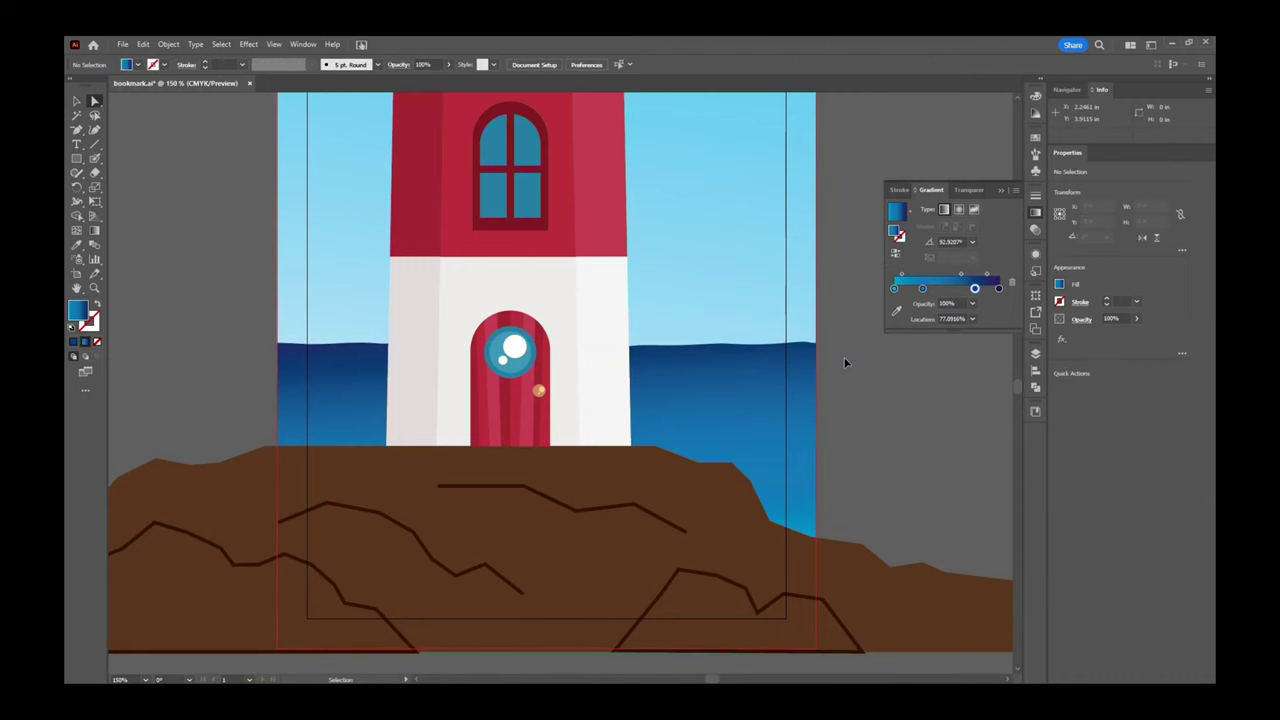
key(ctrl+0)
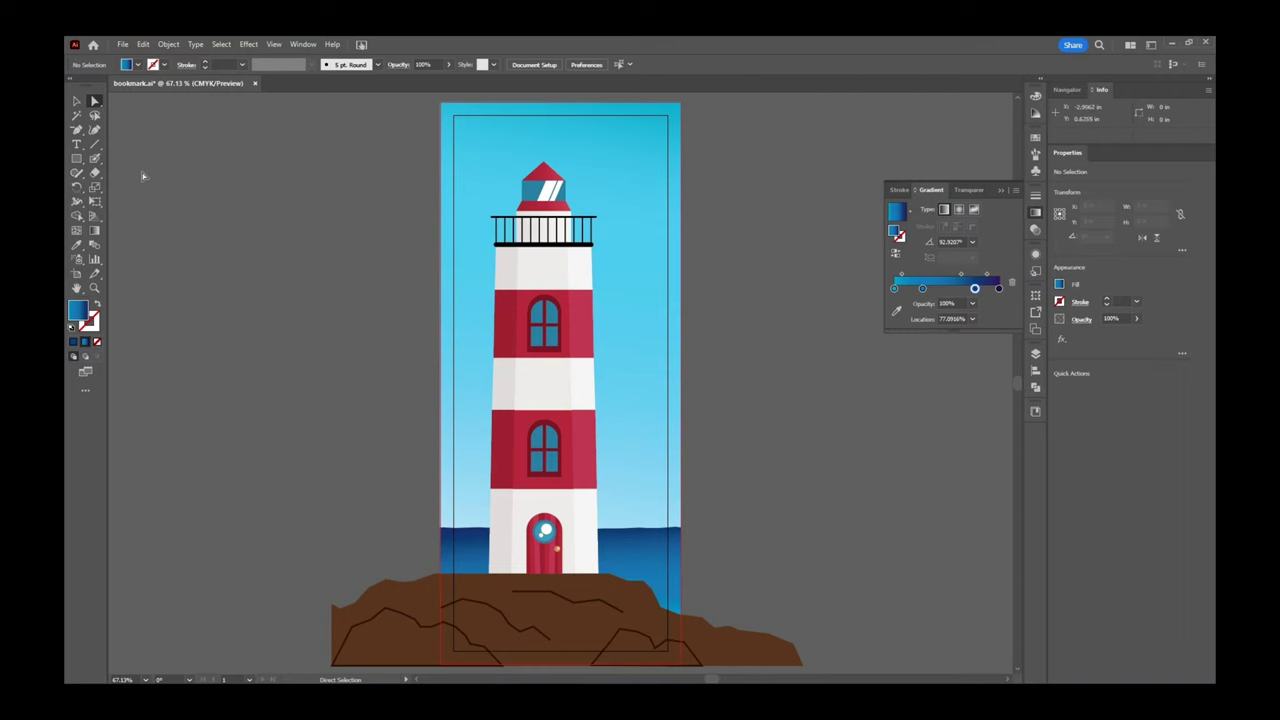
key(shift+b)
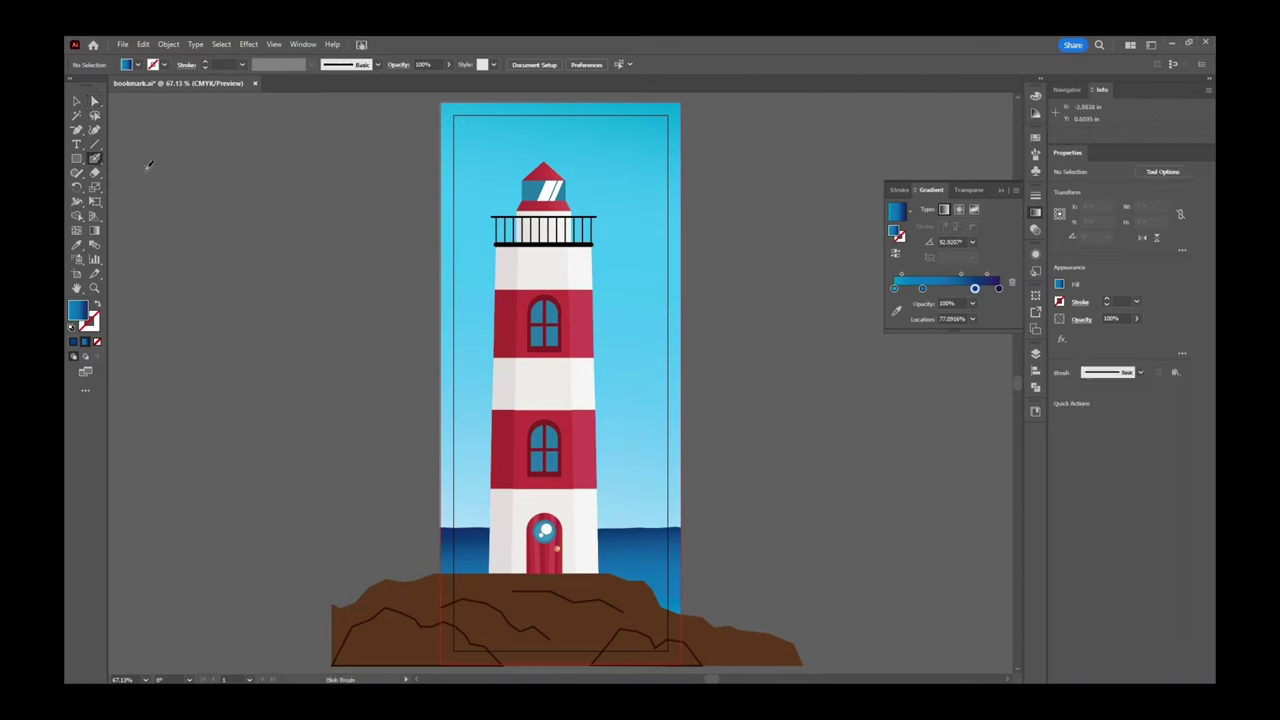
mouse_move(168, 282)
mouse_down()
mouse_move(212, 272)
mouse_move(240, 245)
mouse_move(262, 258)
mouse_up()
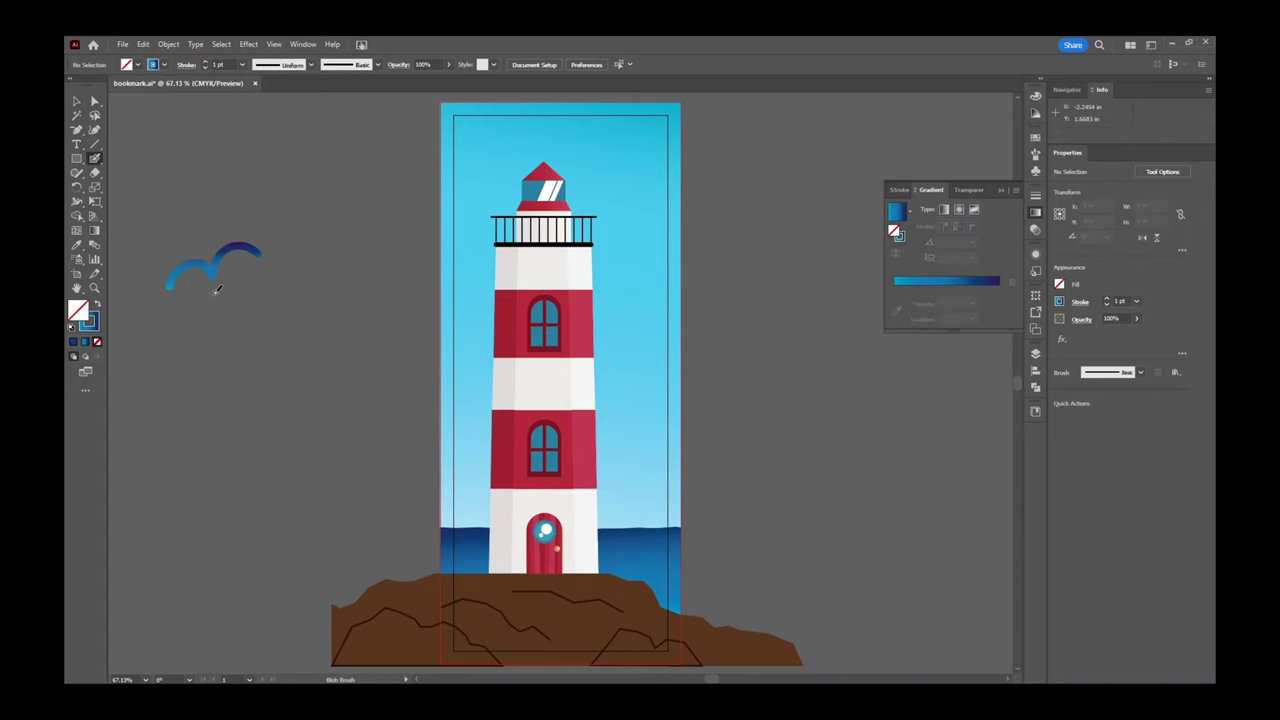
key(v)
click(187, 275)
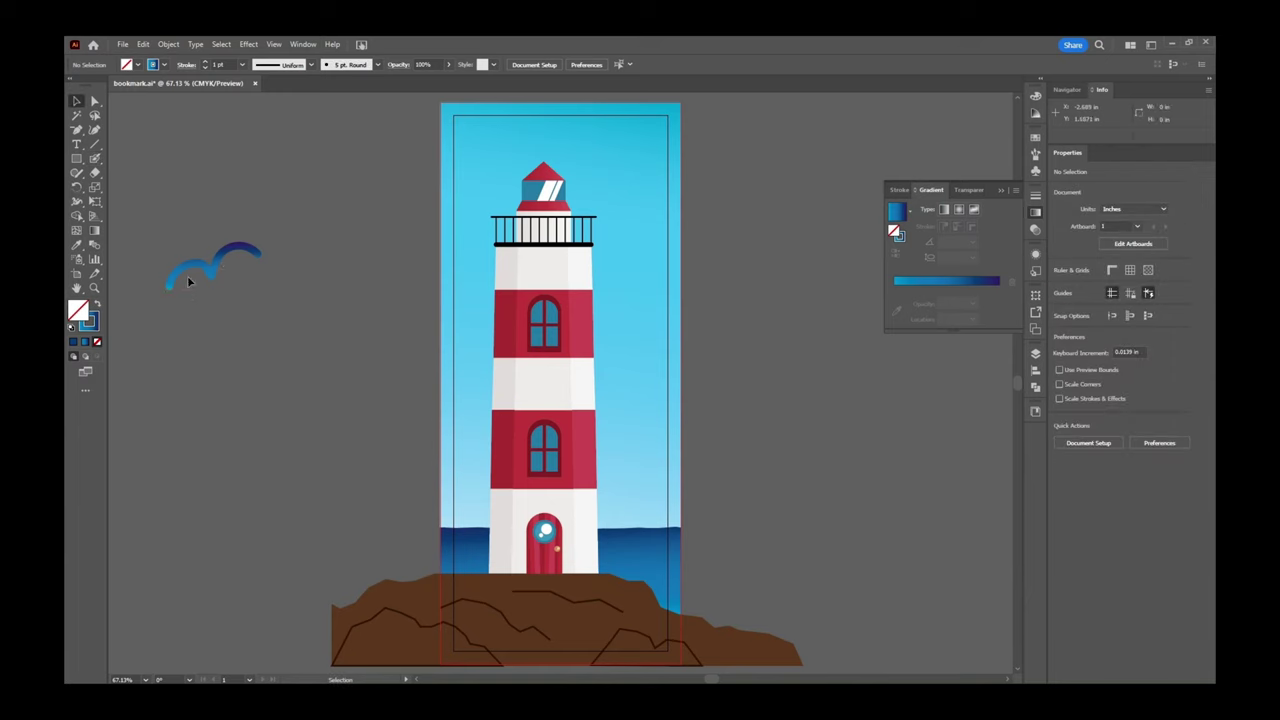
Draw a circle about 0.68 in across beside the artboard, level with the lighthouse top, with no fill and a 1 pt black stroke.
drag(76, 158, 115, 186)
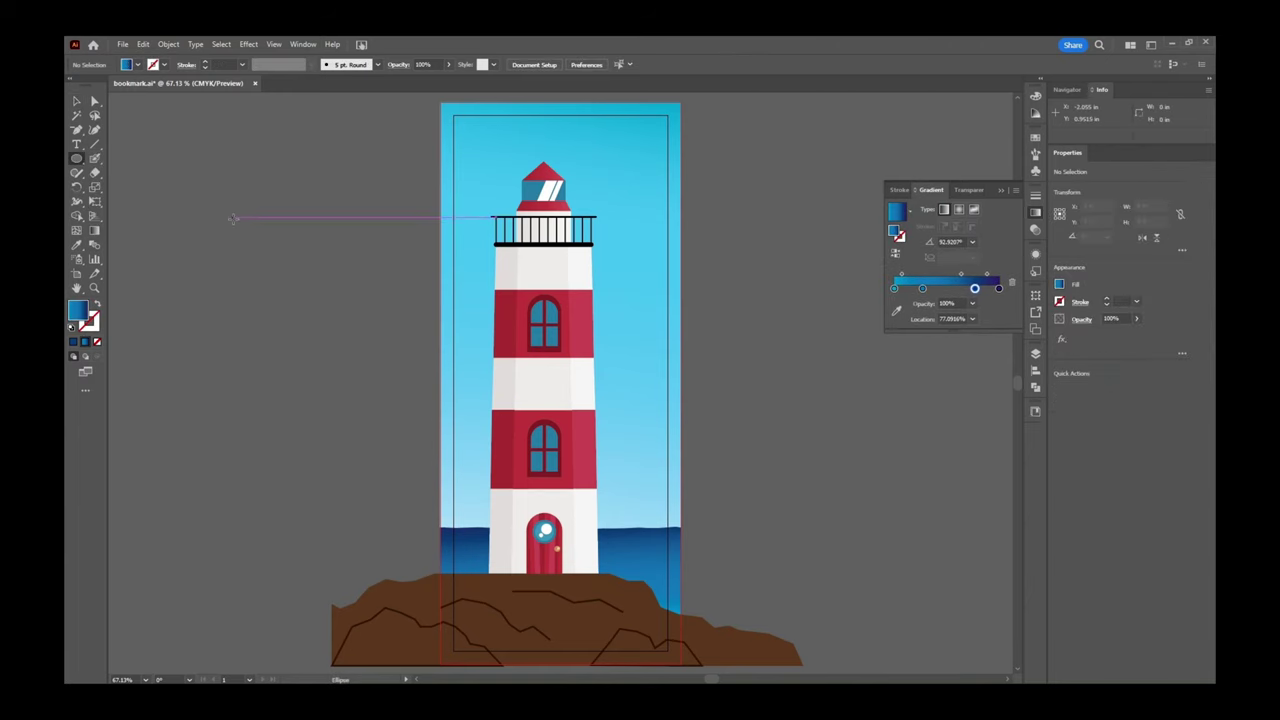
drag(195, 220, 233, 195)
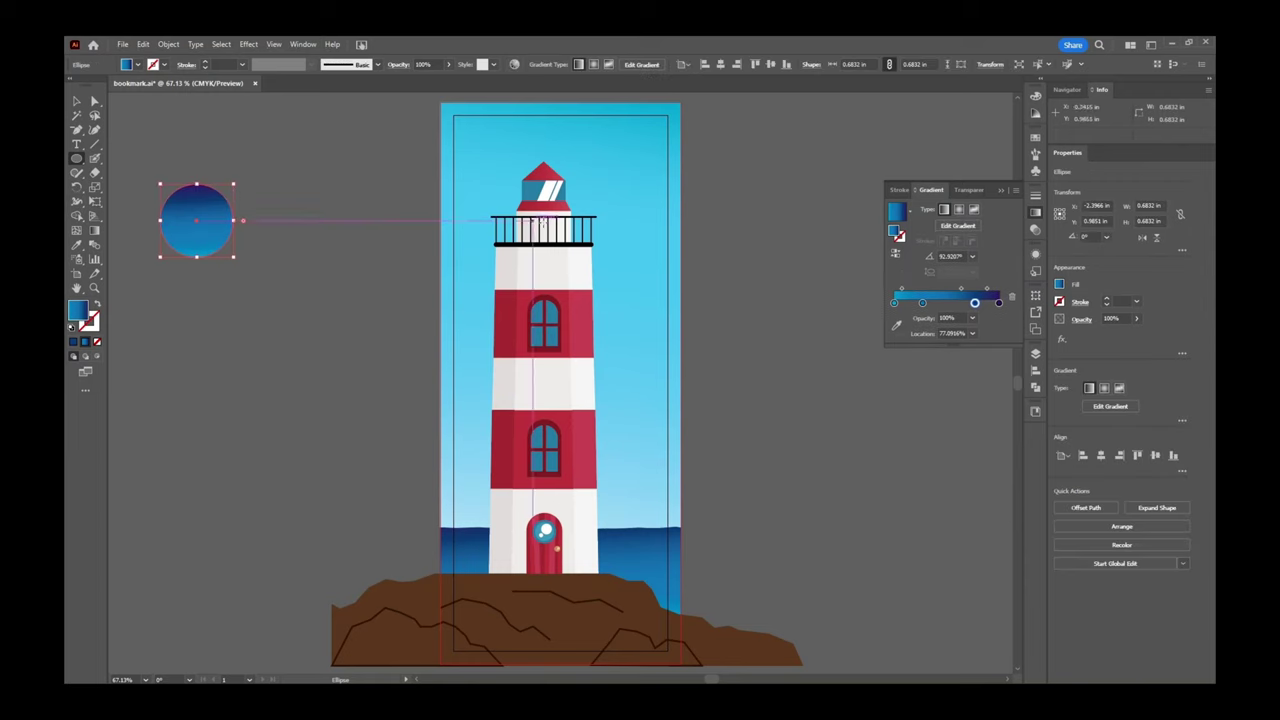
click(1060, 285)
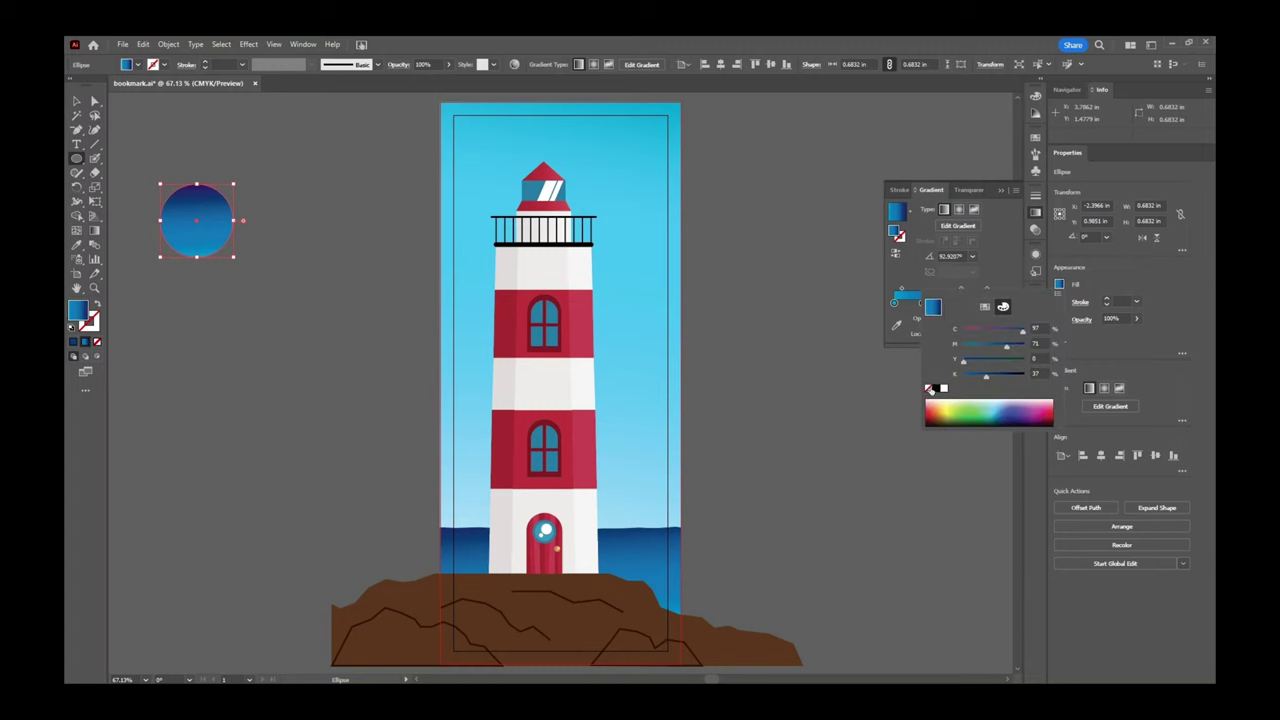
click(929, 389)
click(1083, 295)
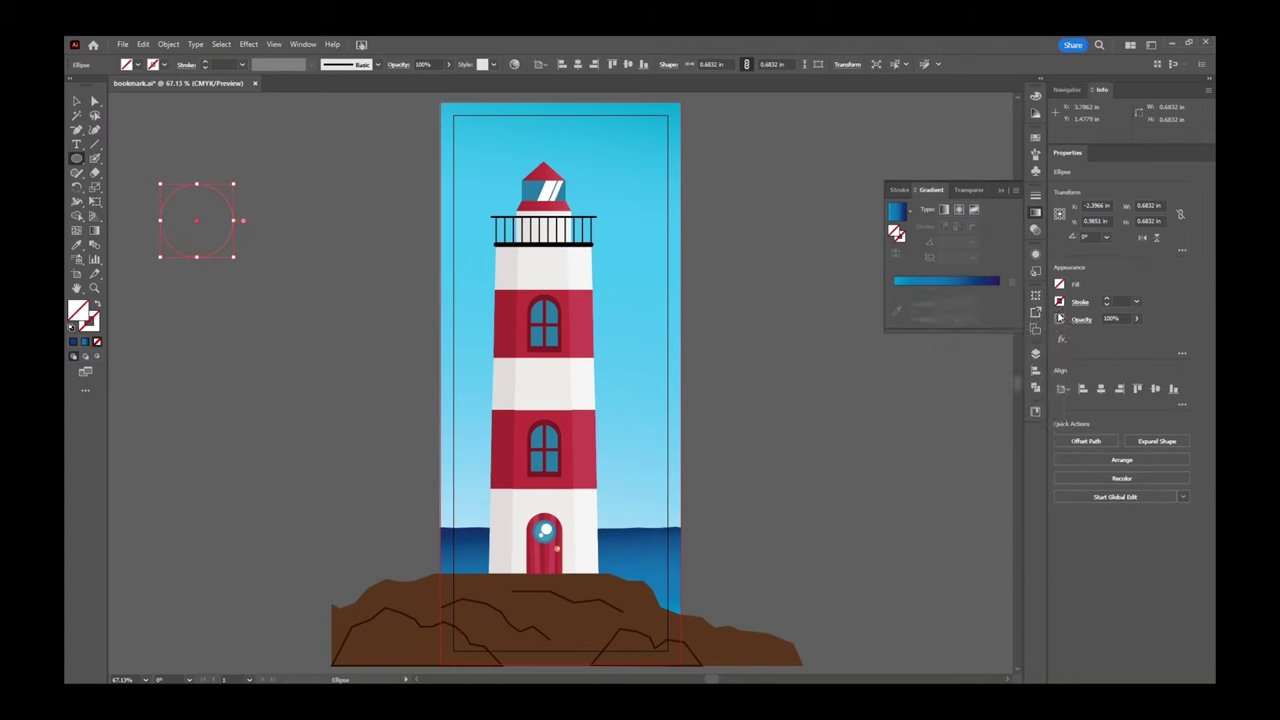
click(1060, 304)
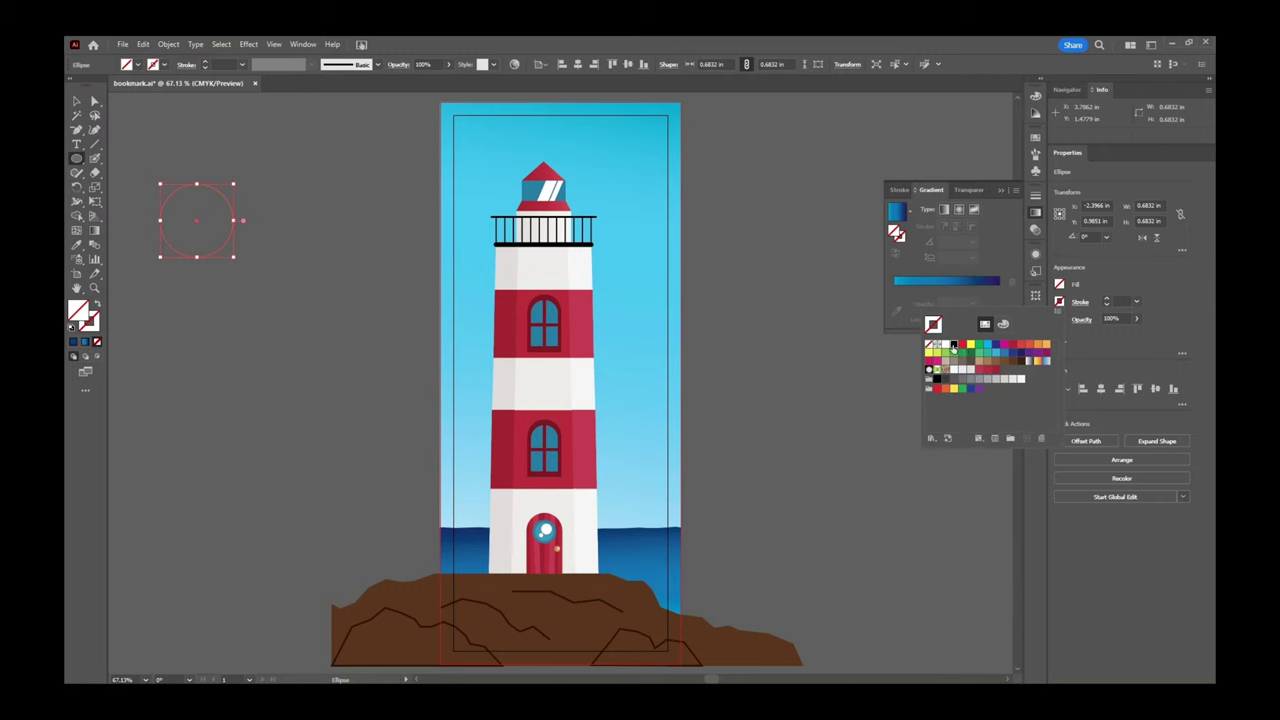
click(953, 346)
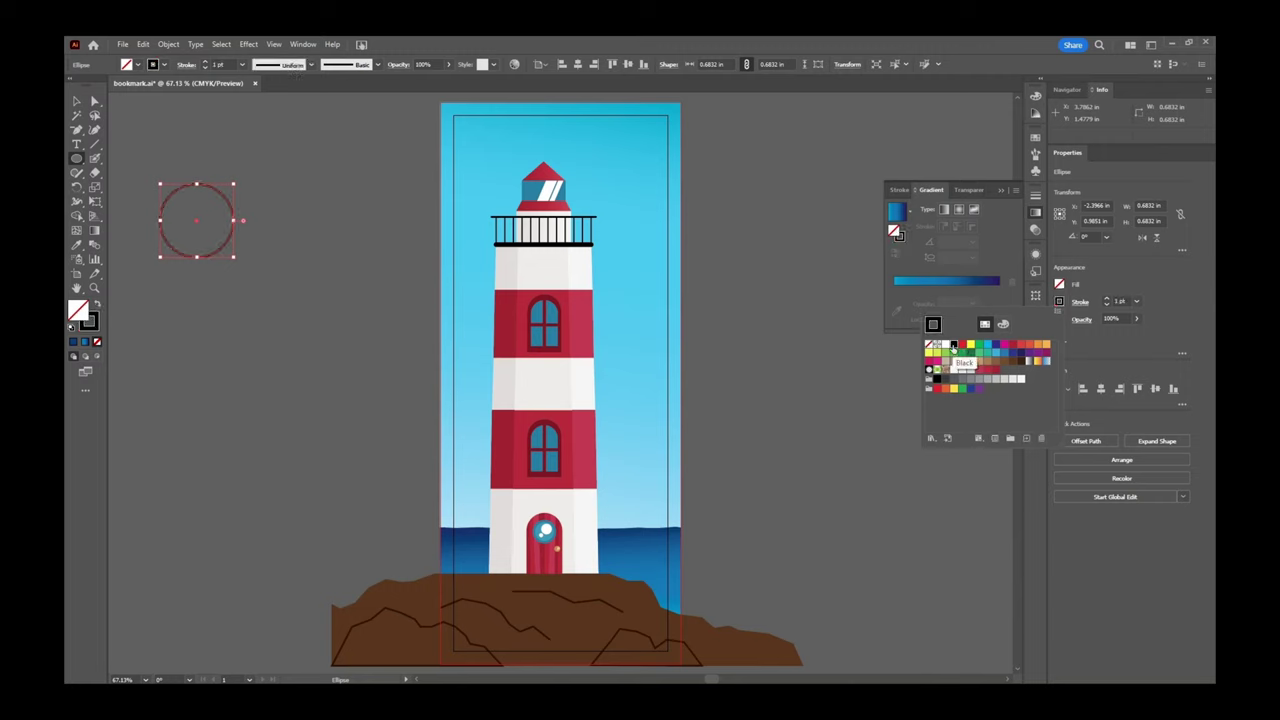
click(266, 307)
key(Escape)
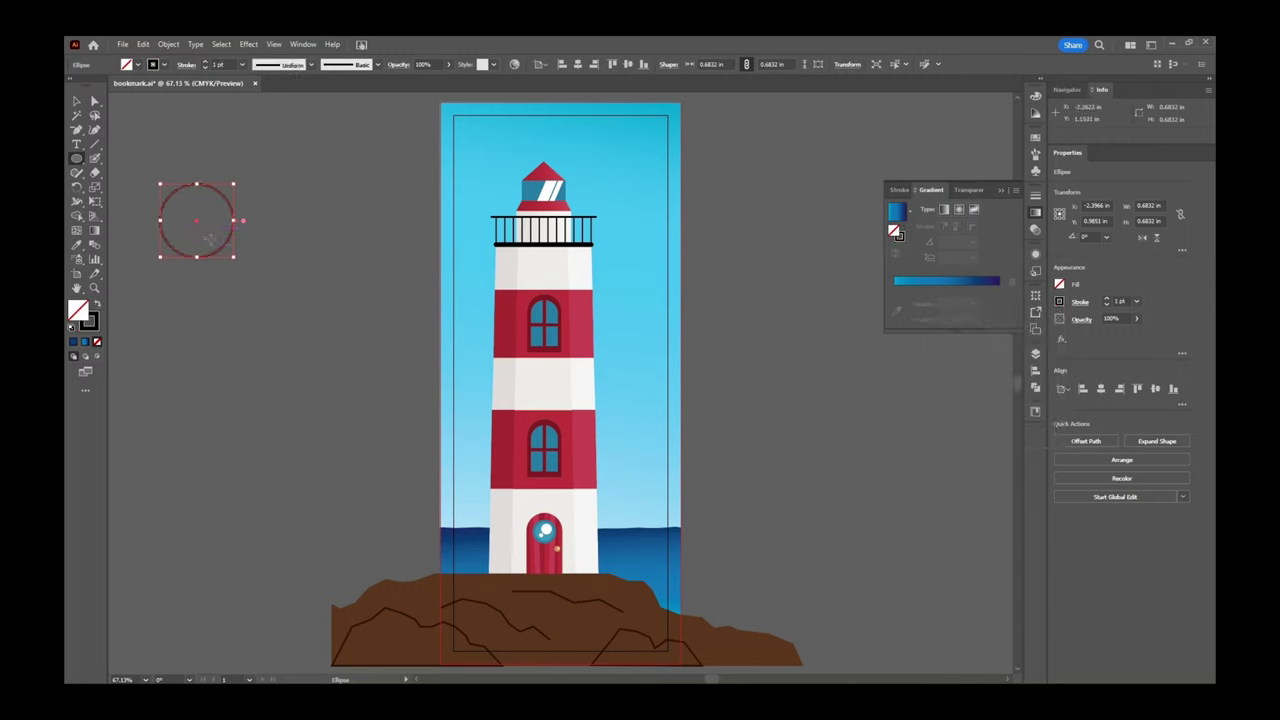
Duplicate the circle horizontally to its right by about 0.68 in so the two circles touch side by side.
key(v)
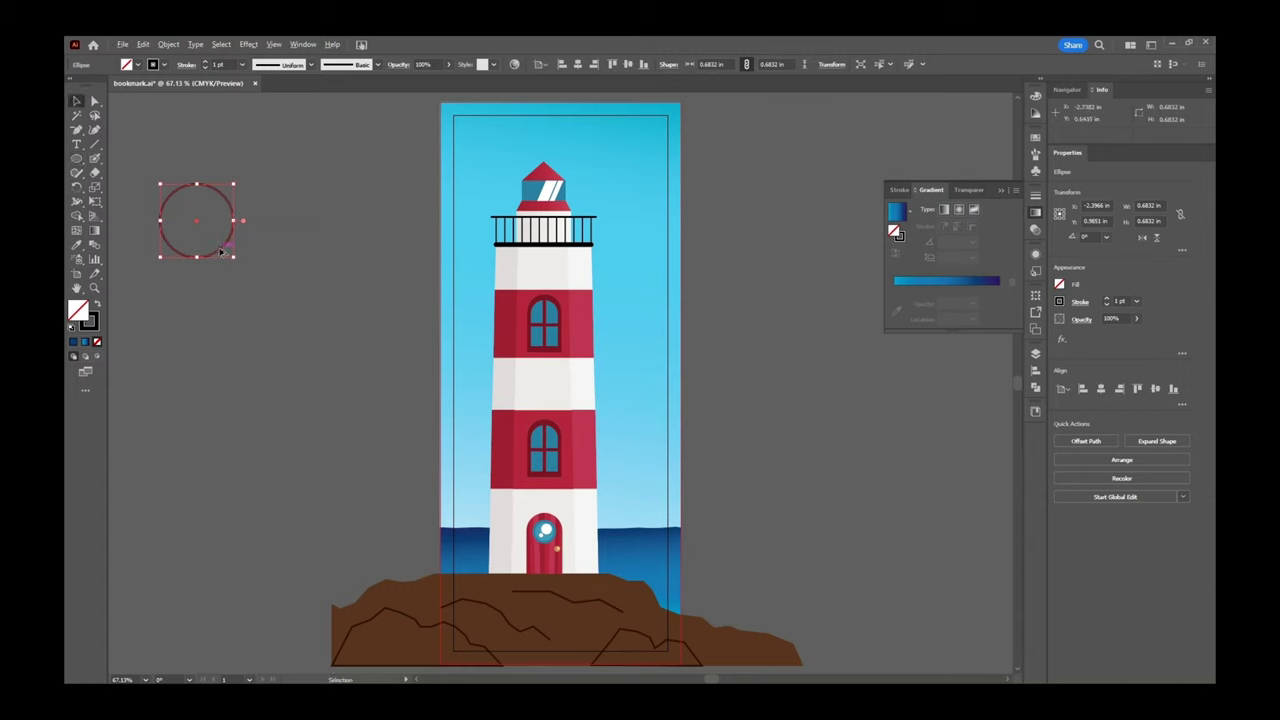
drag(221, 253, 295, 250)
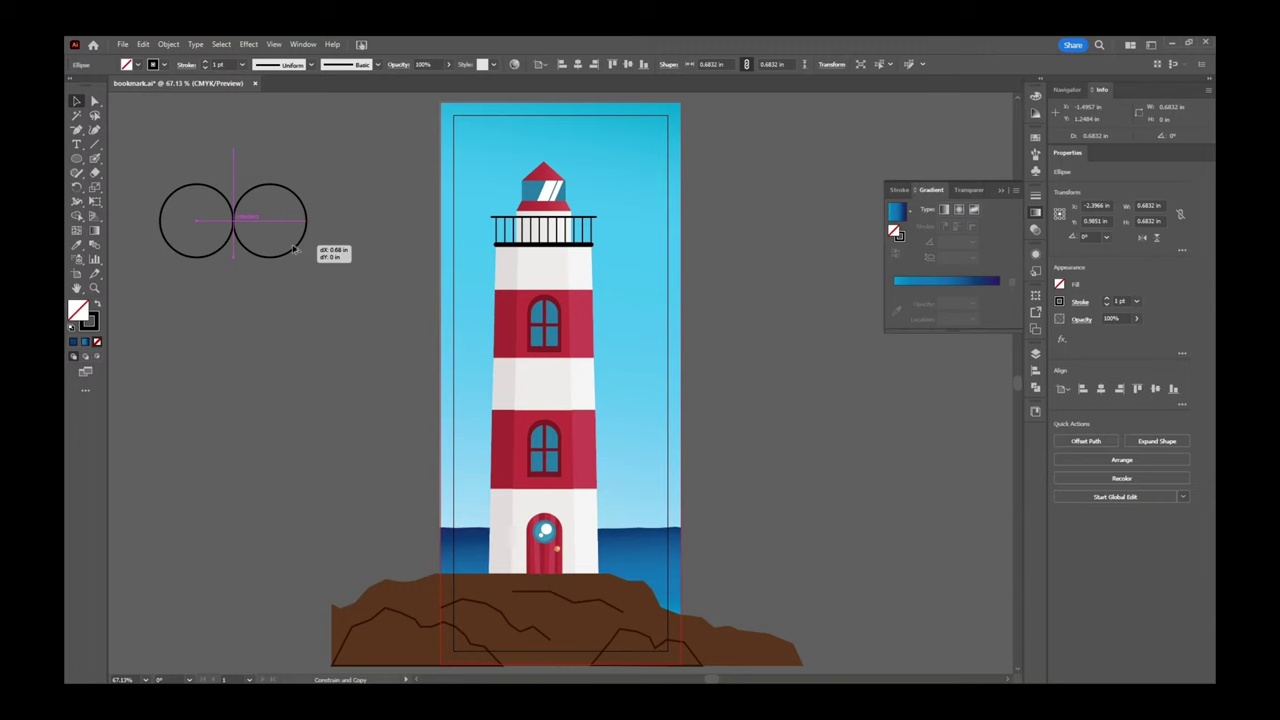
drag(295, 249, 297, 250)
drag(296, 249, 296, 249)
click(221, 316)
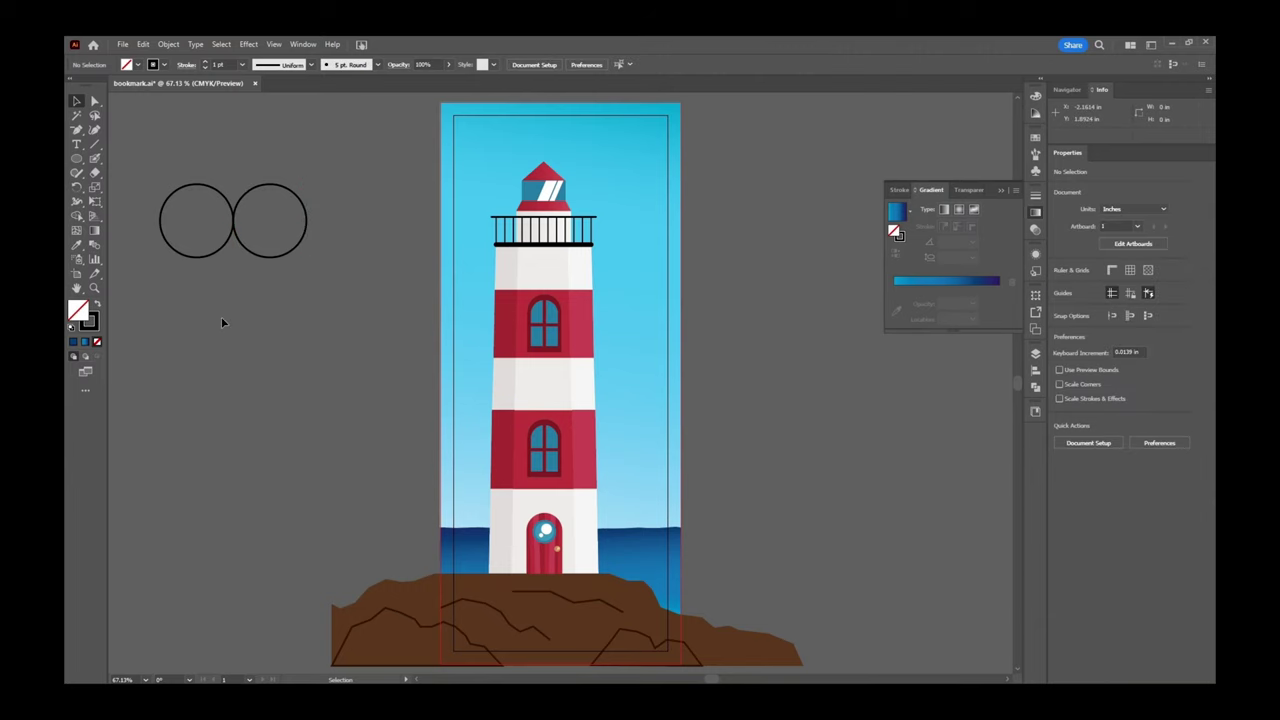
Delete the bottom anchor points of both circles to leave two upper half arcs.
key(a)
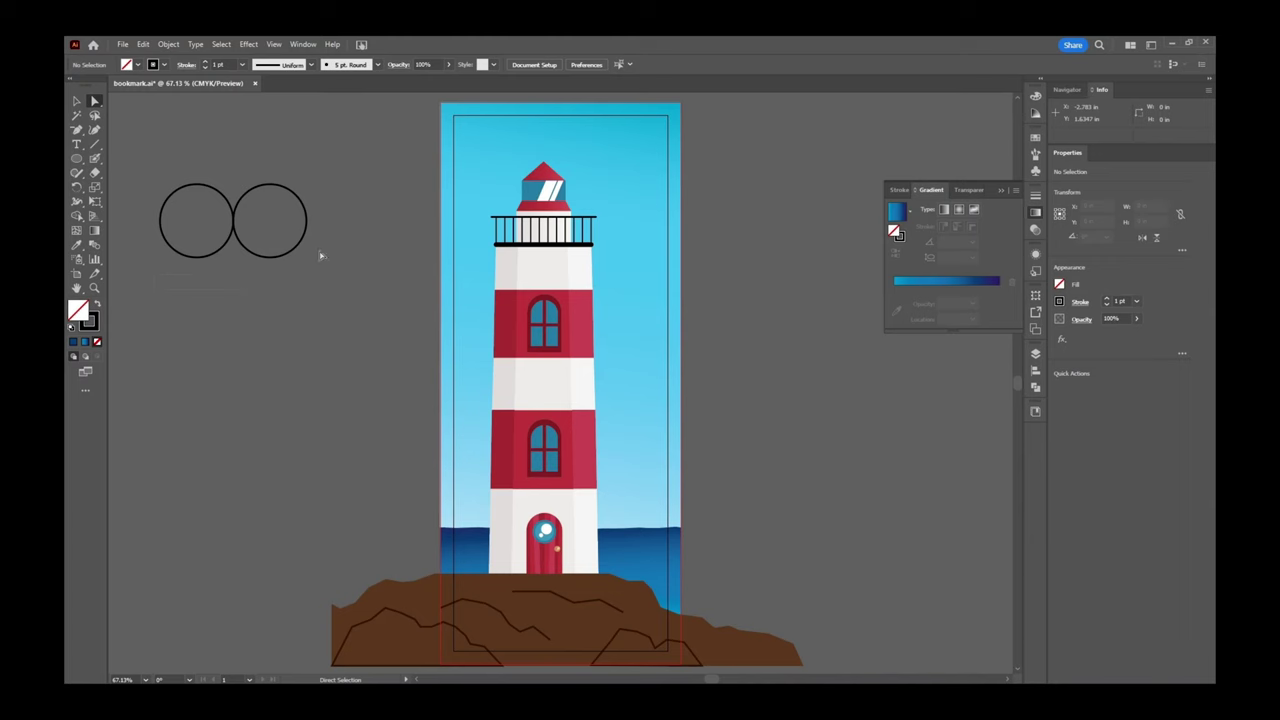
drag(320, 254, 188, 262)
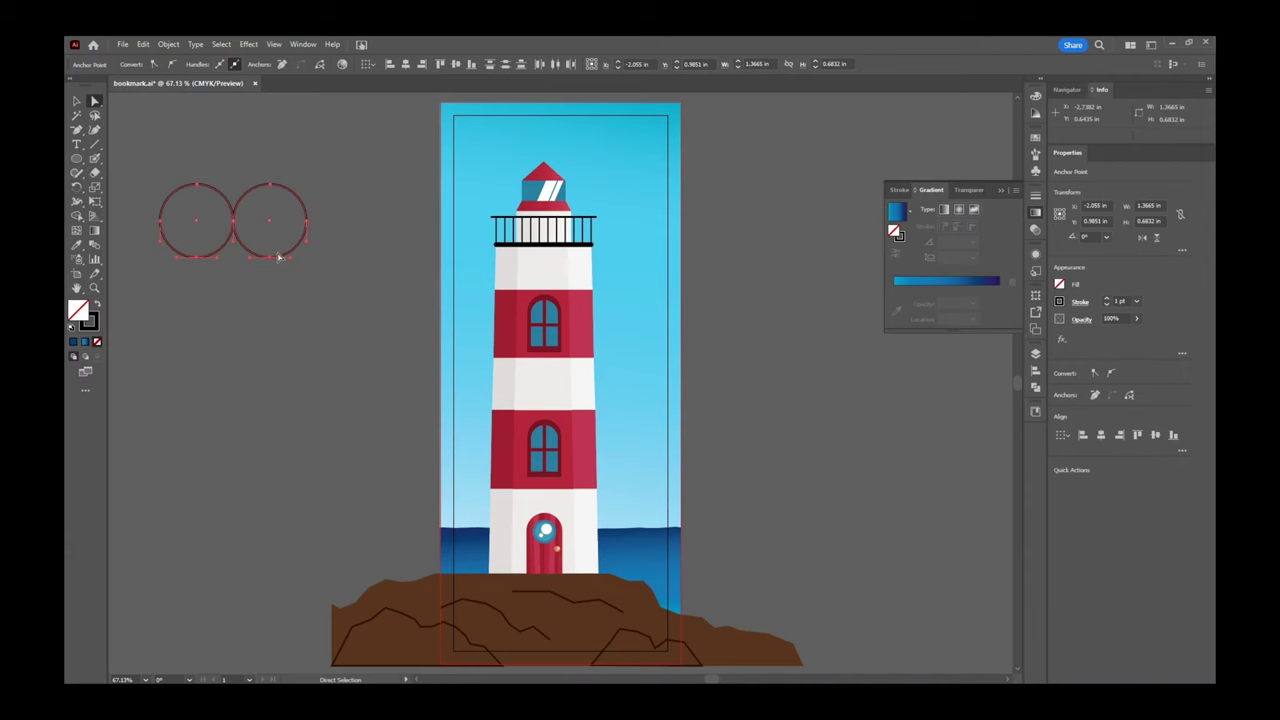
key(Delete)
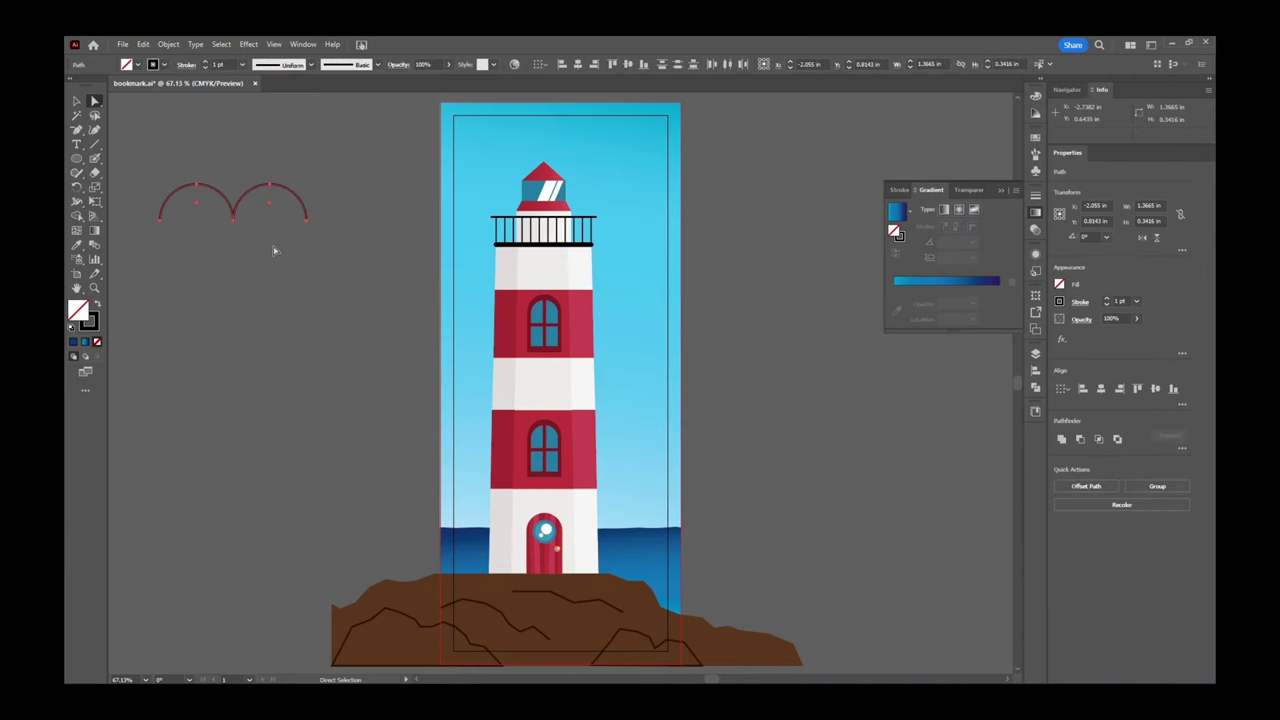
key(v)
click(264, 242)
drag(269, 184, 332, 176)
key(ctrl+z)
Join the touching inner end points of the two arcs into a single bird-shaped path.
key(a)
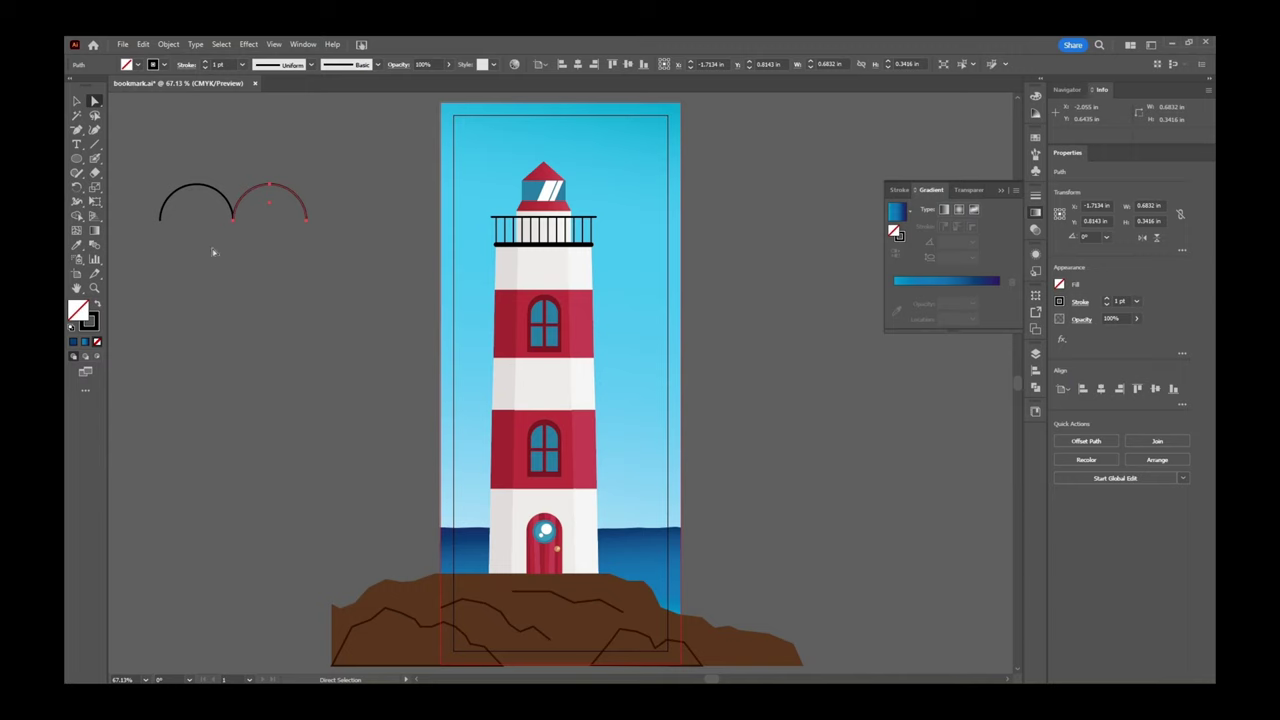
drag(250, 215, 224, 228)
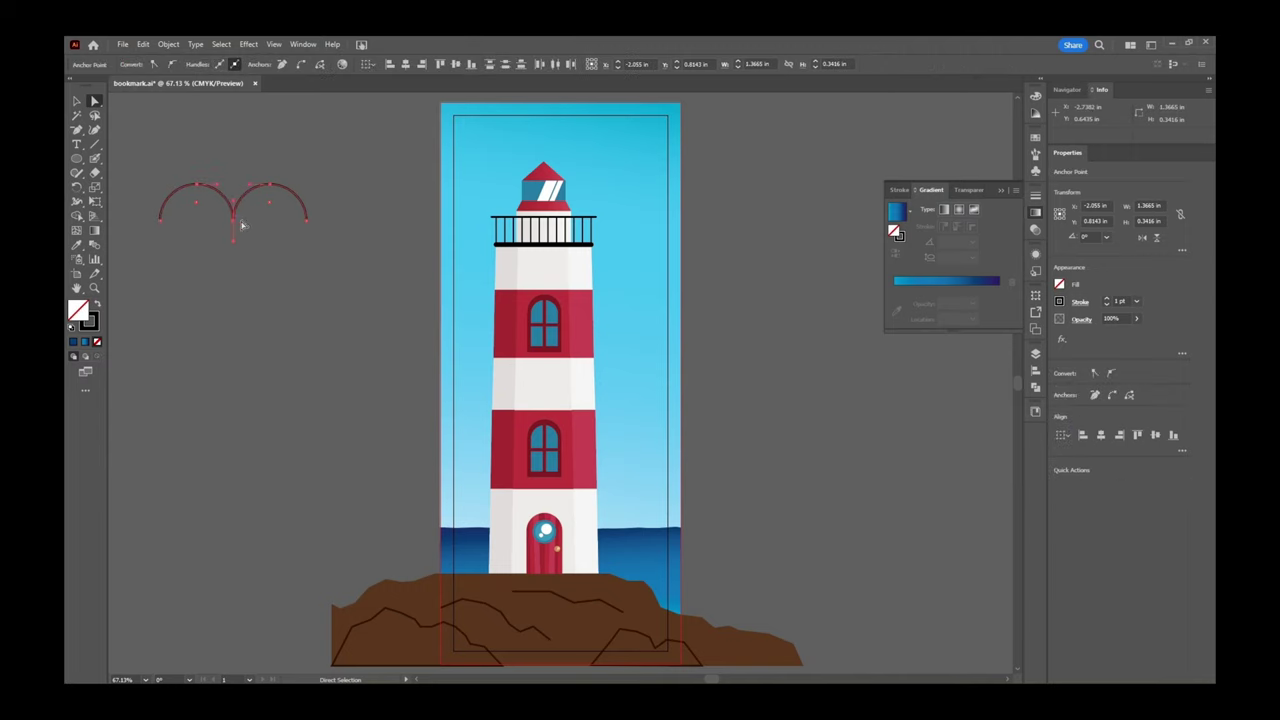
right_click(236, 221)
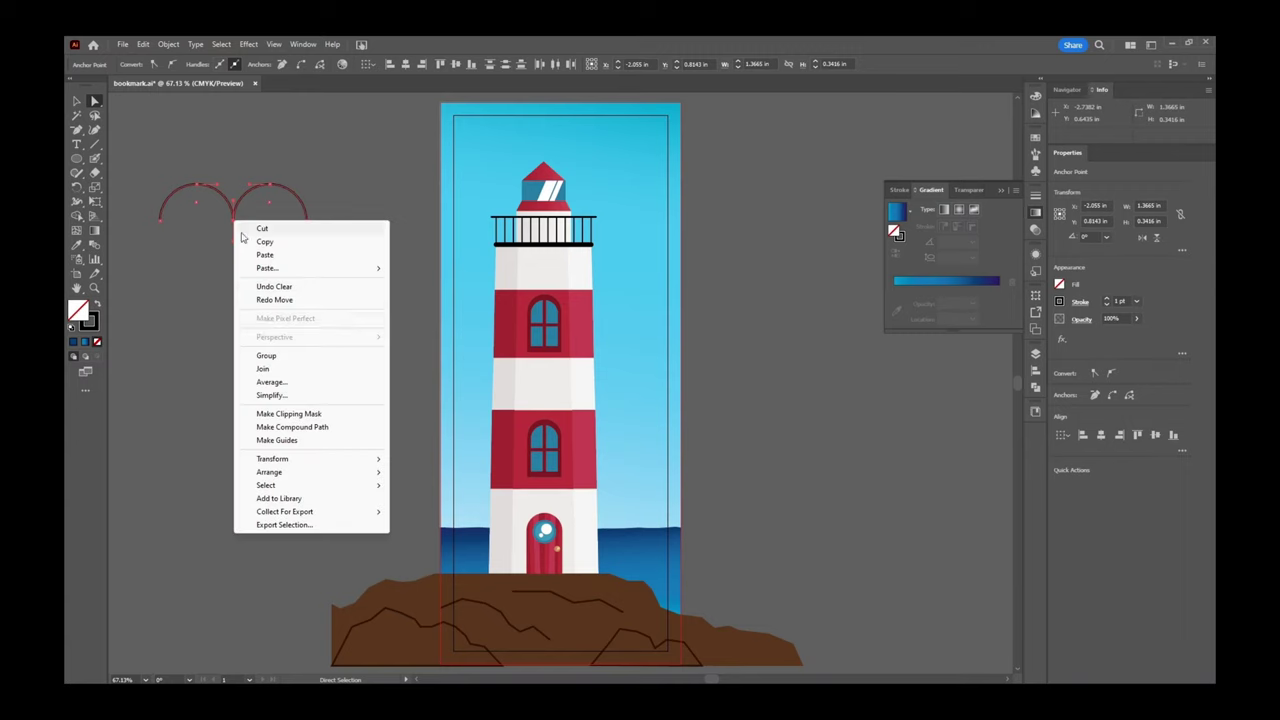
click(263, 370)
key(v)
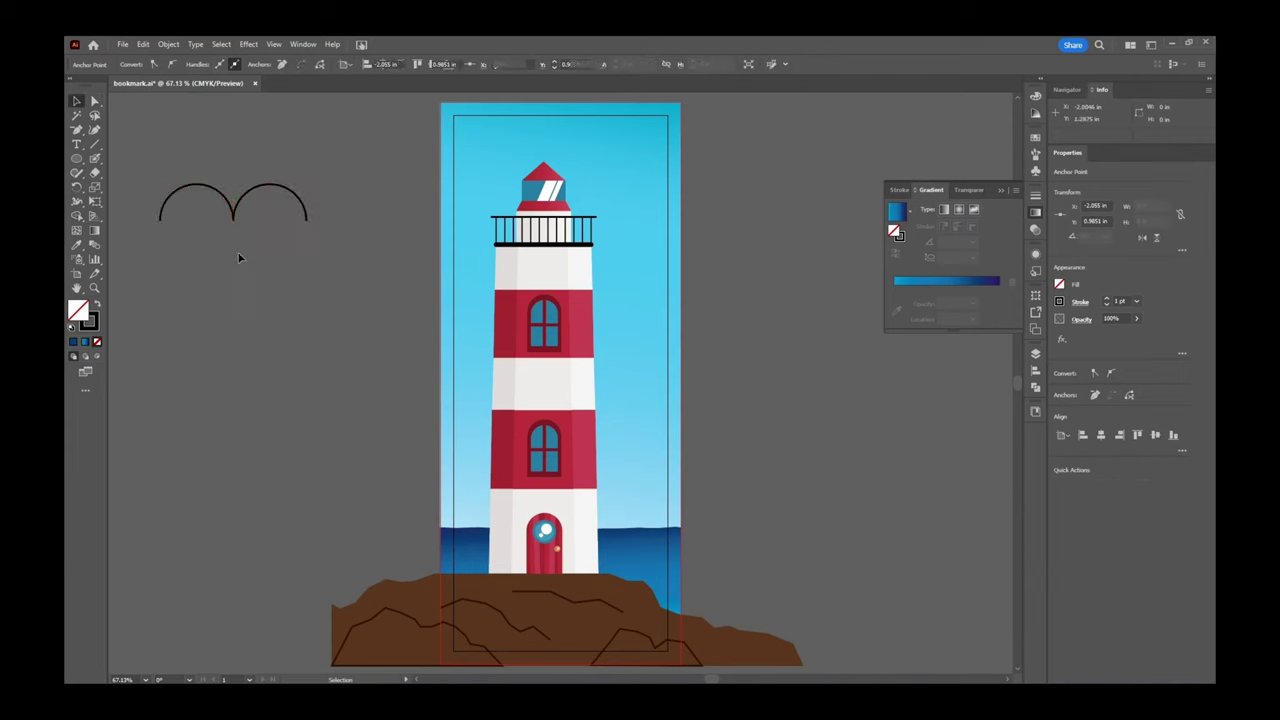
mouse_move(248, 194)
mouse_down()
mouse_move(281, 170)
mouse_move(249, 195)
mouse_up()
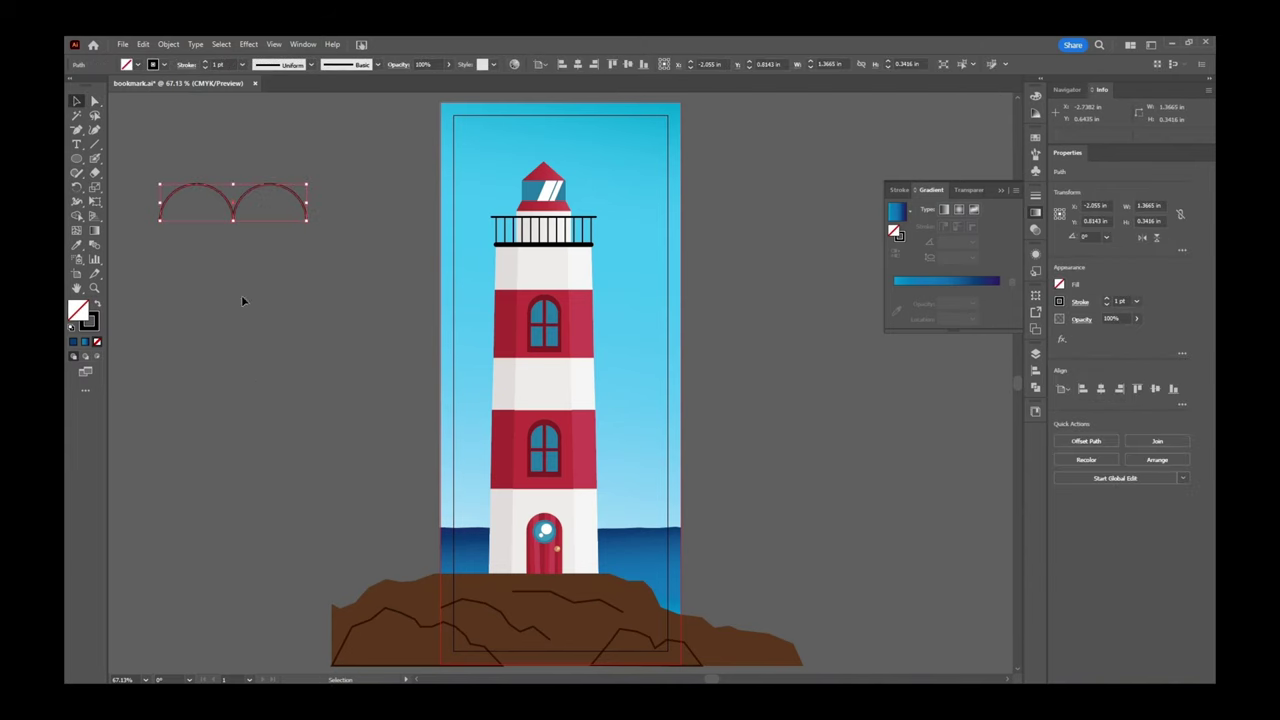
Pull the center anchor point between the two arcs down until the bird shape is about 0.43 in tall.
key(a)
click(235, 222)
drag(235, 224, 234, 233)
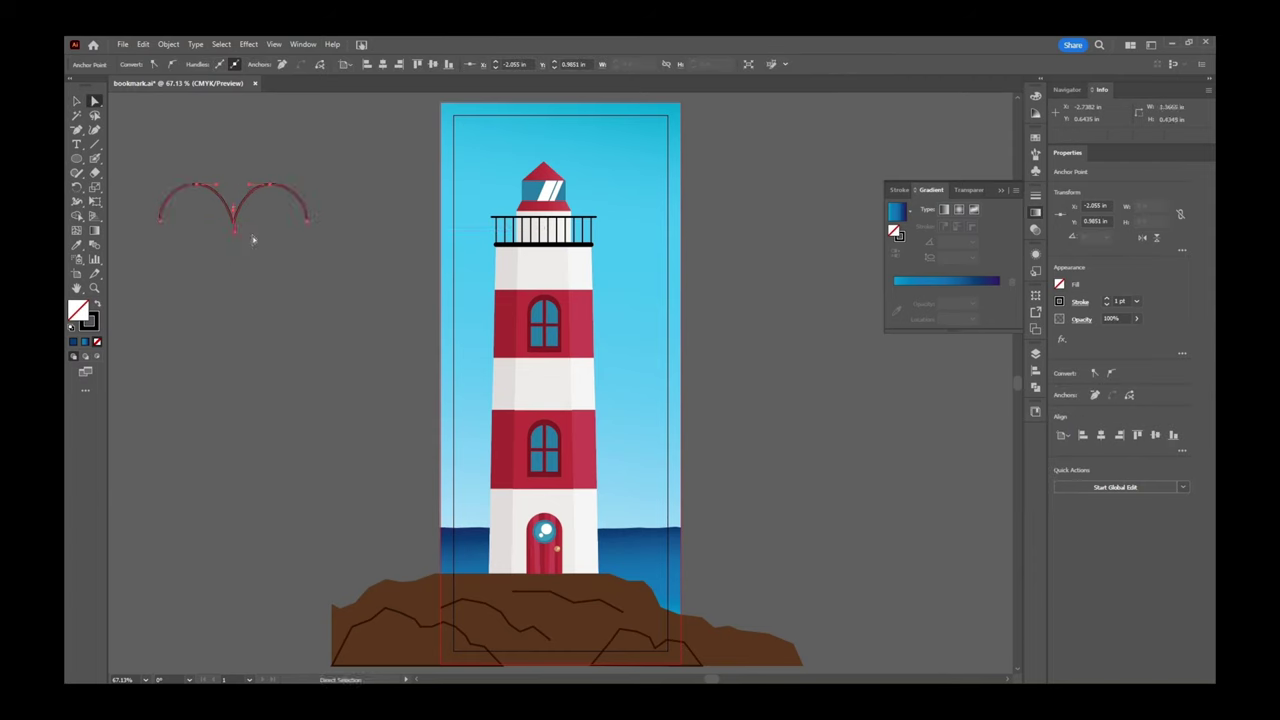
click(255, 241)
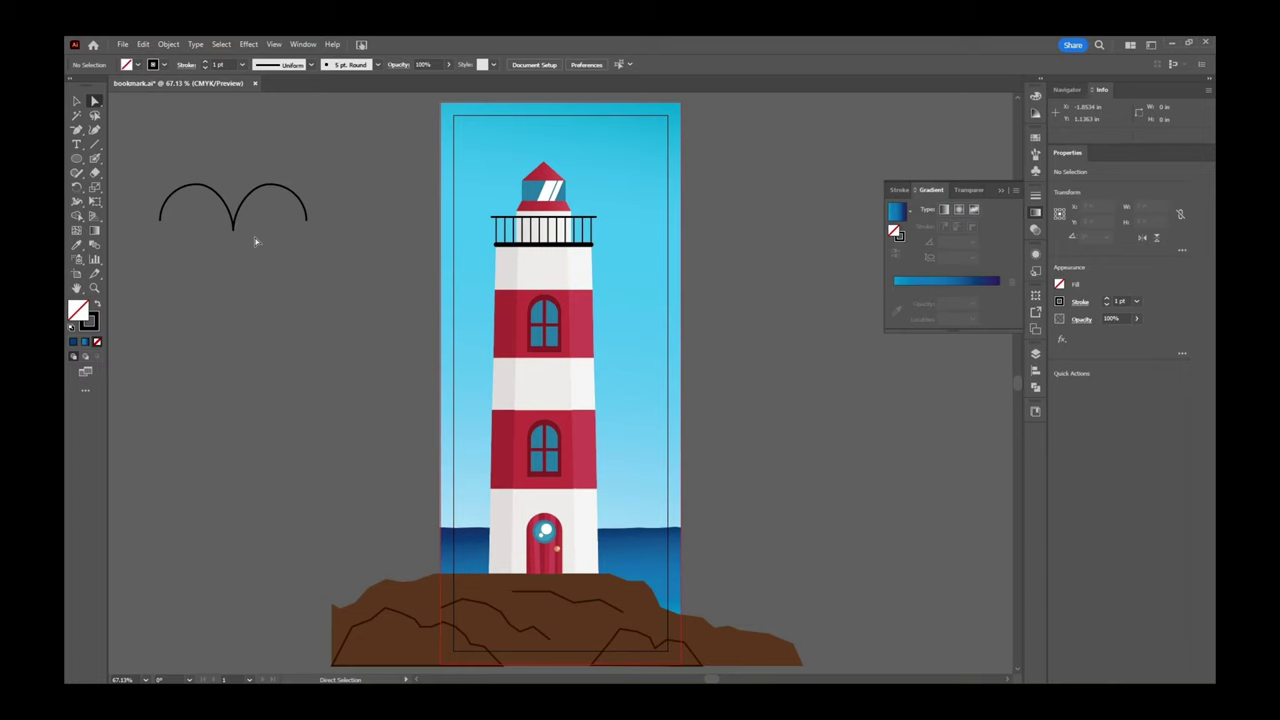
key(v)
drag(208, 251, 327, 140)
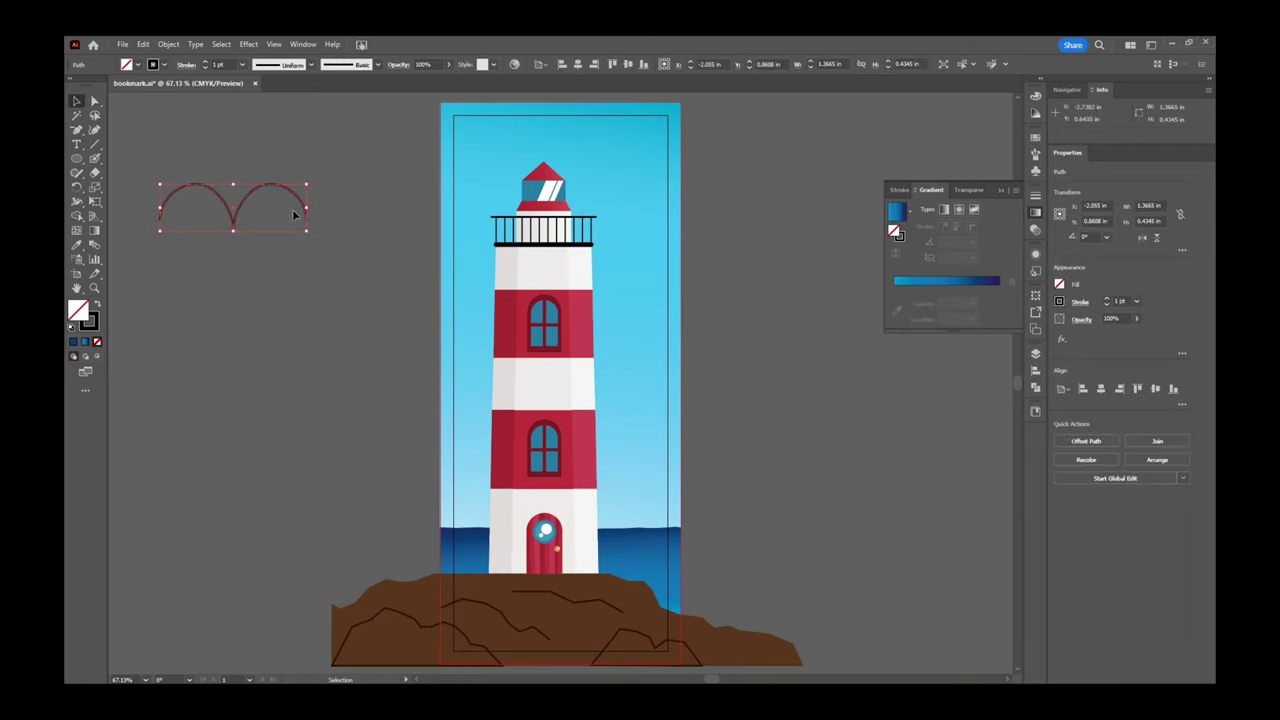
click(187, 66)
click(124, 95)
click(249, 148)
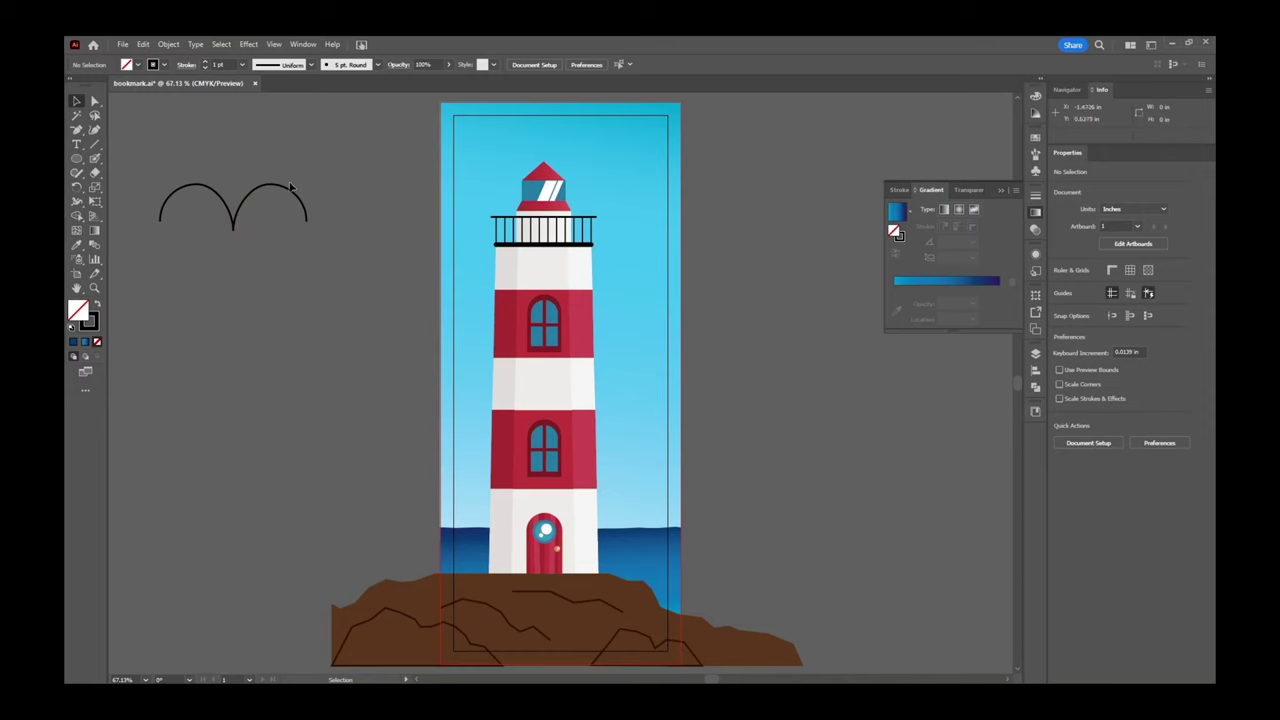
Use the Width tool to thicken the bird's stroke to about 0.1 in at both arc tops and taper its outer ends to points.
click(78, 203)
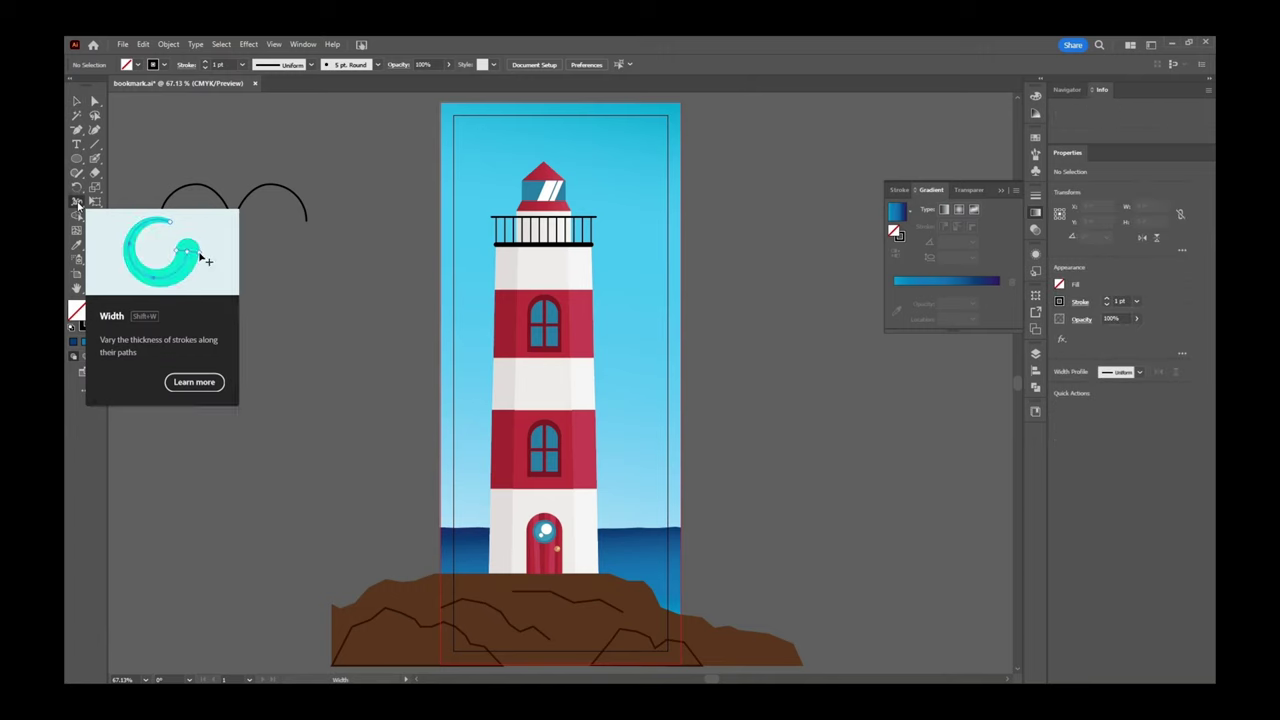
click(78, 203)
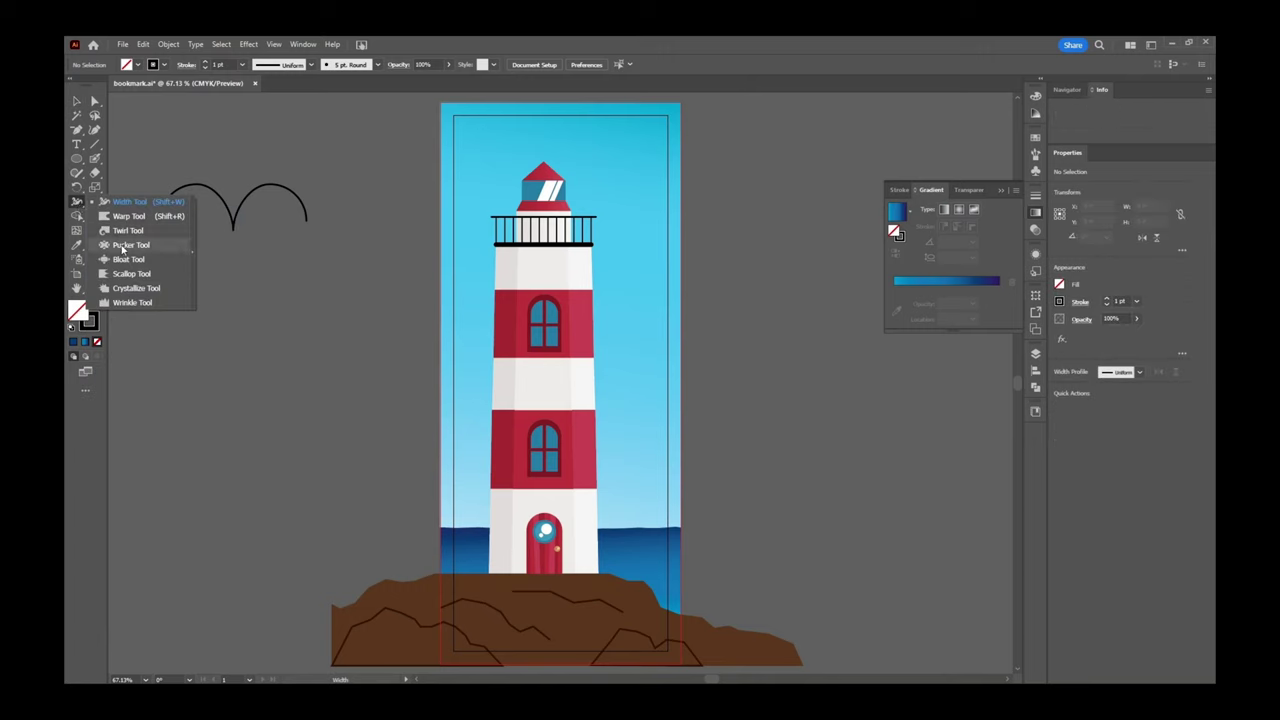
click(122, 203)
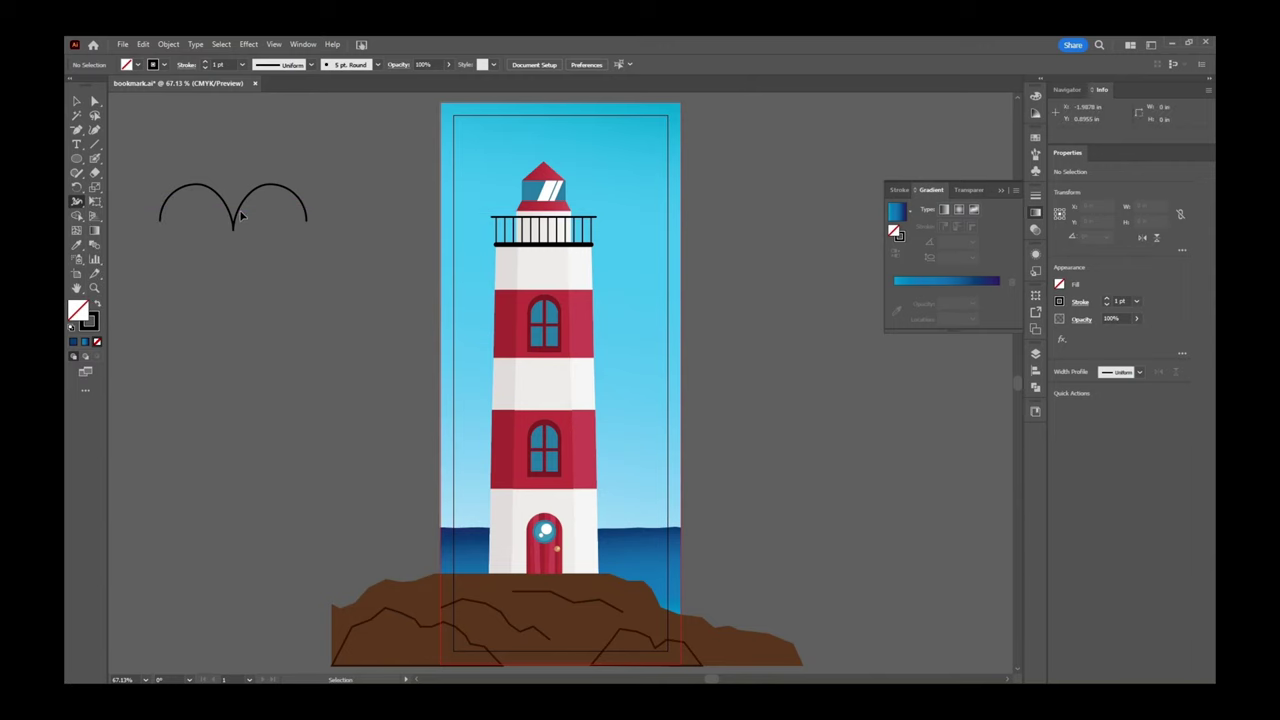
key(ctrl+equal)
key(ctrl+equal)
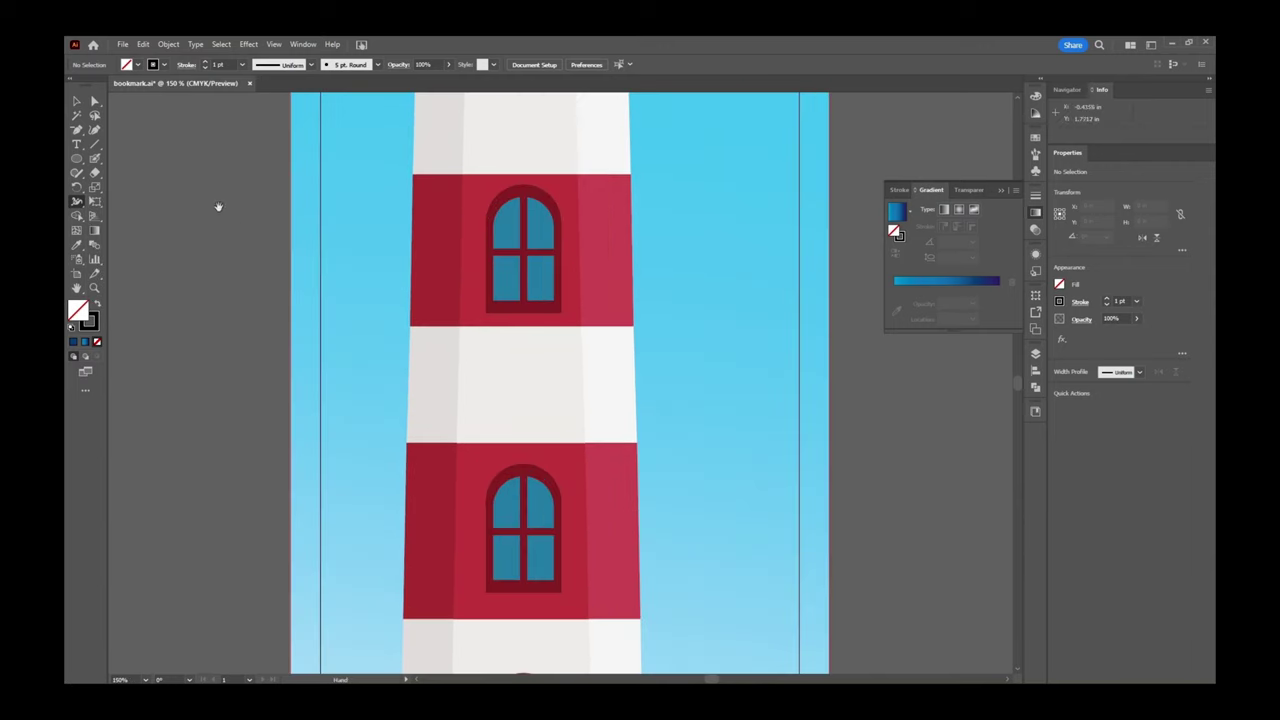
drag(217, 206, 497, 363)
drag(186, 121, 400, 284)
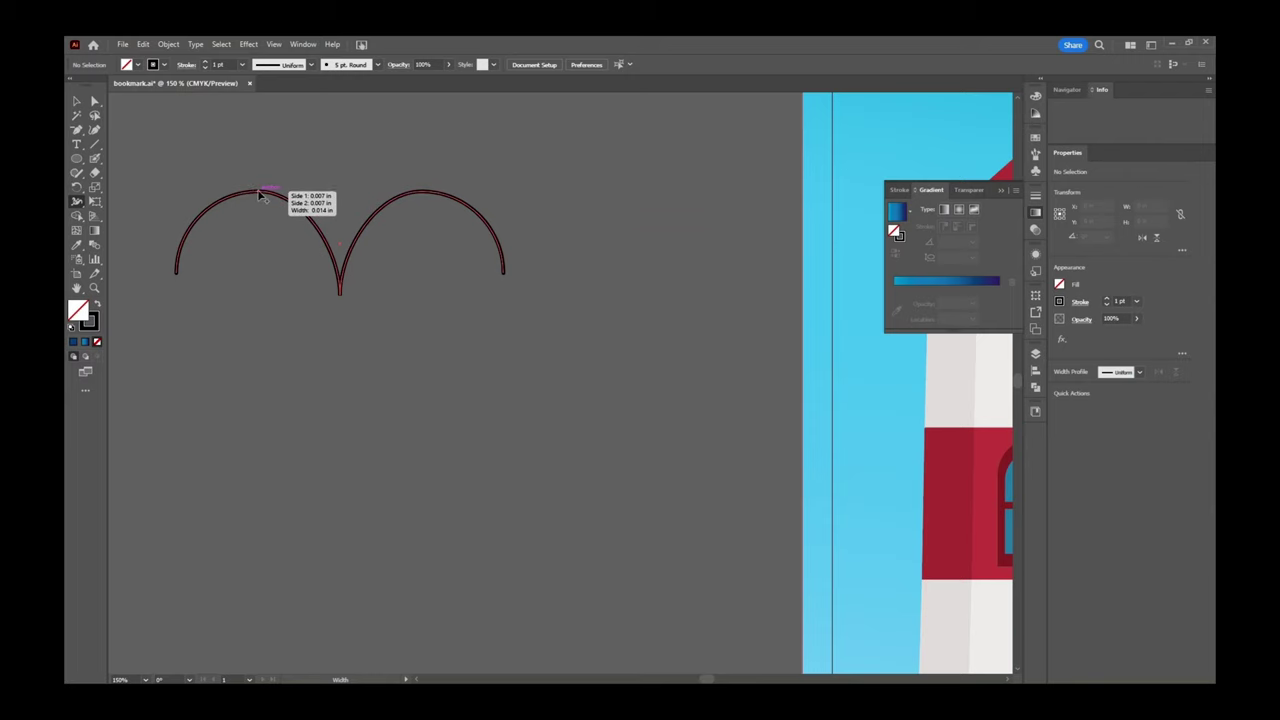
drag(259, 195, 260, 186)
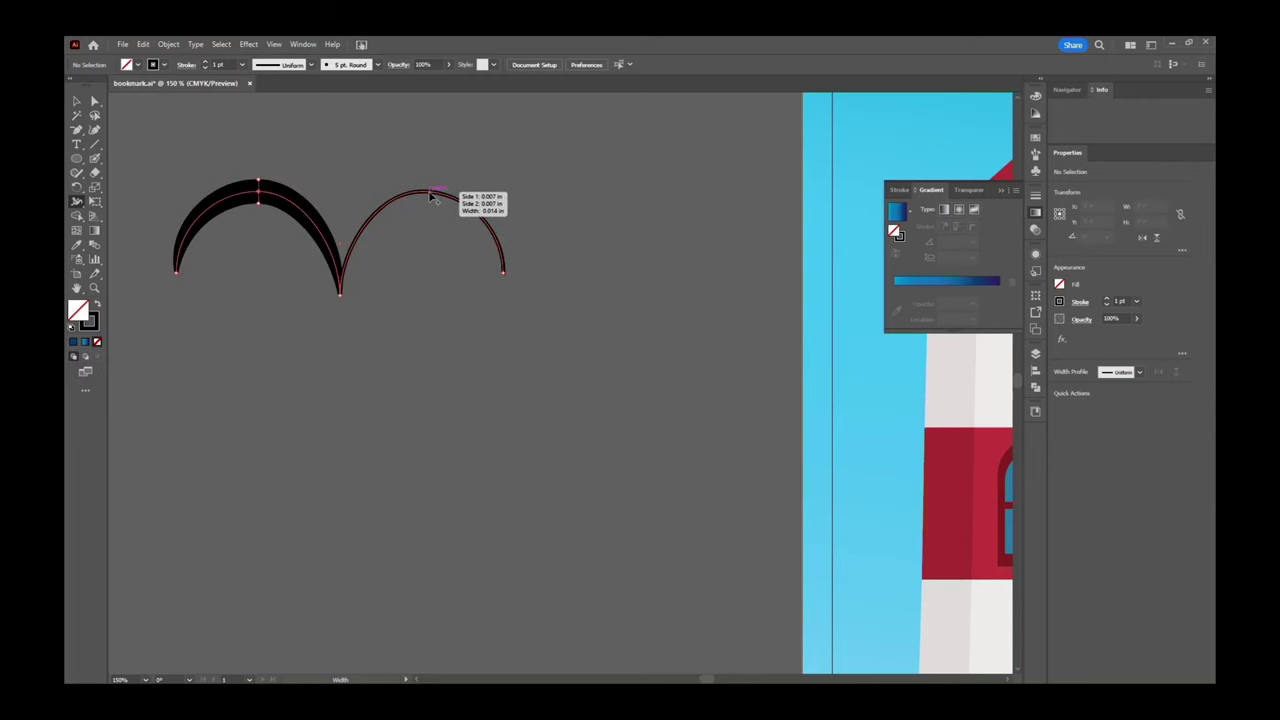
drag(425, 196, 421, 183)
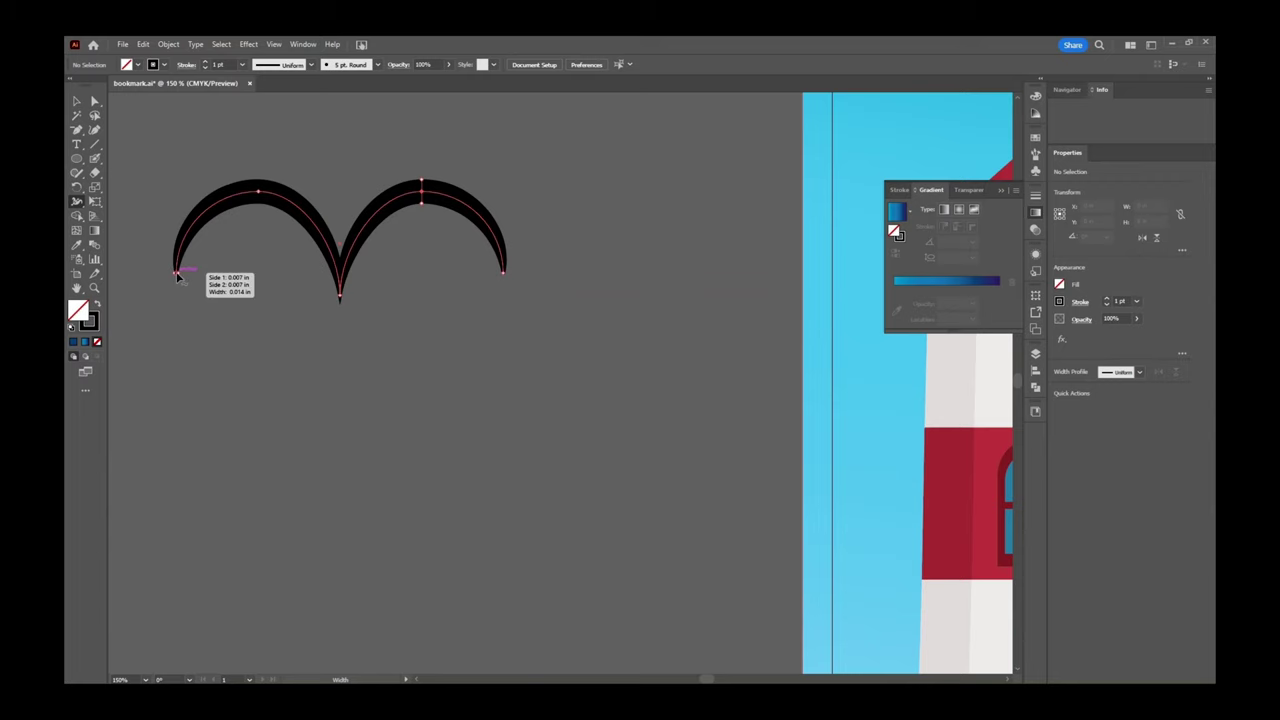
drag(177, 277, 177, 280)
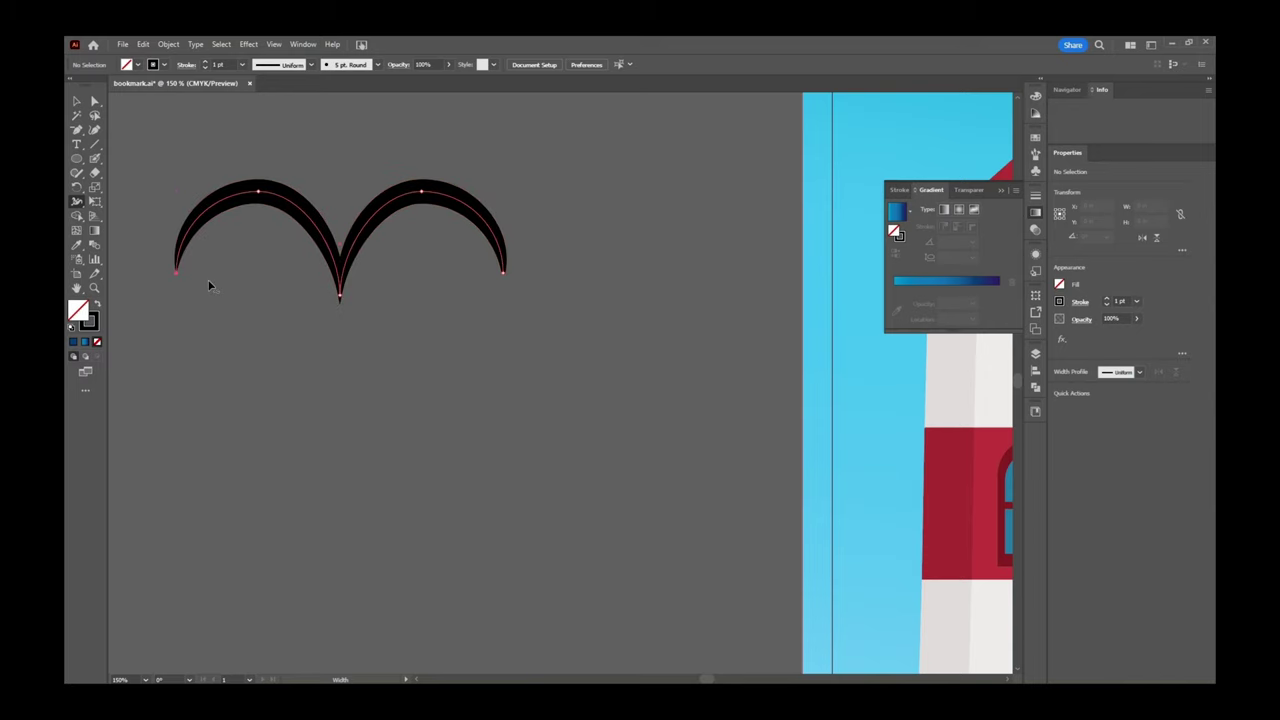
drag(505, 278, 505, 282)
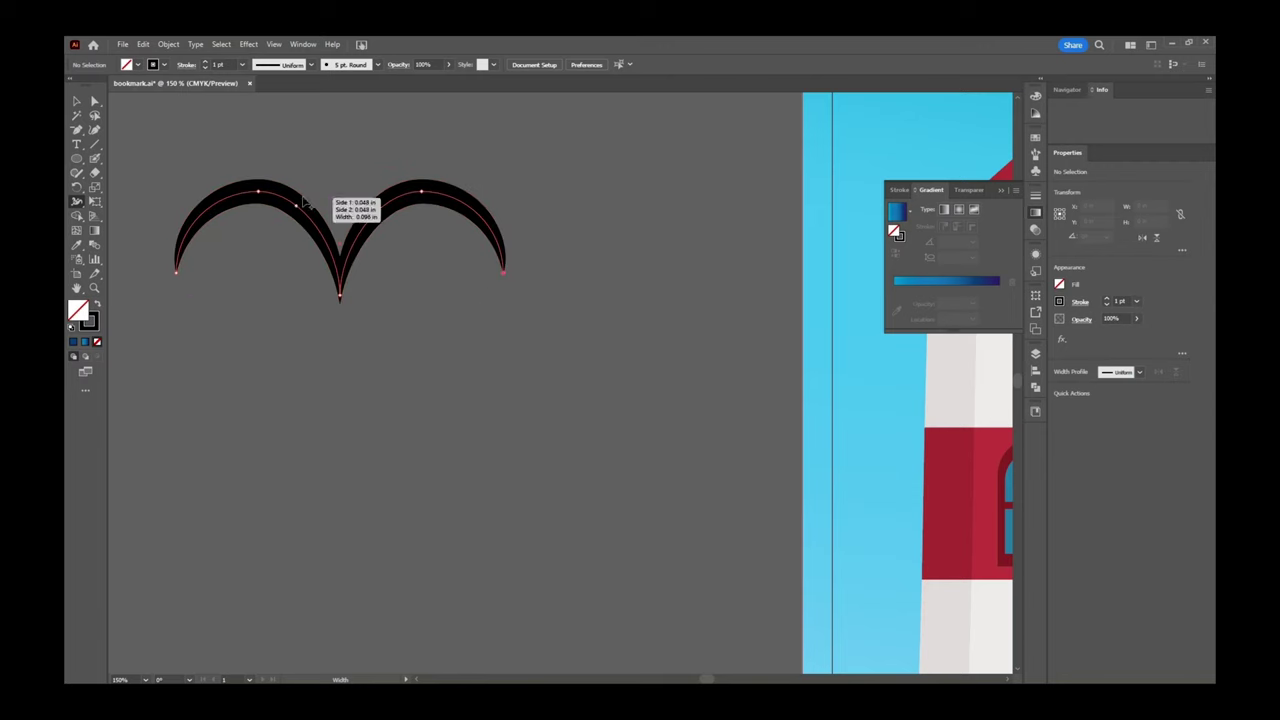
Try flaring the stroke with extra width points on the descending slopes of both arcs, and undo both changes.
drag(474, 210, 508, 176)
drag(298, 205, 318, 179)
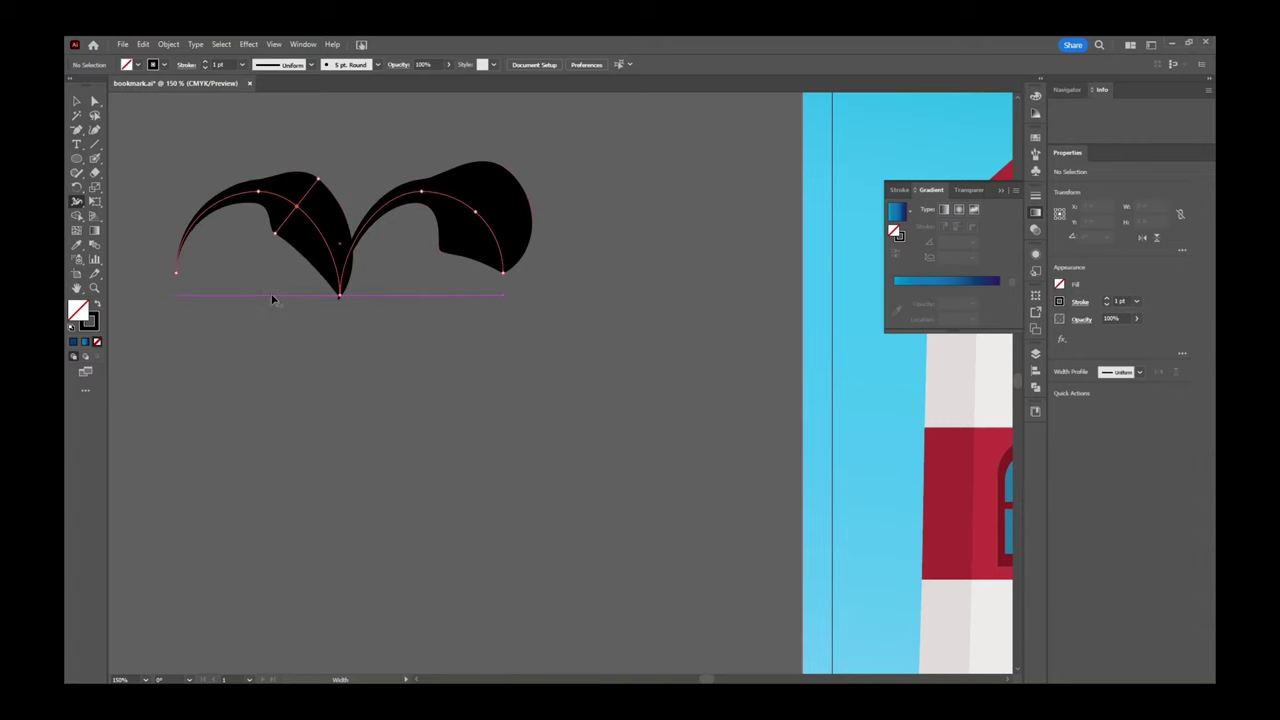
key(ctrl+z)
key(ctrl+z)
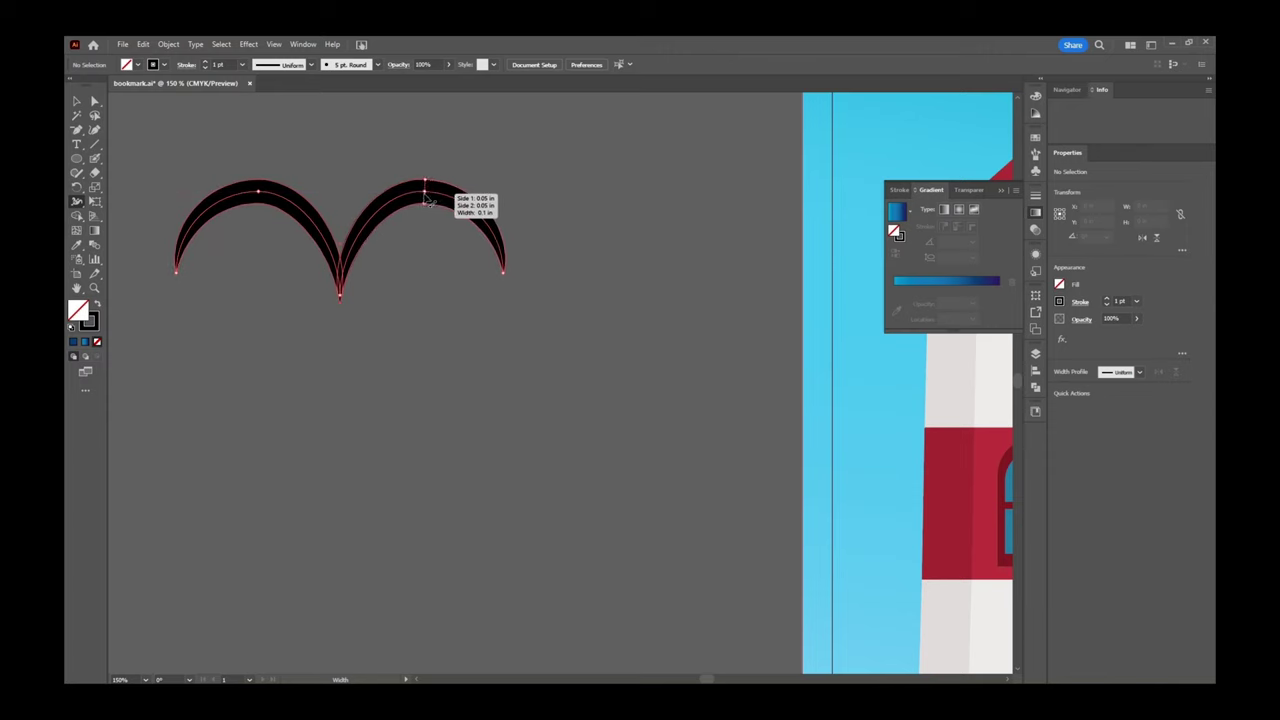
Thicken the stroke slightly more at the tops of both wings with the Width tool.
drag(426, 185, 431, 185)
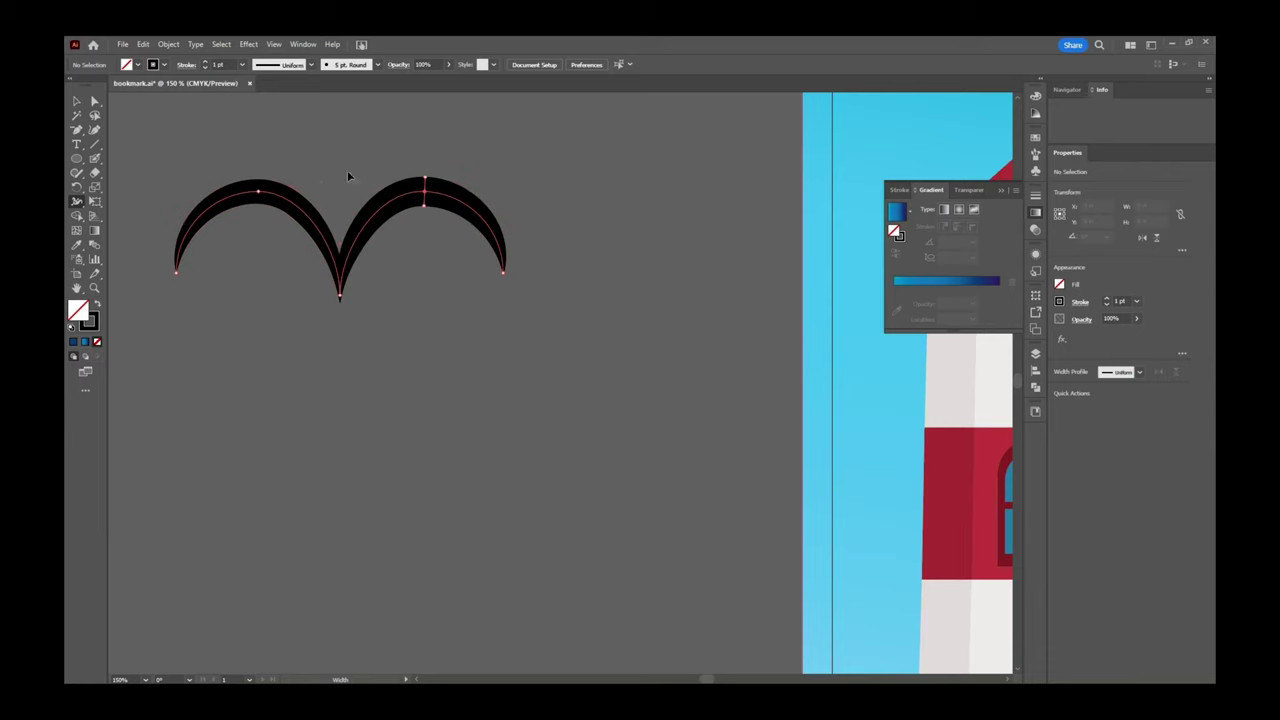
drag(262, 184, 266, 179)
click(78, 101)
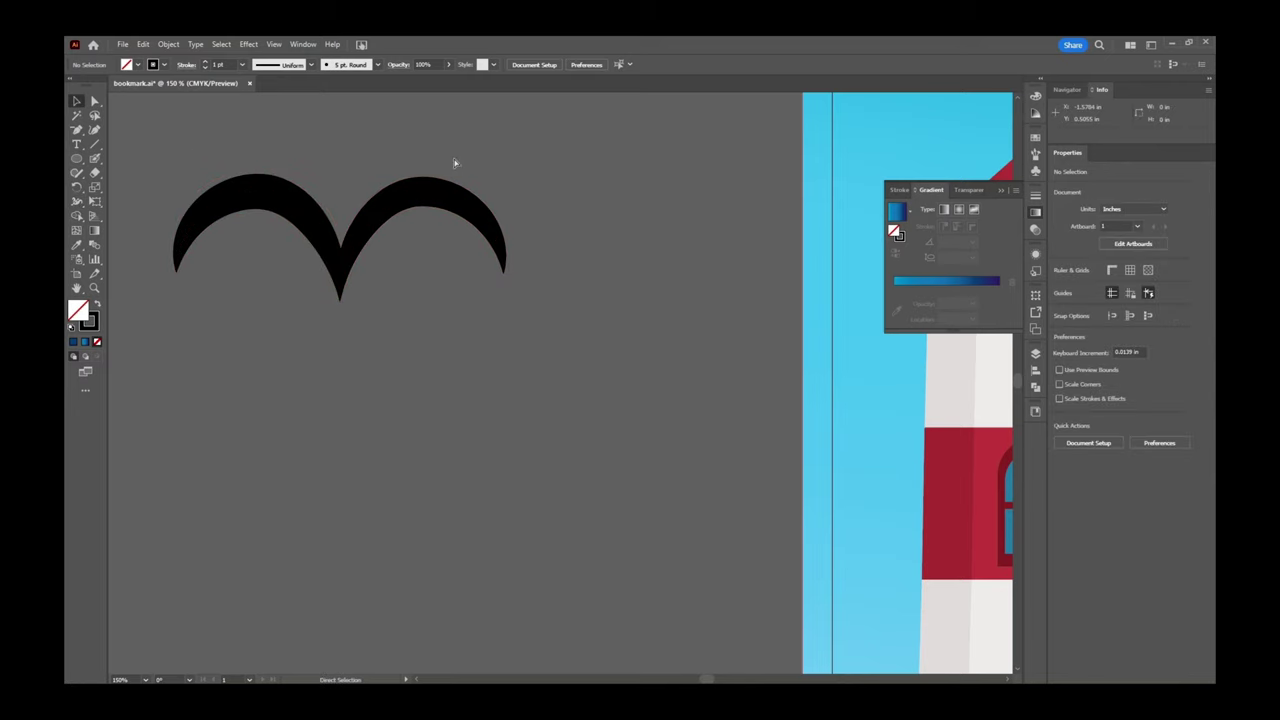
Color the bird's stroke white and move the bird onto the sky above the lighthouse roof.
key(ctrl+minus)
key(ctrl+minus)
click(460, 335)
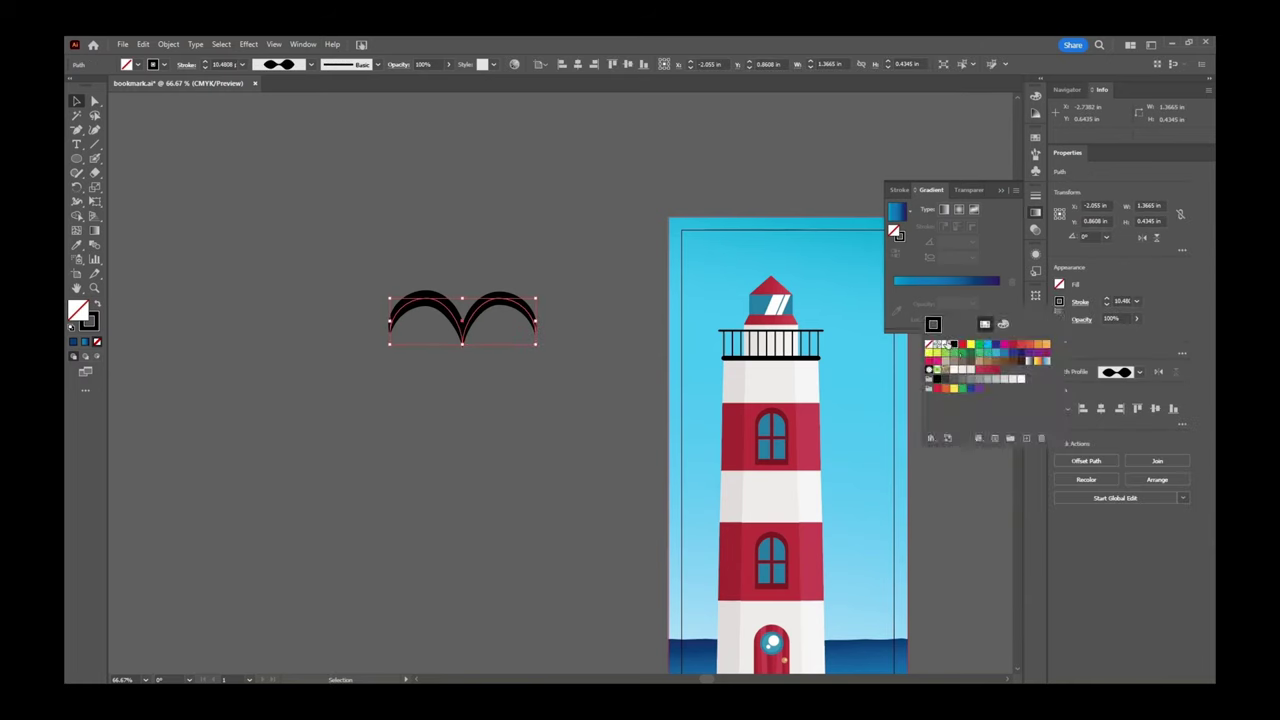
click(944, 344)
click(557, 446)
drag(557, 446, 280, 434)
drag(204, 340, 484, 287)
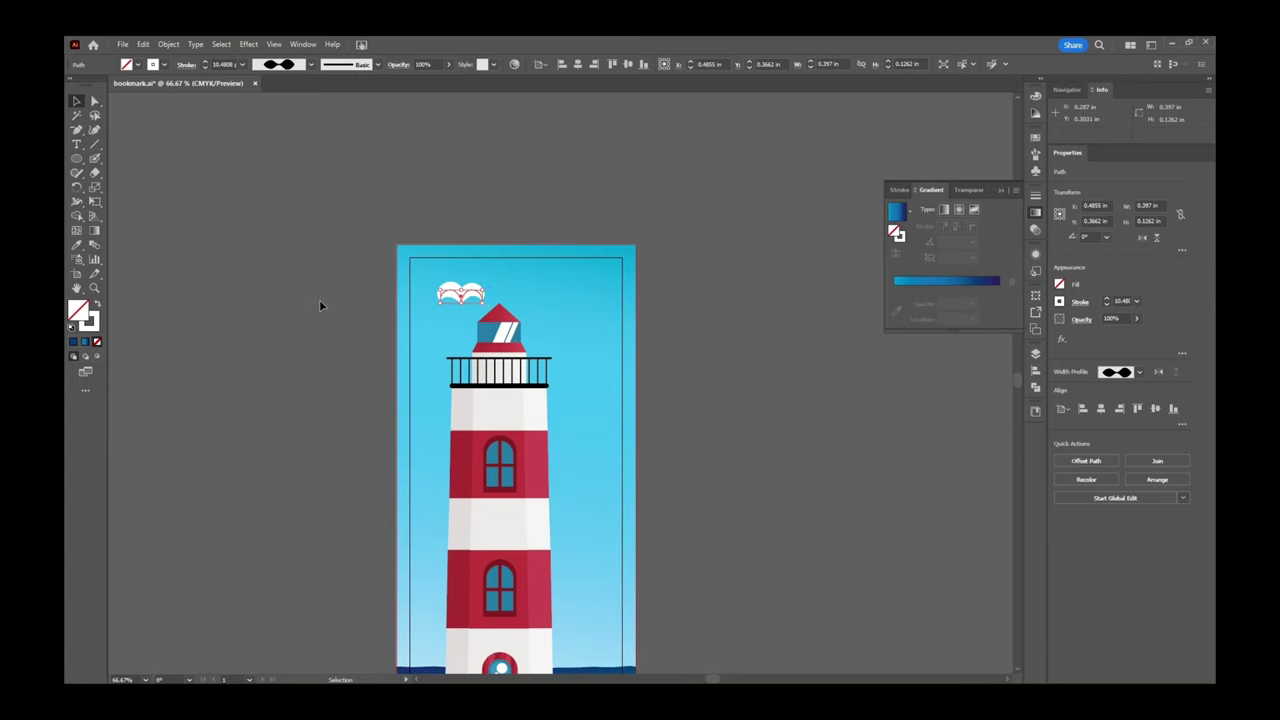
Undo the bird's last resize and enable Scale Strokes & Effects in its transform options.
click(281, 316)
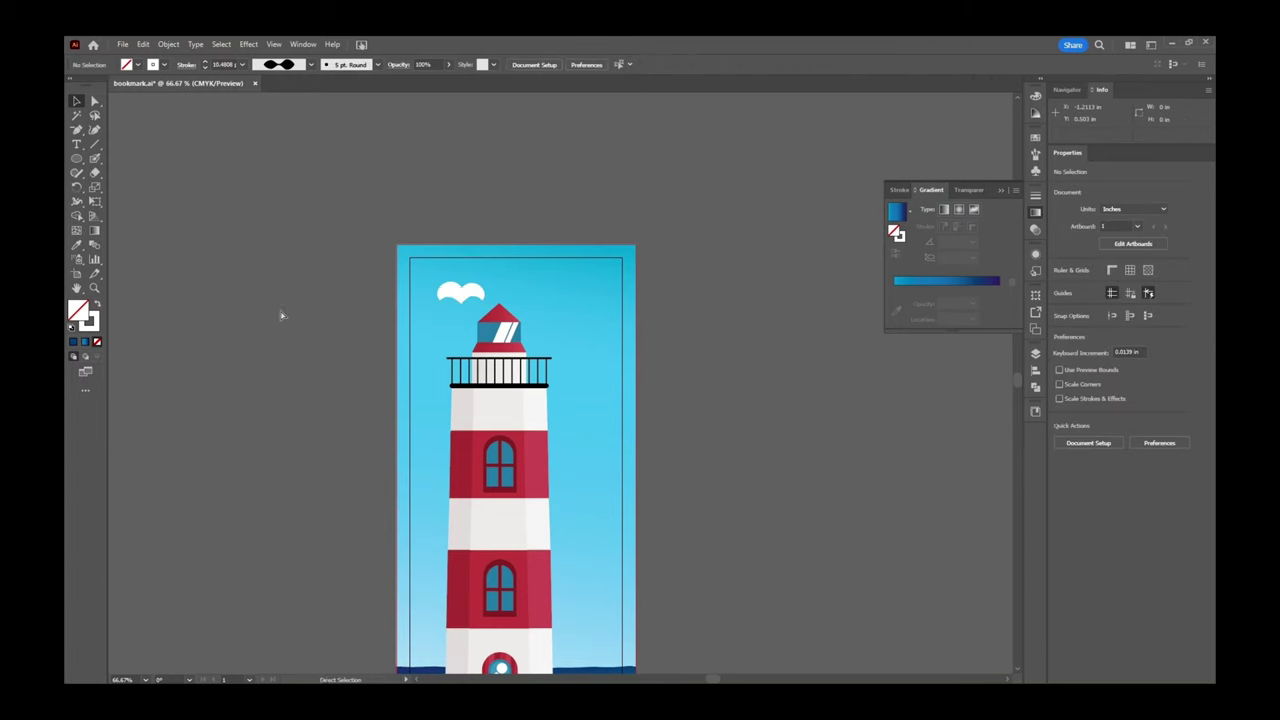
key(ctrl+z)
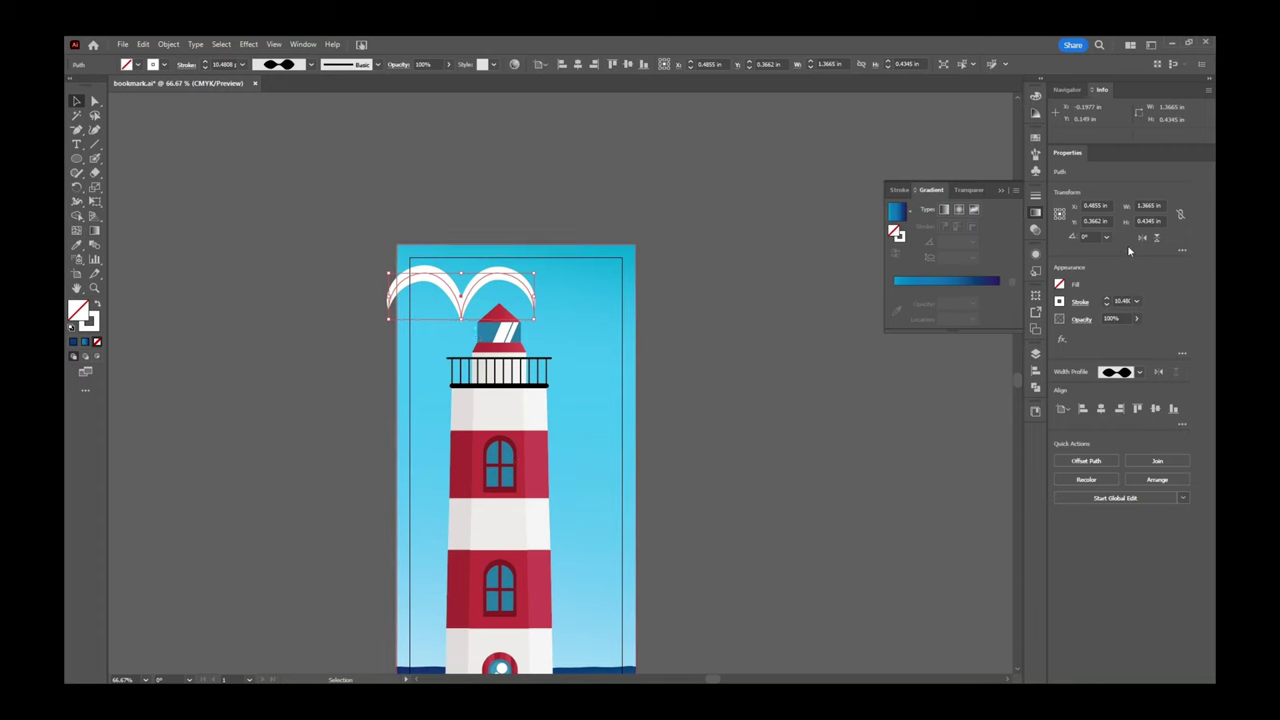
click(1182, 251)
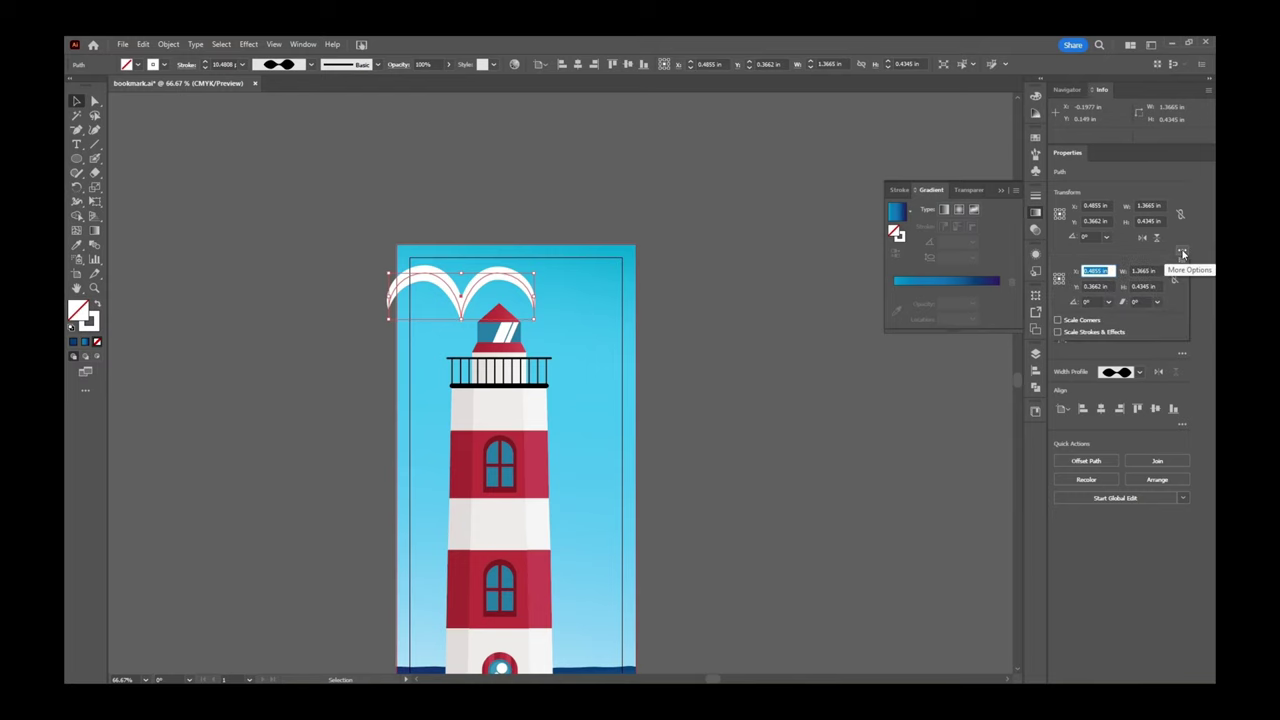
click(1058, 332)
click(700, 246)
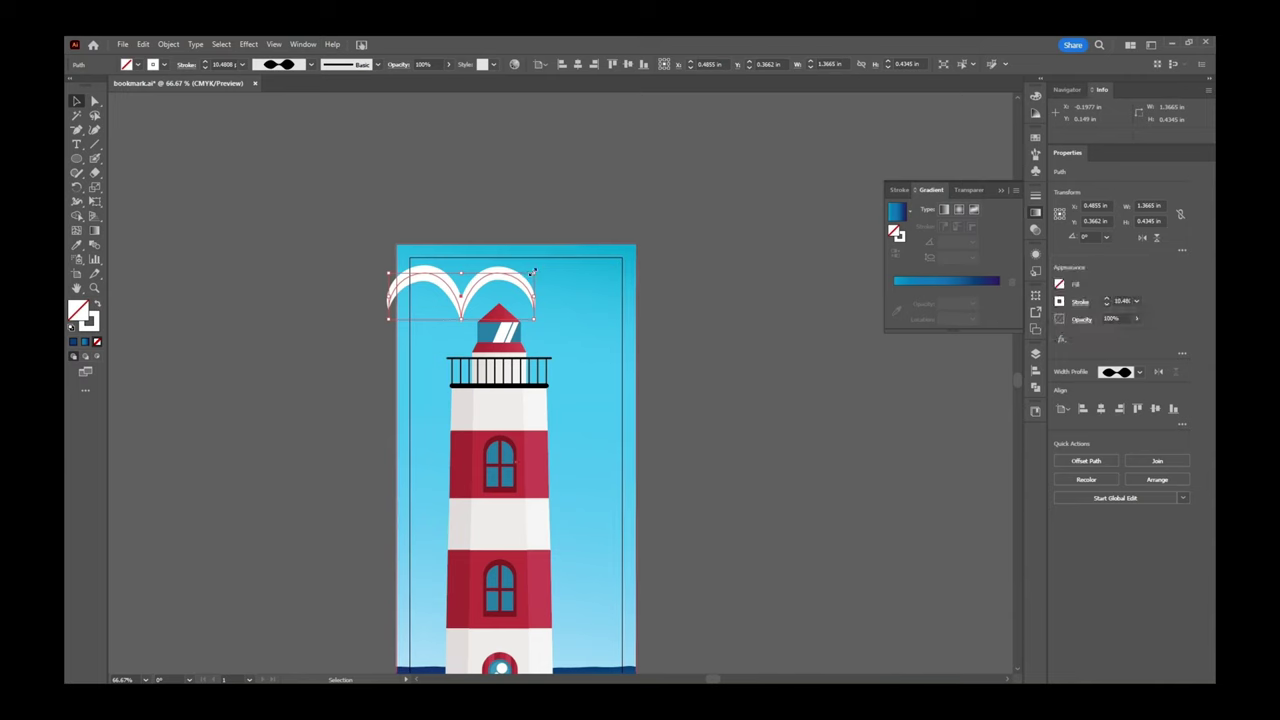
Scale the bird down to about 0.4 in wide and tilt it about 16° in the sky left of the lighthouse roof.
drag(535, 271, 484, 289)
key(ctrl+equal)
key(ctrl+equal)
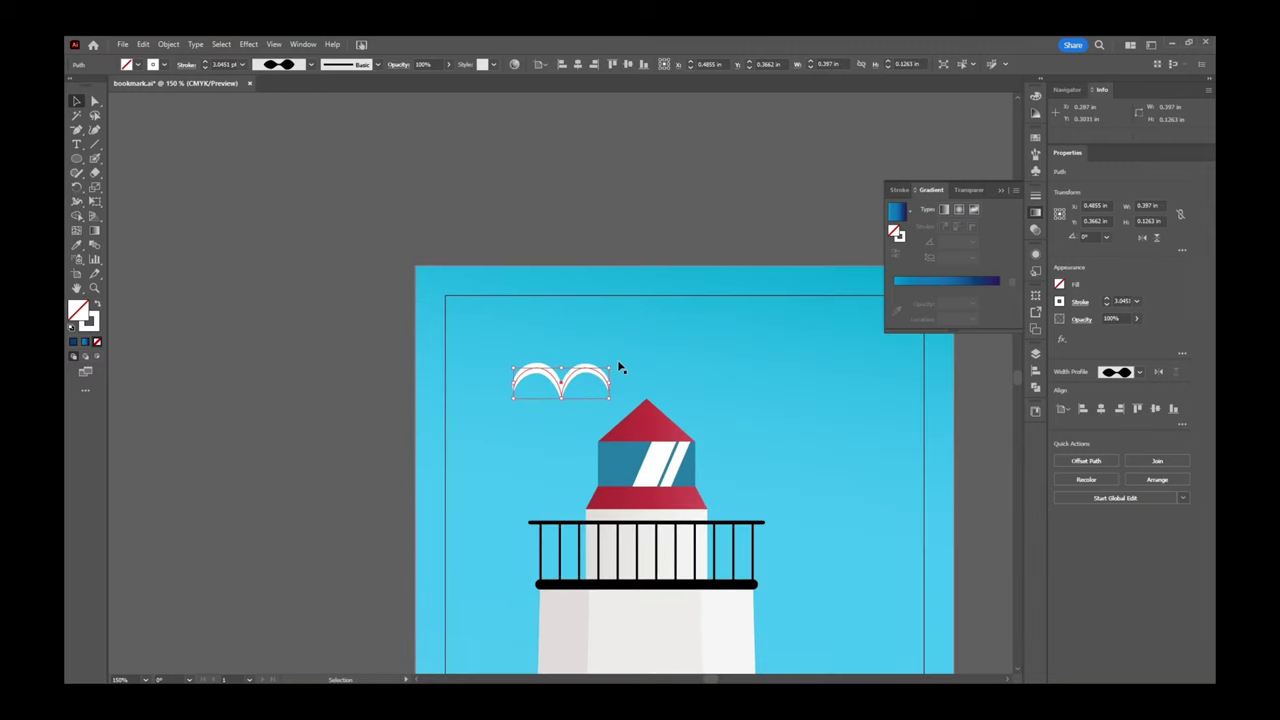
drag(627, 420, 546, 360)
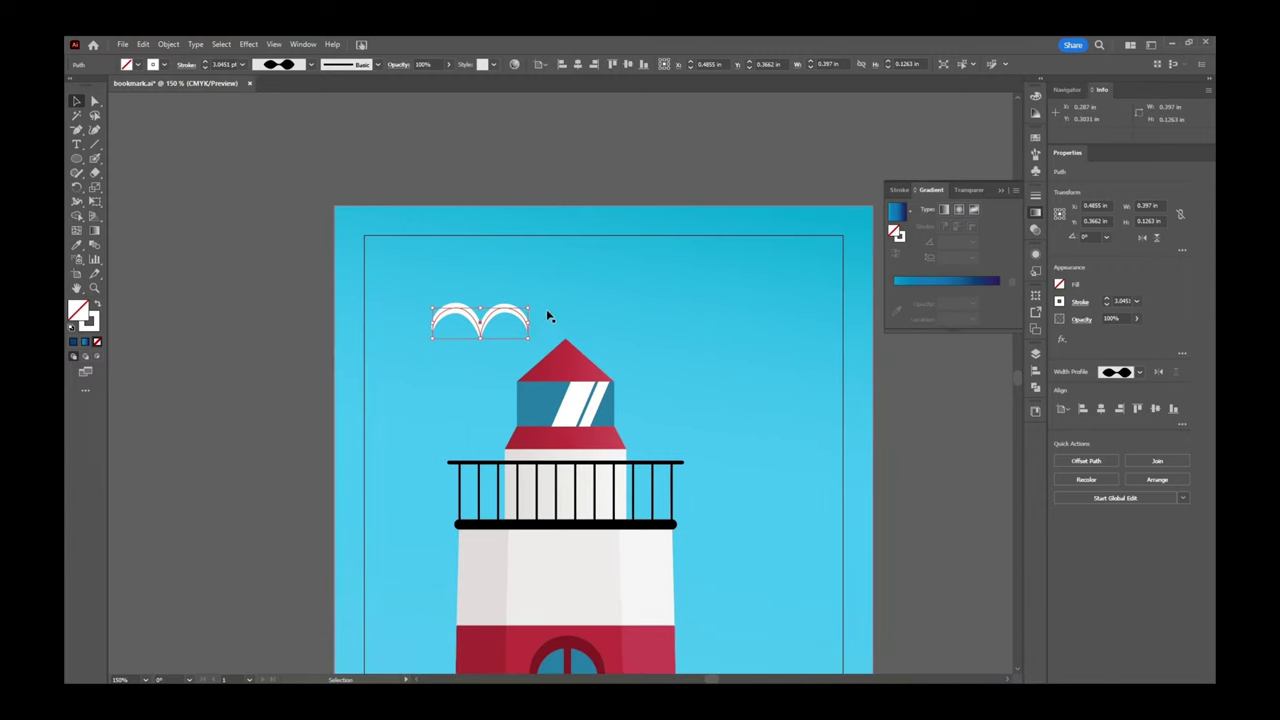
drag(532, 302, 478, 290)
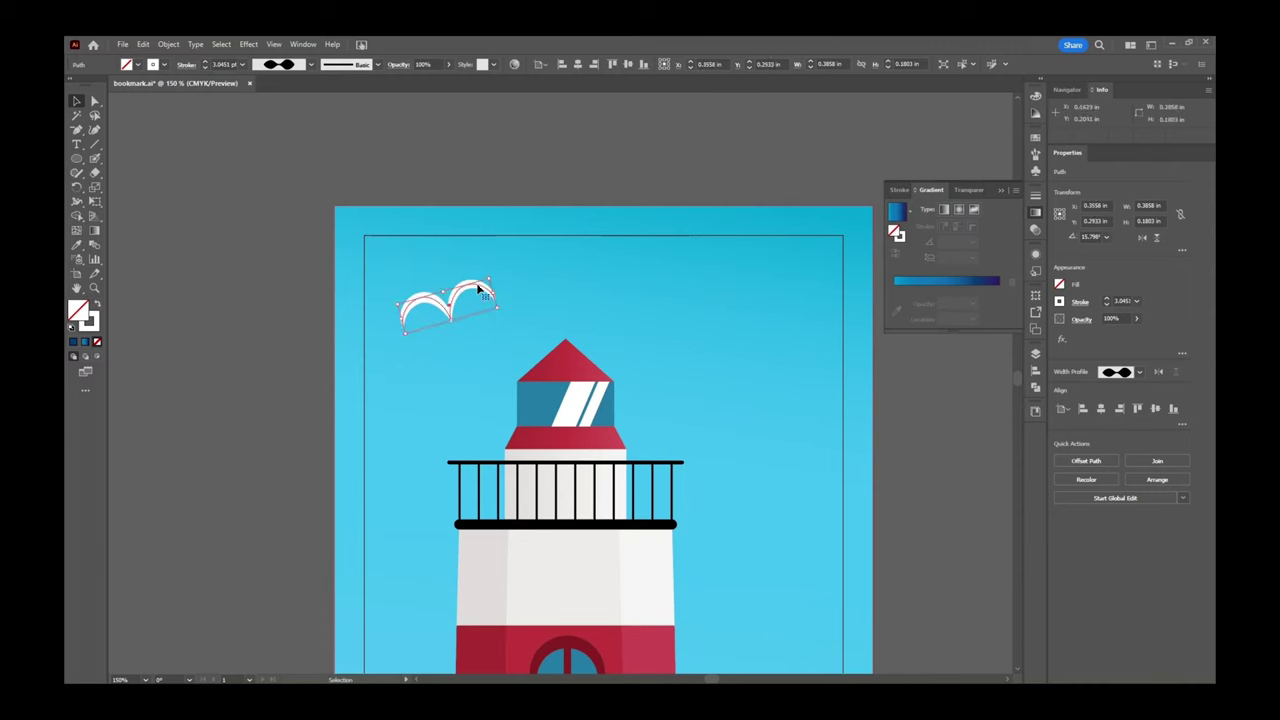
Duplicate the bird into three smaller copies at varied sizes and angles right of the roof, the upper one about 0.17 in wide.
drag(572, 373, 476, 308)
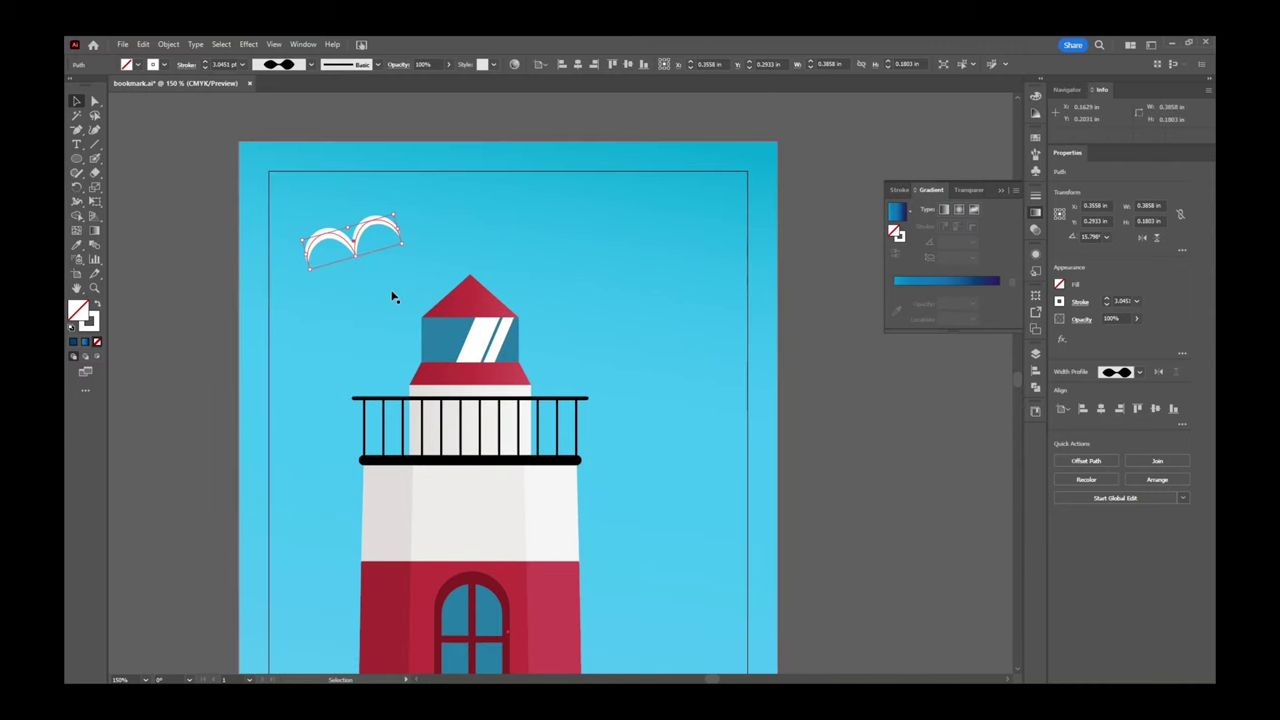
drag(364, 230, 614, 258)
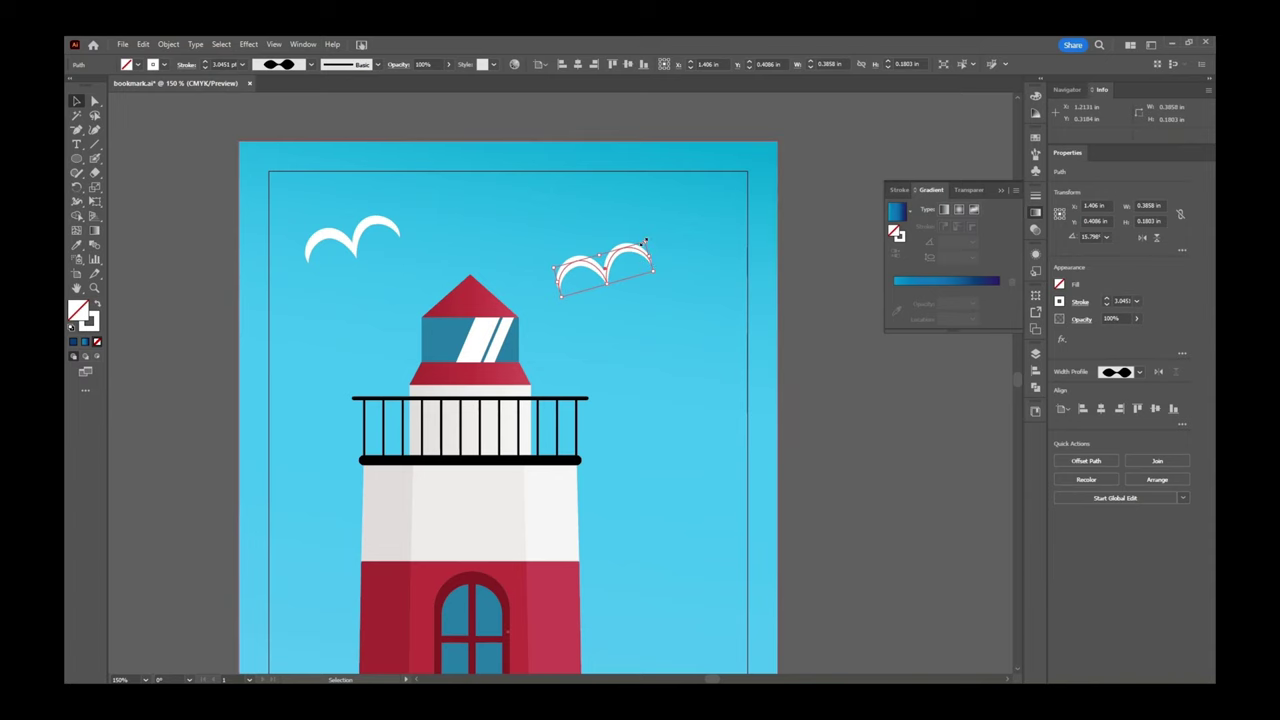
mouse_move(645, 241)
mouse_down()
mouse_move(624, 260)
mouse_move(692, 280)
mouse_move(683, 263)
mouse_move(688, 287)
mouse_move(640, 330)
mouse_up()
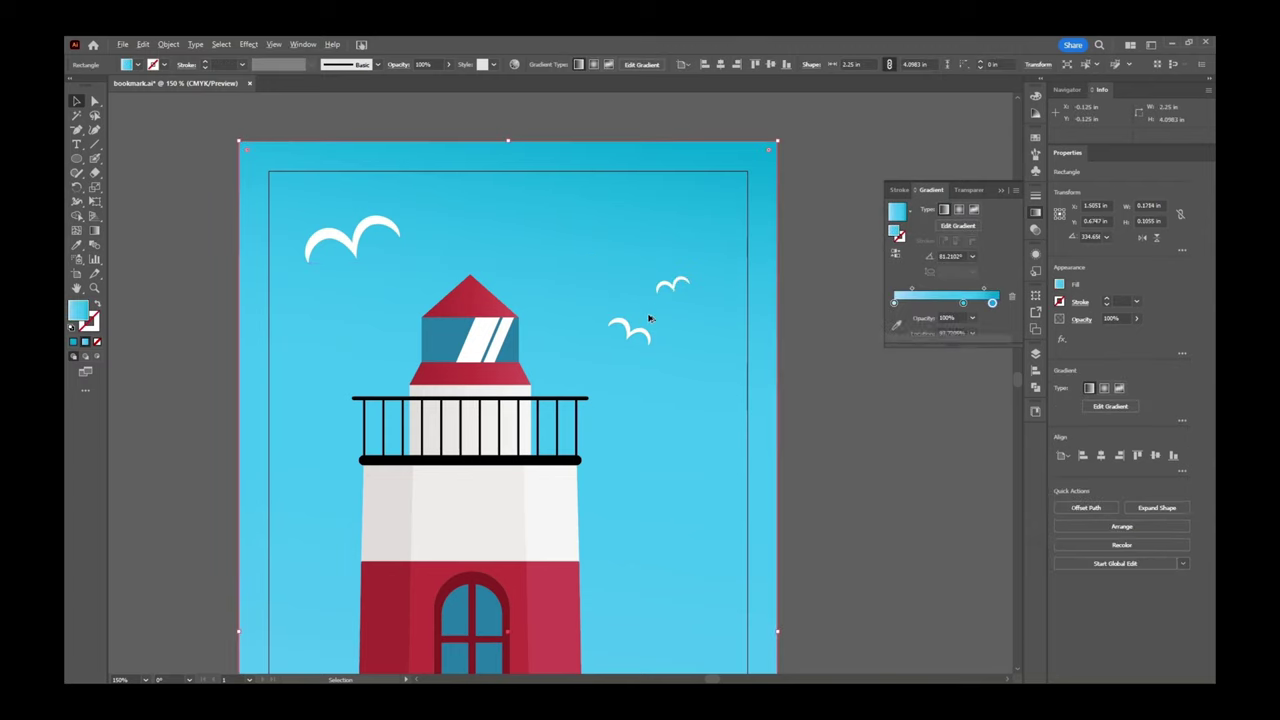
key(ctrl+z)
drag(612, 279, 680, 300)
double_click(606, 268)
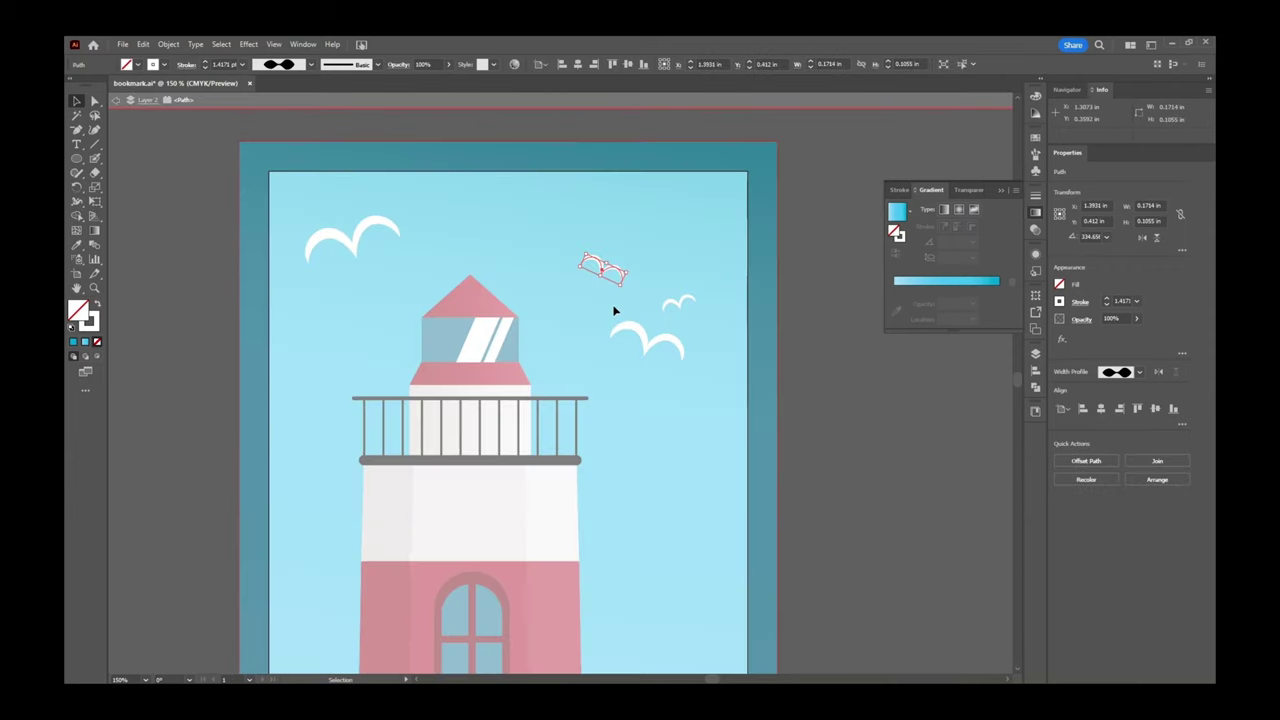
click(115, 101)
Select the three small birds together and shift them slightly within the sky beside the lighthouse's lantern room.
drag(700, 252, 684, 383)
key(ctrl+0)
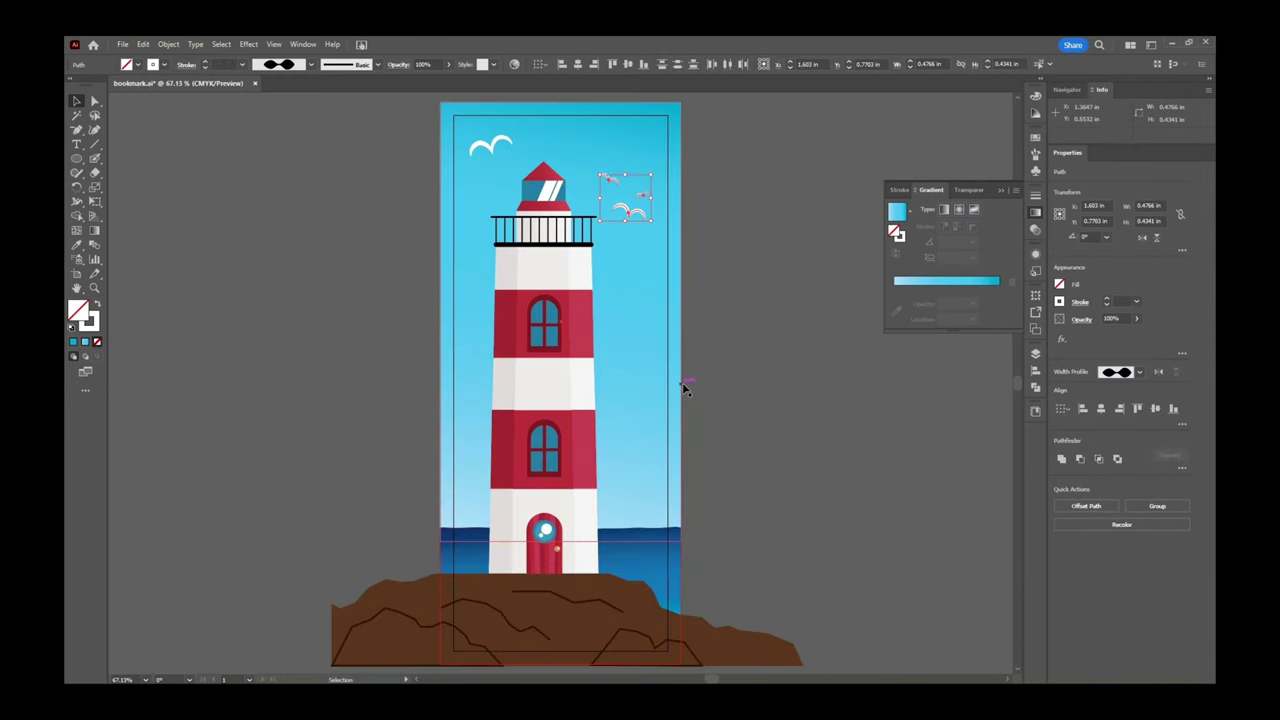
click(765, 233)
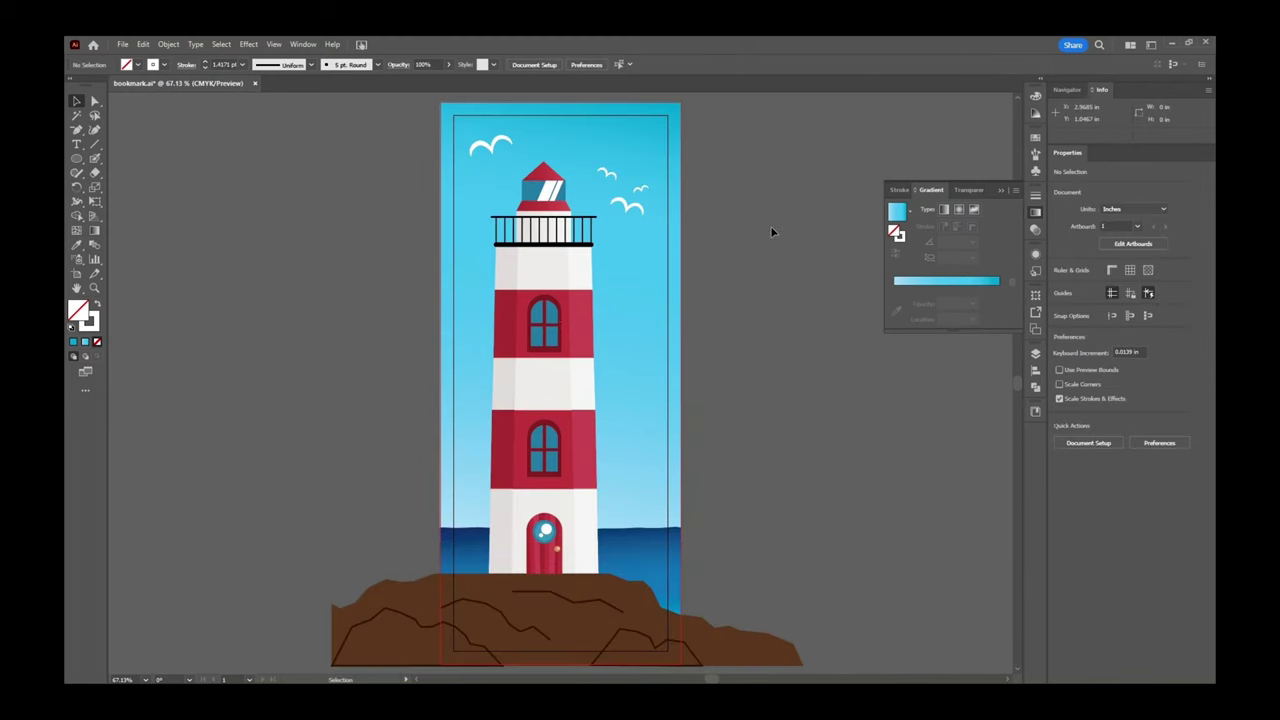
Reflect the three small birds across the vertical axis and move them slightly higher beside the lantern room.
click(634, 202)
shift+click(608, 175)
right_click(624, 198)
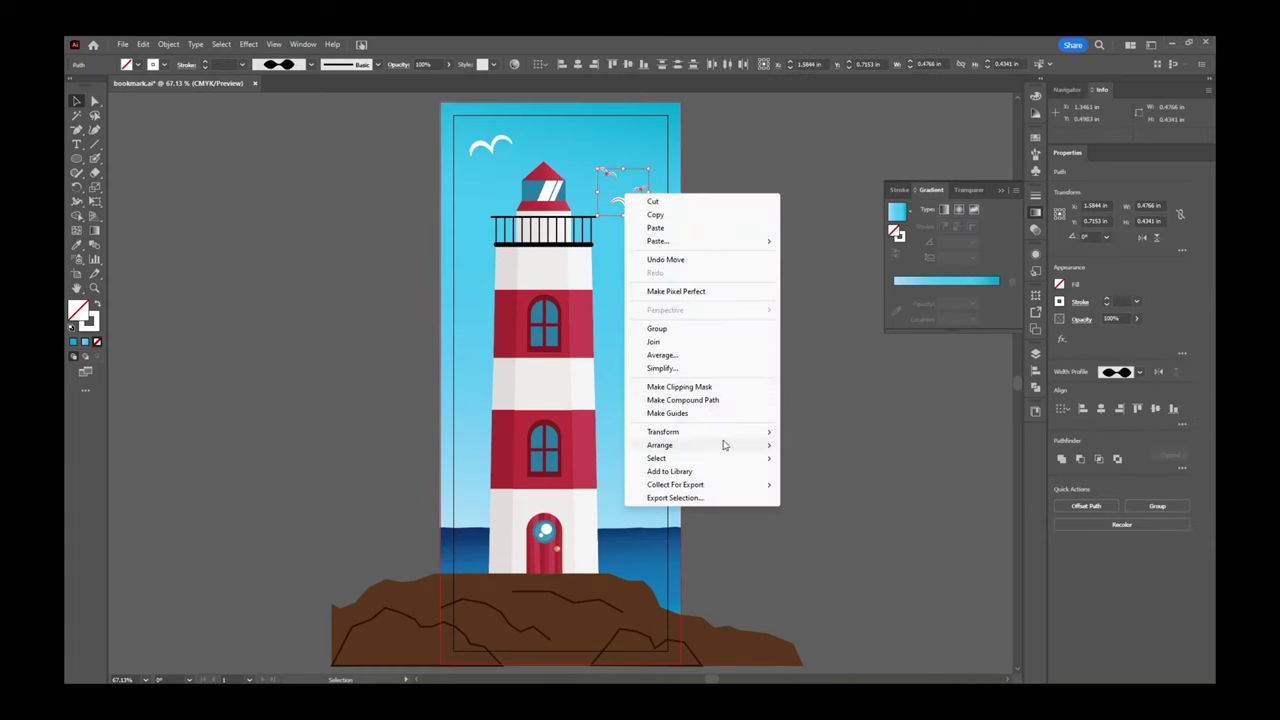
mouse_move(726, 433)
click(812, 479)
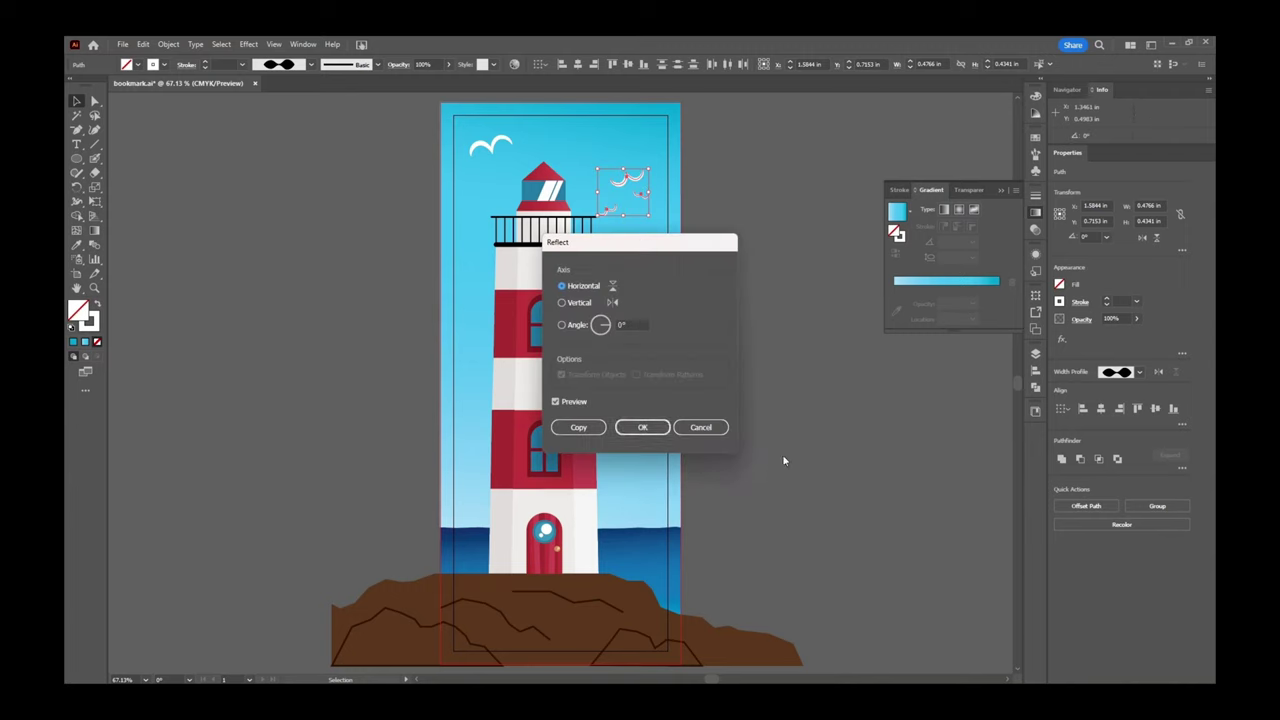
click(565, 302)
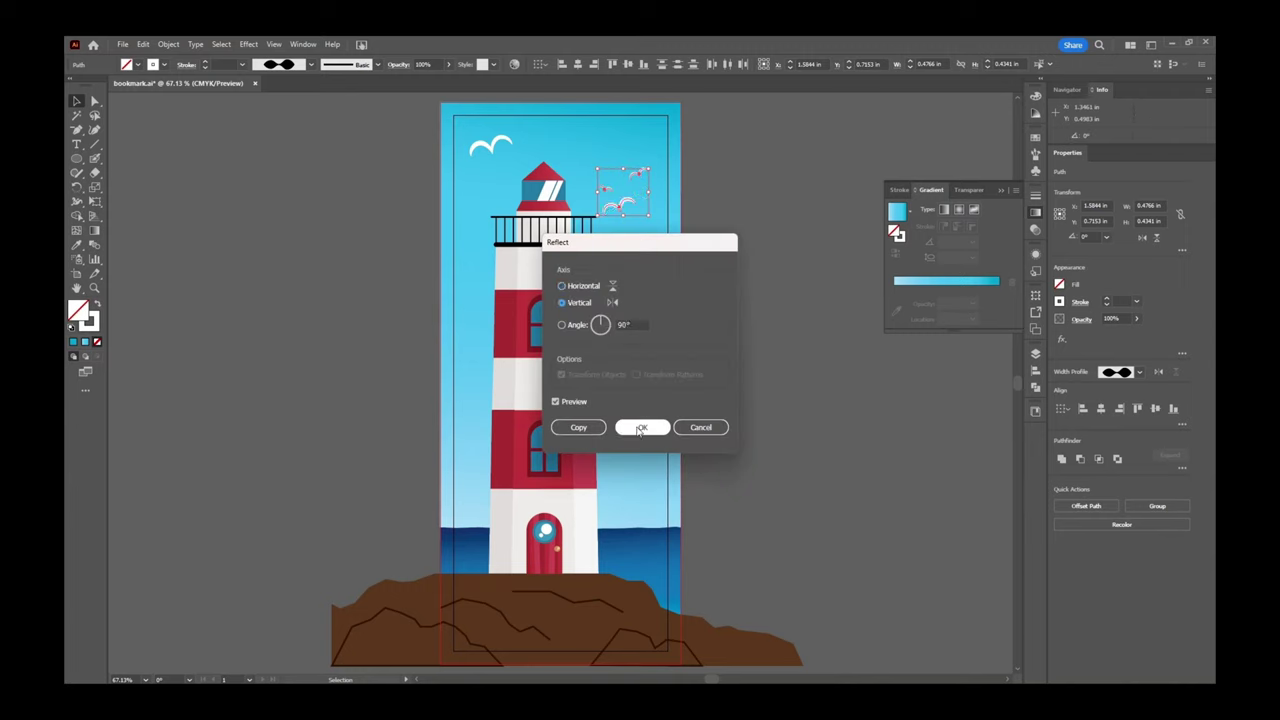
click(642, 427)
drag(627, 205, 627, 186)
click(714, 241)
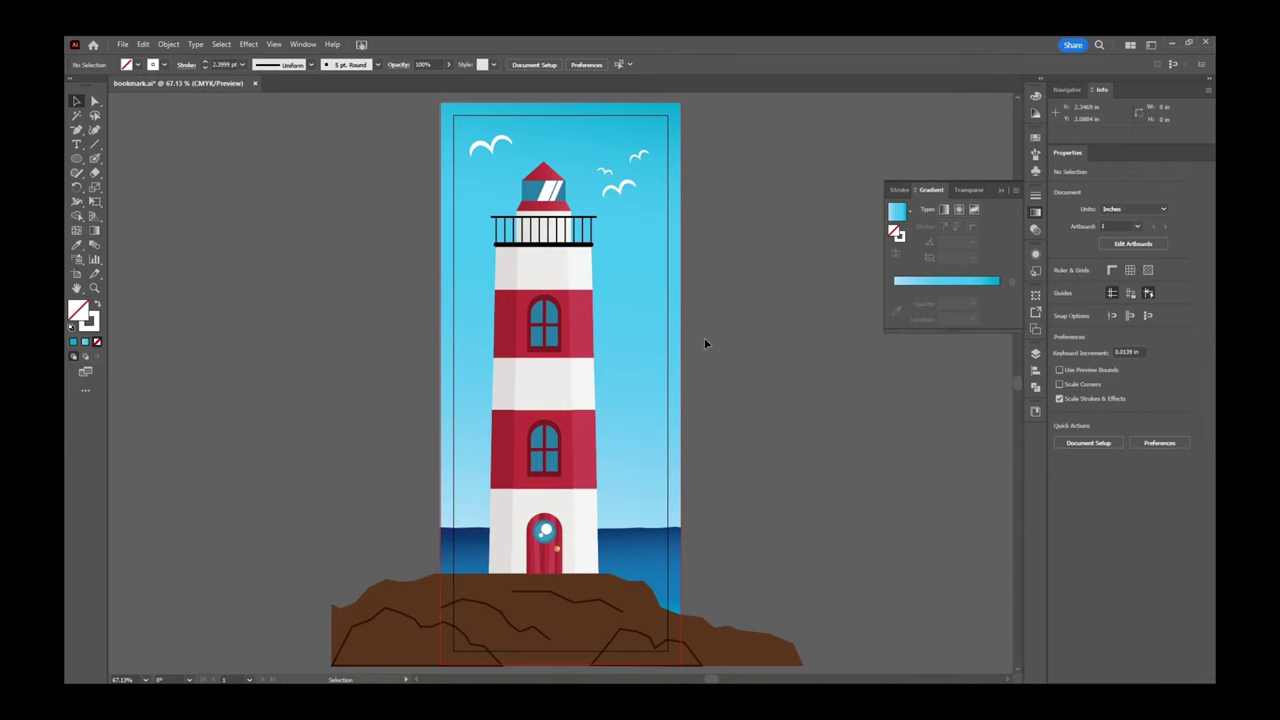
Set up a JPEG export of the artwork as bookmark.jpg using all artboards, and proceed to the JPEG options.
click(122, 45)
mouse_move(240, 307)
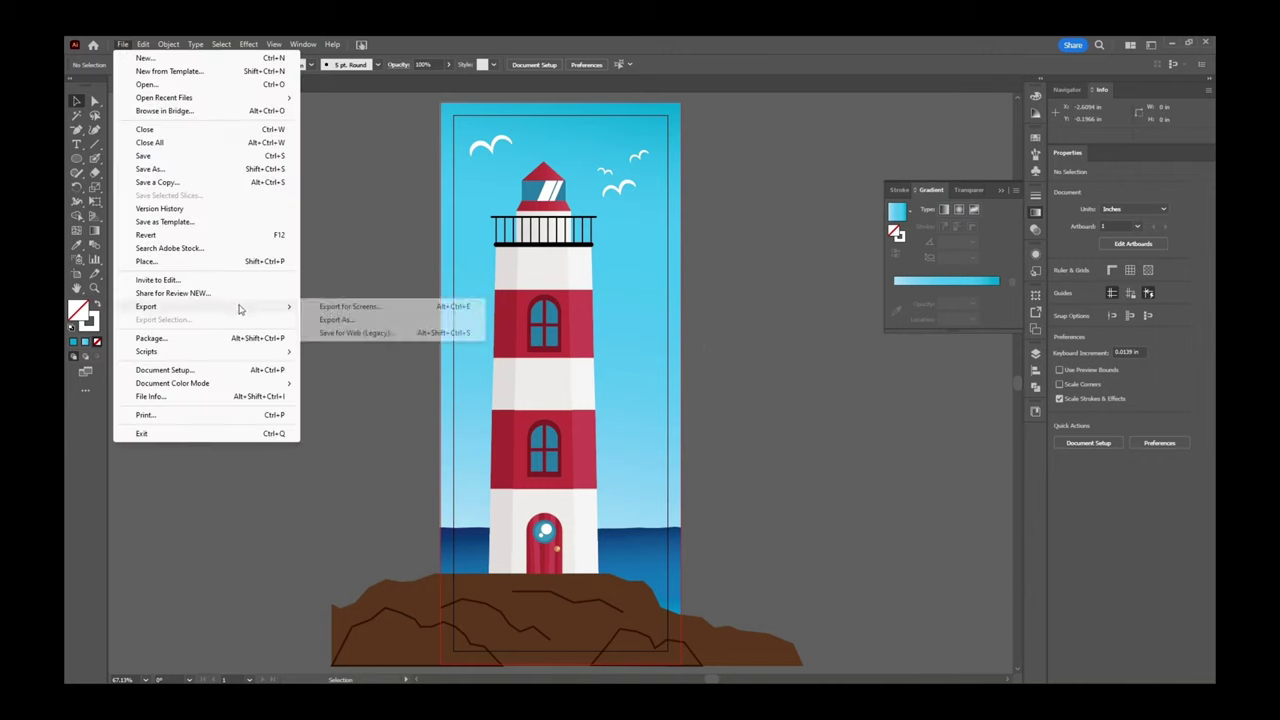
click(337, 320)
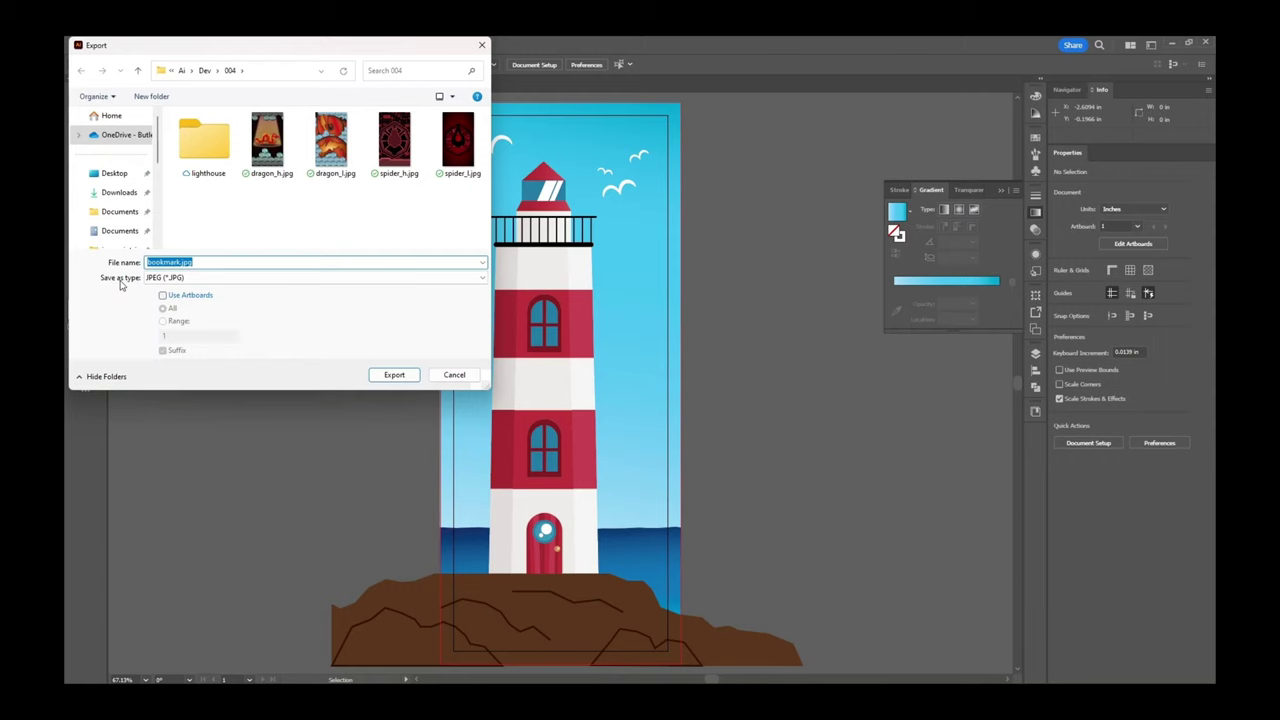
click(178, 279)
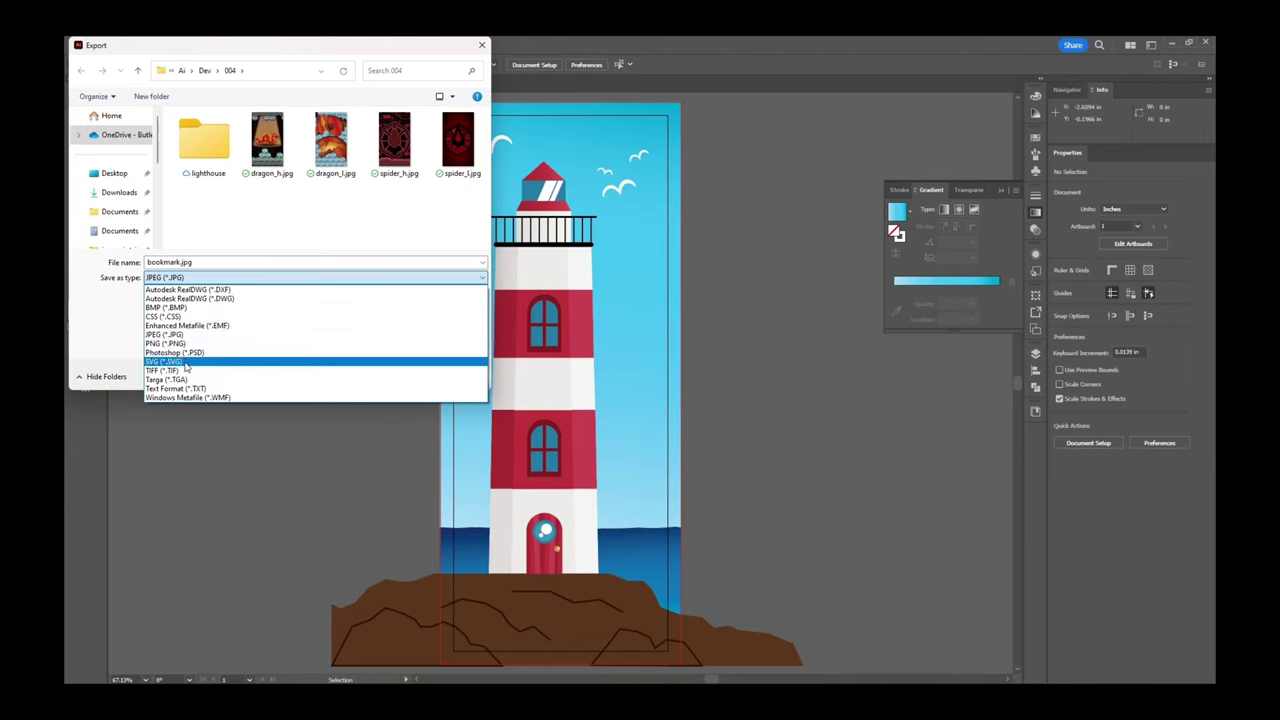
click(122, 317)
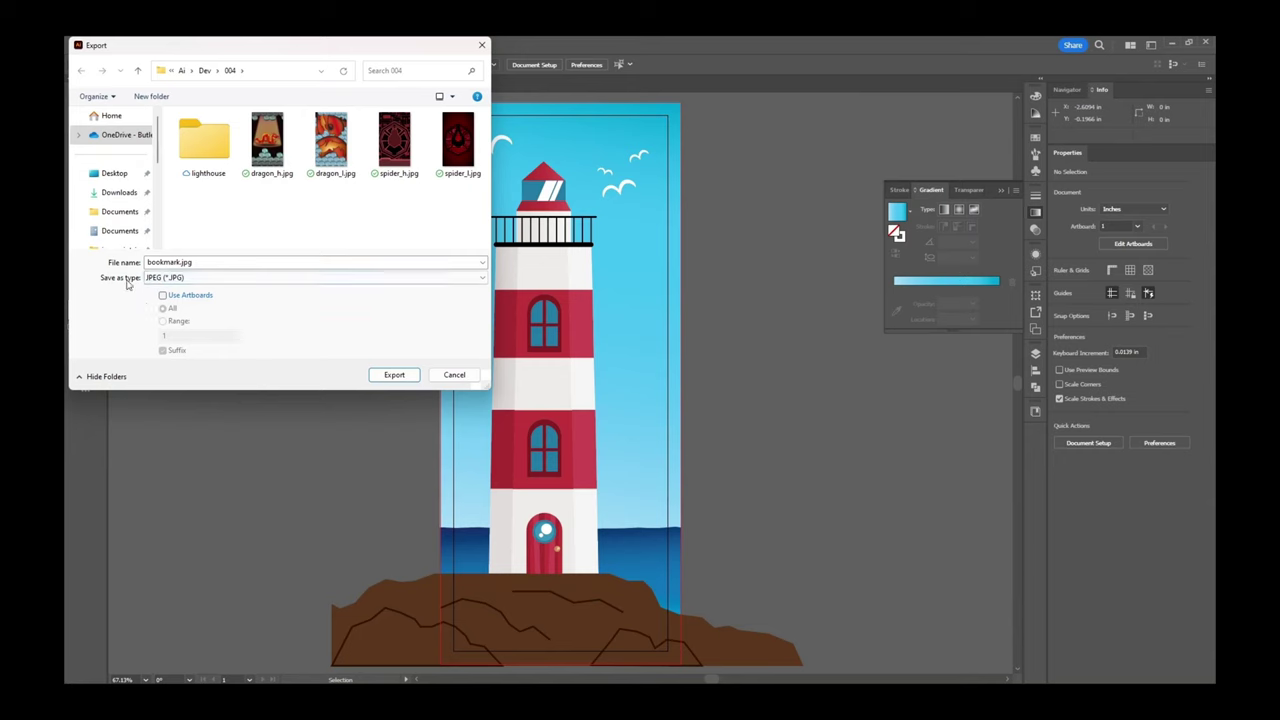
click(163, 296)
click(288, 279)
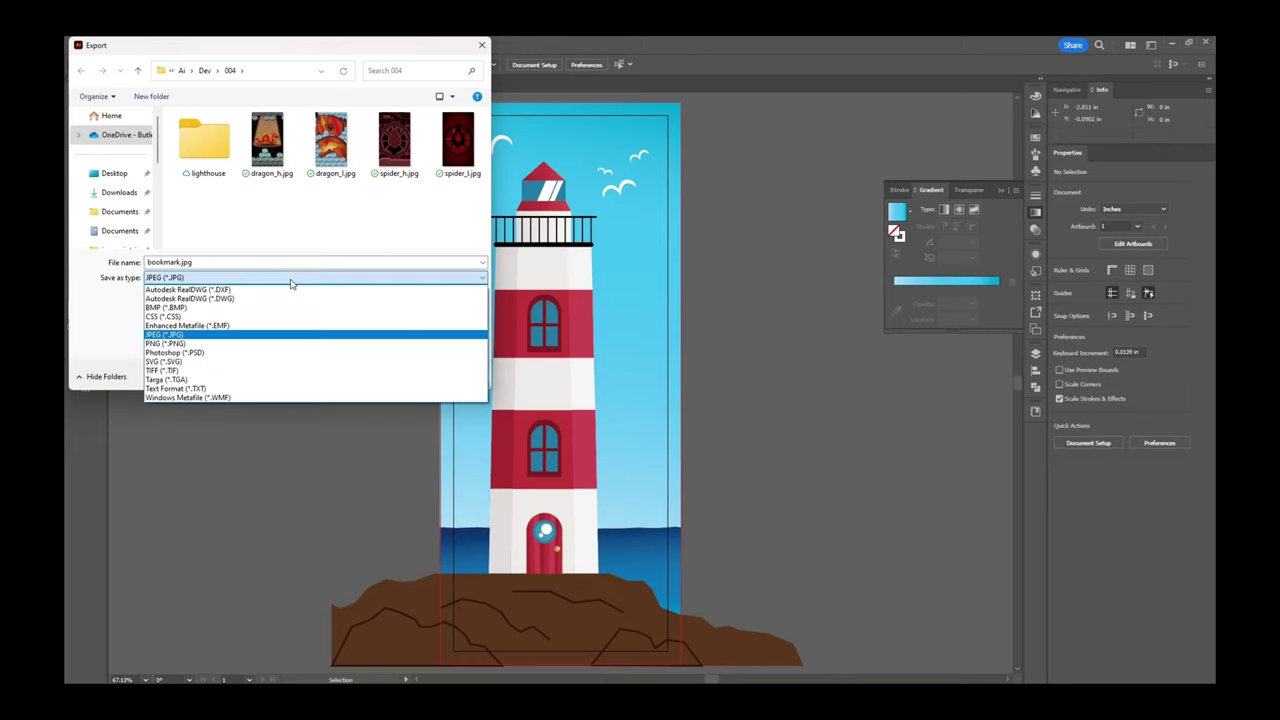
click(272, 341)
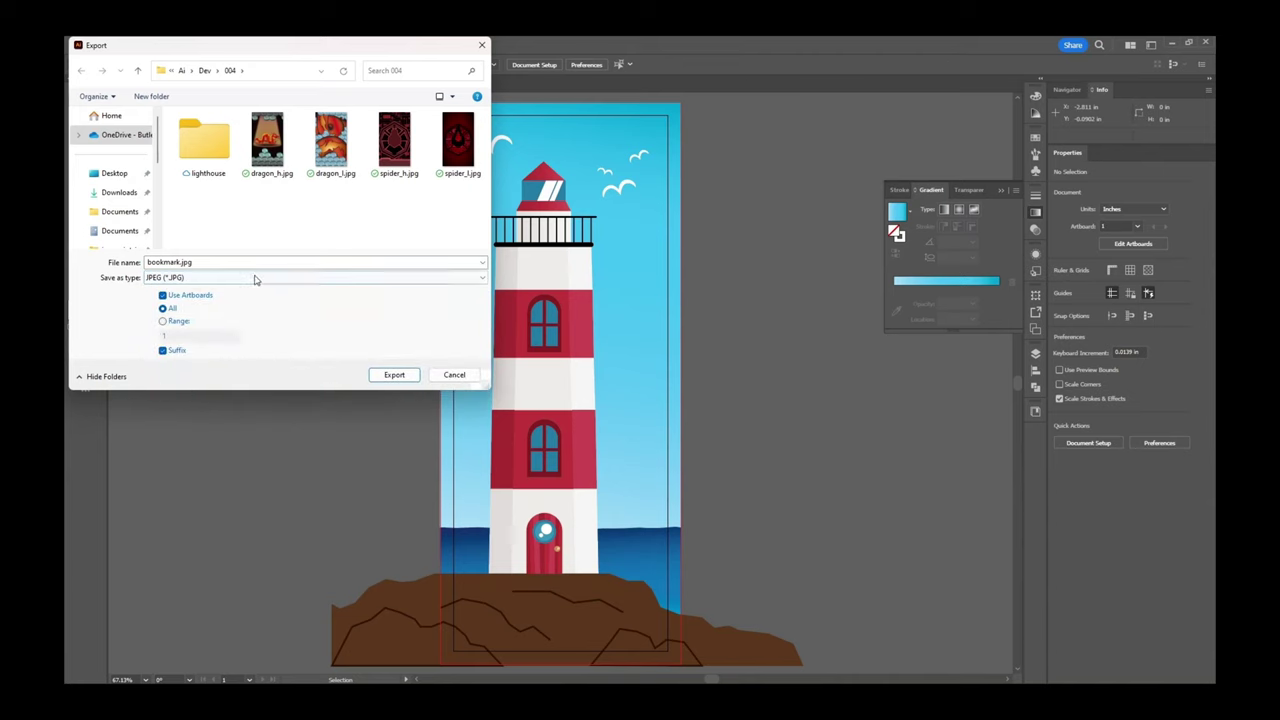
click(393, 374)
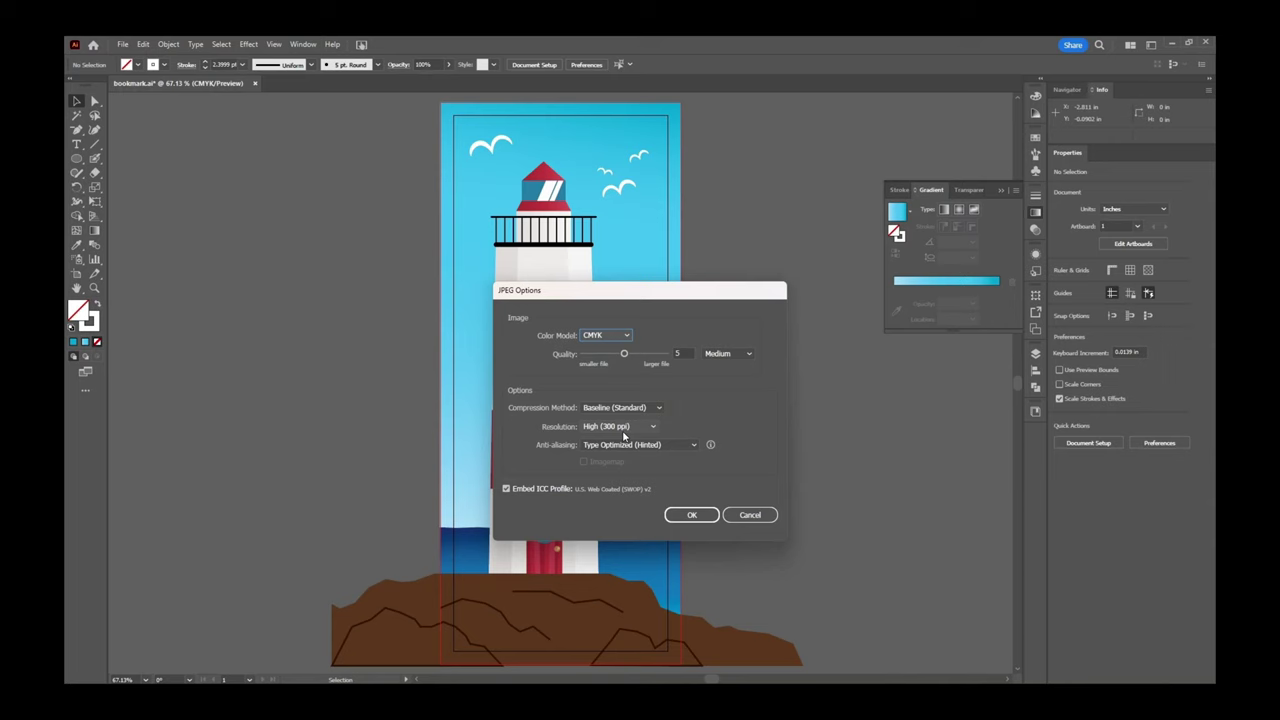
Set the JPEG resolution to High (300 ppi) and complete the export of the bookmark.
click(623, 430)
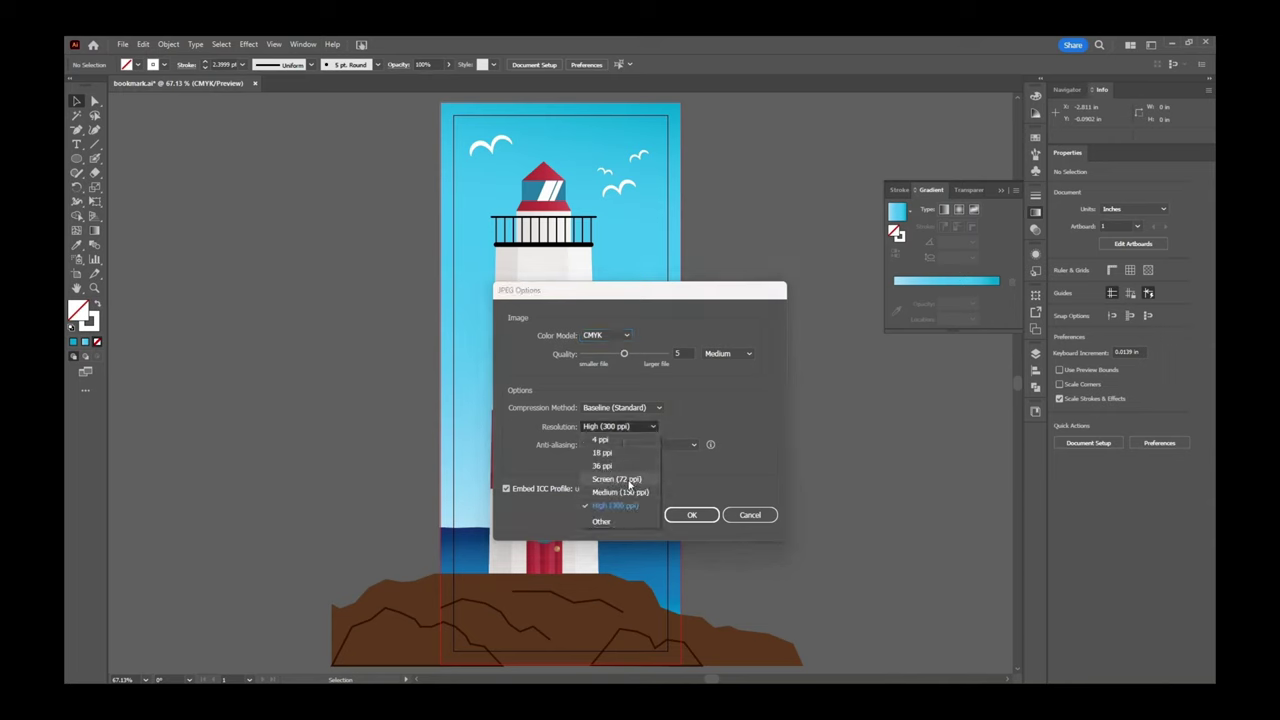
click(628, 481)
click(620, 428)
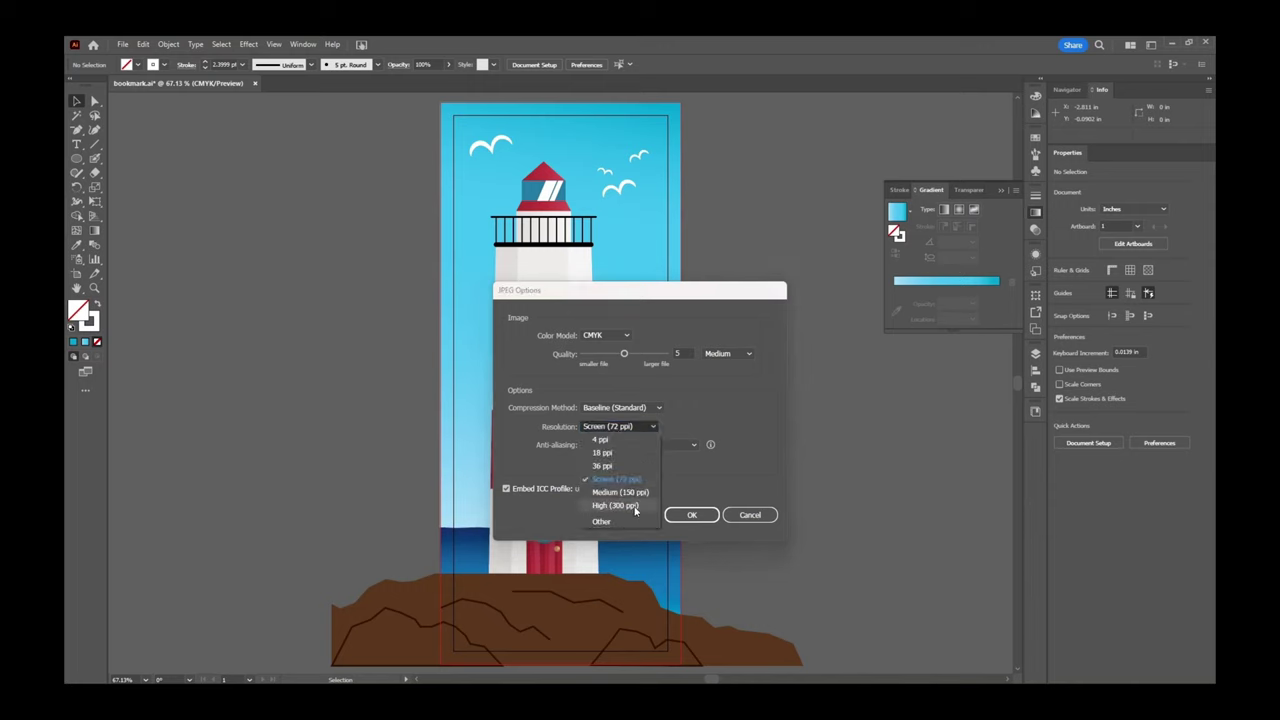
click(633, 505)
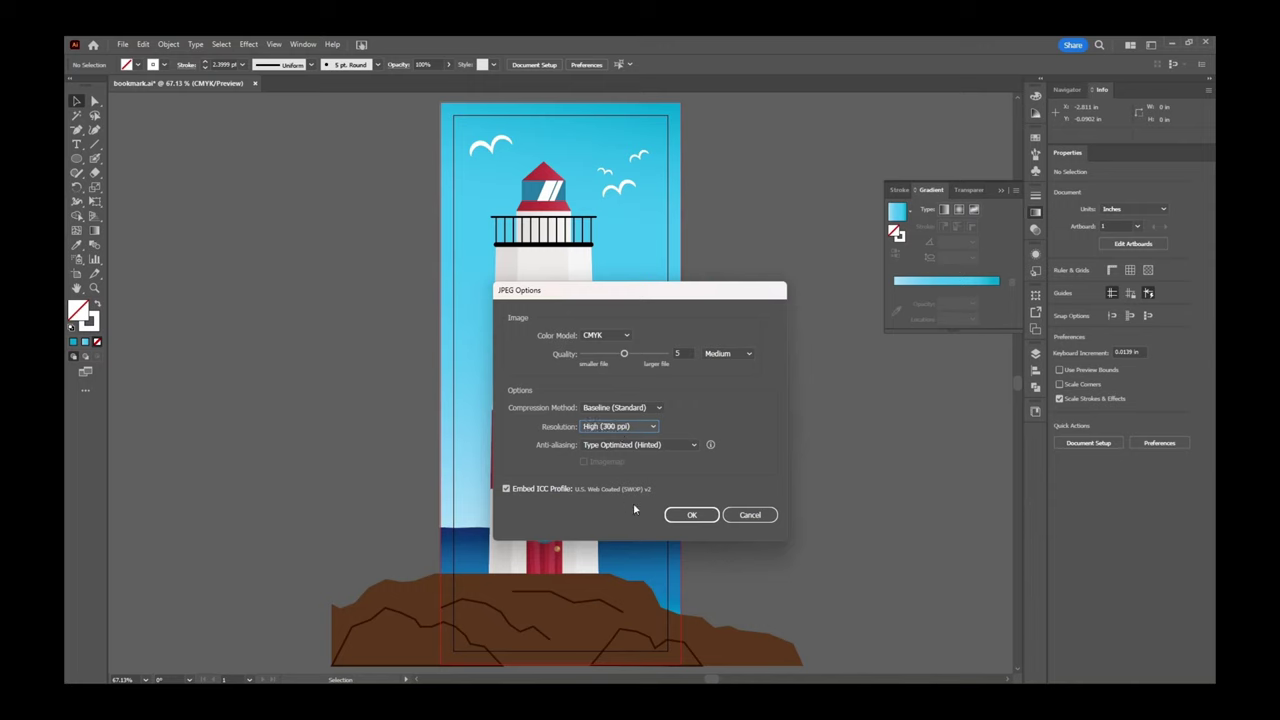
click(698, 515)
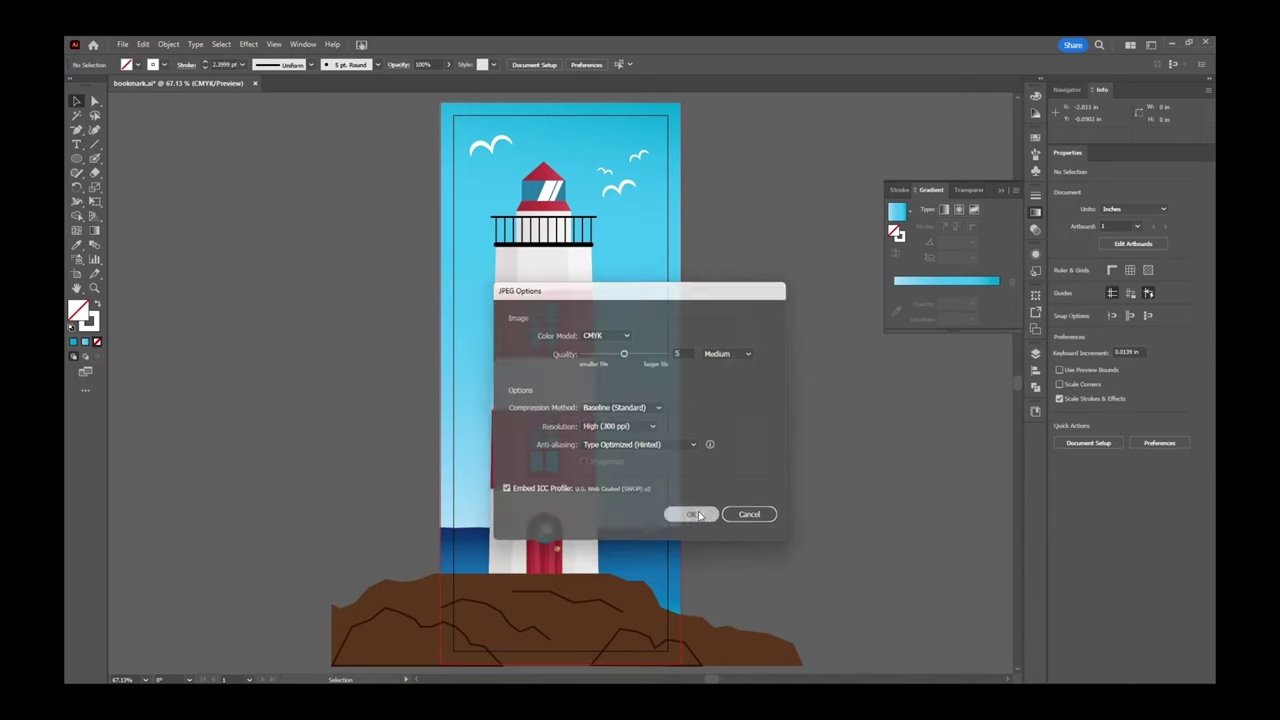
click(699, 516)
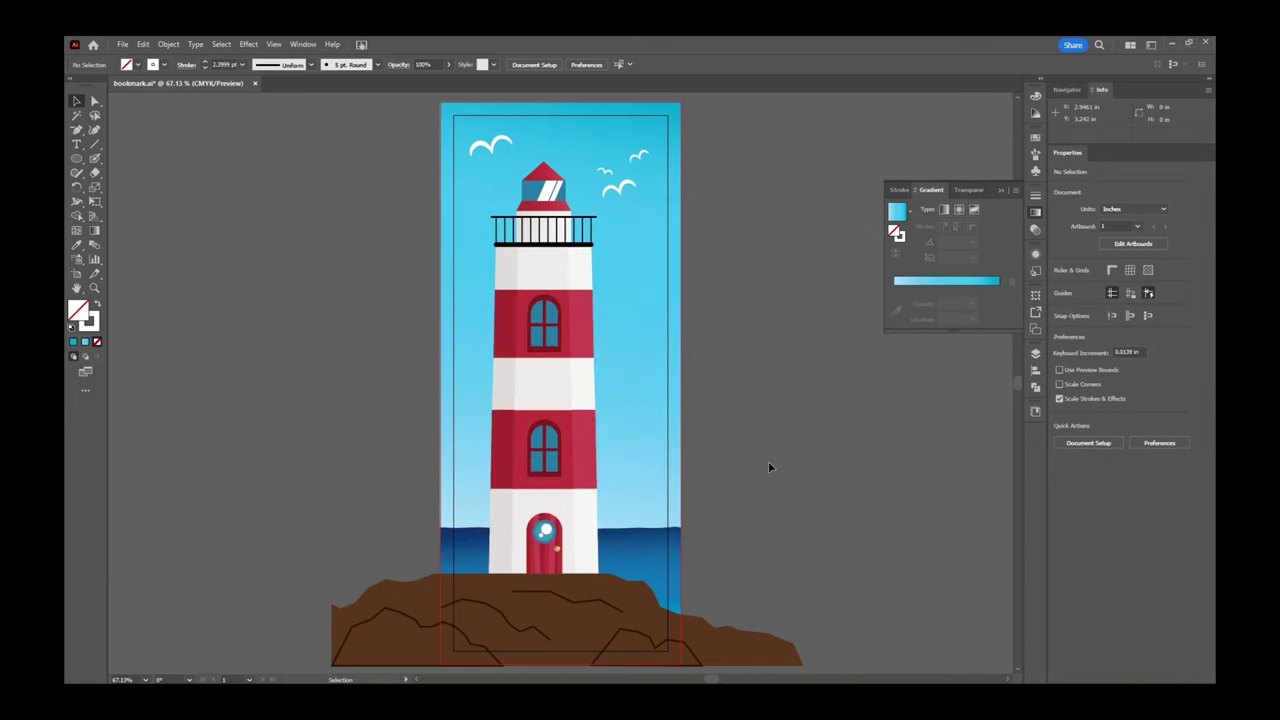